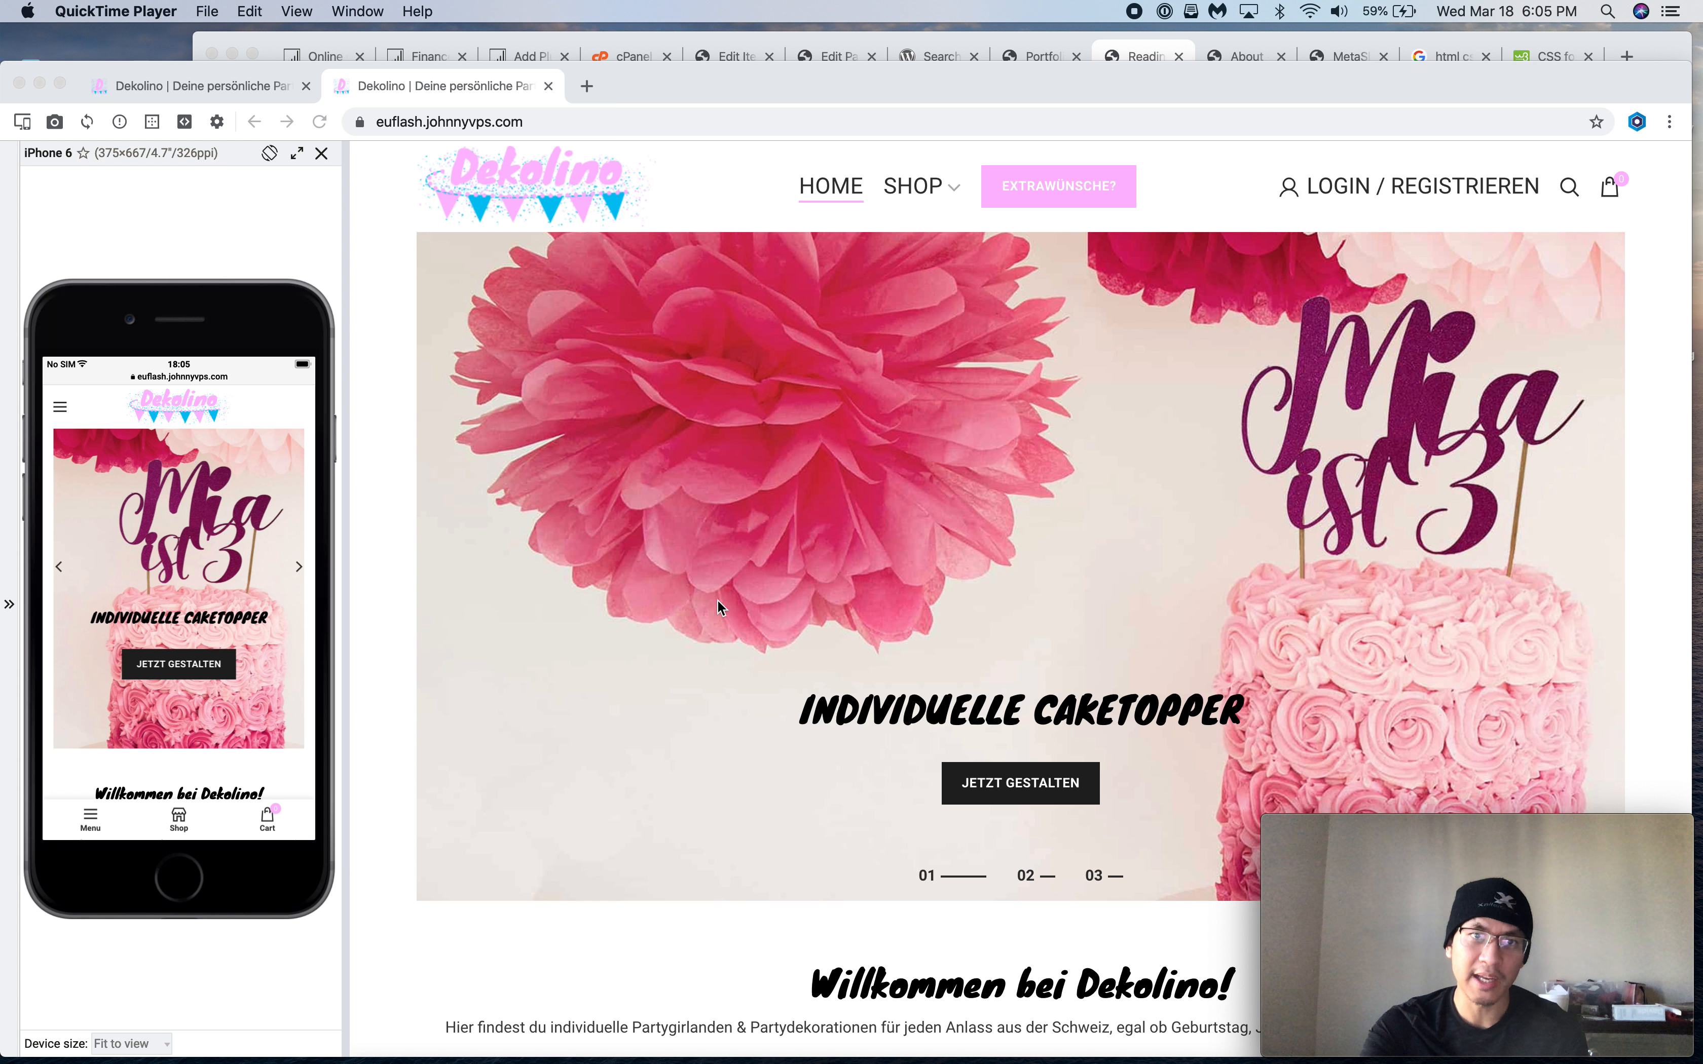
# Switch to Blisk and look through the live dekolino.ch home page and its custom-text cake topper product page, returning to the home page
pyautogui.scroll(-1, 634, 580)
pyautogui.click(238, 87)
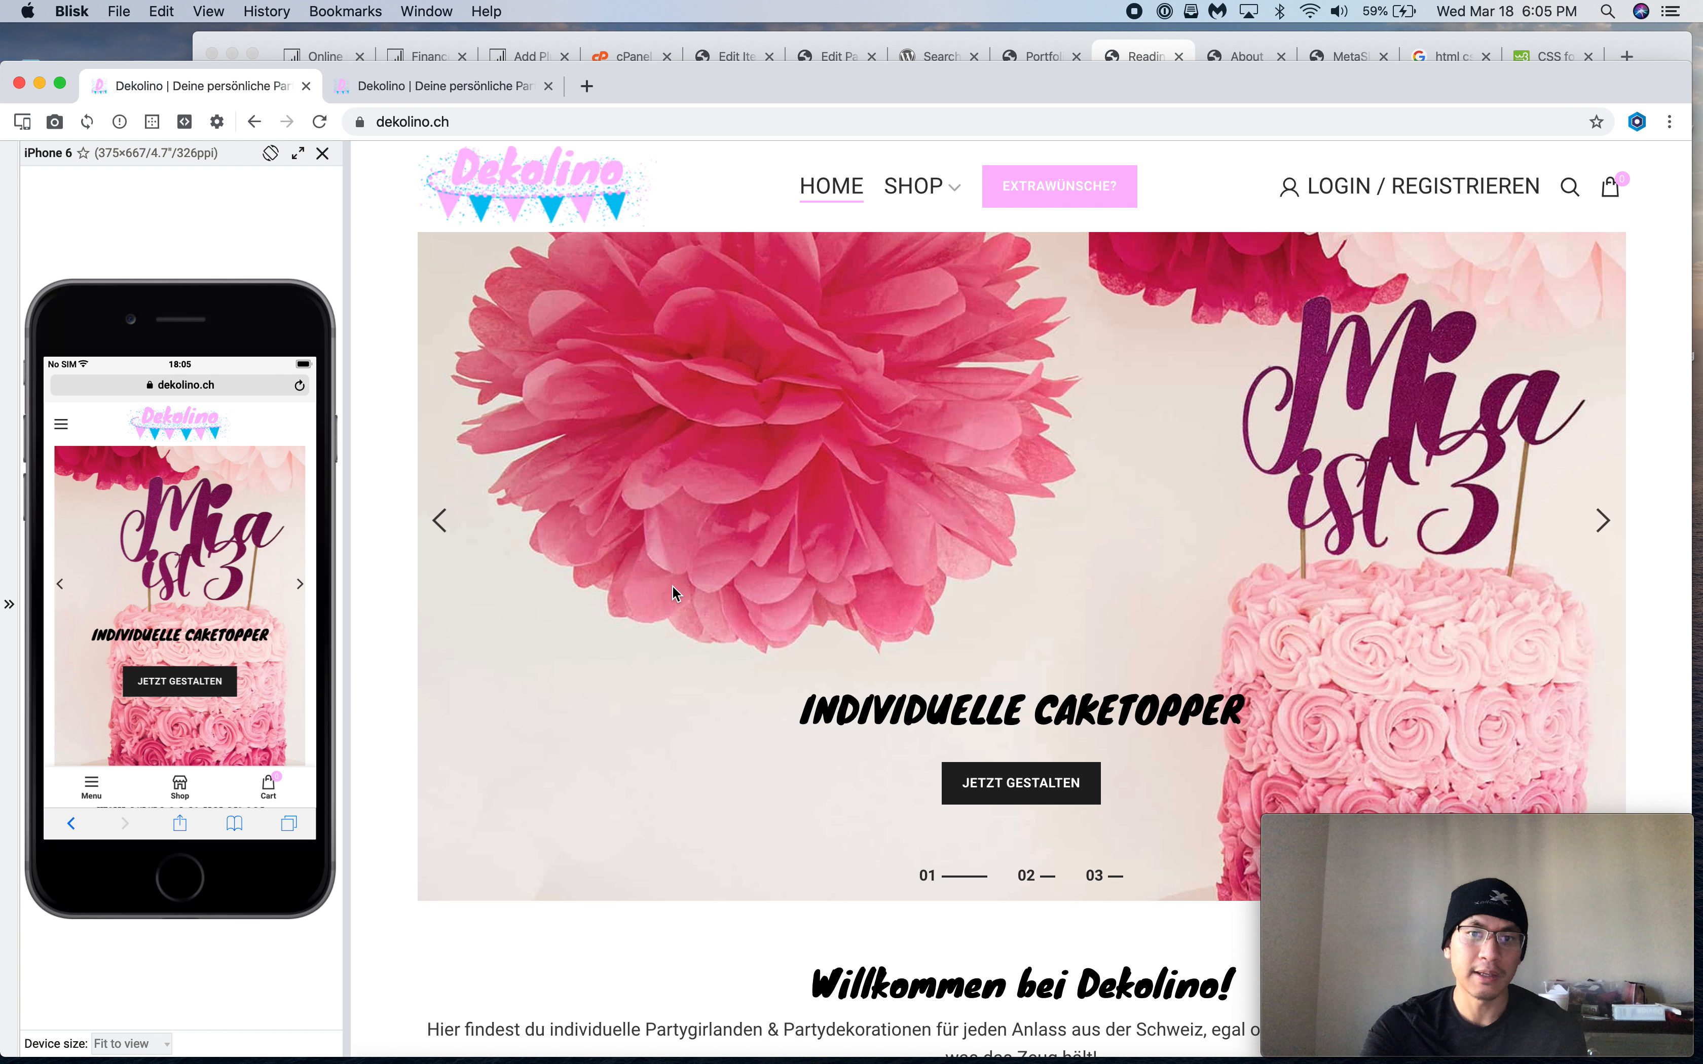
pyautogui.scroll(-20, 672, 586)
pyautogui.scroll(20, 672, 586)
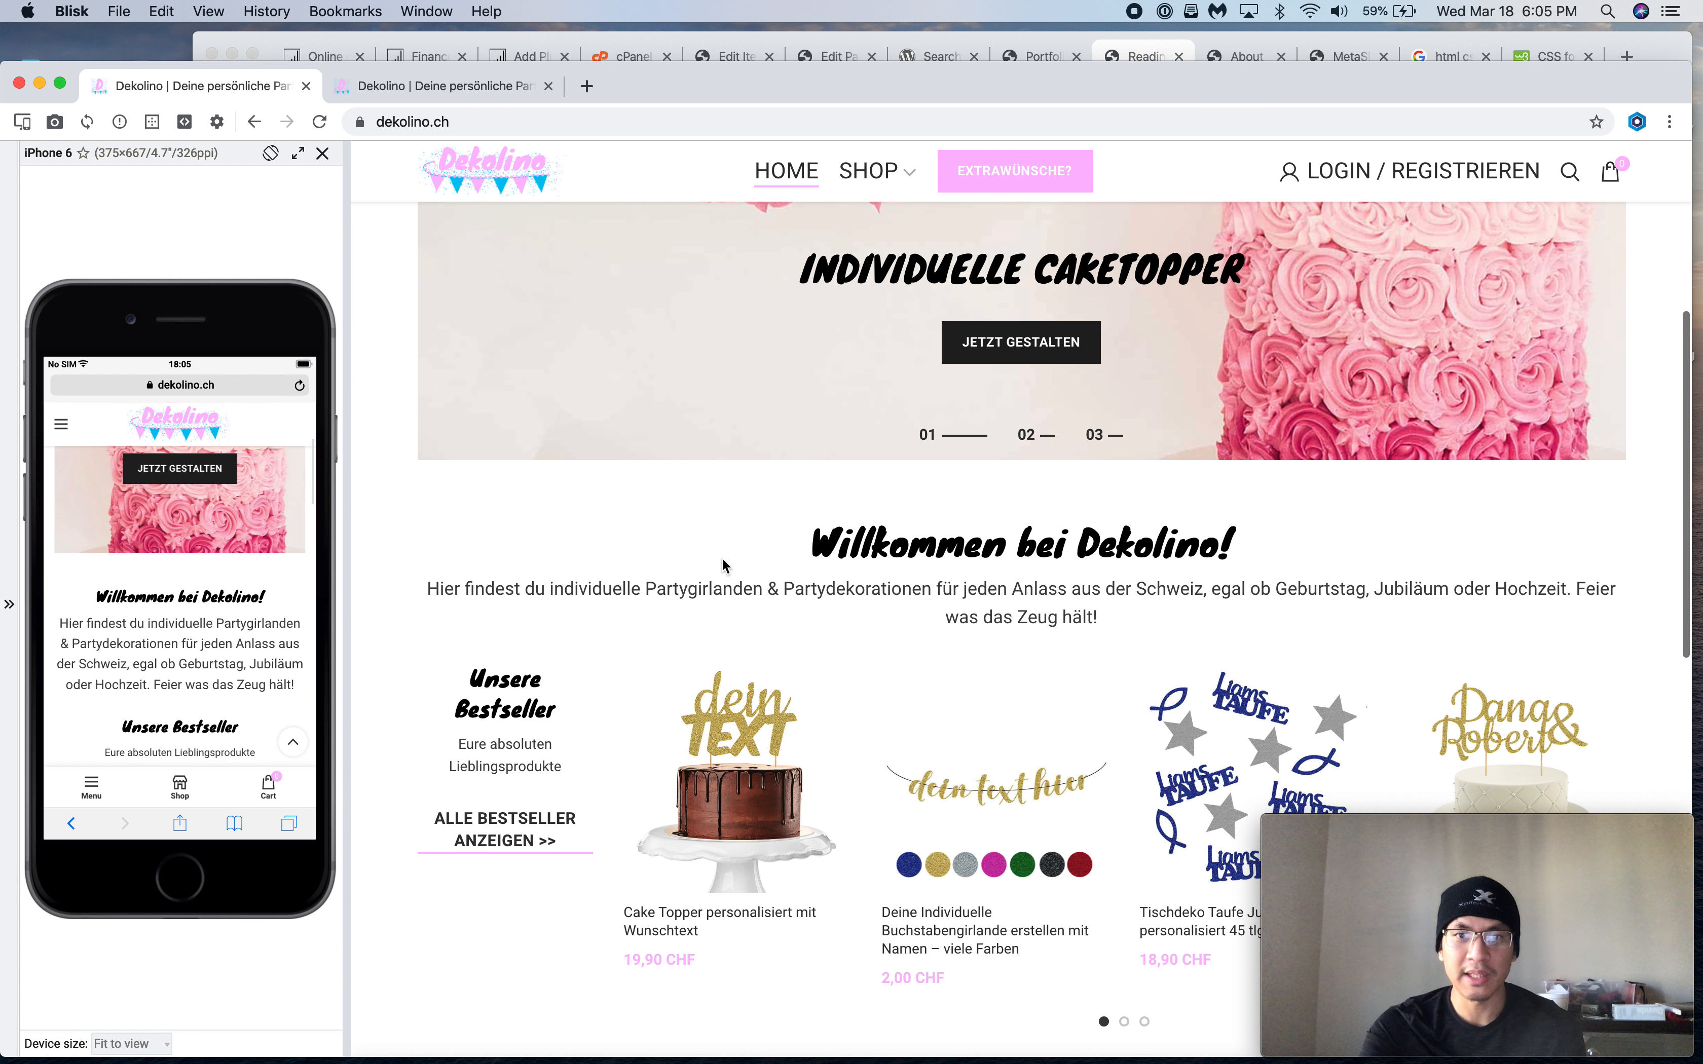
pyautogui.click(739, 739)
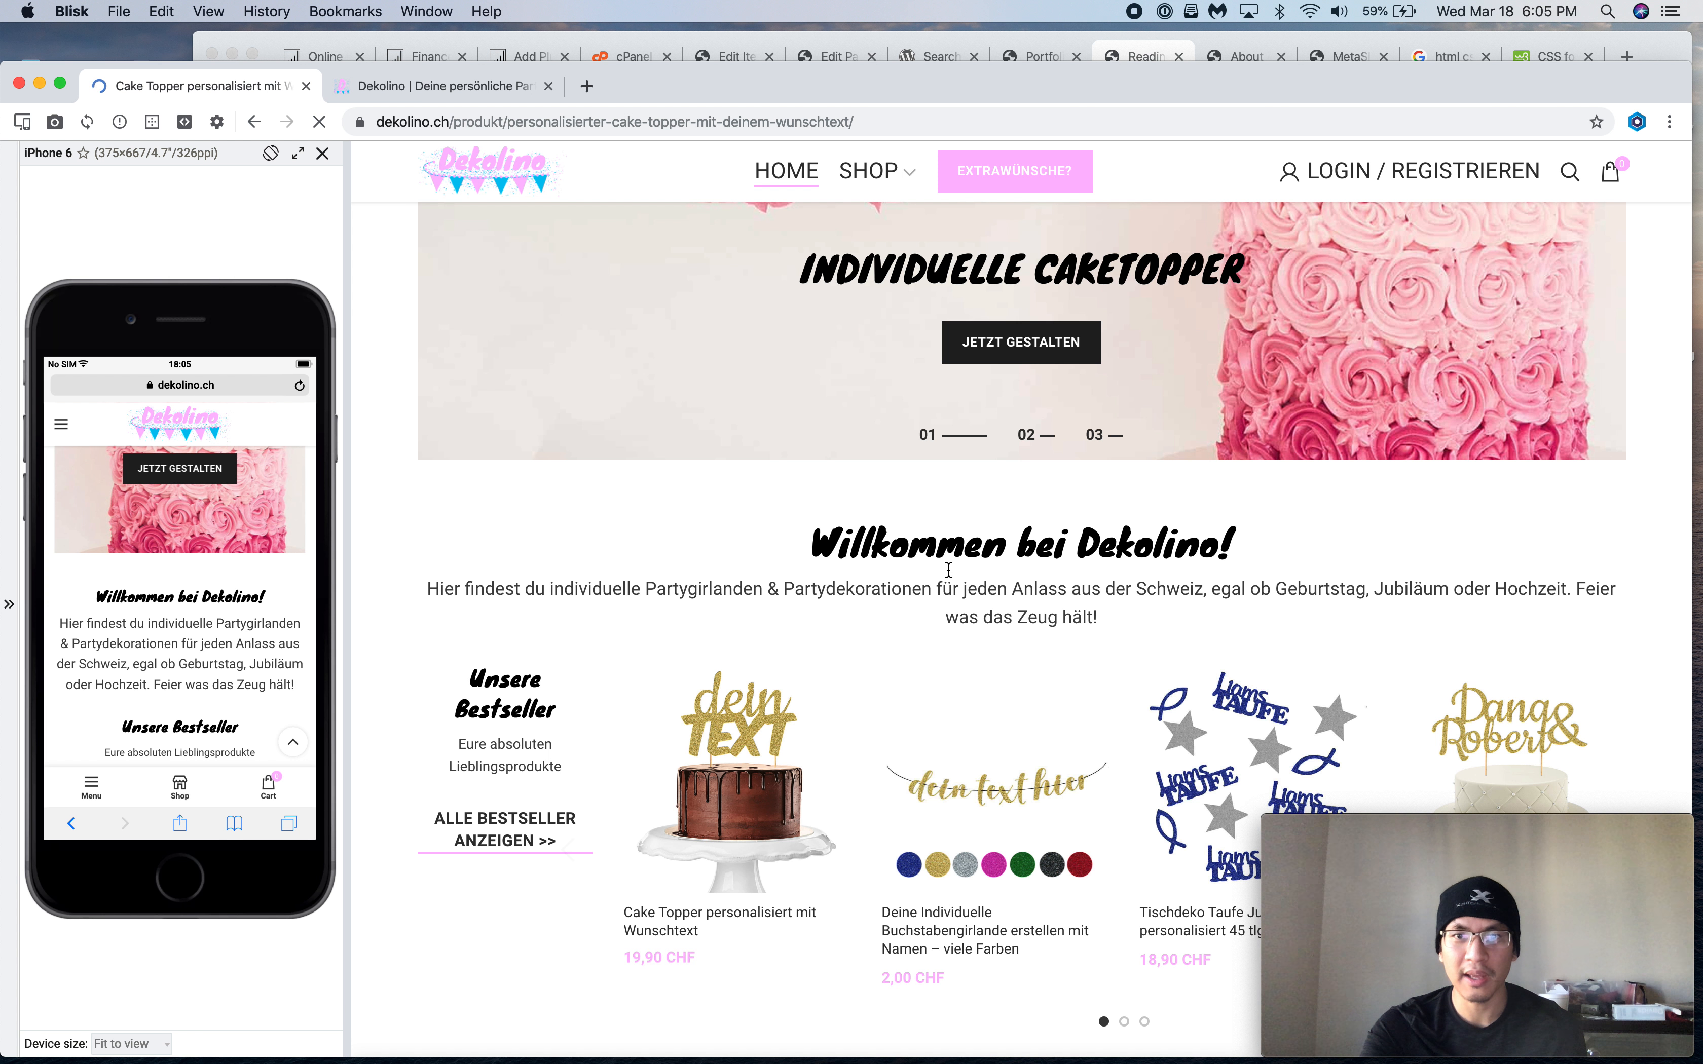
pyautogui.scroll(-20, 949, 570)
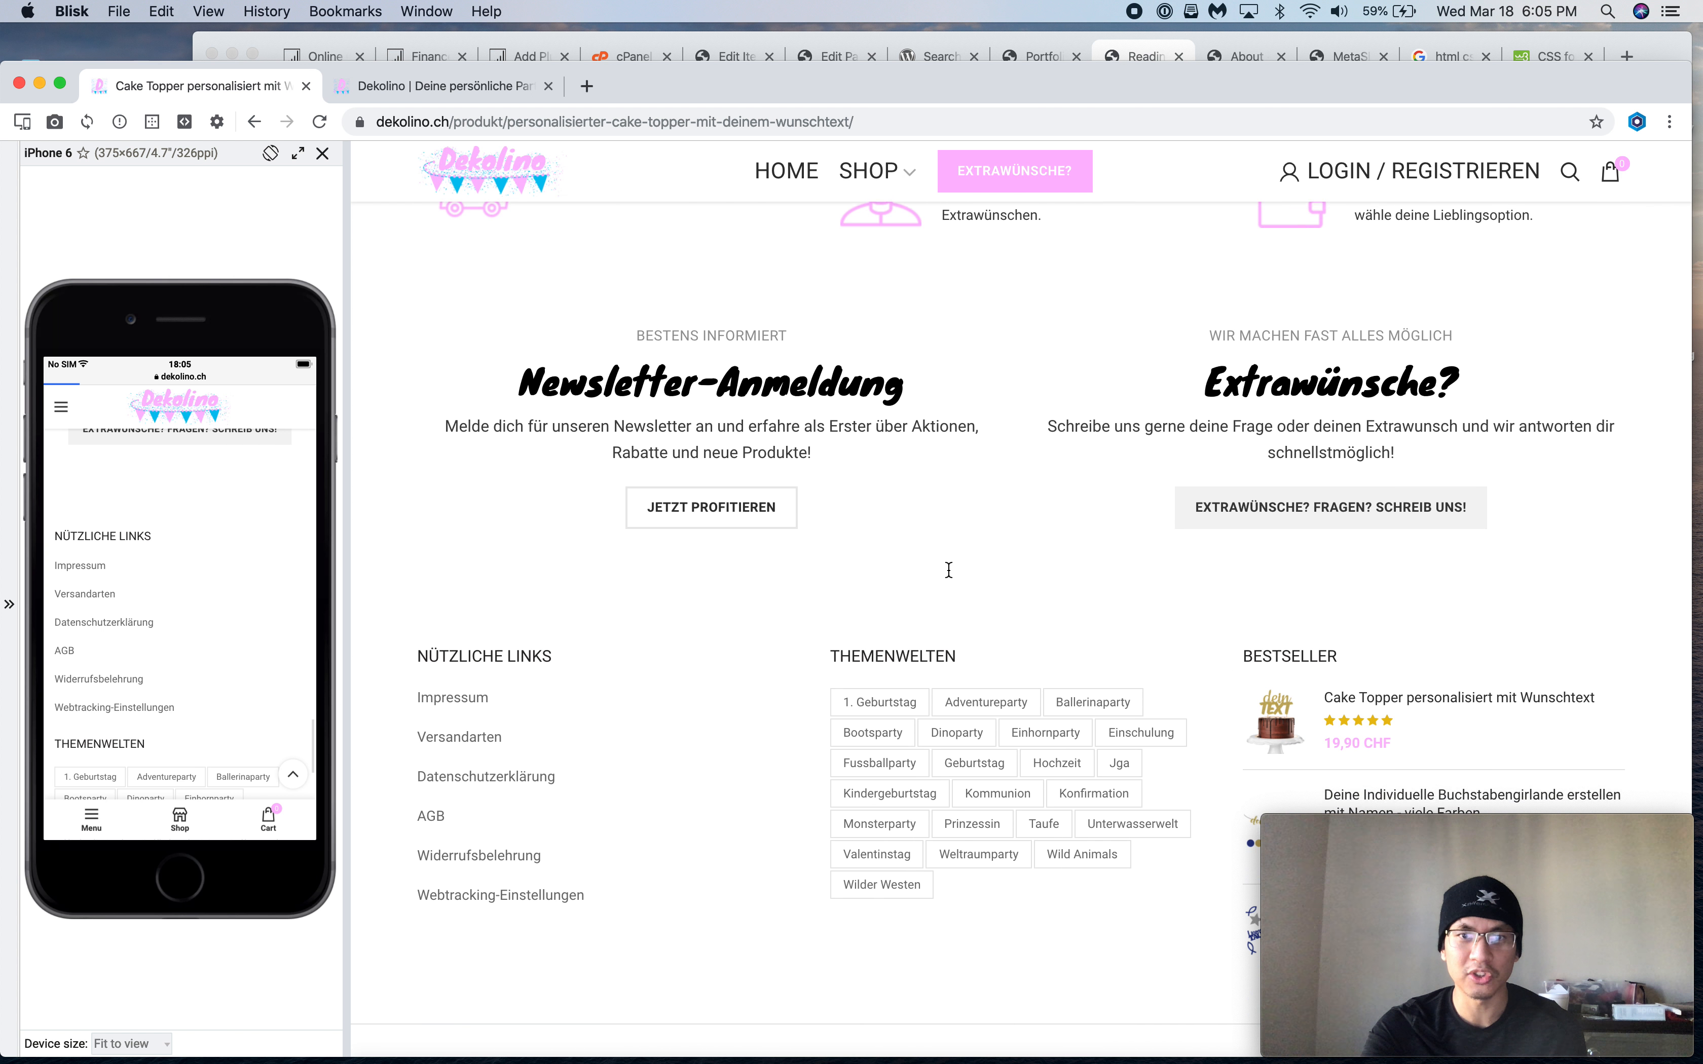
pyautogui.scroll(20, 949, 570)
pyautogui.click(520, 181)
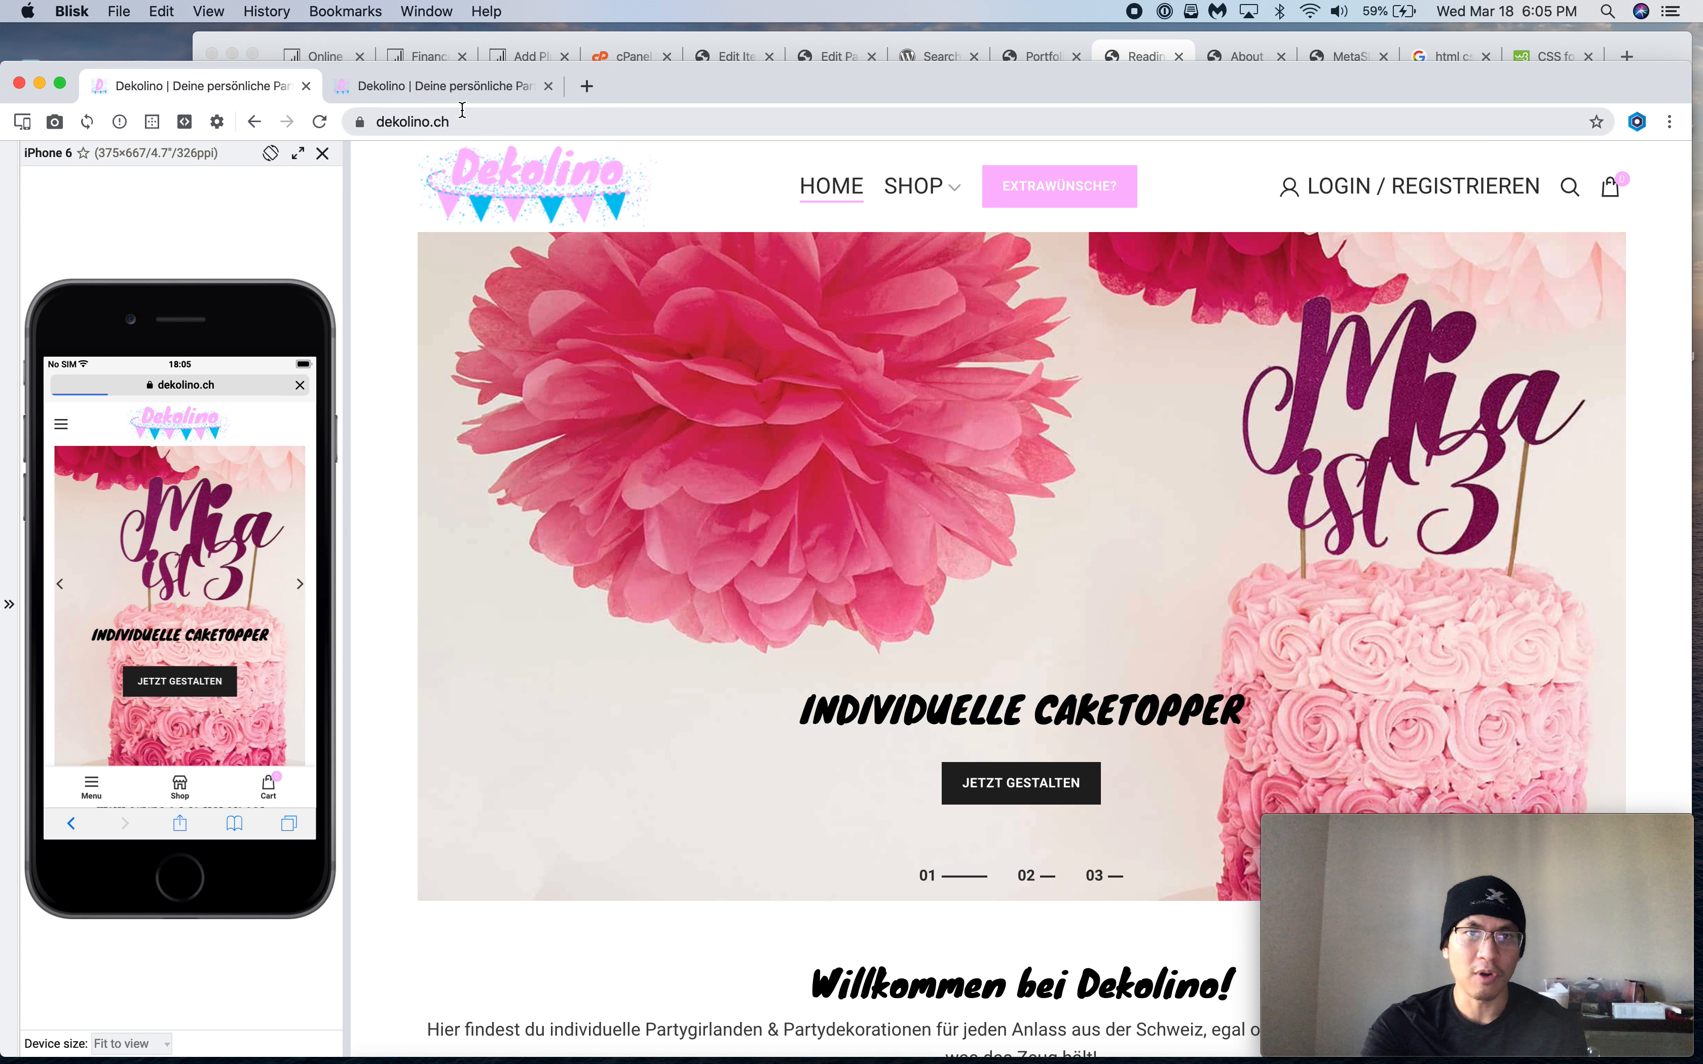
# Compare the euflash.johnnyvps.com copy's home page with the live dekolino.ch home page and its shop categories
pyautogui.click(459, 91)
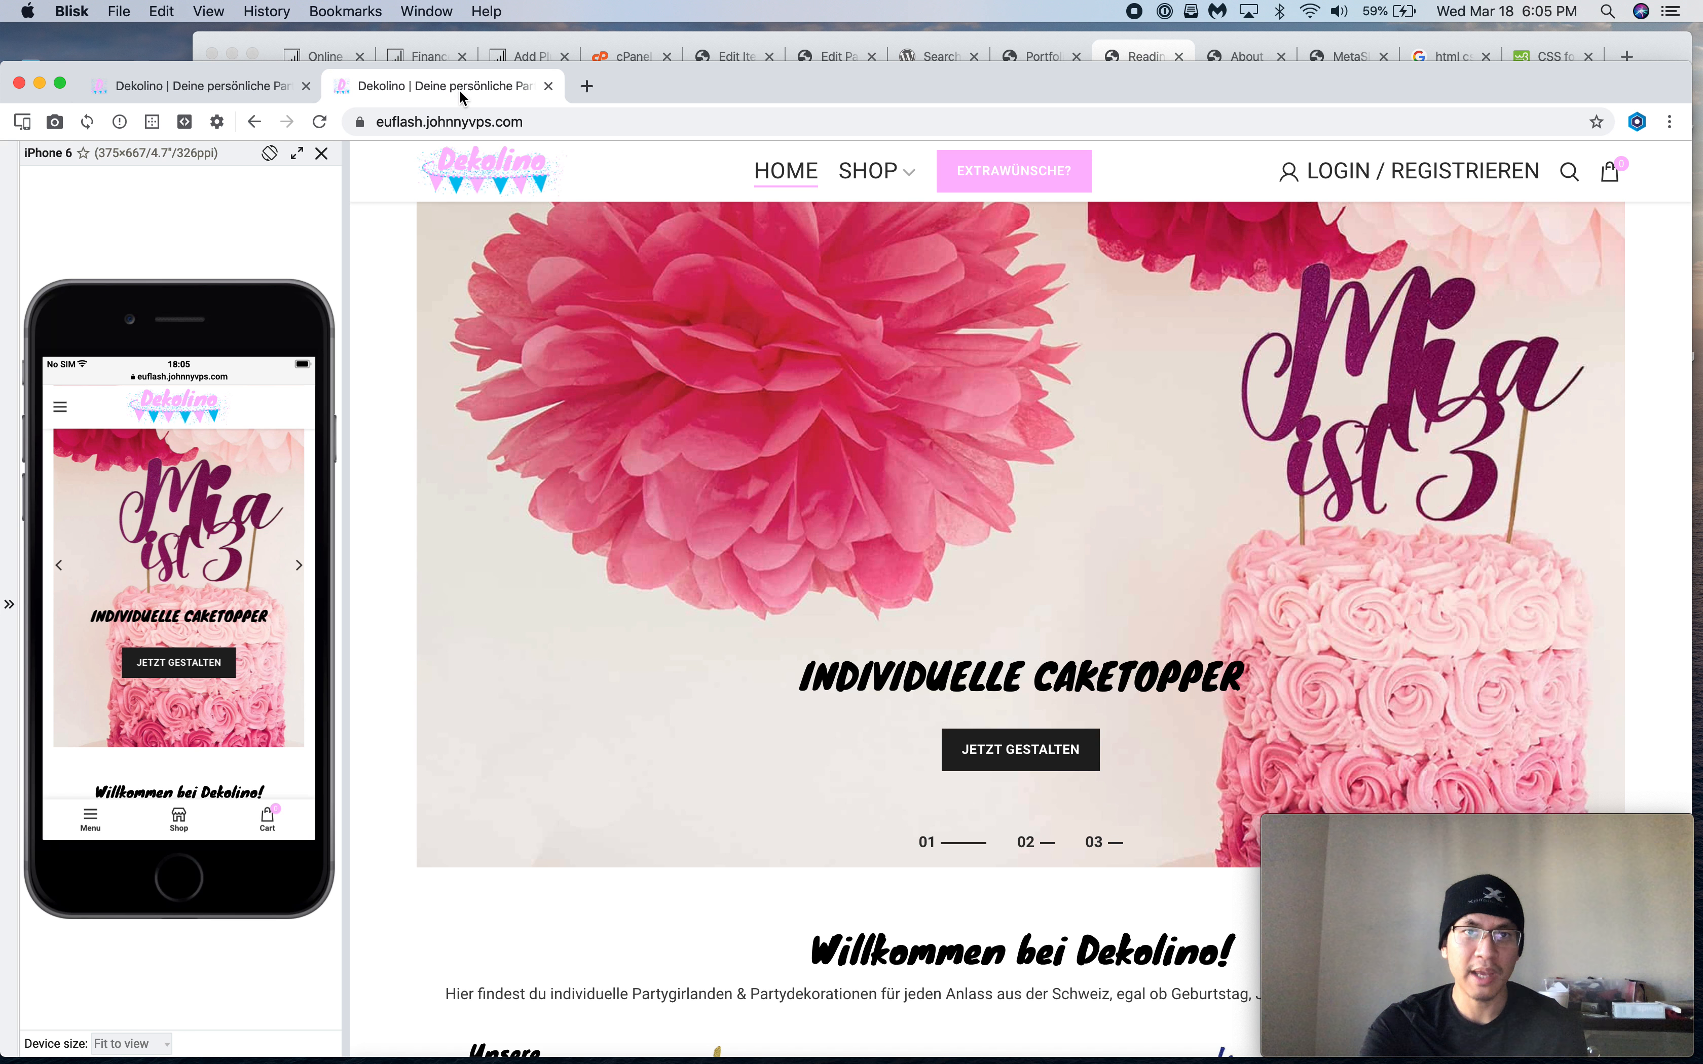
pyautogui.scroll(-15, 673, 511)
pyautogui.scroll(15, 672, 510)
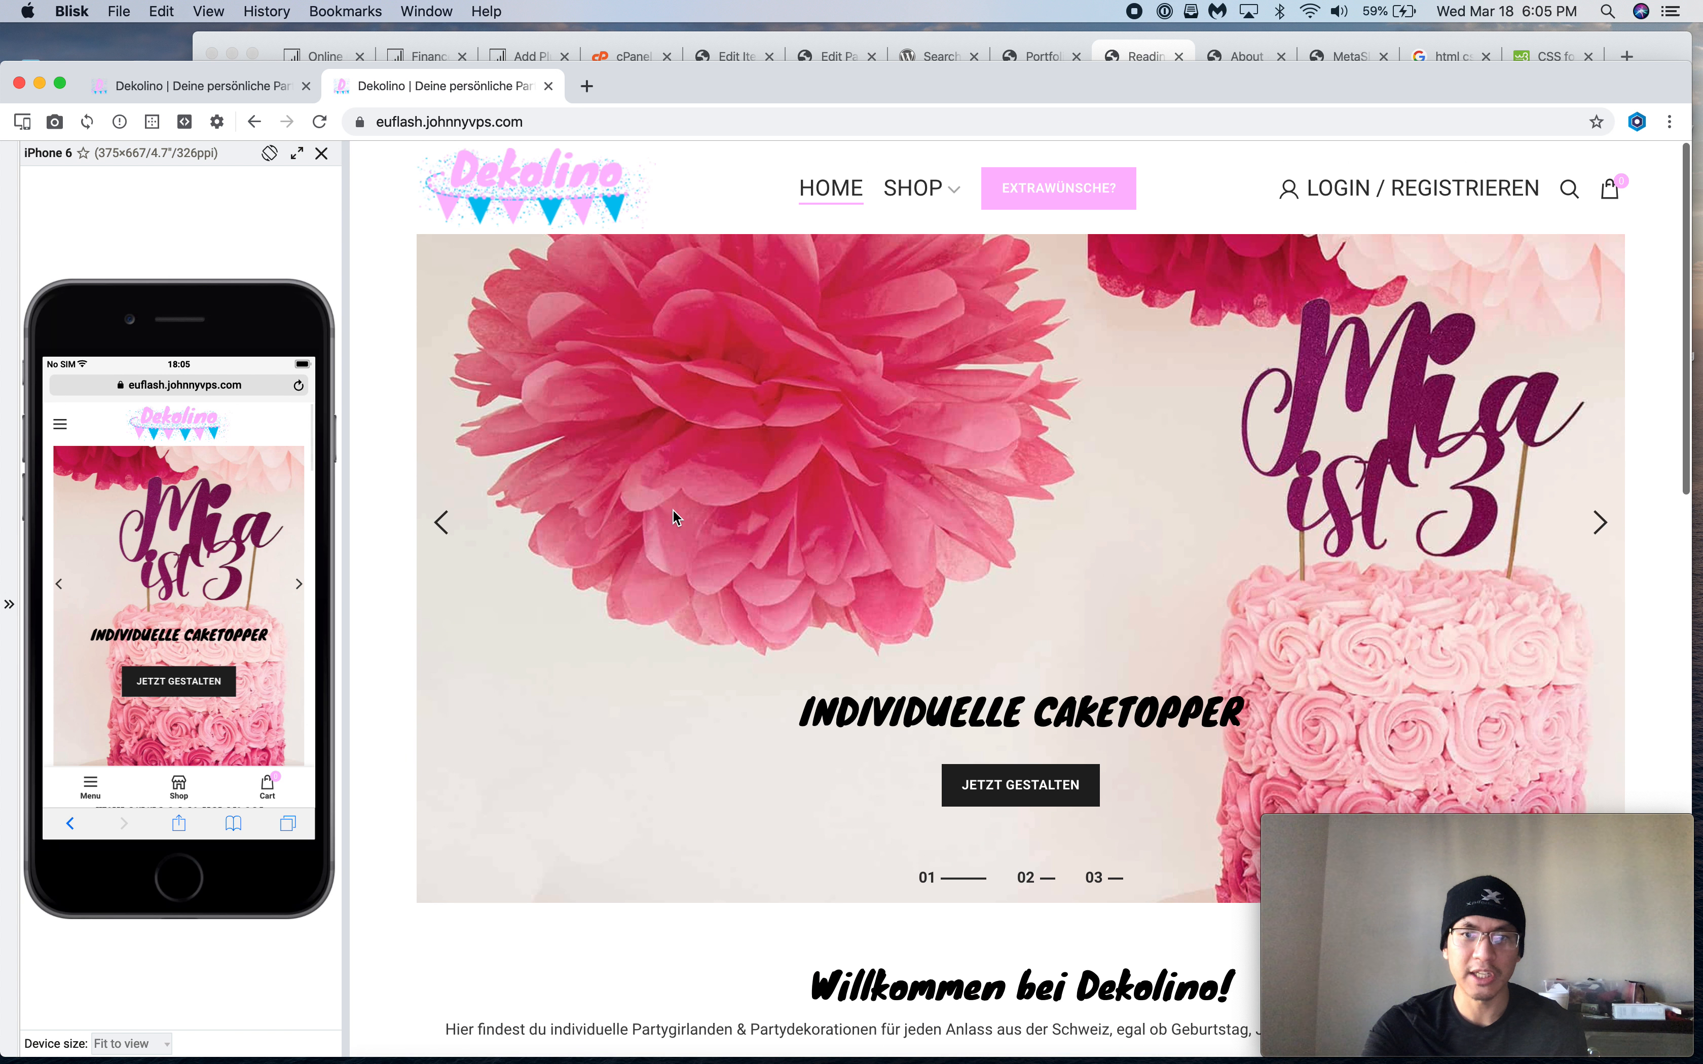
pyautogui.scroll(2, 673, 508)
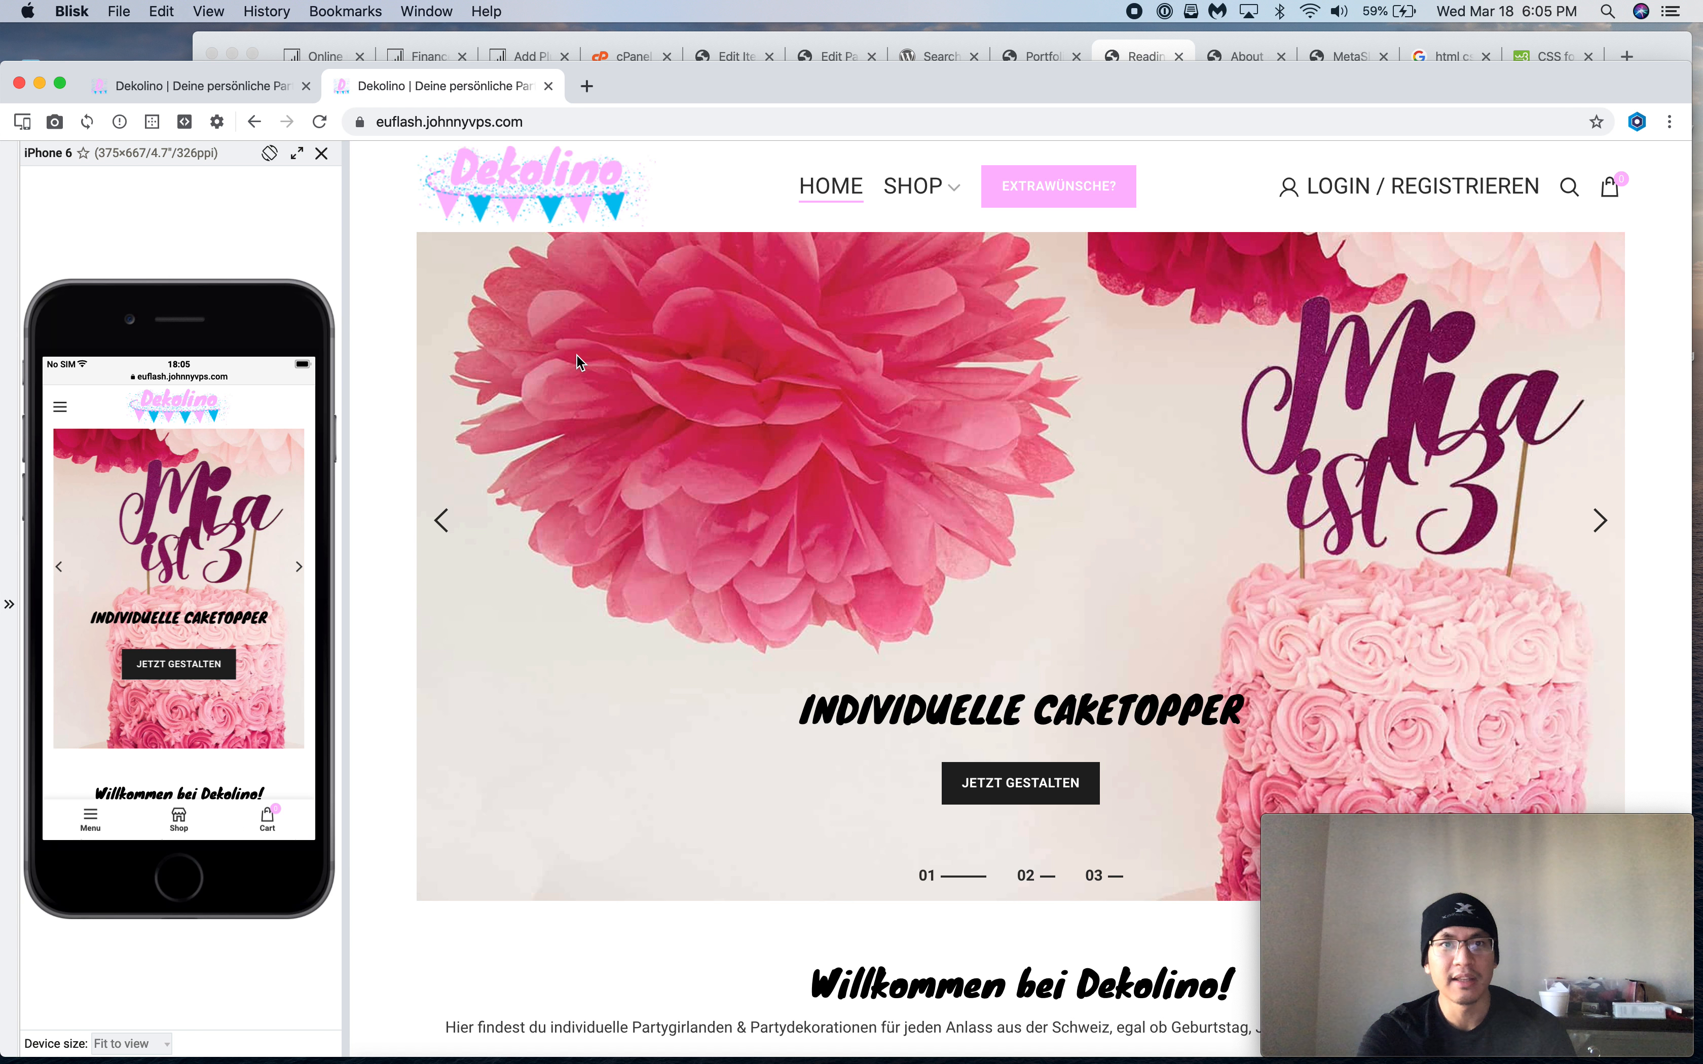
pyautogui.click(227, 93)
pyautogui.scroll(-10, 596, 462)
pyautogui.scroll(8, 729, 476)
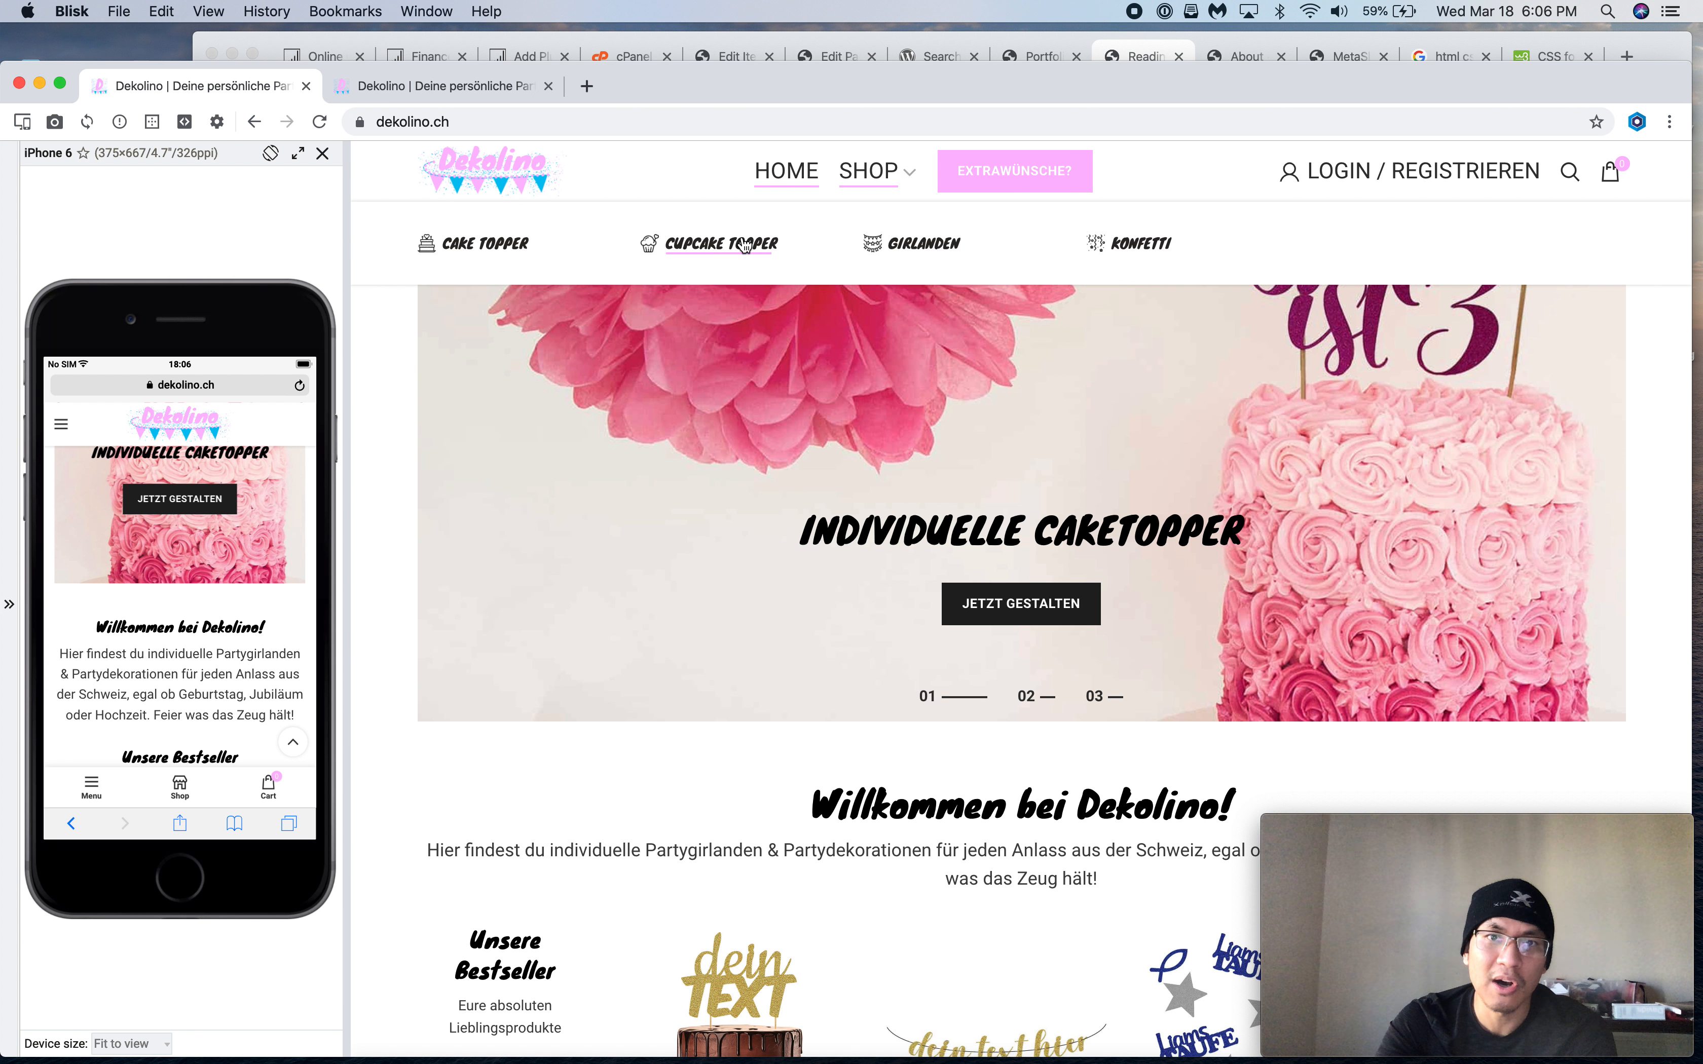
pyautogui.click(721, 246)
# Switch to Chrome and deactivate the WPBakery Page Builder plugin in the WordPress admin of euflash.johnnyvps.com
pyautogui.click(1348, 57)
pyautogui.click(1245, 56)
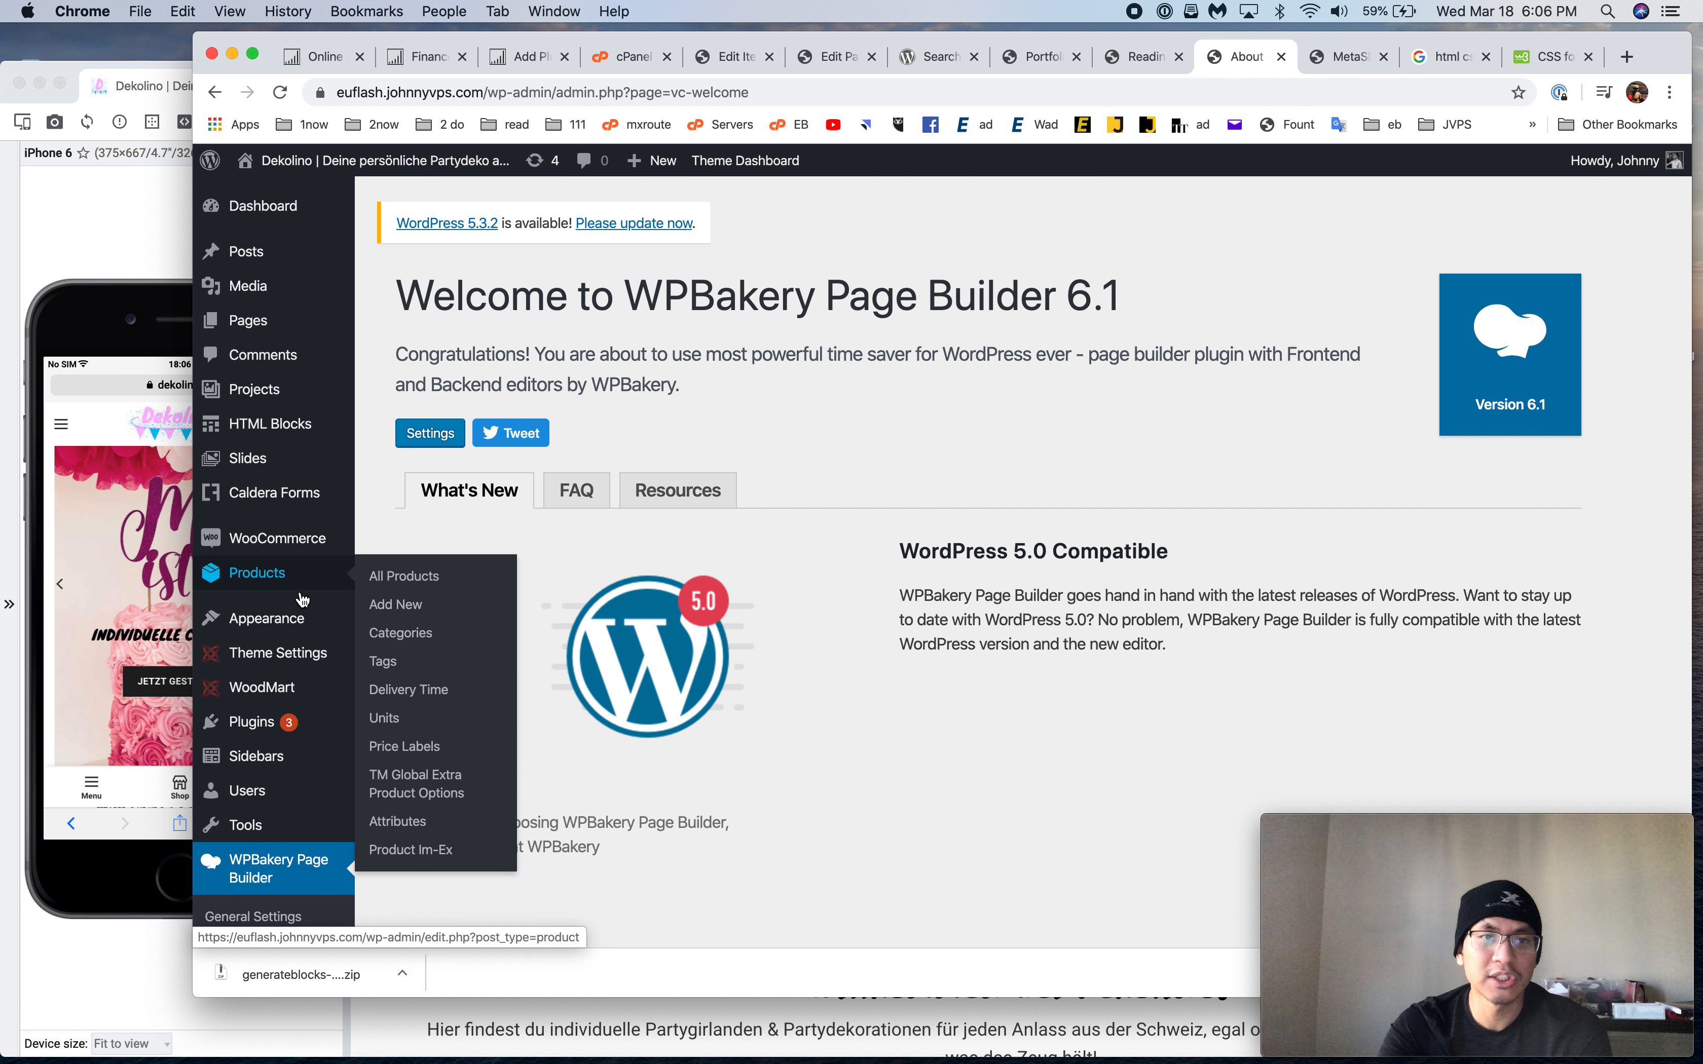
pyautogui.click(274, 741)
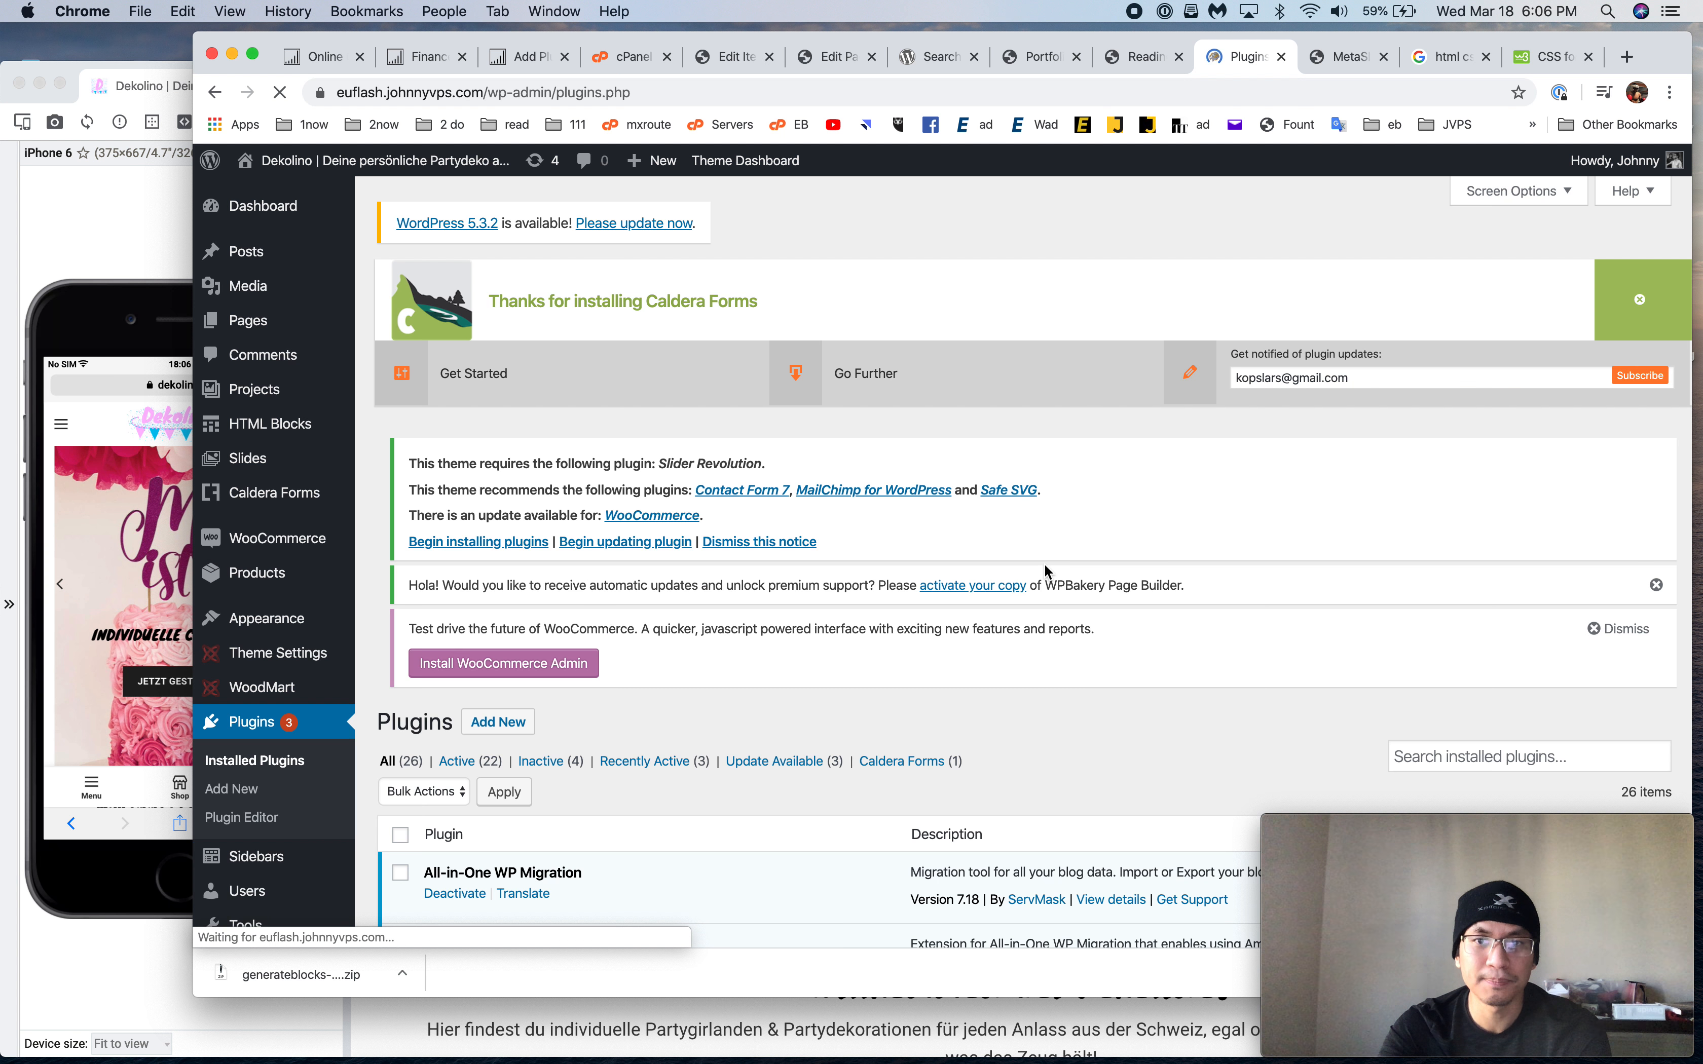
pyautogui.scroll(-5, 1046, 572)
pyautogui.scroll(-10, 1047, 572)
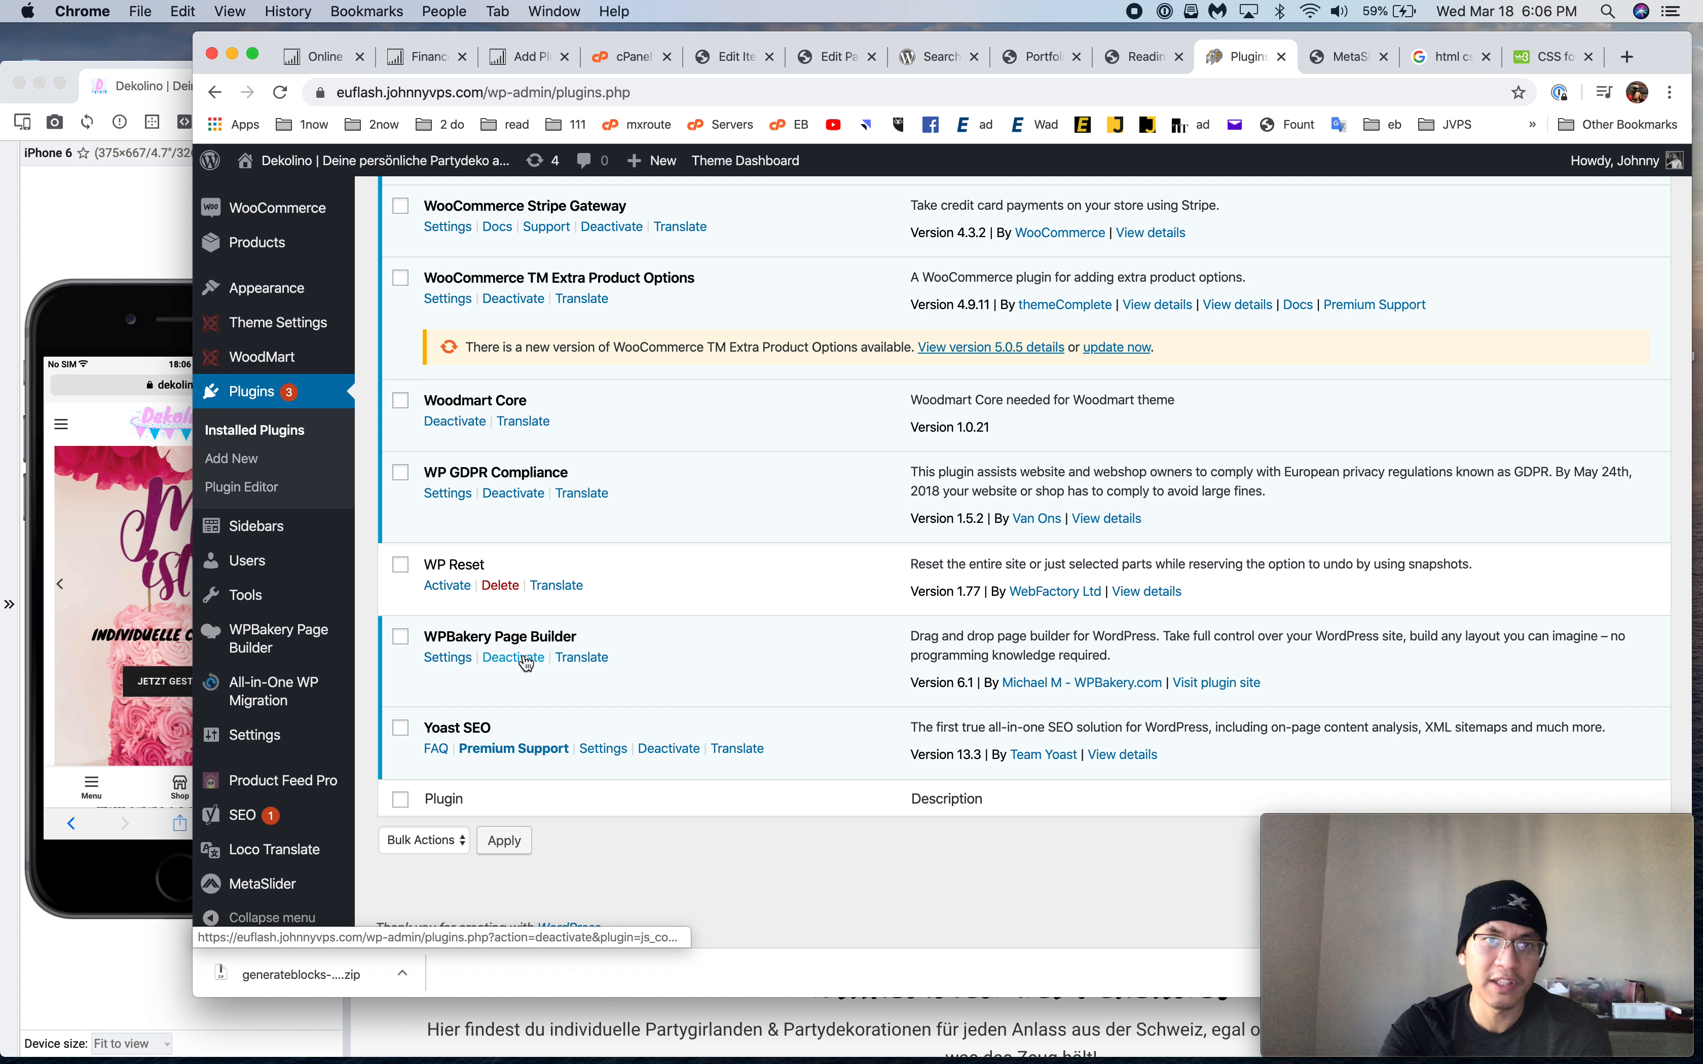
pyautogui.click(525, 658)
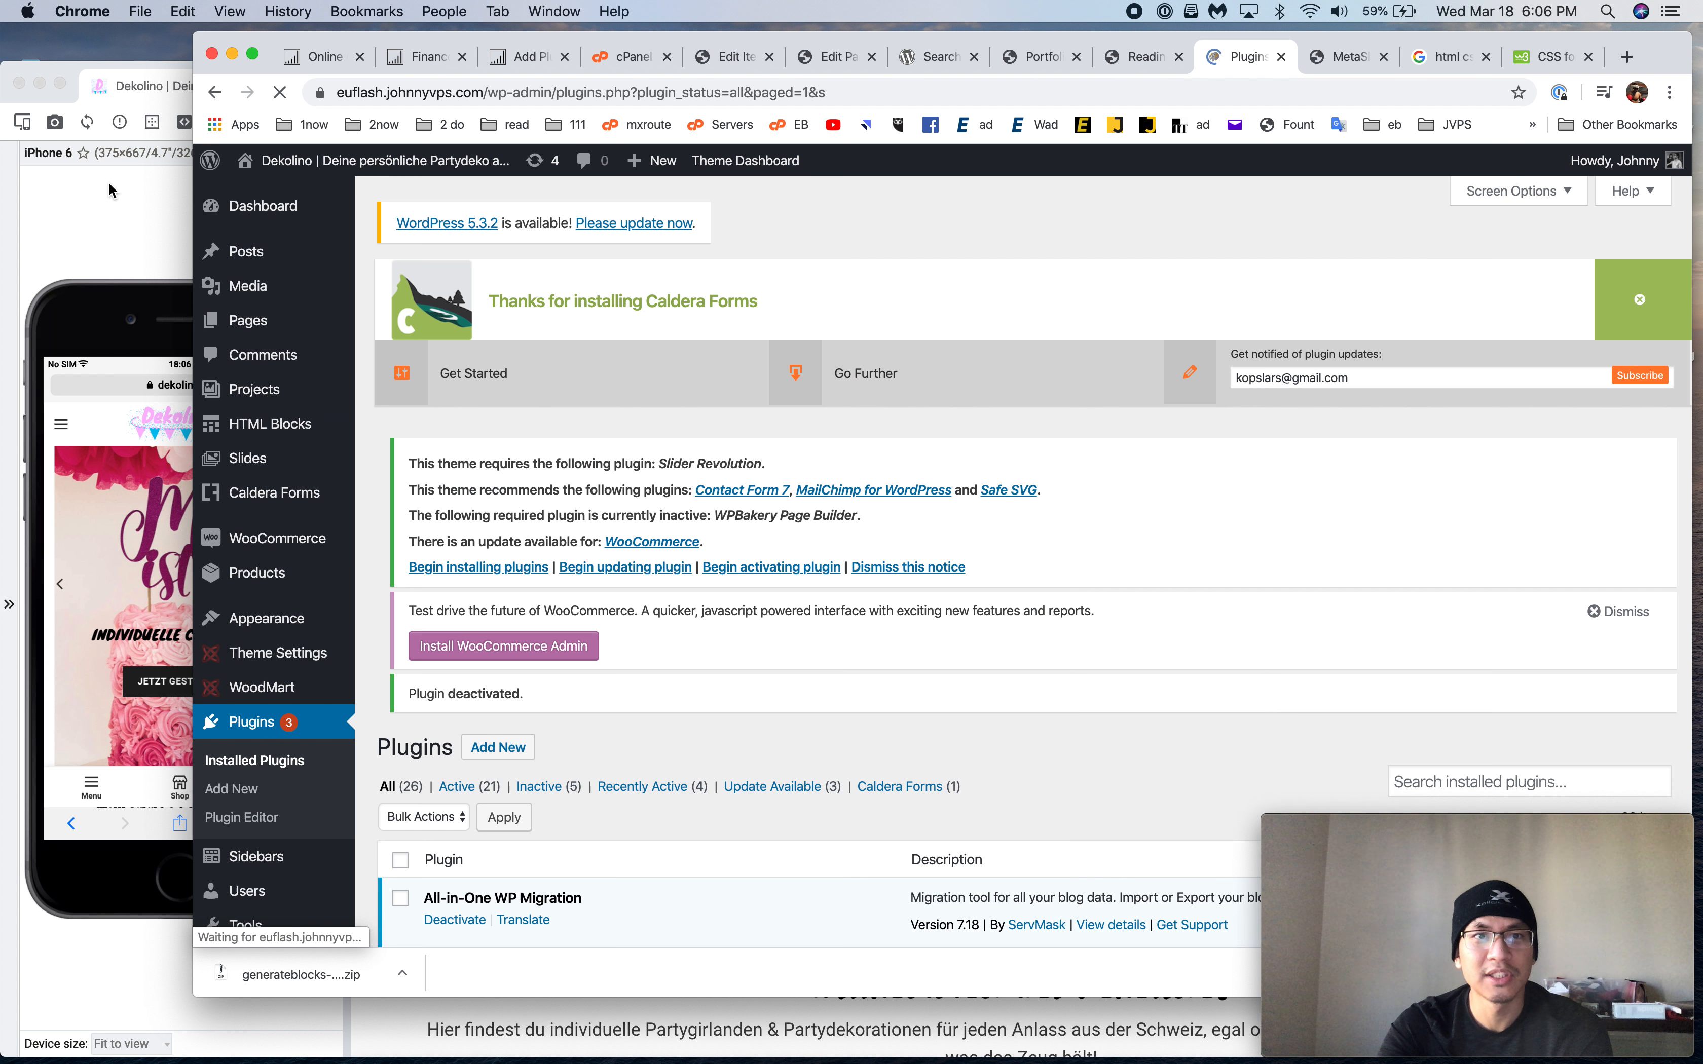
# Switch back to Blisk, reload the euflash.johnnyvps.com home page and examine its content with WPBakery deactivated
pyautogui.click(110, 197)
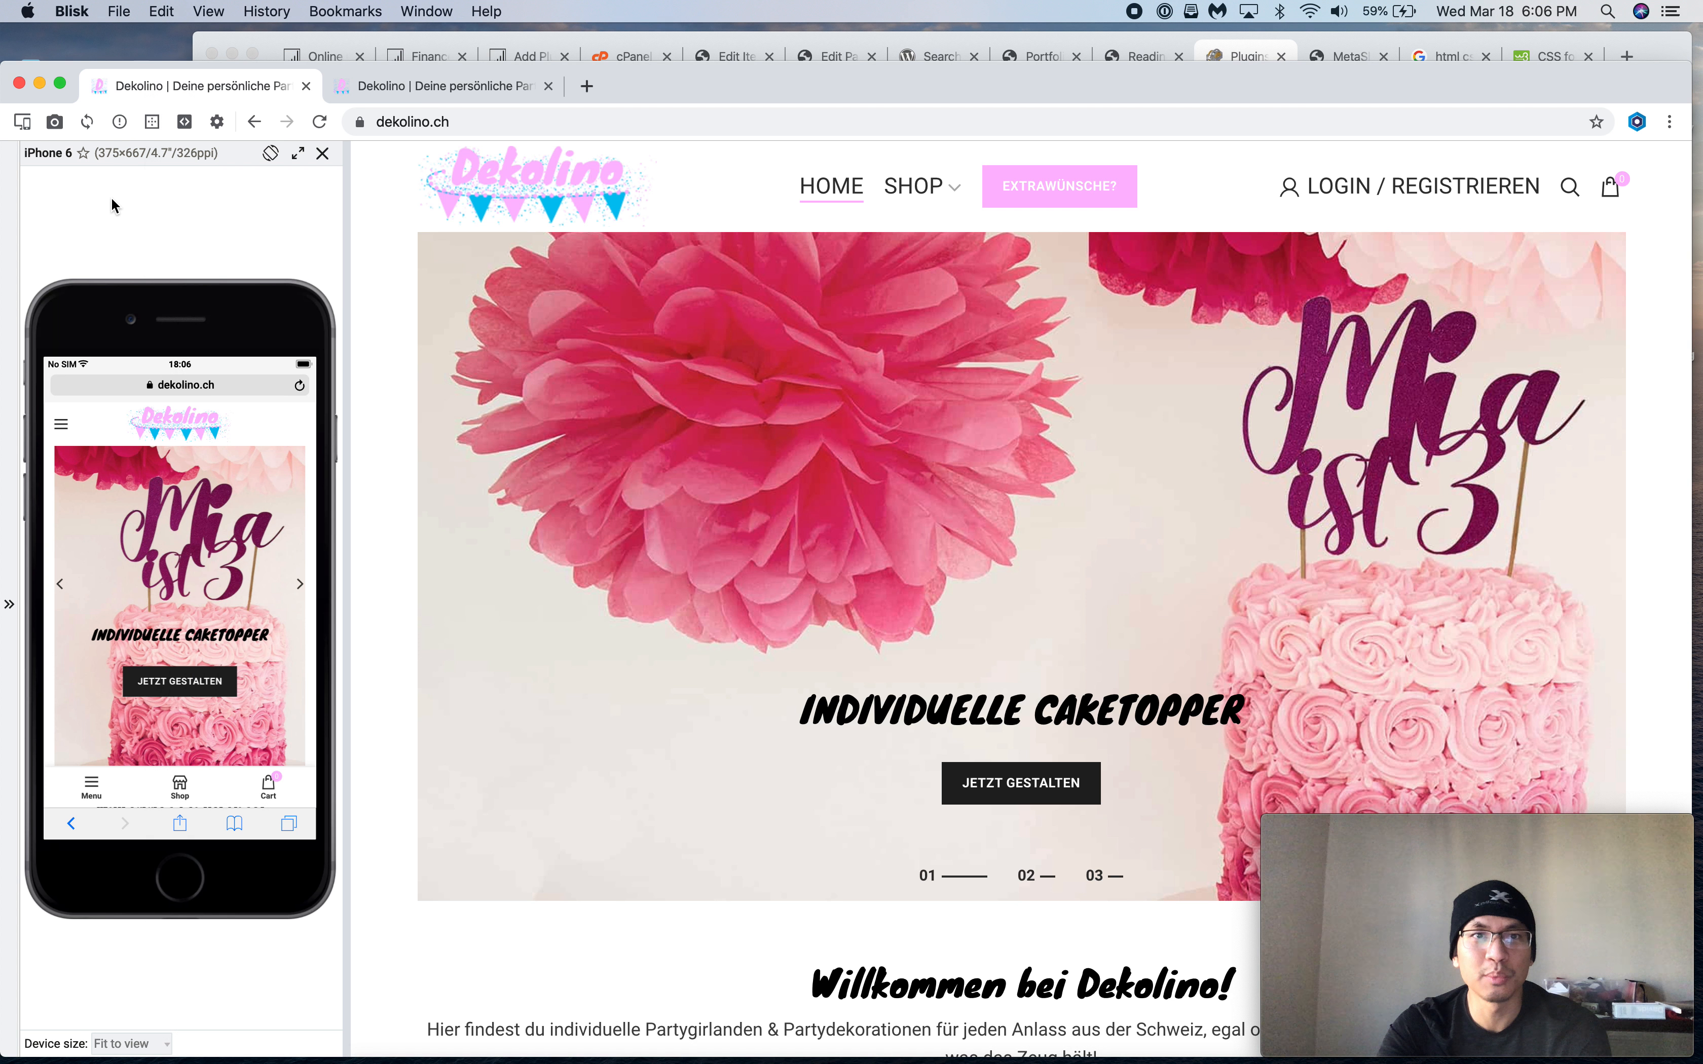
pyautogui.click(451, 89)
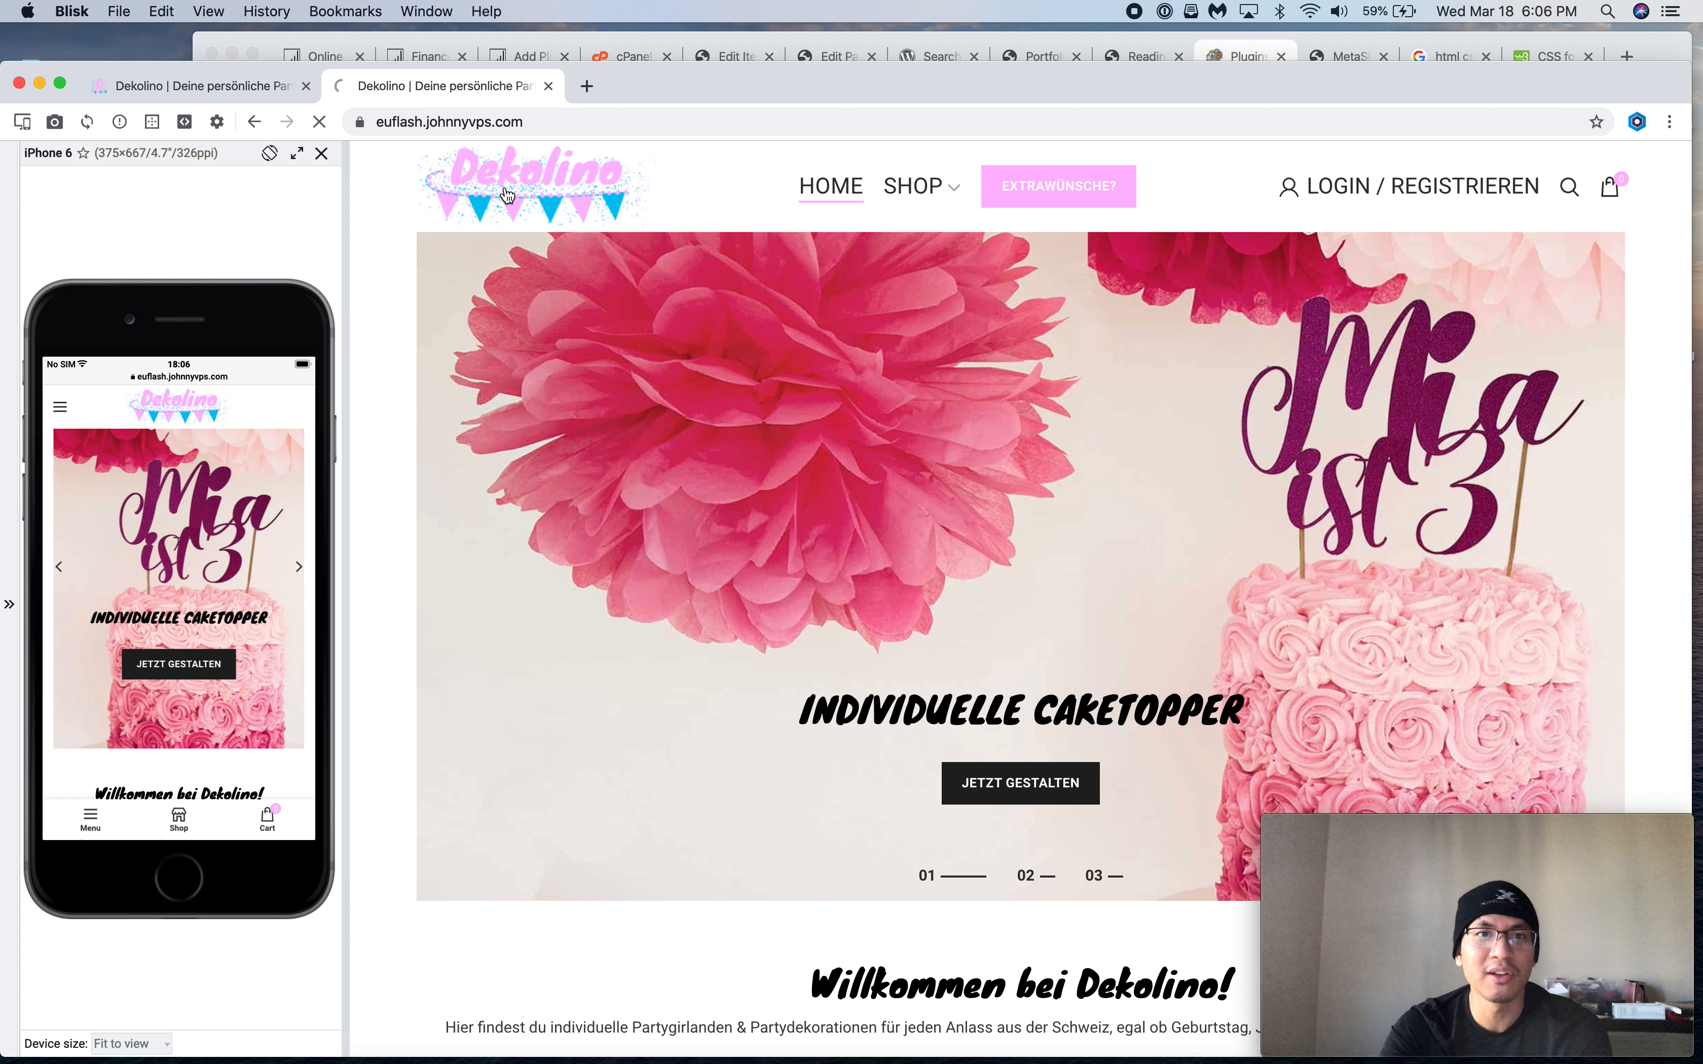
pyautogui.scroll(-10, 911, 346)
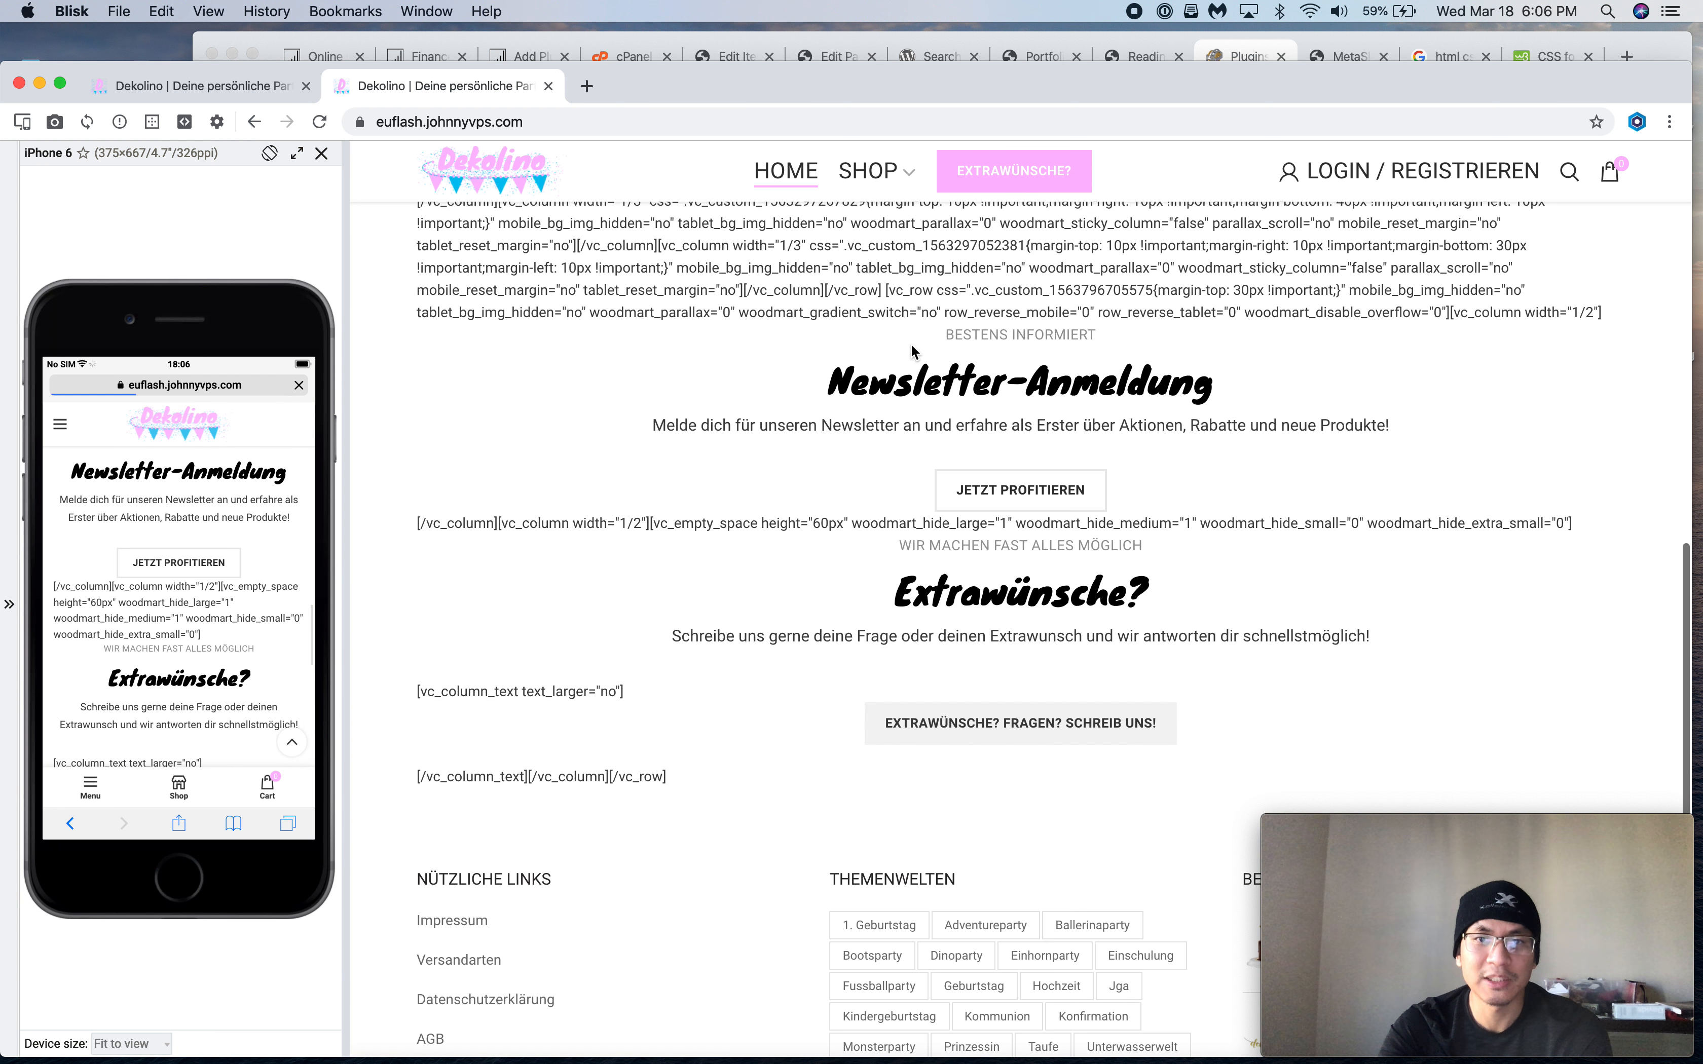
pyautogui.scroll(10, 911, 350)
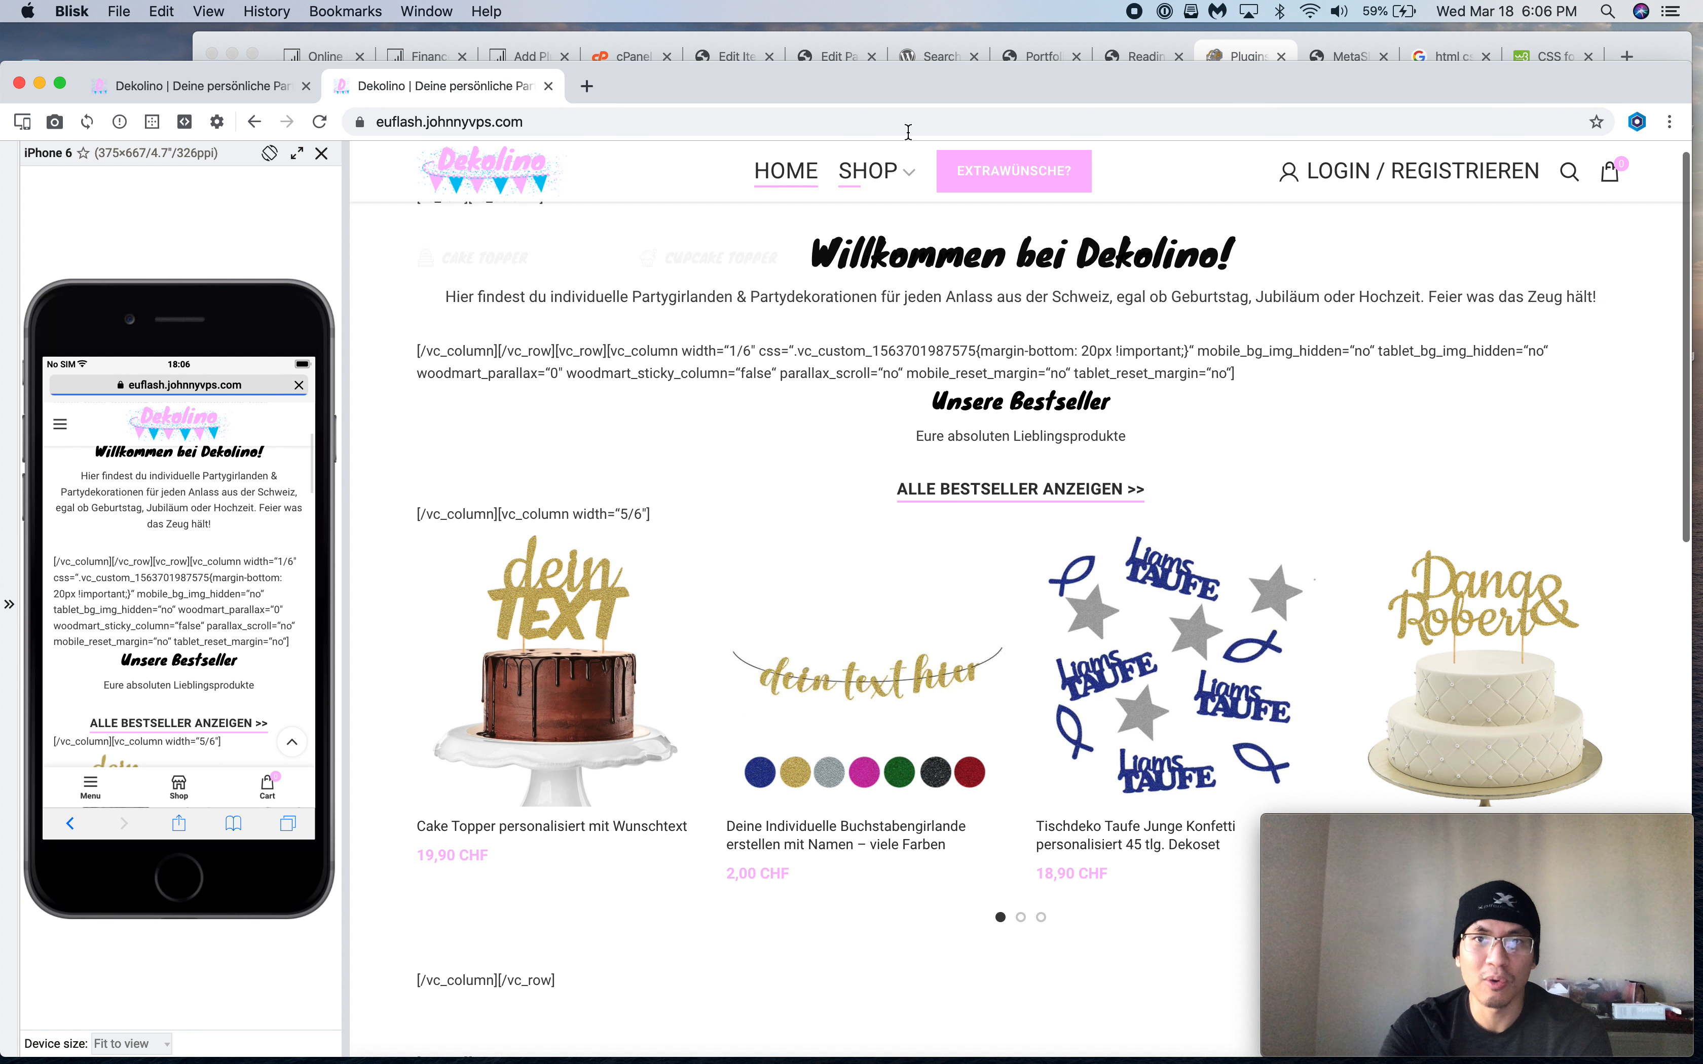
# Open the Cupcake Topper category on the copy and examine the page down to its newsletter and Extrawünsche sections
pyautogui.click(725, 244)
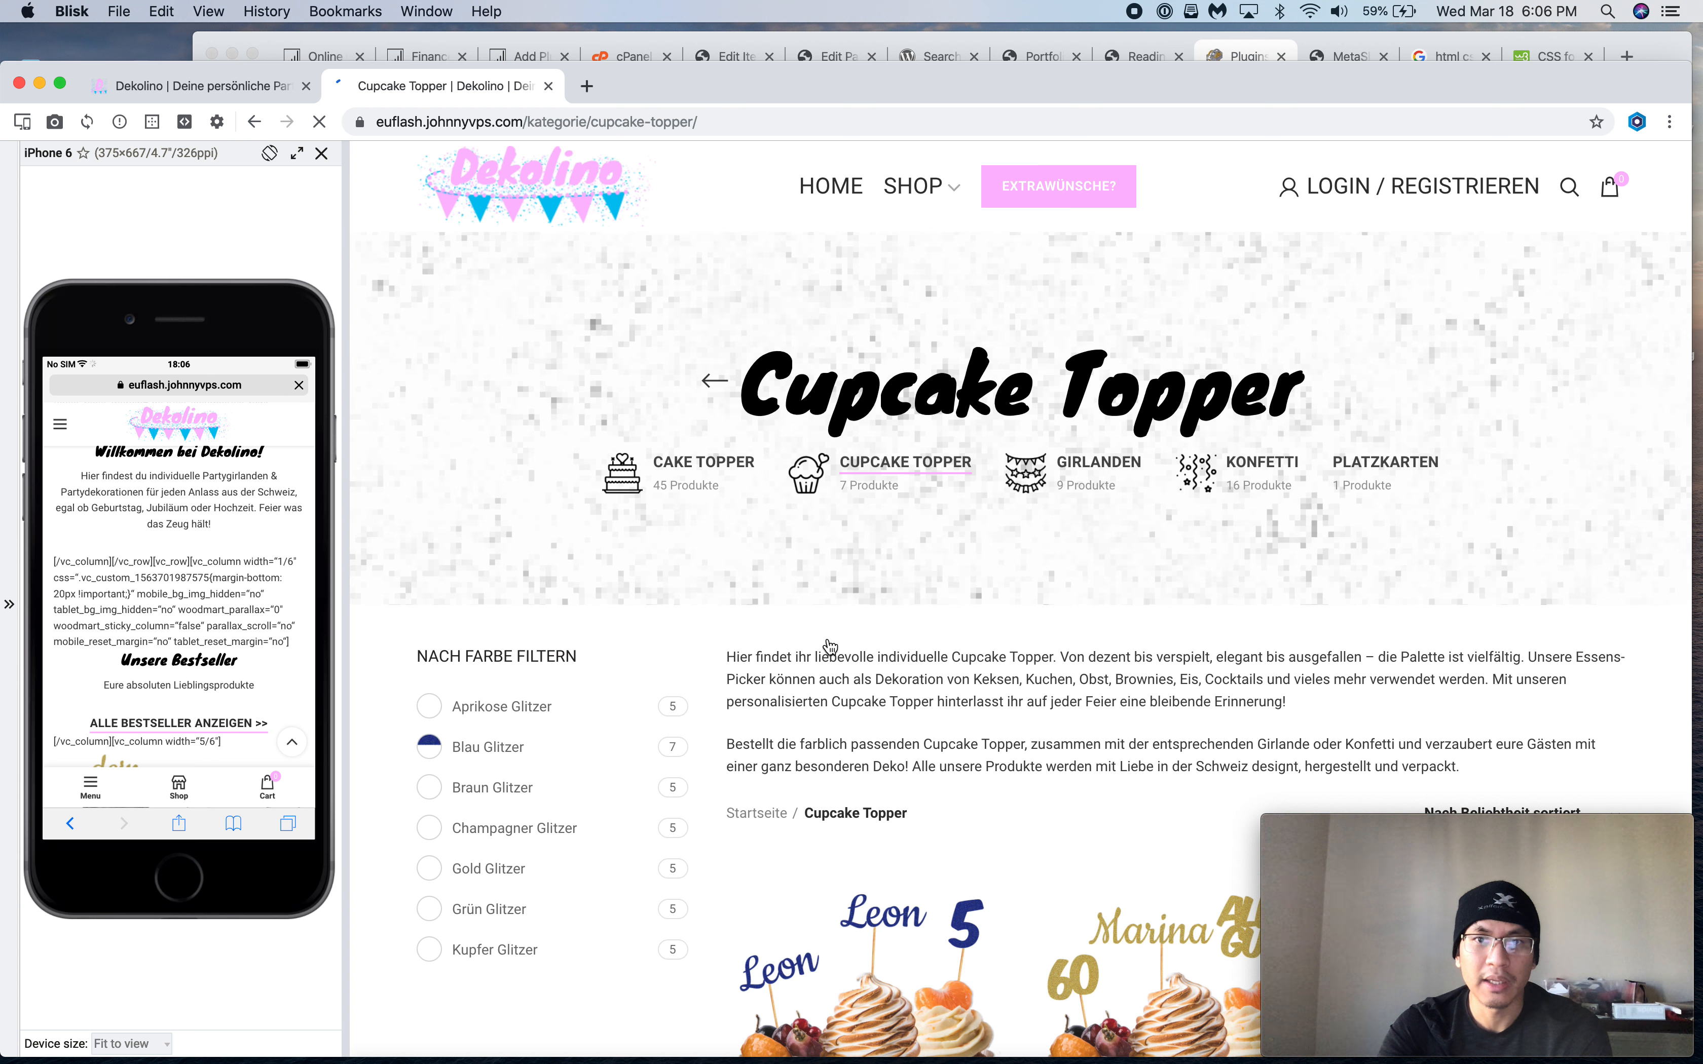
pyautogui.scroll(-15, 830, 646)
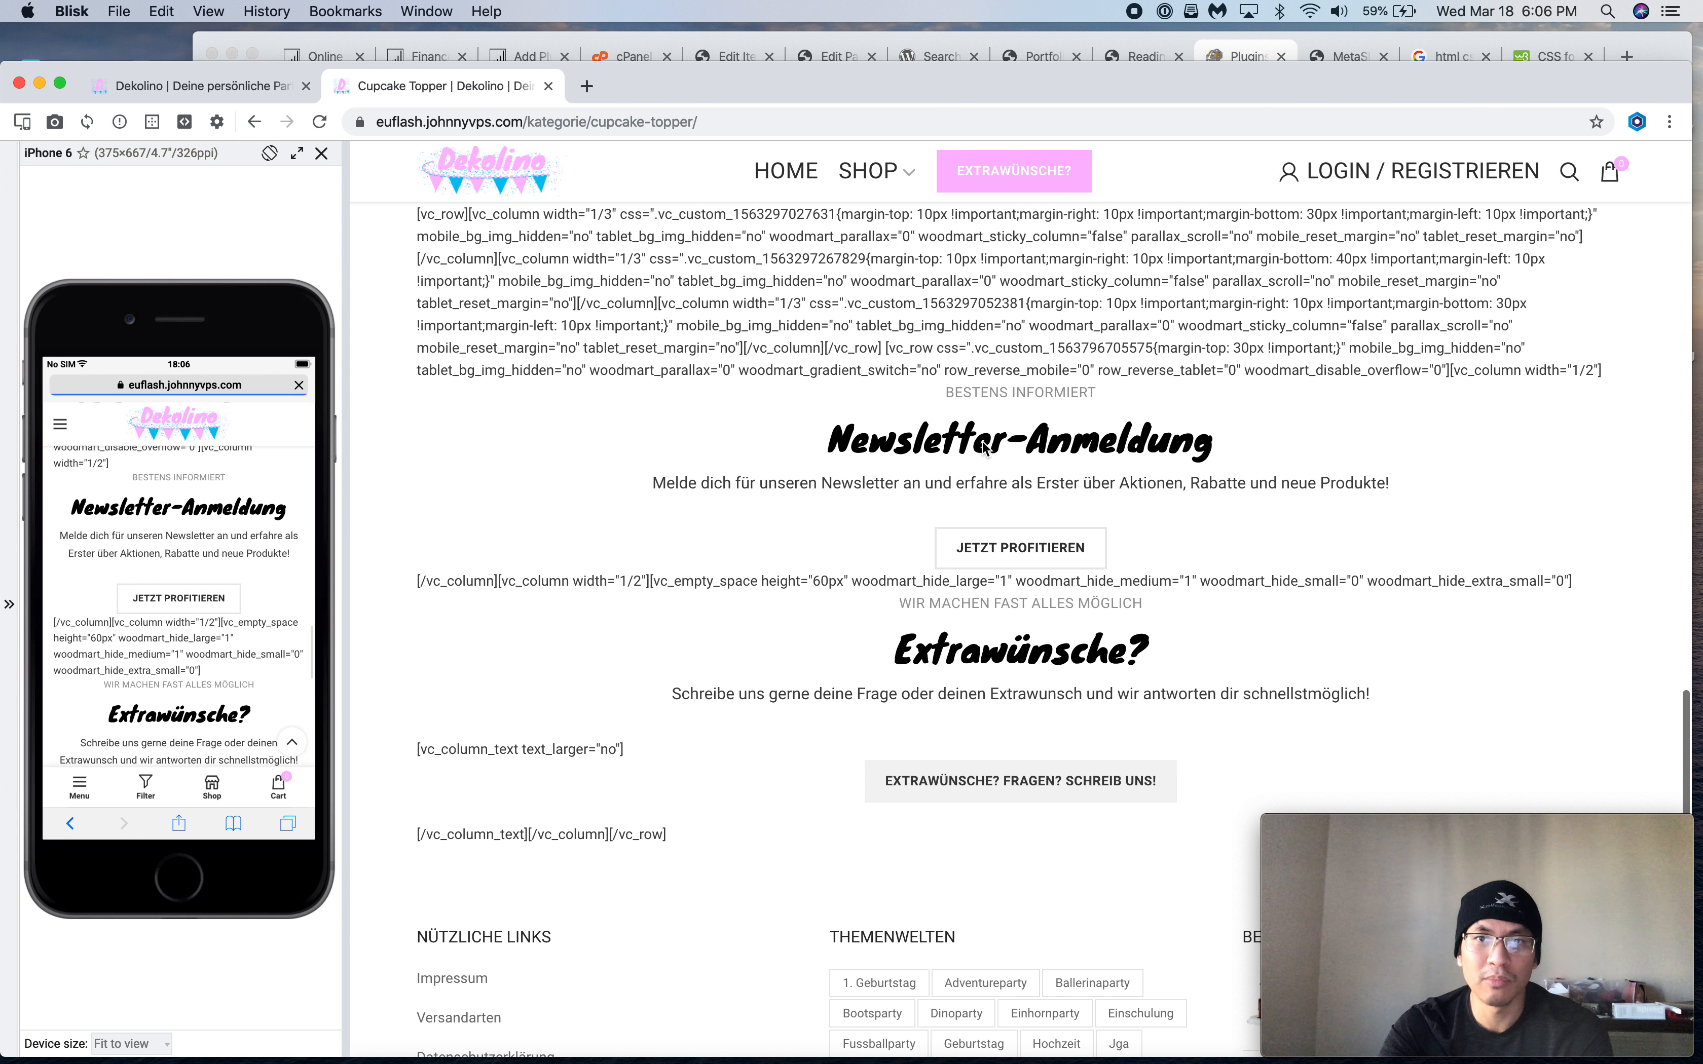
pyautogui.scroll(3, 986, 449)
pyautogui.moveTo(742, 414); pyautogui.dragTo(1011, 506)
pyautogui.scroll(-3, 964, 620)
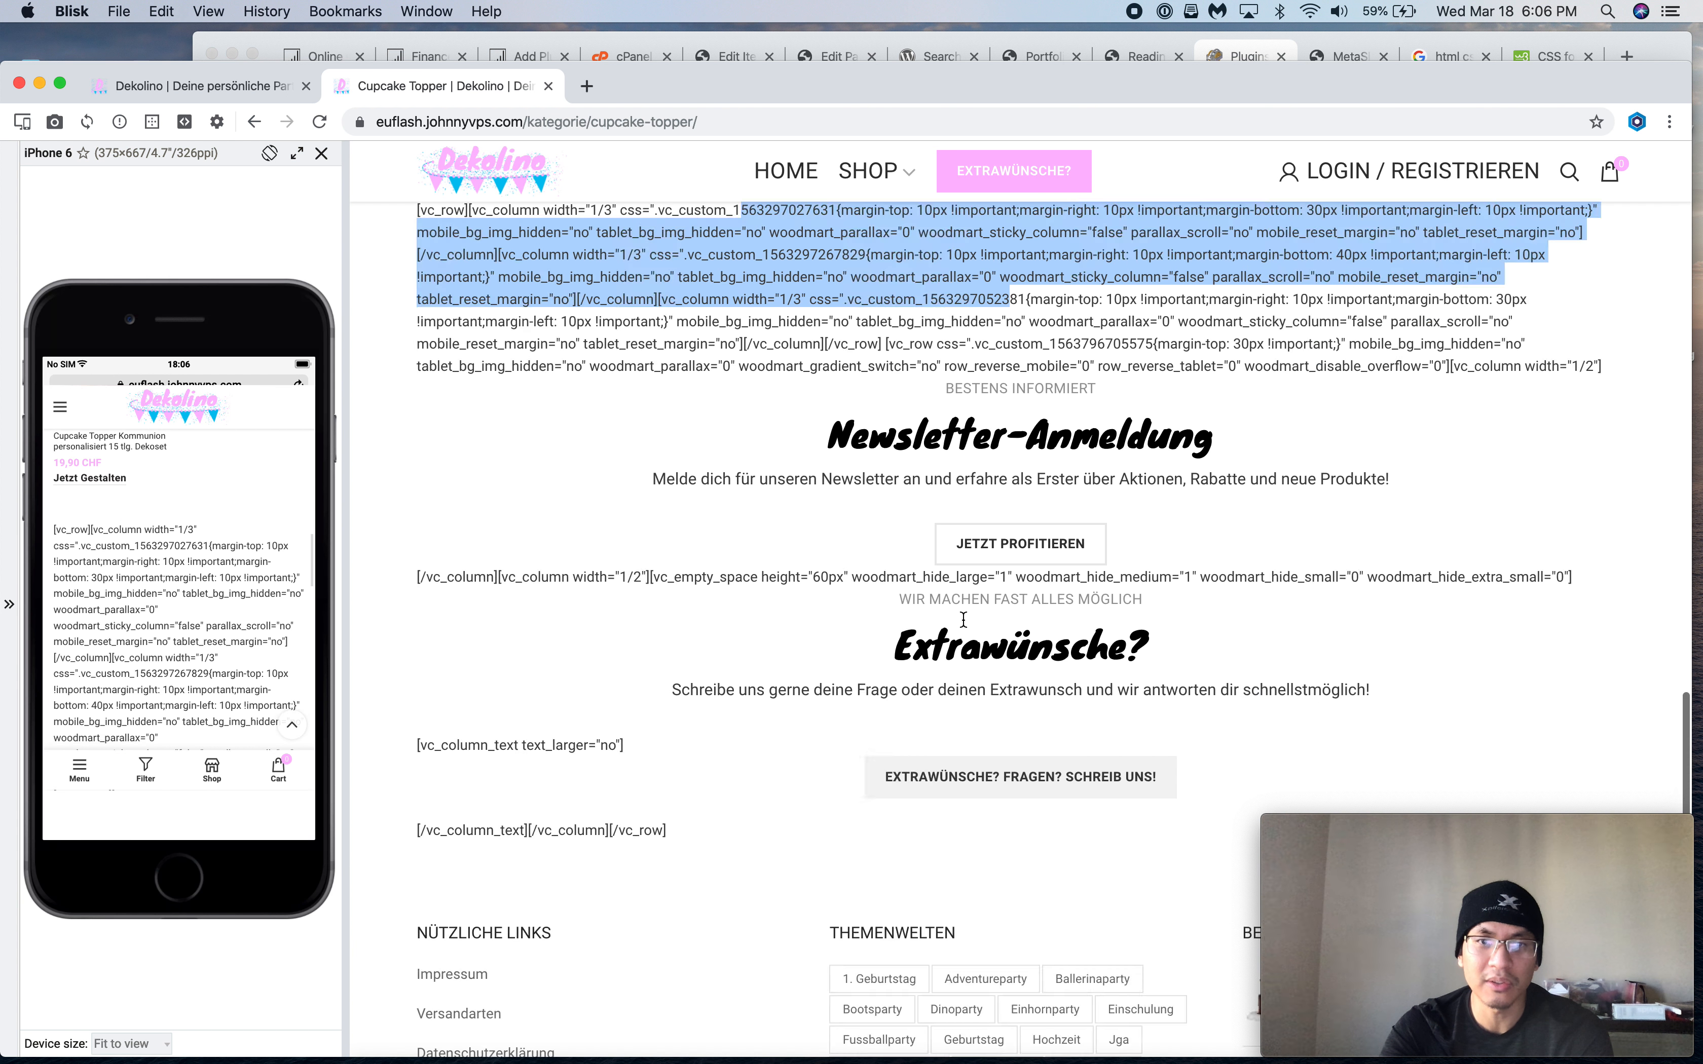
pyautogui.scroll(-3, 964, 623)
pyautogui.scroll(20, 961, 626)
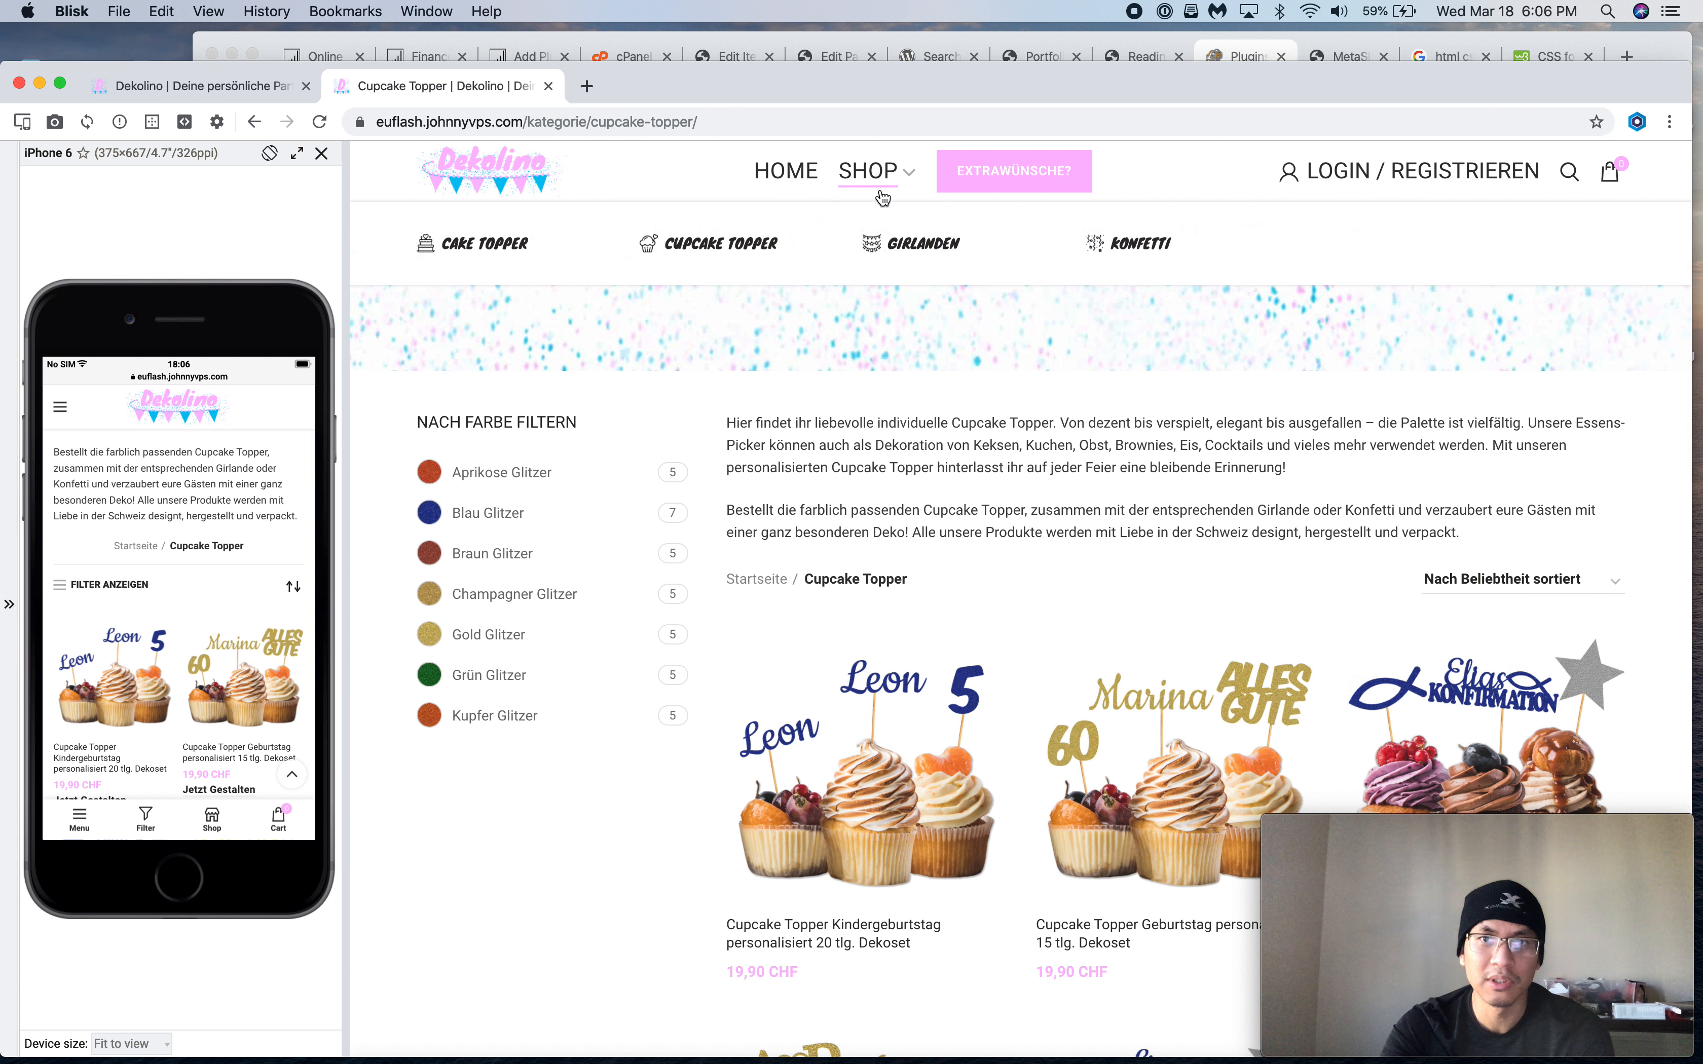
# Open the Girlanden category, return to the copy's home page and examine the text between the bestsellers and the newsletter section
pyautogui.click(930, 248)
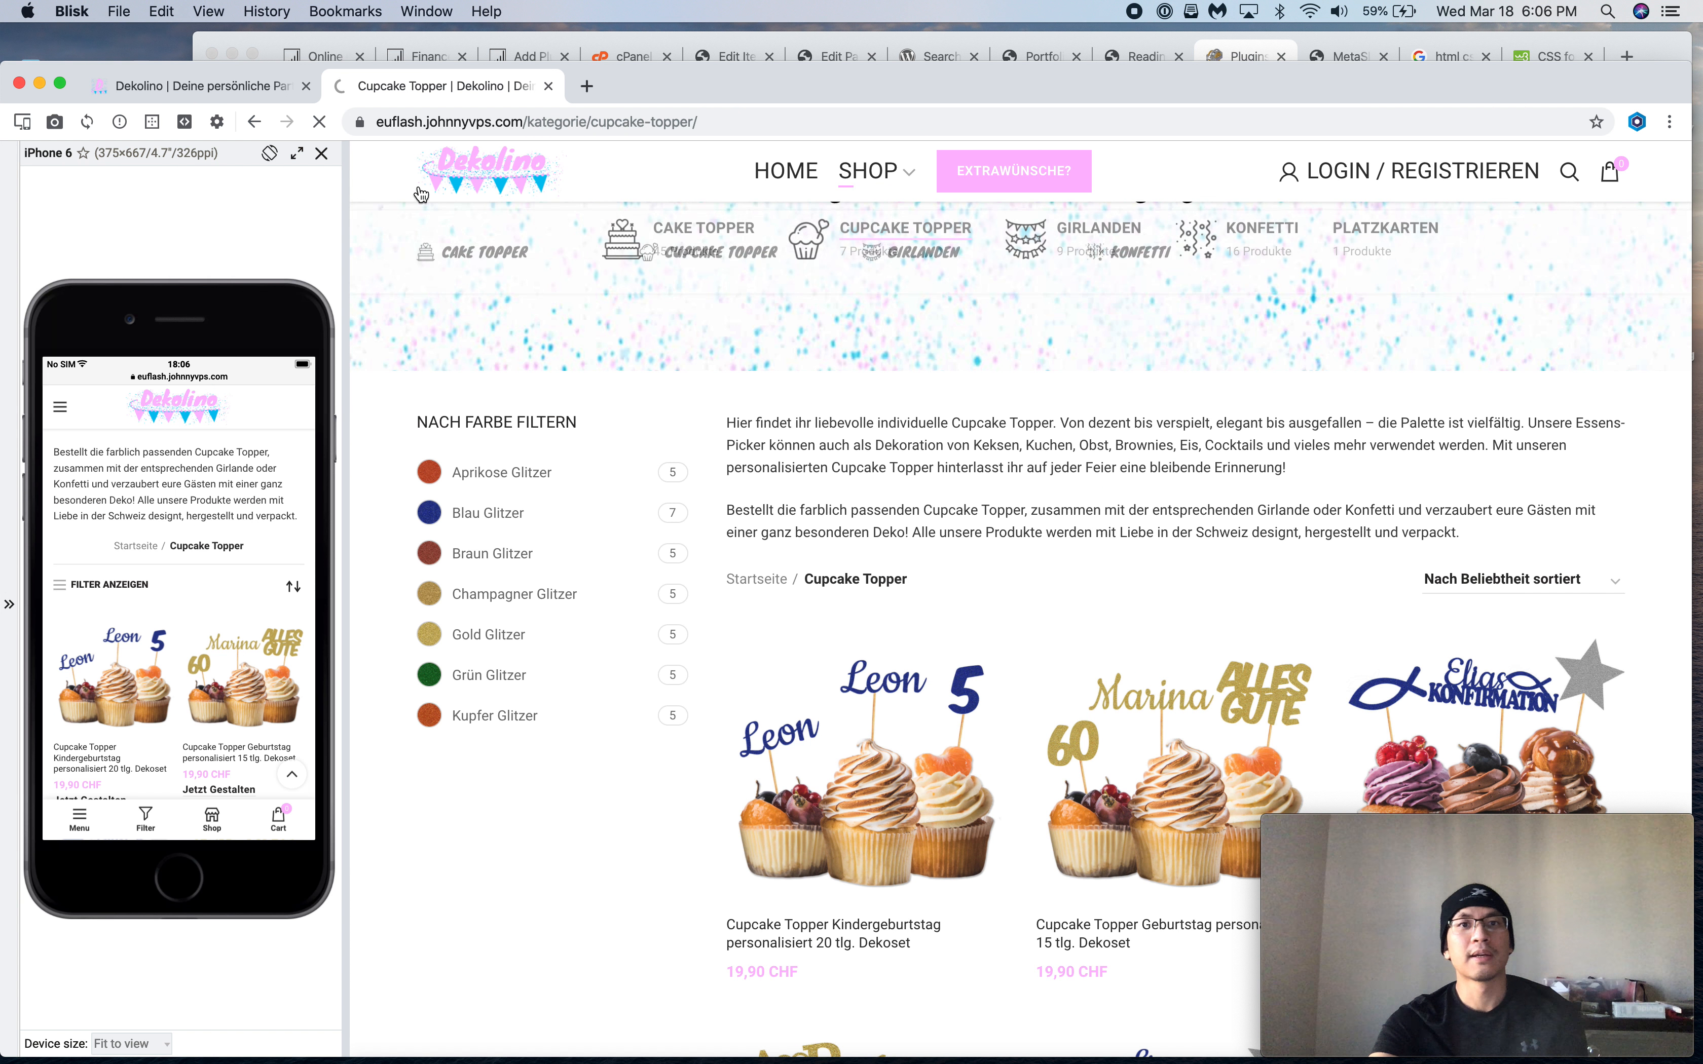
pyautogui.click(484, 181)
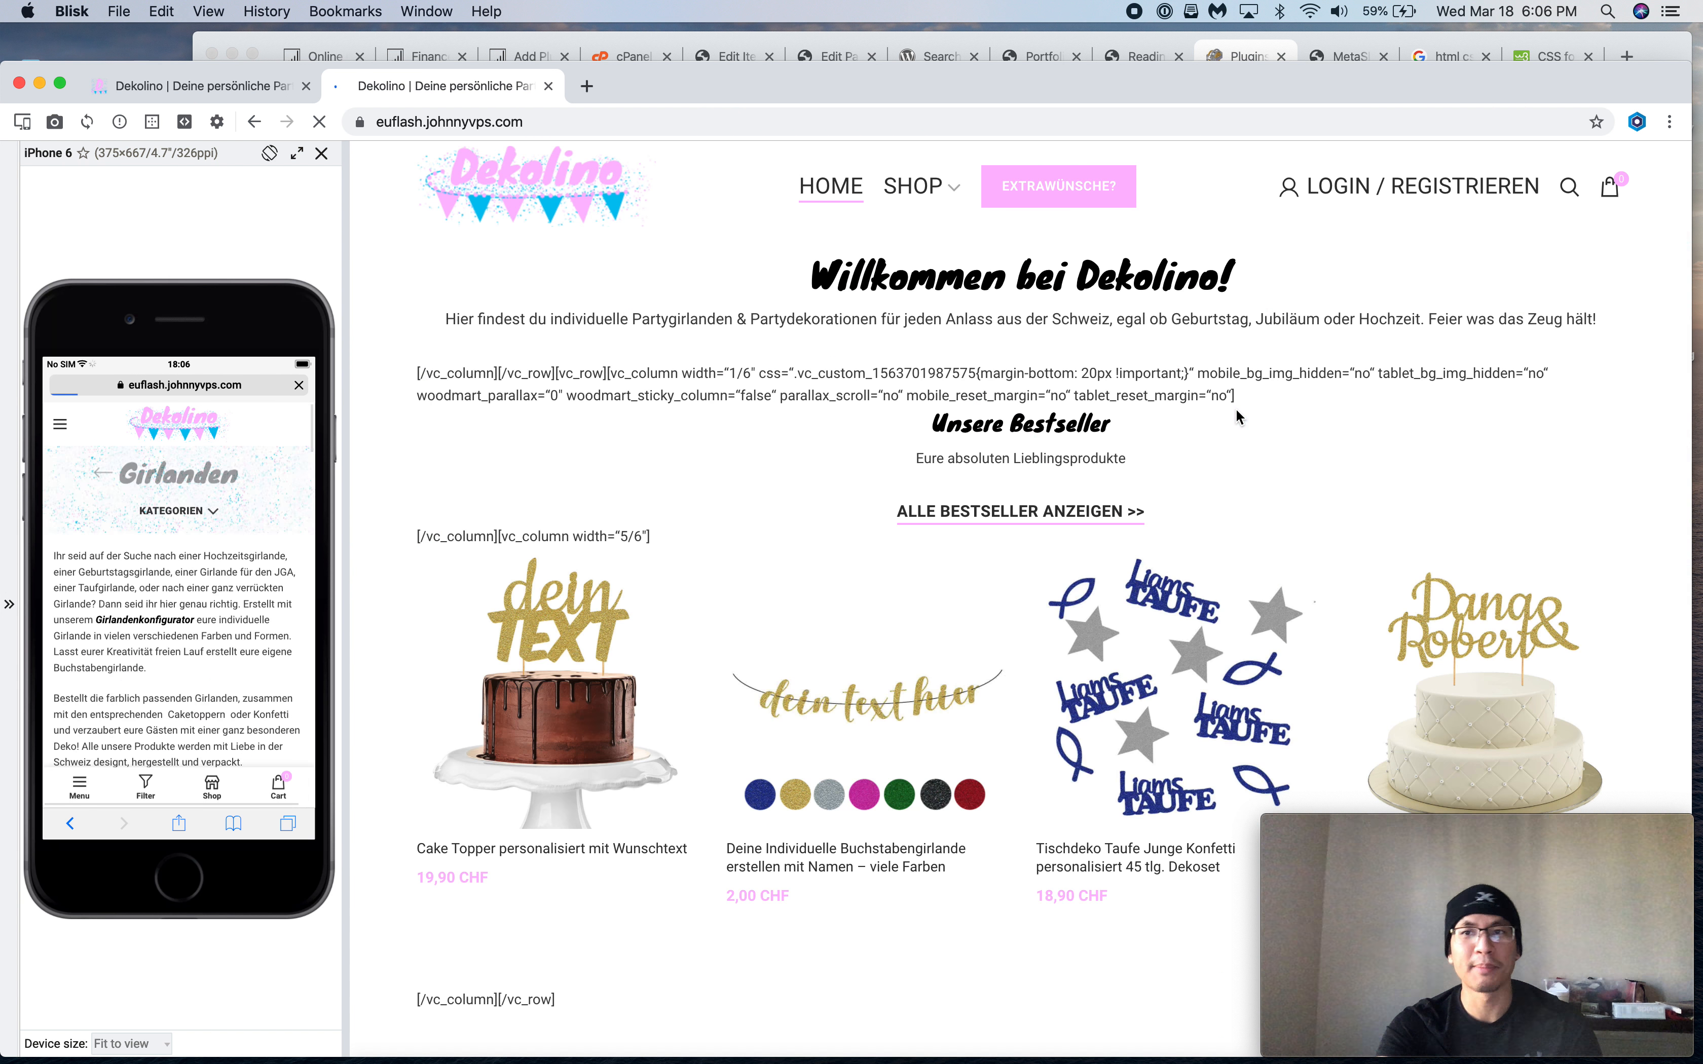
pyautogui.scroll(-8, 1239, 418)
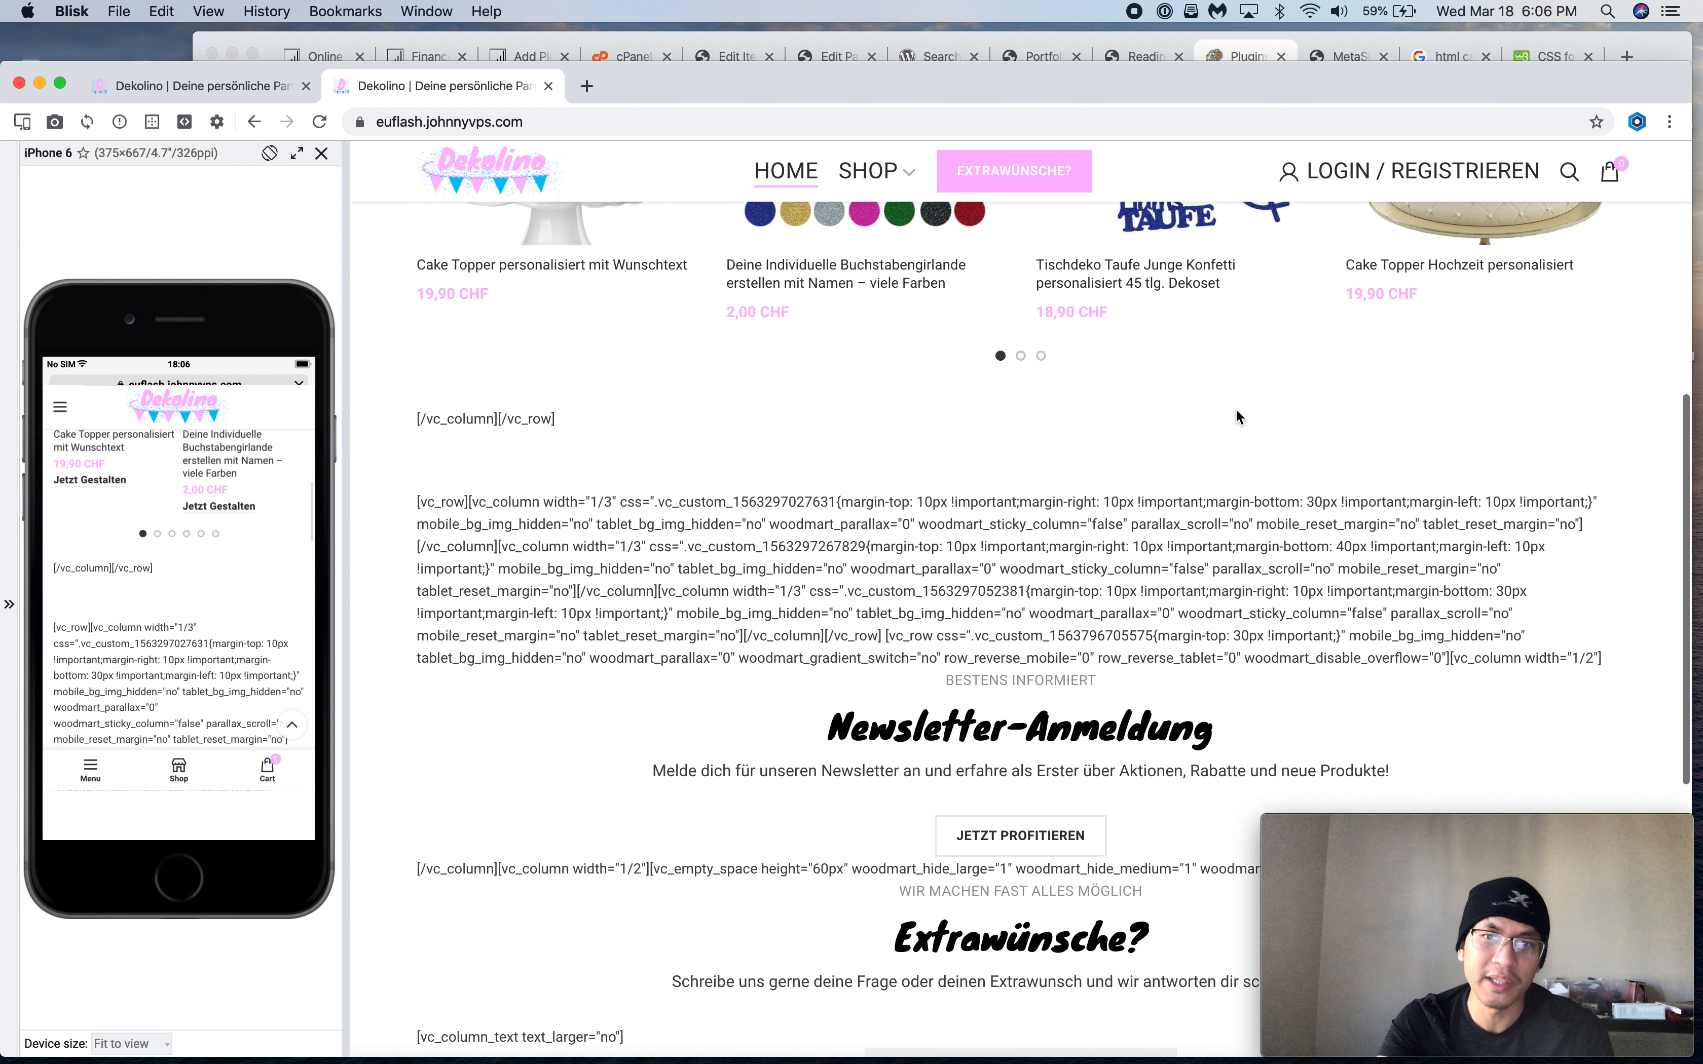
pyautogui.scroll(1, 1236, 409)
pyautogui.moveTo(528, 494); pyautogui.dragTo(897, 703)
pyautogui.scroll(8, 715, 543)
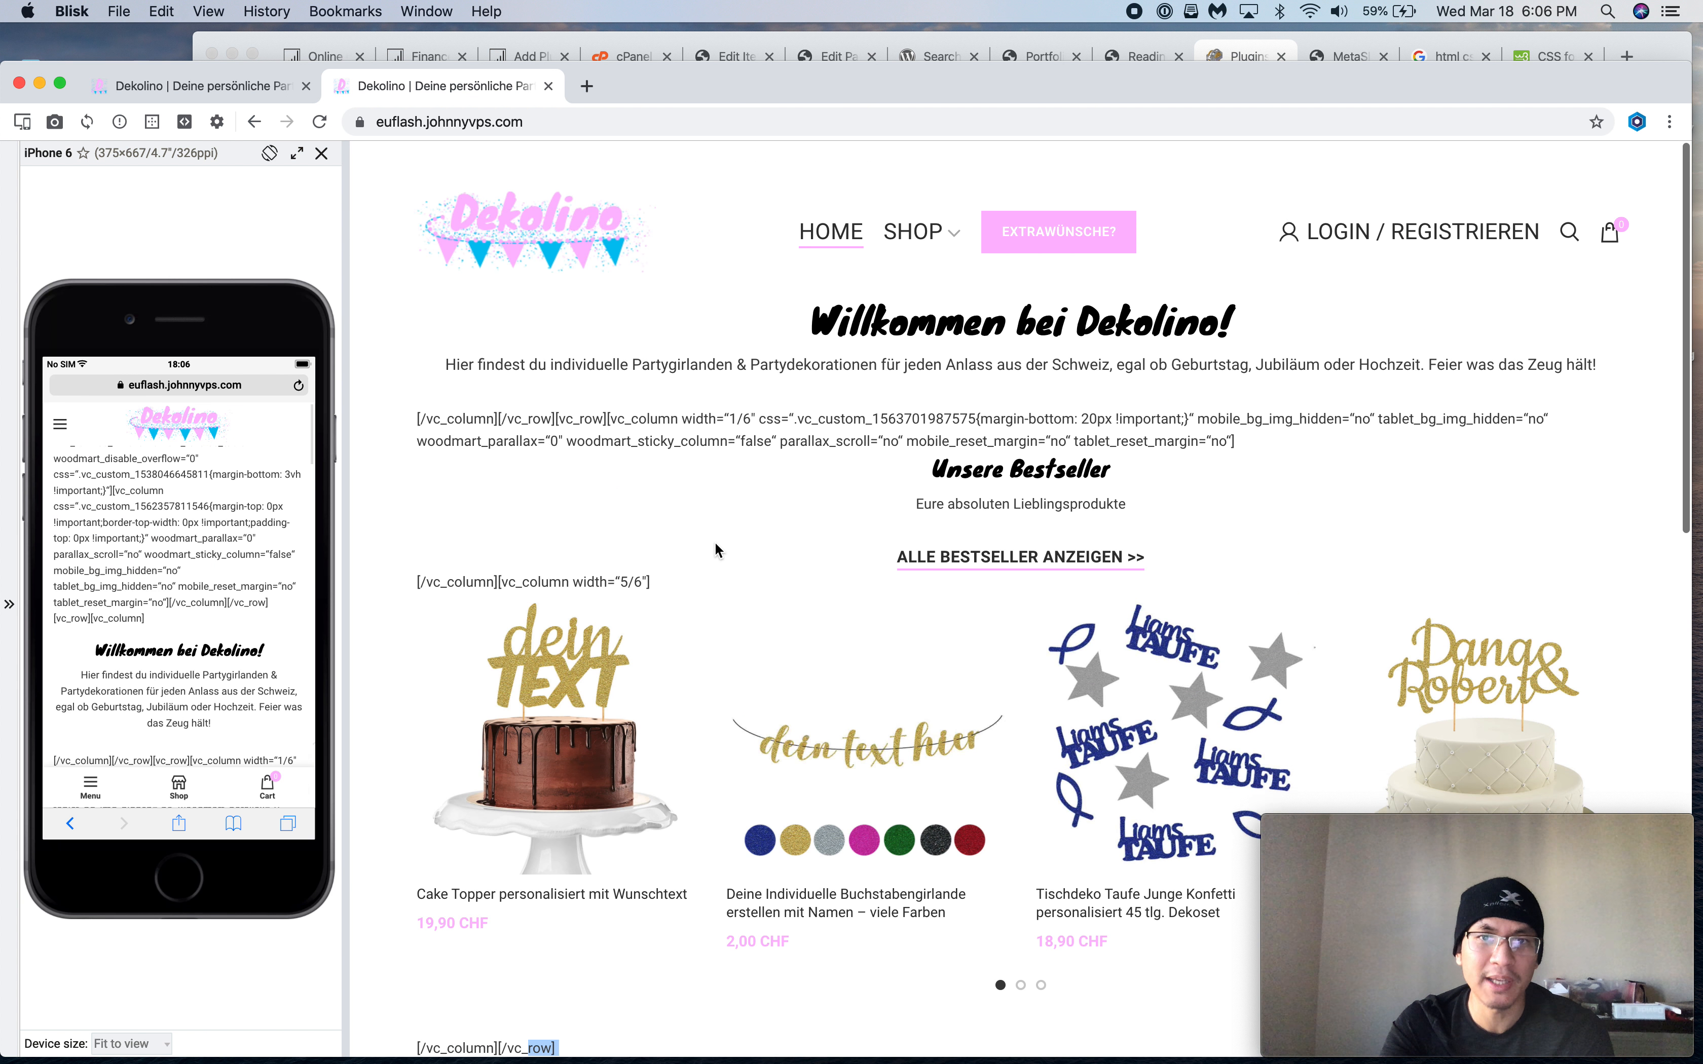
# Reload the copy's home page and compare its welcome and bestseller sections with those on dekolino.ch
pyautogui.press('super+r')
pyautogui.click(233, 98)
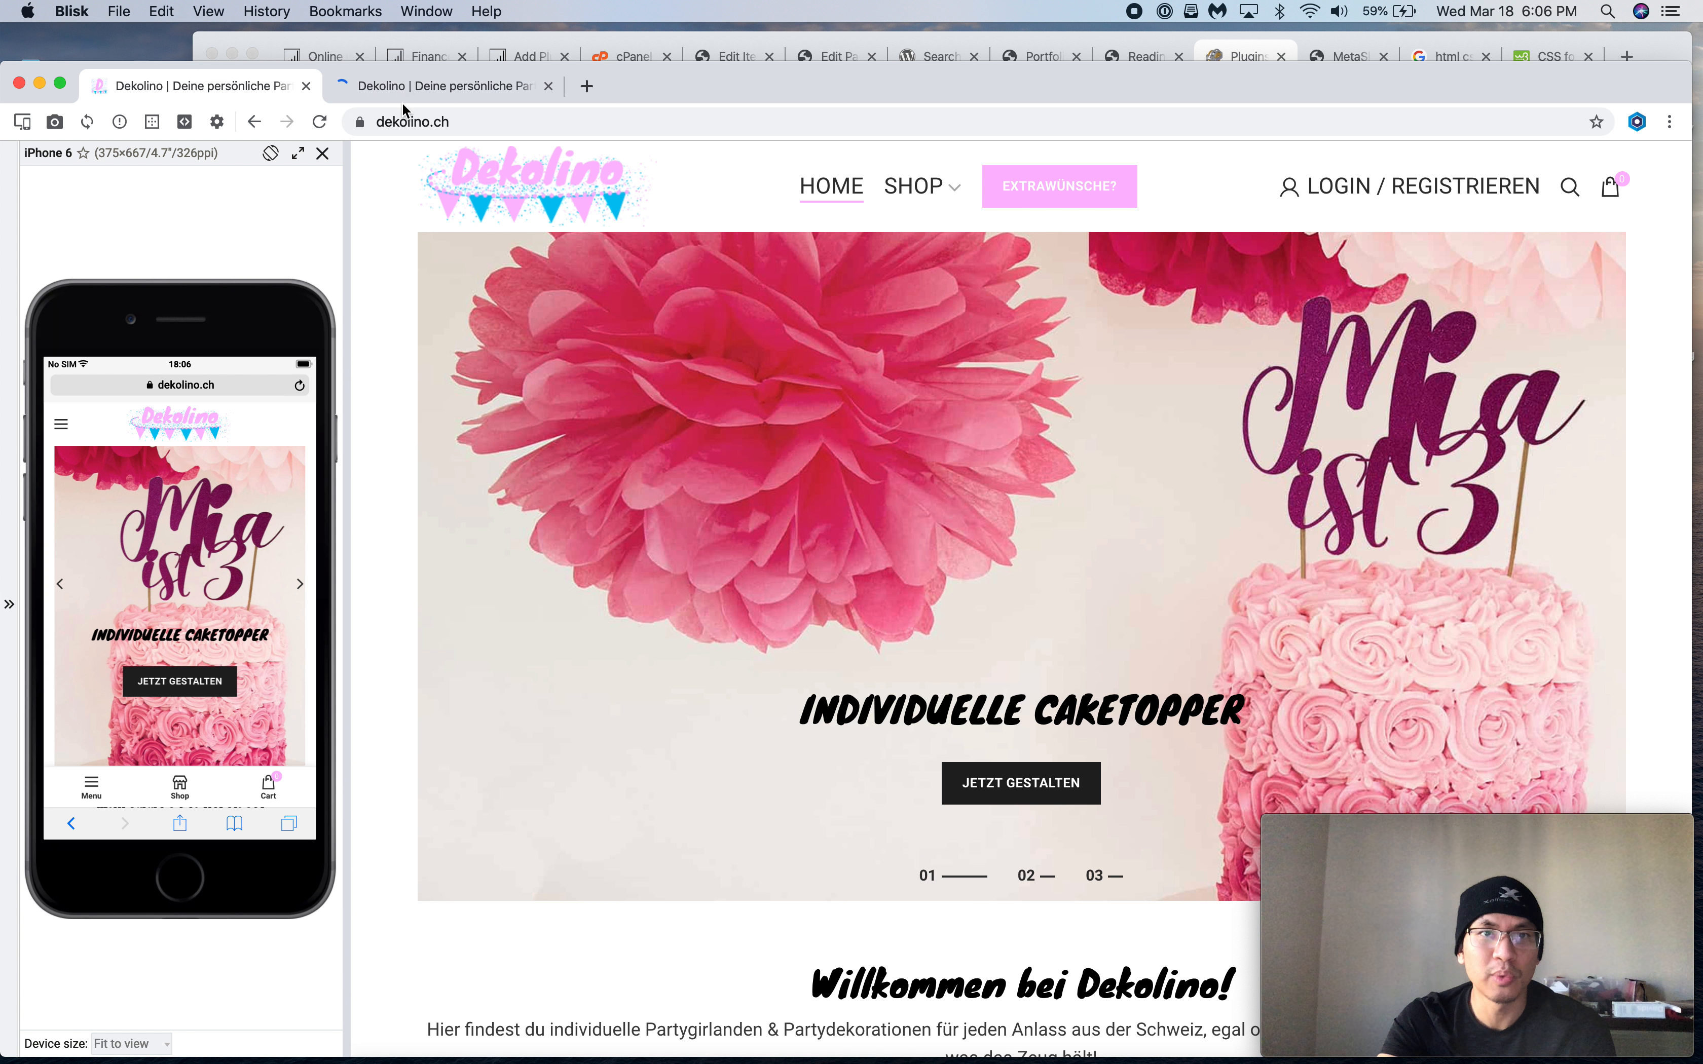
pyautogui.click(415, 92)
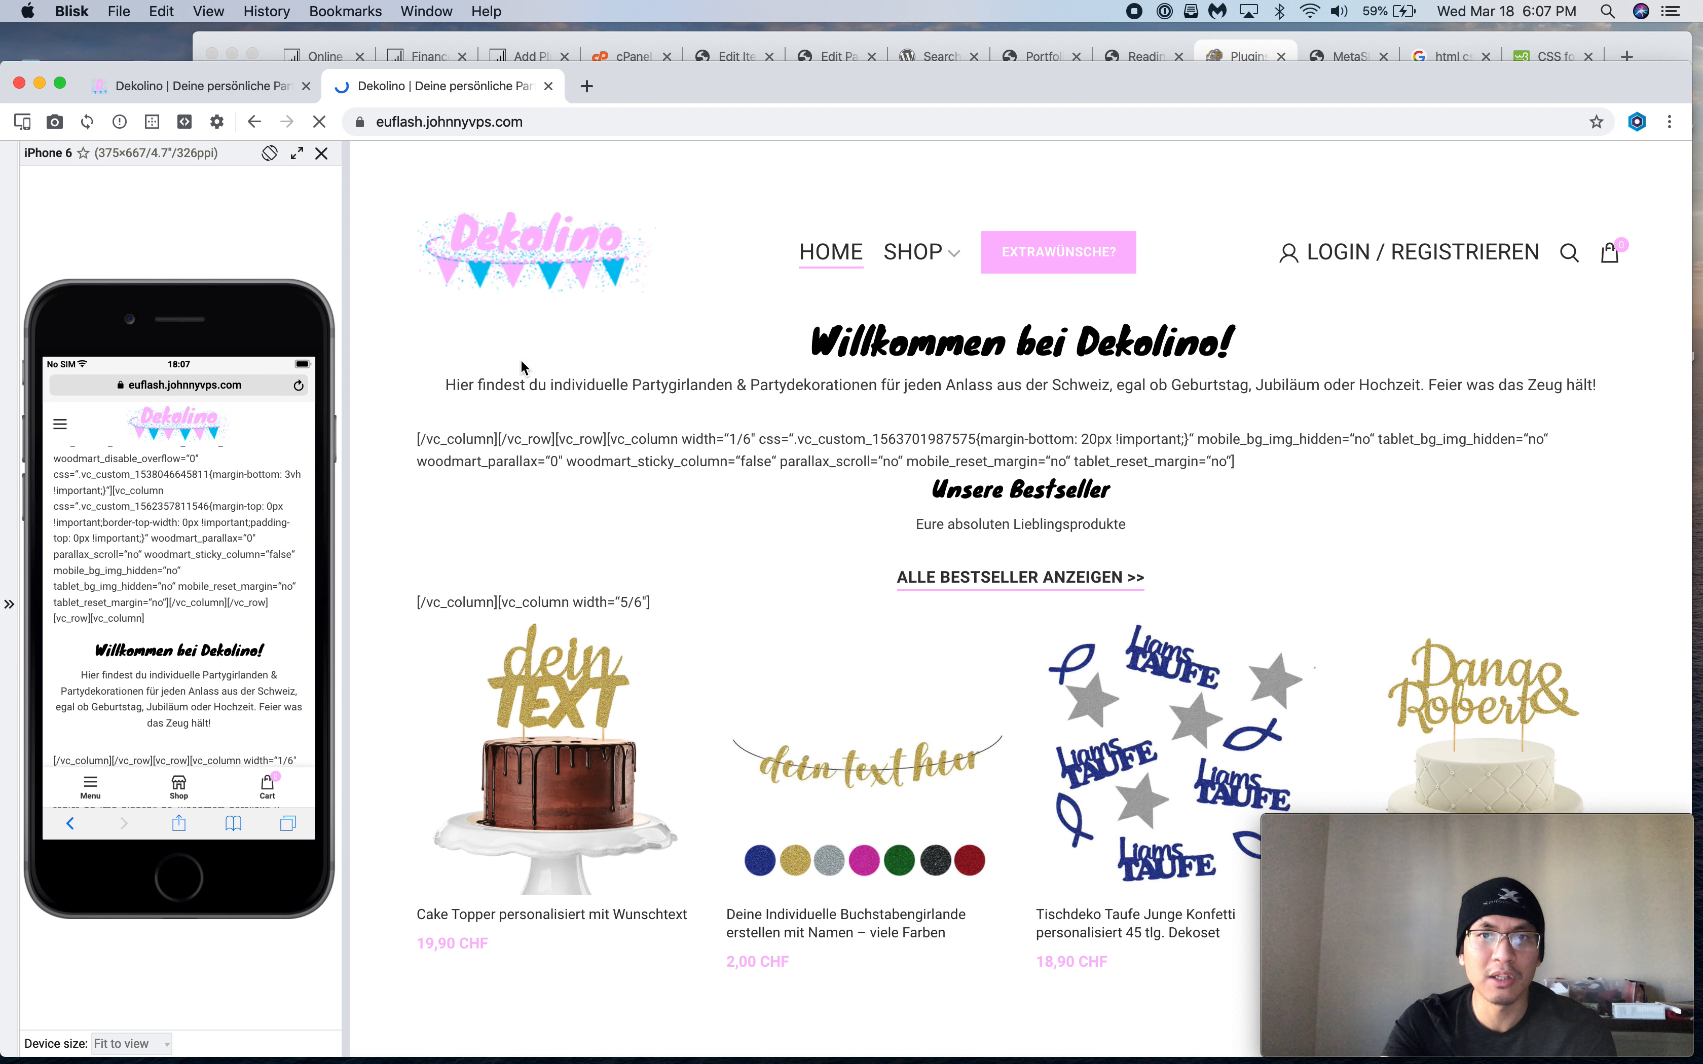
pyautogui.scroll(-2, 863, 434)
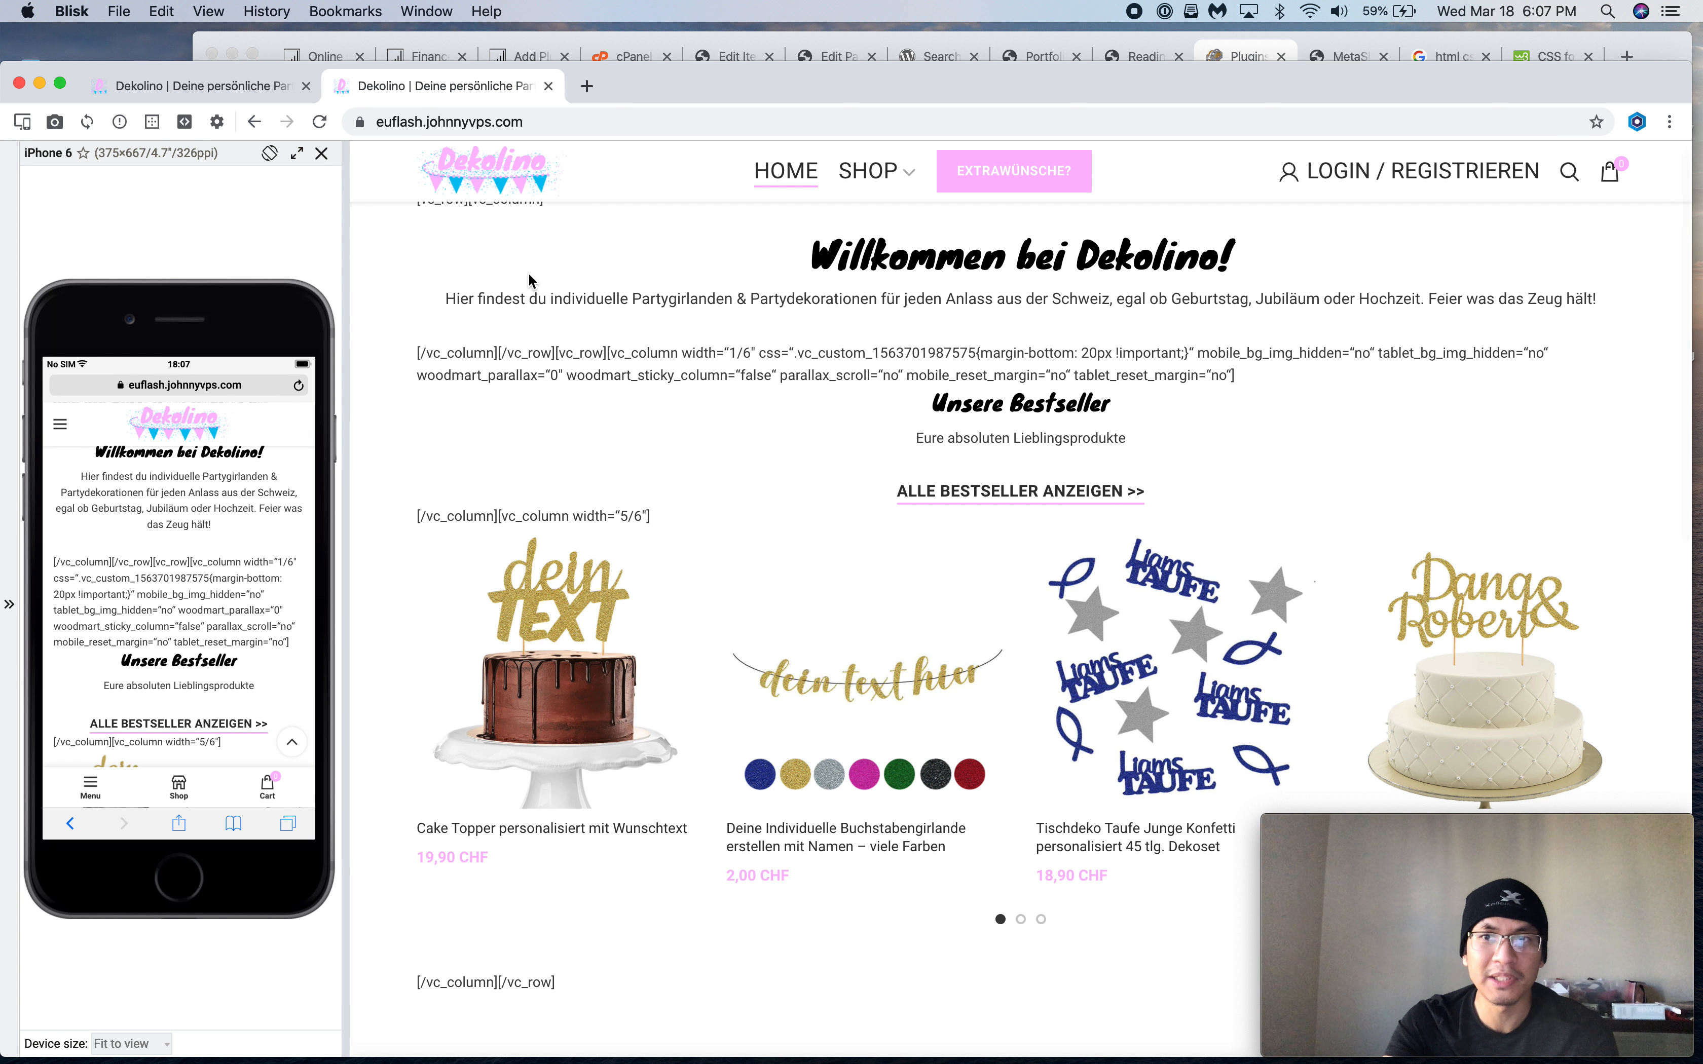
pyautogui.hotkey('ctrl', 'shift', 'Tab')
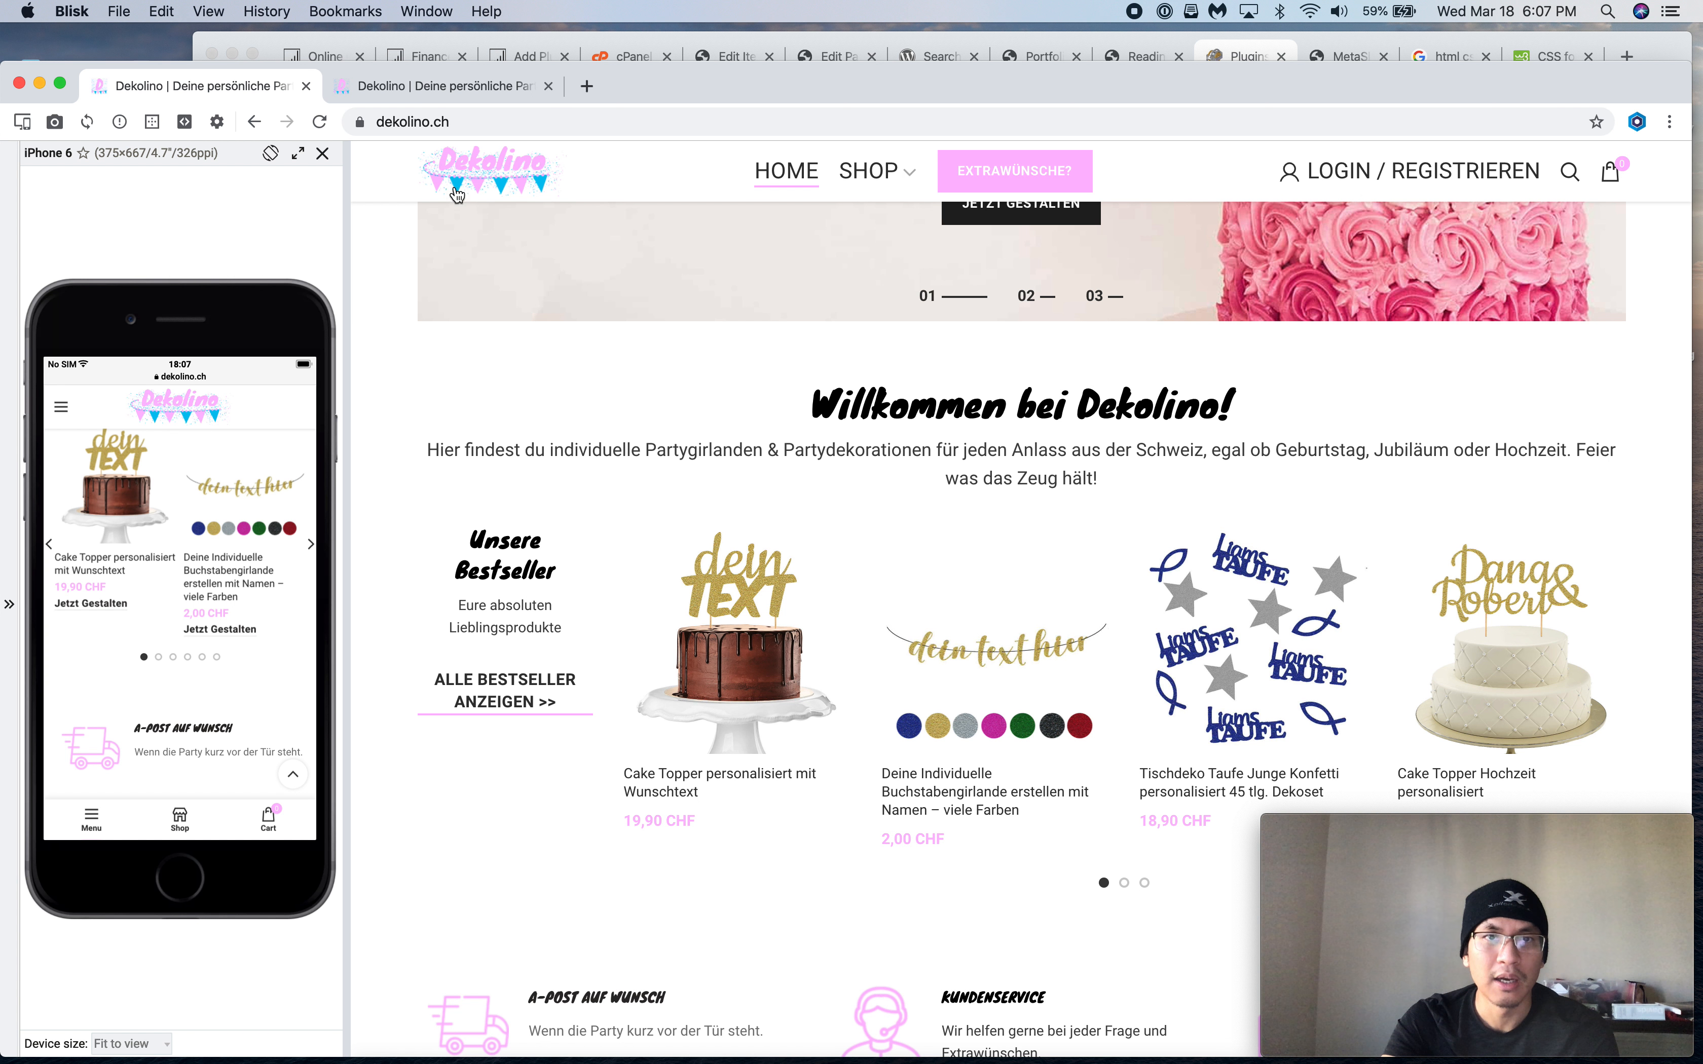
pyautogui.click(457, 93)
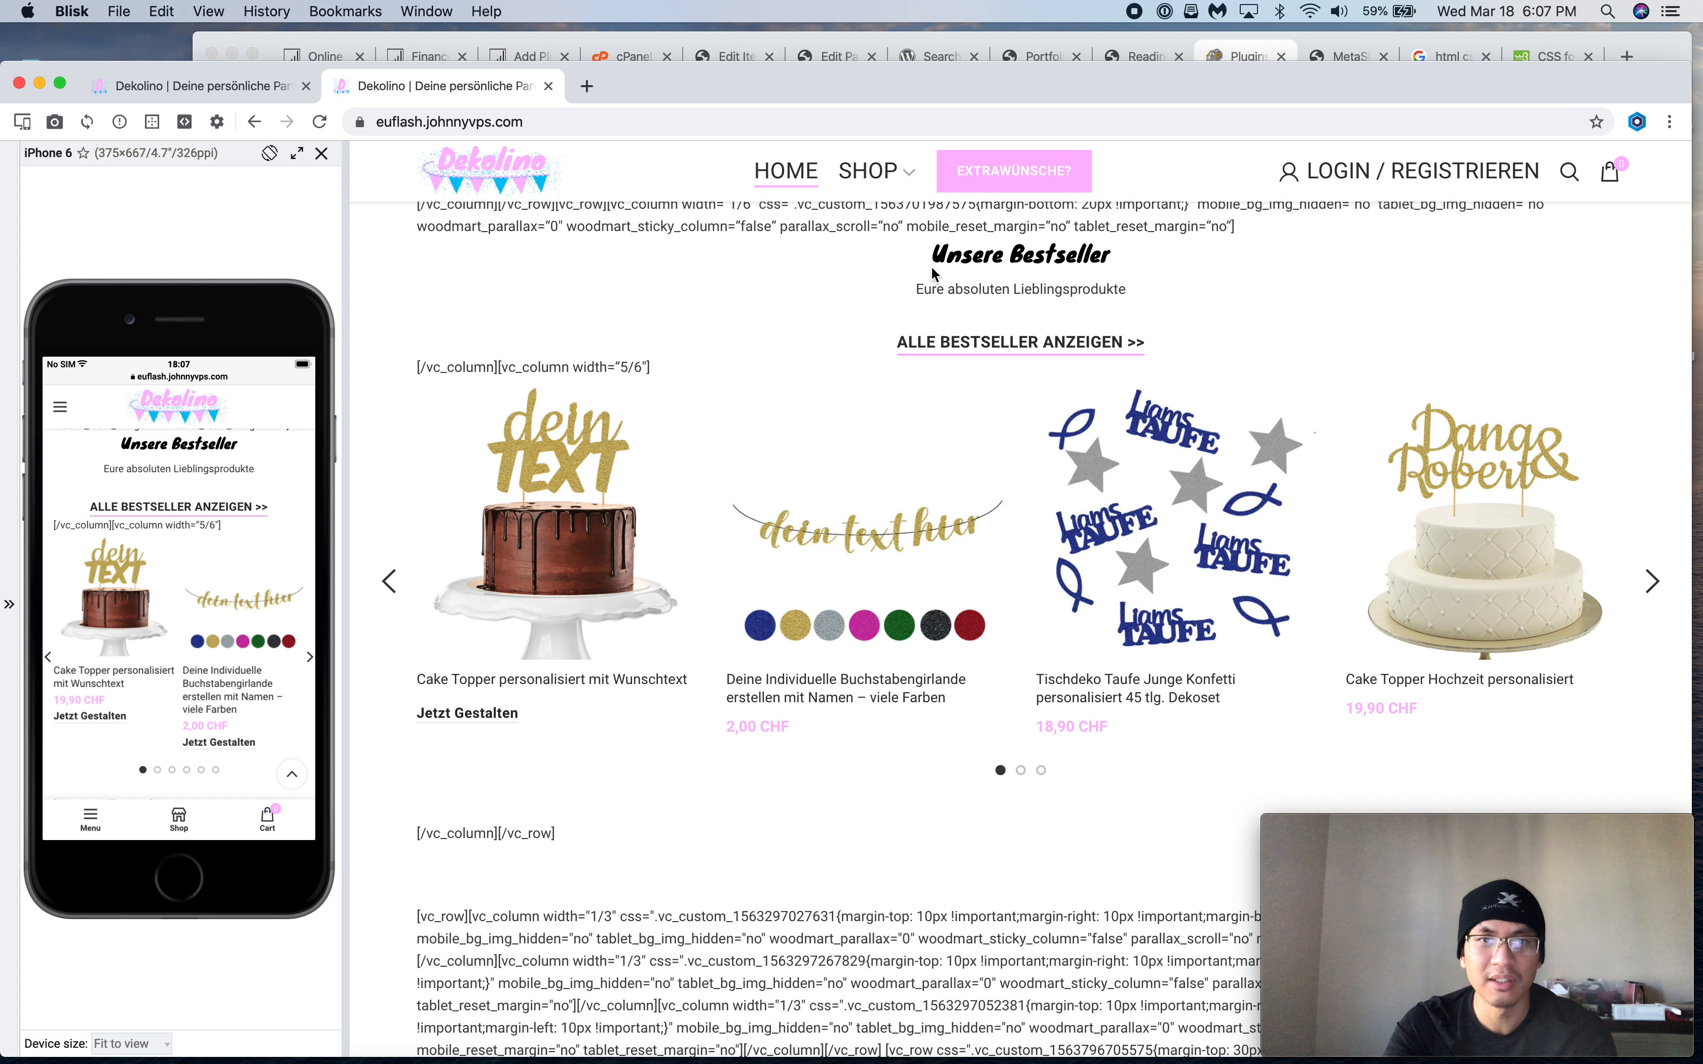
pyautogui.click(200, 85)
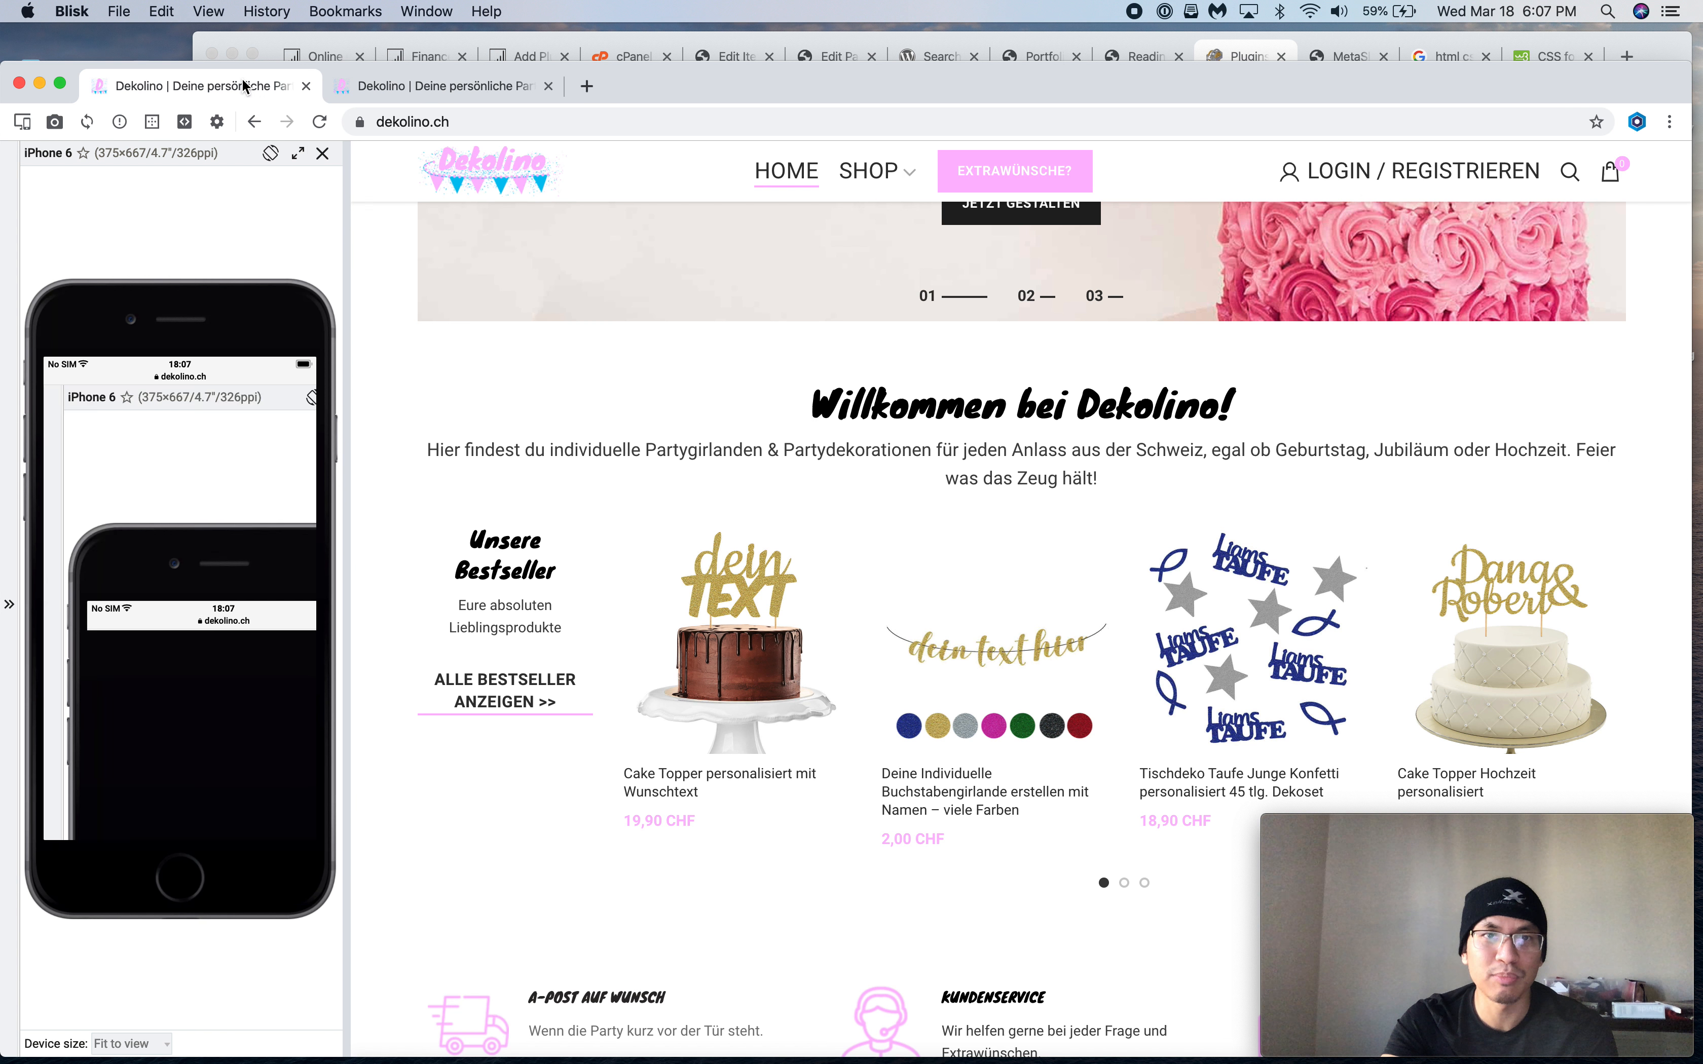
# Compare the service icons, newsletter and Extrawünsche sections of the live home page with the same area of the copy
pyautogui.scroll(-10, 590, 665)
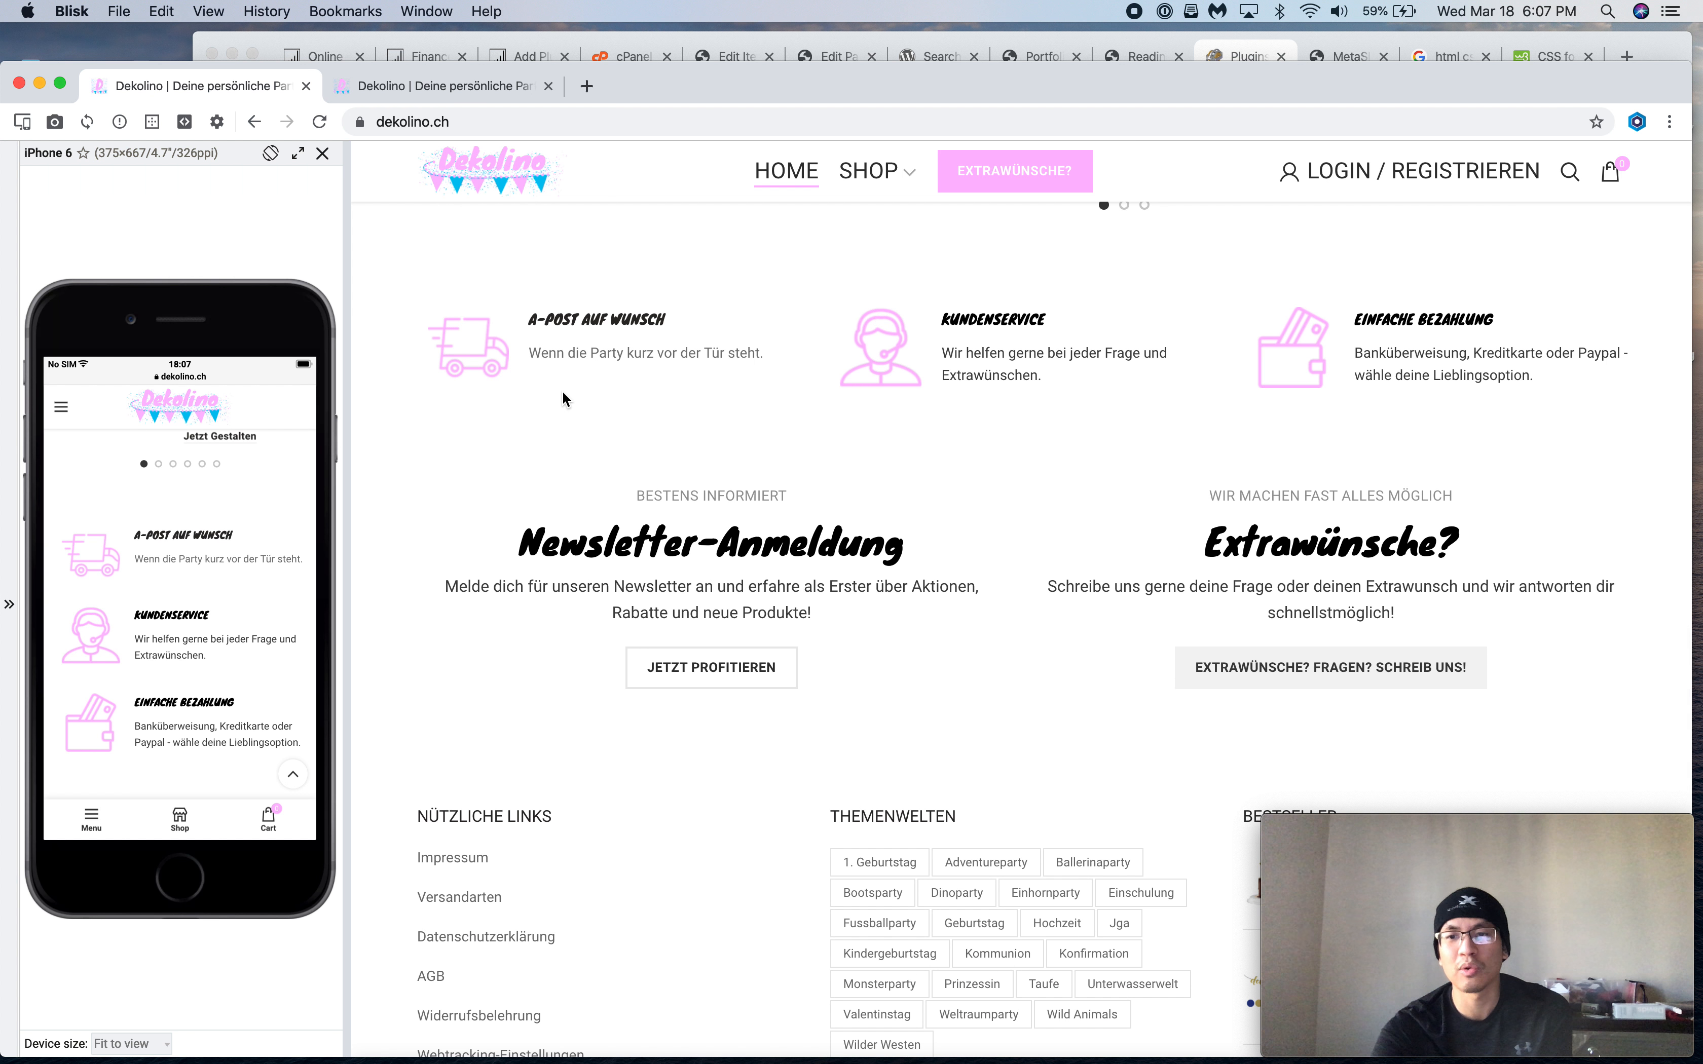
pyautogui.scroll(2, 655, 329)
pyautogui.scroll(7, 656, 330)
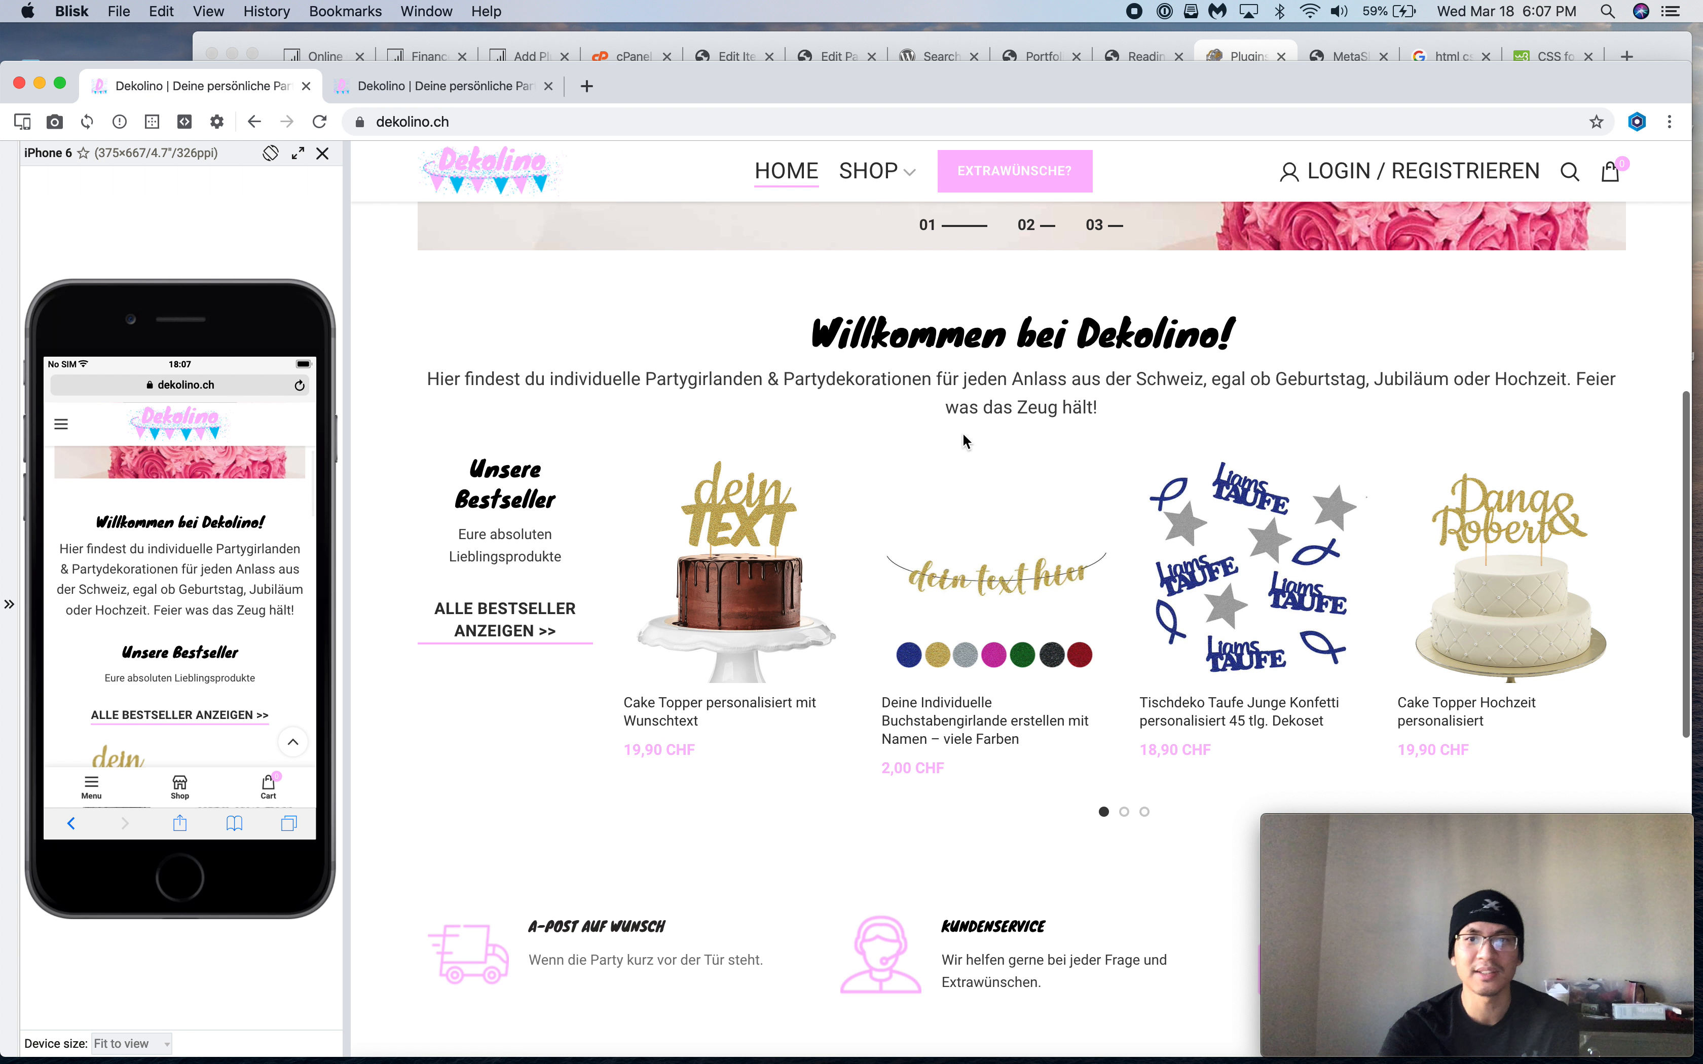
pyautogui.scroll(-1, 775, 541)
pyautogui.scroll(-6, 775, 541)
pyautogui.click(443, 85)
pyautogui.moveTo(898, 683); pyautogui.dragTo(1188, 706)
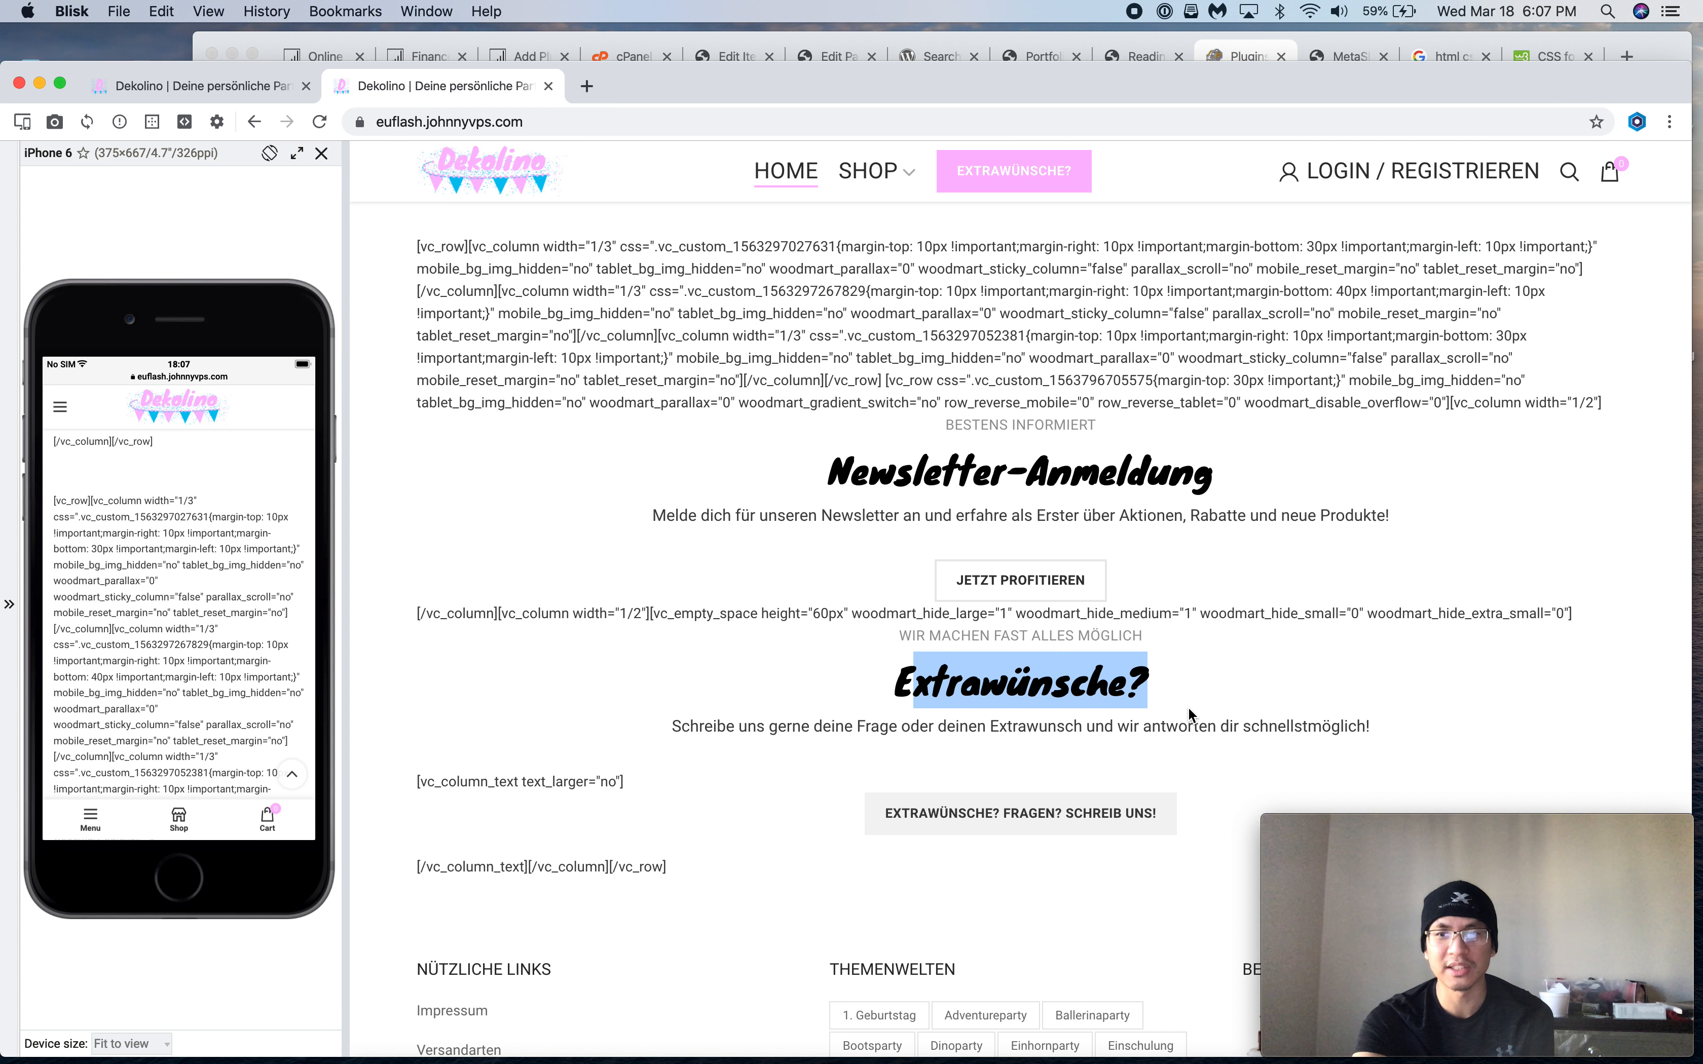
pyautogui.click(281, 95)
pyautogui.scroll(-4, 887, 684)
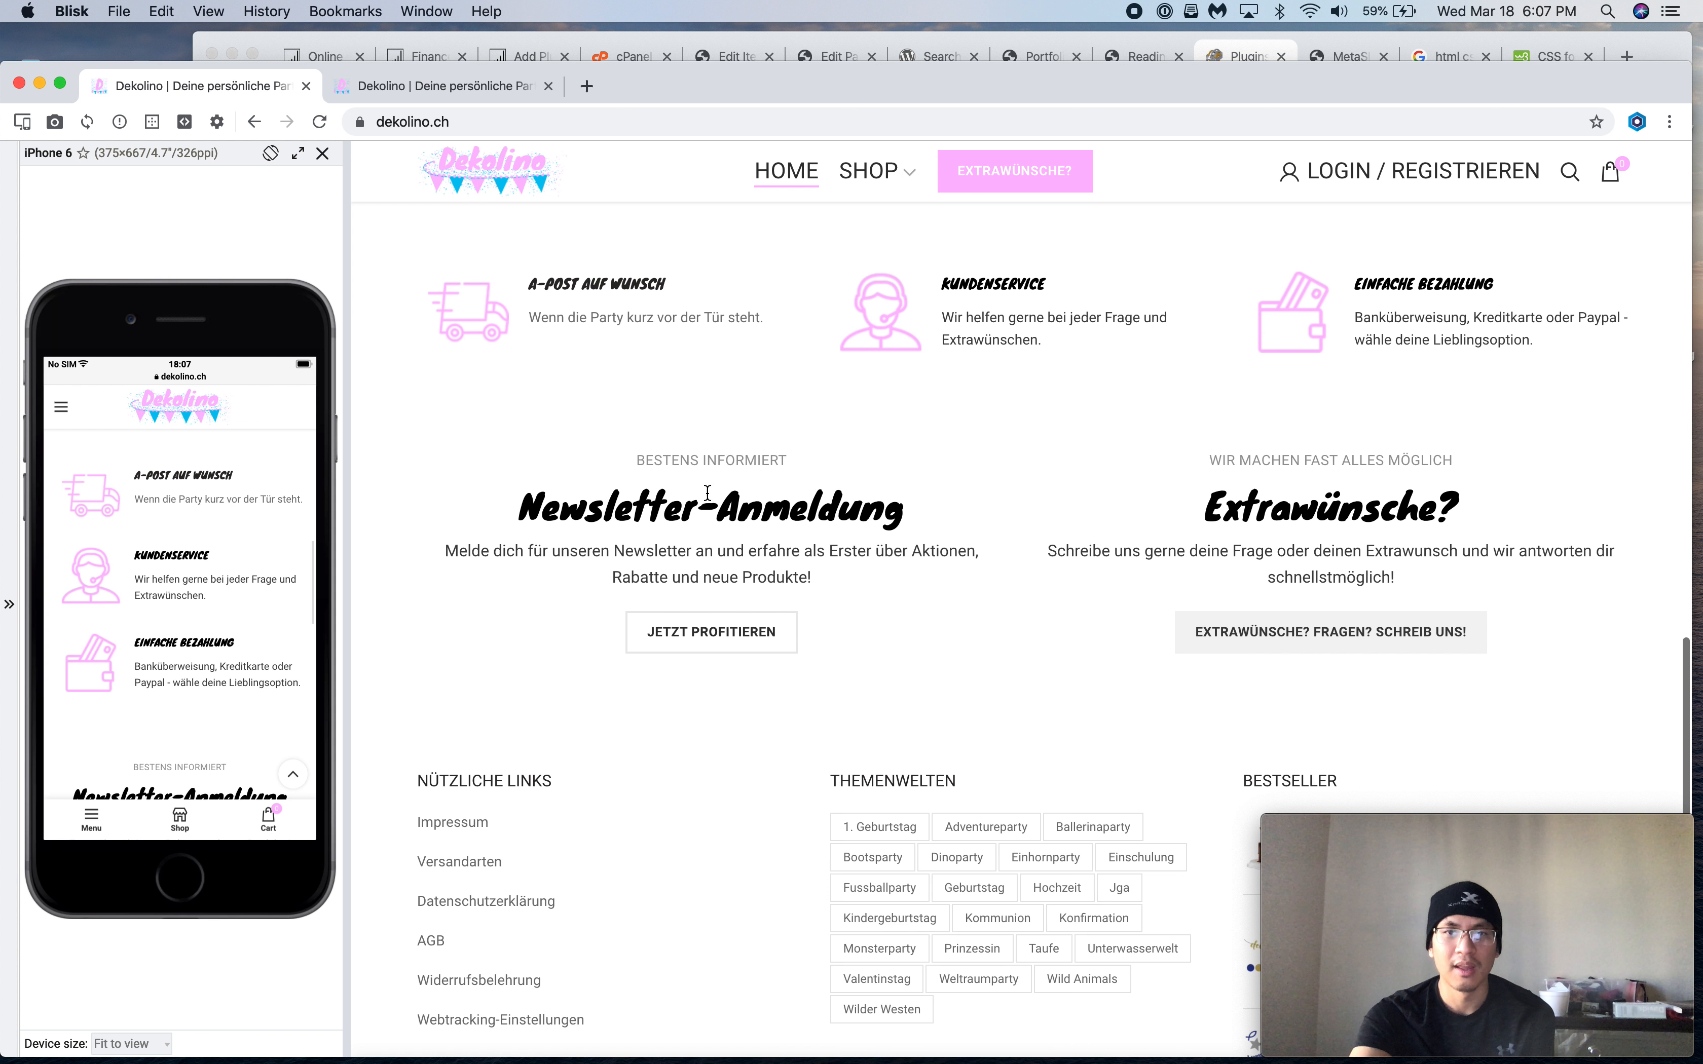
# Compare the copy's home page with dekolino.ch, examining both pages between their headers and footers
pyautogui.click(515, 91)
pyautogui.scroll(-6, 847, 570)
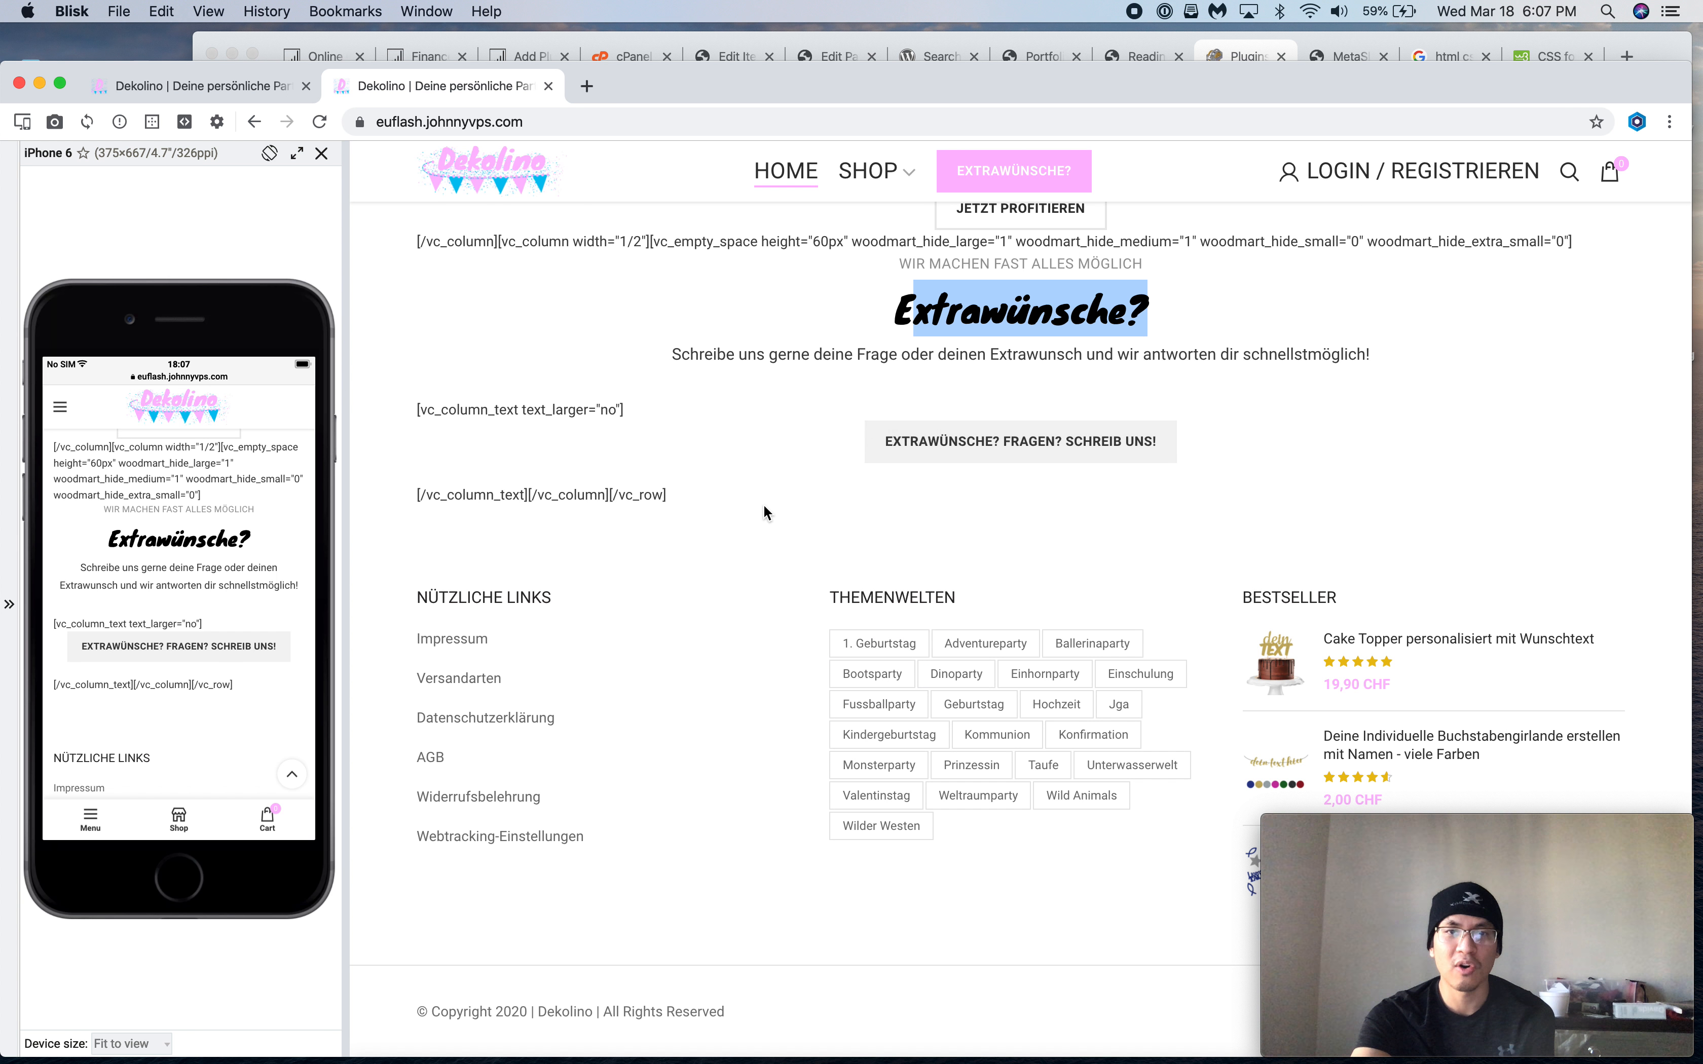
pyautogui.scroll(2, 1018, 559)
pyautogui.scroll(20, 1018, 559)
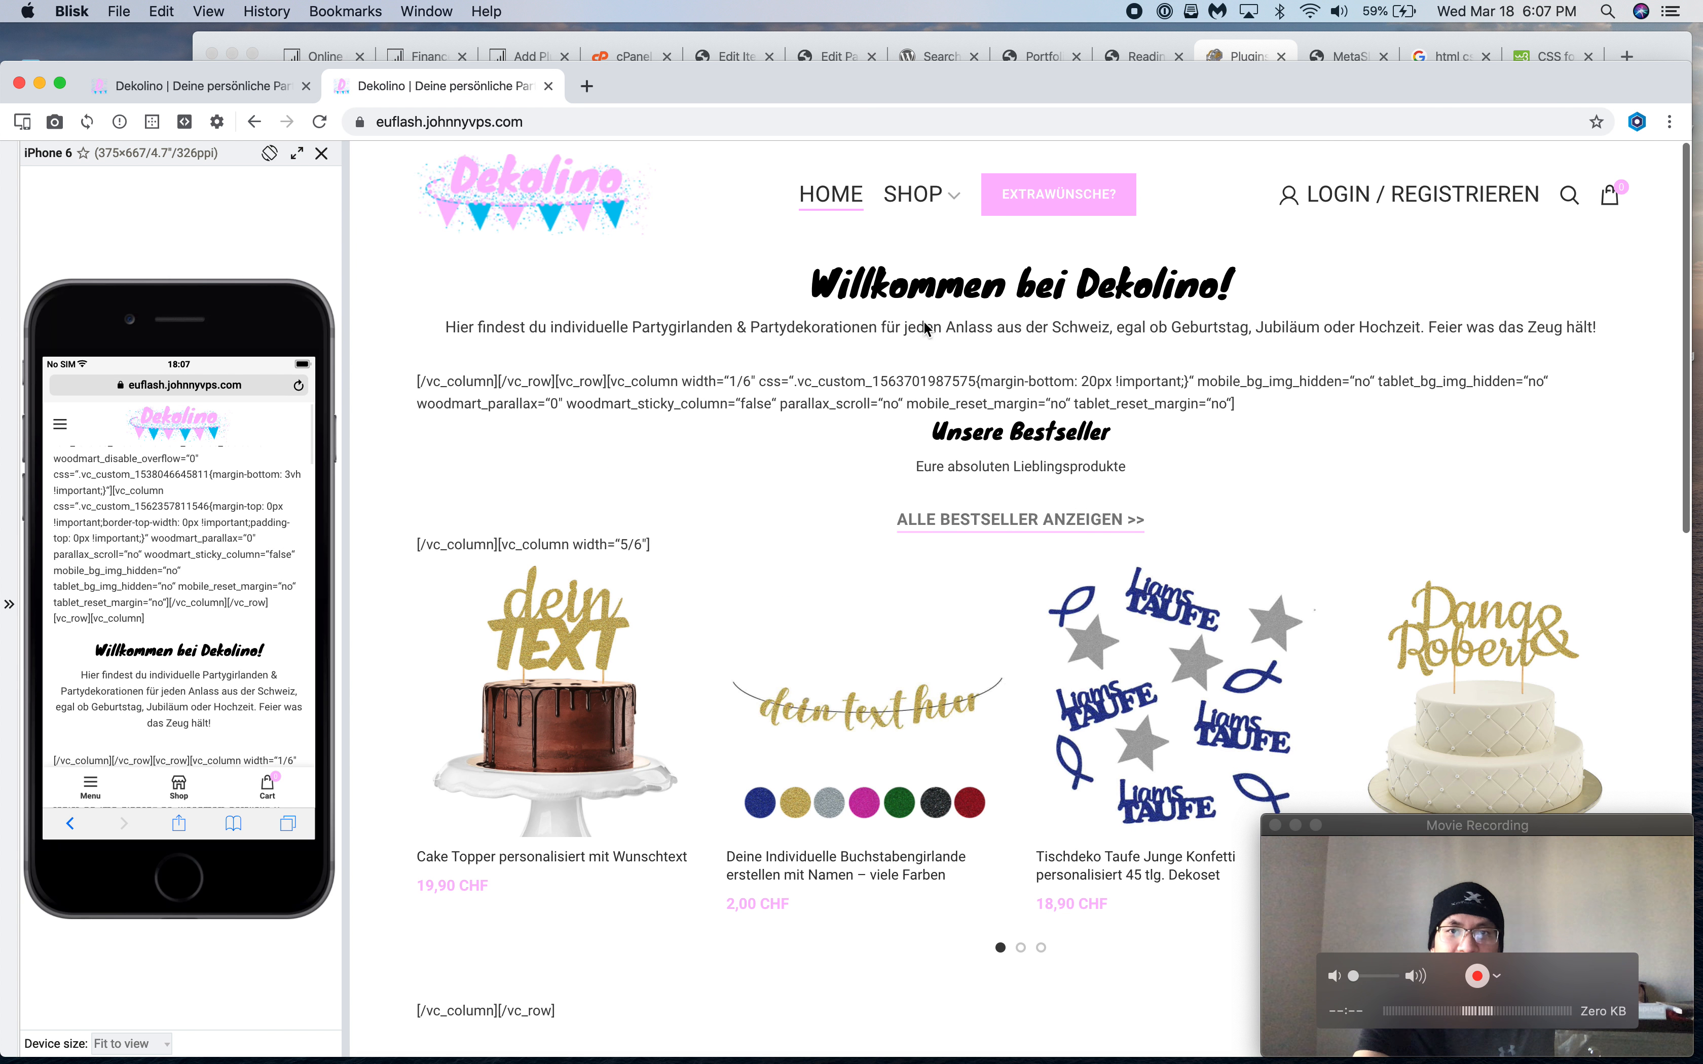
pyautogui.click(208, 86)
pyautogui.click(1476, 894)
pyautogui.scroll(-20, 690, 538)
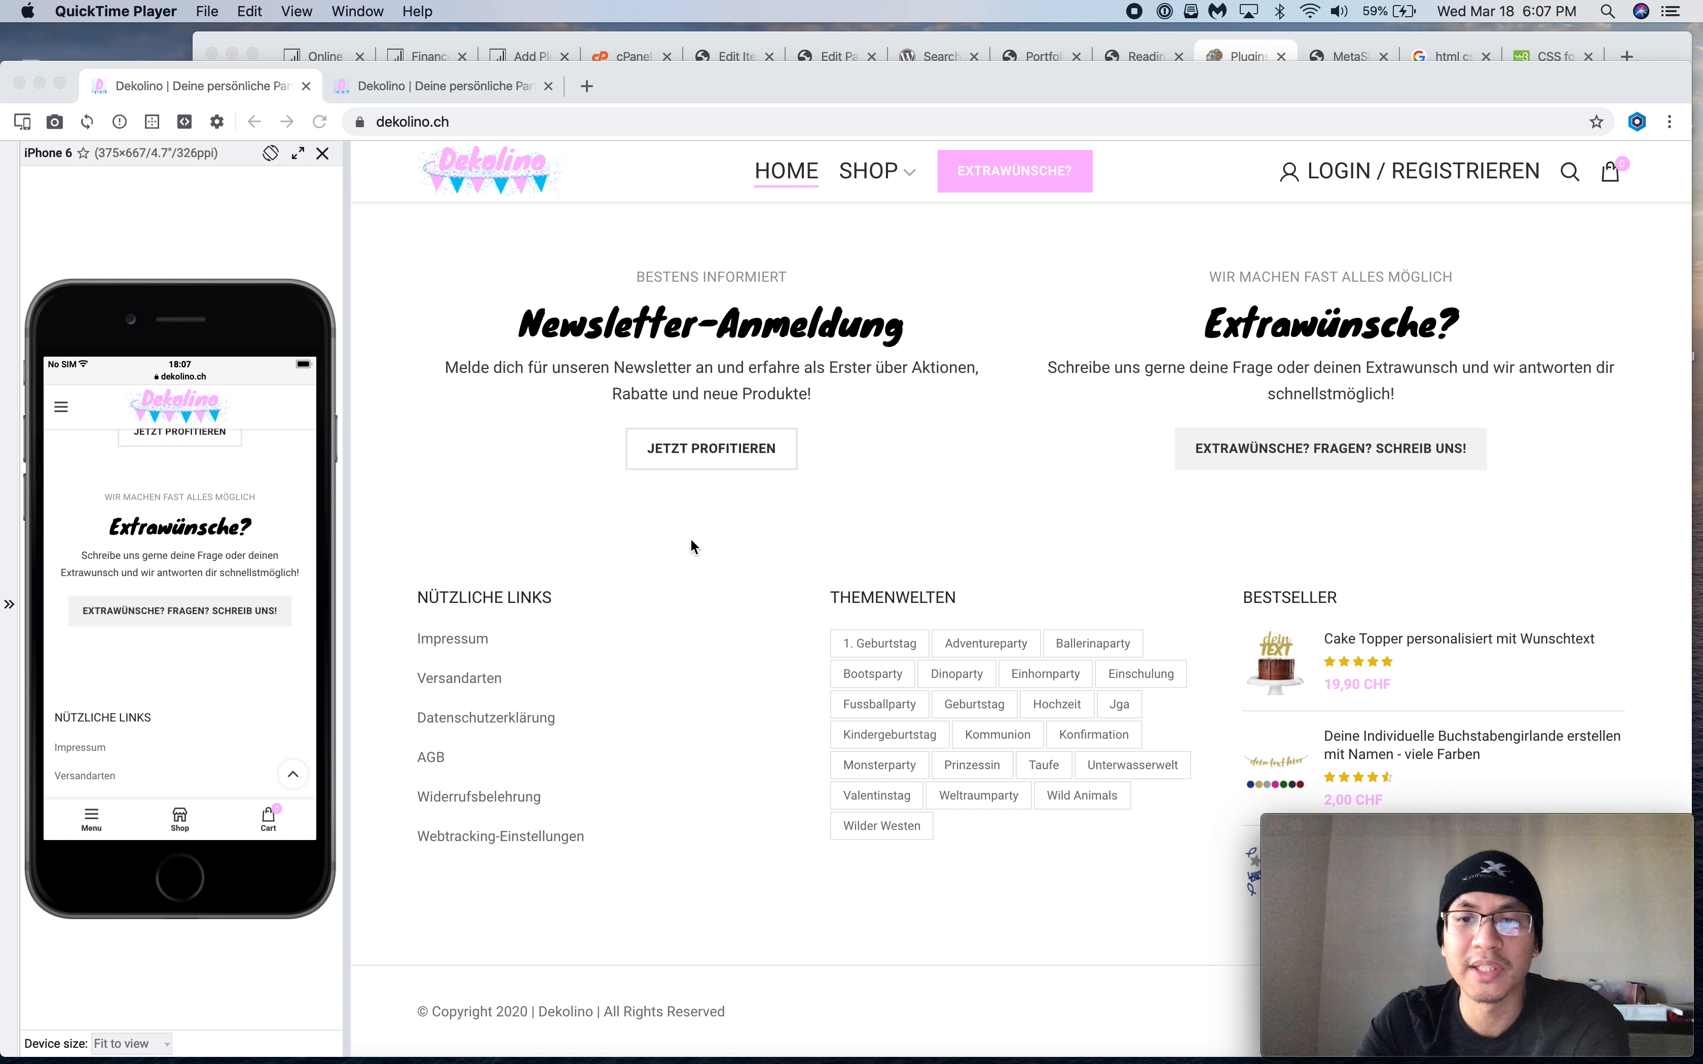
pyautogui.scroll(20, 740, 544)
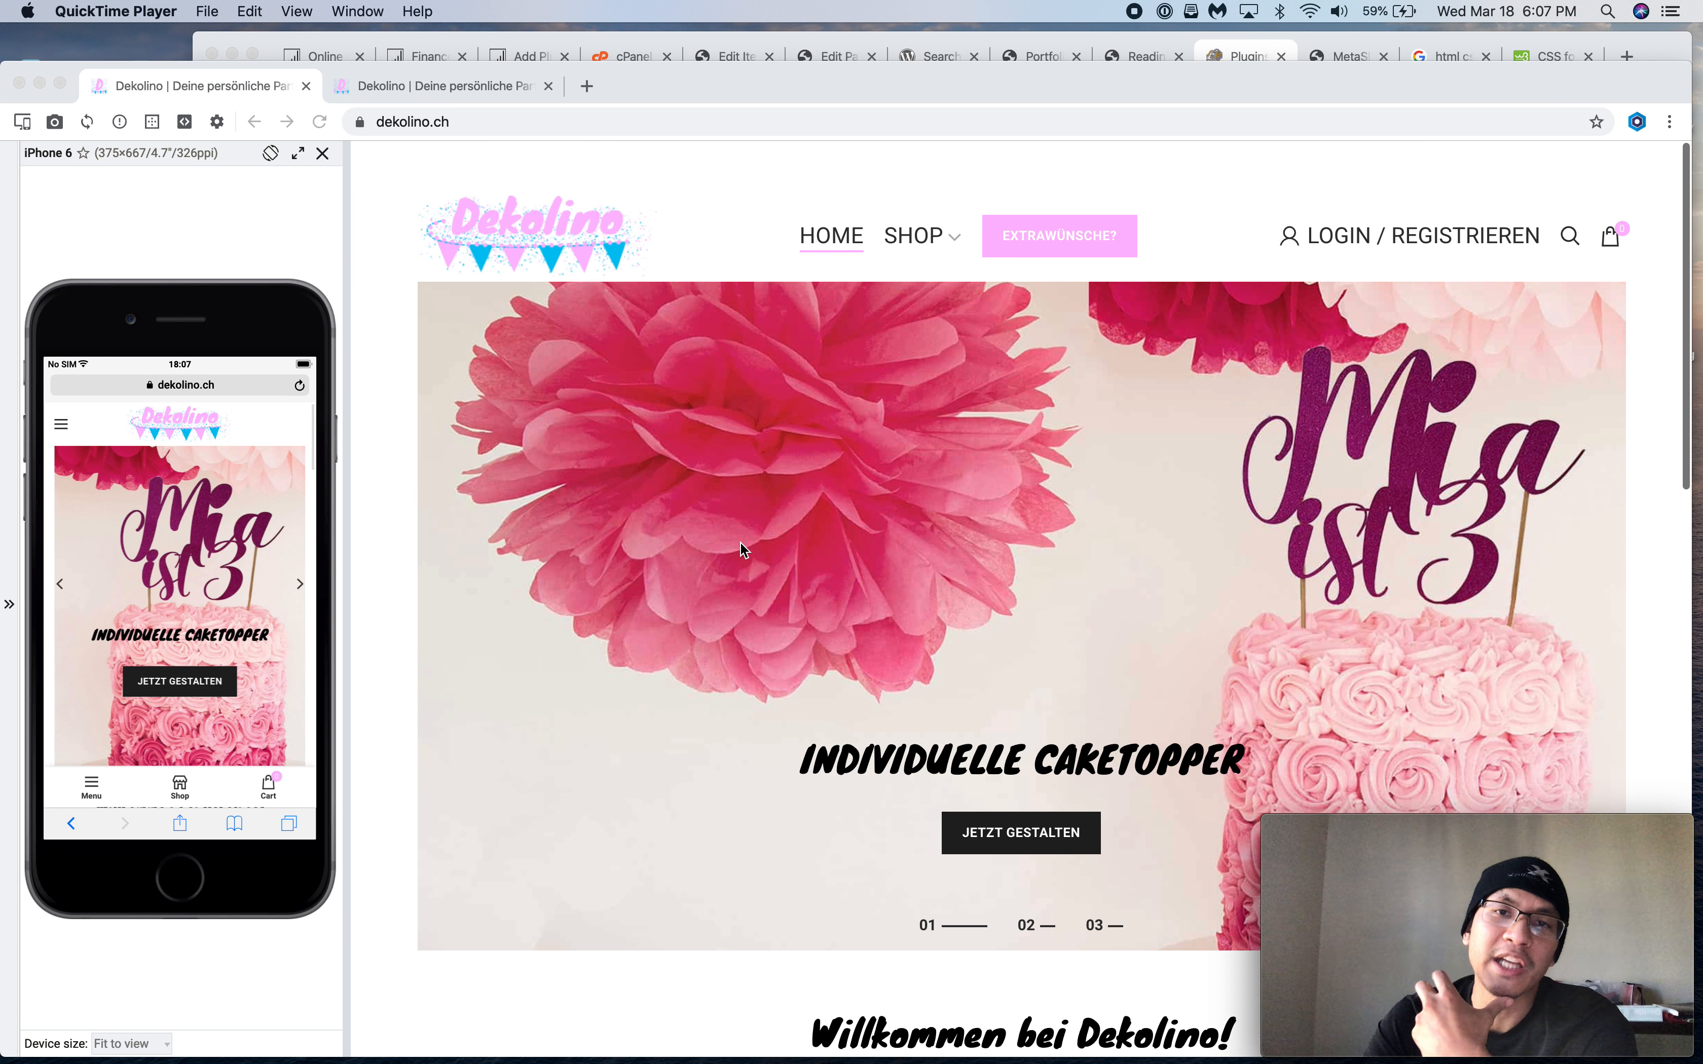
pyautogui.scroll(-20, 931, 662)
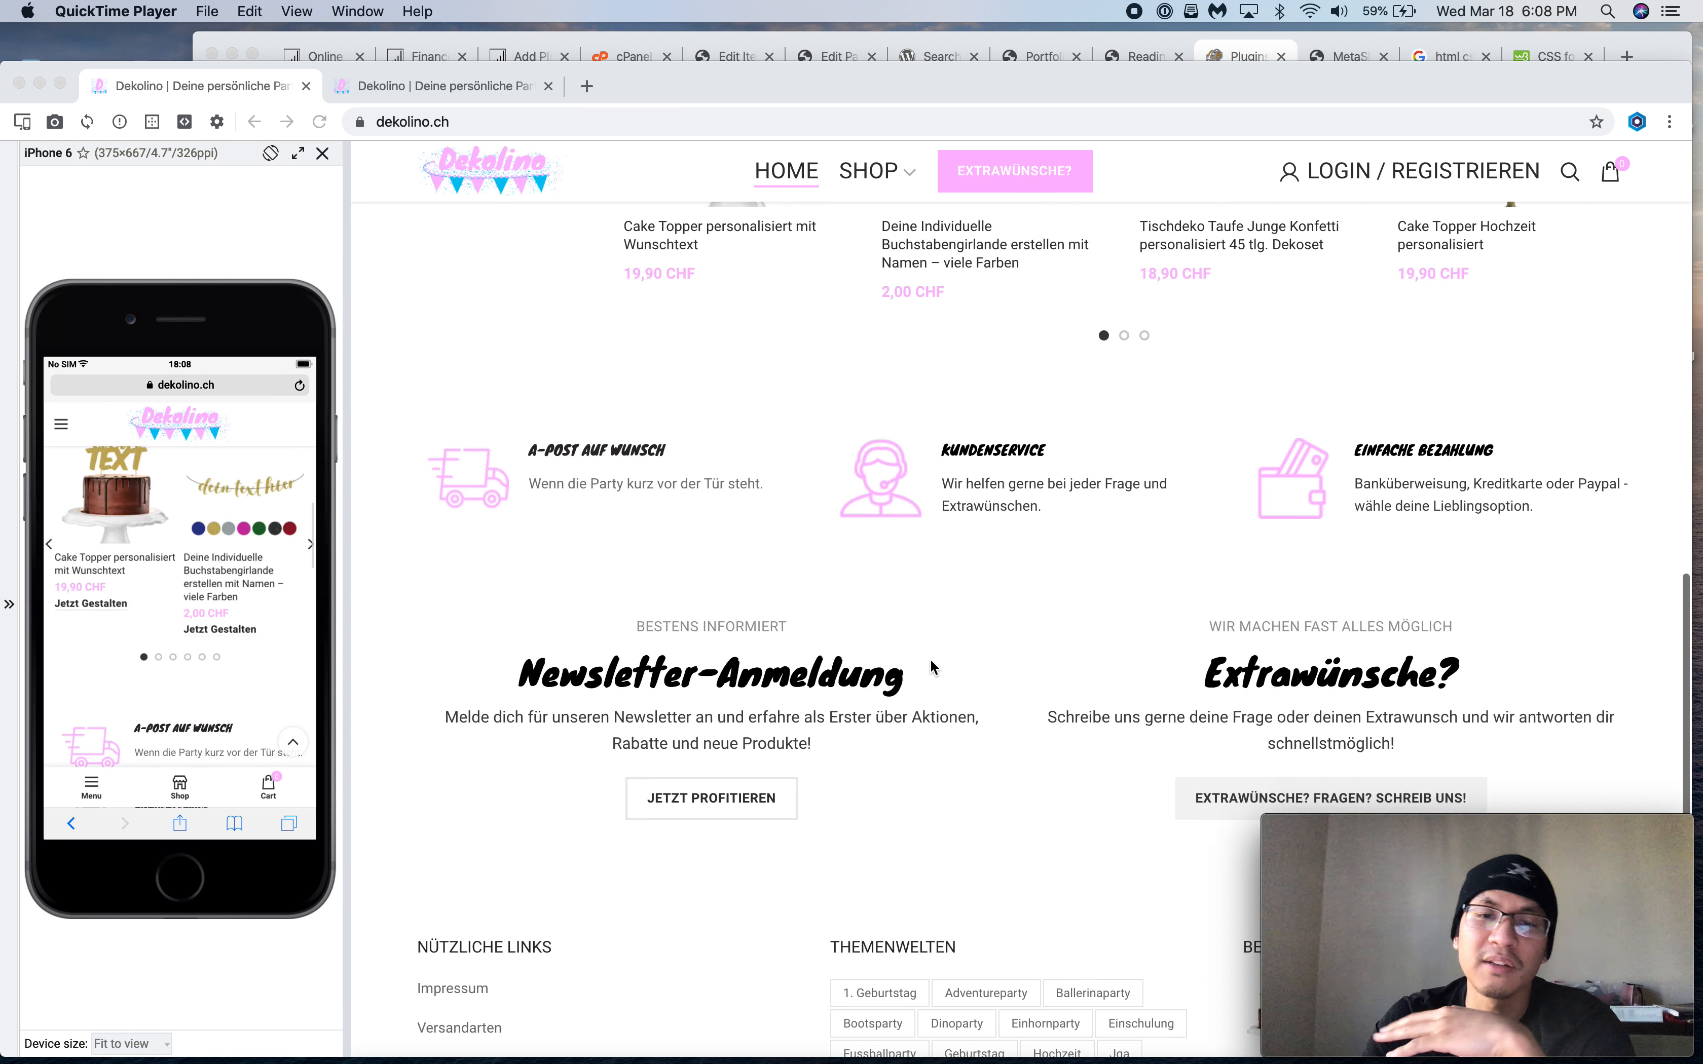
pyautogui.scroll(7, 980, 521)
# Open the empty custom home page of the copy in the block editor, start a paragraph block and update the page
pyautogui.click(1347, 55)
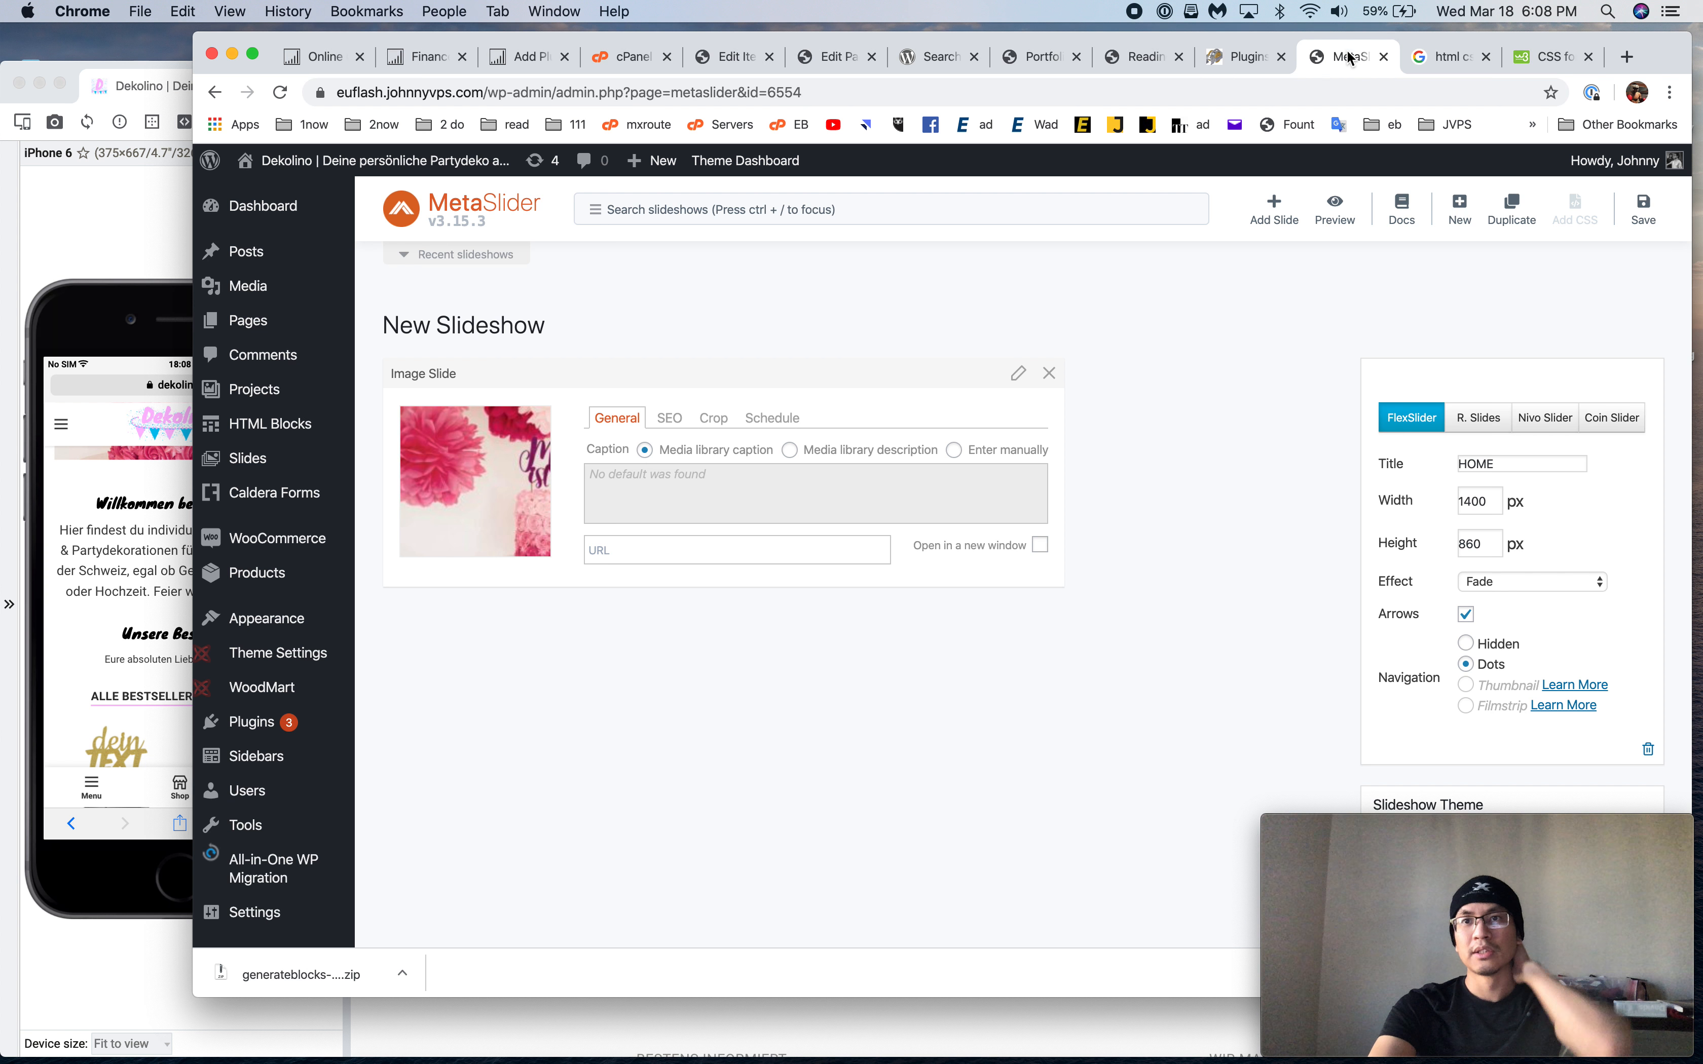
pyautogui.click(1248, 59)
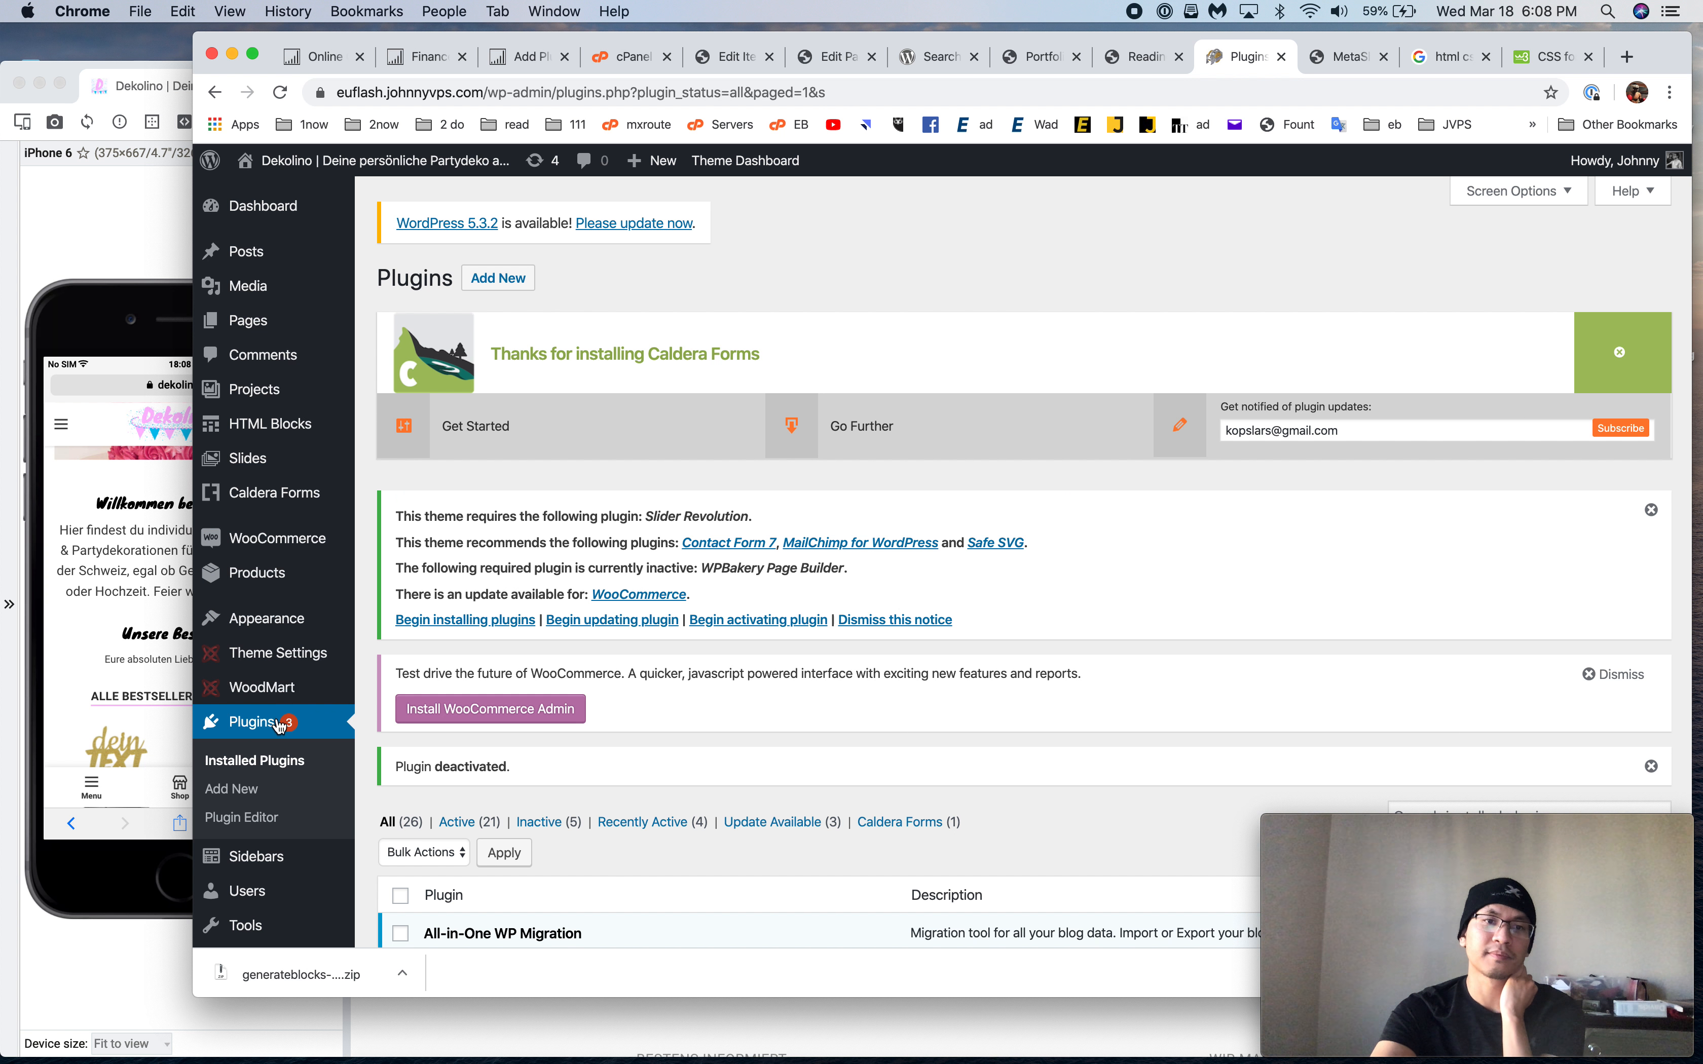
pyautogui.click(268, 328)
pyautogui.click(475, 693)
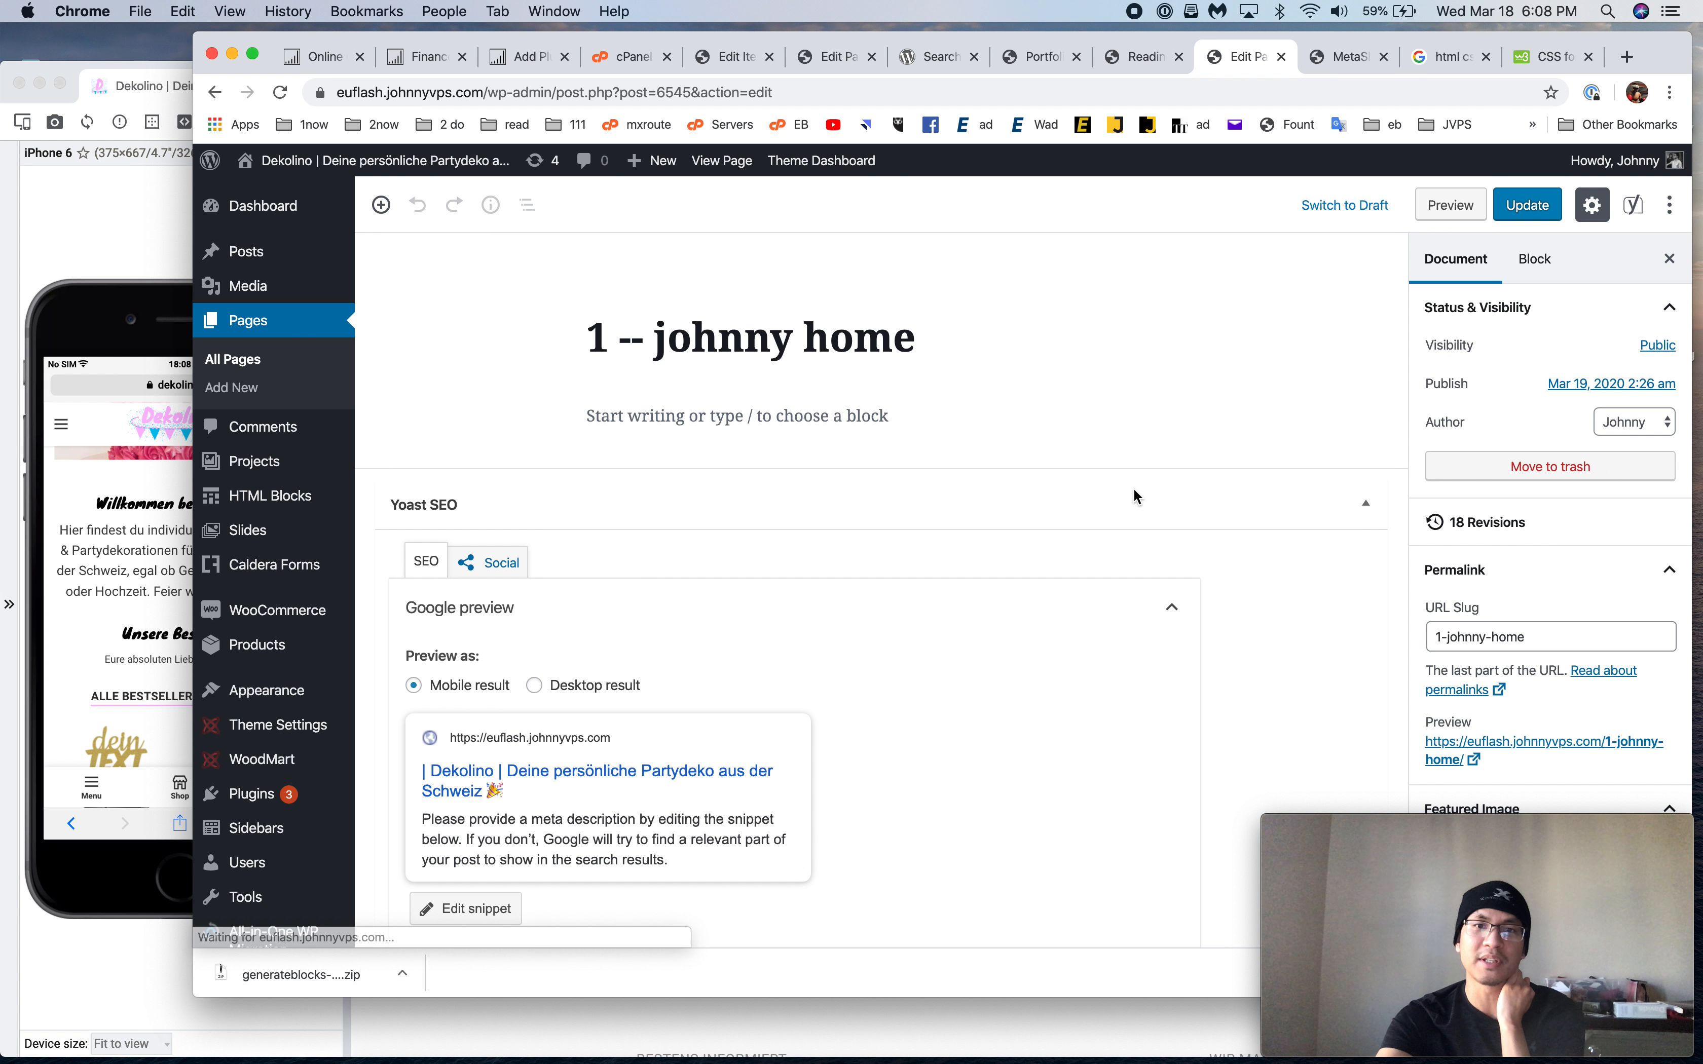
pyautogui.click(855, 415)
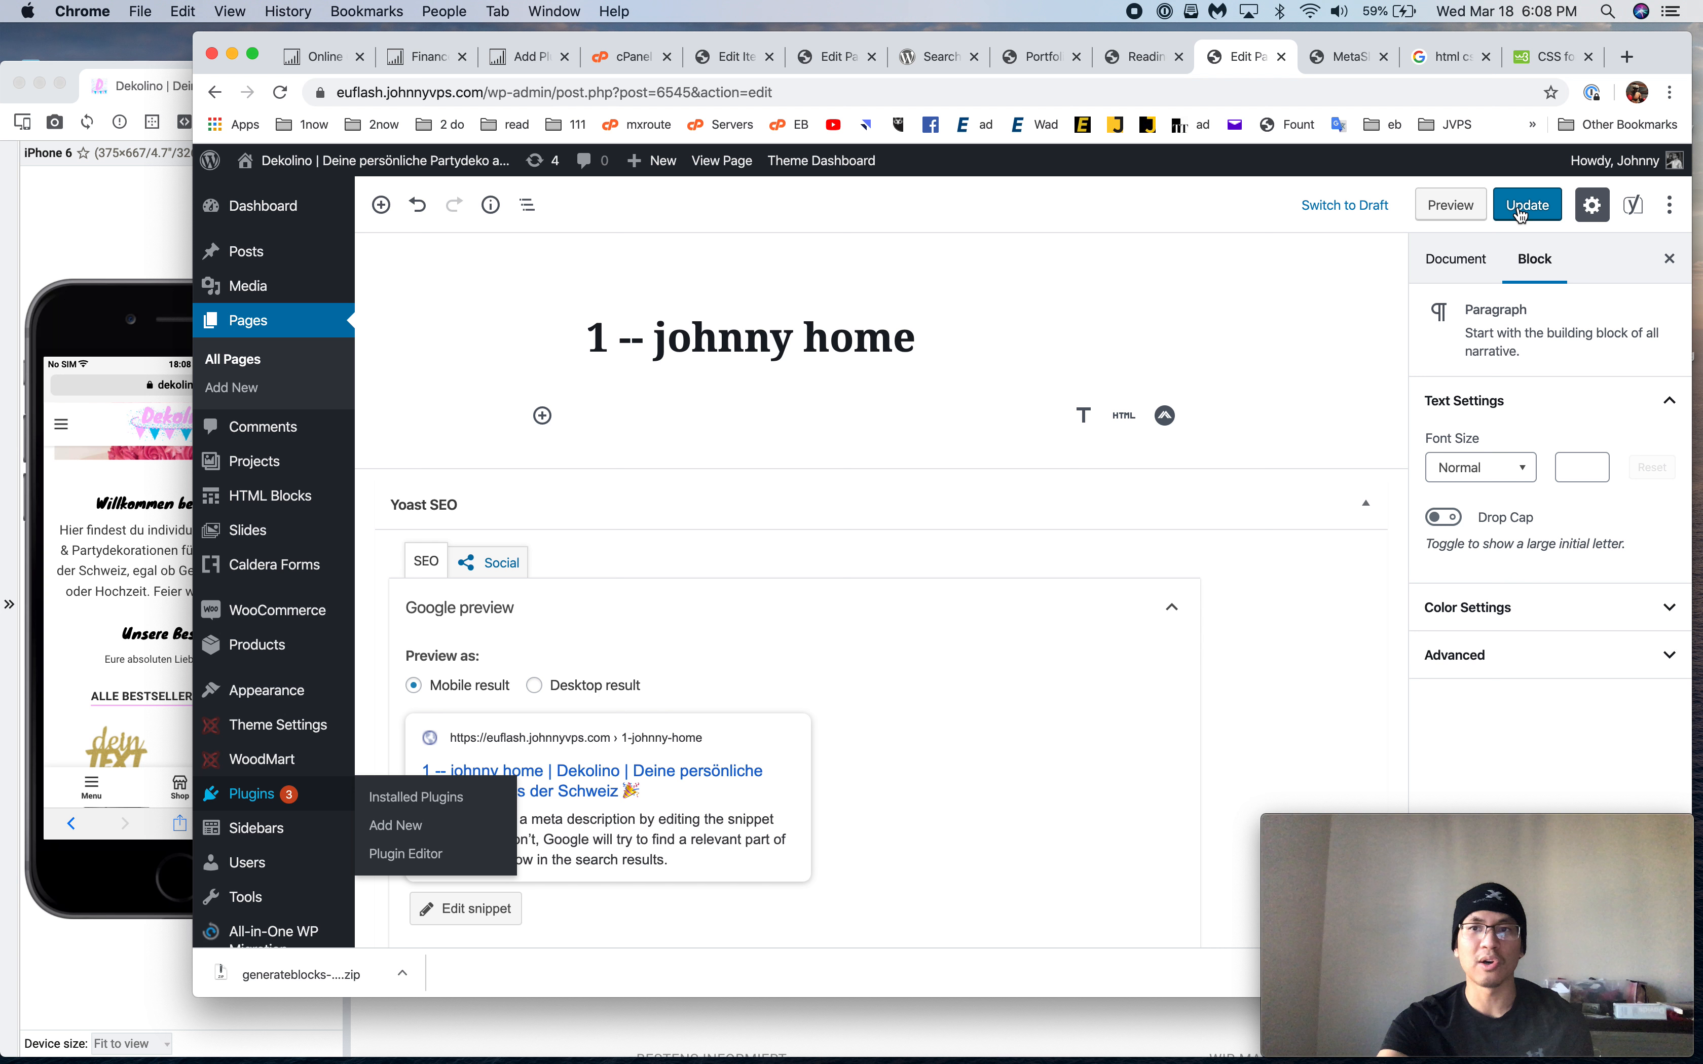
pyautogui.press('super+s')
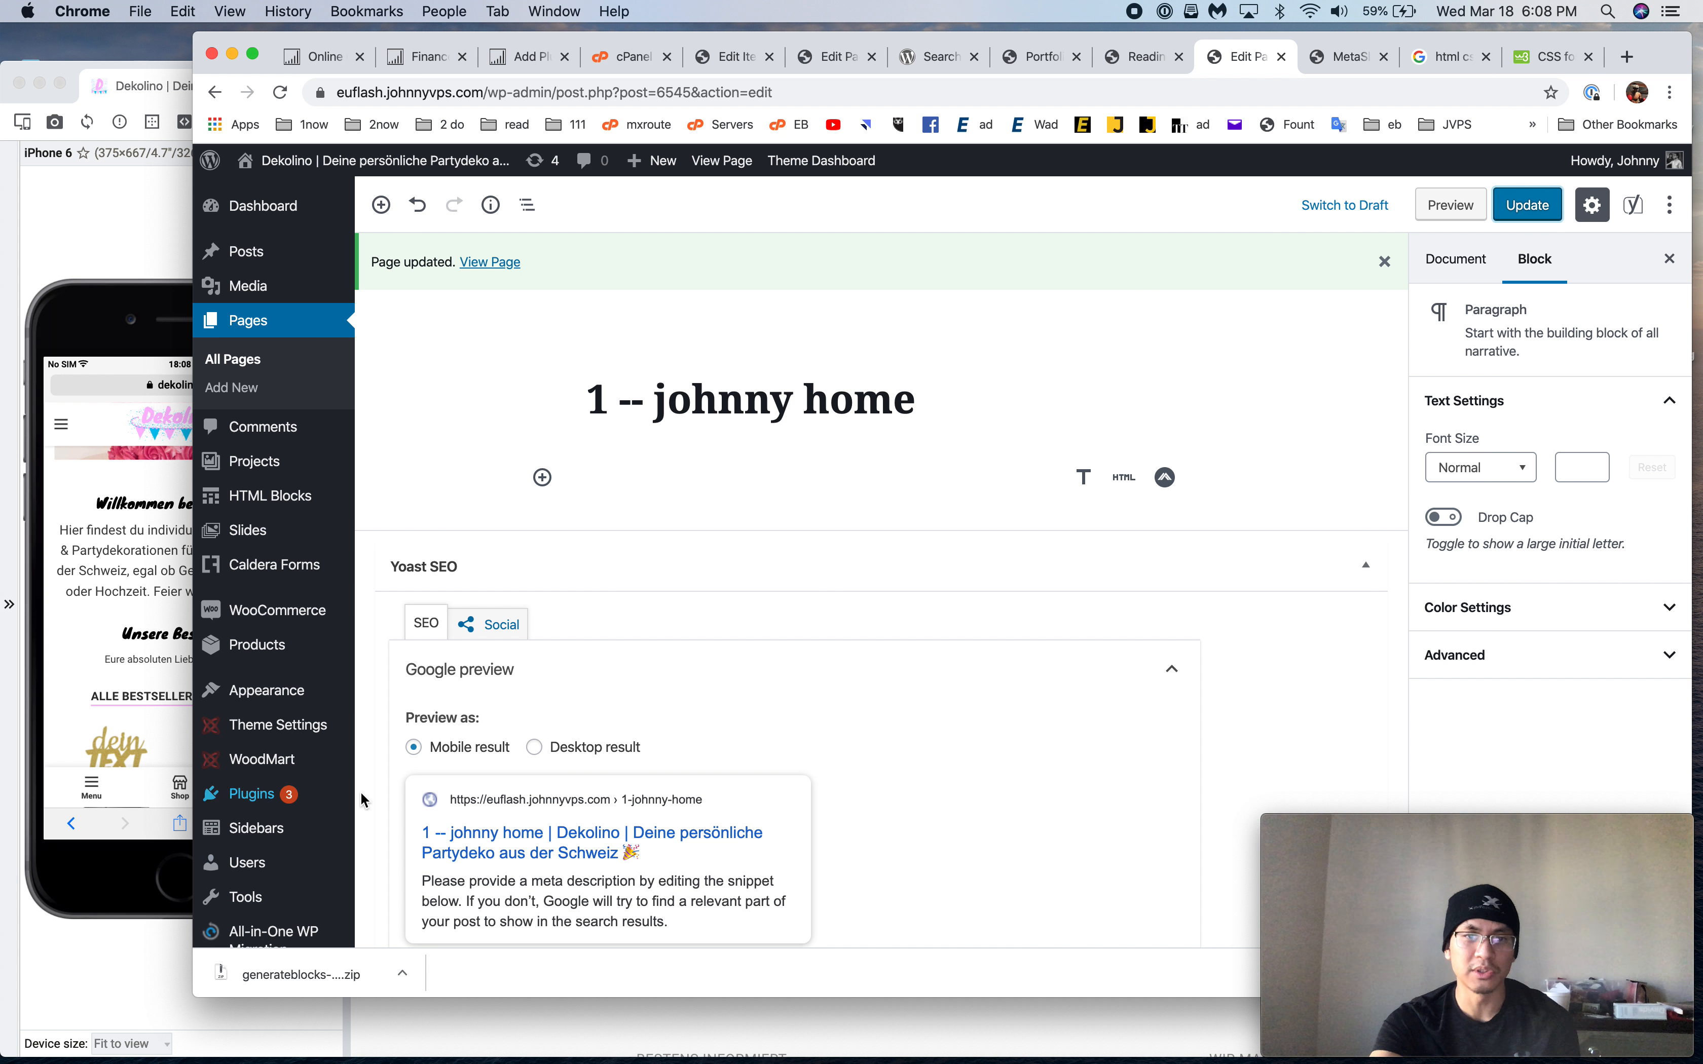
# Open the copy's plugin list, visit generateblocks.com in a new tab, and return to the CSS font-size reference
pyautogui.click(251, 794)
pyautogui.press('super+t')
pyautogui.write('generateblocks.com')
pyautogui.press('Return')
pyautogui.click(1588, 56)
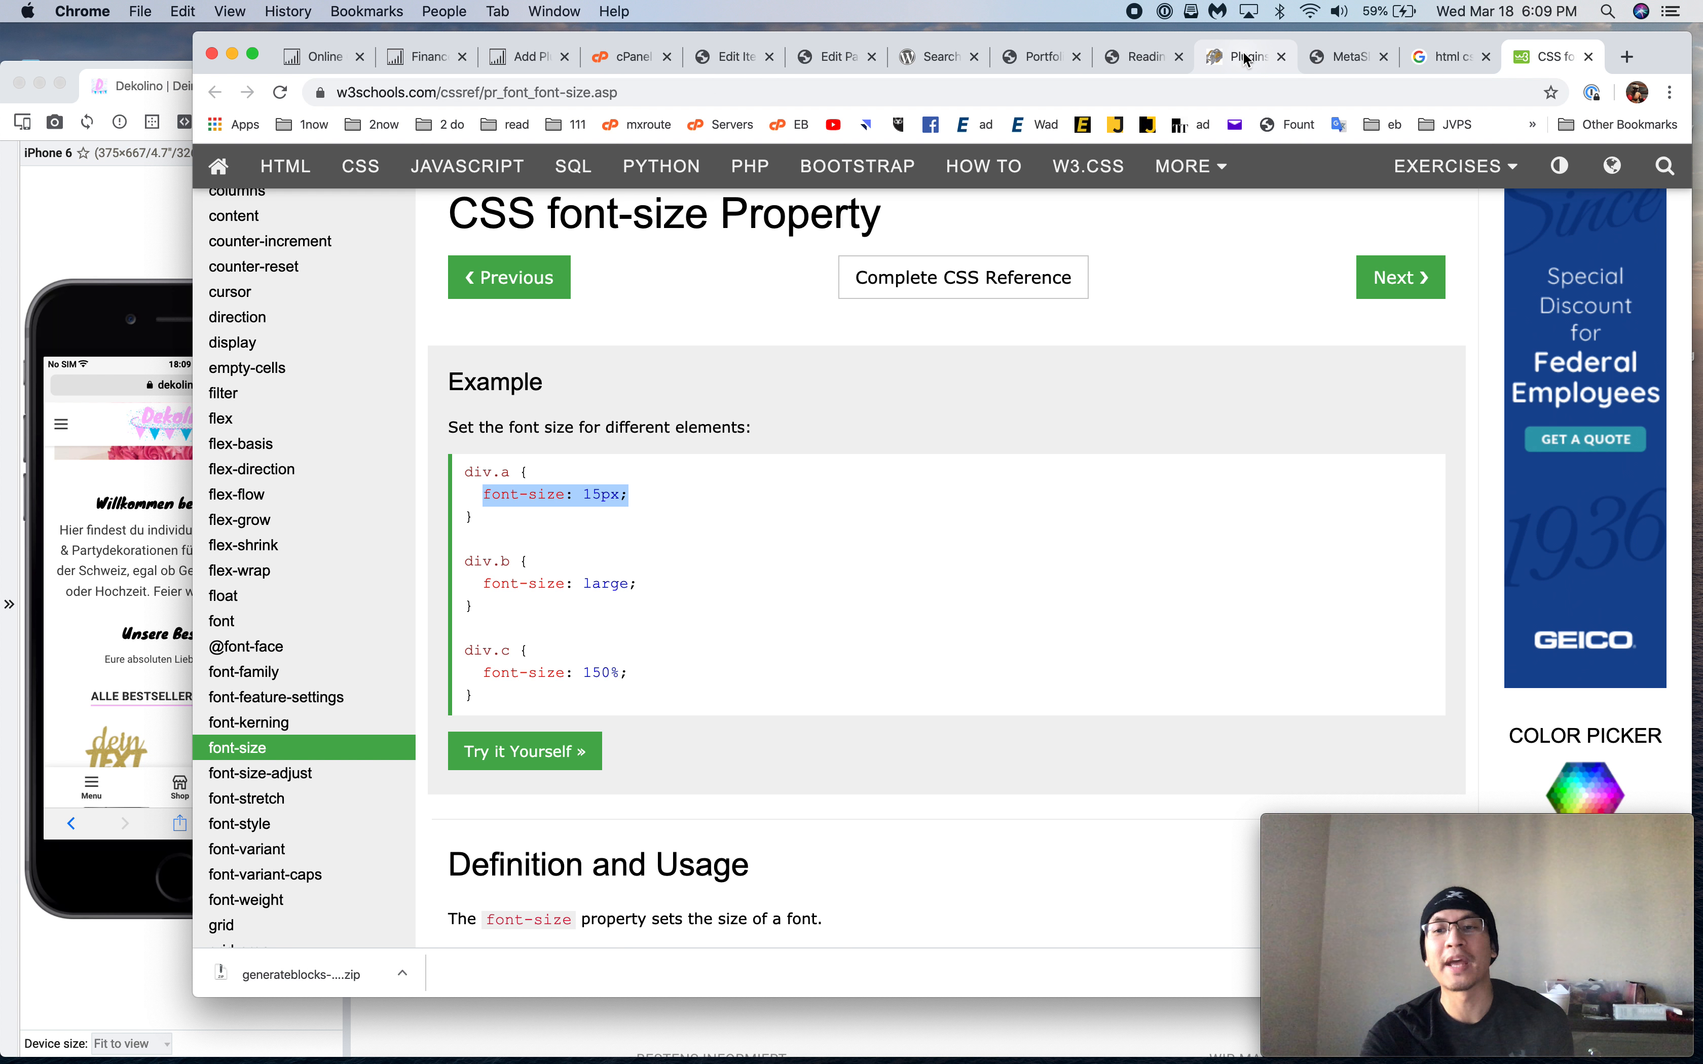
# Switch to Blisk and compare the slider area of the live home page with the copy's
pyautogui.click(134, 86)
pyautogui.scroll(20, 985, 598)
pyautogui.click(443, 85)
pyautogui.click(221, 88)
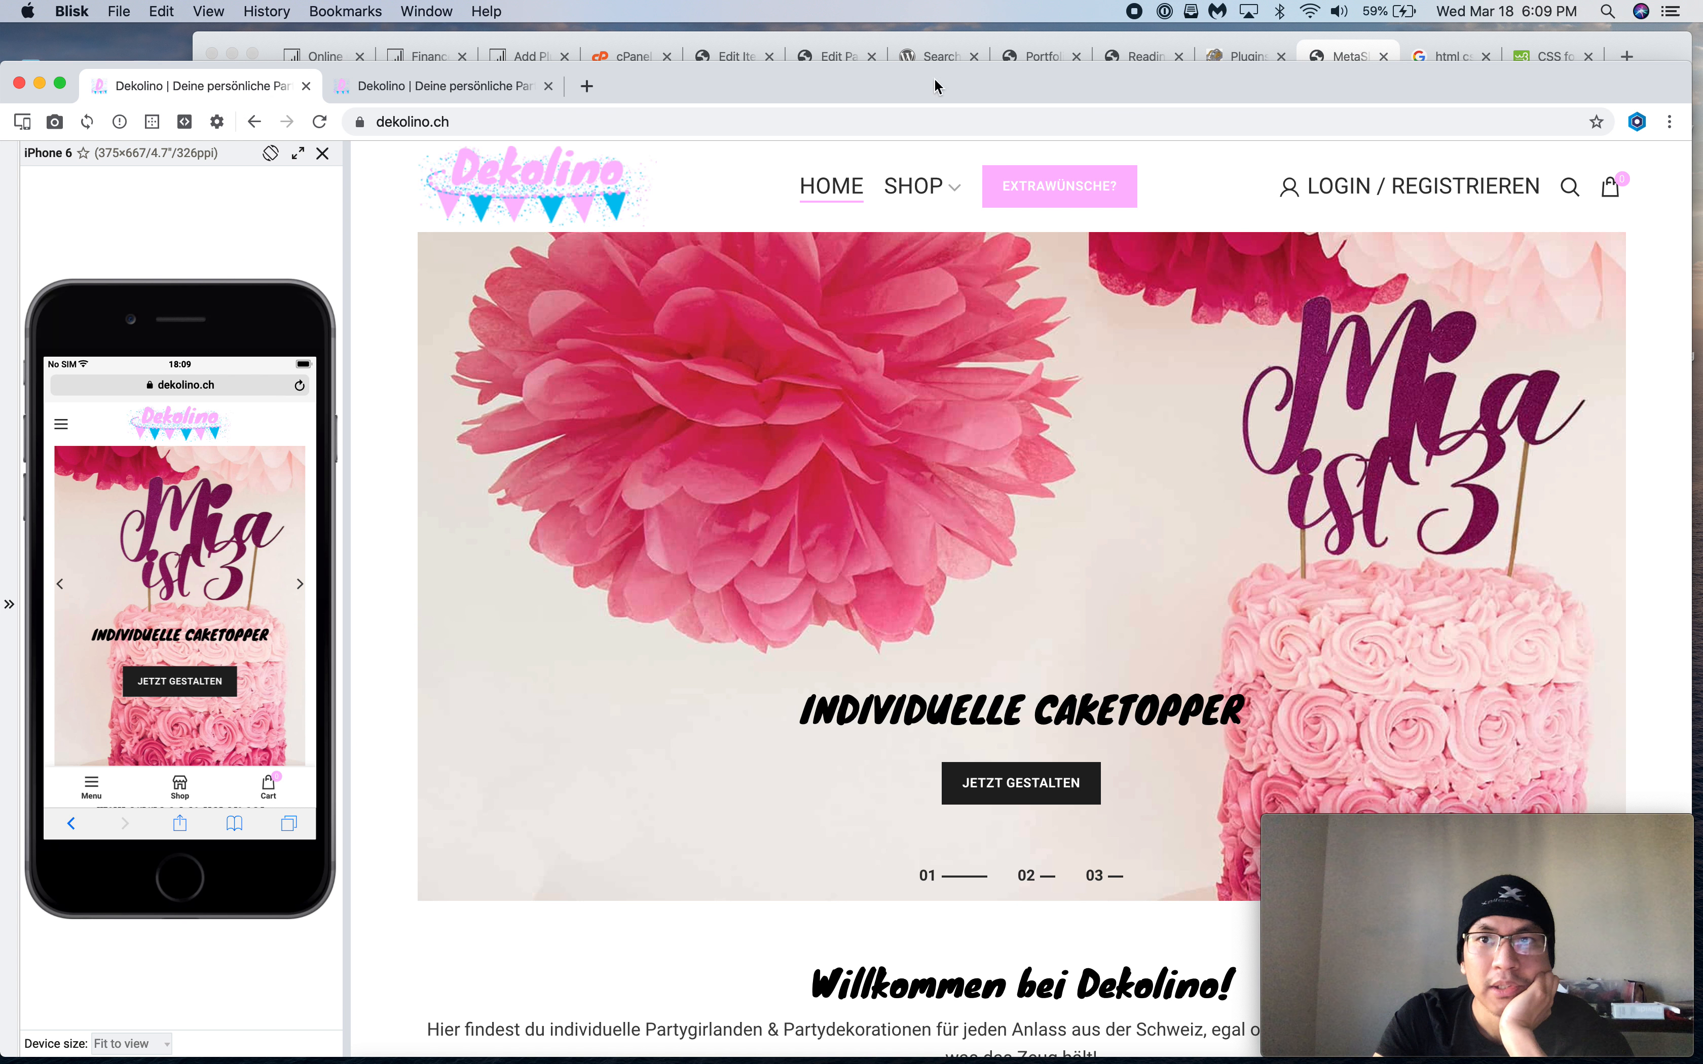
# Switch to Chrome and examine the list of installed plugins on the copy
pyautogui.click(1348, 54)
pyautogui.click(1246, 56)
pyautogui.scroll(-5, 330, 528)
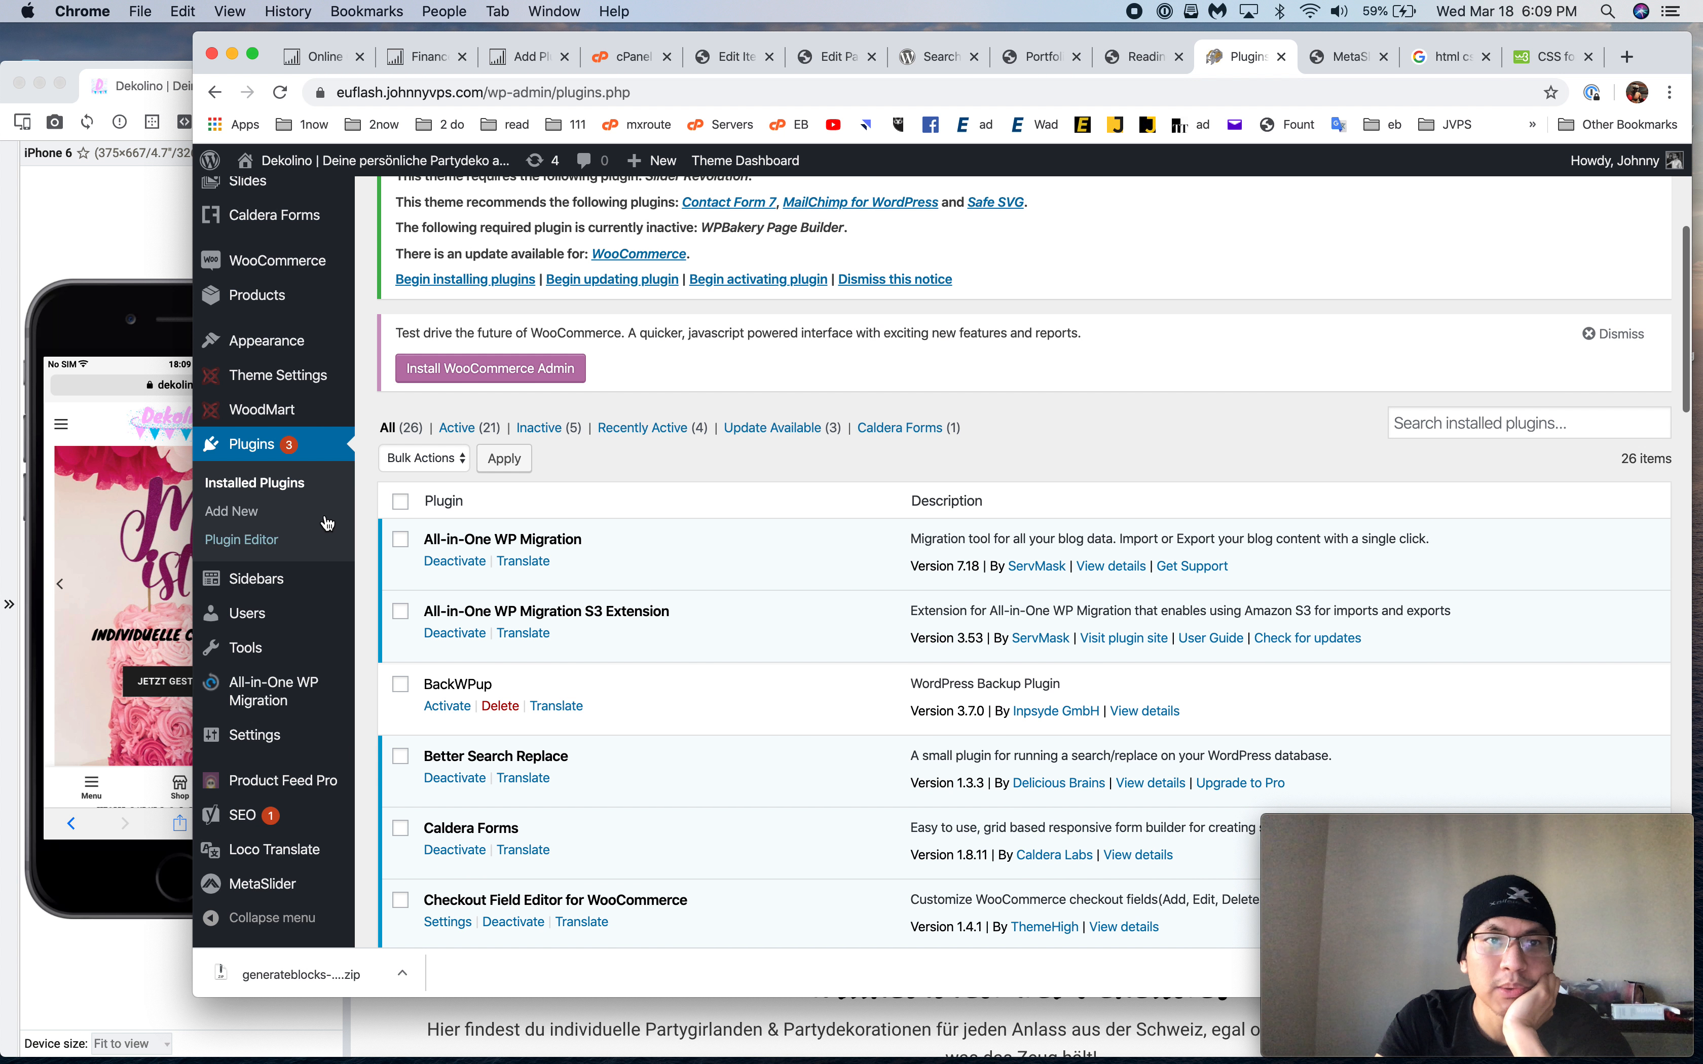
pyautogui.scroll(2, 328, 536)
pyautogui.scroll(10, 328, 536)
# Insert a MetaSlider block with the HOME slideshow into the copy's custom home page and update the page
pyautogui.click(248, 321)
pyautogui.click(134, 85)
pyautogui.click(443, 85)
pyautogui.click(1540, 216)
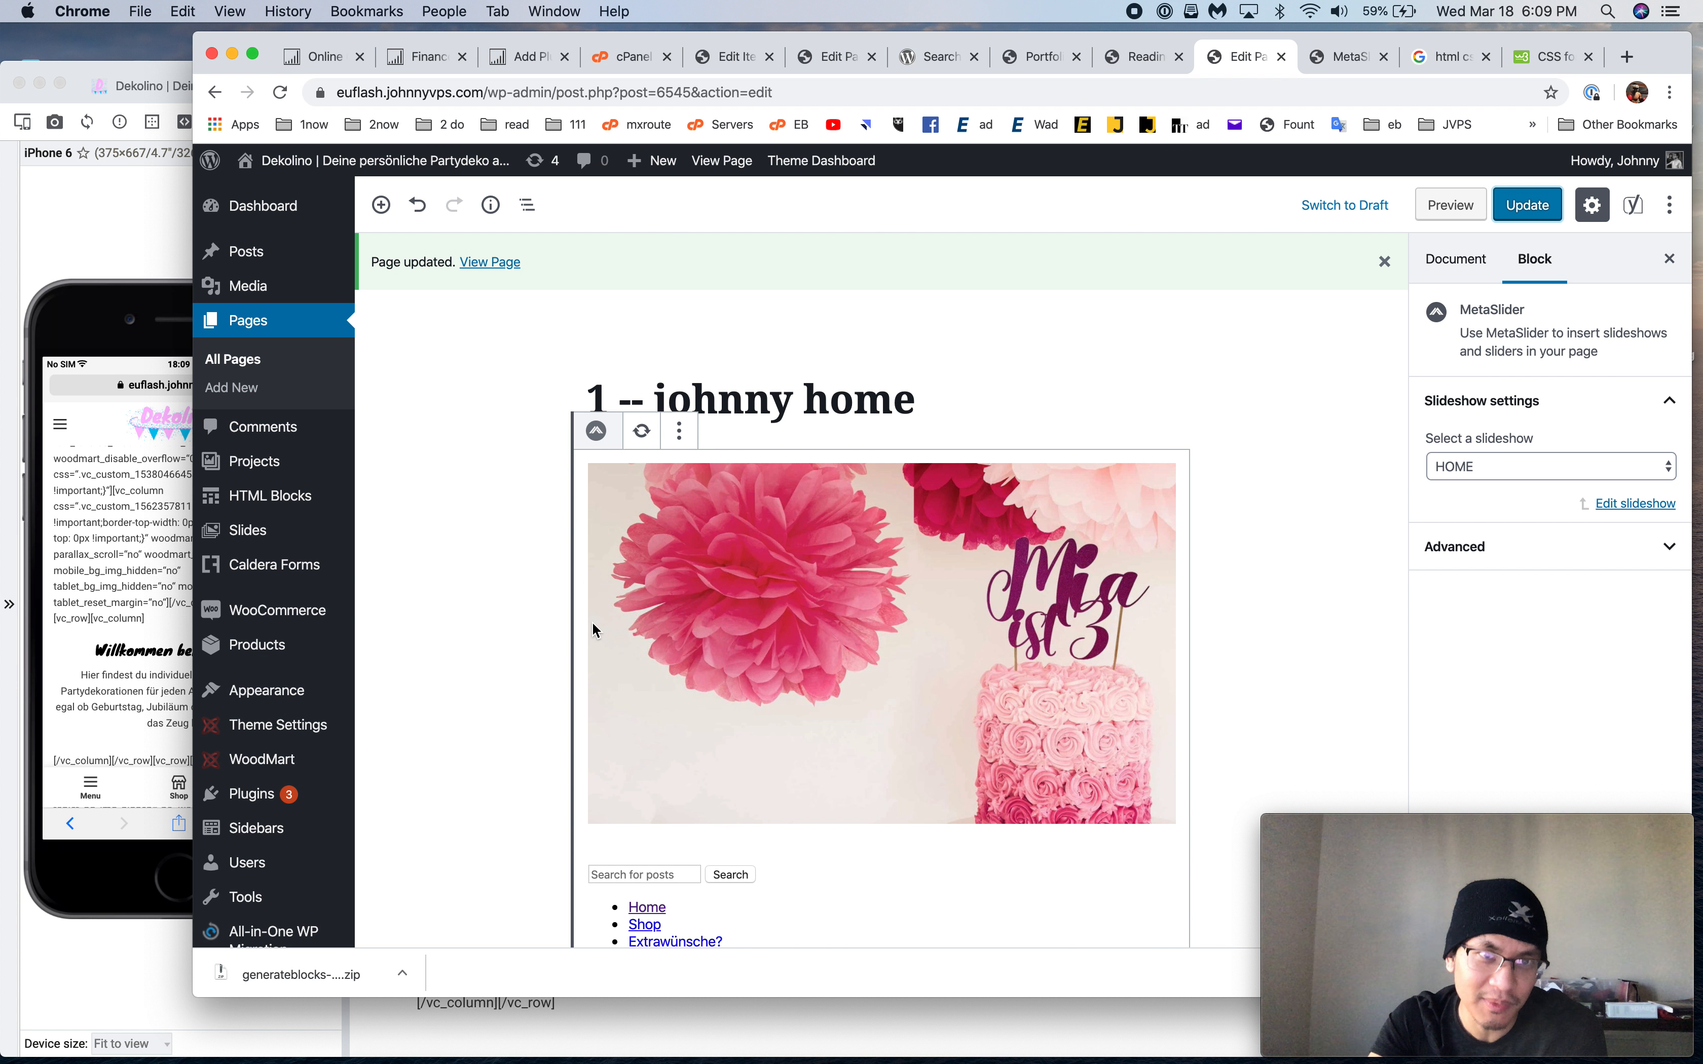
# Reload the copy's home page in Blisk to check whether the slideshow is displayed, and return to the page editor
pyautogui.scroll(-3, 592, 622)
pyautogui.click(130, 234)
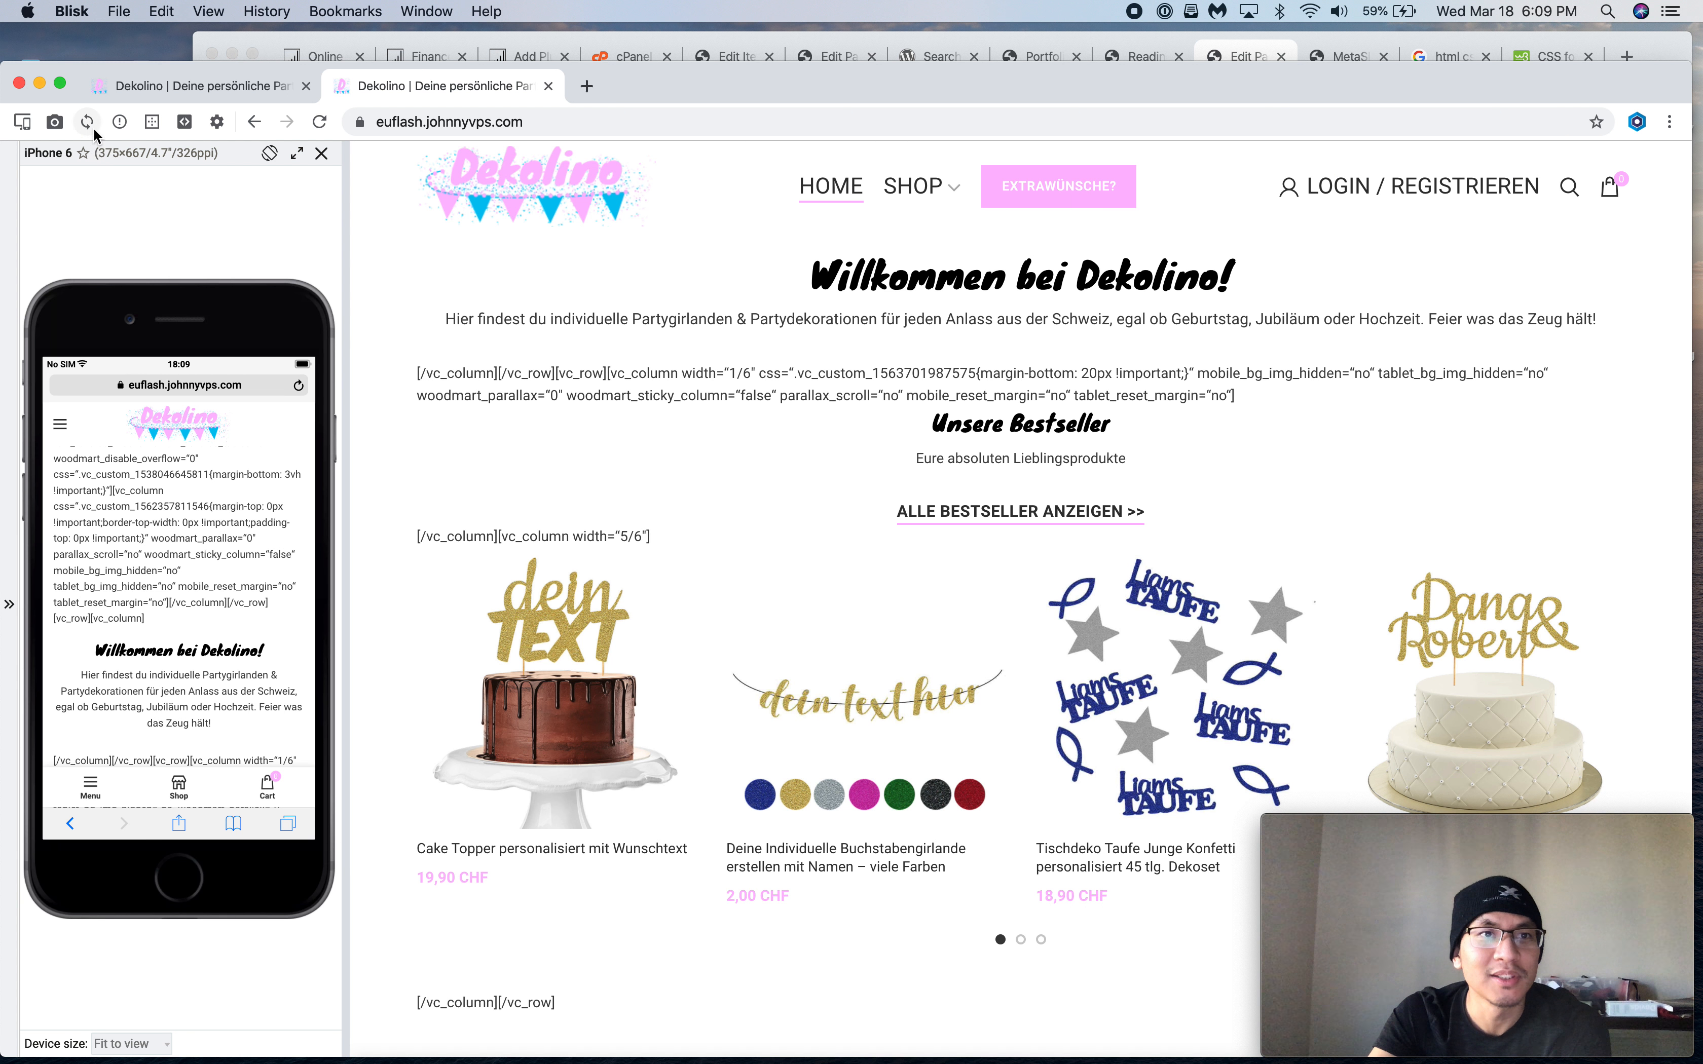
pyautogui.click(321, 125)
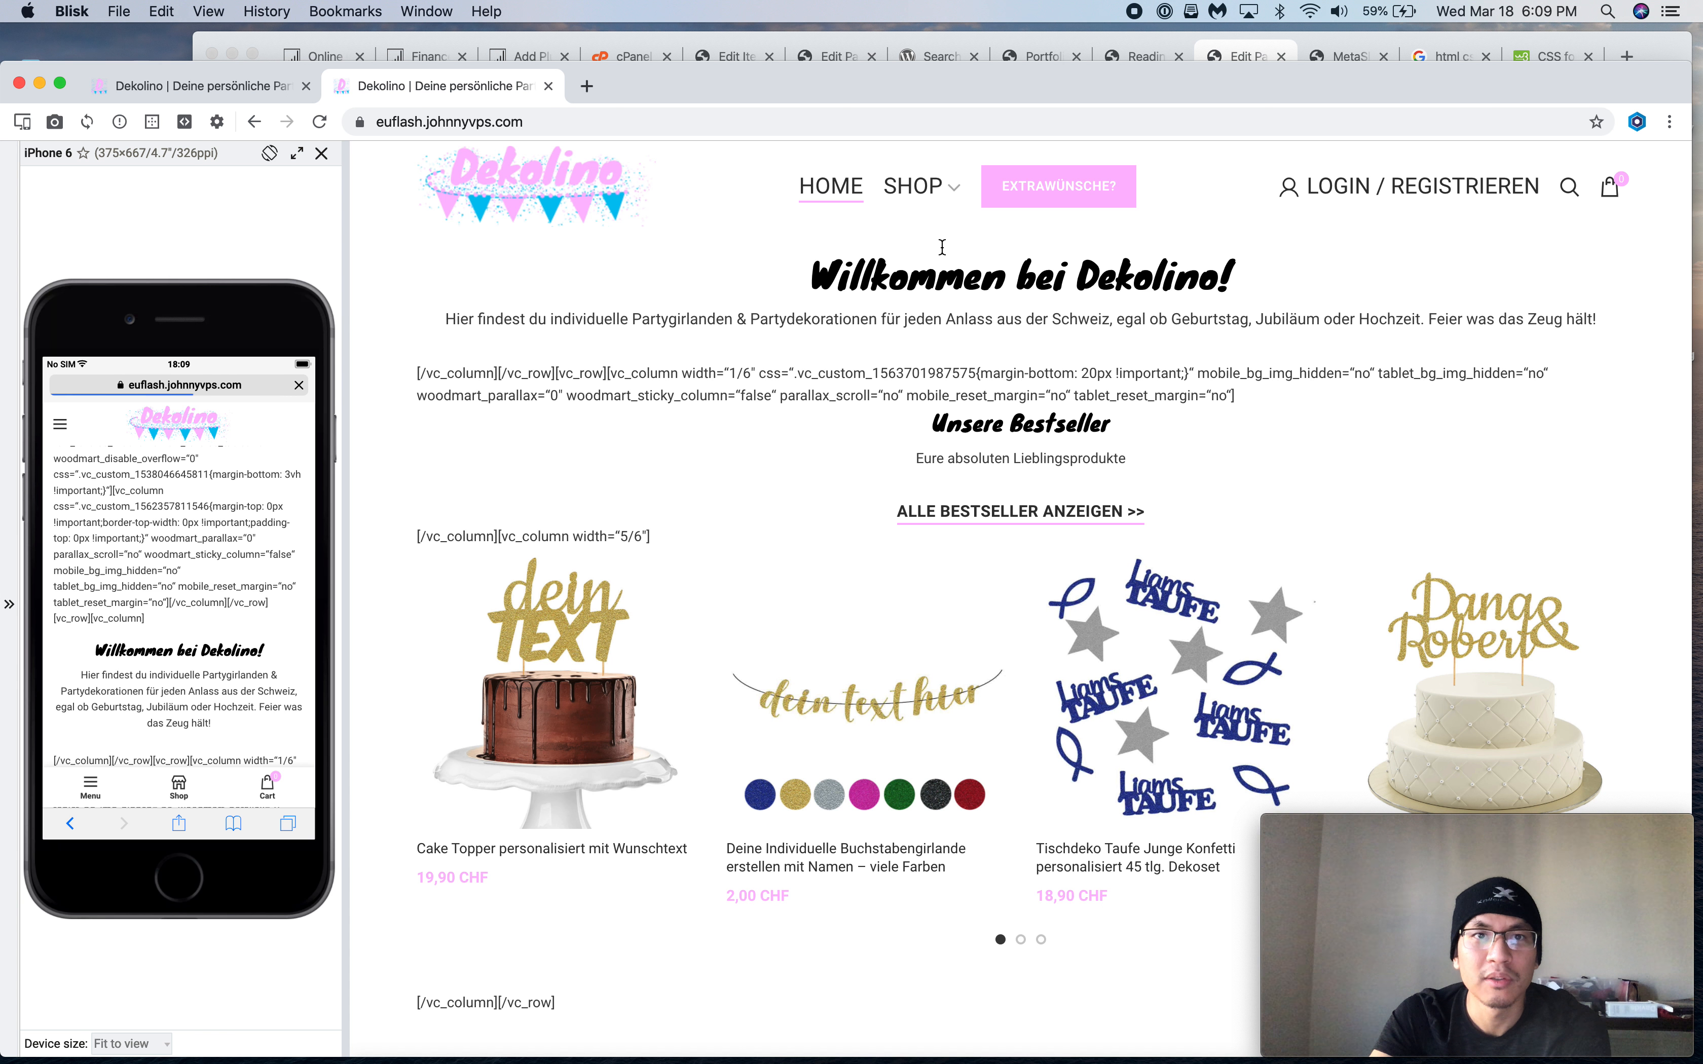
pyautogui.click(1249, 56)
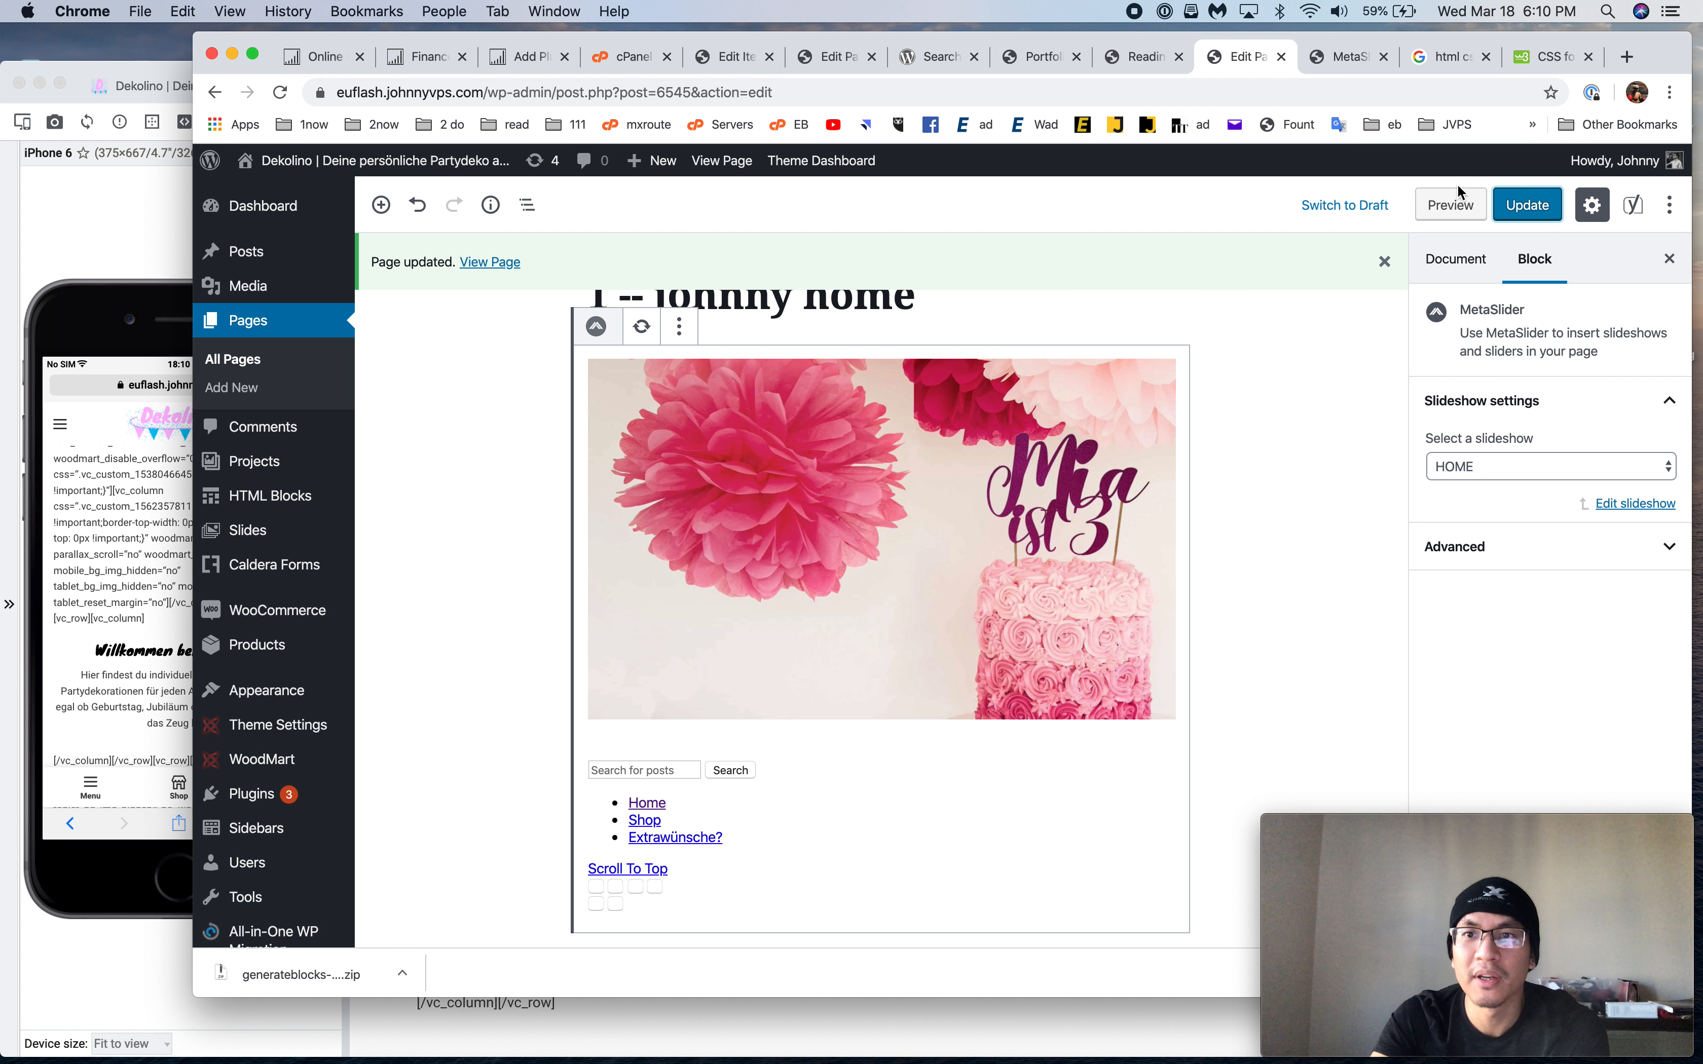
# Save the edited page, set it as the static homepage in the Reading Settings, and return to Blisk
pyautogui.press('super+s')
pyautogui.click(1138, 48)
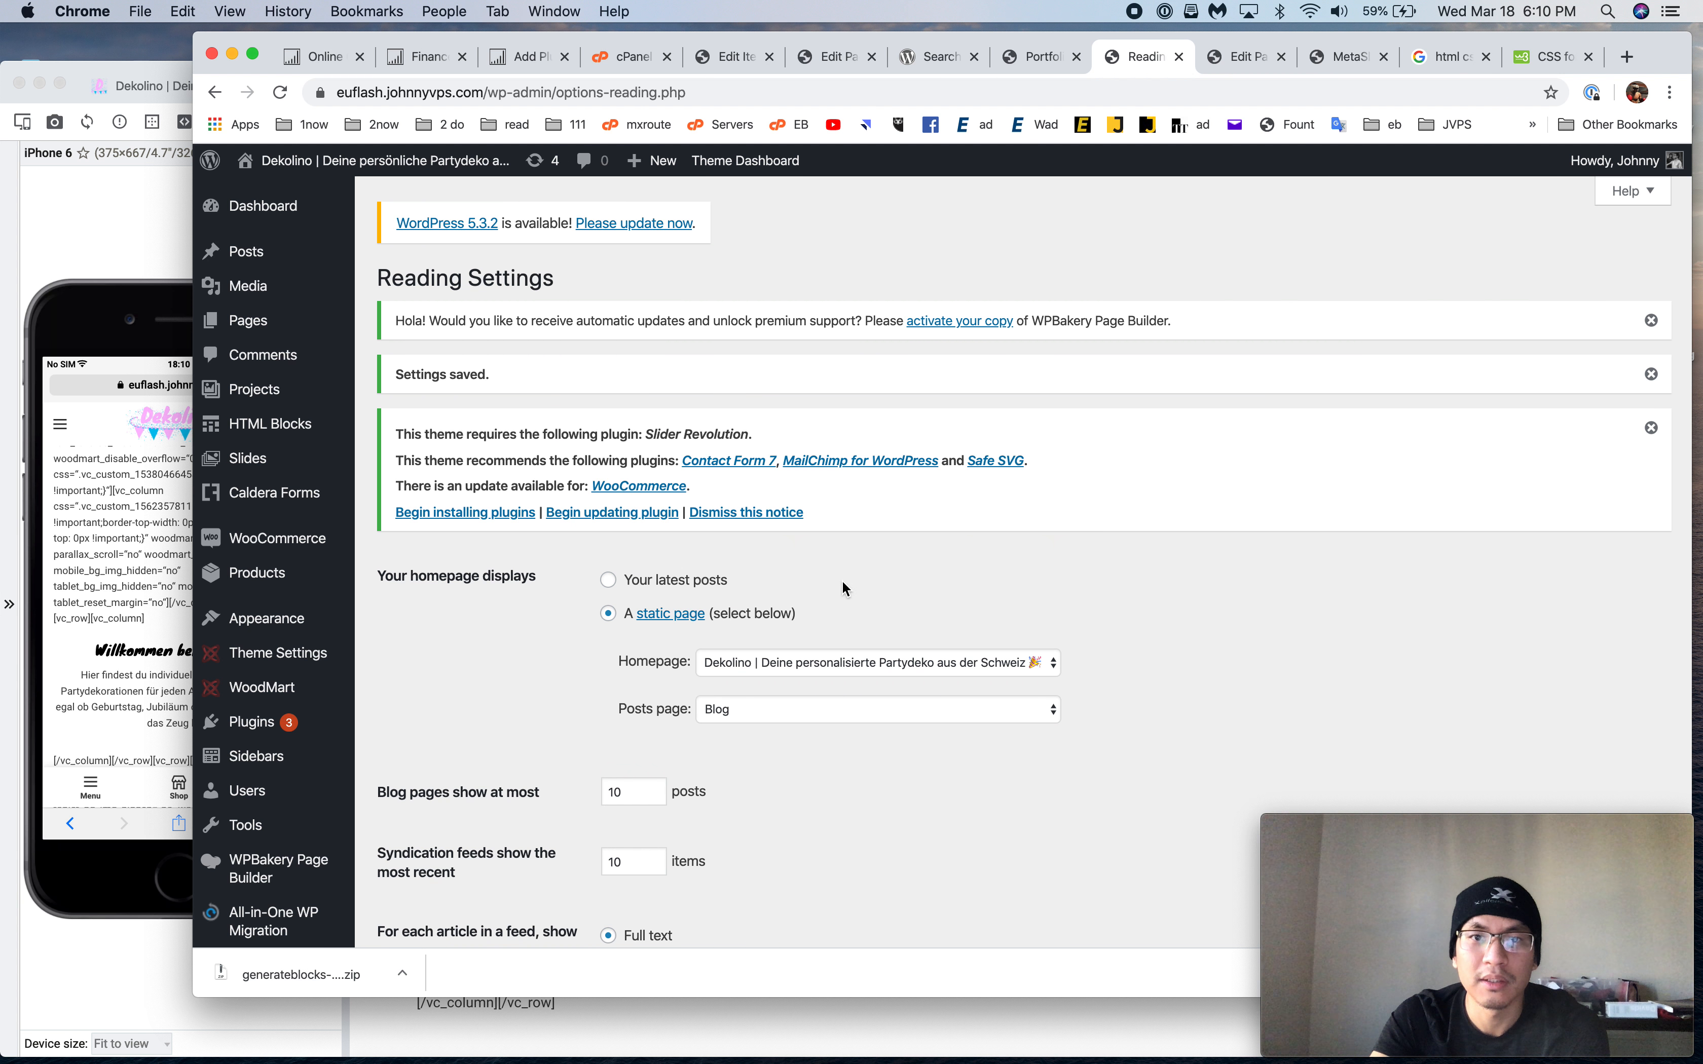
pyautogui.click(813, 663)
pyautogui.press('super+Tab')
pyautogui.click(598, 169)
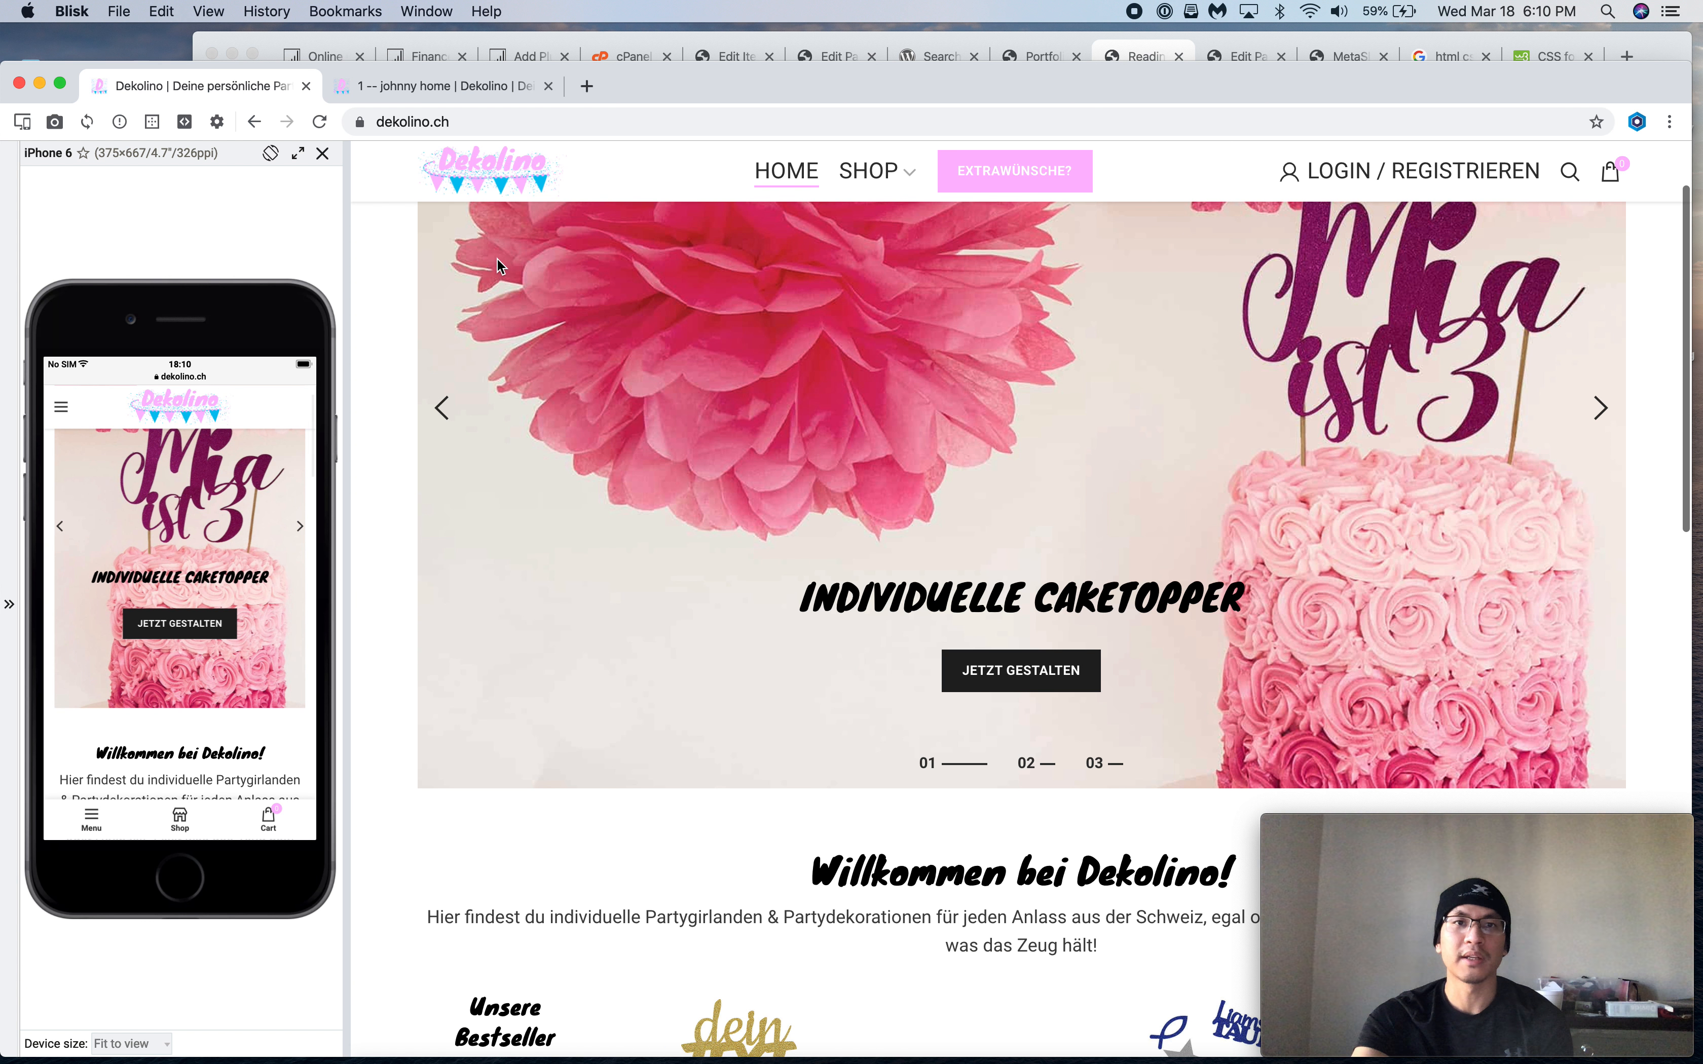
# Examine the slider on the live home page, selecting the word INDIVIDUELLE in its caption, and return to the Reading Settings
pyautogui.scroll(1, 659, 405)
pyautogui.scroll(-1, 658, 401)
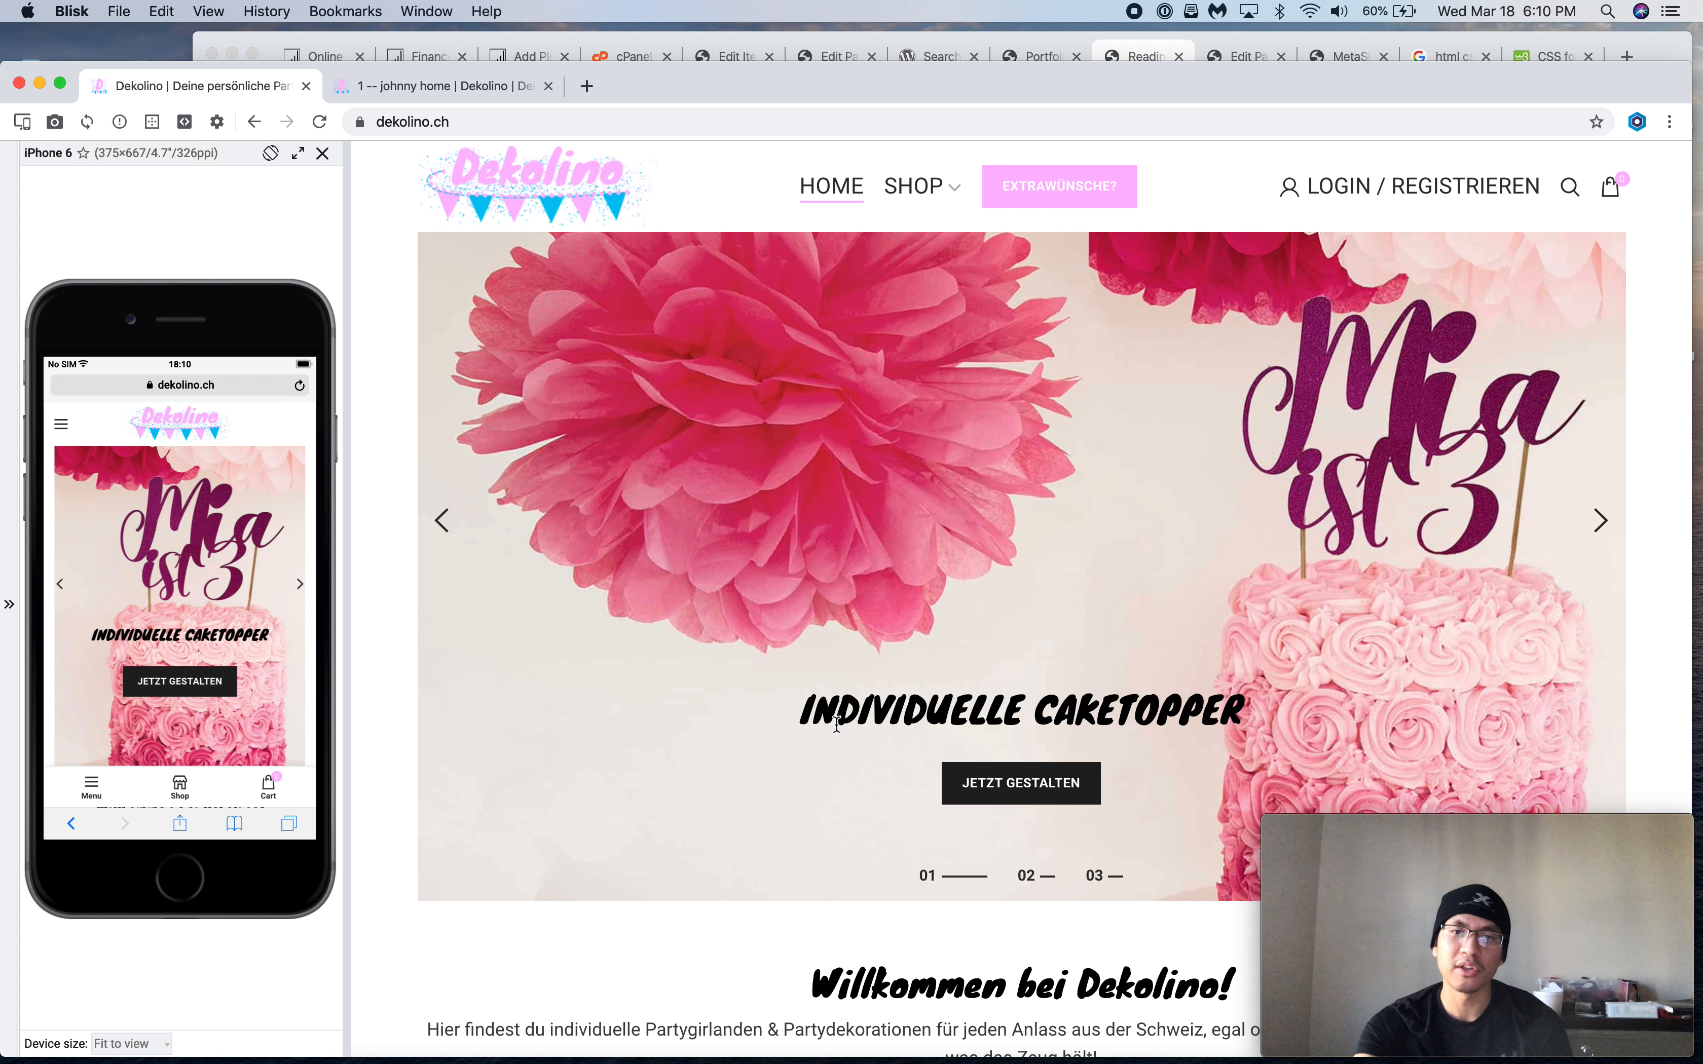
pyautogui.doubleClick(820, 711)
pyautogui.rightClick(817, 712)
pyautogui.click(875, 751)
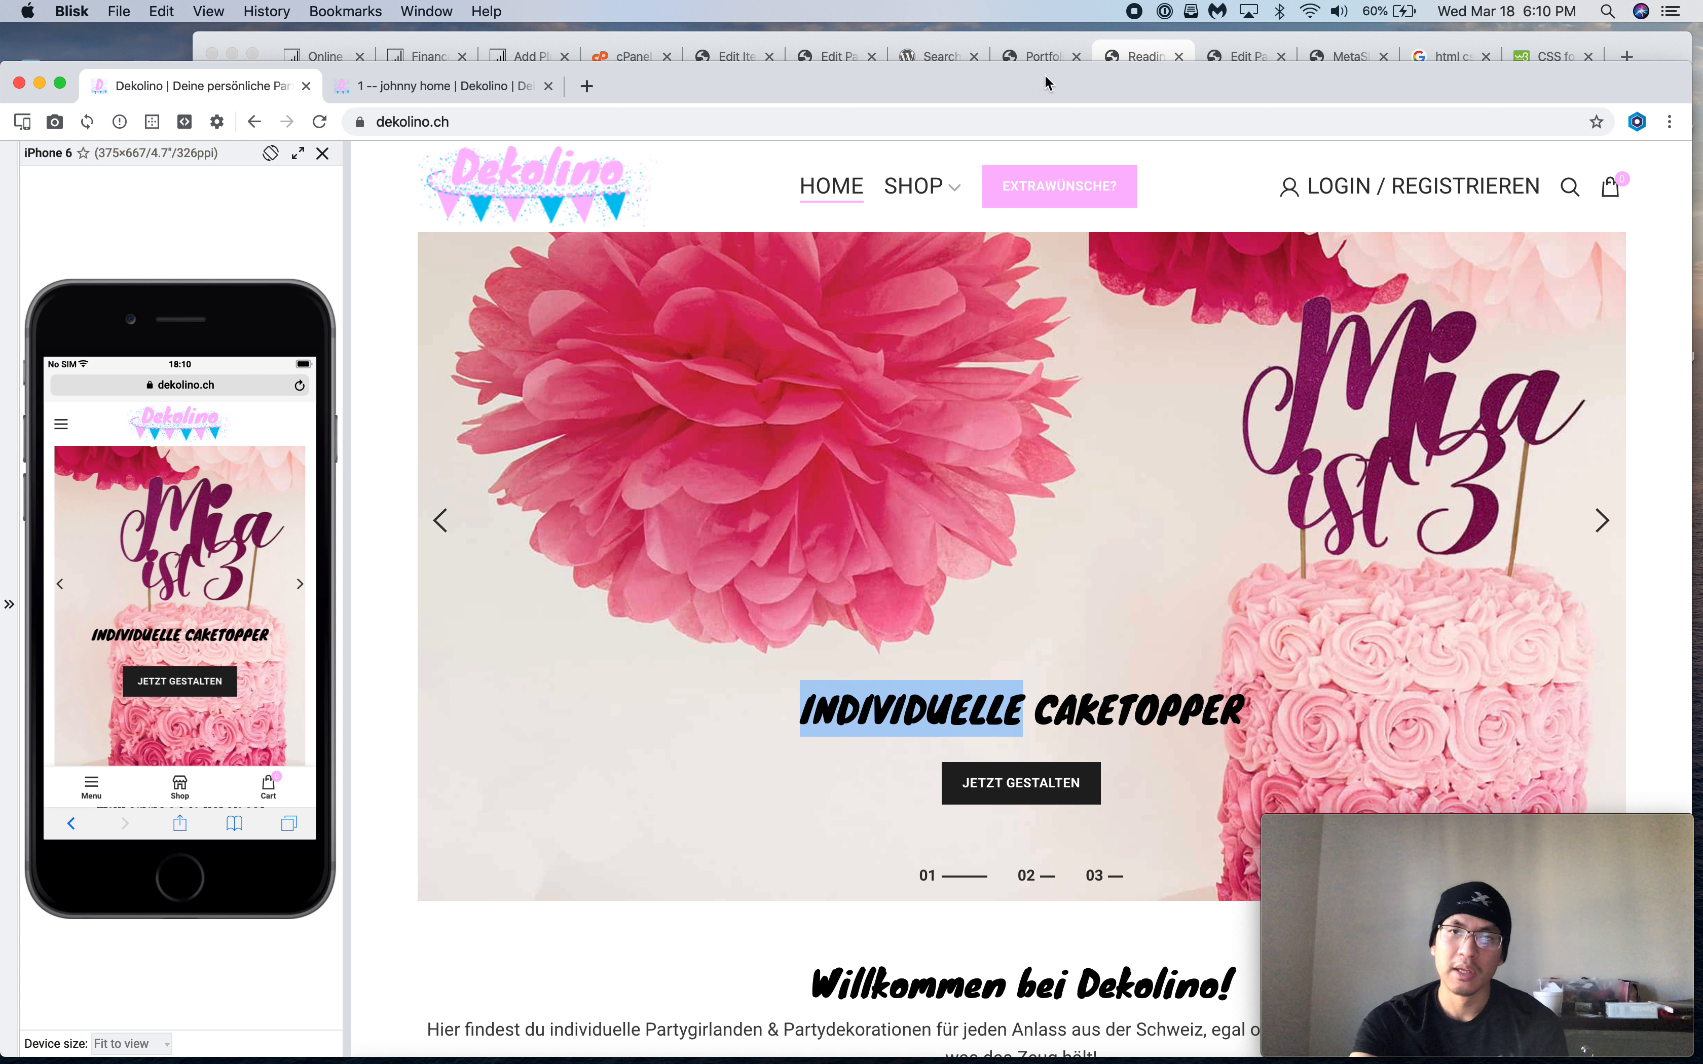
pyautogui.click(1123, 62)
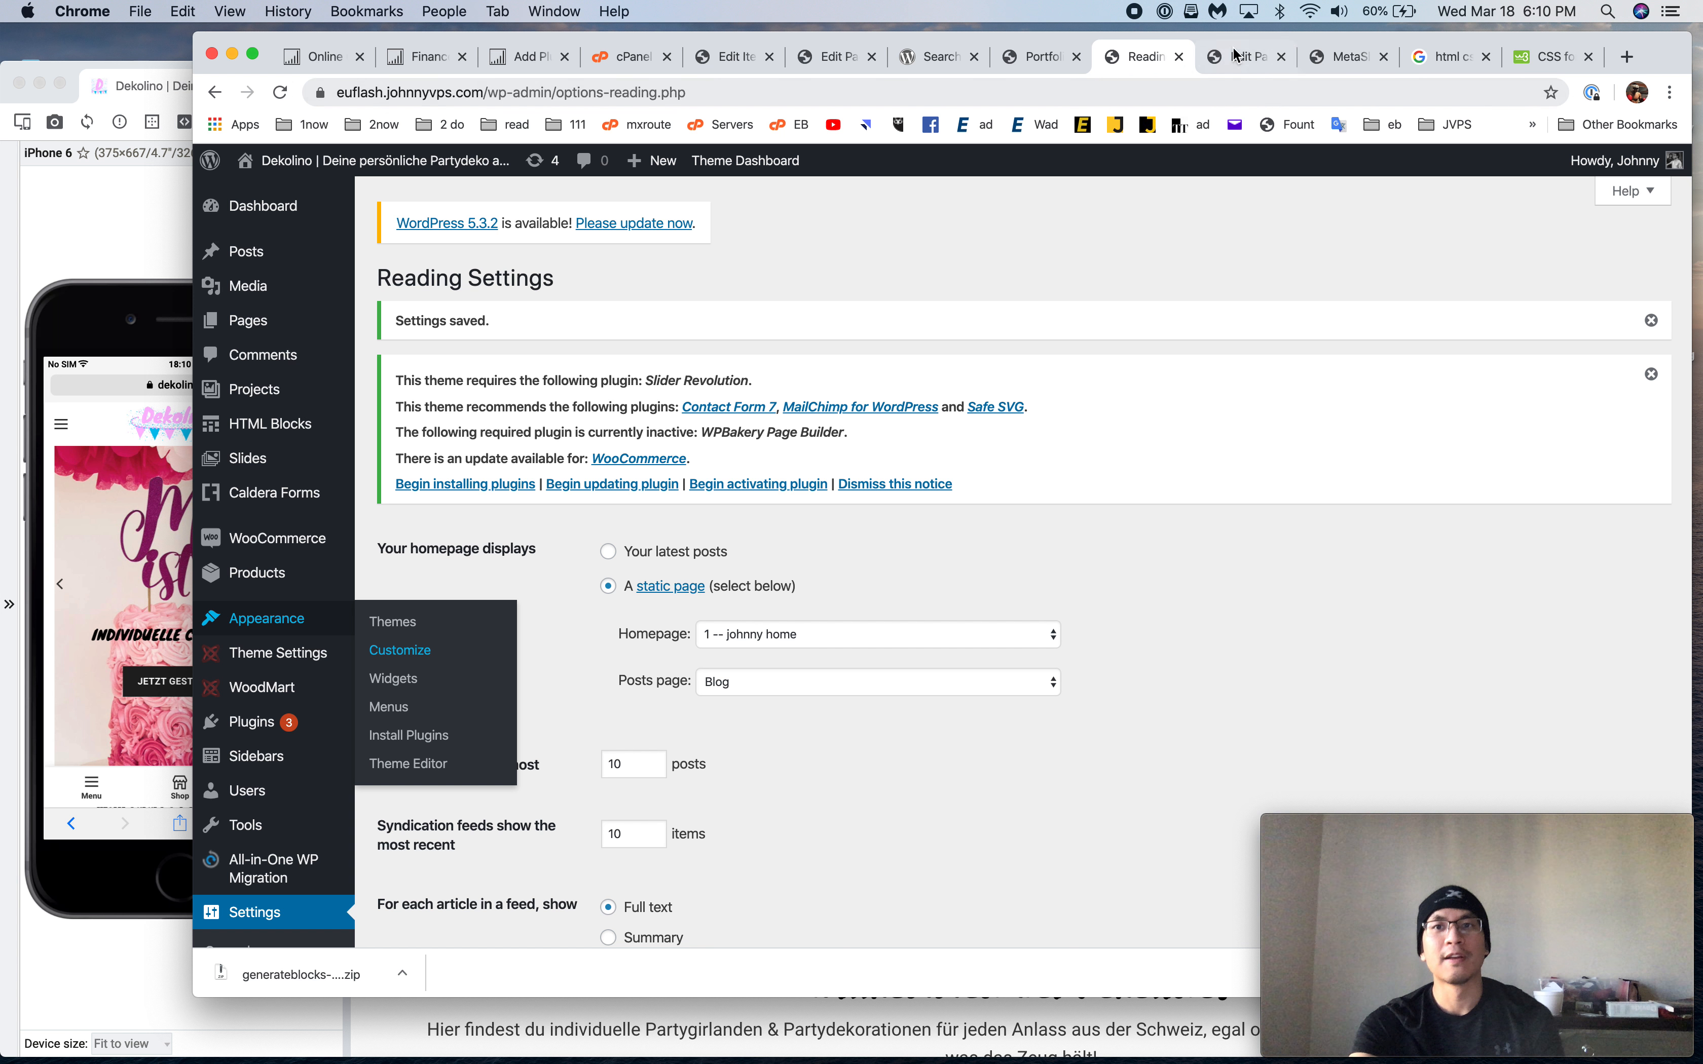
# Compare the MetaSlider block with the live slider, highlighting the INDIVIDUELLE CAKETOPPER caption over the image
pyautogui.click(1246, 58)
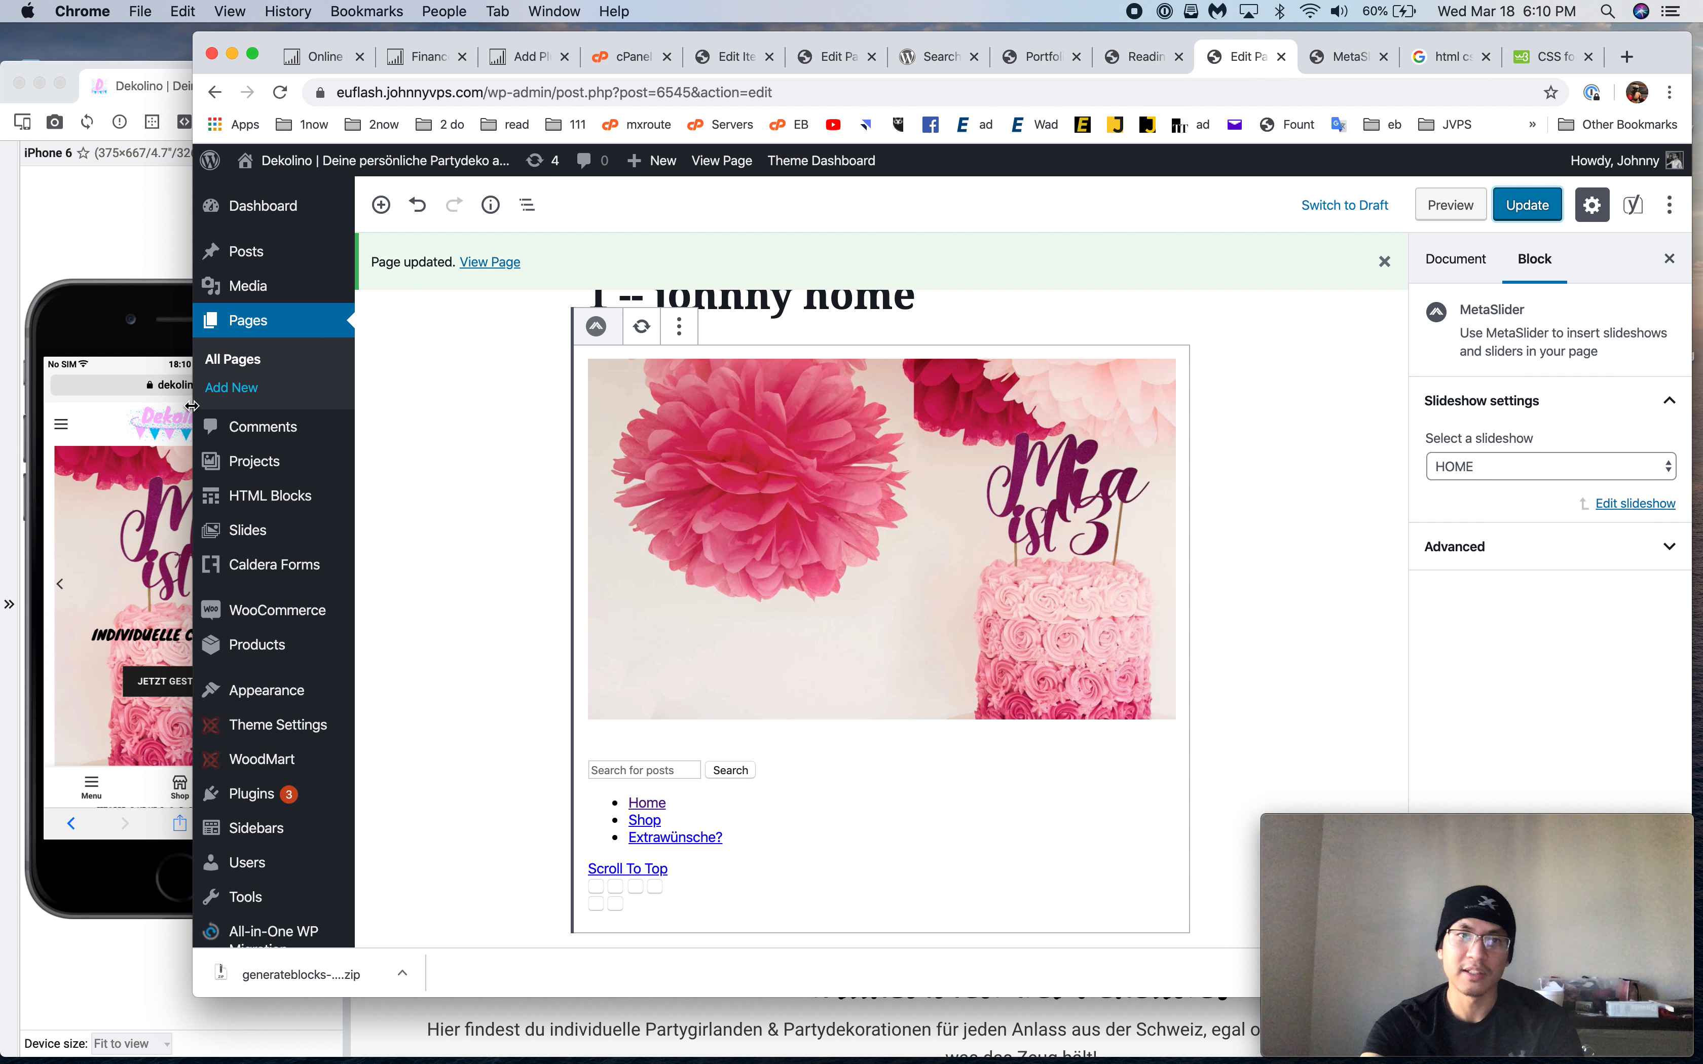
pyautogui.click(152, 417)
pyautogui.moveTo(800, 721); pyautogui.dragTo(1182, 716)
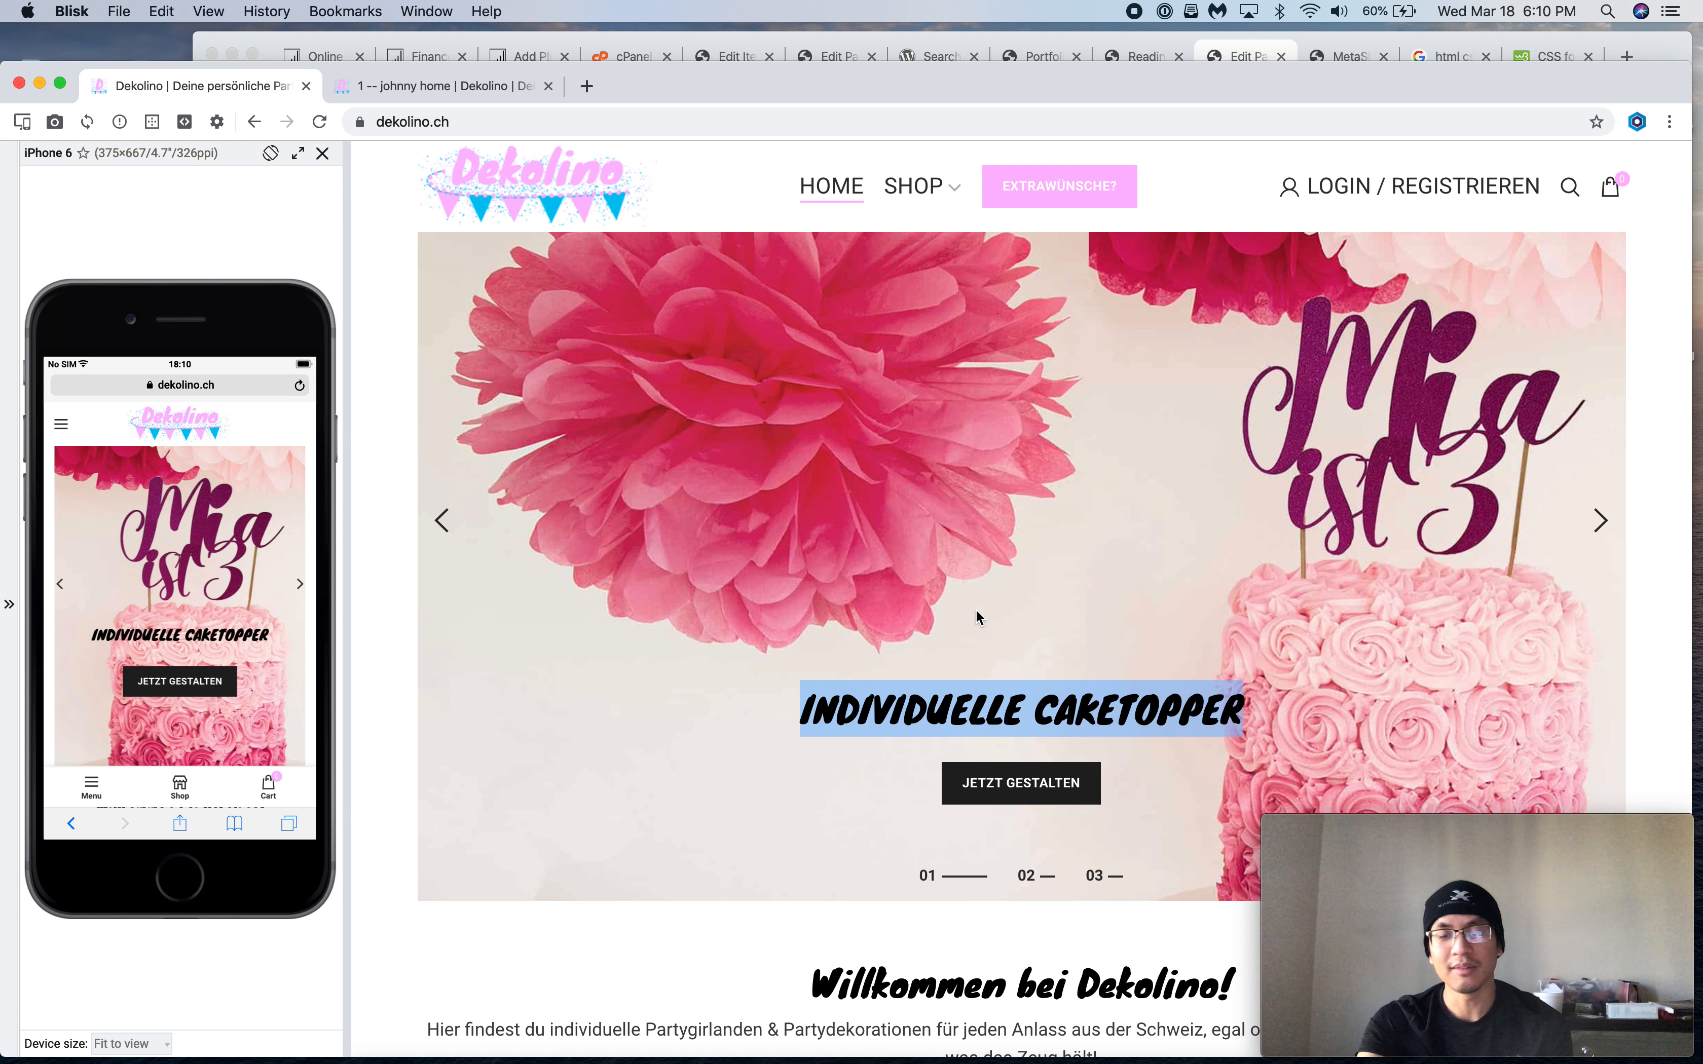
pyautogui.click(1082, 605)
pyautogui.moveTo(803, 711); pyautogui.dragTo(1273, 715)
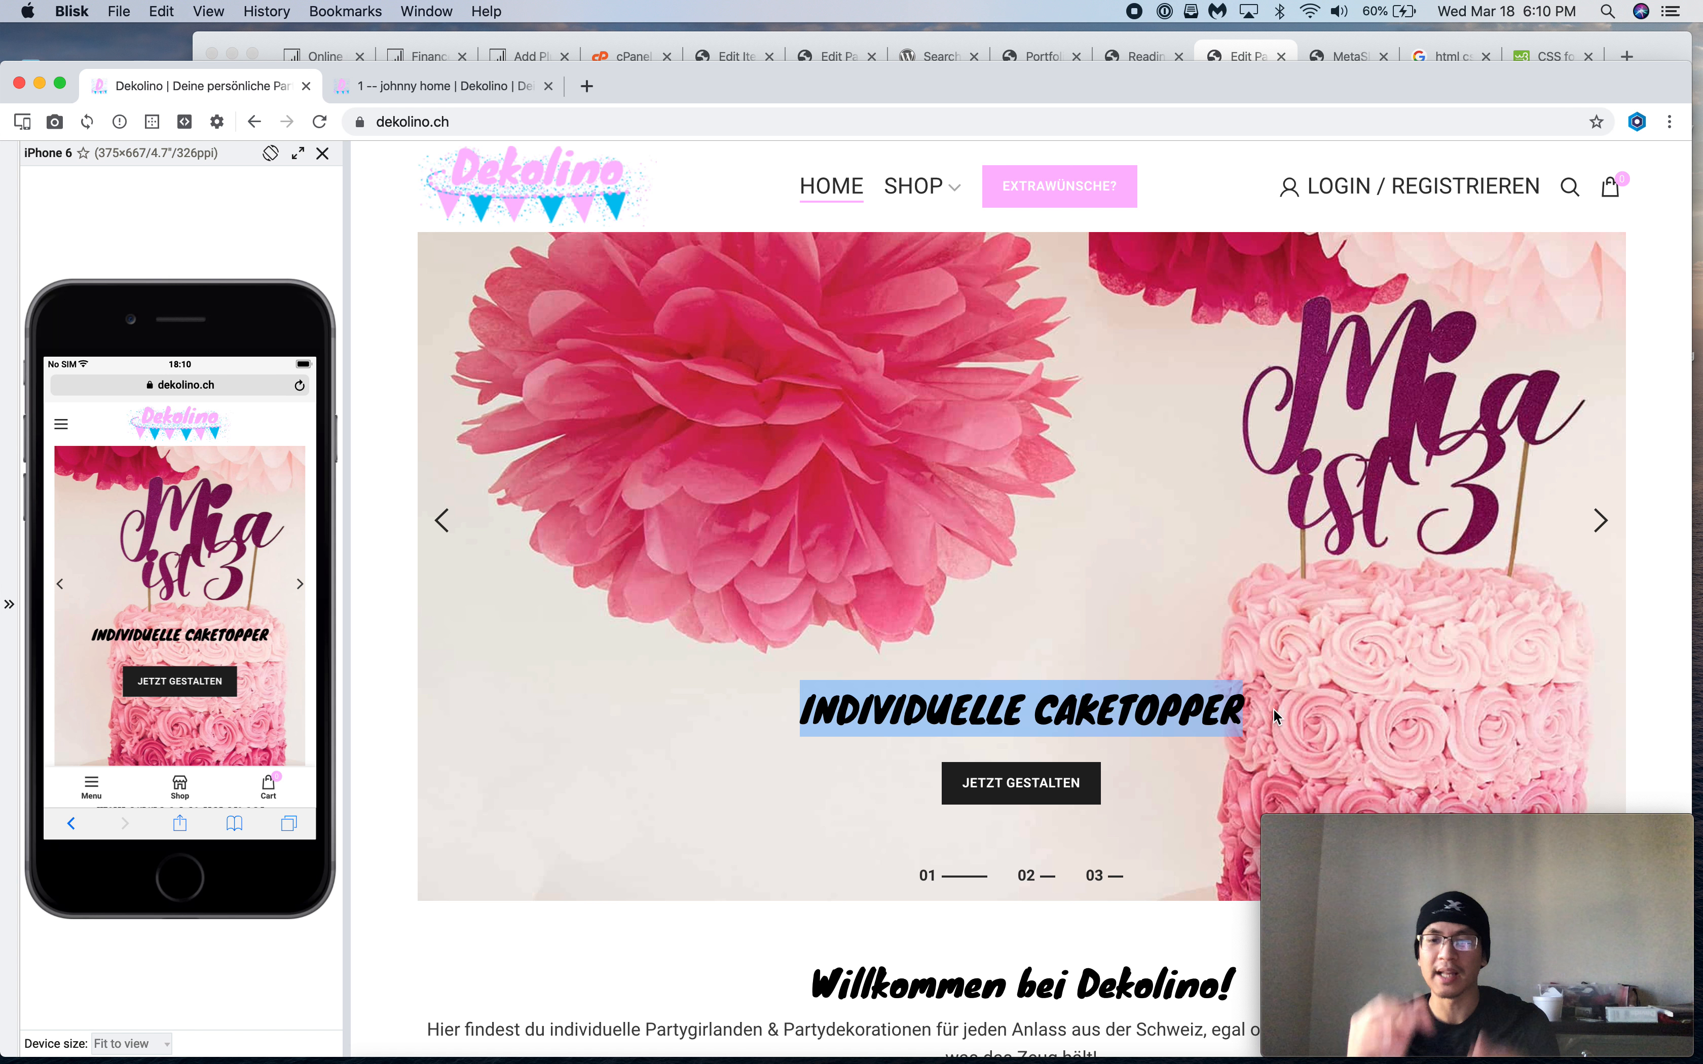
pyautogui.click(971, 735)
pyautogui.scroll(-2, 1000, 692)
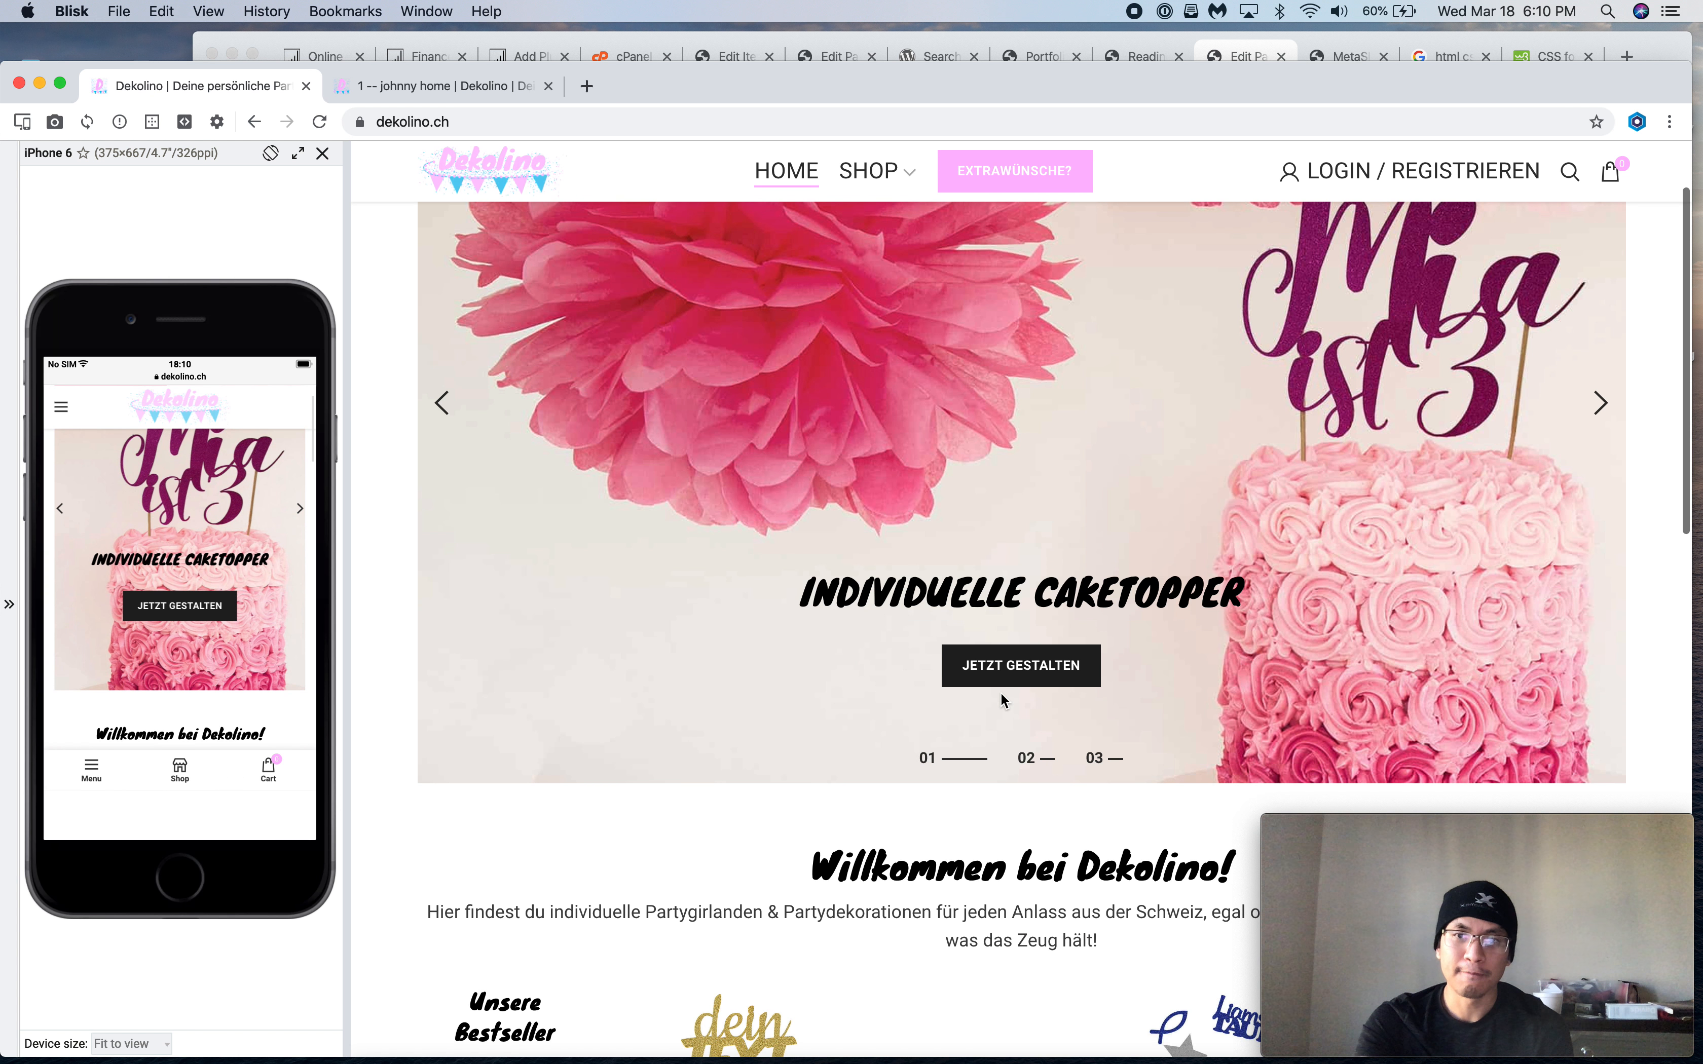
pyautogui.scroll(2, 1000, 692)
# Add the 32px h4 heading "Willkommen bei Dekolino!" and the welcome paragraph below the slideshow block, and update the page
pyautogui.click(445, 85)
pyautogui.scroll(-5, 1016, 661)
pyautogui.click(1238, 55)
pyautogui.click(1527, 205)
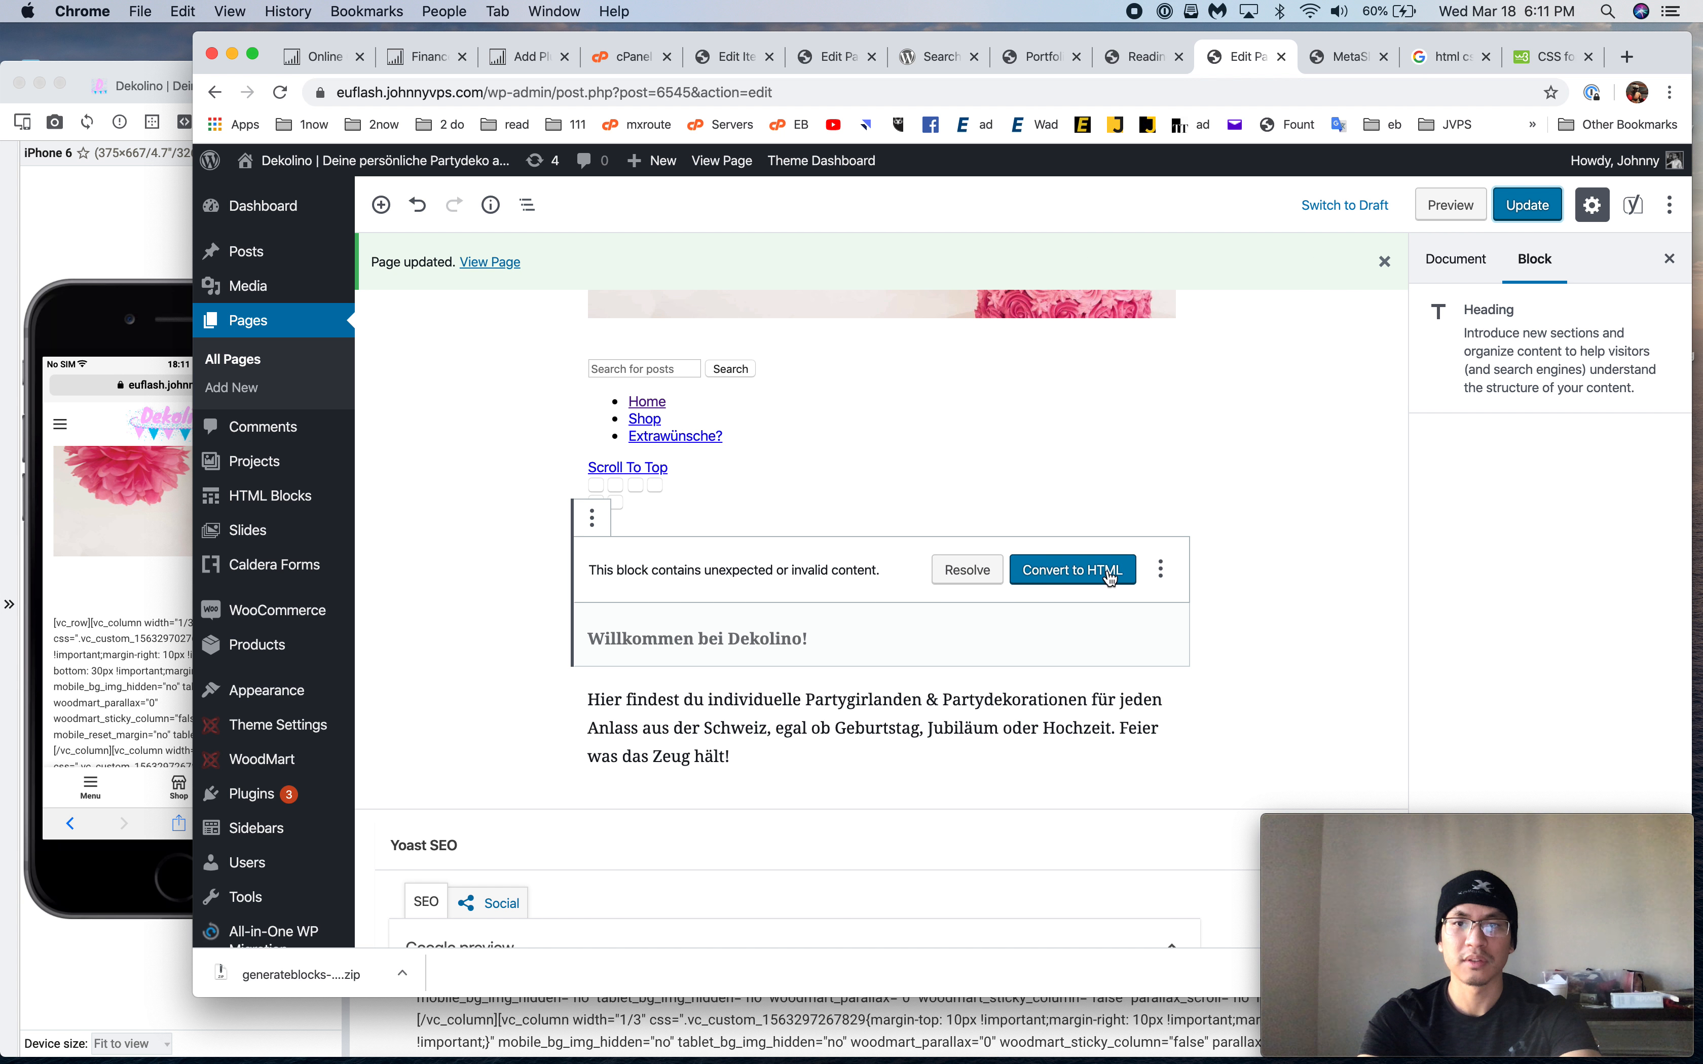
# Resolve the invalid welcome heading by converting it to HTML, add a semicolon after font-size:32px, and update the page
pyautogui.click(979, 569)
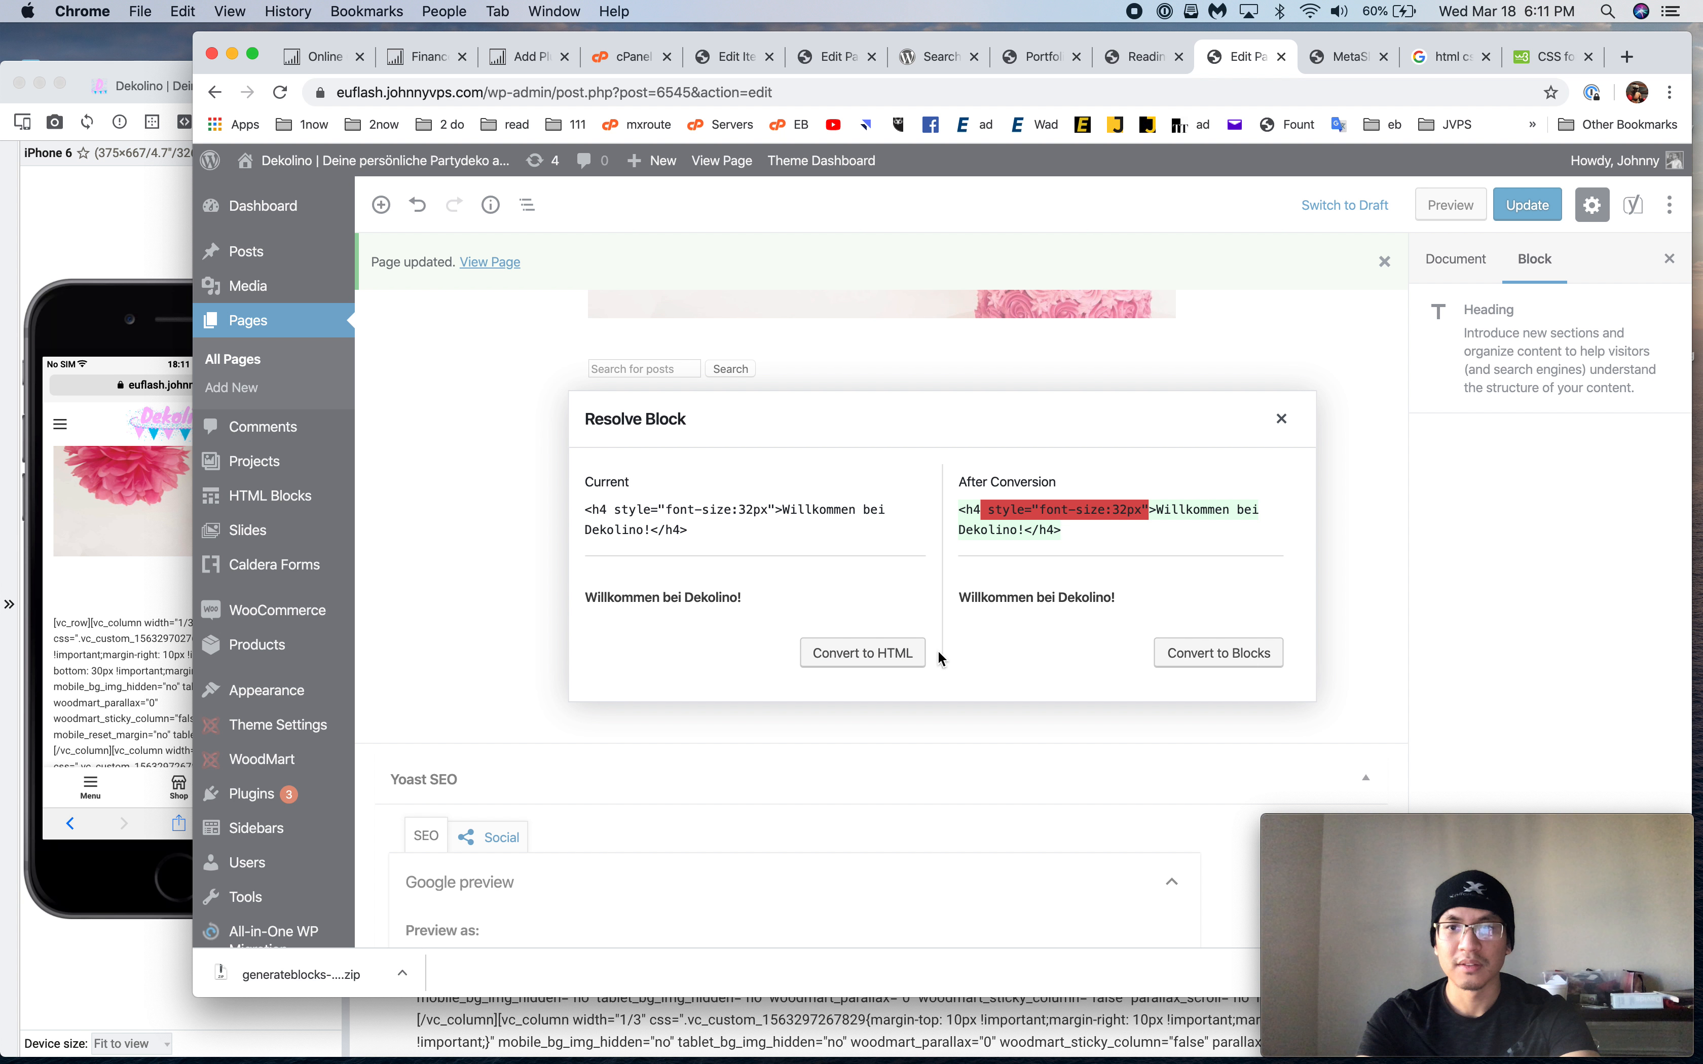
pyautogui.click(915, 652)
pyautogui.click(802, 573)
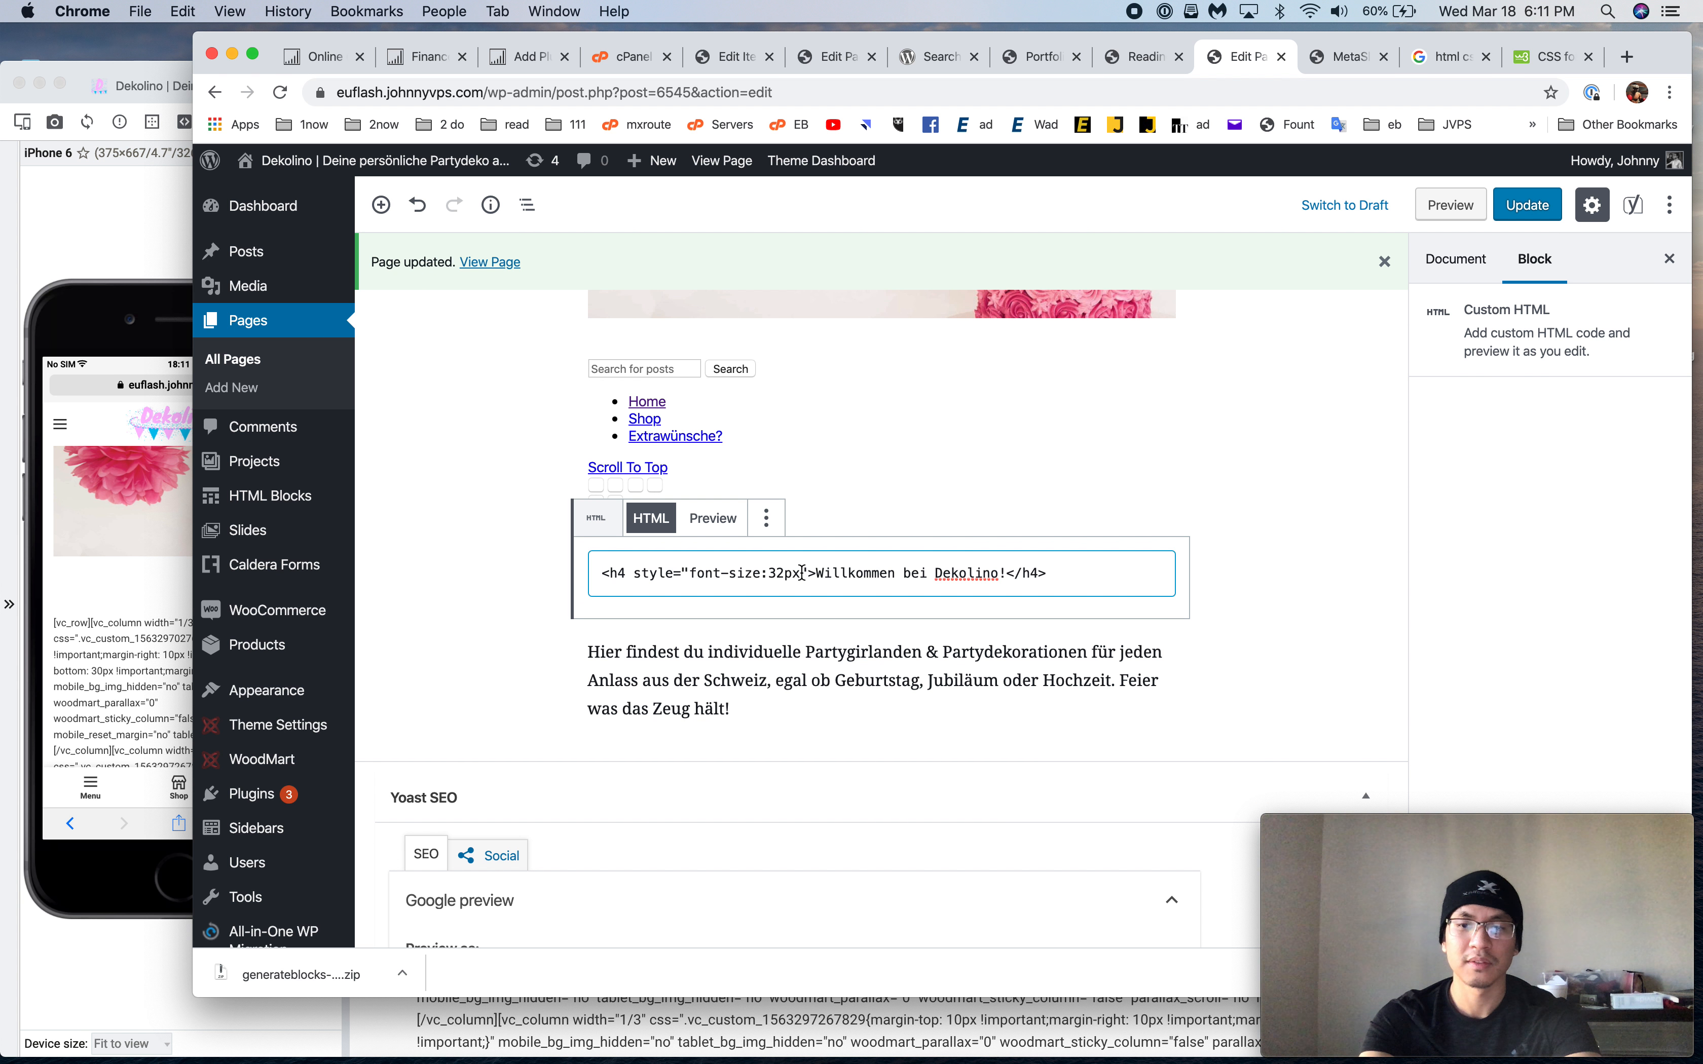
pyautogui.write(';')
pyautogui.click(1515, 219)
# Reload the copy's home page in Blisk and examine the welcome heading, its paragraph and the sections below
pyautogui.press('super+Tab')
pyautogui.press('super+r')
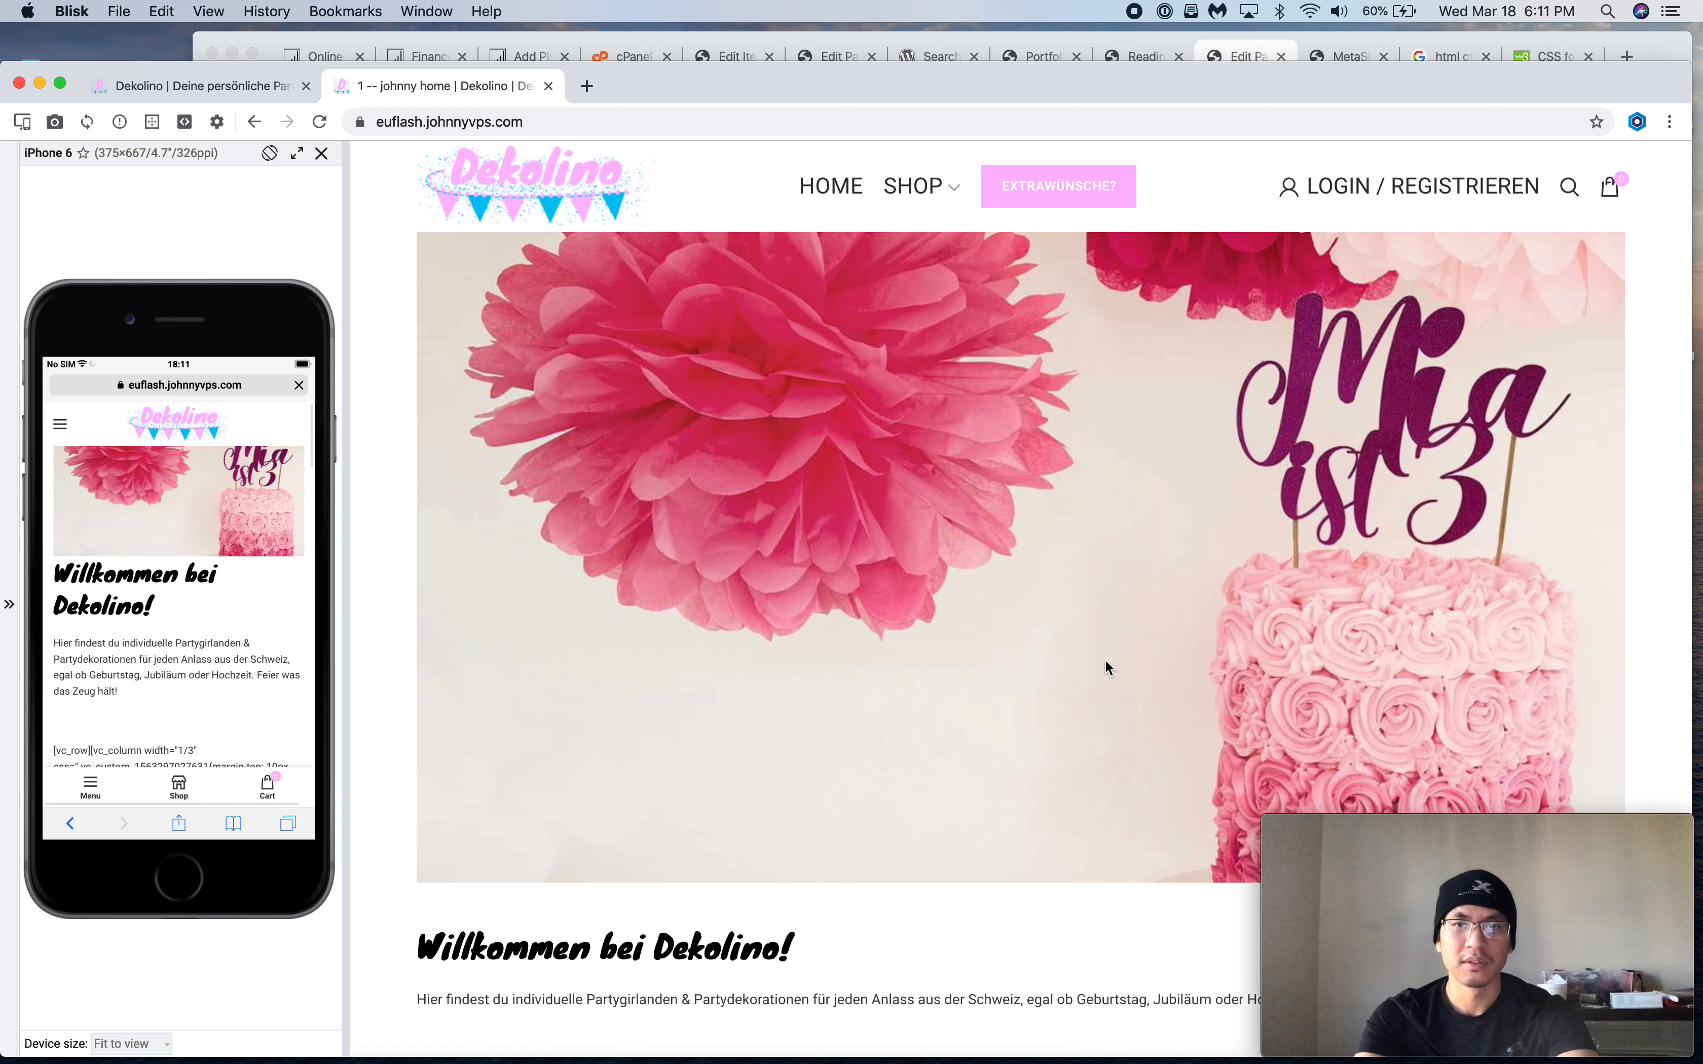
pyautogui.scroll(-10, 857, 577)
pyautogui.scroll(3, 857, 574)
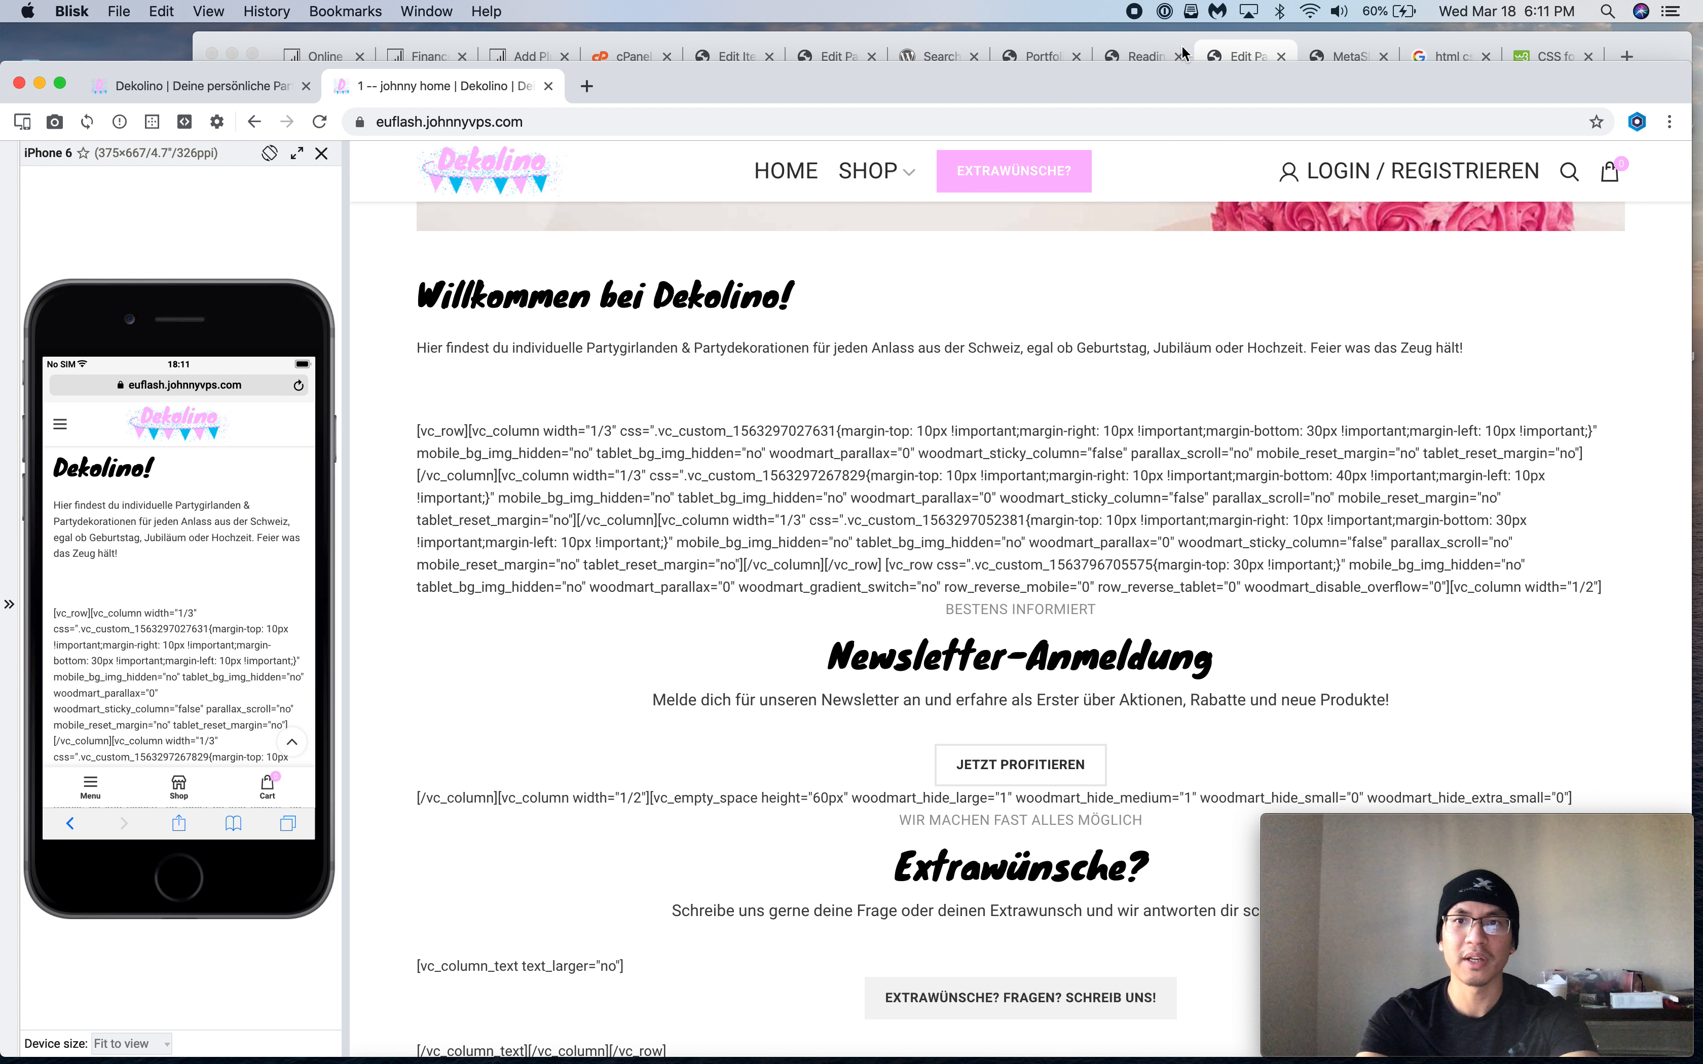
# Add text-align=center to the style attribute of the welcome heading's HTML and save the page
pyautogui.click(1244, 54)
pyautogui.click(828, 573)
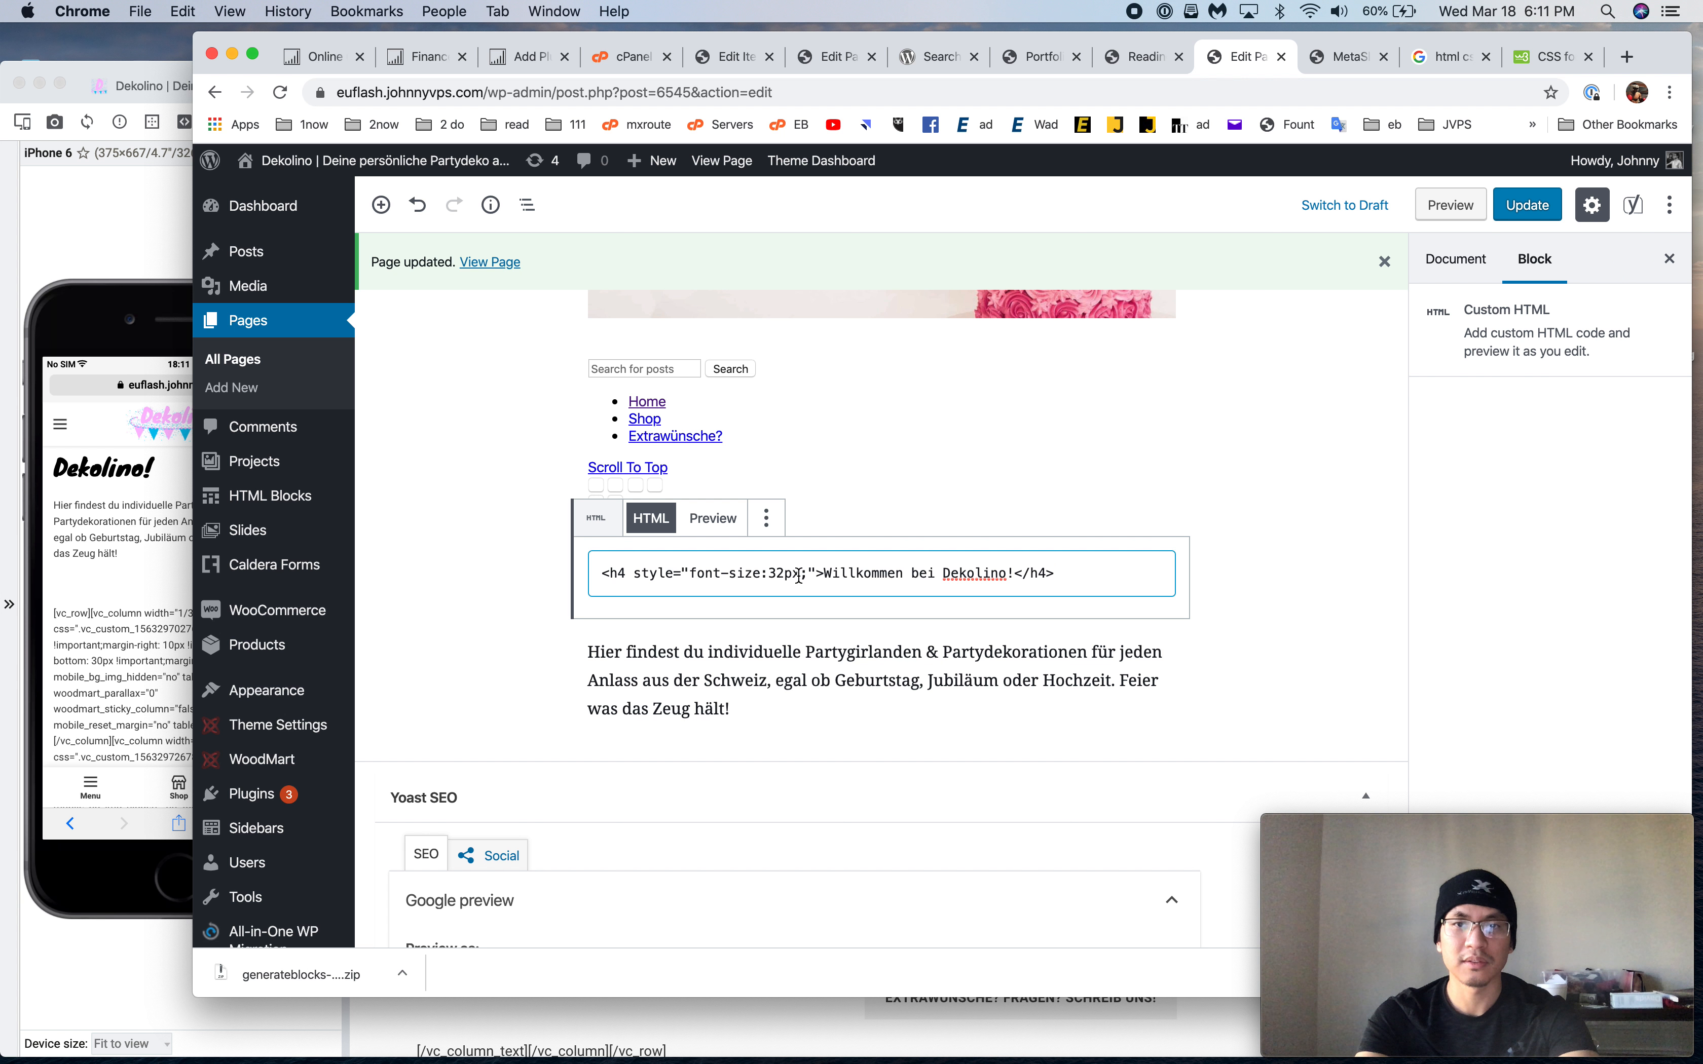
pyautogui.write('text')
pyautogui.write('-align')
pyautogui.write(':center')
pyautogui.press('super+s')
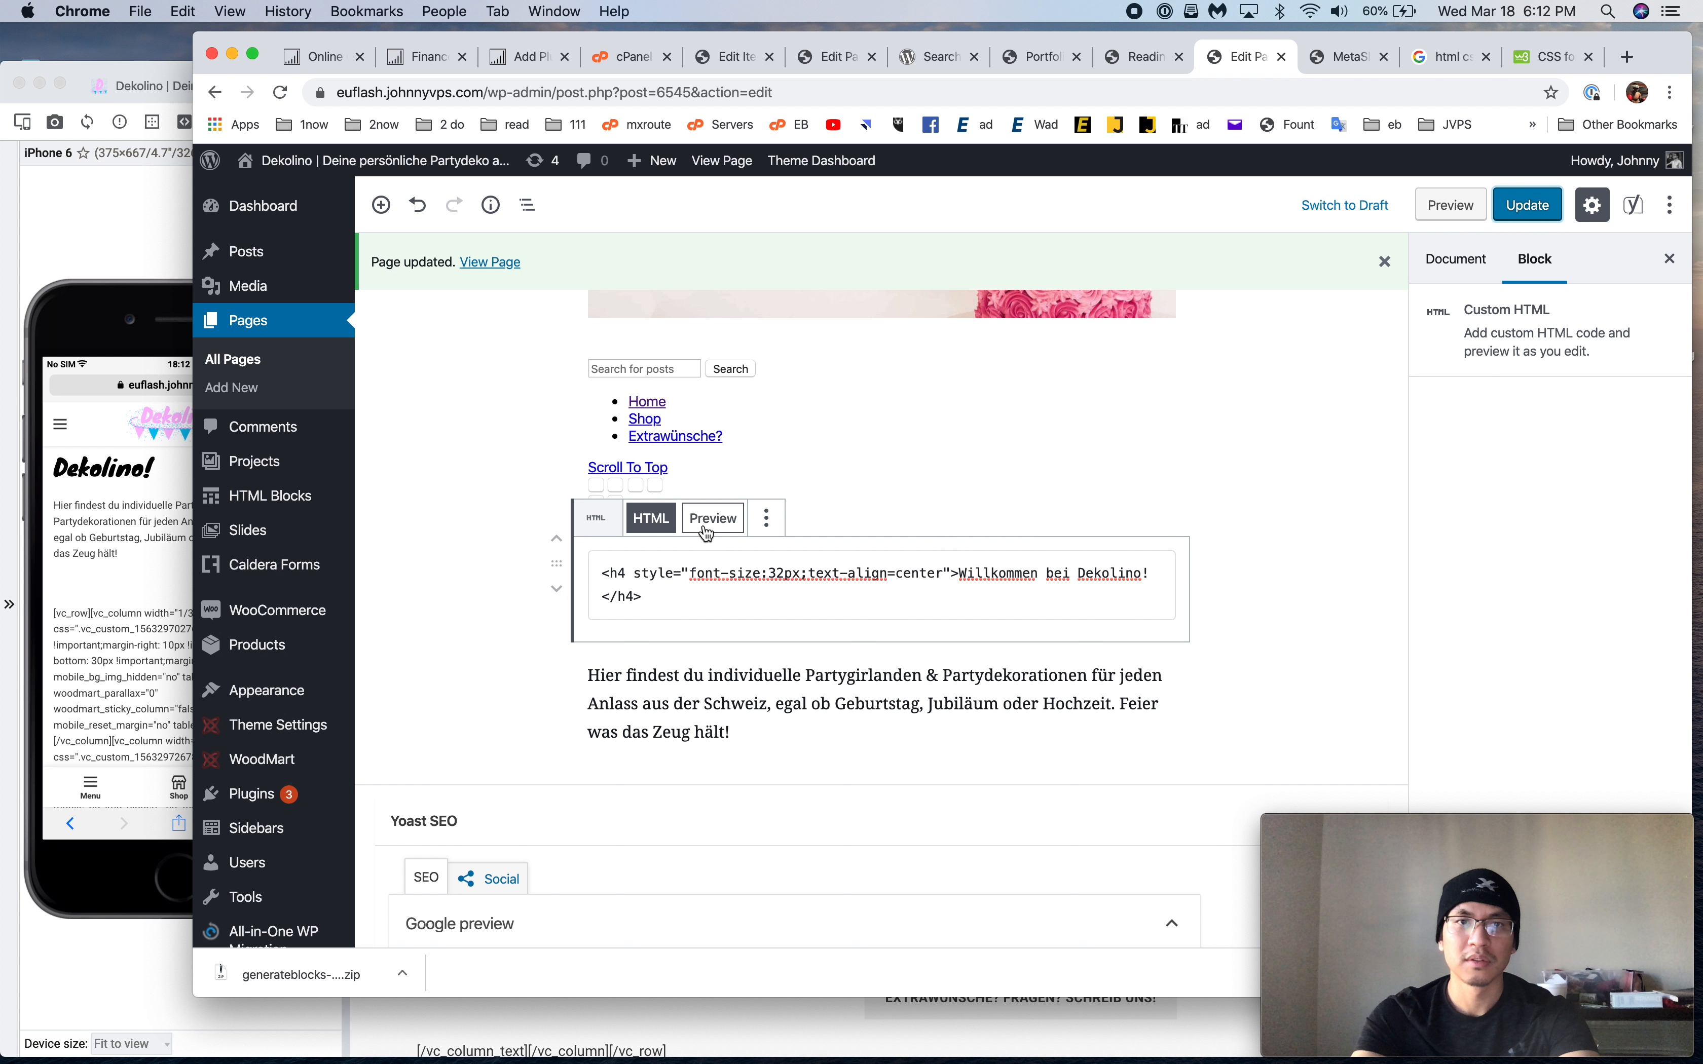
# Reload the copy's home page to check the welcome heading's alignment, and return to the page editor
pyautogui.click(170, 505)
pyautogui.press('super+r')
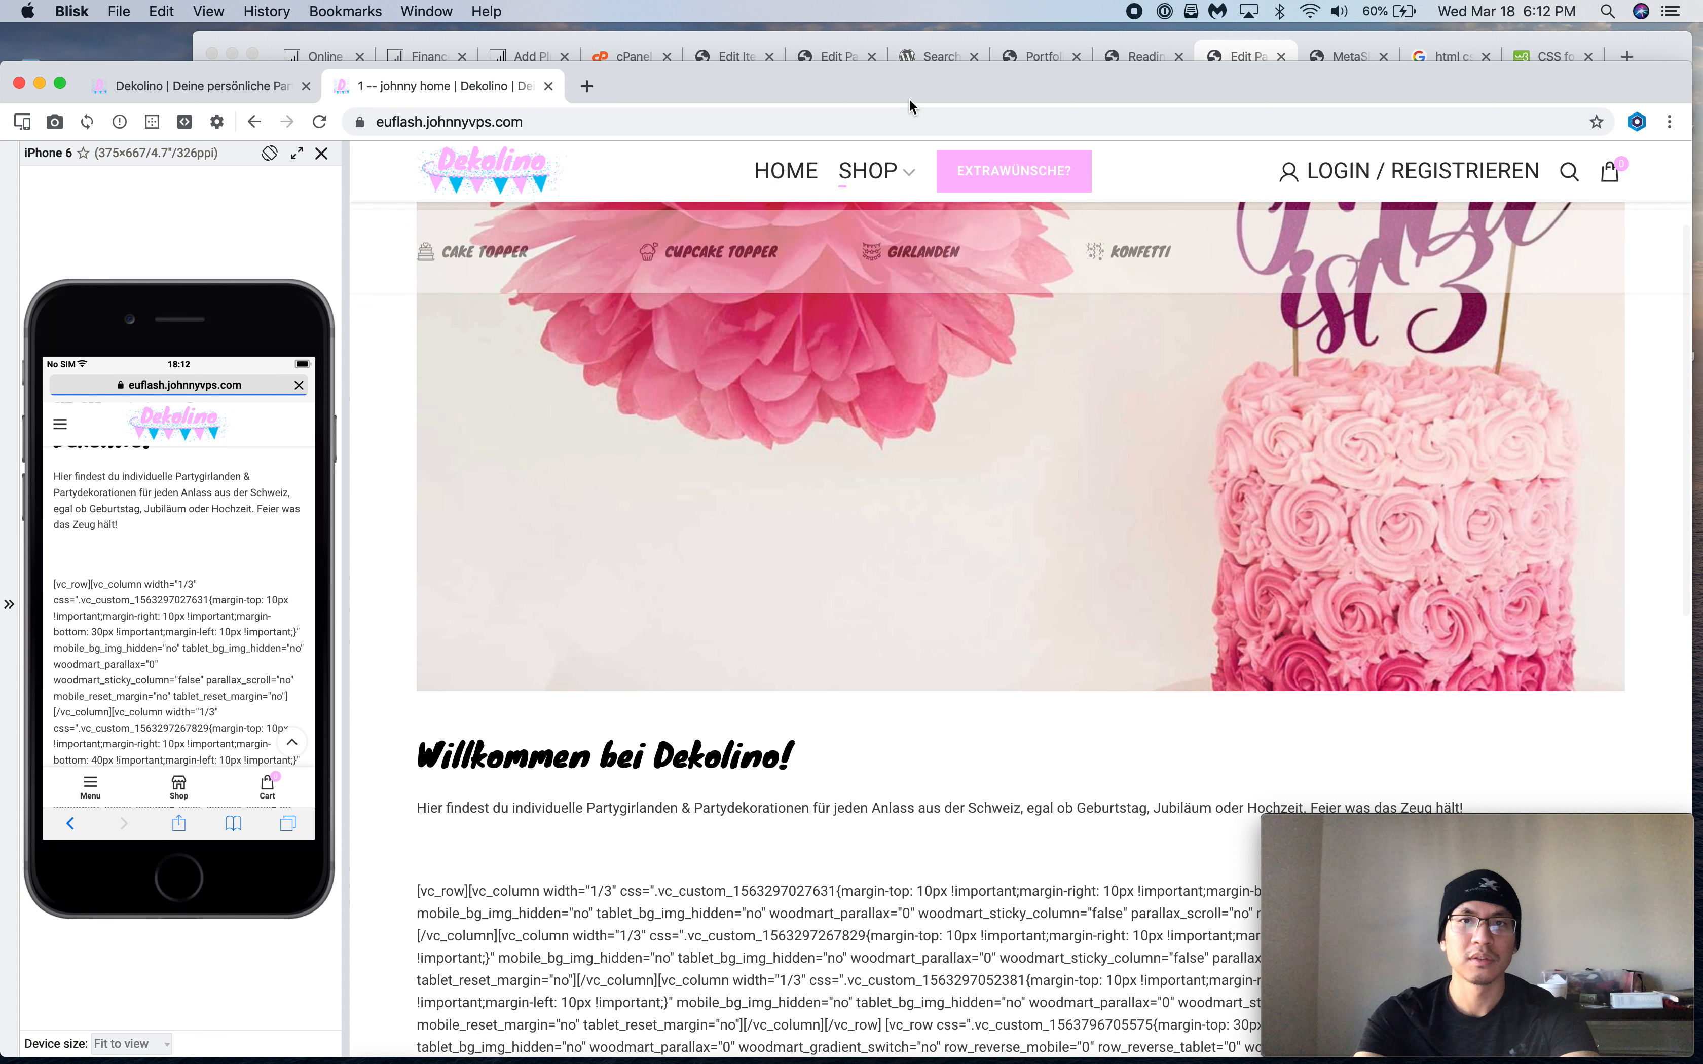
pyautogui.click(1208, 62)
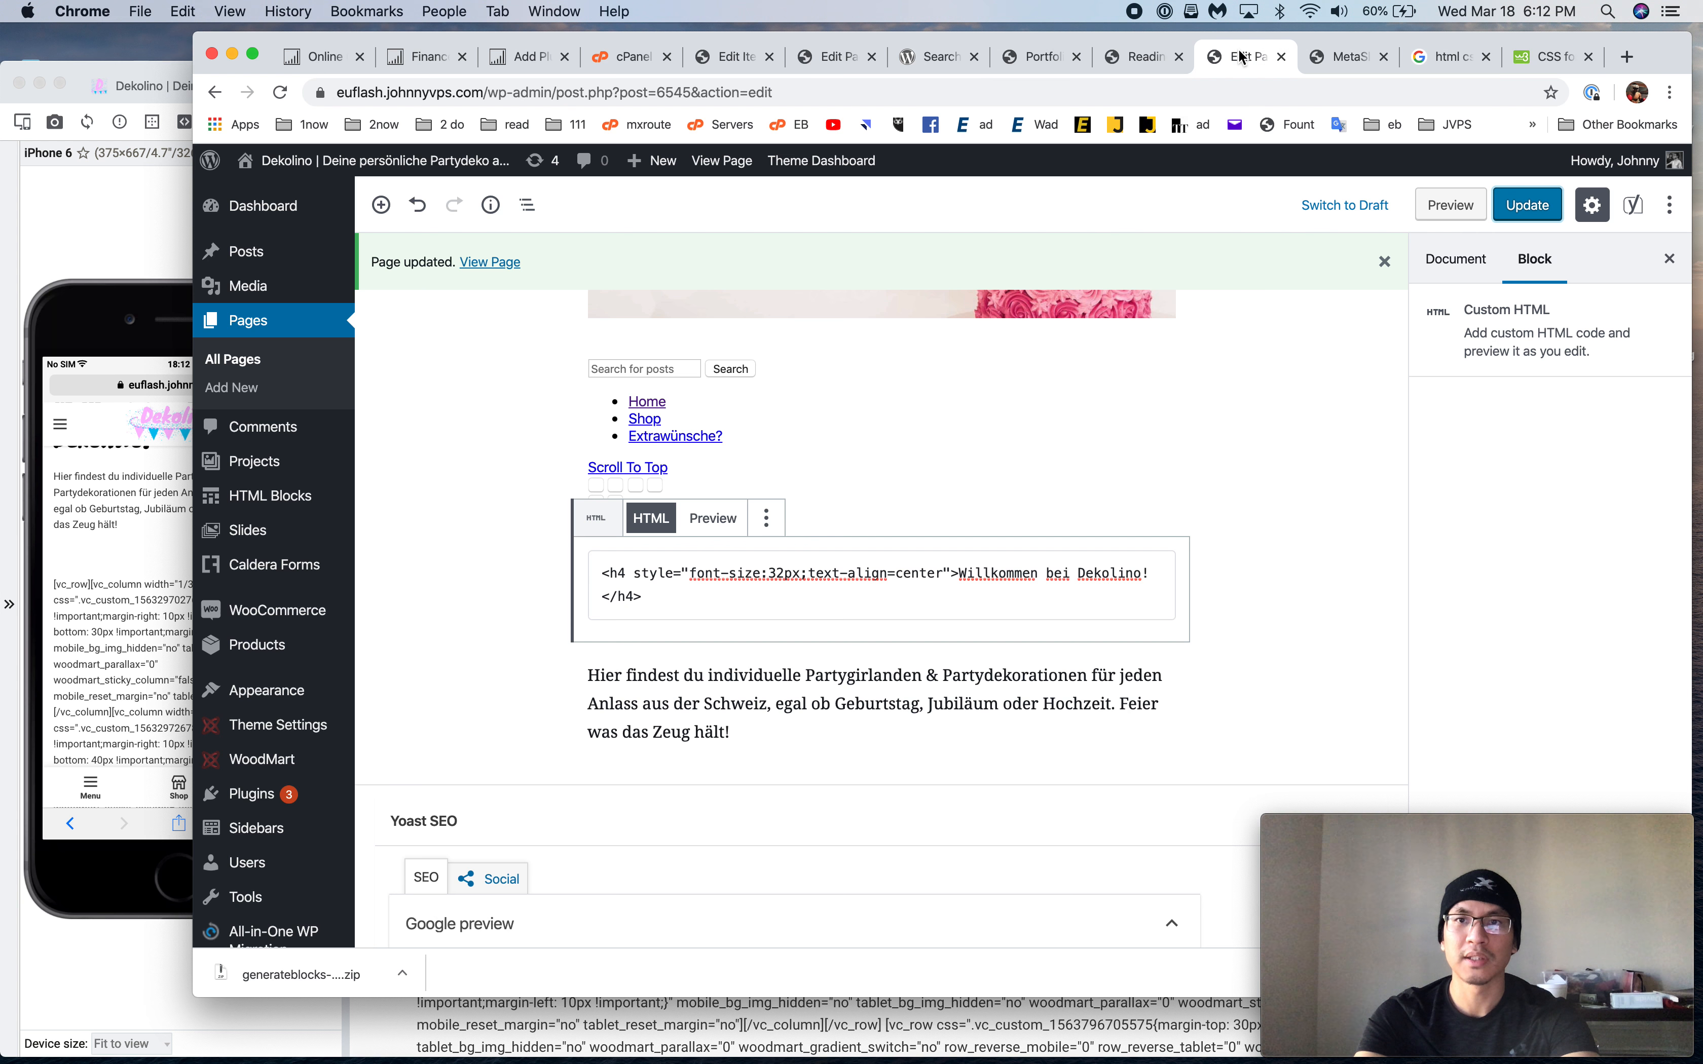
# Add a semicolon after text-align=center in the welcome heading's HTML, update the page, and reload the copy's home page in Blisk
pyautogui.click(937, 567)
pyautogui.write(';')
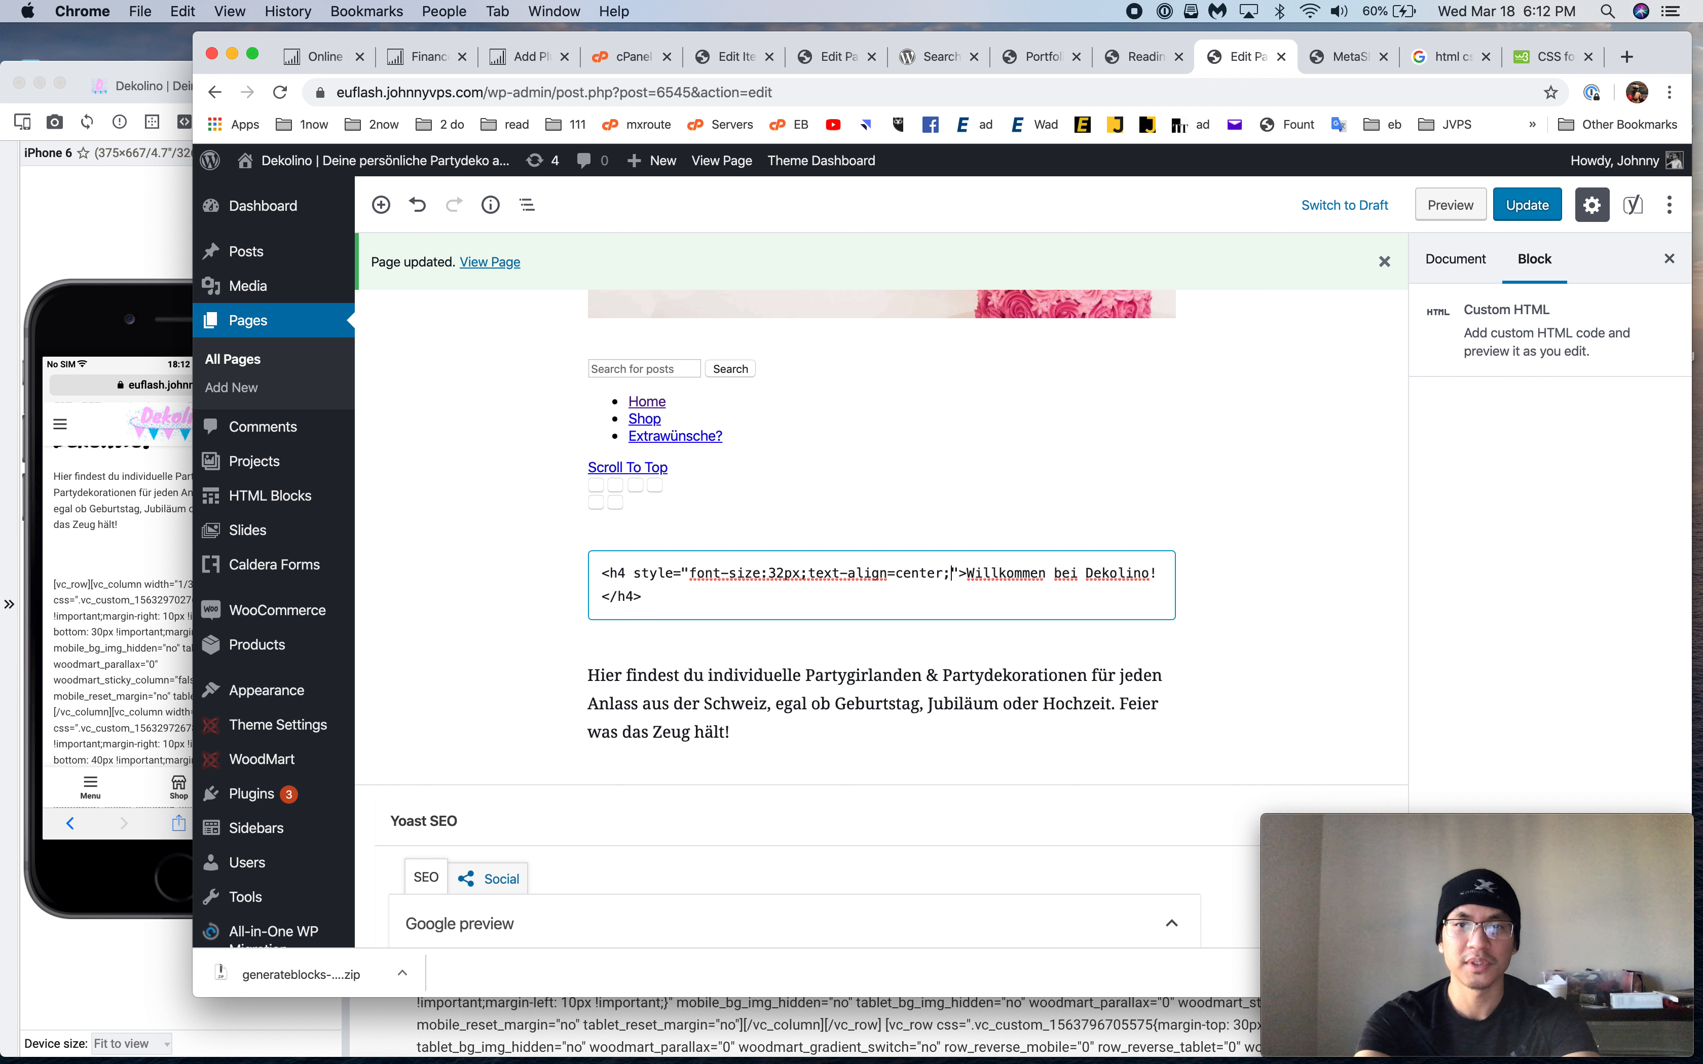
pyautogui.click(1526, 210)
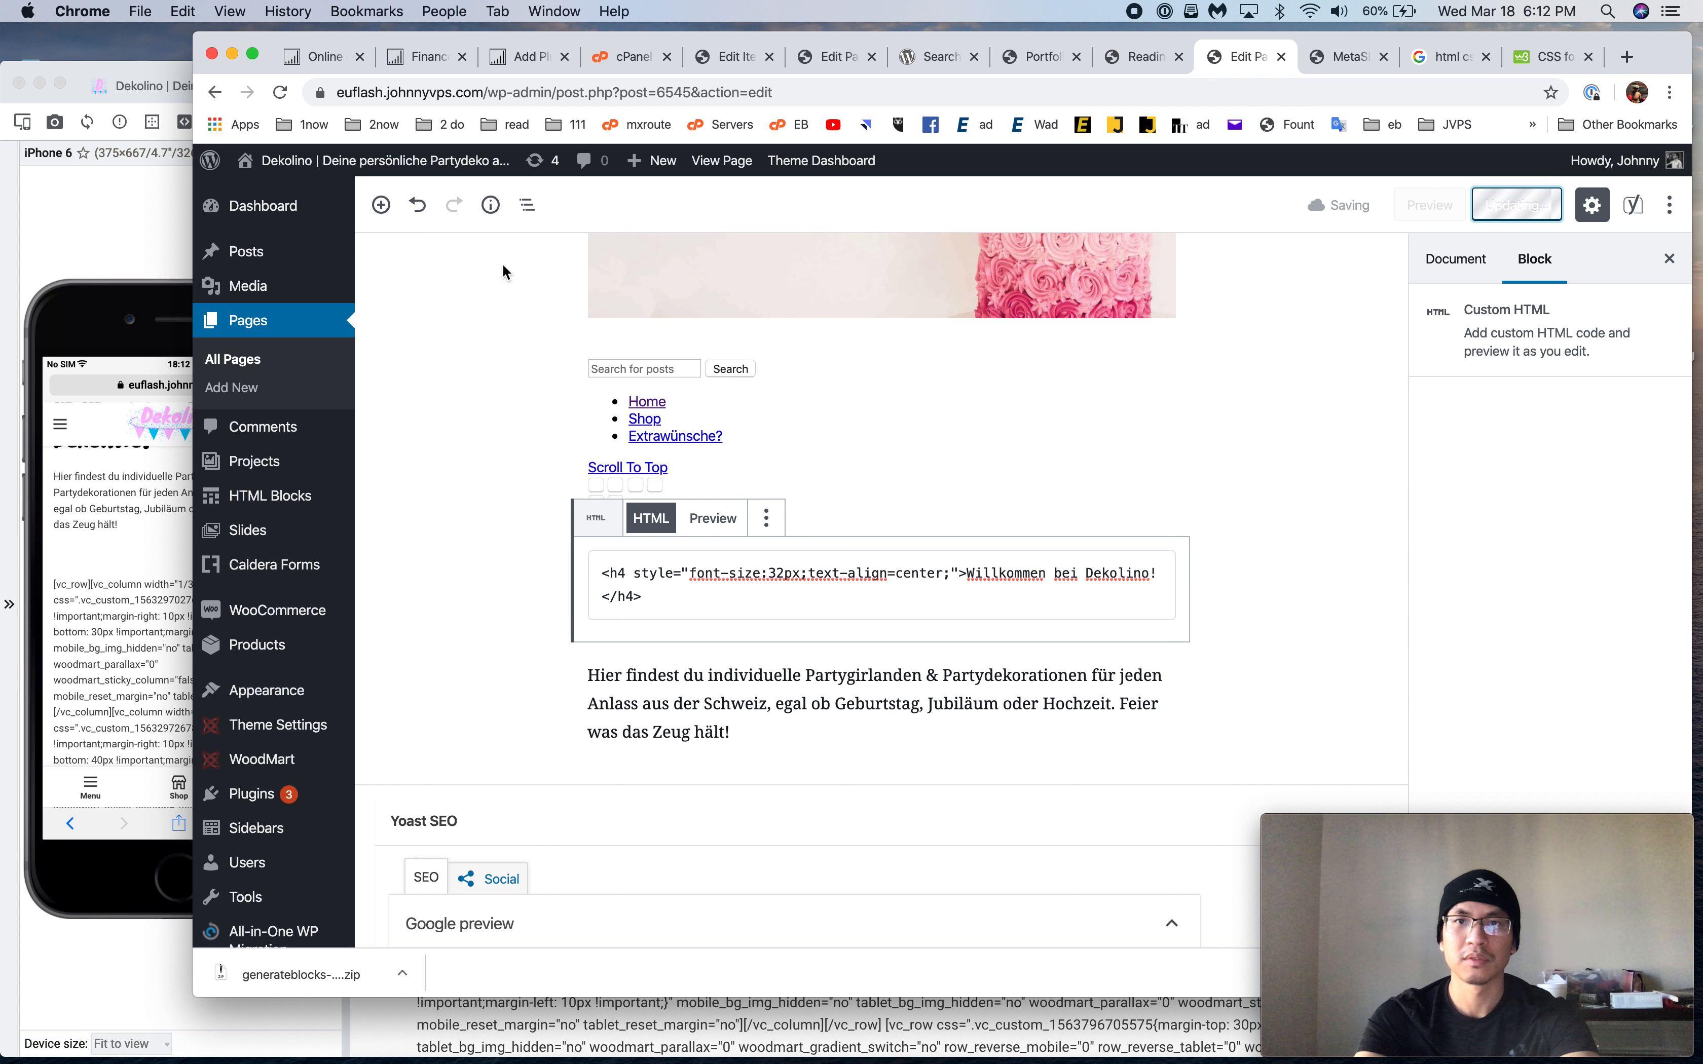
pyautogui.click(145, 297)
pyautogui.press('super+r')
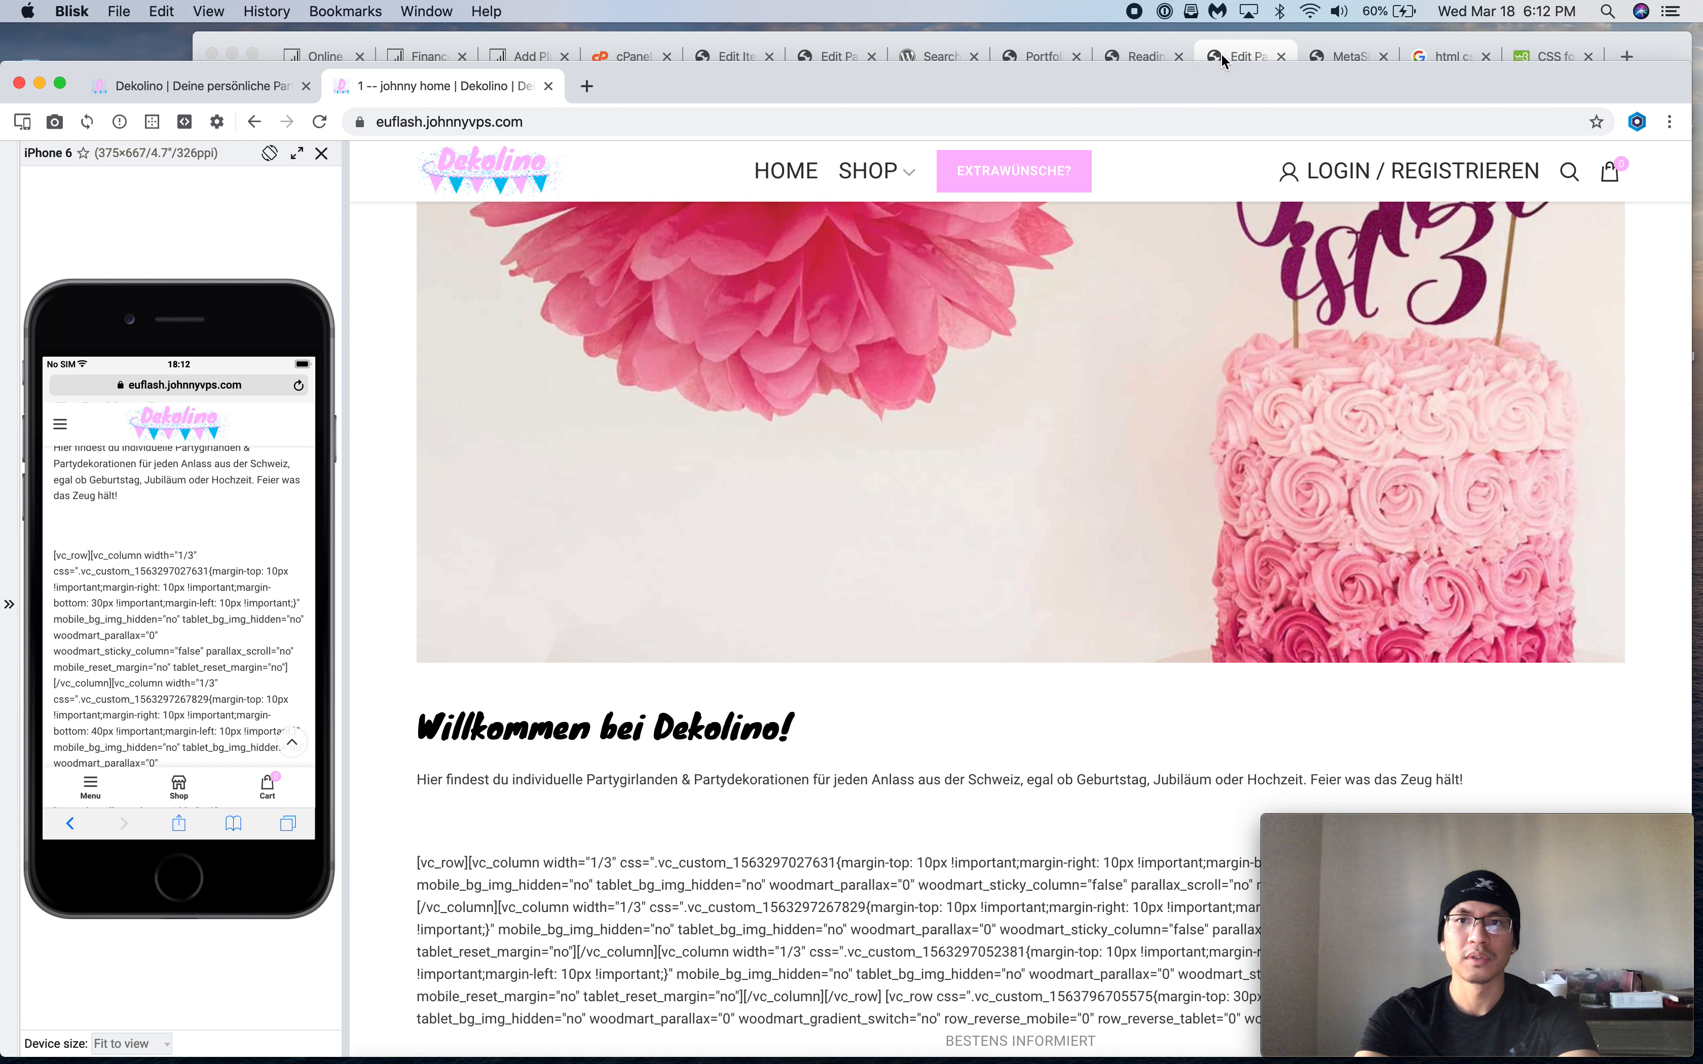
# Retype the semicolon after font-size:32px in the welcome heading's HTML and update the page
pyautogui.click(1222, 54)
pyautogui.click(809, 575)
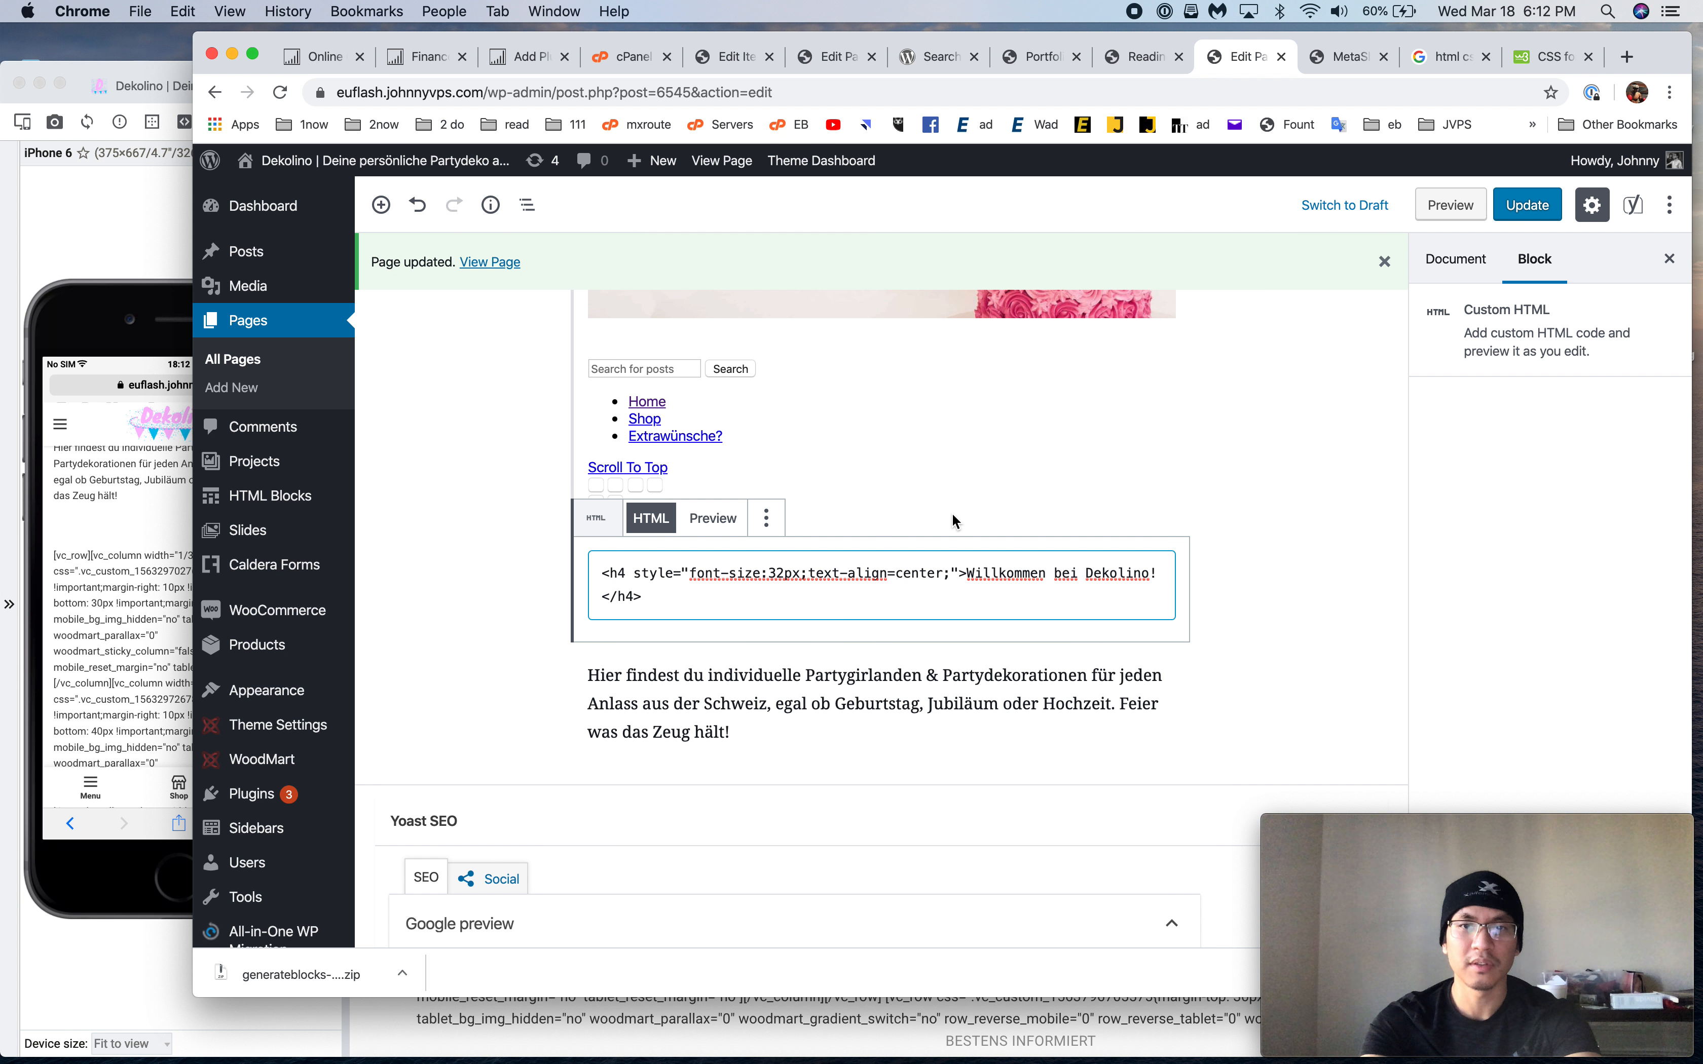
pyautogui.press('BackSpace')
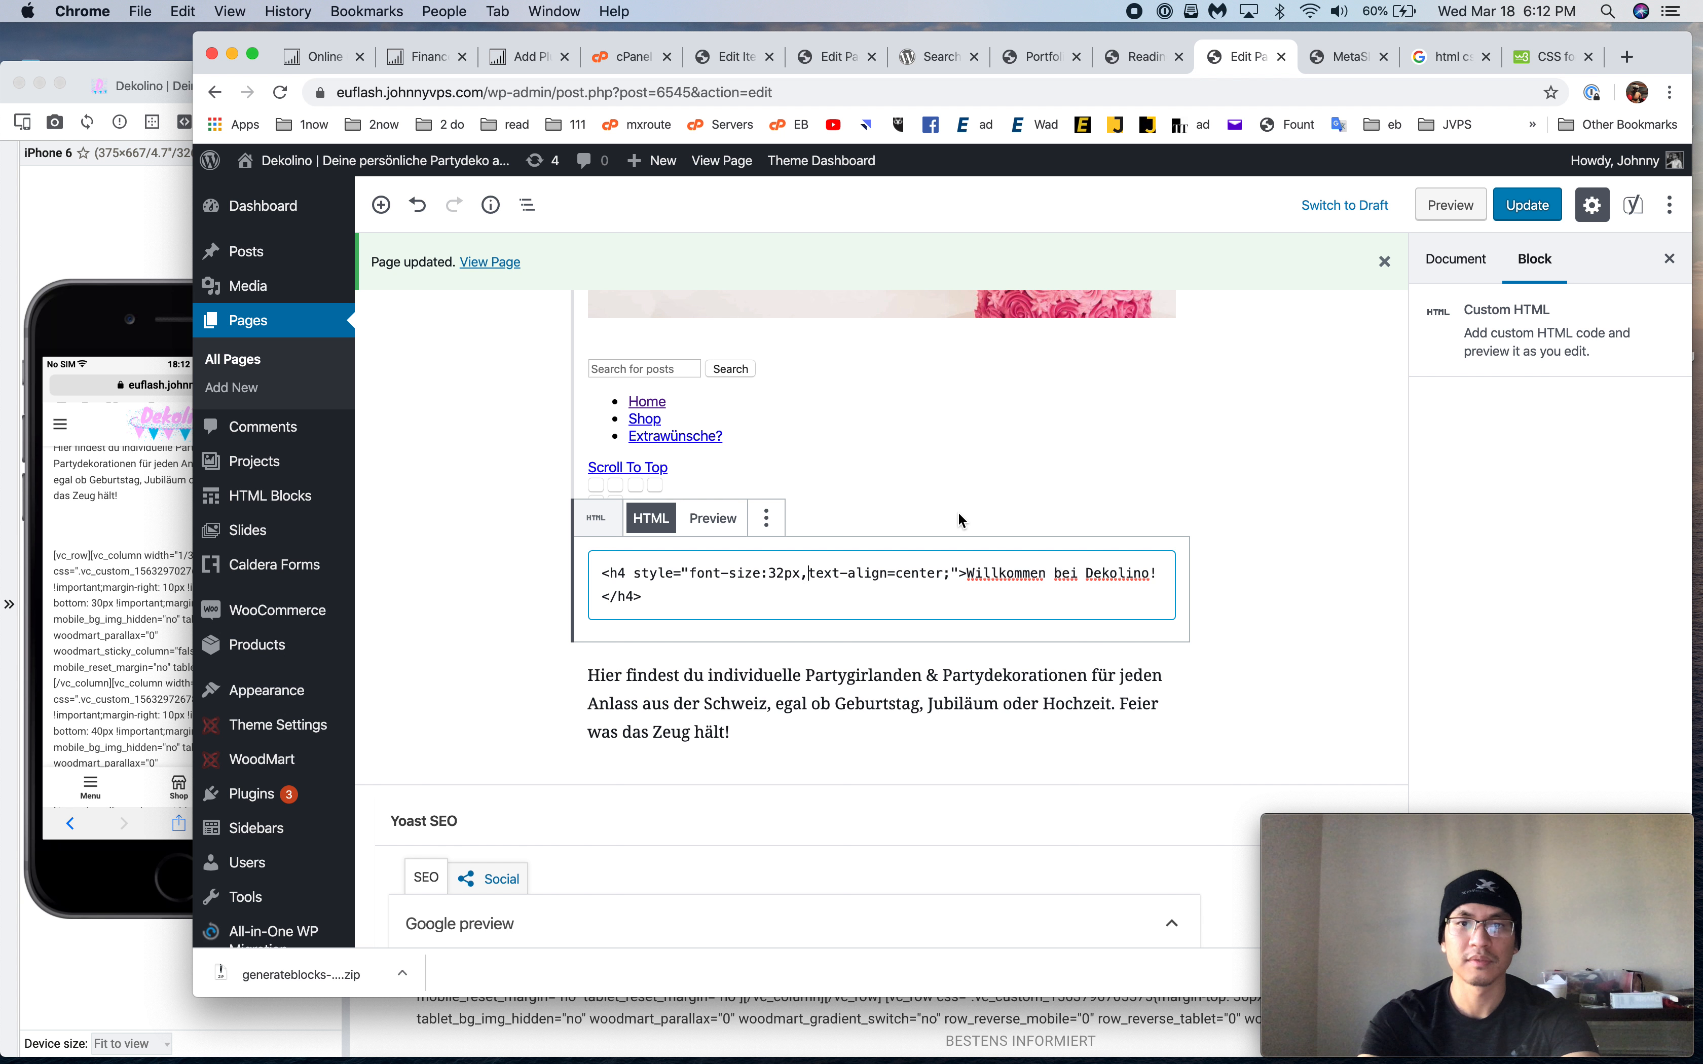
pyautogui.write(';')
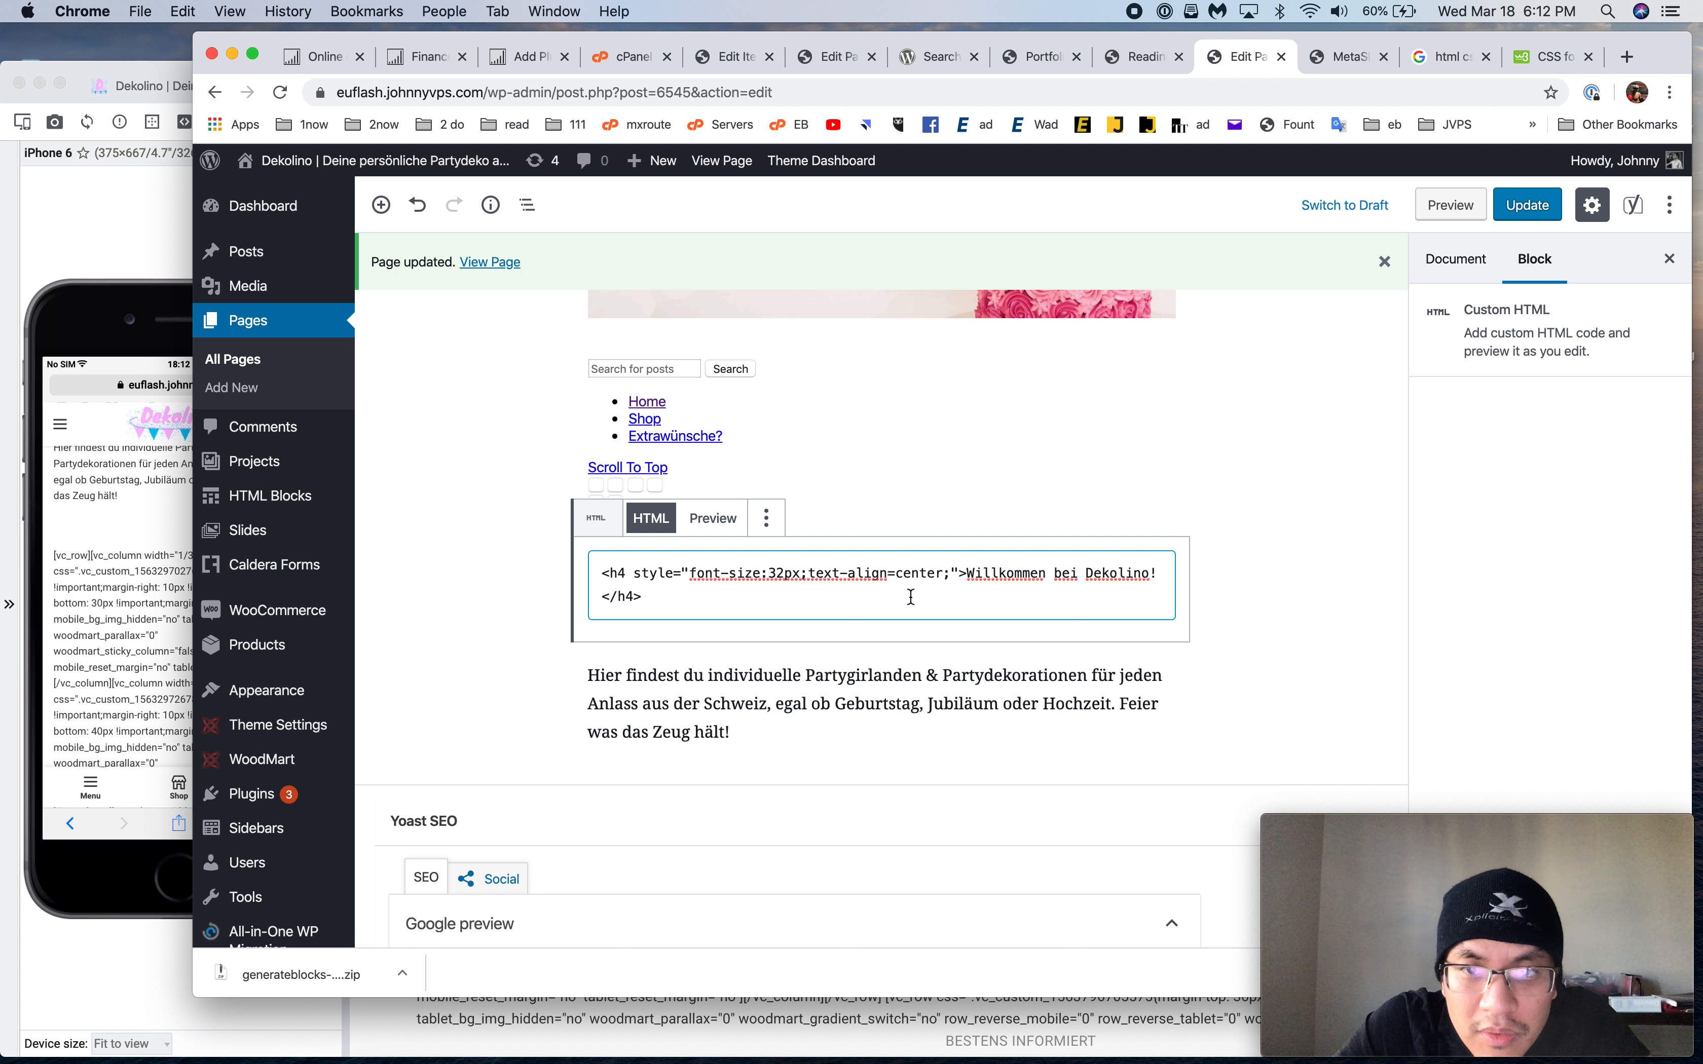
pyautogui.click(1527, 204)
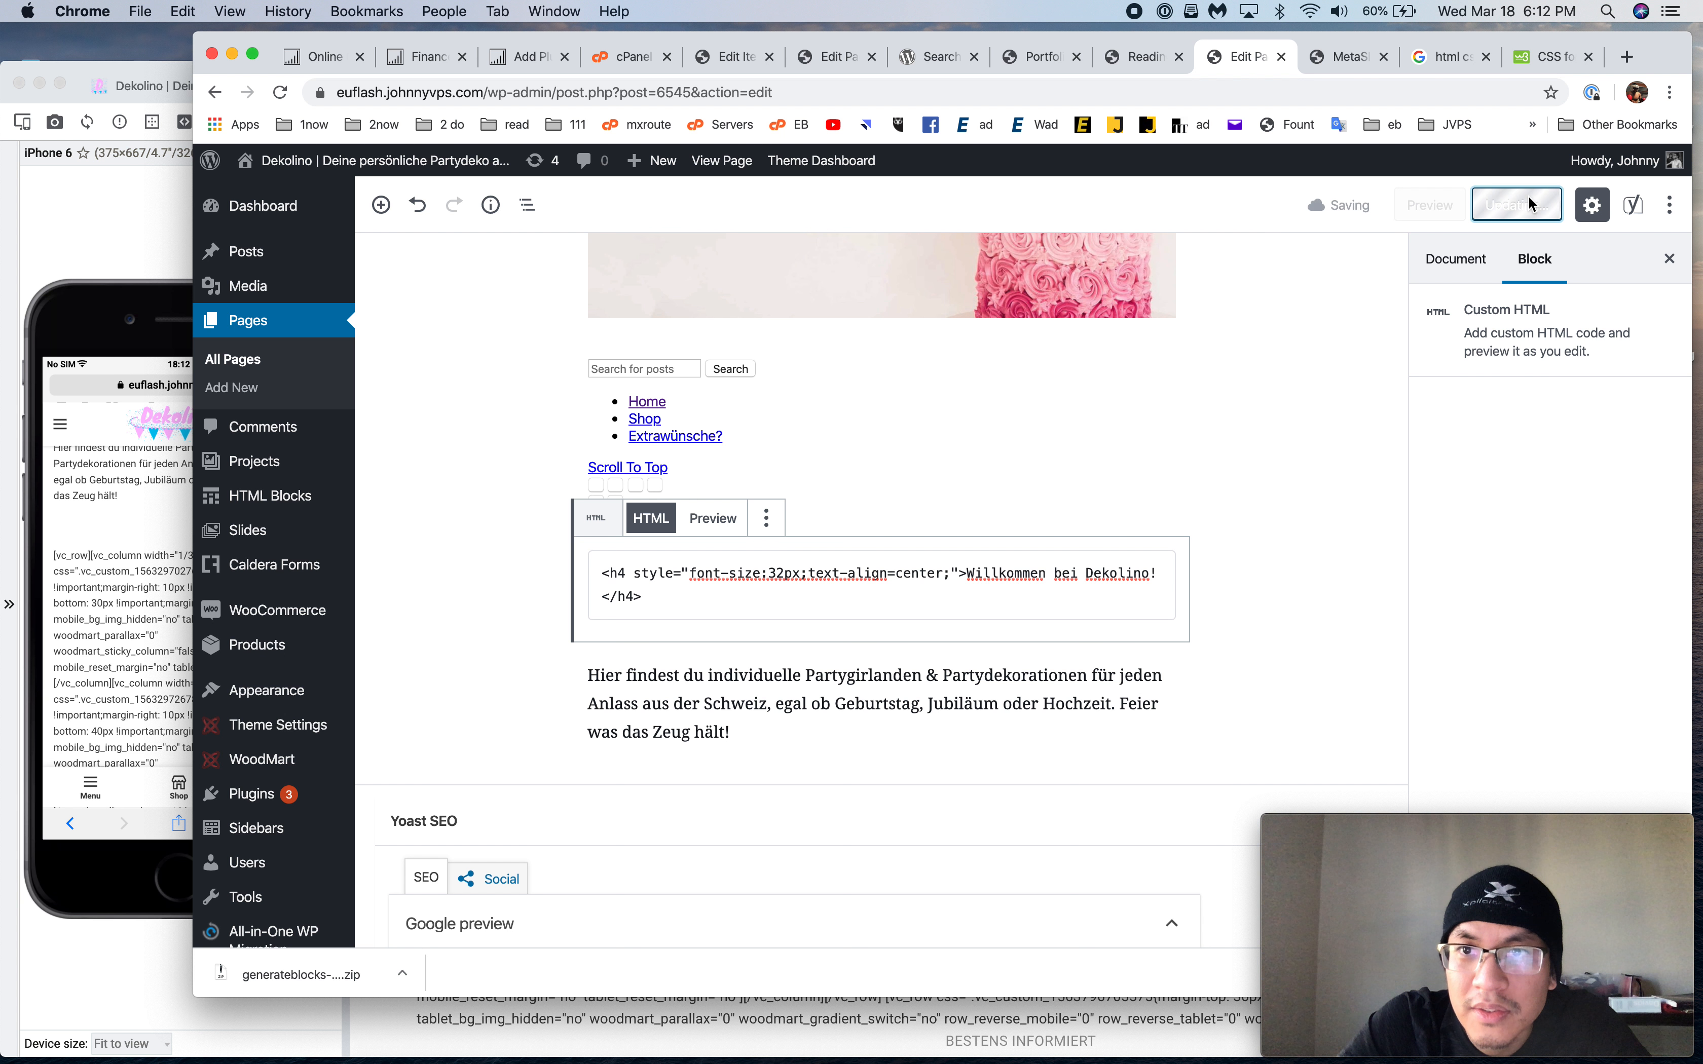
pyautogui.click(1627, 57)
pyautogui.write('Willkommen bei Dekolino! Hier findest du individuelle Partygirlanden & Partydekorationen für jeden Anlass aus der Schweiz, egal ob Geburtstag, Jubiläum oder Hochzeit. Feier was das Zeug hält!')
pyautogui.press('super+w')
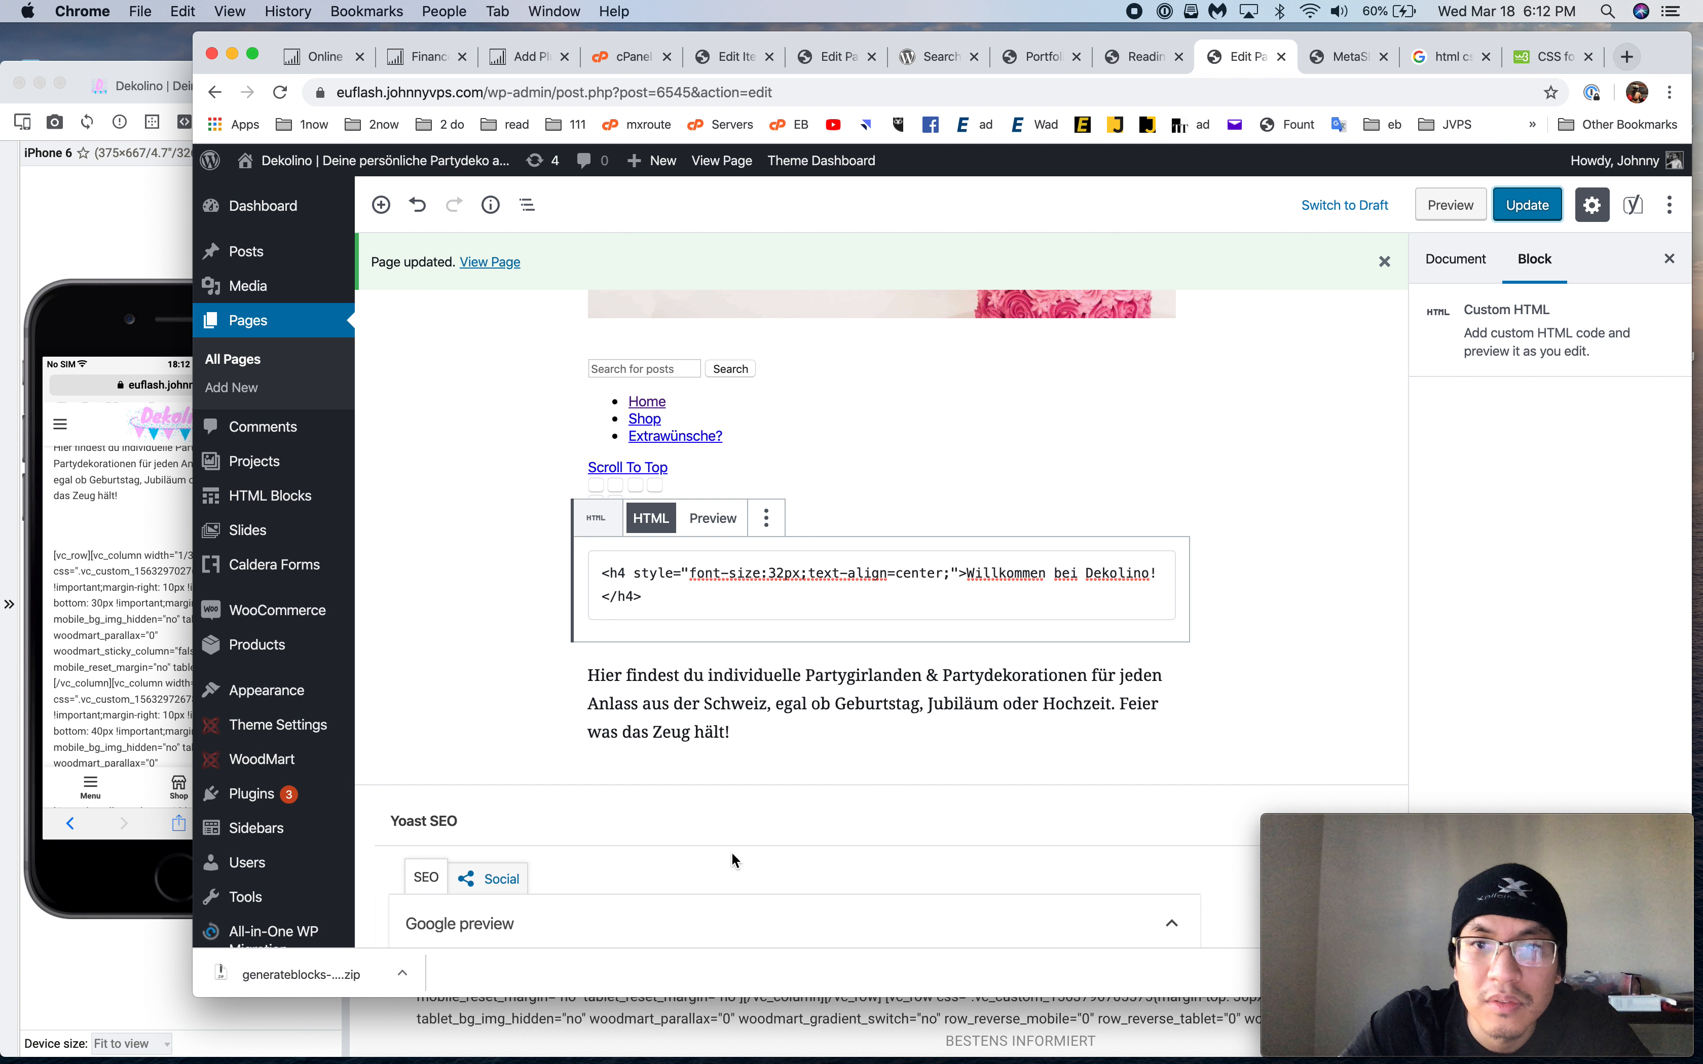
# Update the page again and reload the copy's home page in Blisk to check the welcome heading's alignment
pyautogui.click(880, 608)
pyautogui.click(1521, 209)
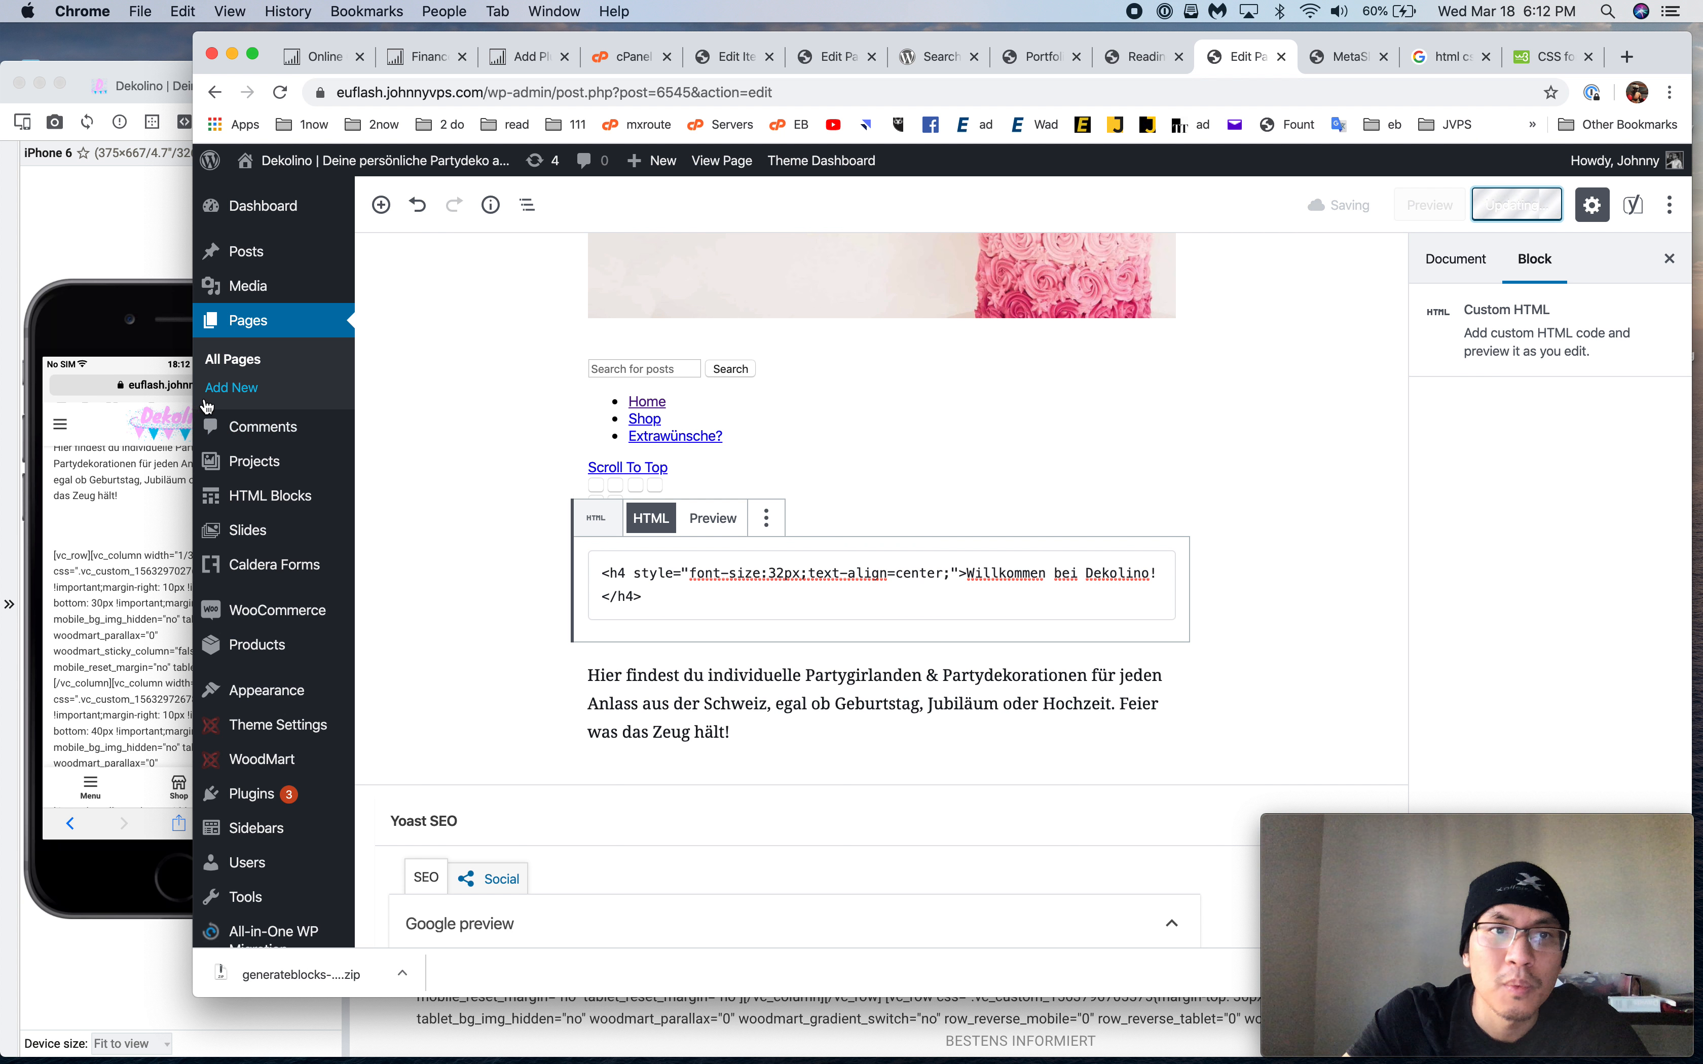
pyautogui.click(181, 408)
pyautogui.press('super+r')
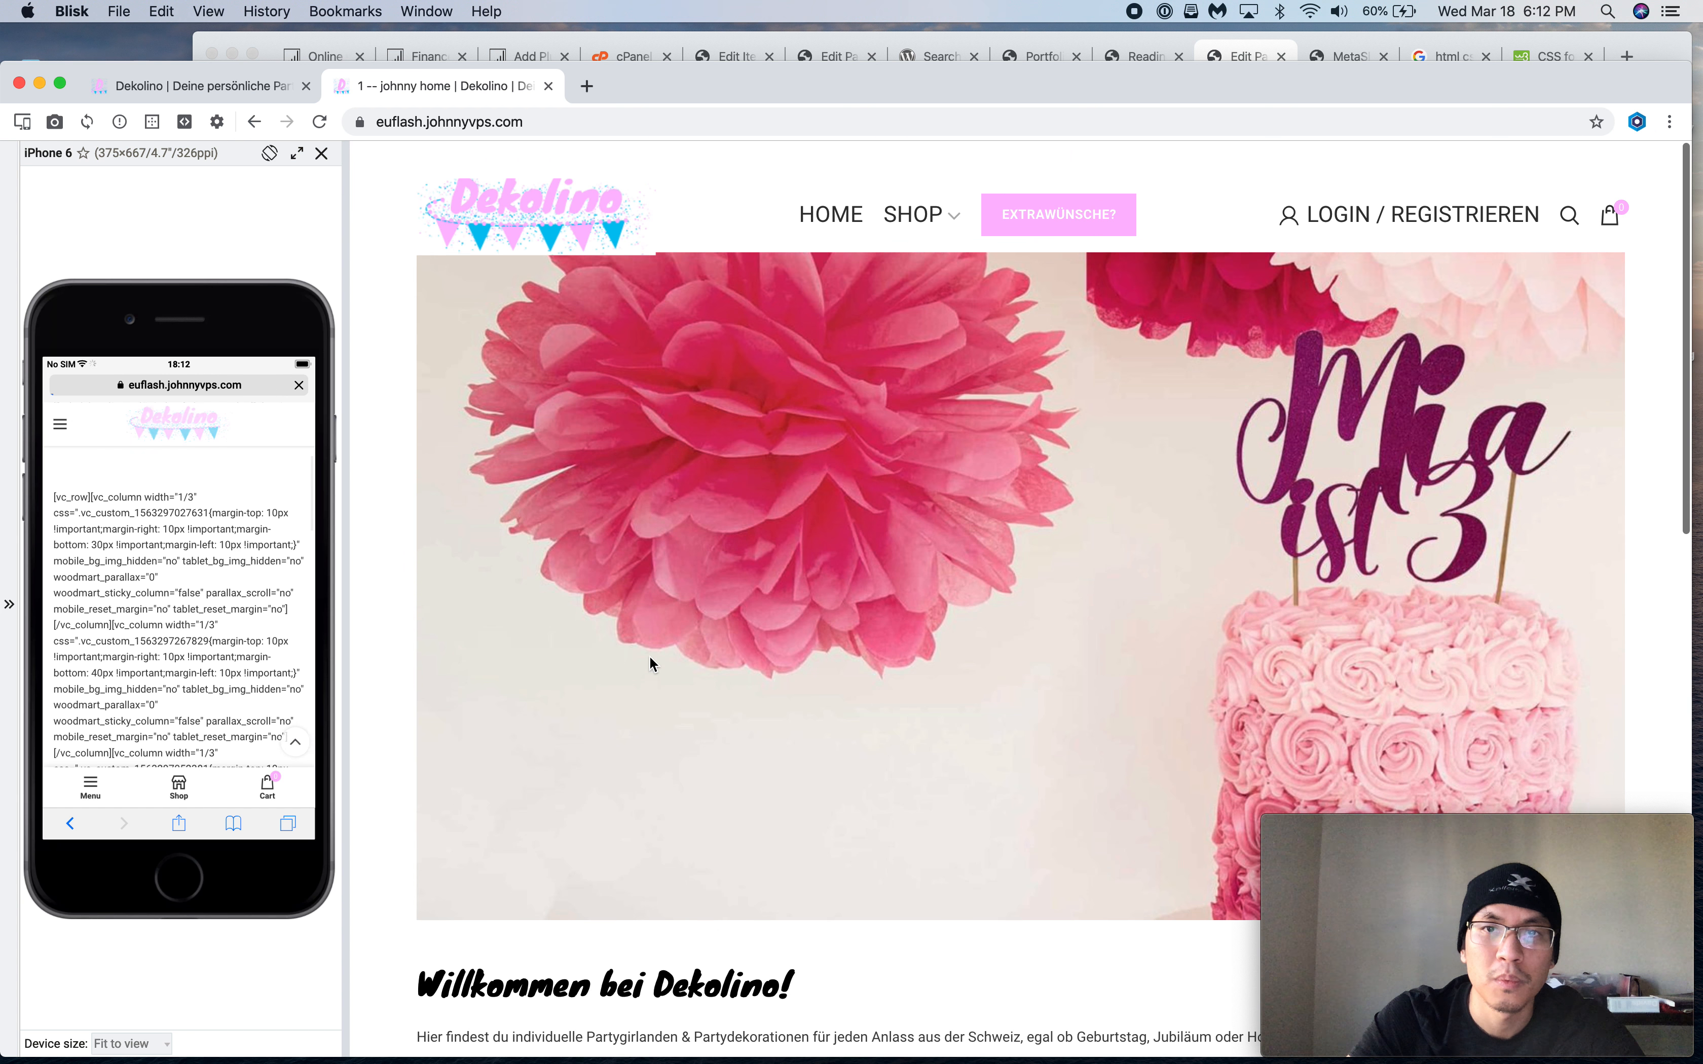
pyautogui.scroll(-8, 649, 655)
# Correct the welcome heading's style to text-align:center in its HTML, update the page, and check the copy's home page
pyautogui.rightClick(606, 428)
pyautogui.click(1020, 39)
pyautogui.click(894, 573)
pyautogui.press('BackSpace')
pyautogui.write(':')
pyautogui.click(1527, 204)
pyautogui.click(72, 511)
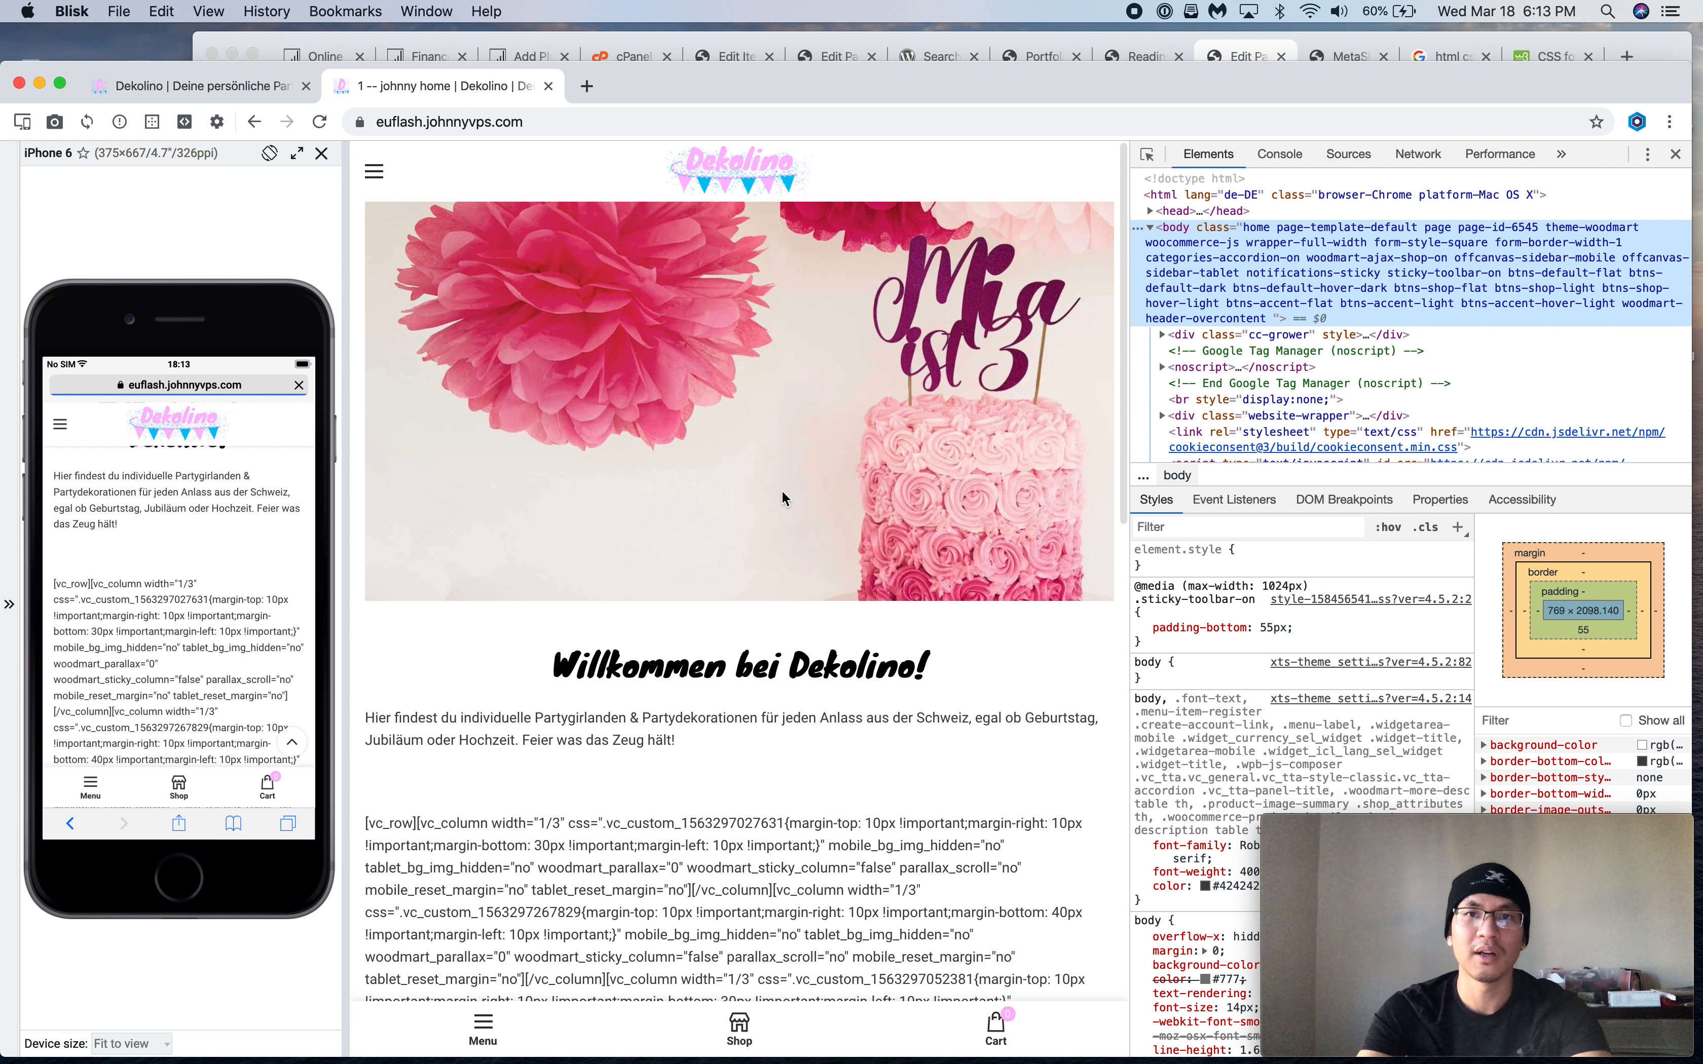
# Preview the welcome heading block in the editor, and close the developer tools on the copy's home page to view it full width
pyautogui.click(1250, 53)
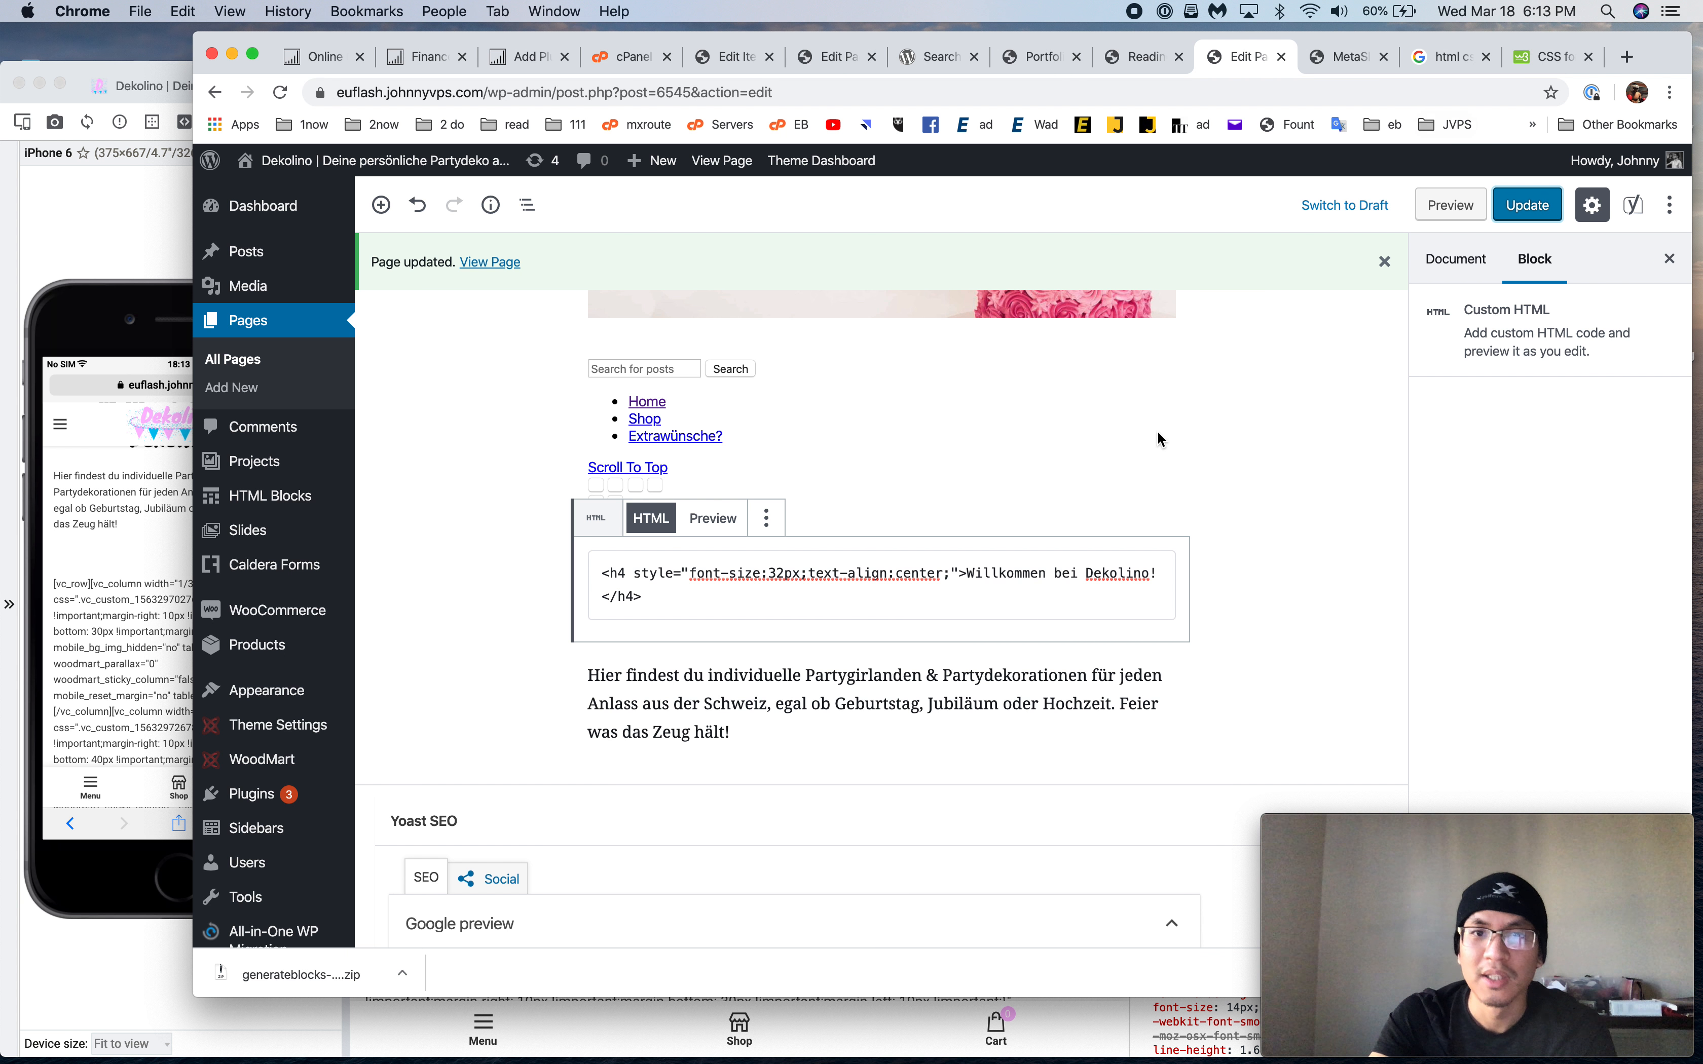
pyautogui.click(744, 528)
pyautogui.click(657, 520)
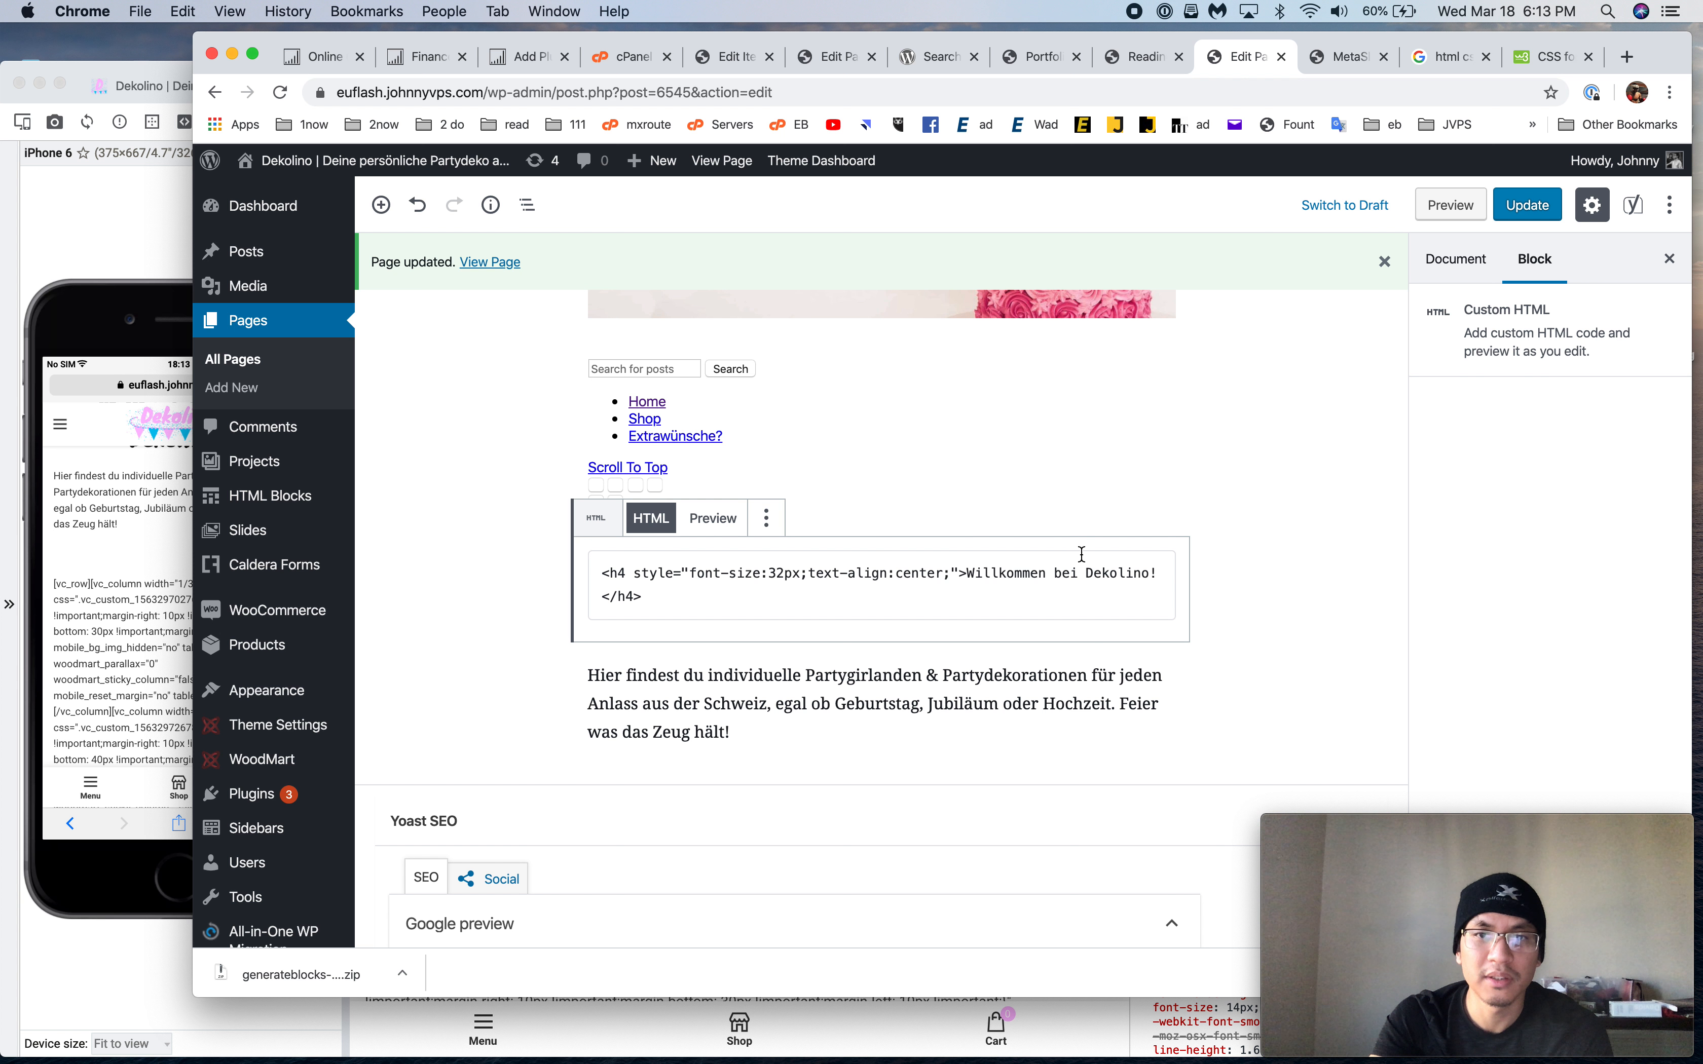
pyautogui.click(739, 523)
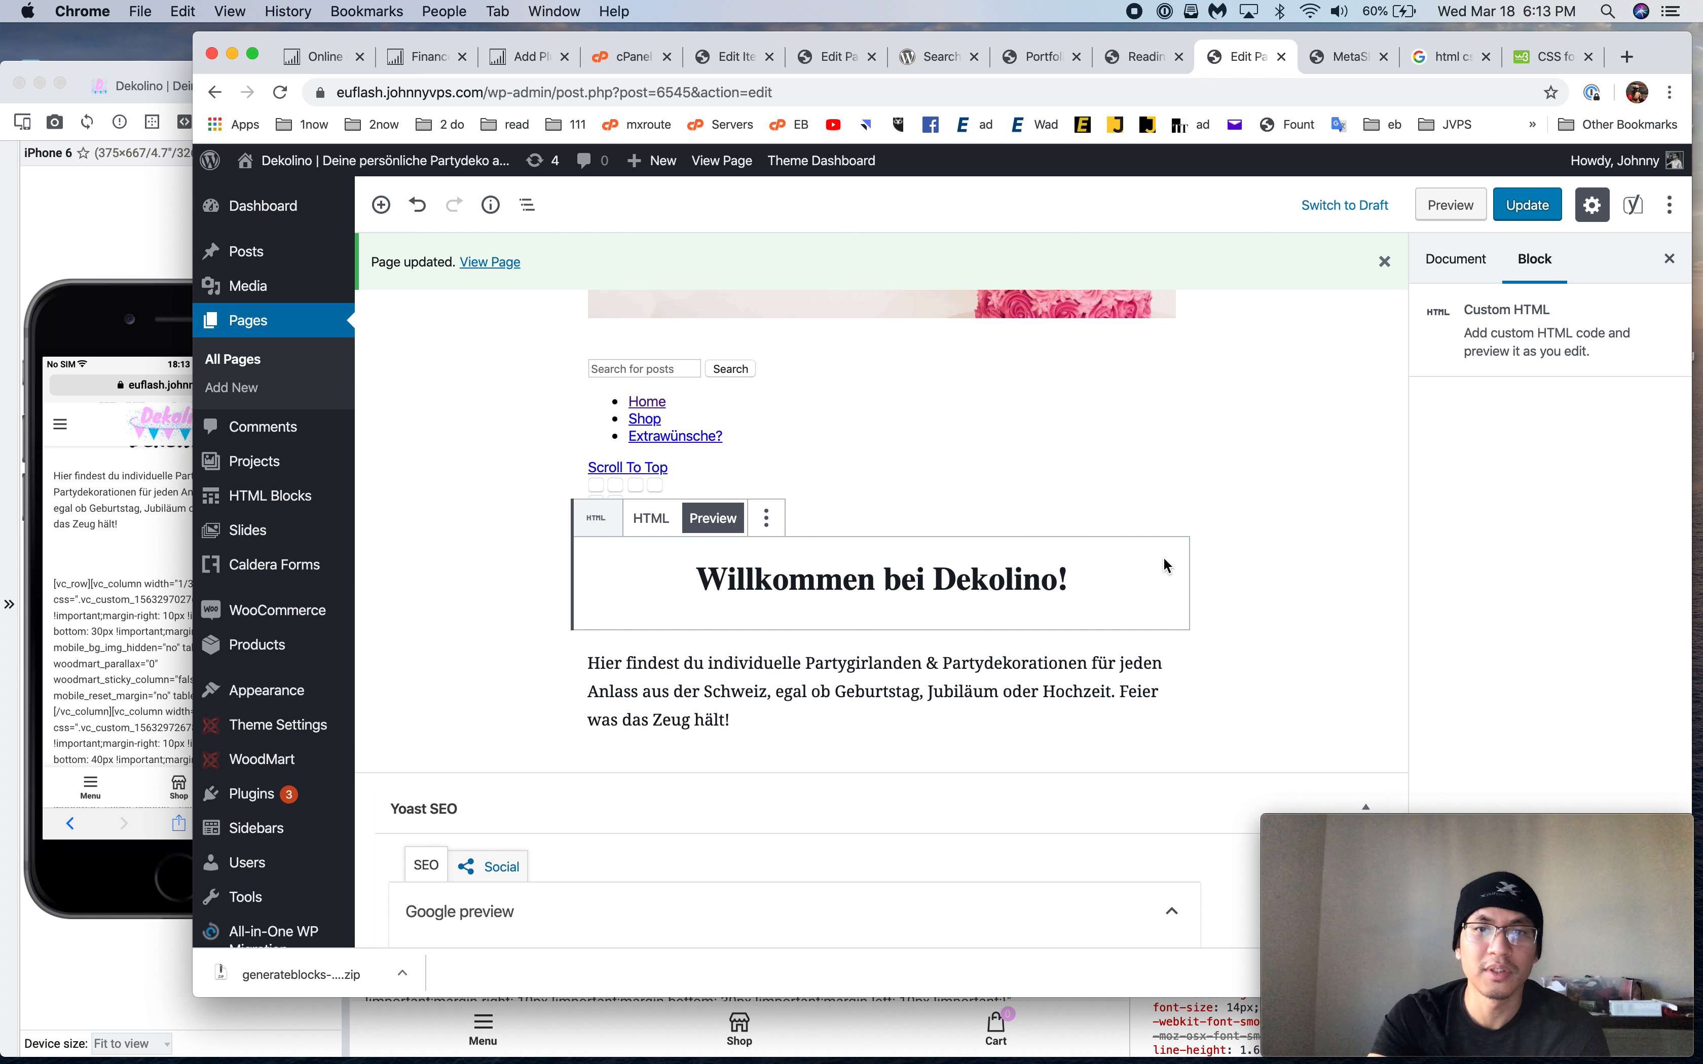
pyautogui.click(167, 473)
pyautogui.click(1675, 154)
pyautogui.scroll(-10, 895, 633)
# Set the welcome paragraph's font size to Medium, update the page, and compare the reloaded copy with the live site
pyautogui.click(1251, 56)
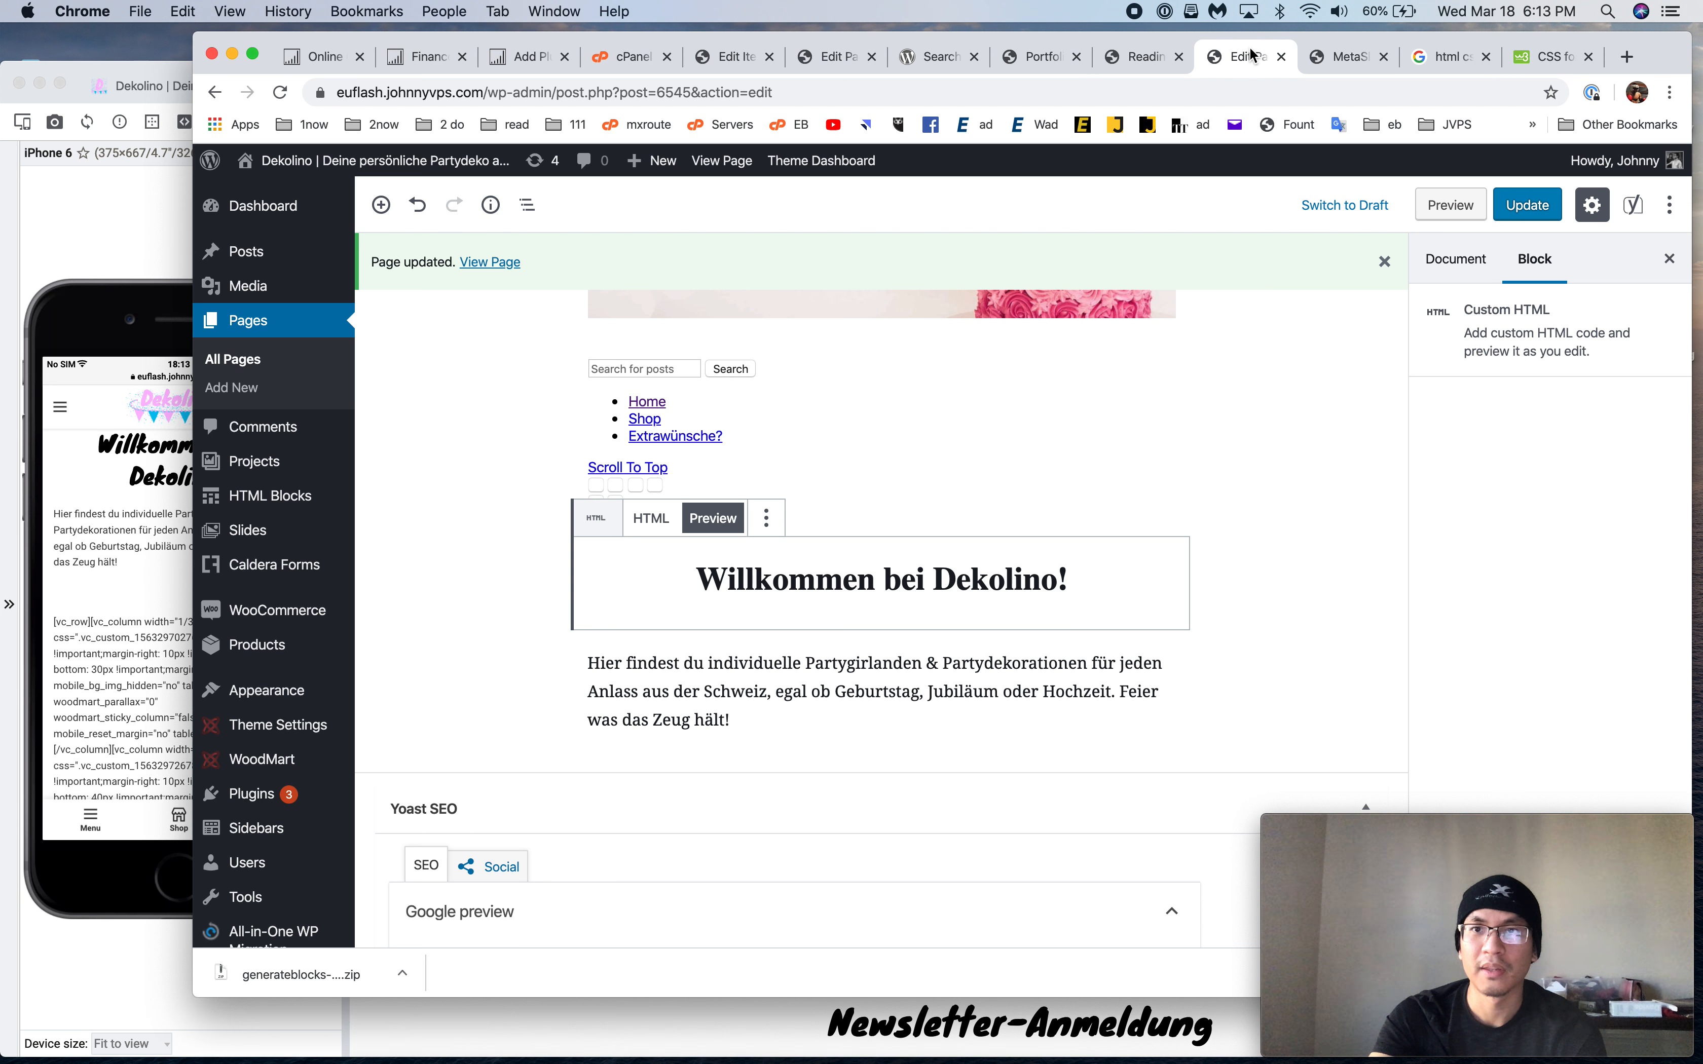
pyautogui.click(763, 680)
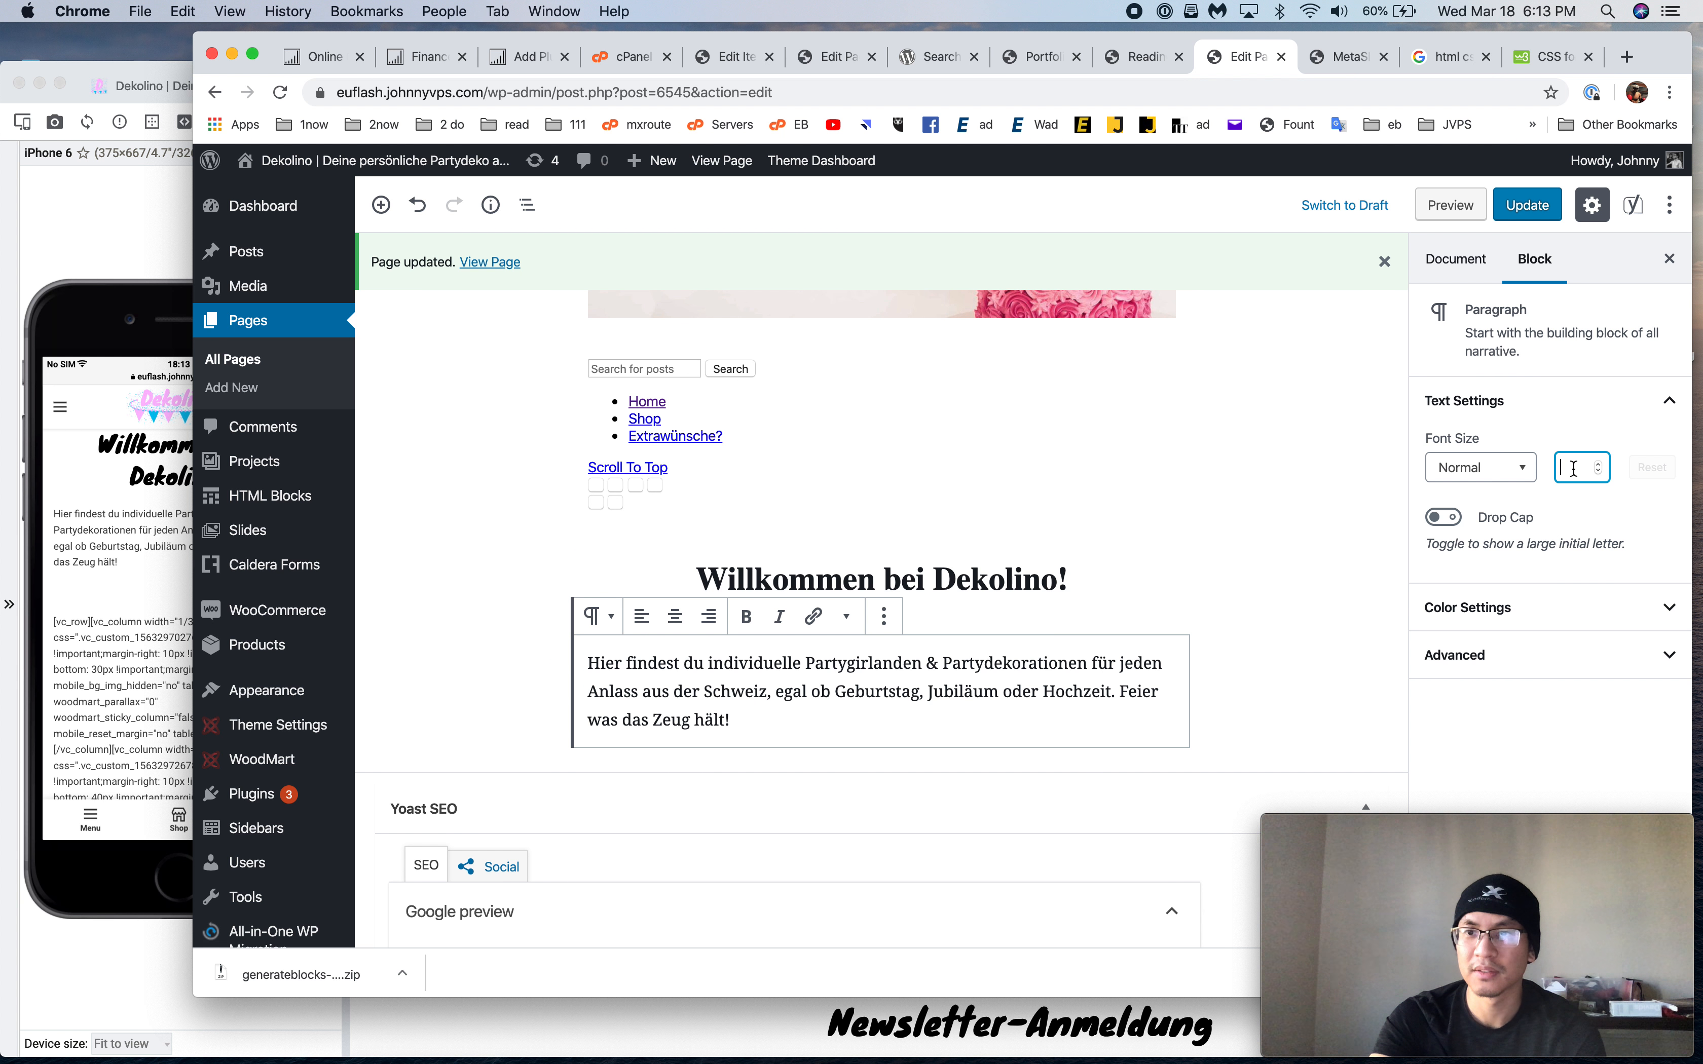
pyautogui.click(1512, 468)
pyautogui.click(1482, 588)
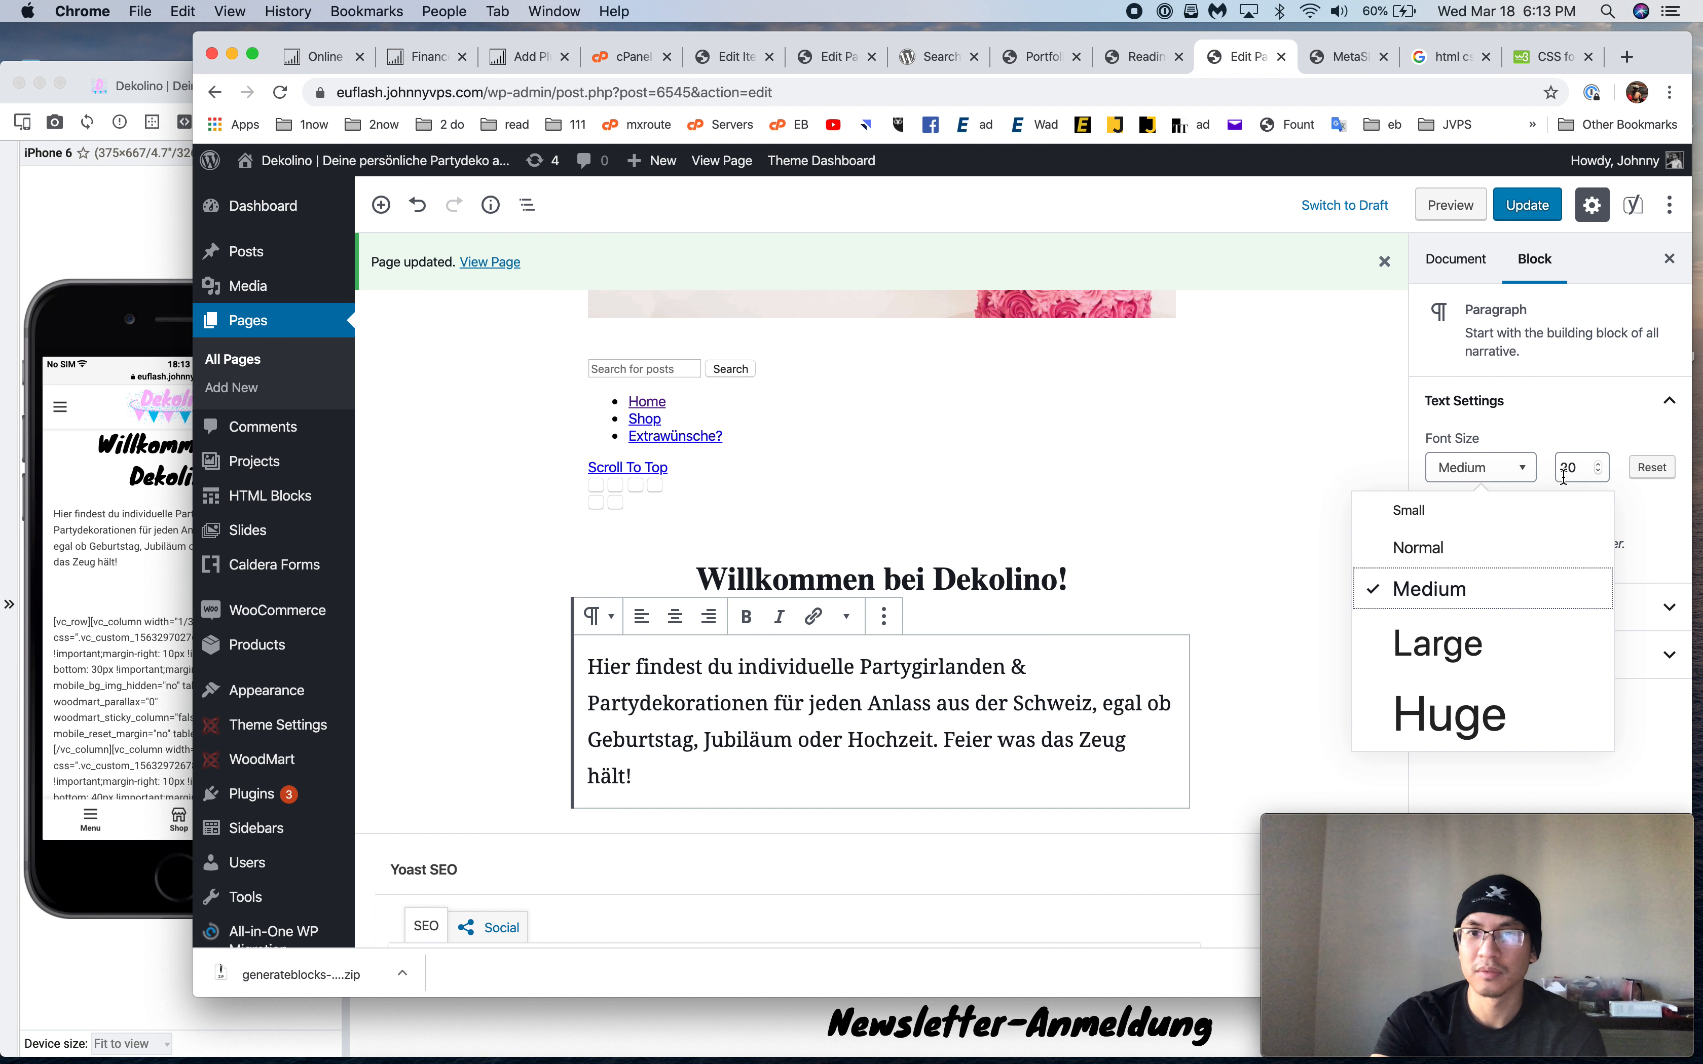
pyautogui.click(1527, 205)
pyautogui.click(112, 219)
pyautogui.press('super+r')
pyautogui.click(281, 101)
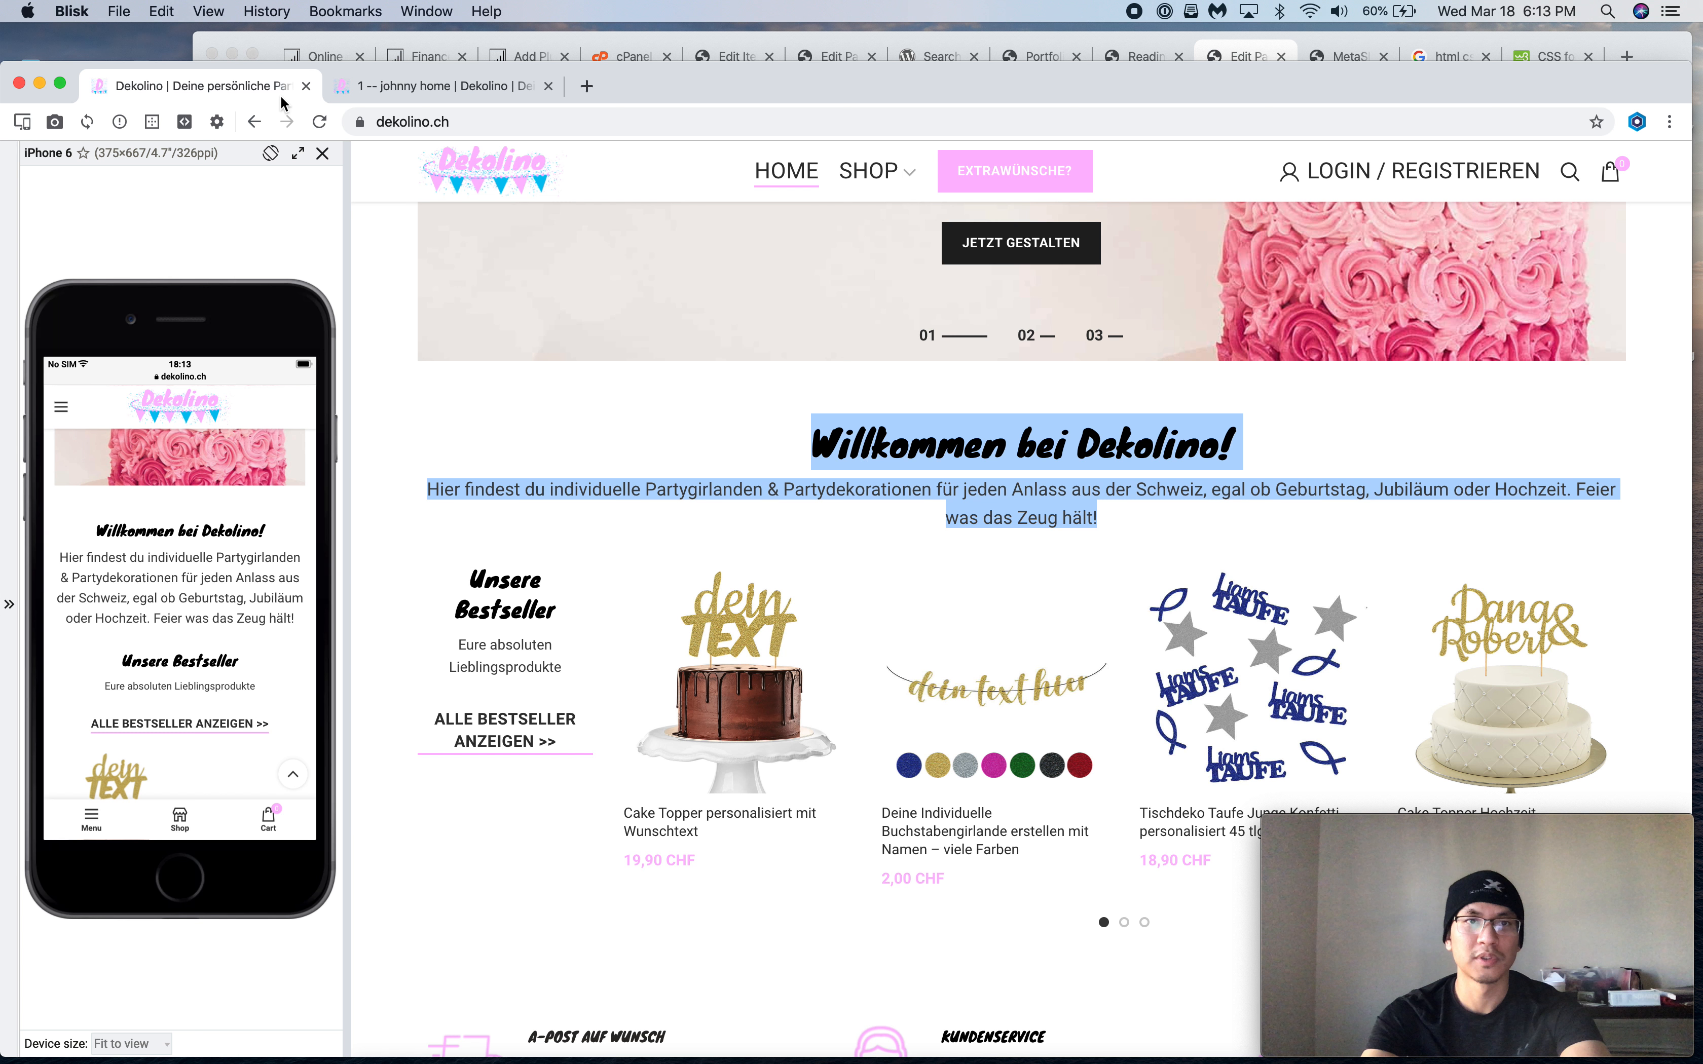
pyautogui.click(419, 101)
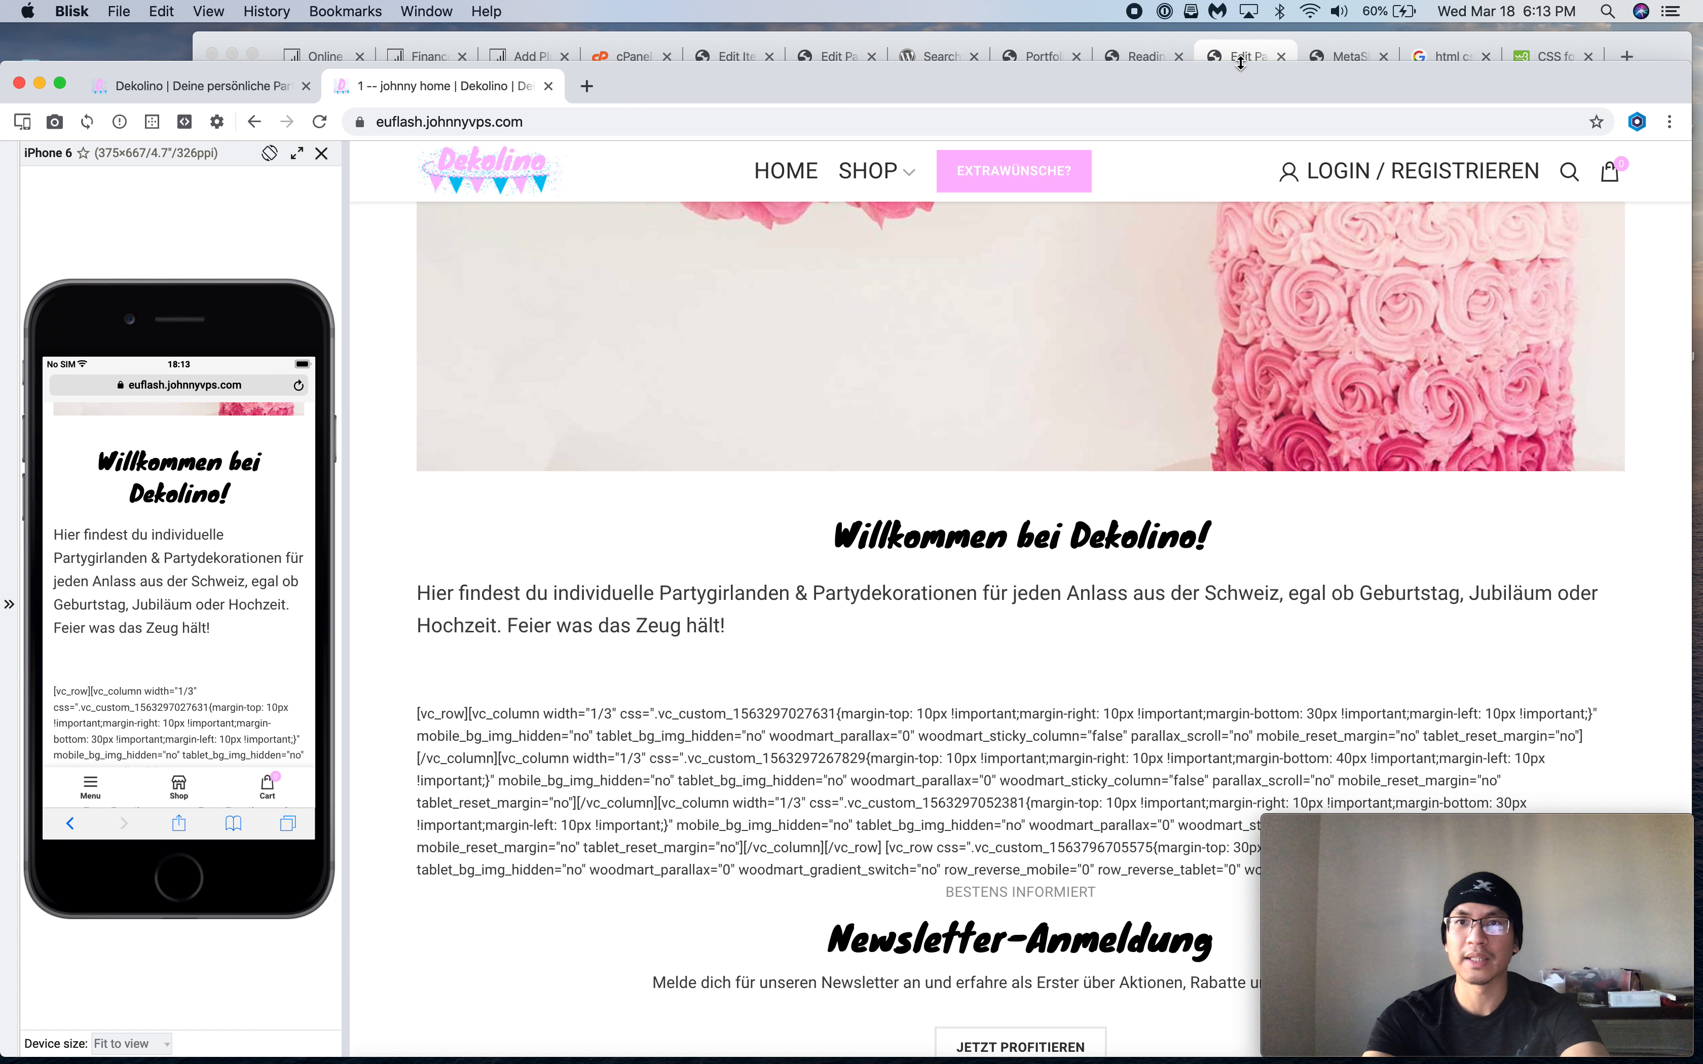
# Set the welcome paragraph's font size to 18, update the page, and reload the copy's home page in Blisk
pyautogui.click(1257, 58)
pyautogui.doubleClick(1565, 466)
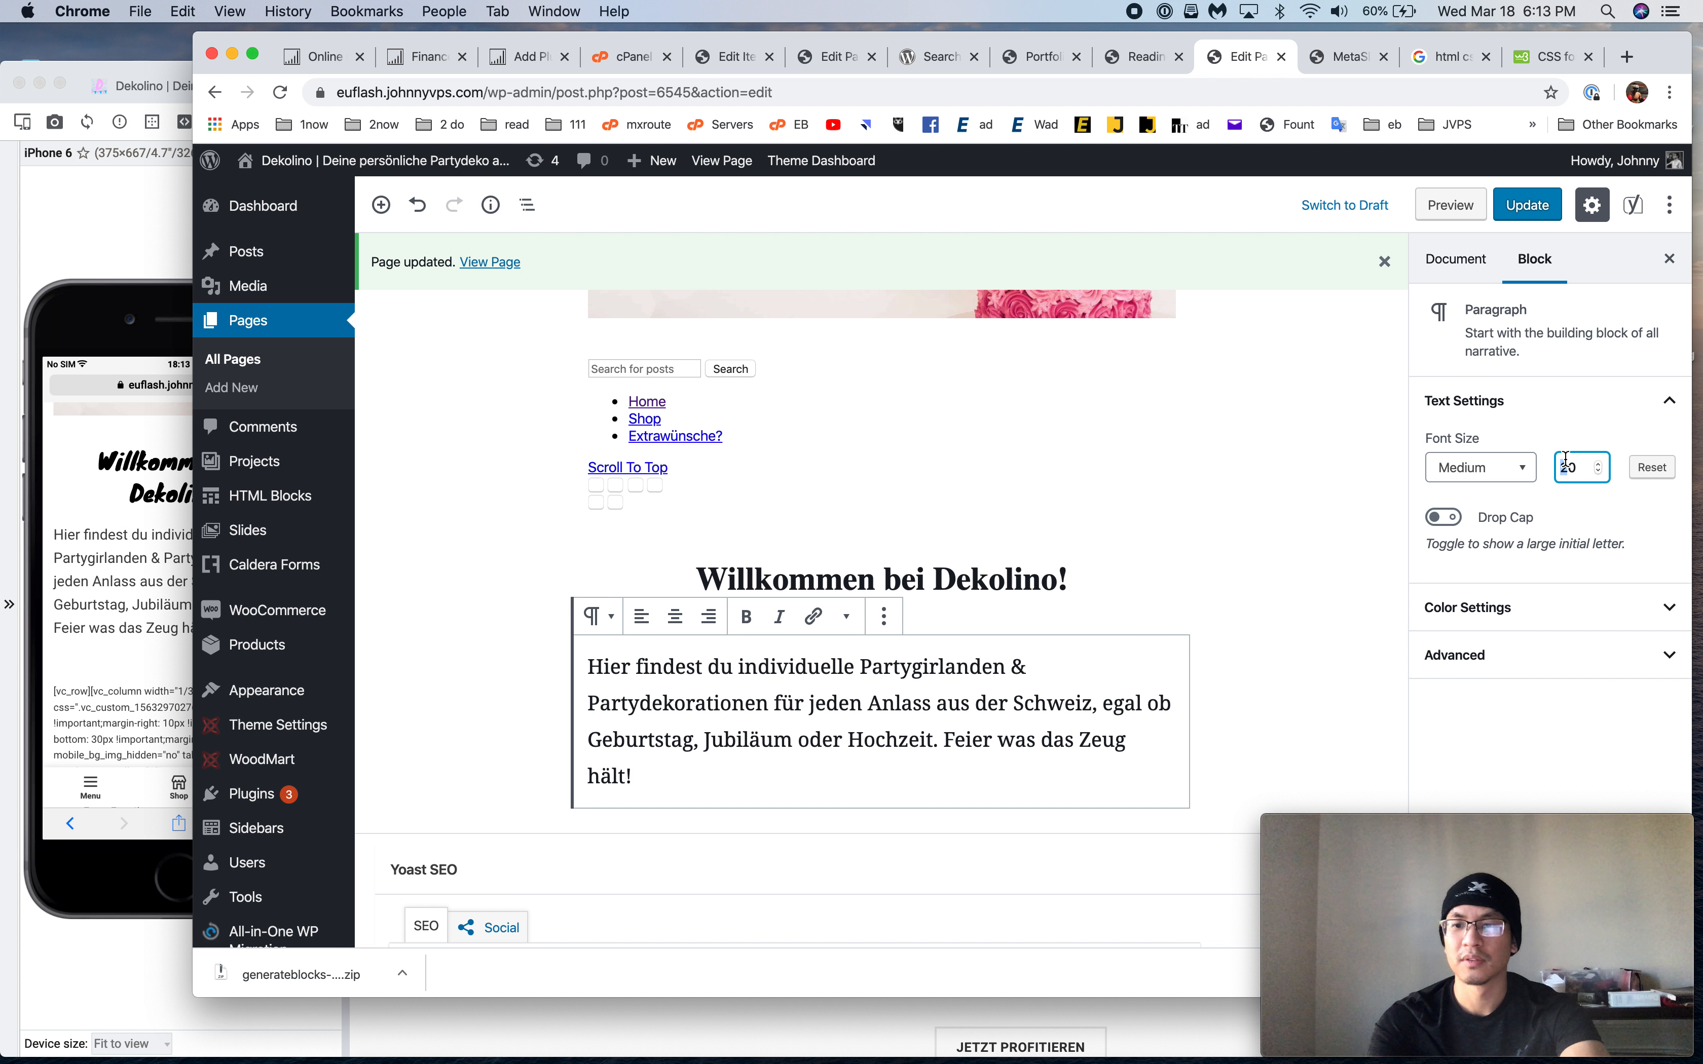
pyautogui.write('18')
pyautogui.click(1527, 205)
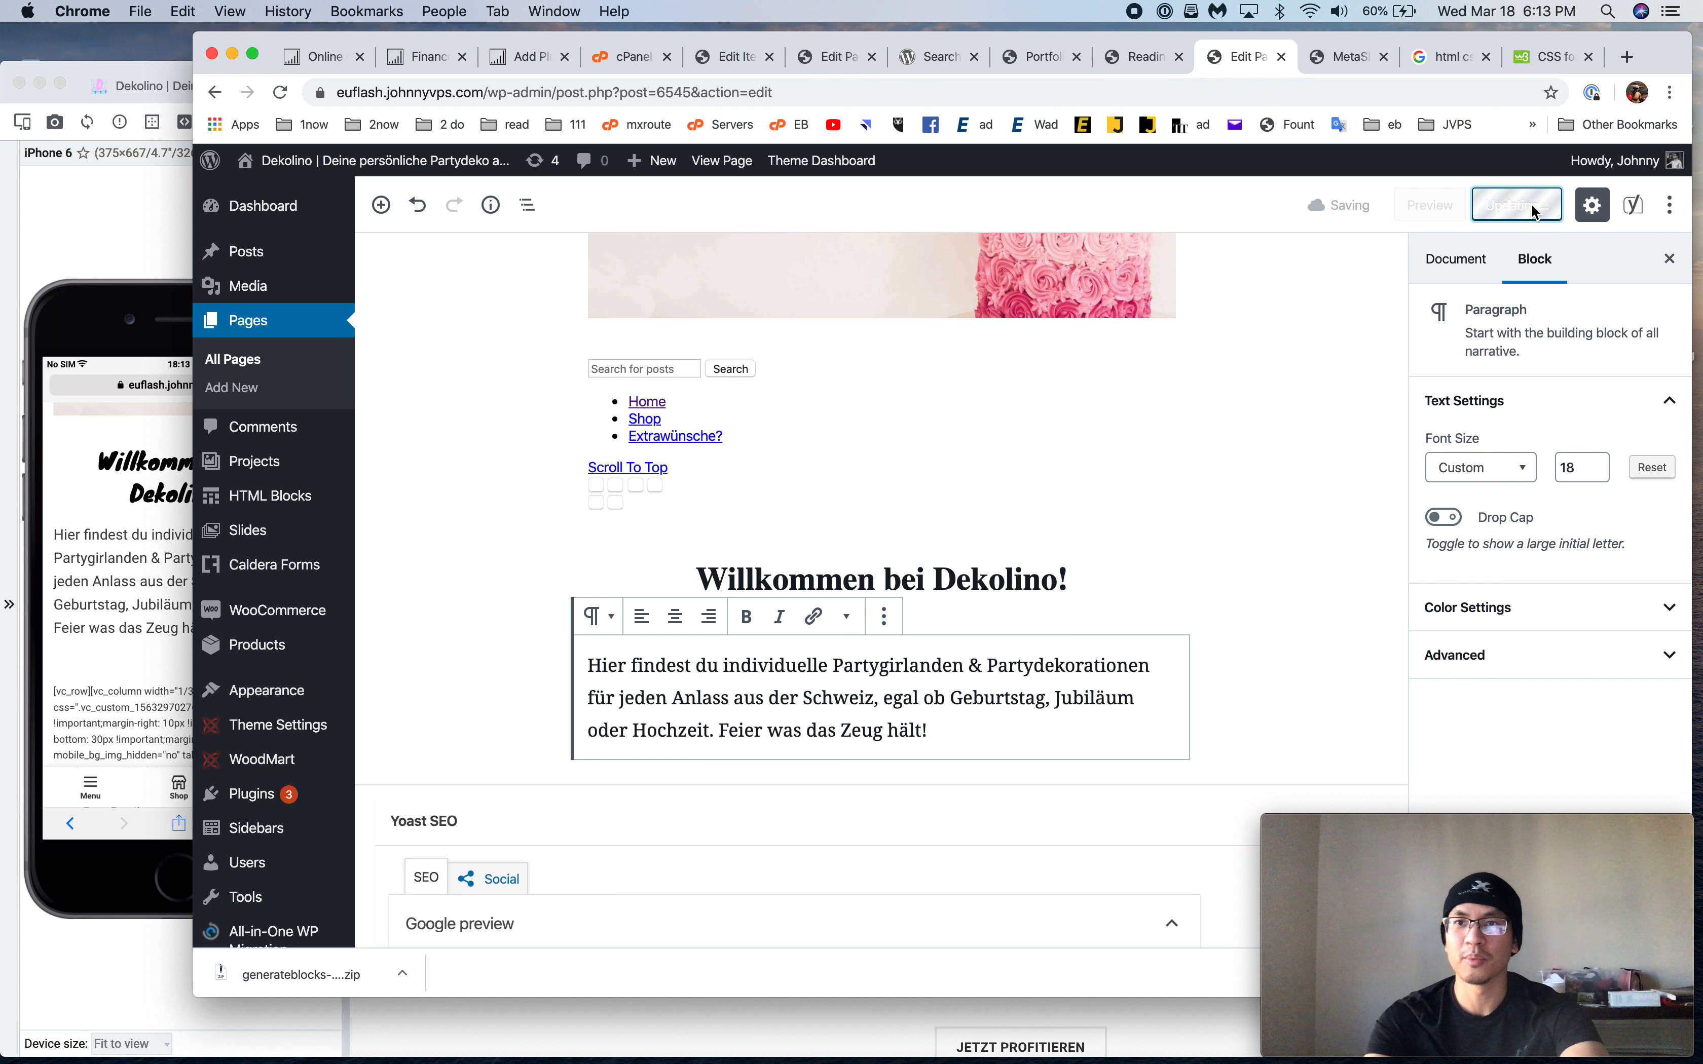
pyautogui.click(38, 207)
pyautogui.press('super+r')
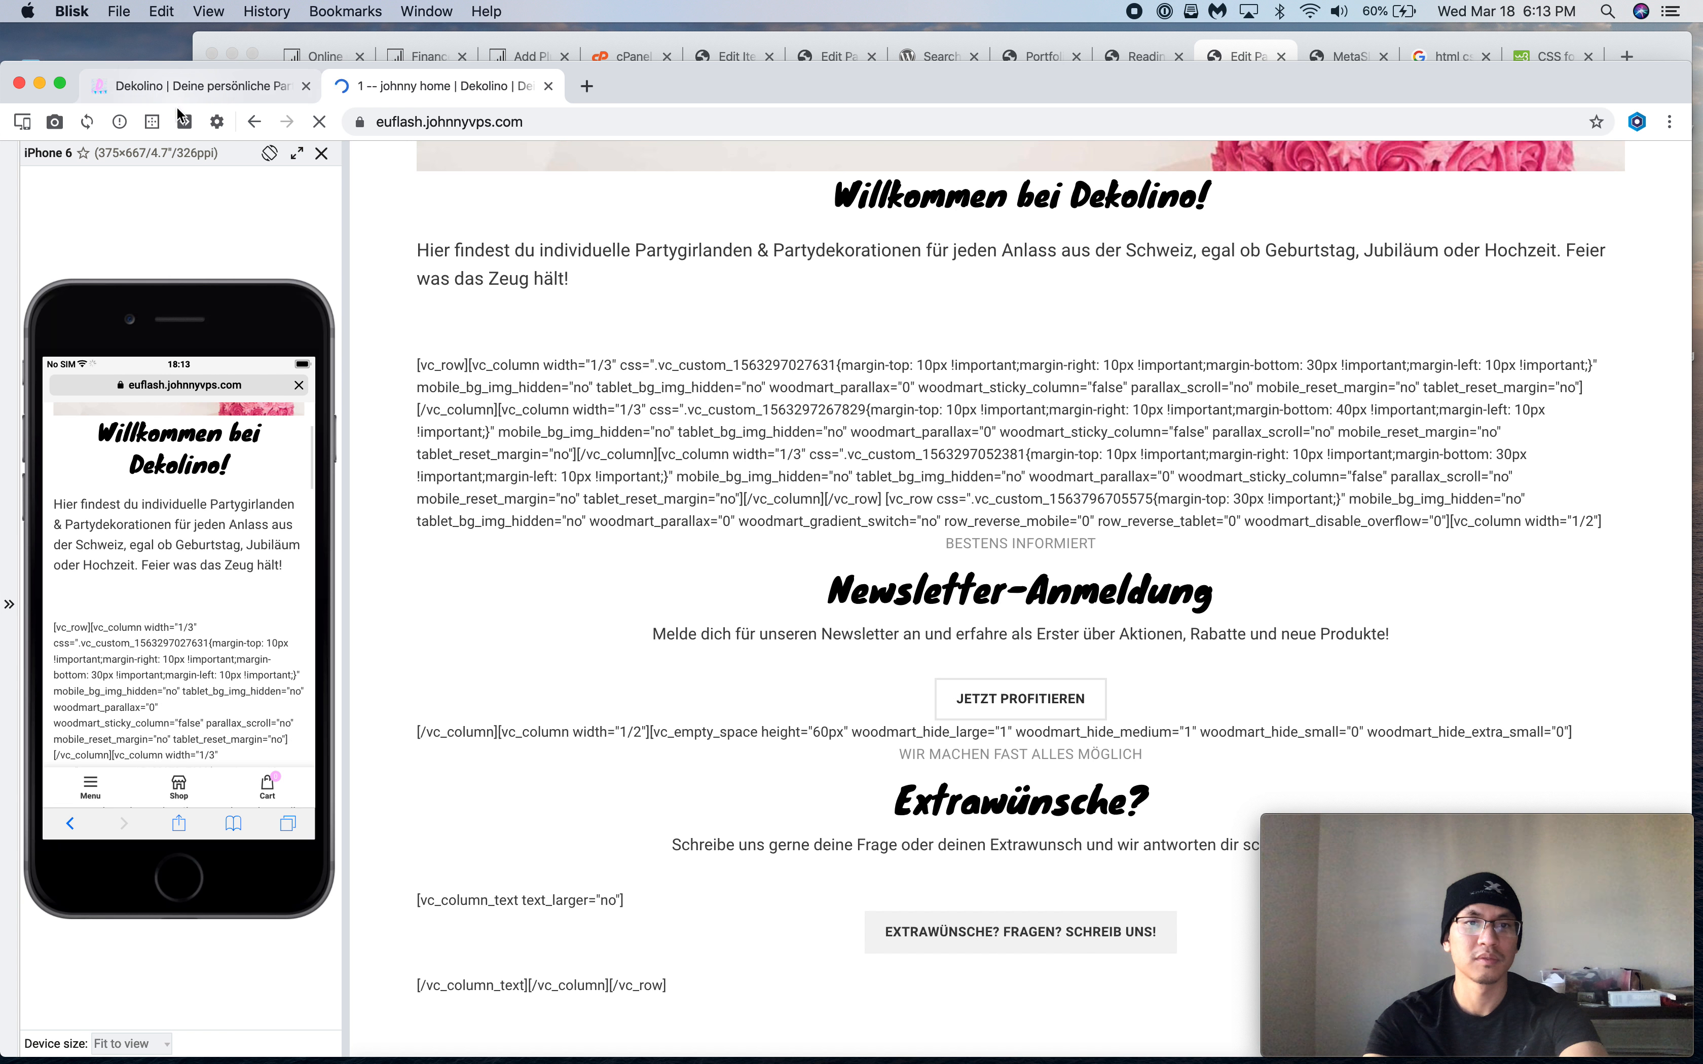
# Compare the welcome paragraph's size, alignment and margins on the live site with the copy, and return to the page editor
pyautogui.click(214, 85)
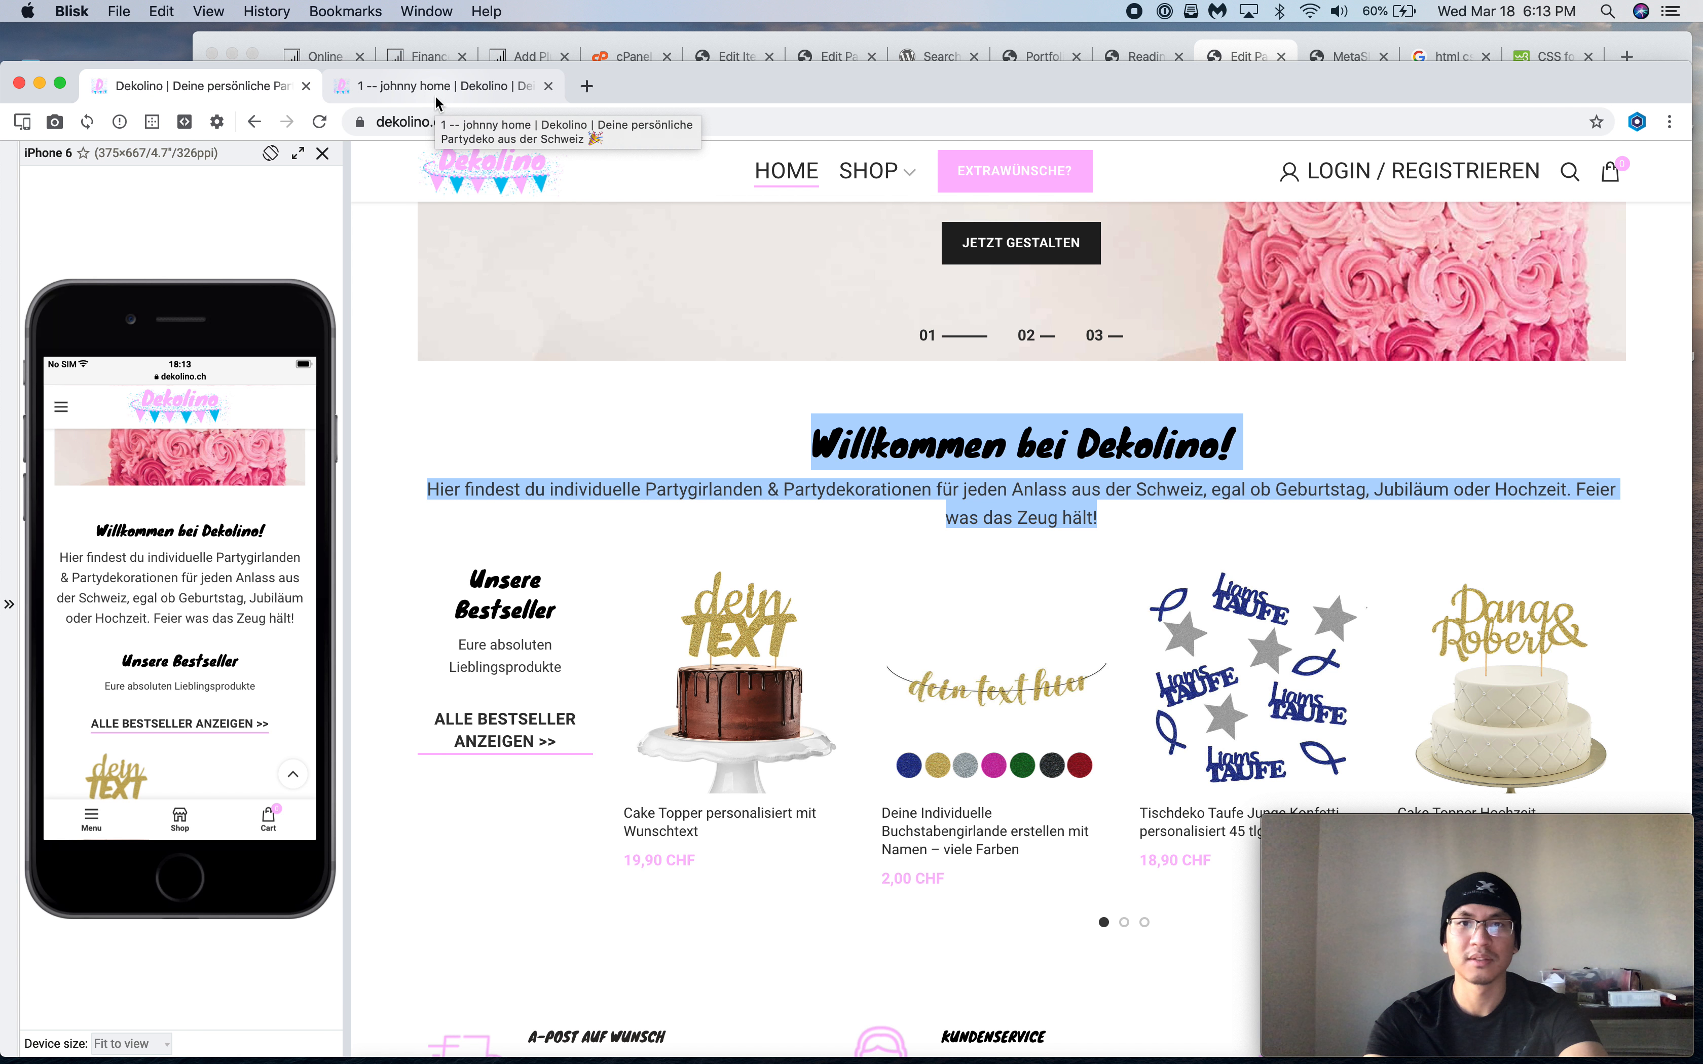
pyautogui.click(434, 88)
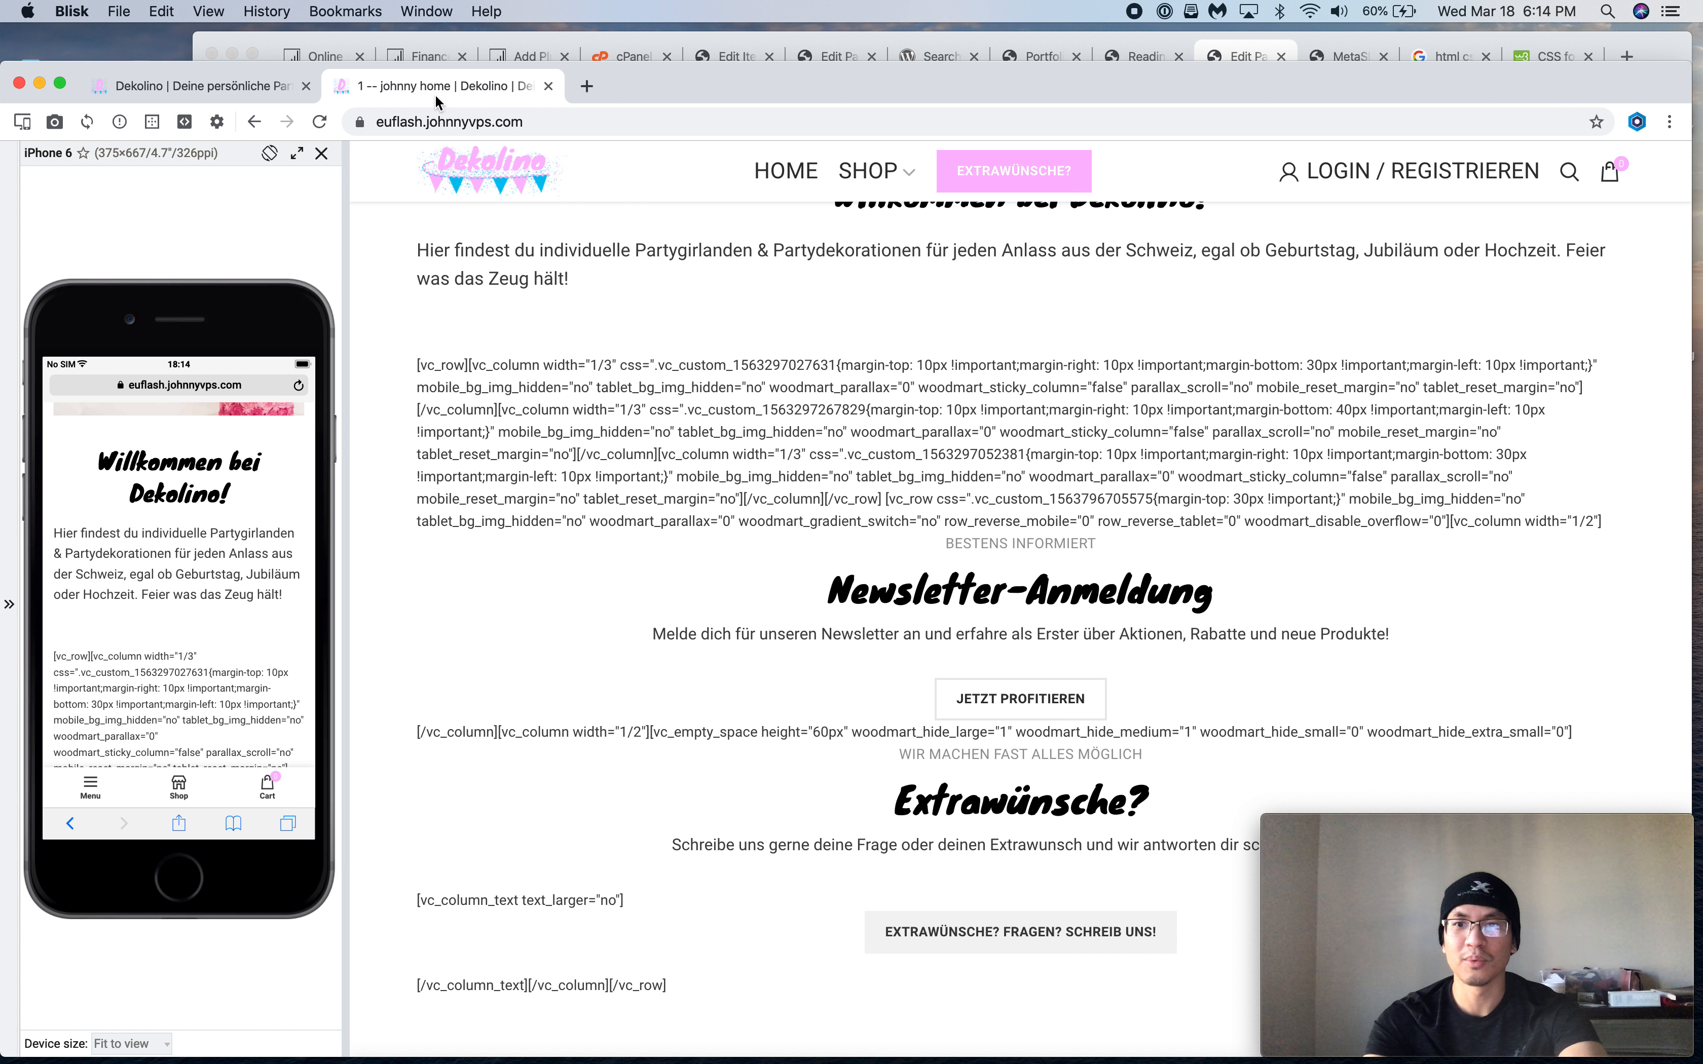
pyautogui.scroll(5, 521, 418)
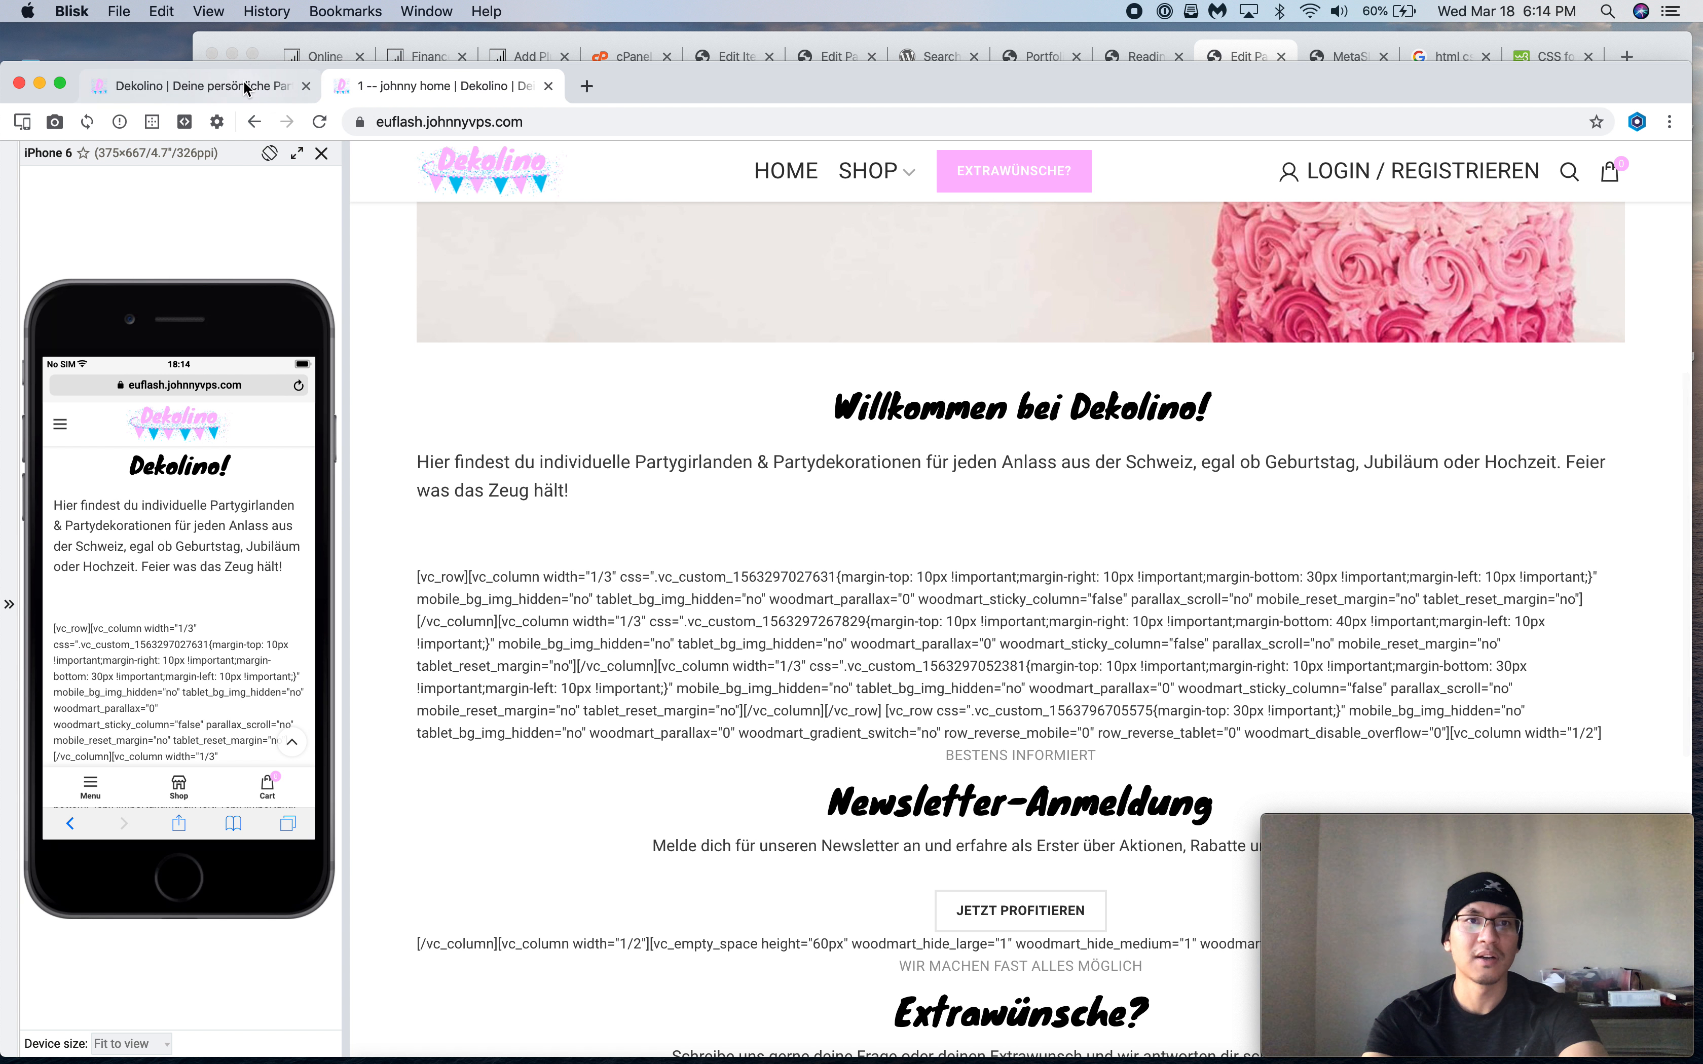
pyautogui.click(280, 94)
pyautogui.click(533, 417)
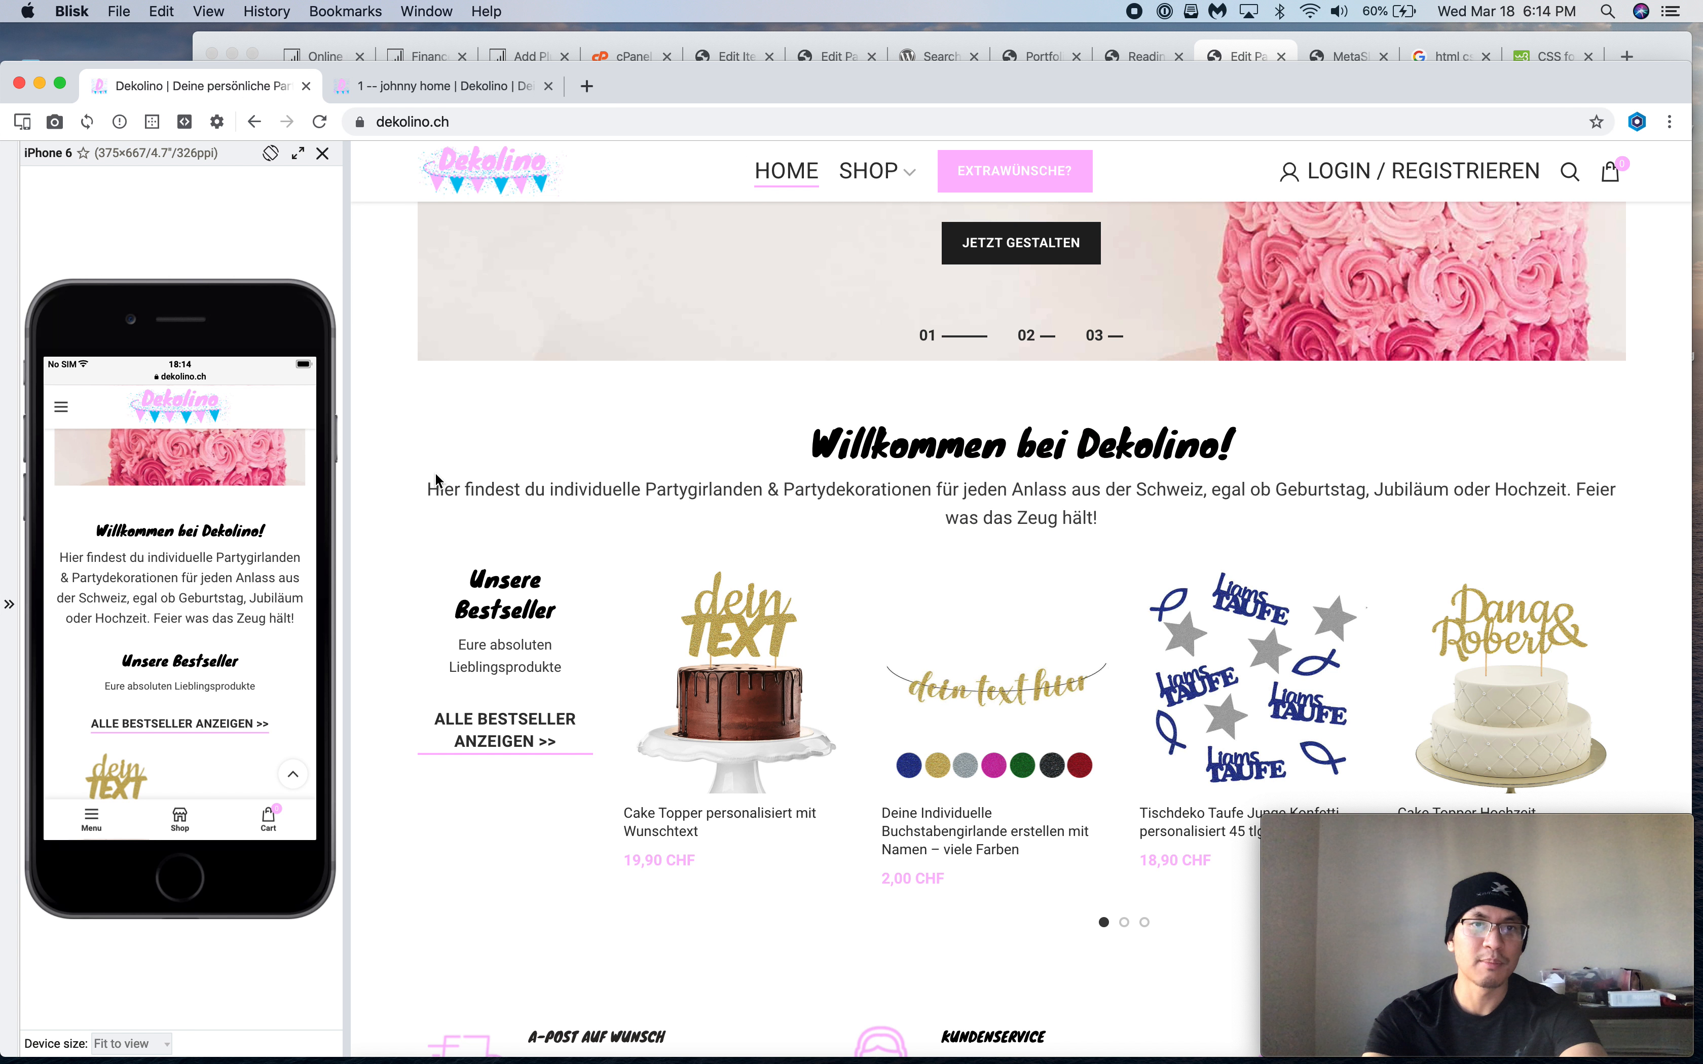
pyautogui.tripleClick(1201, 481)
pyautogui.press('super+Tab')
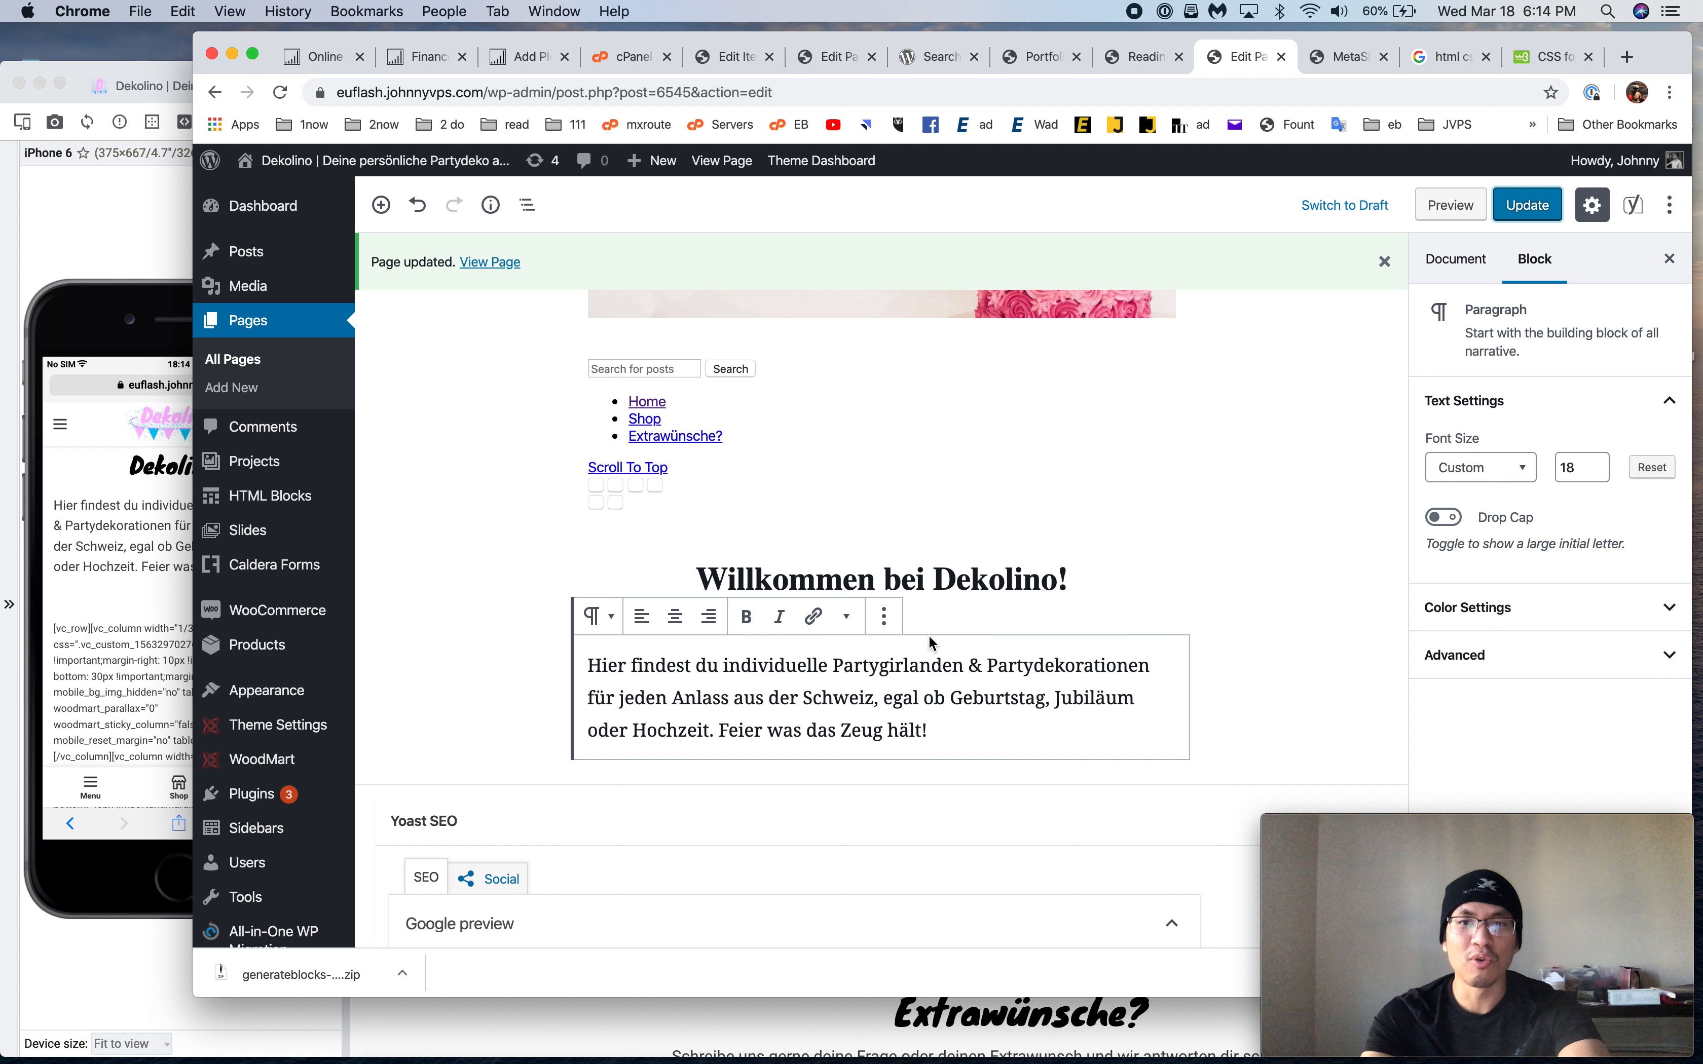
# Insert a Container block holding the welcome paragraph below the heading, update the page, and check it on the copy's home page
pyautogui.click(954, 585)
pyautogui.scroll(-3, 1053, 661)
pyautogui.click(1057, 593)
pyautogui.press('Return')
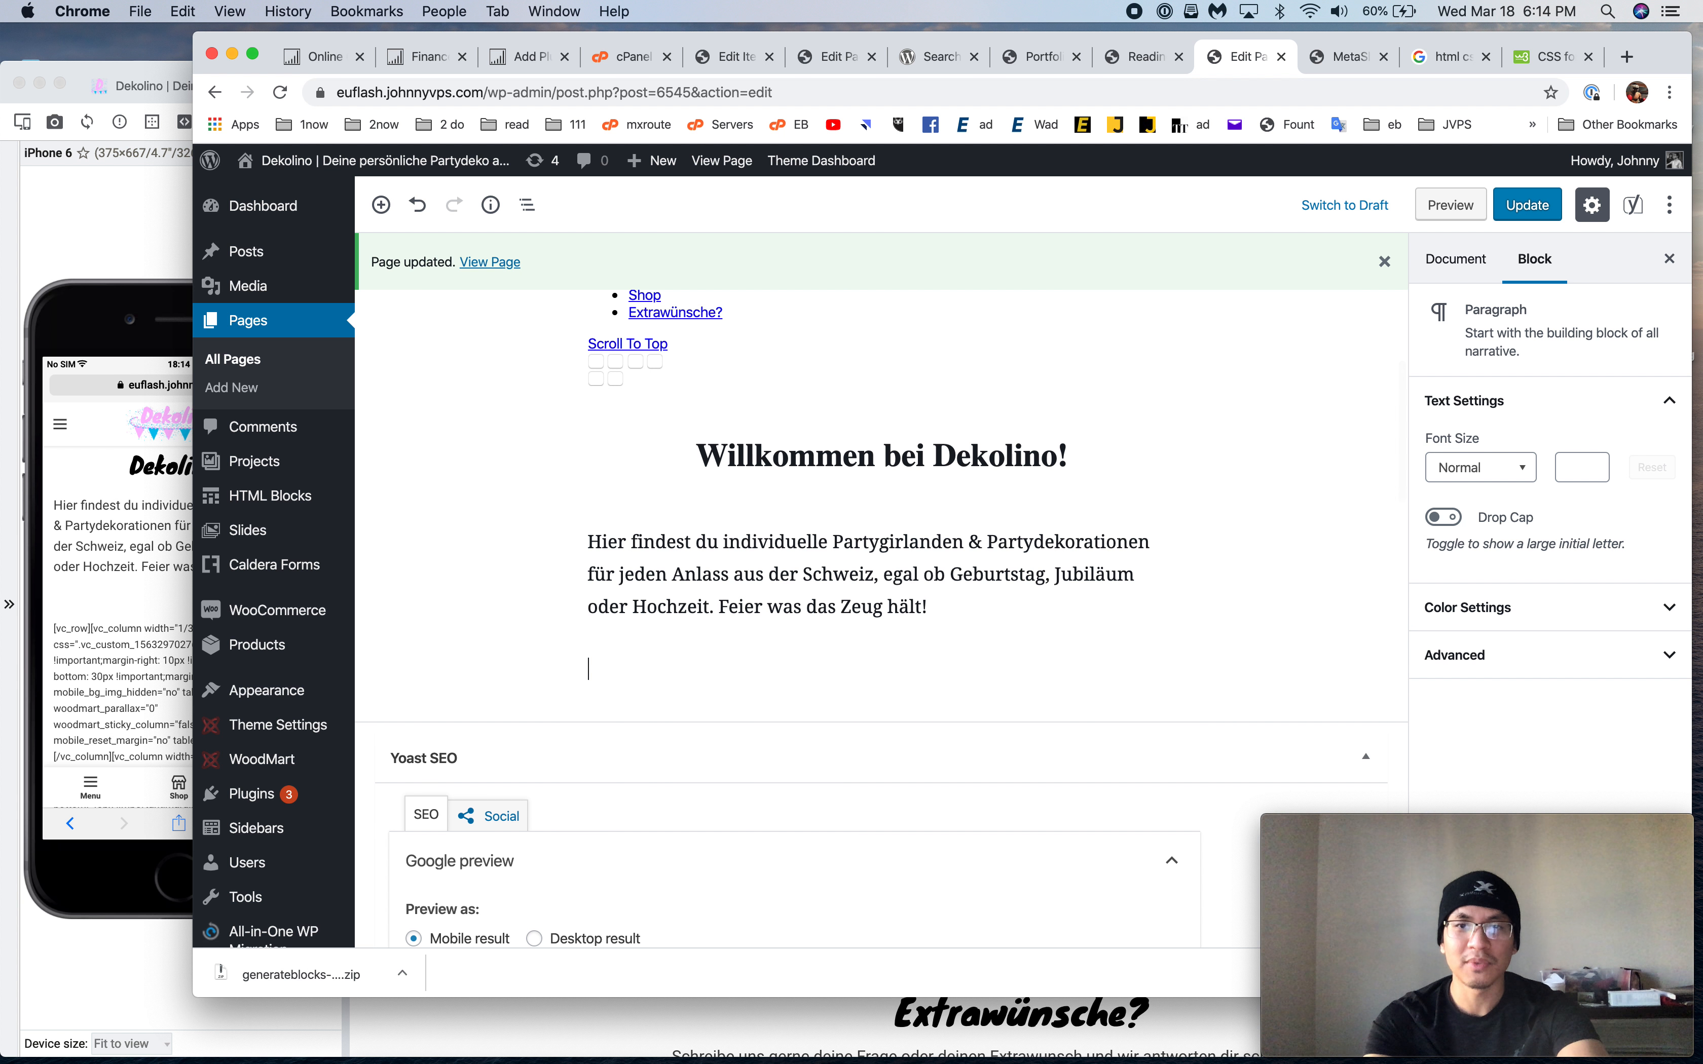
pyautogui.click(542, 668)
pyautogui.write('container')
pyautogui.click(723, 376)
pyautogui.click(1527, 204)
pyautogui.press('super+Tab')
pyautogui.press('super+r')
pyautogui.scroll(5, 653, 321)
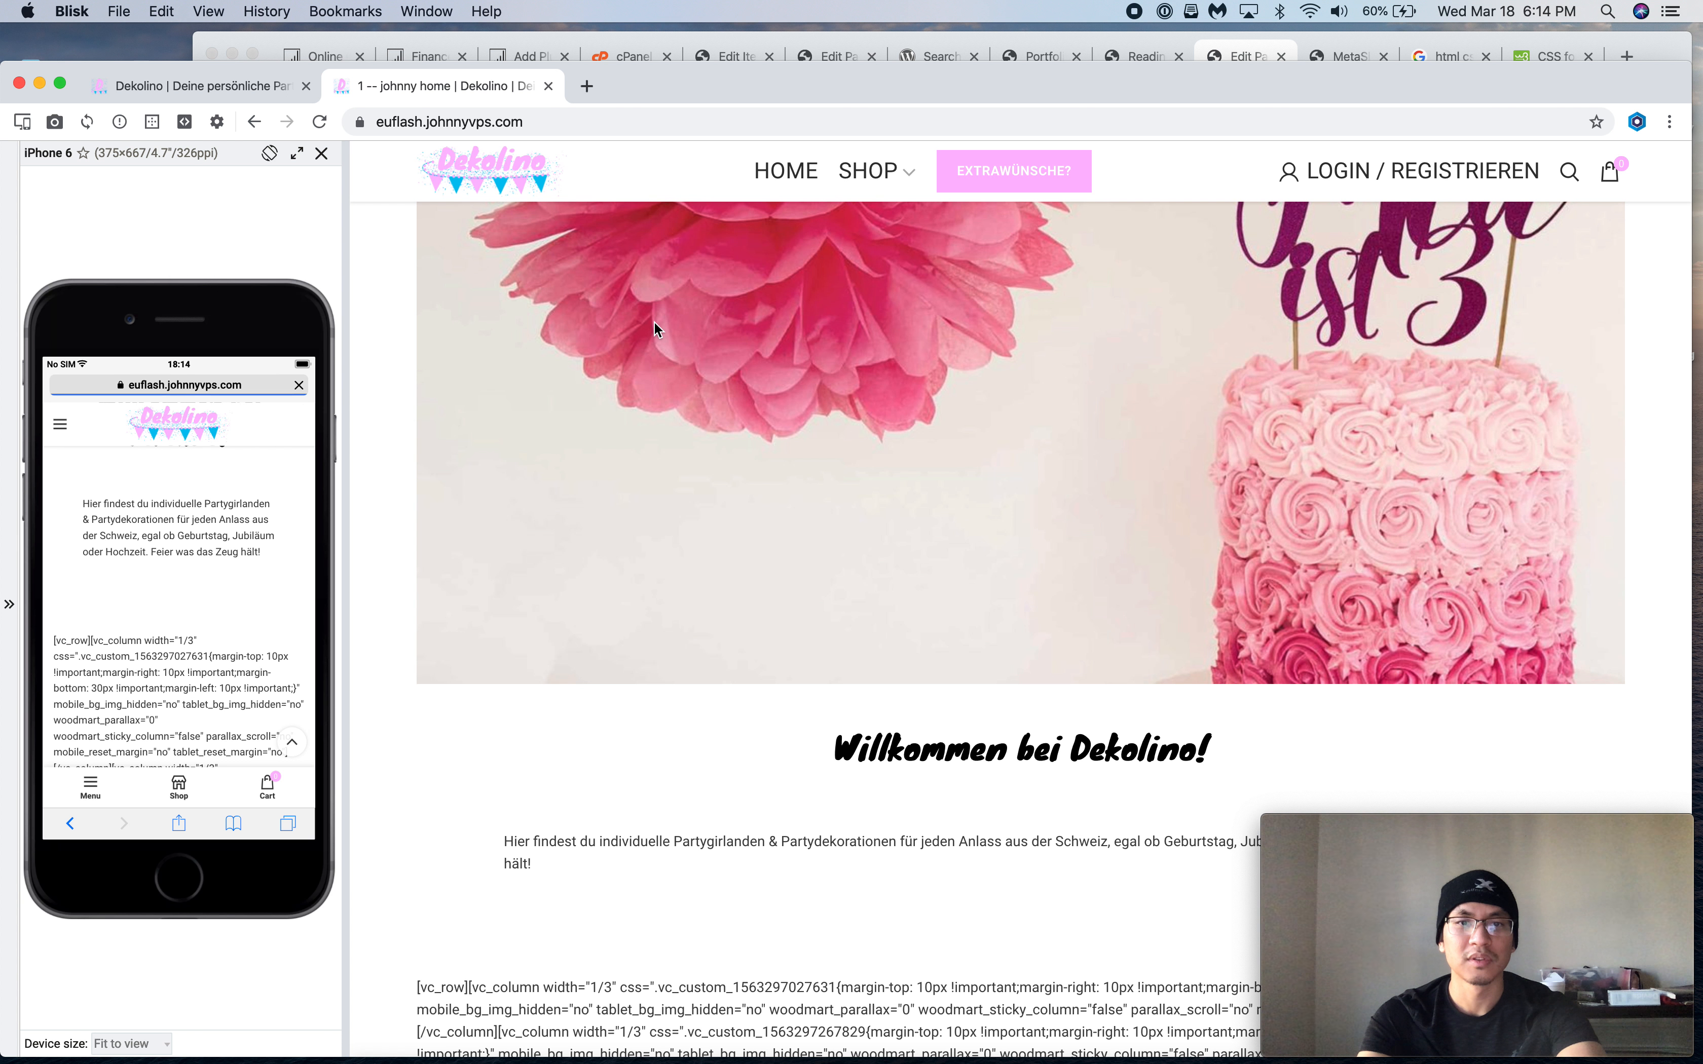
# Set the font size of the welcome paragraph inside the container to 18
pyautogui.click(1241, 57)
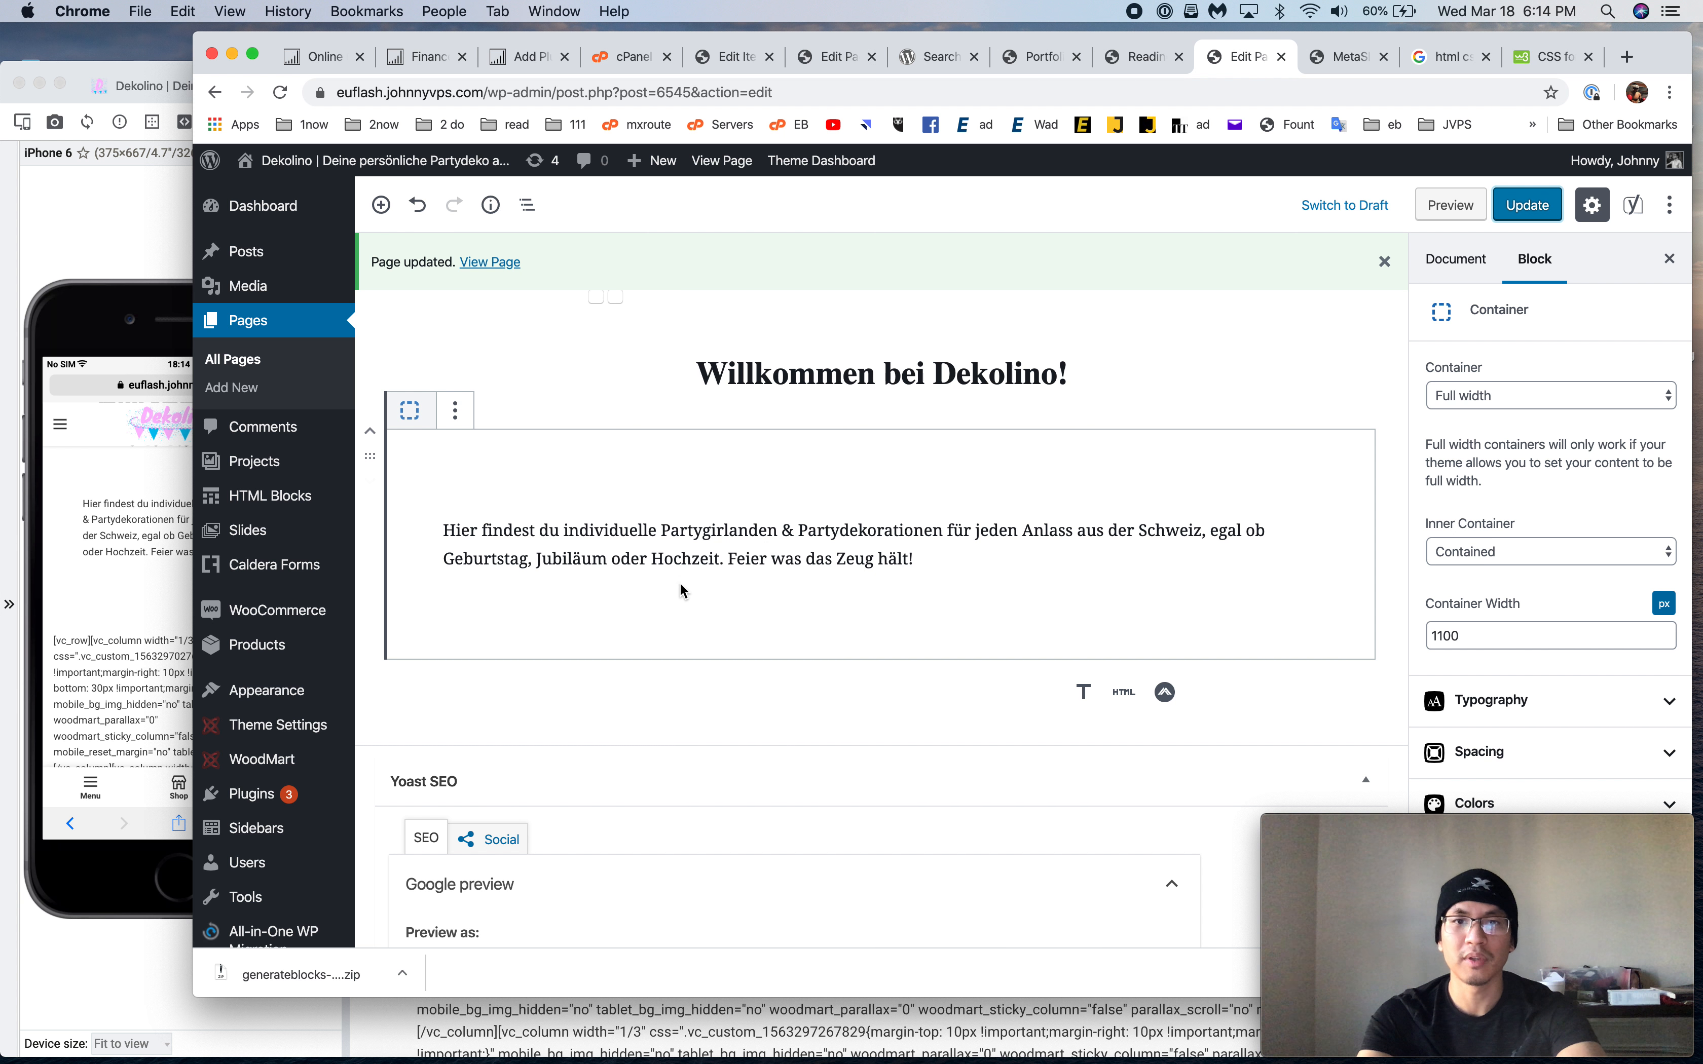
pyautogui.click(712, 554)
pyautogui.press('super+a')
pyautogui.click(1576, 468)
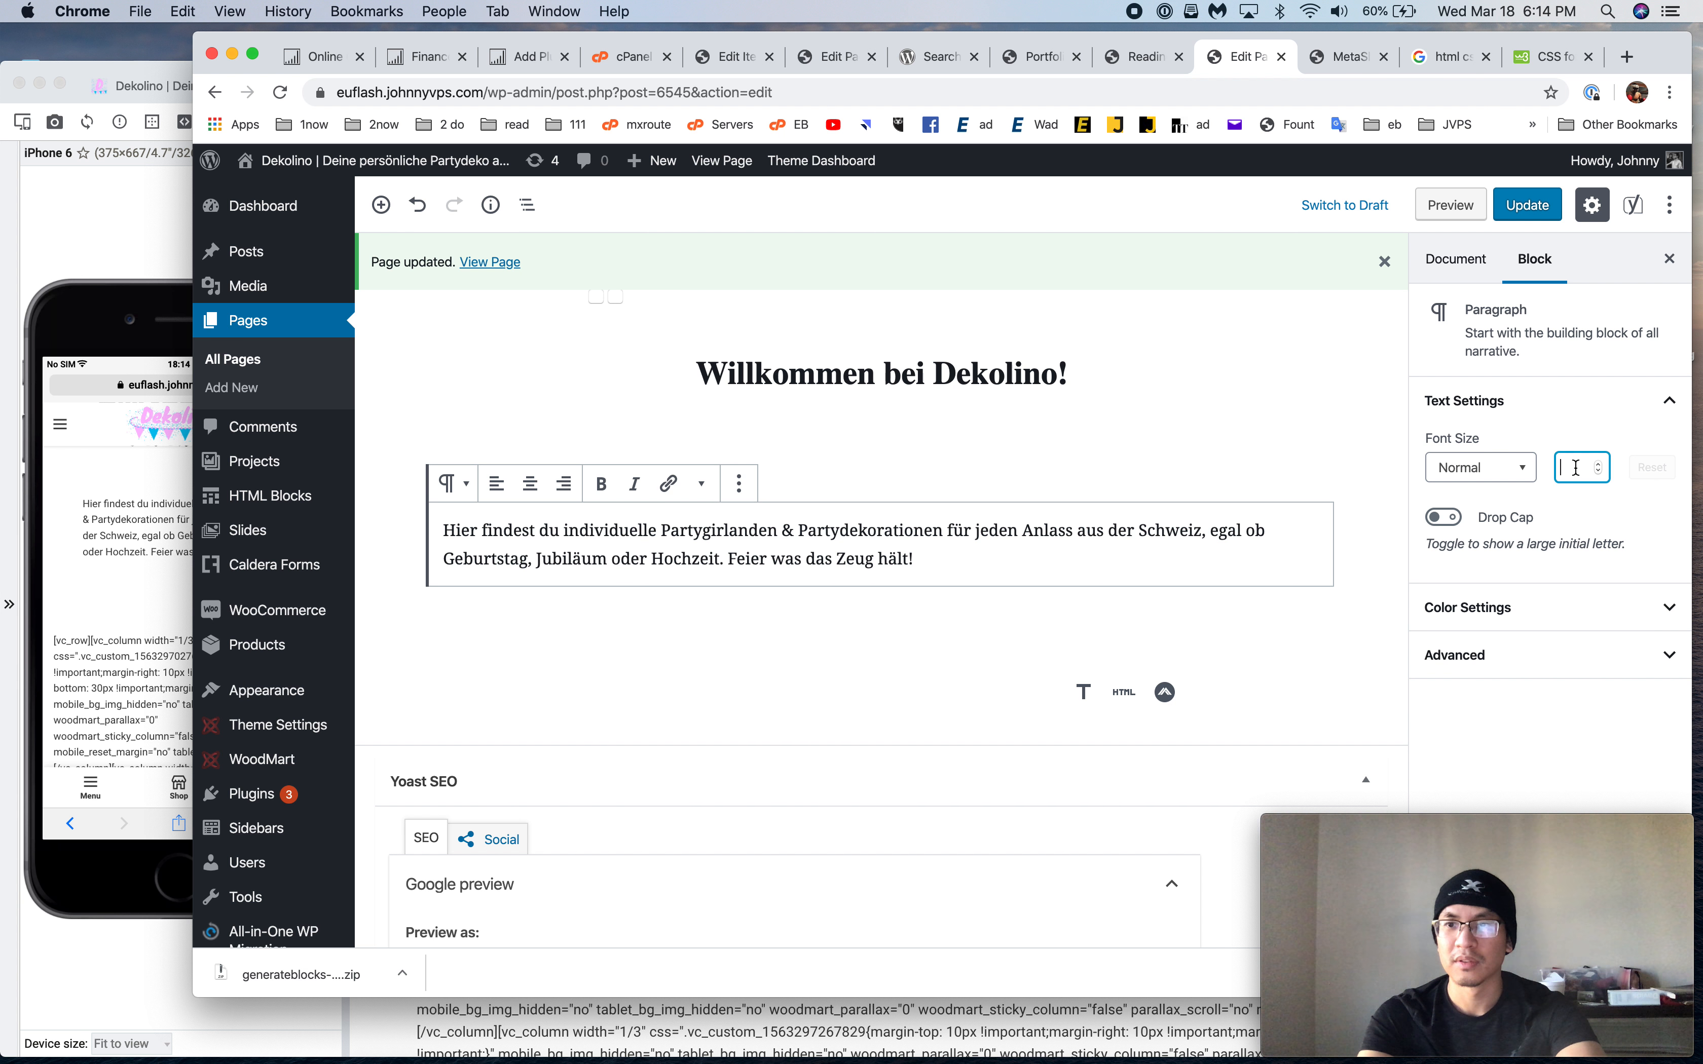
pyautogui.write('18')
# Set the top padding of the container around the welcome paragraph to 0 px
pyautogui.click(879, 626)
pyautogui.scroll(-5, 1551, 563)
pyautogui.click(1447, 505)
pyautogui.press('Down')
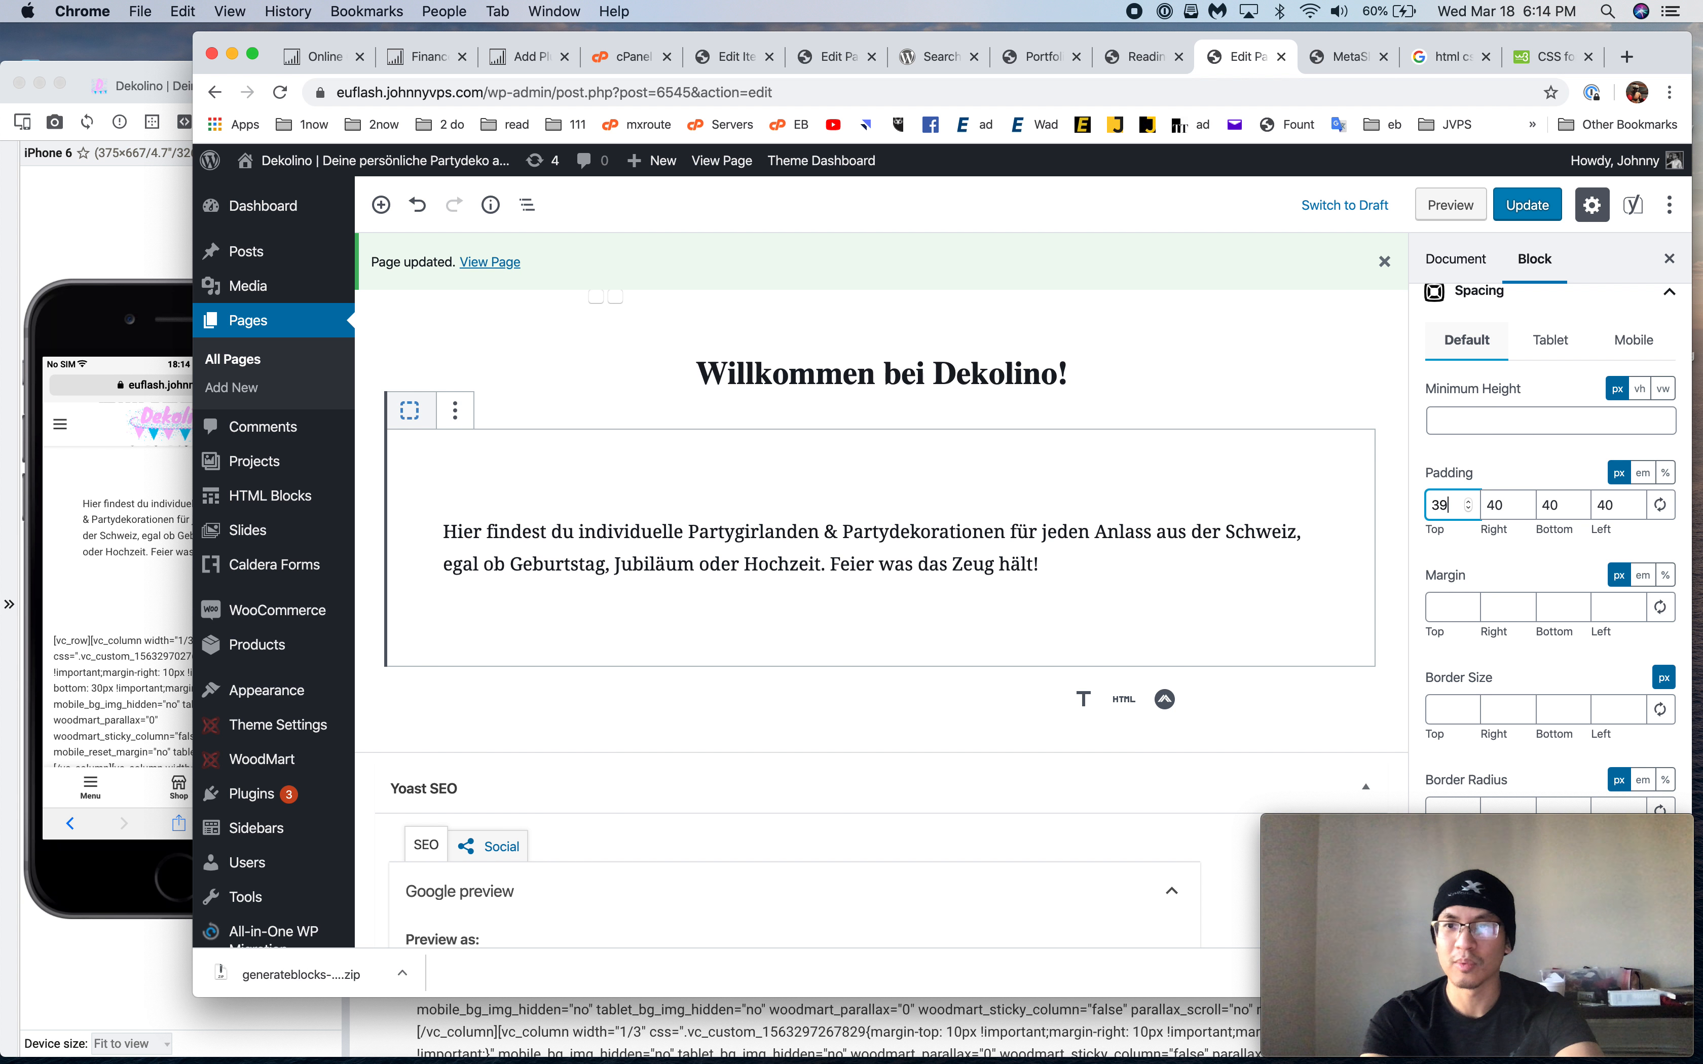
pyautogui.press('Down')
pyautogui.press('Down')
pyautogui.press('Down')
pyautogui.press('Down')
pyautogui.press('Down')
pyautogui.press('Down')
pyautogui.press('Down')
pyautogui.press('Down')
pyautogui.press('Down')
pyautogui.press('Down')
pyautogui.press('Down')
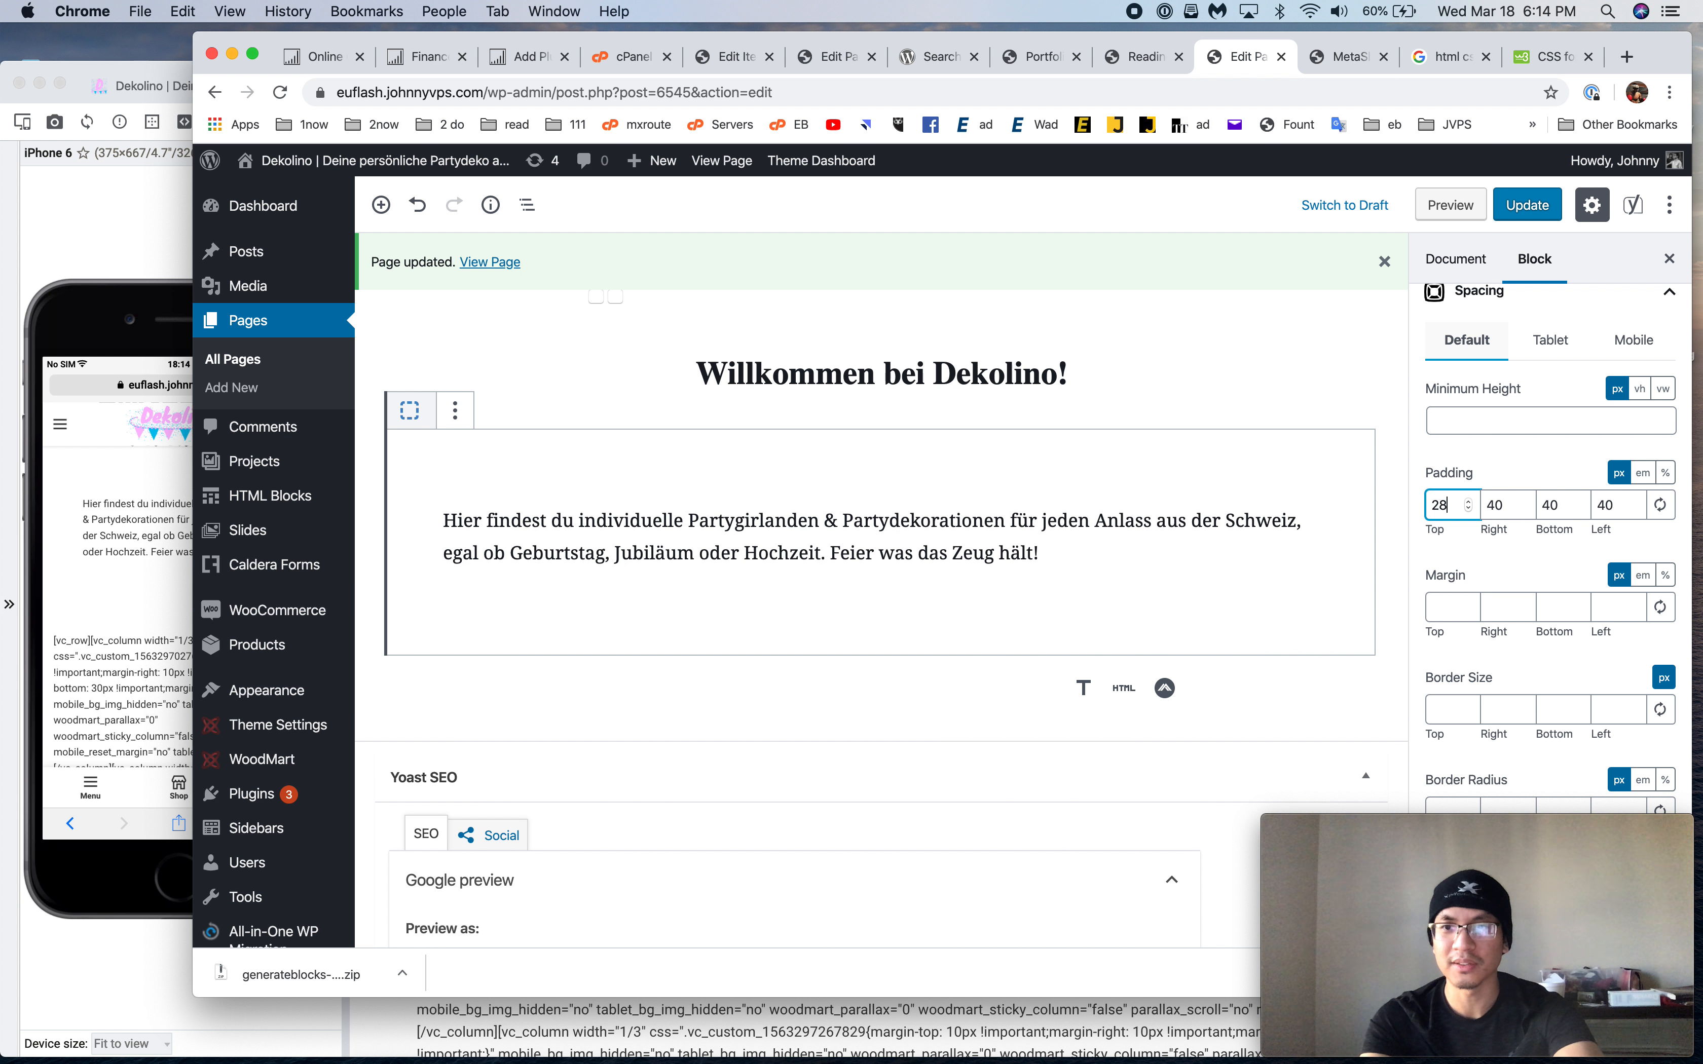
pyautogui.press('Down')
pyautogui.press('Down')
pyautogui.press('Down')
pyautogui.press('Down')
pyautogui.press('Down')
pyautogui.press('Down')
pyautogui.press('Down')
pyautogui.press('Down')
pyautogui.press('Down')
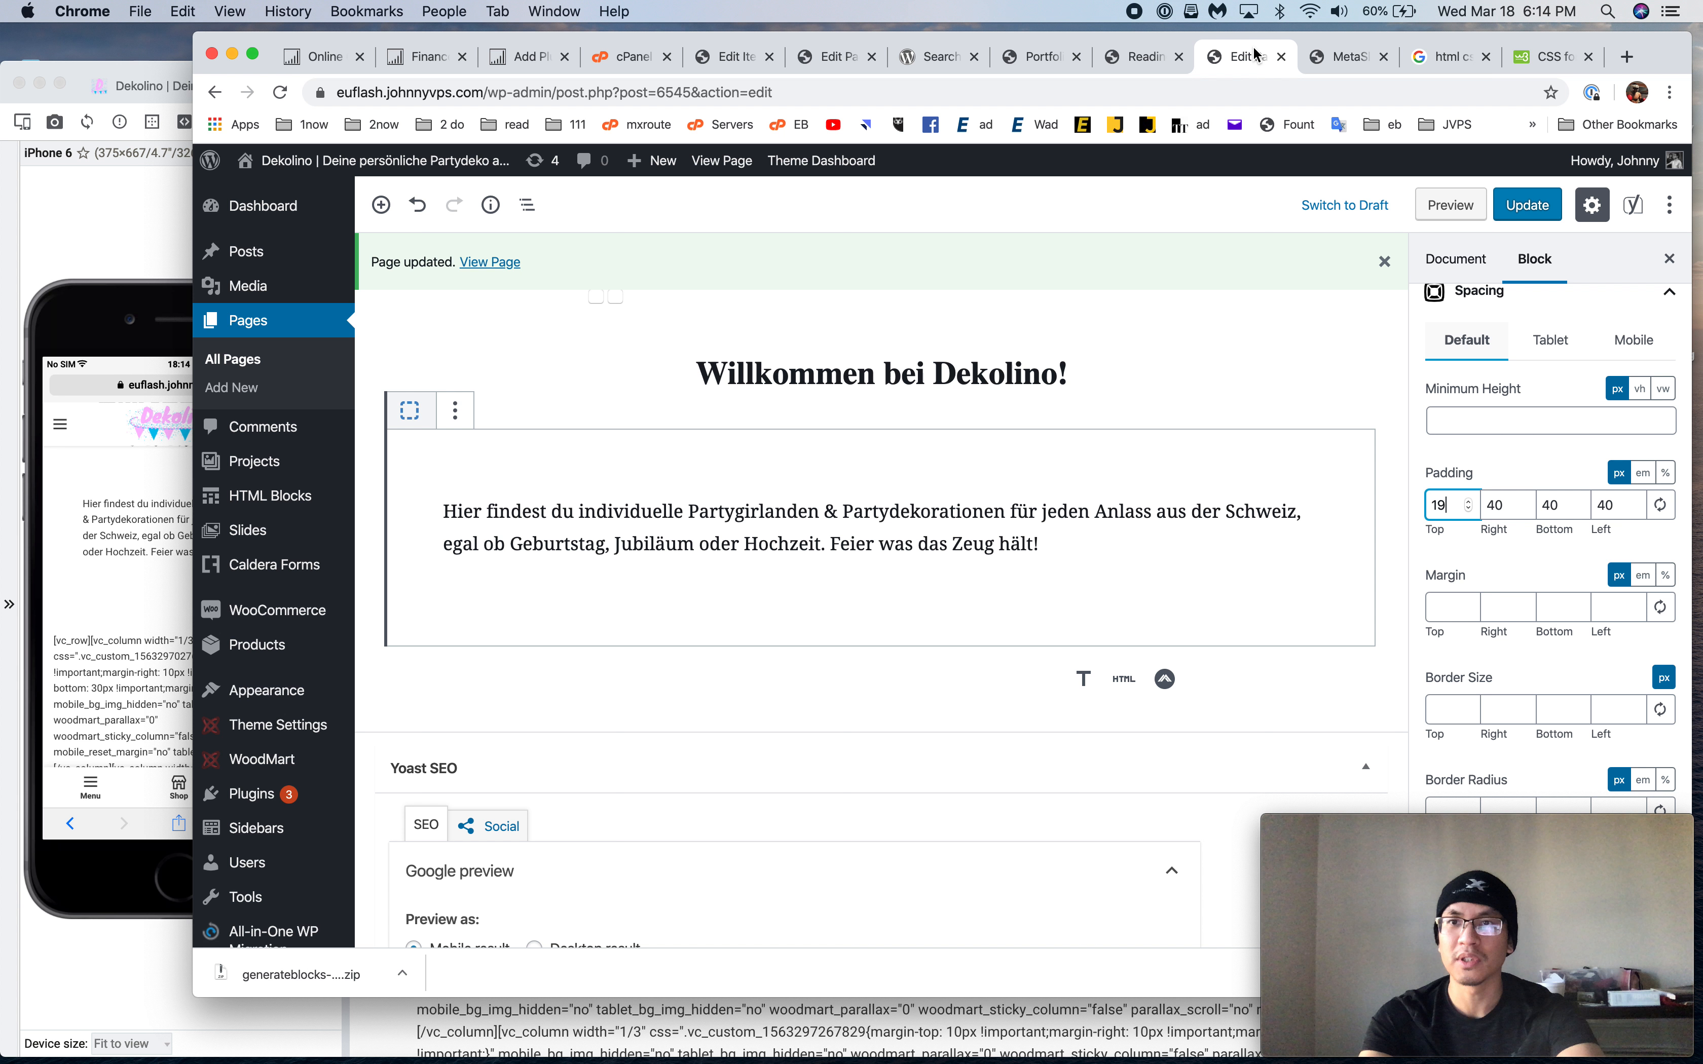
pyautogui.doubleClick(1440, 505)
pyautogui.write('0')
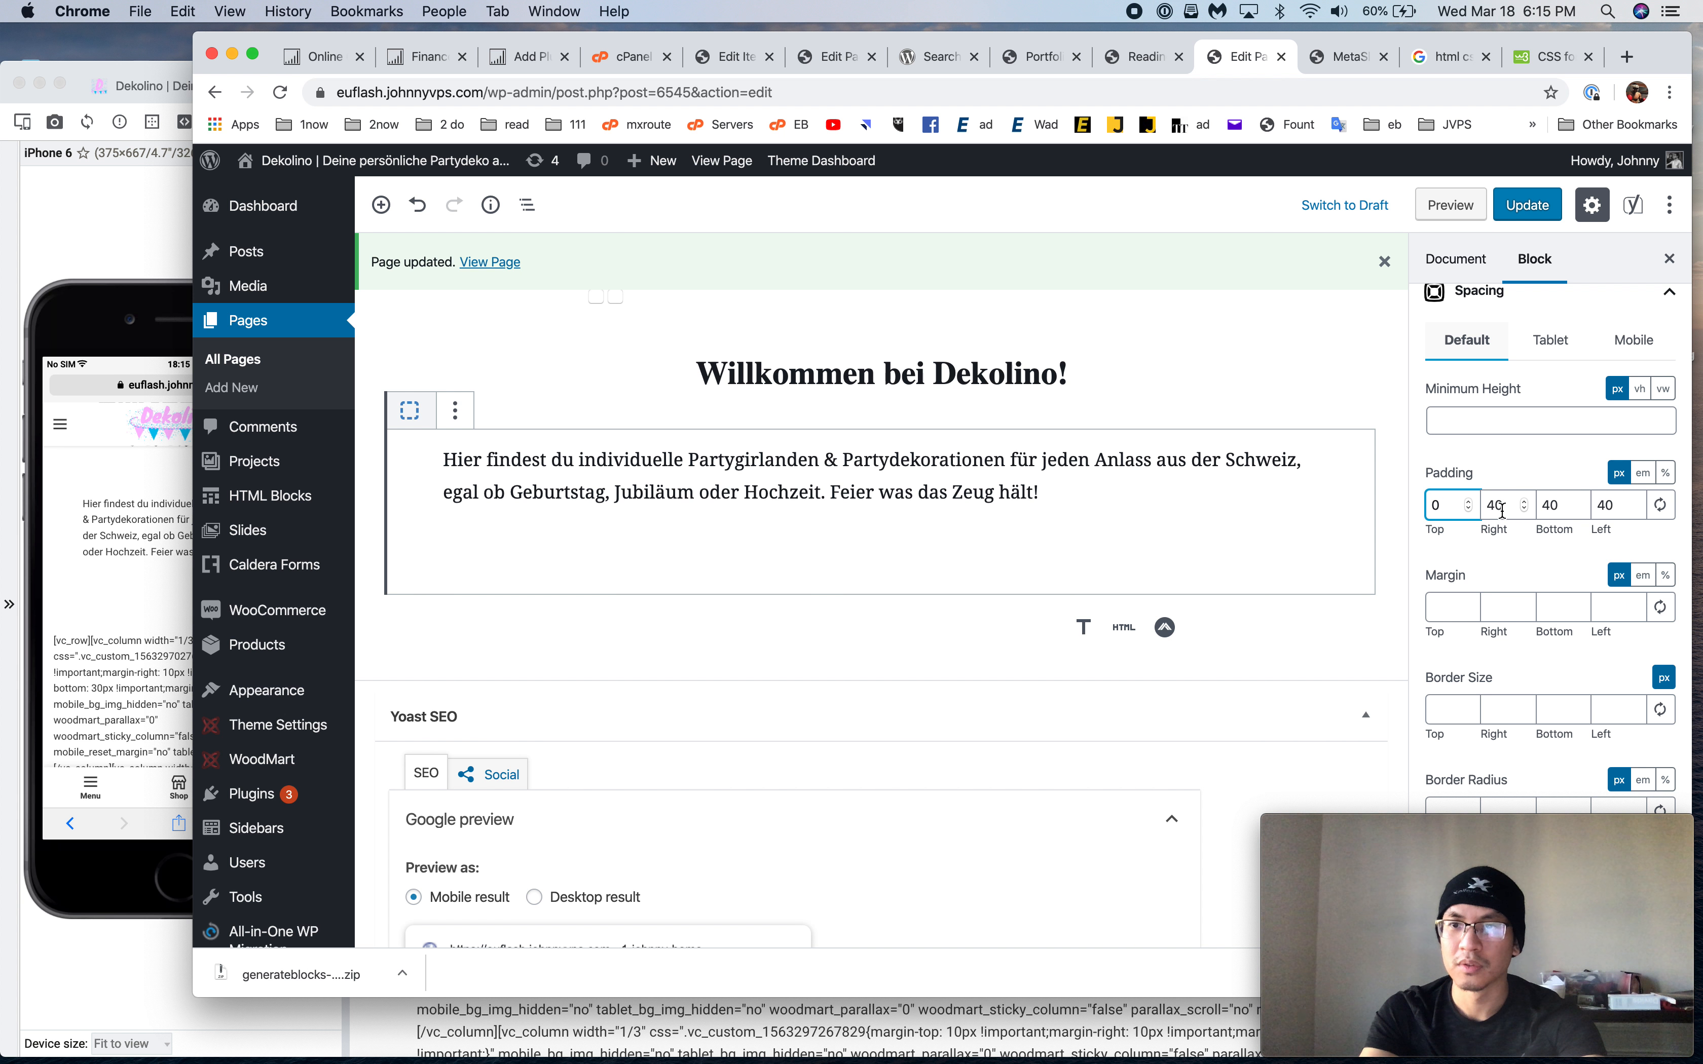
# Update the page and compare the welcome container's top spacing on the copy's home page with the live site
pyautogui.click(1527, 205)
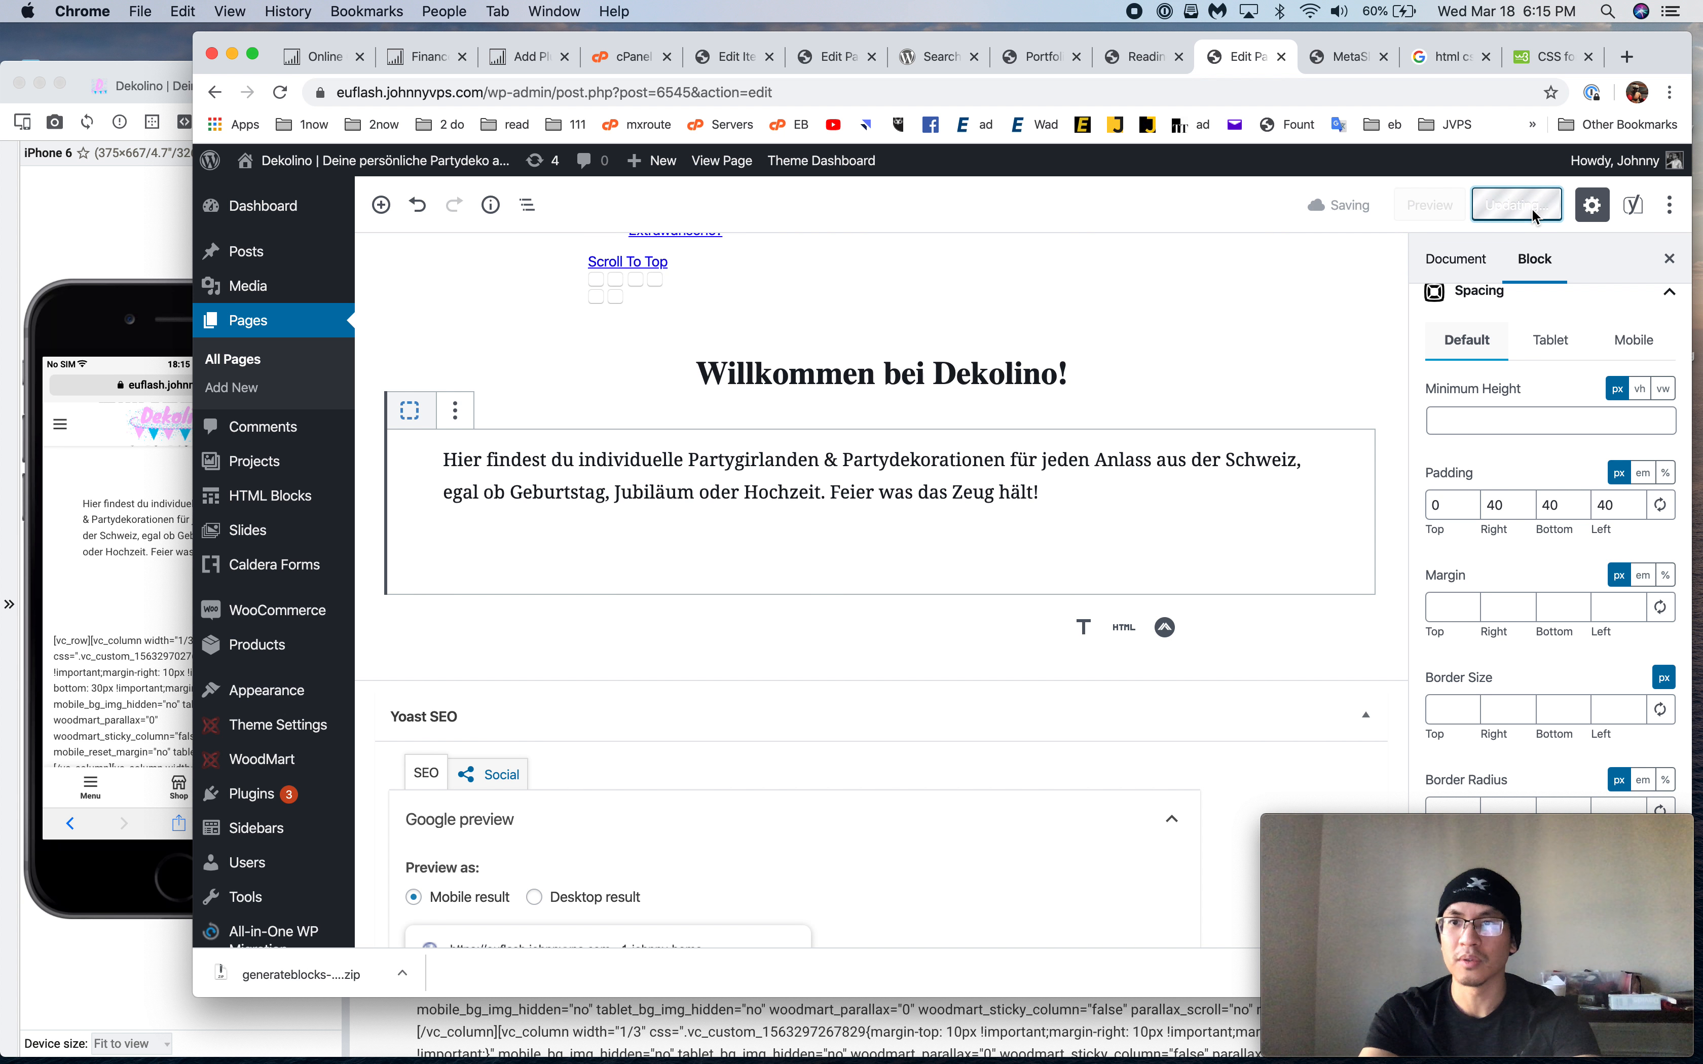
pyautogui.click(125, 267)
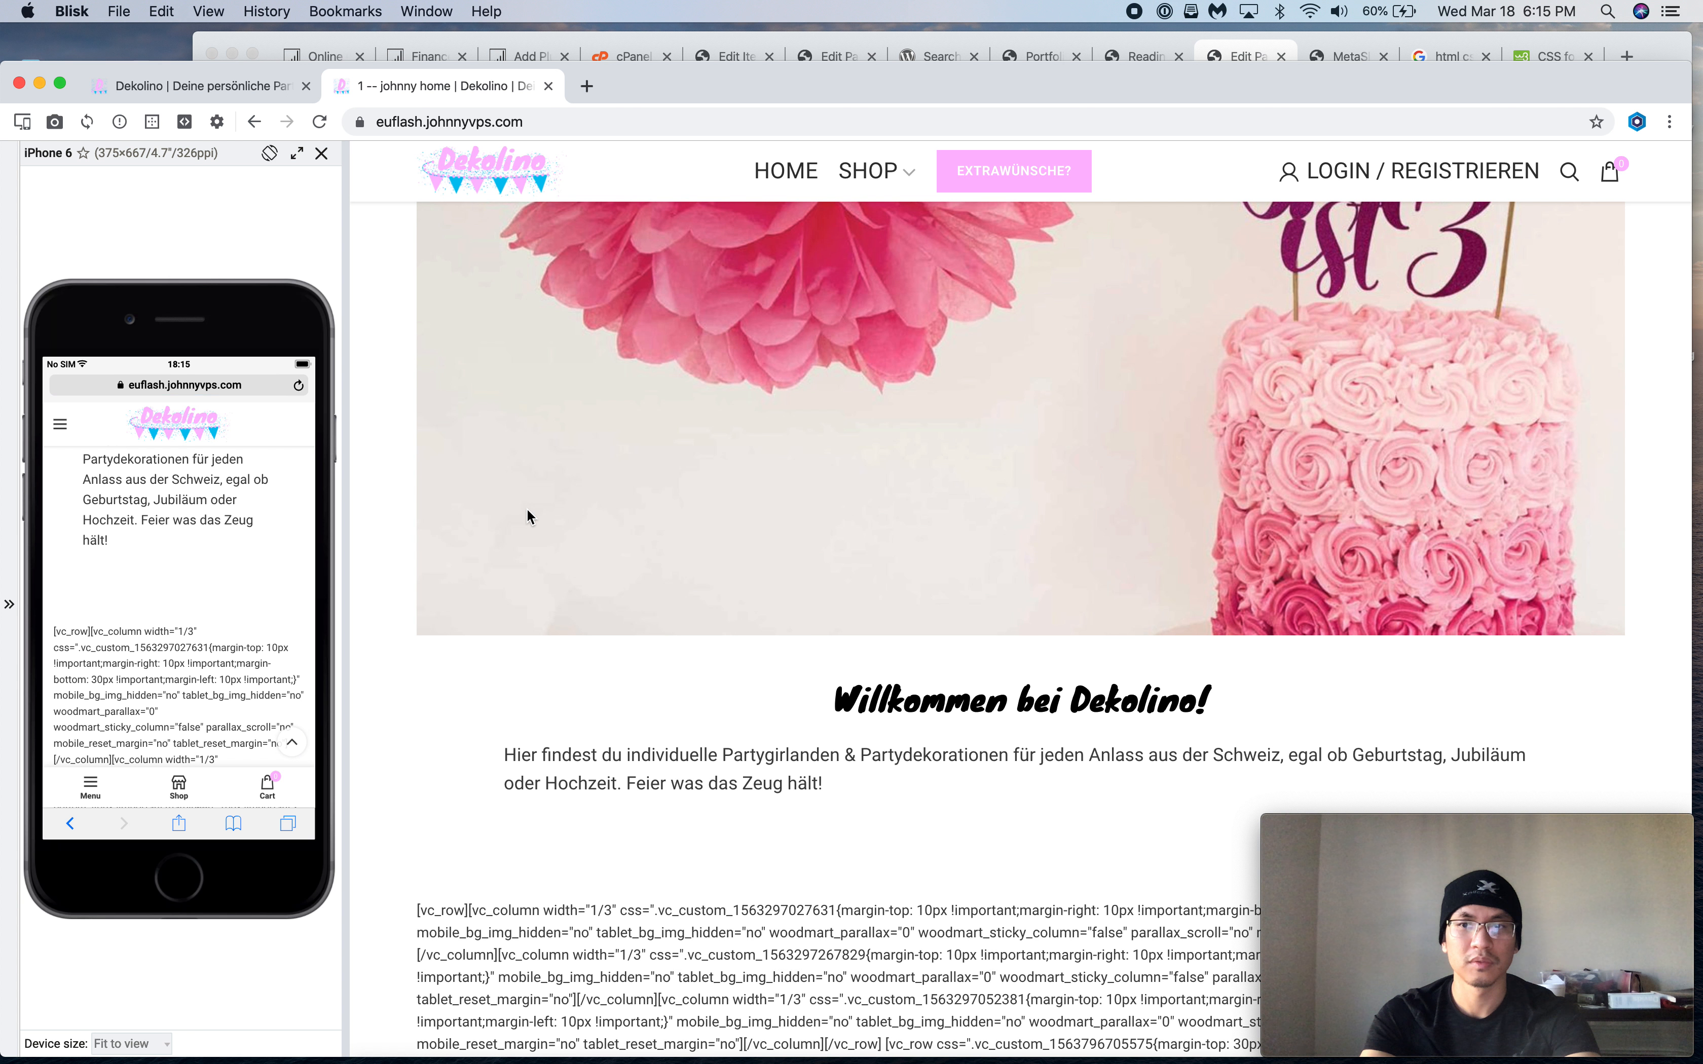
pyautogui.click(209, 87)
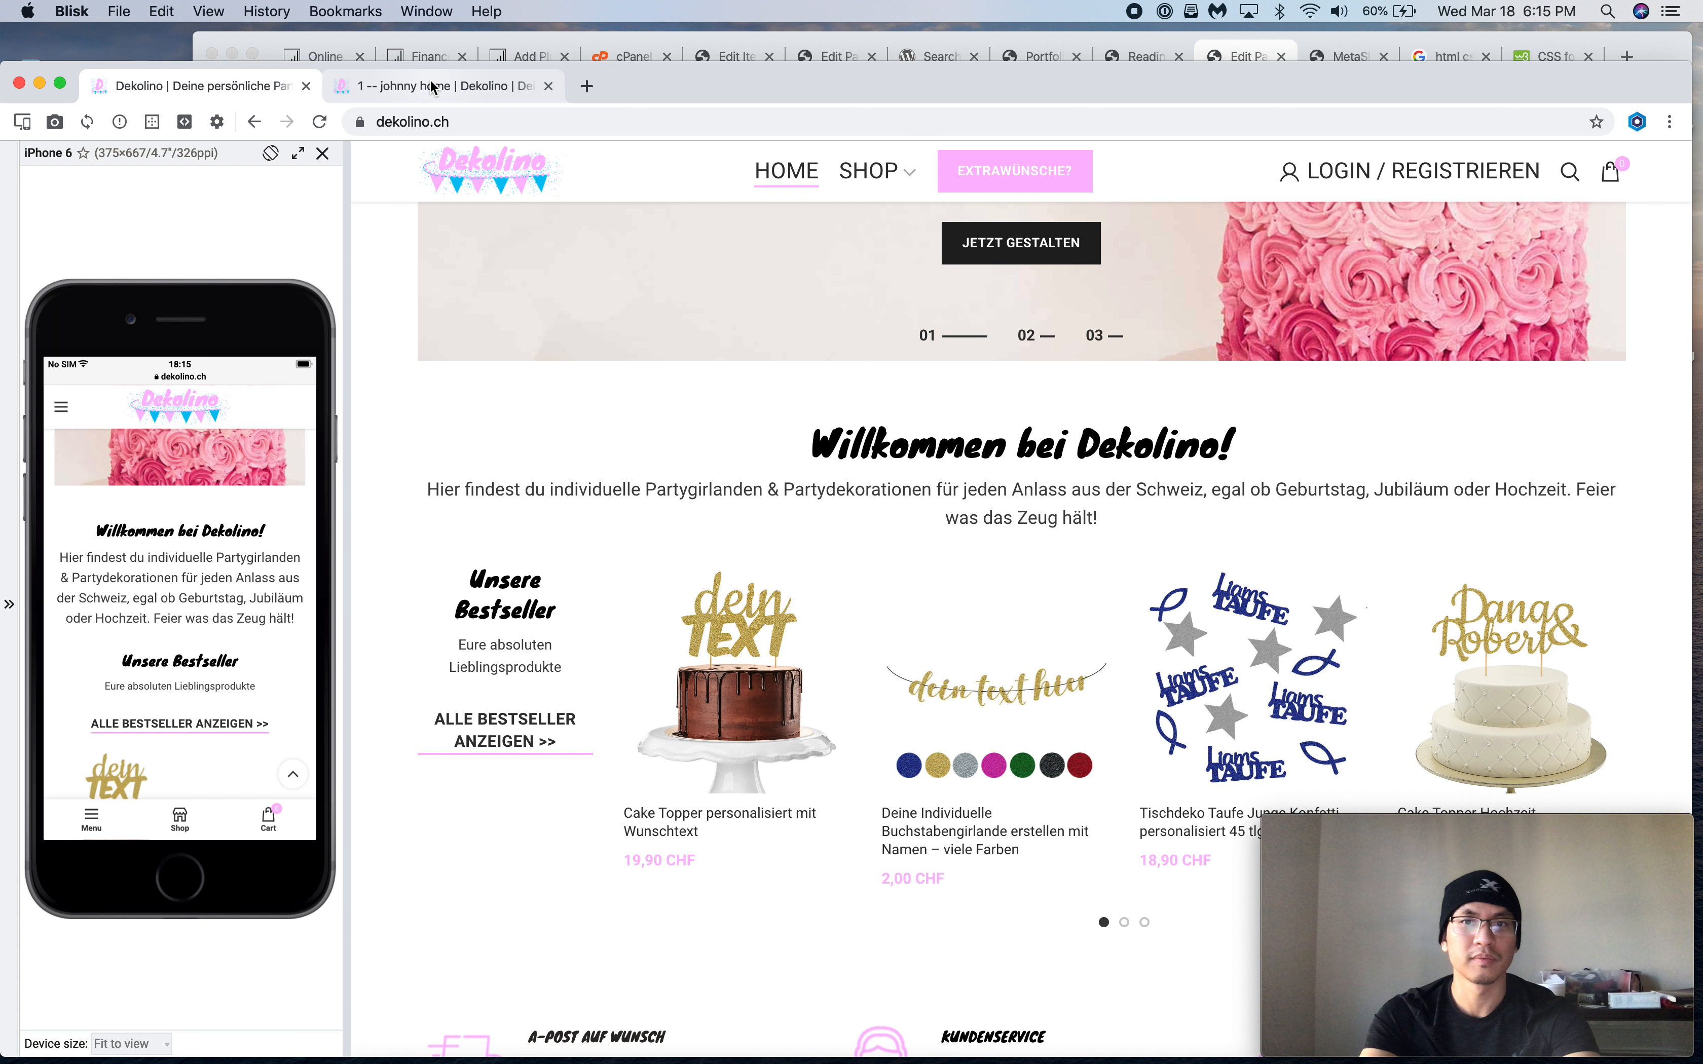
pyautogui.click(433, 86)
pyautogui.click(1240, 56)
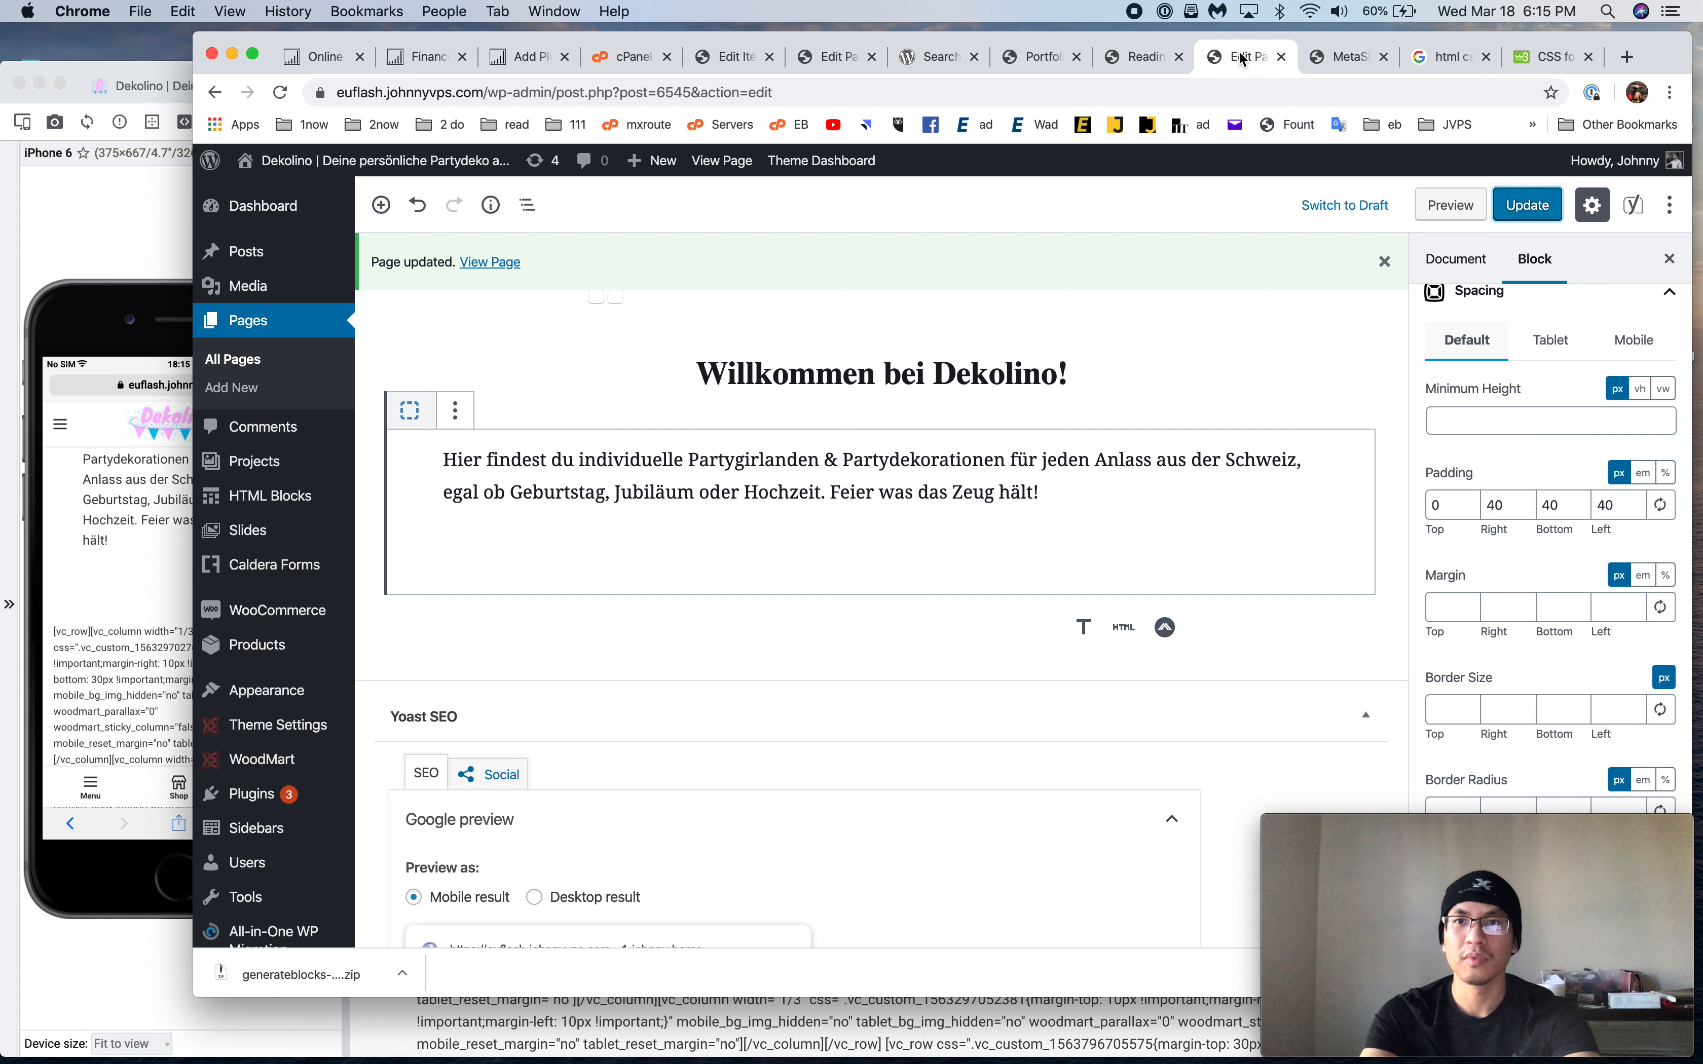
# Set the right and left padding of the container around the welcome paragraph to 100 px
pyautogui.click(1482, 501)
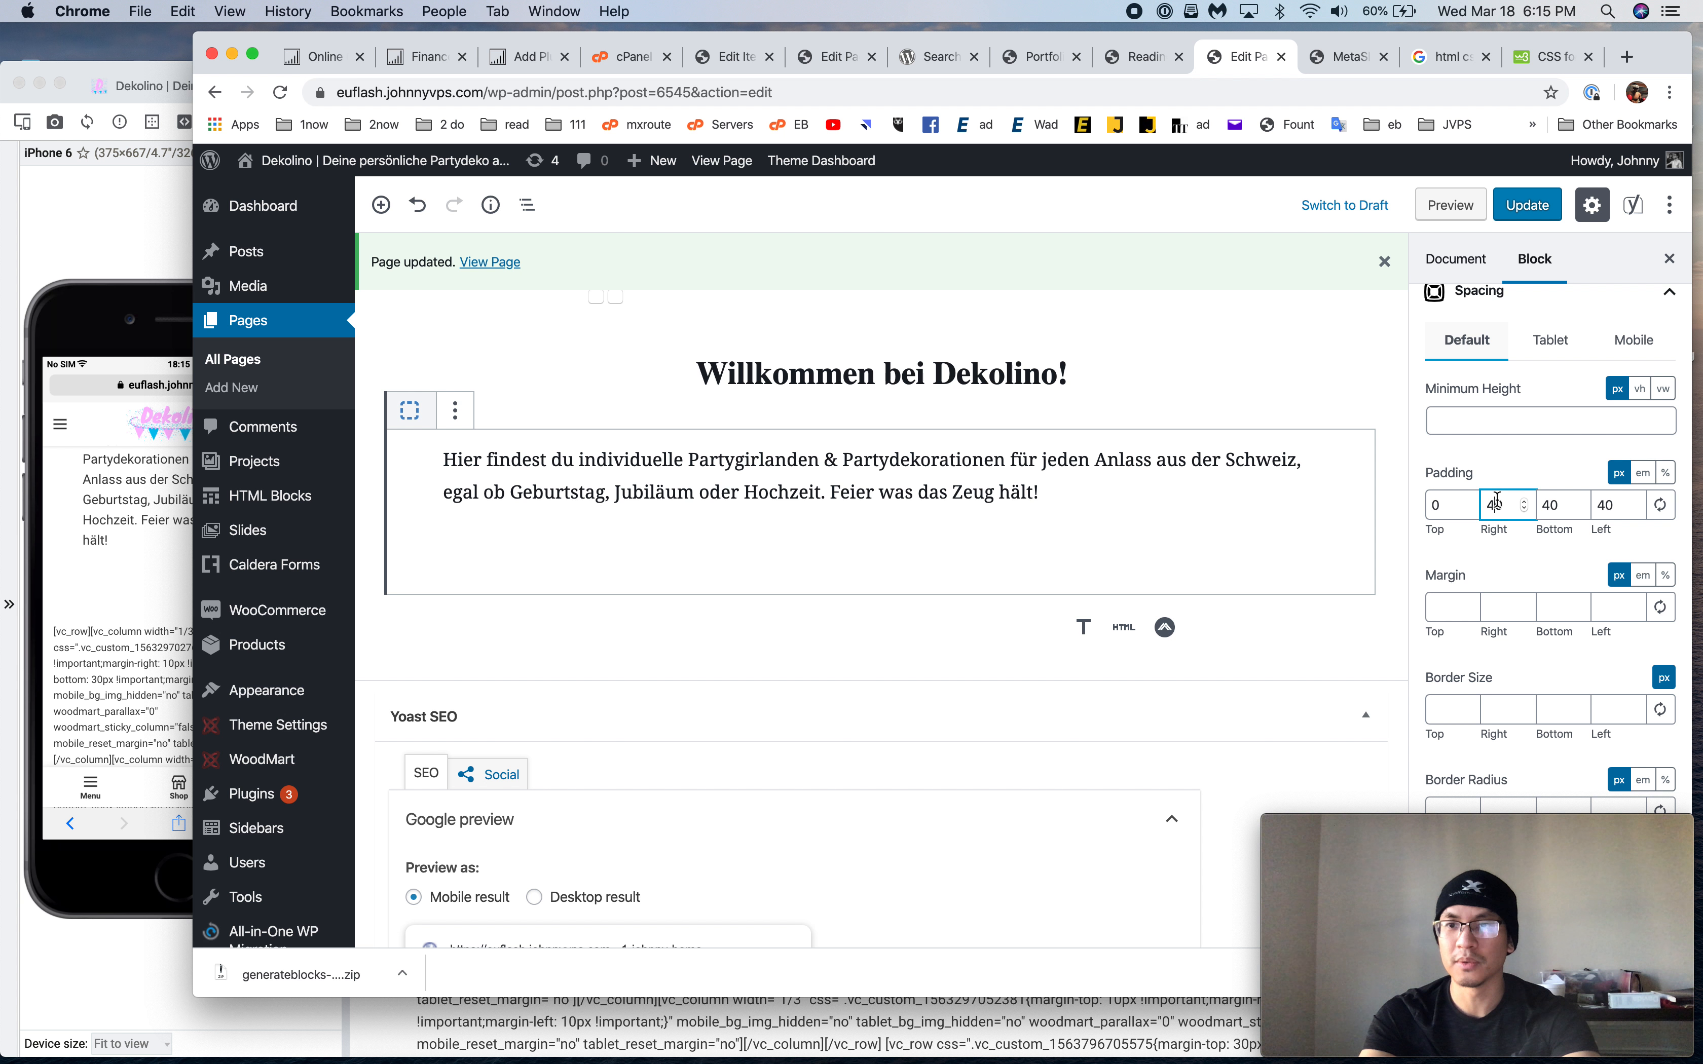
pyautogui.write('1000')
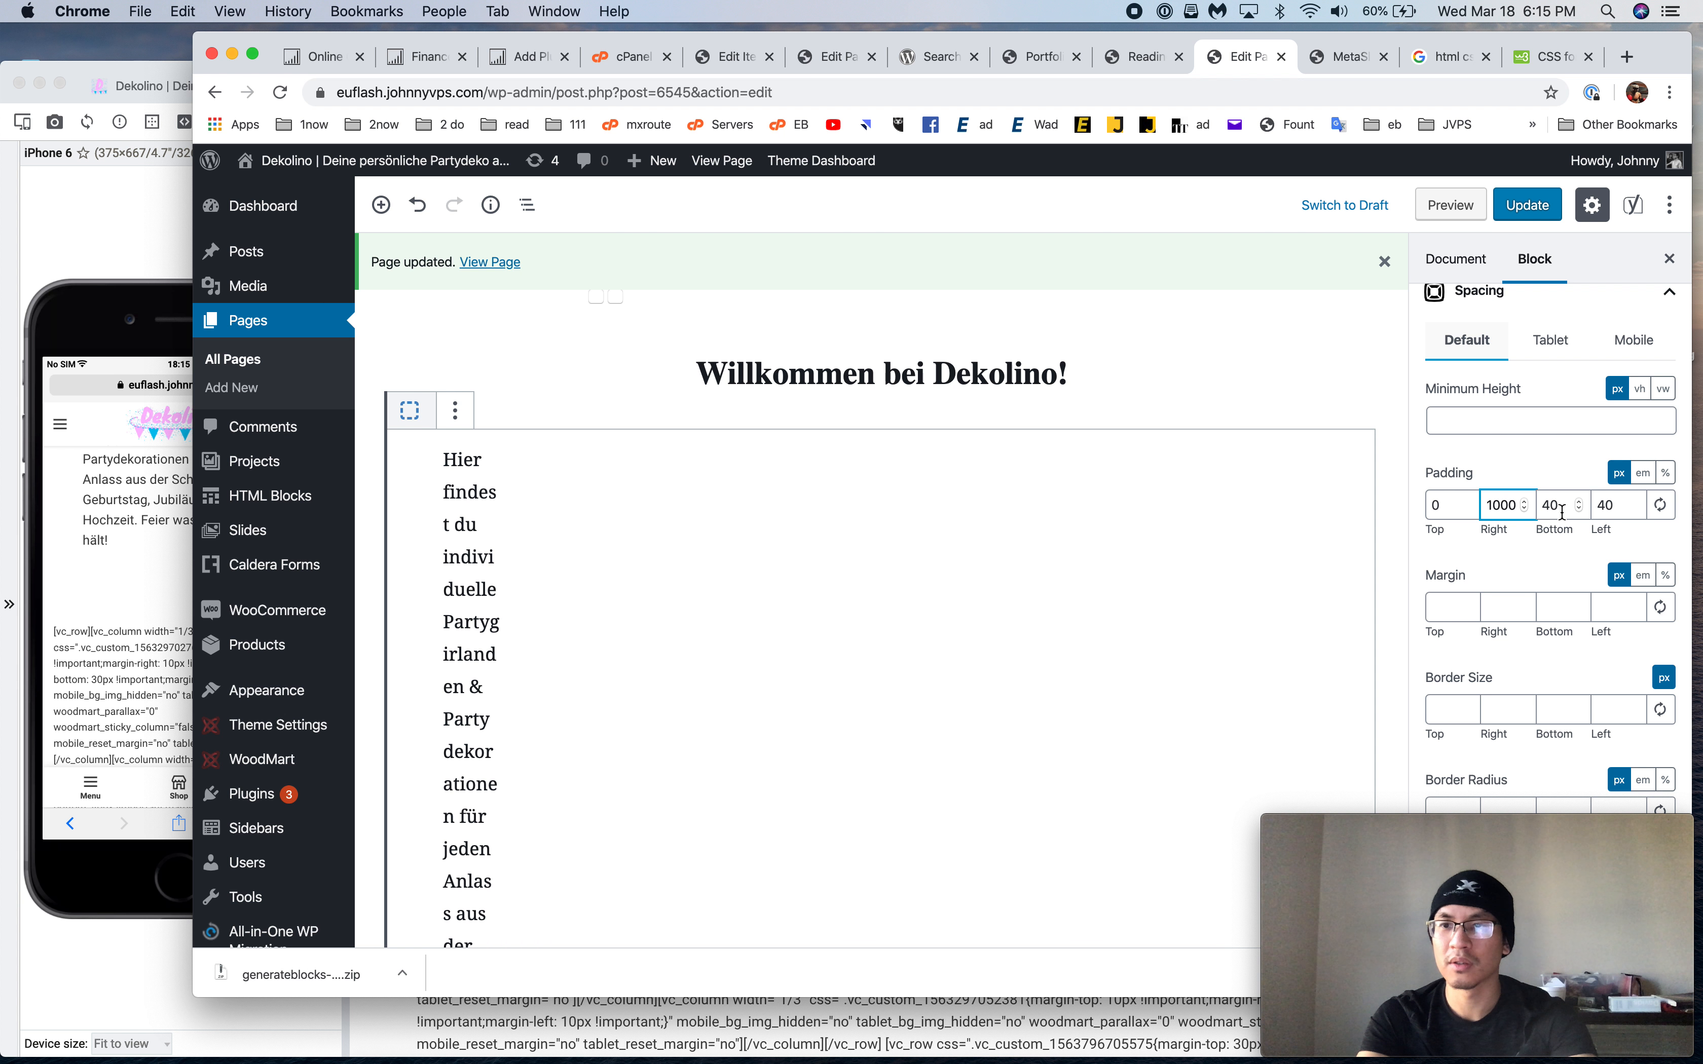
pyautogui.press('BackSpace')
pyautogui.click(1600, 501)
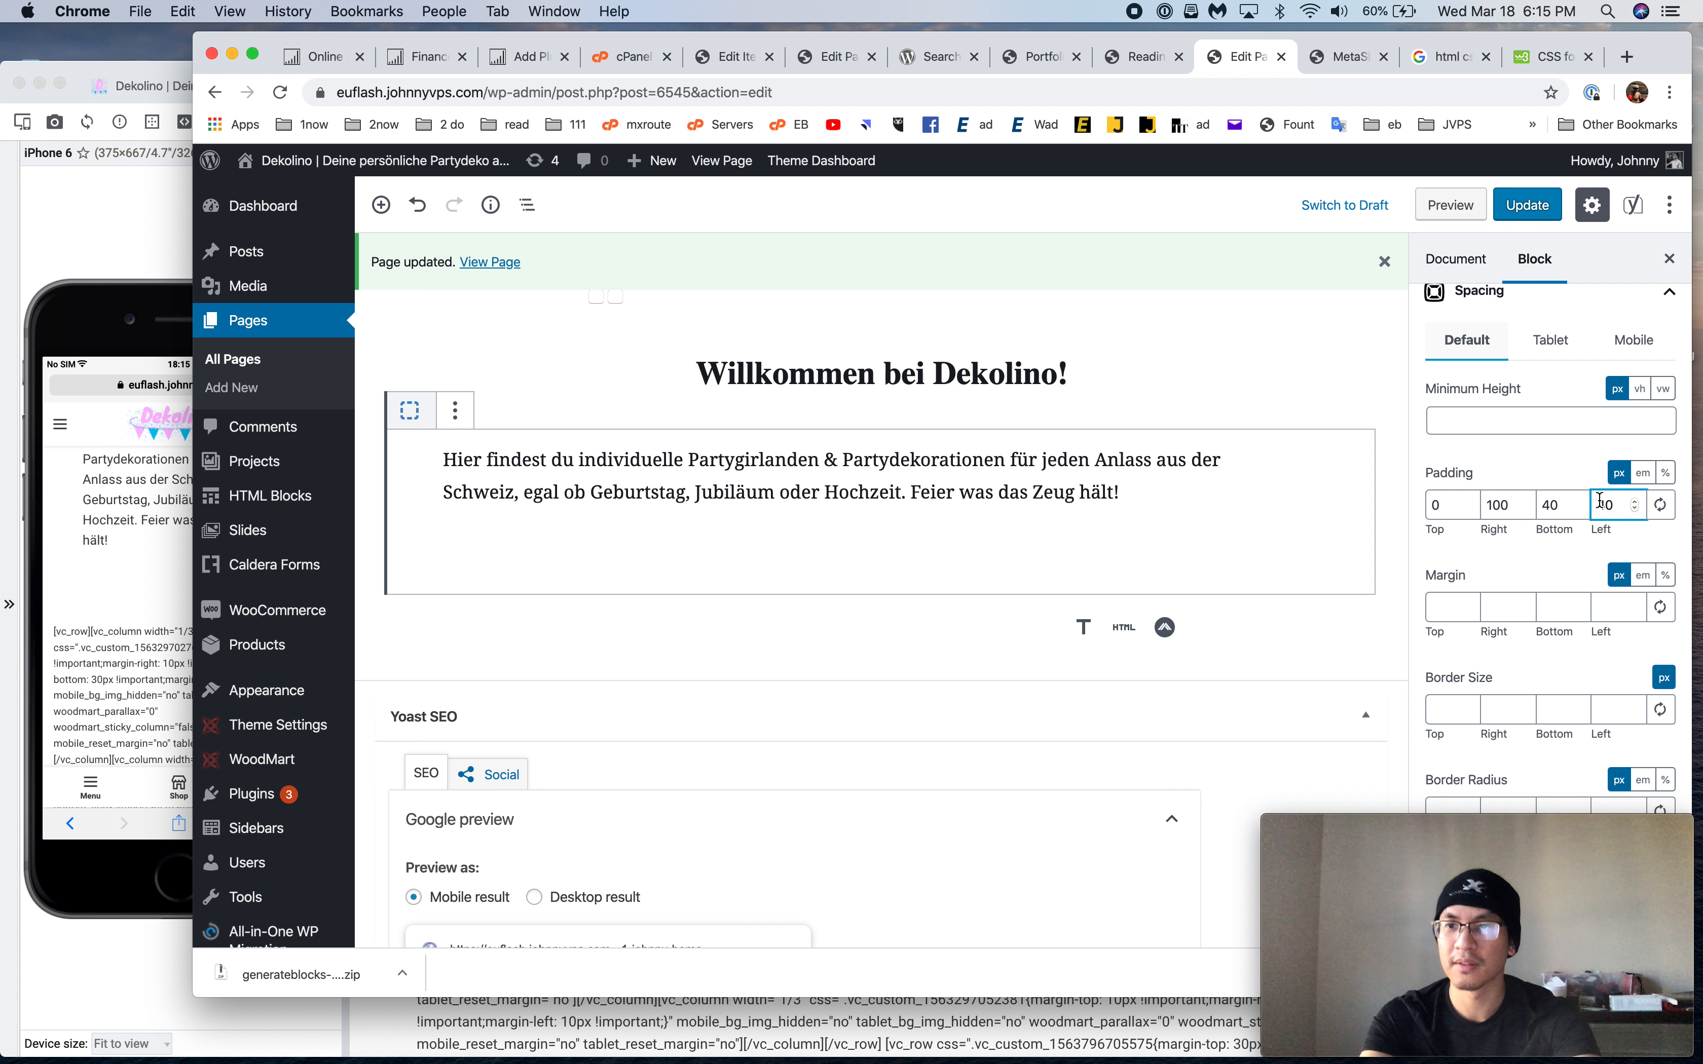
pyautogui.write('100')
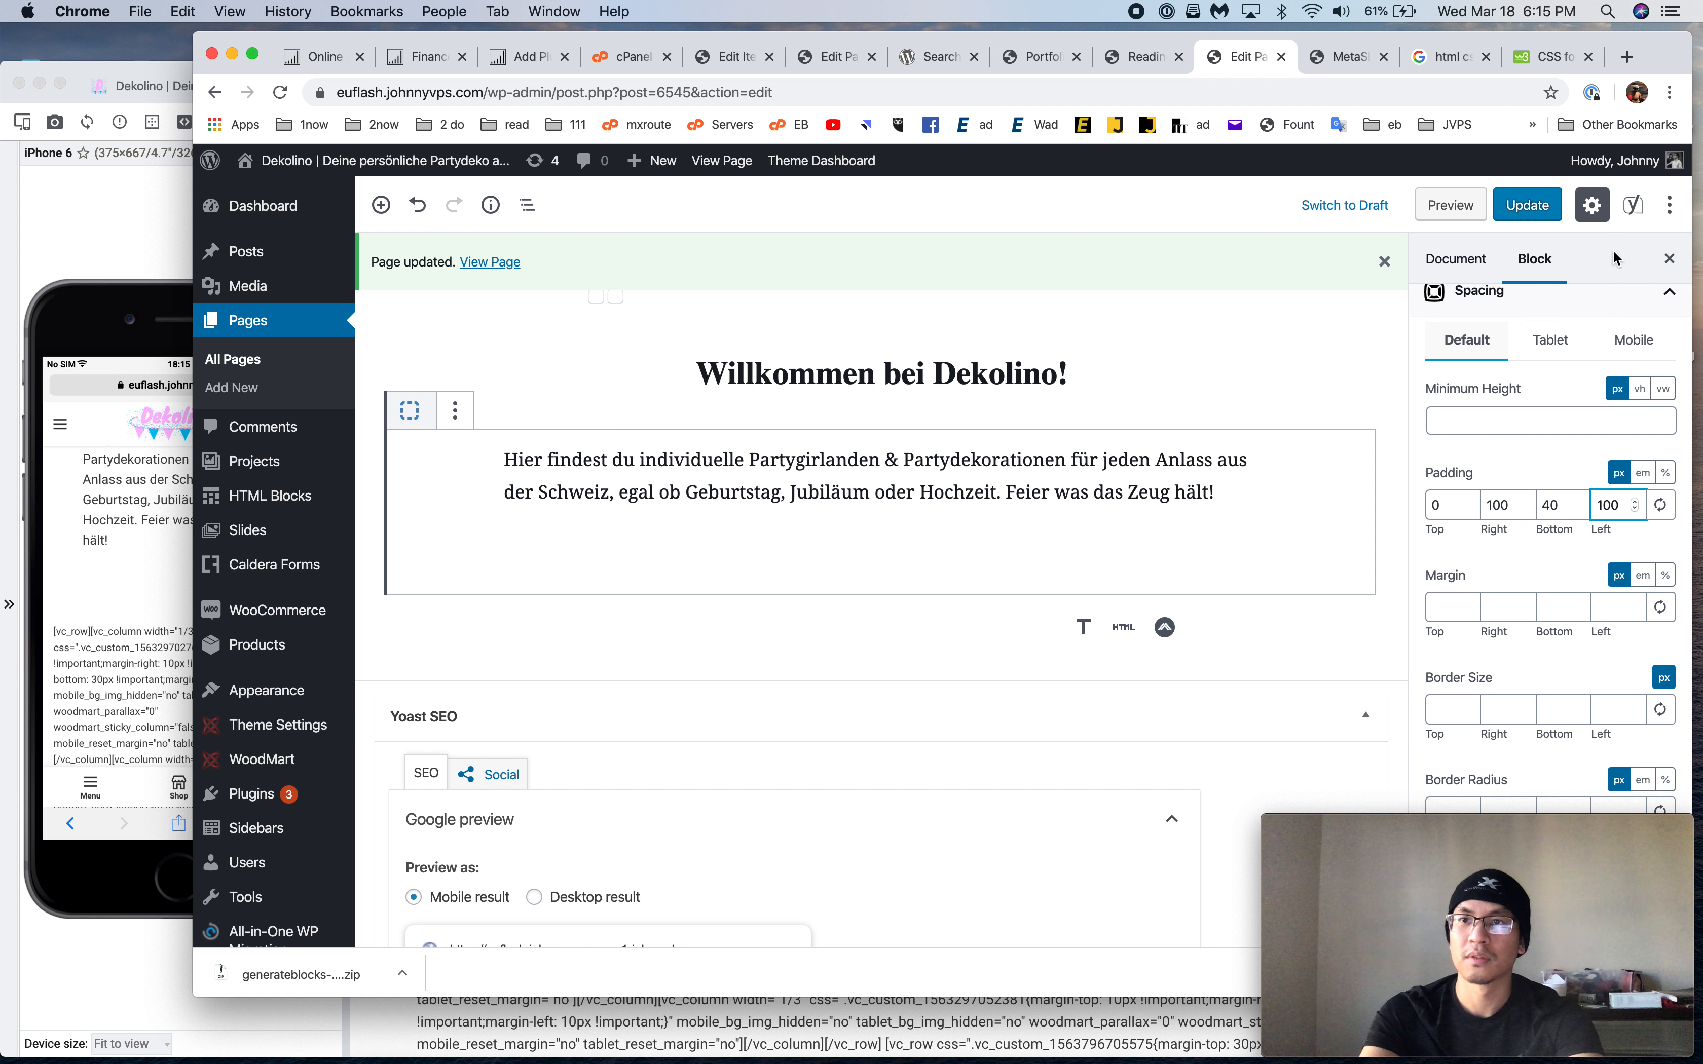
# Update the page, check the welcome paragraph's side margins against the live site, and return to the page editor
pyautogui.click(1539, 217)
pyautogui.press('super+Tab')
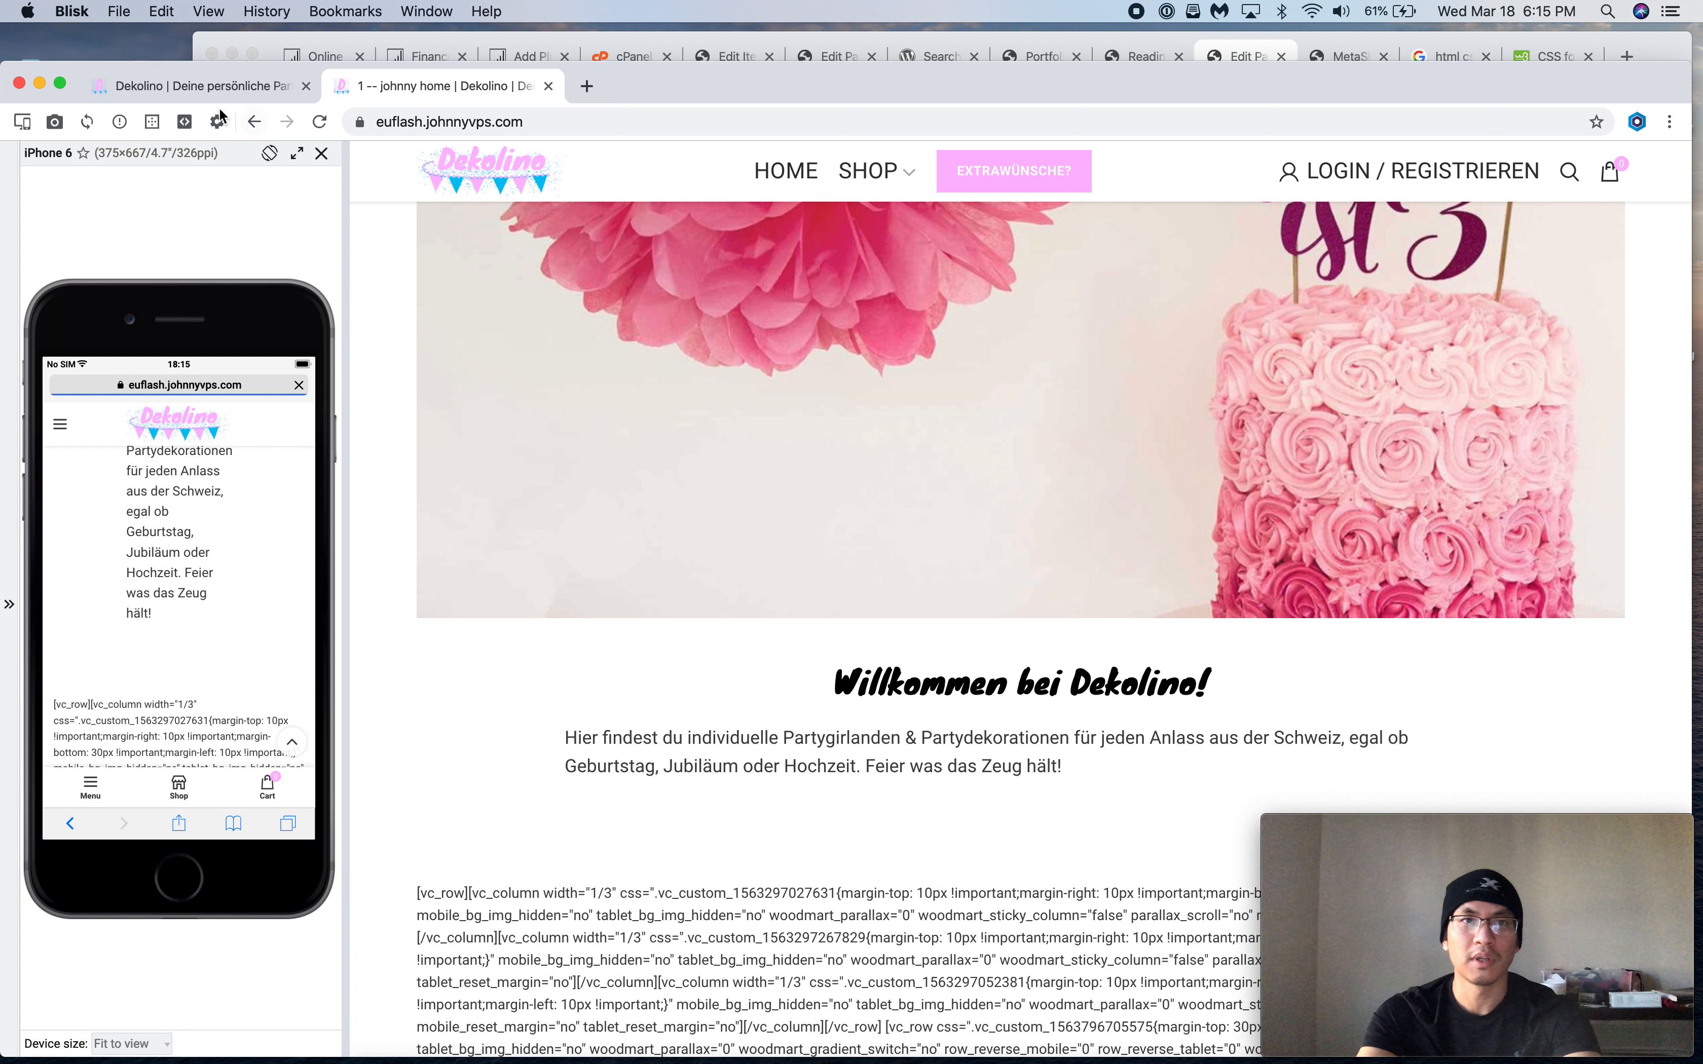
pyautogui.click(213, 94)
pyautogui.click(441, 92)
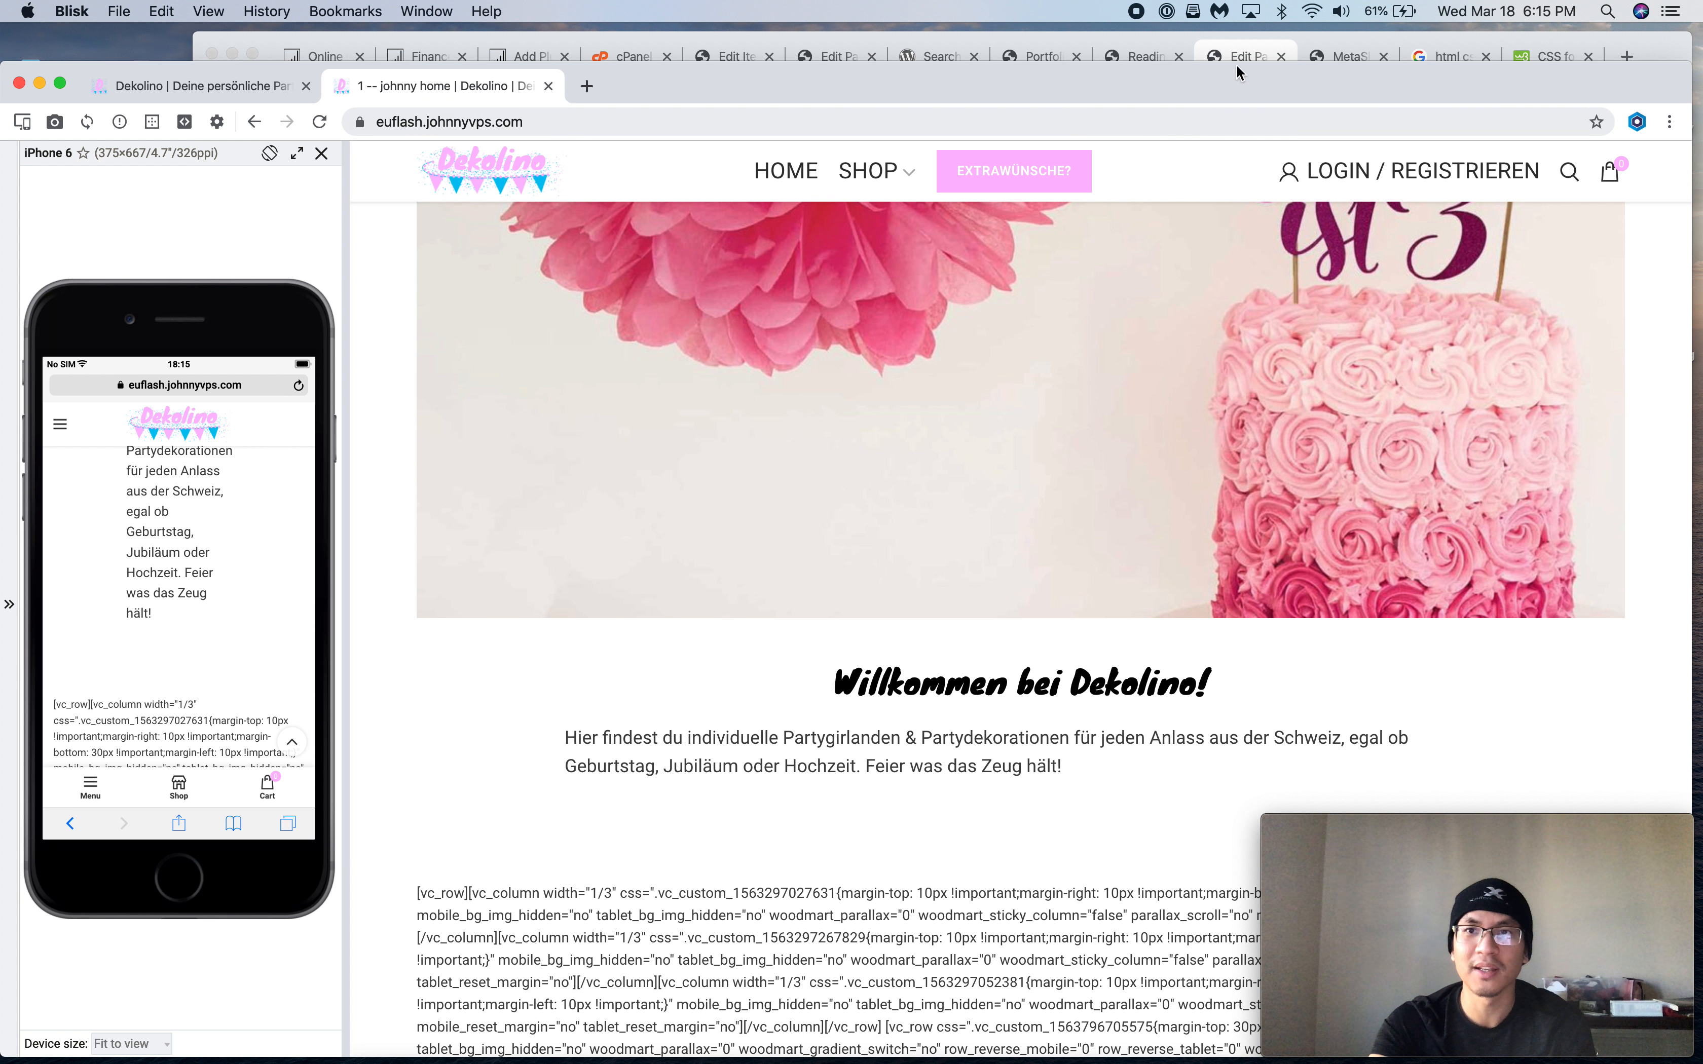
pyautogui.click(1249, 55)
# Center the text of the welcome paragraph inside the container and save the page
pyautogui.click(896, 487)
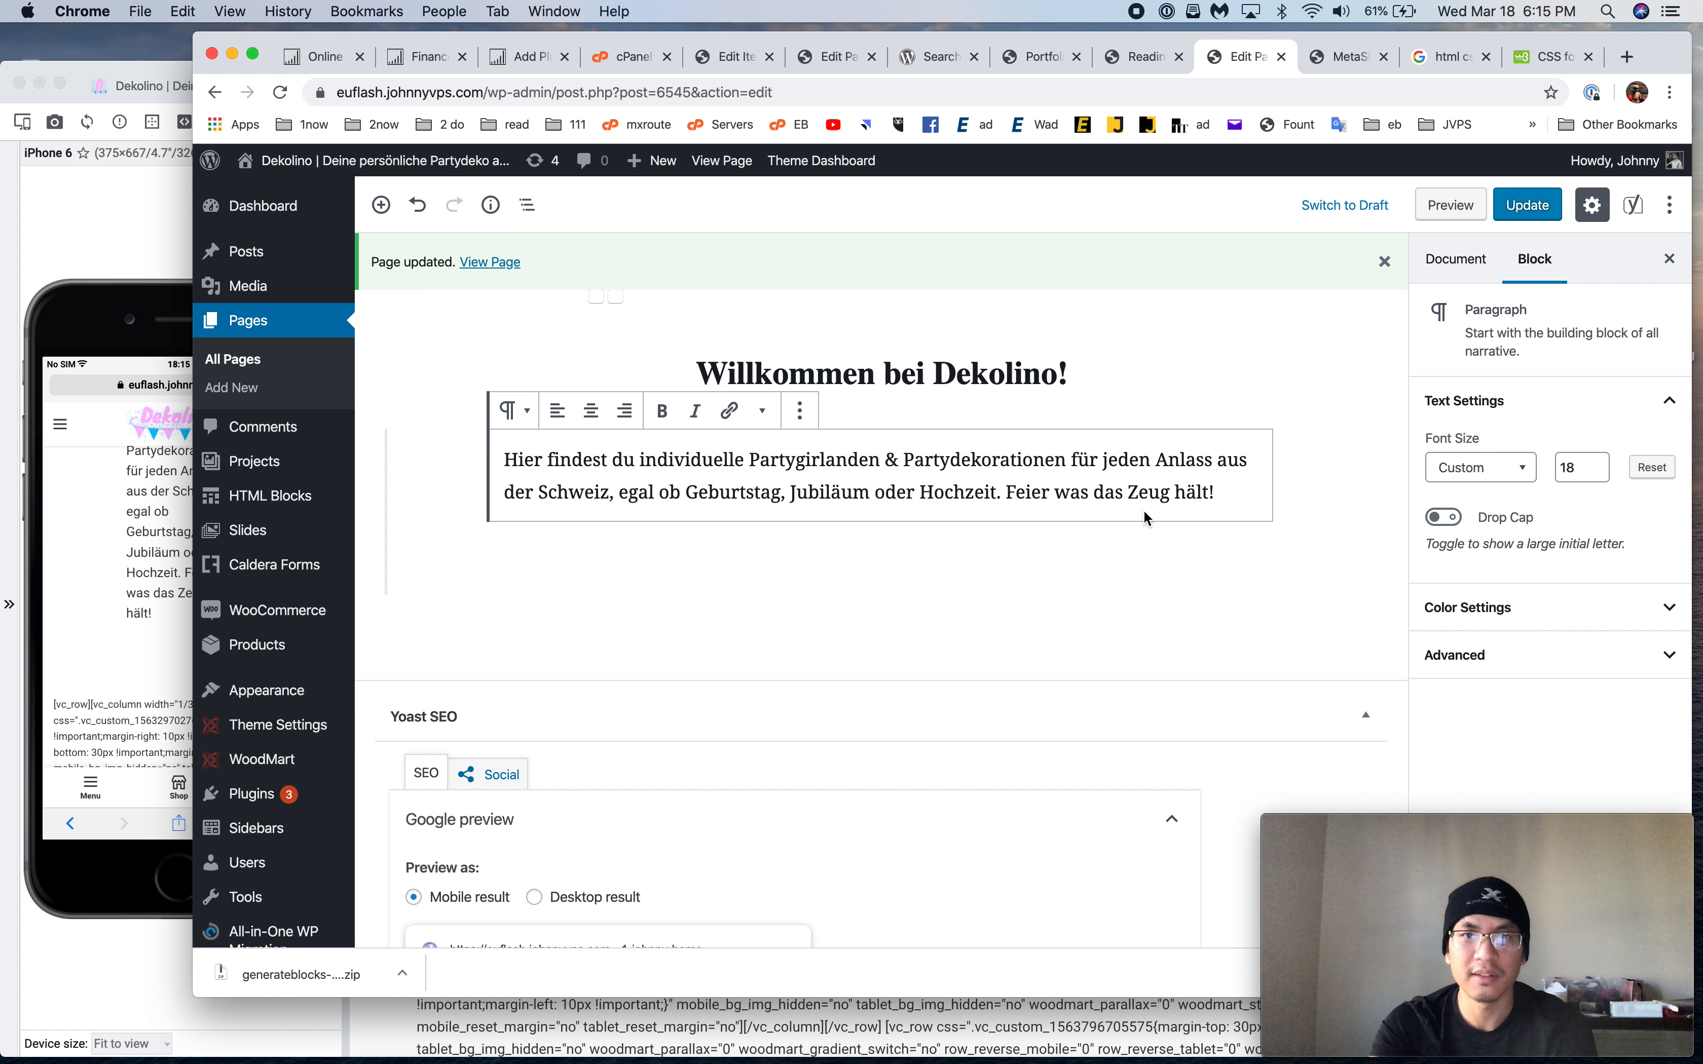
pyautogui.click(719, 476)
pyautogui.press('super+a')
pyautogui.click(591, 411)
pyautogui.press('super+s')
# Reload the copy's home page and compare the welcome section's desktop and mobile layout with the live site
pyautogui.press('super+Tab')
pyautogui.press('super+r')
pyautogui.scroll(5, 233, 628)
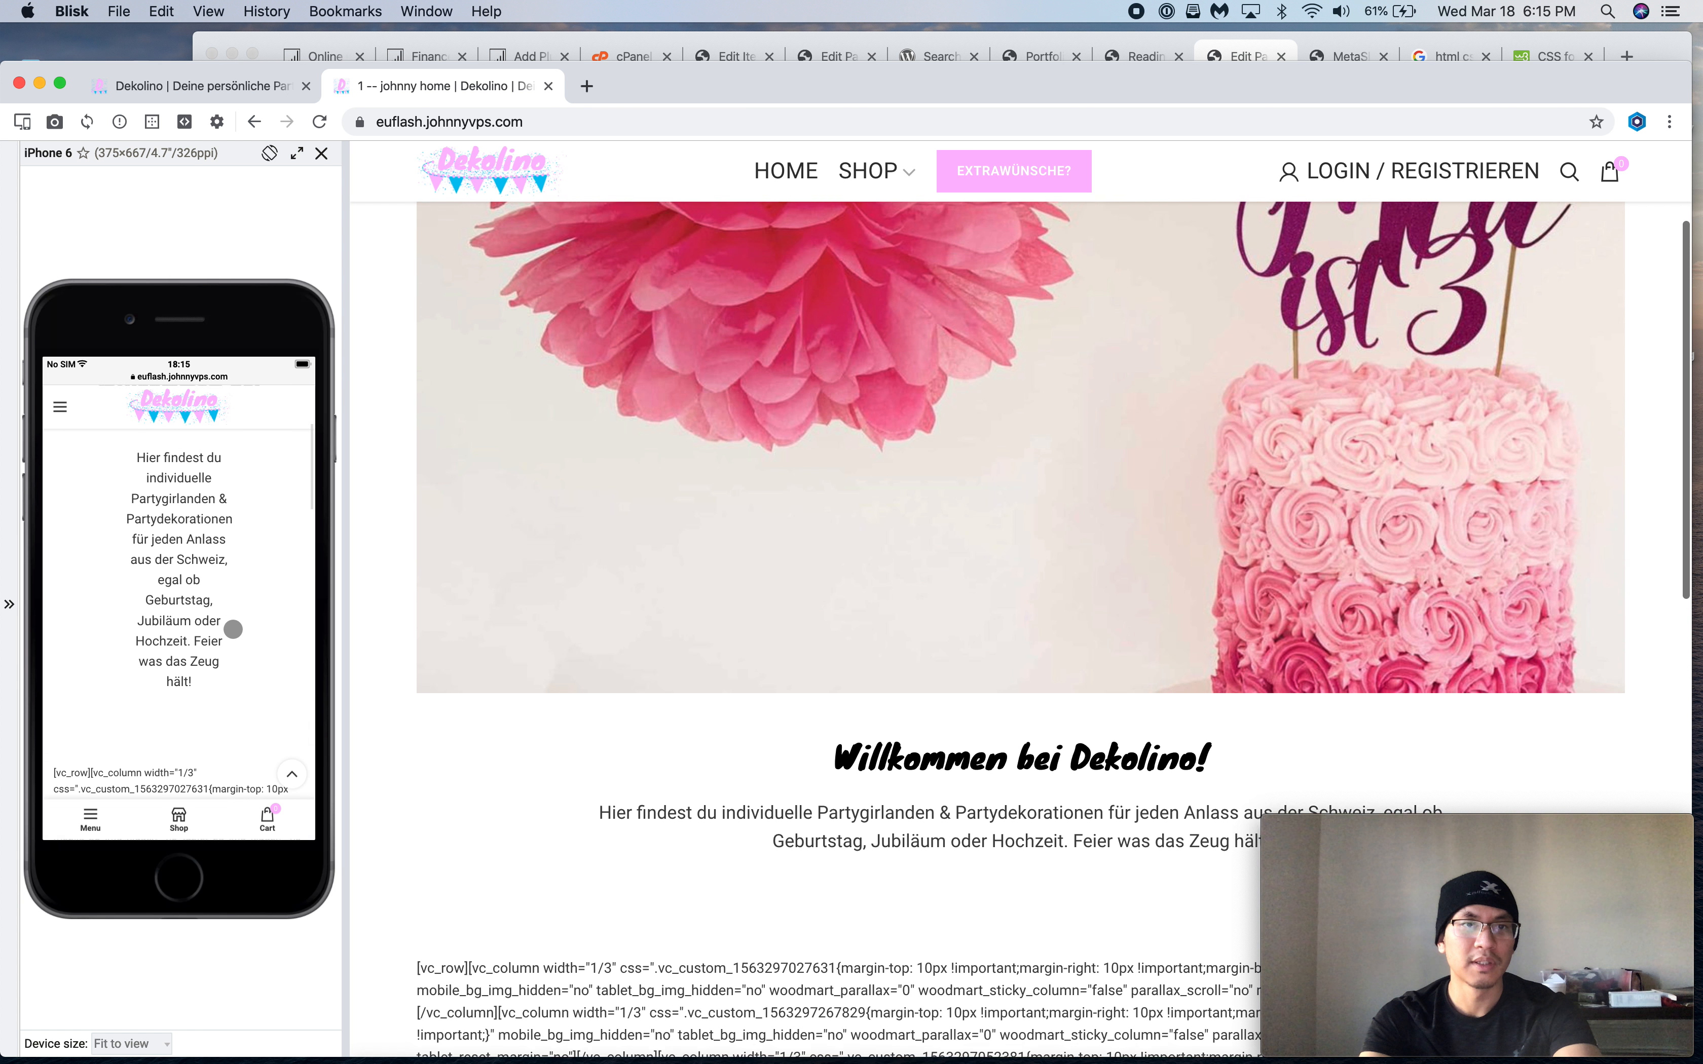
pyautogui.scroll(-1, 233, 629)
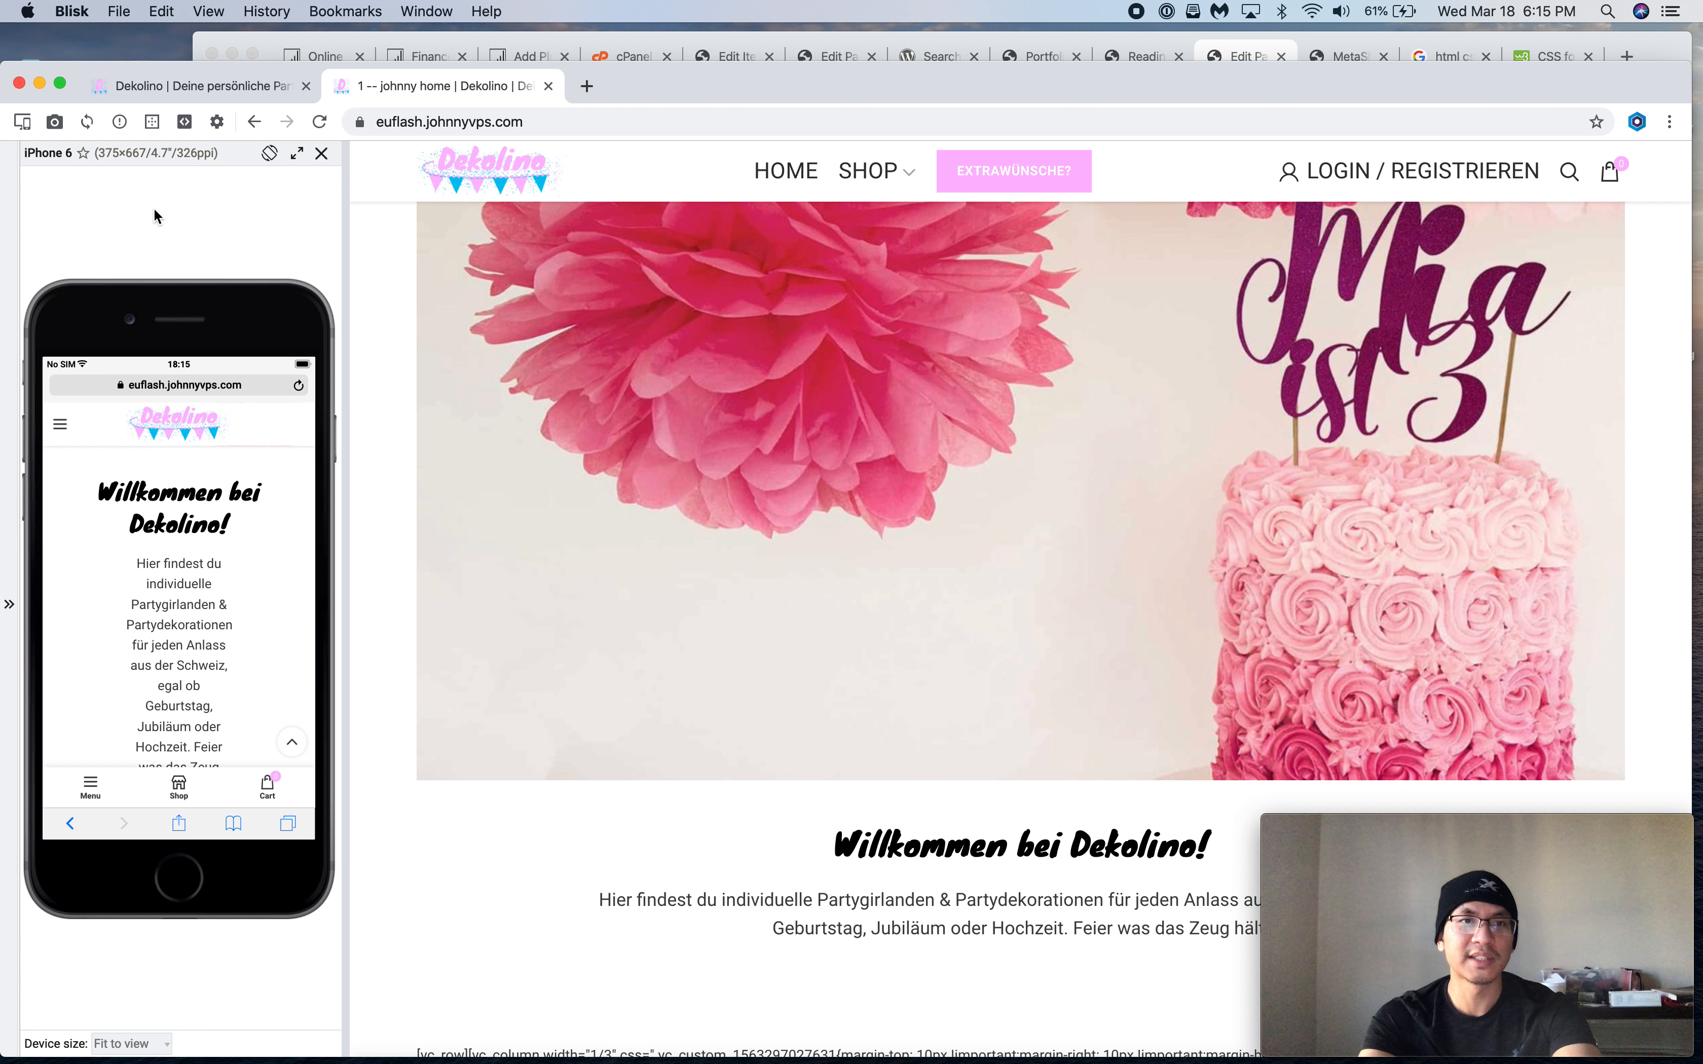
pyautogui.click(222, 87)
pyautogui.scroll(4, 454, 163)
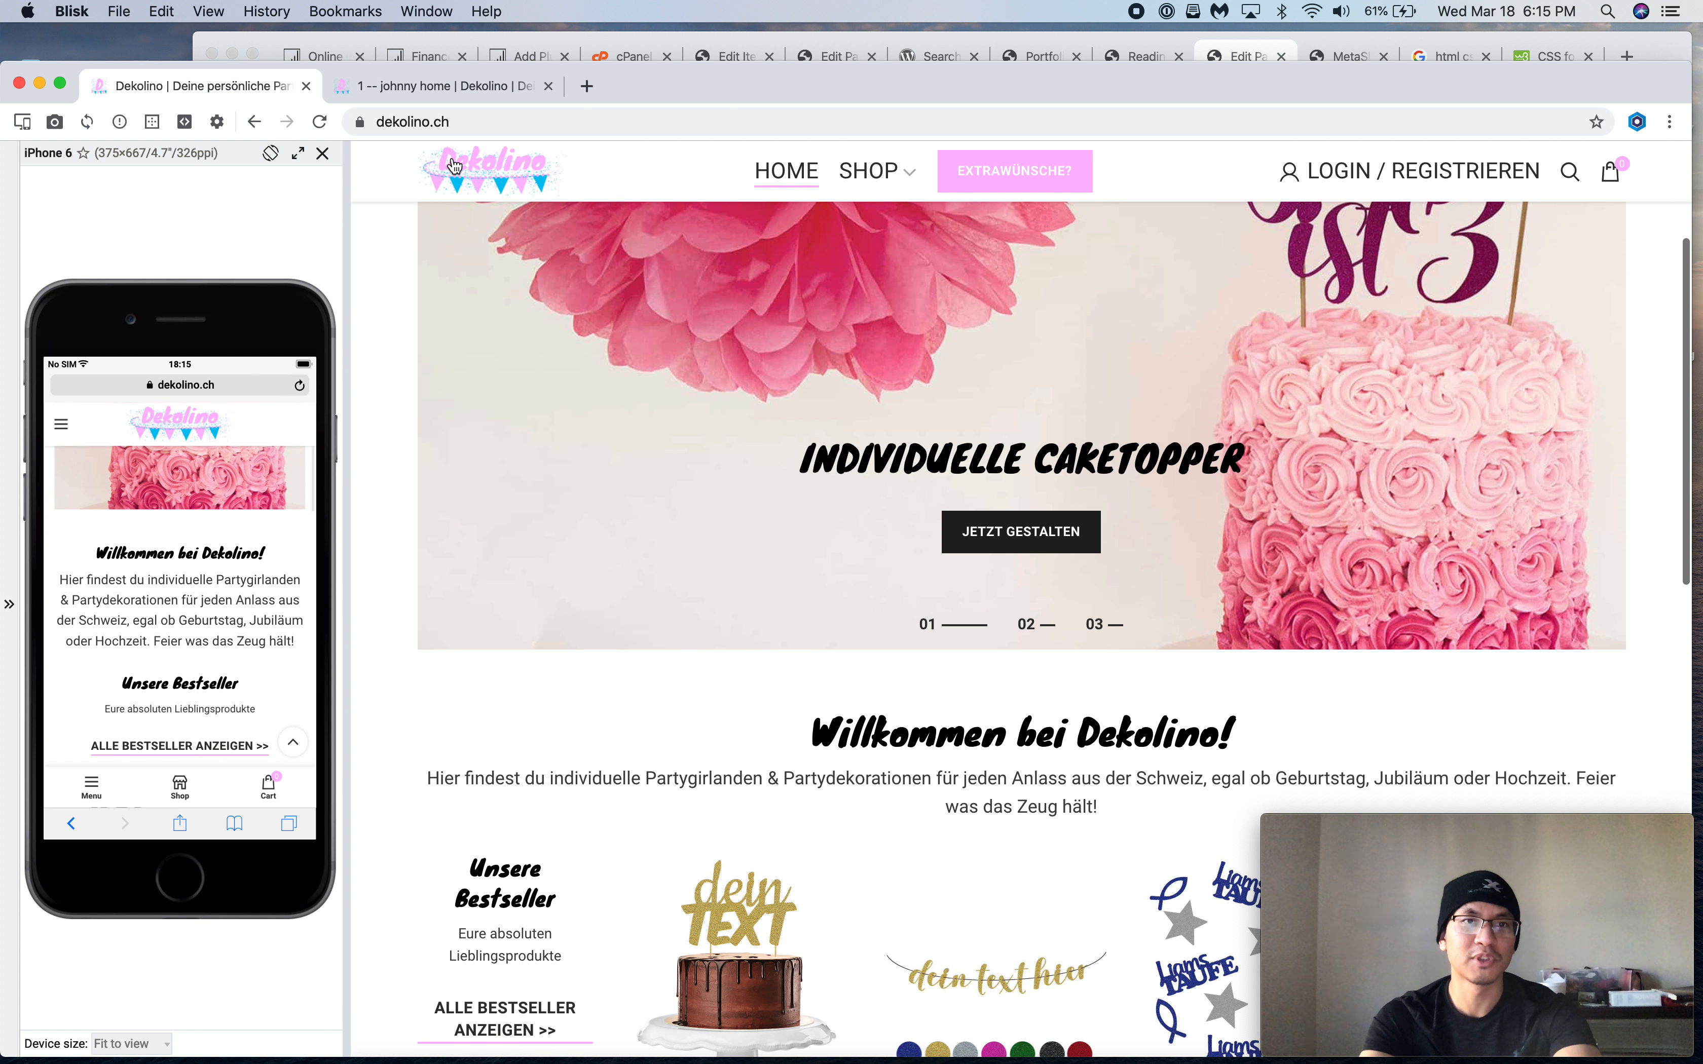
pyautogui.click(445, 85)
# Set the welcome container's mobile padding to 0 px top, right and left, and 30 px bottom
pyautogui.press('super+Tab')
pyautogui.click(879, 552)
pyautogui.click(1492, 521)
pyautogui.scroll(-4, 1492, 521)
pyautogui.click(1446, 418)
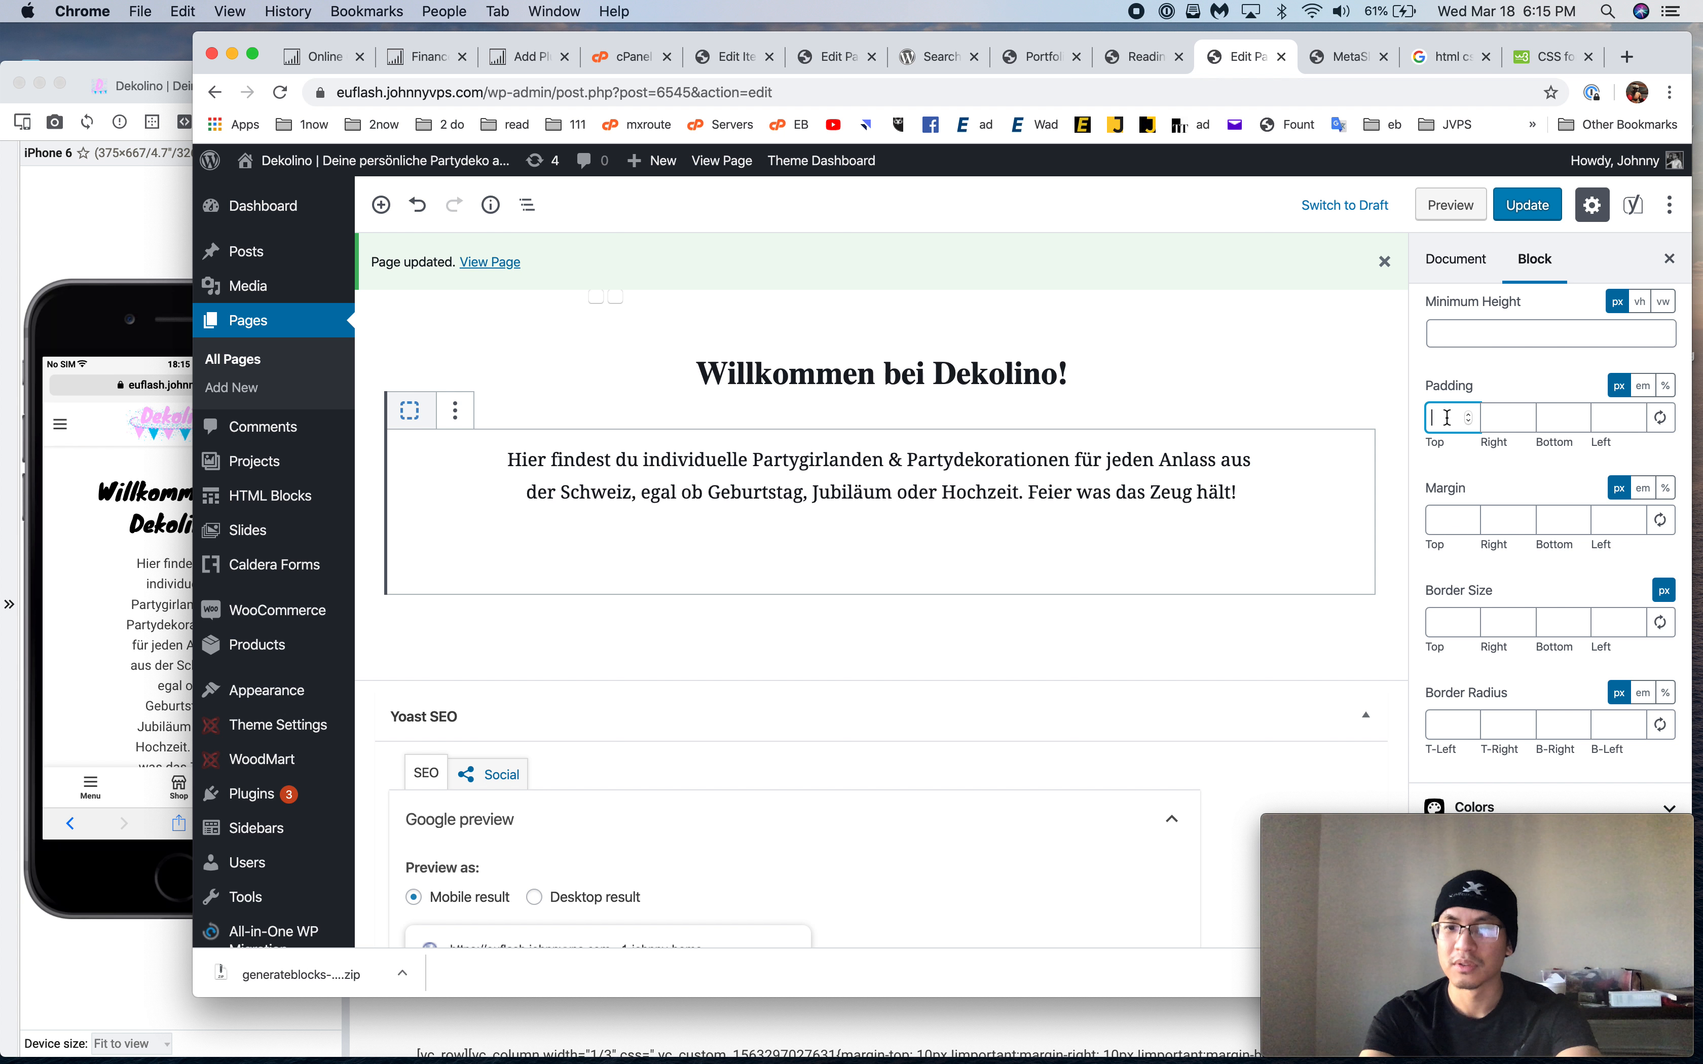
pyautogui.write('0')
pyautogui.click(1530, 414)
pyautogui.write('0')
pyautogui.click(1611, 418)
pyautogui.write('10')
pyautogui.click(1555, 417)
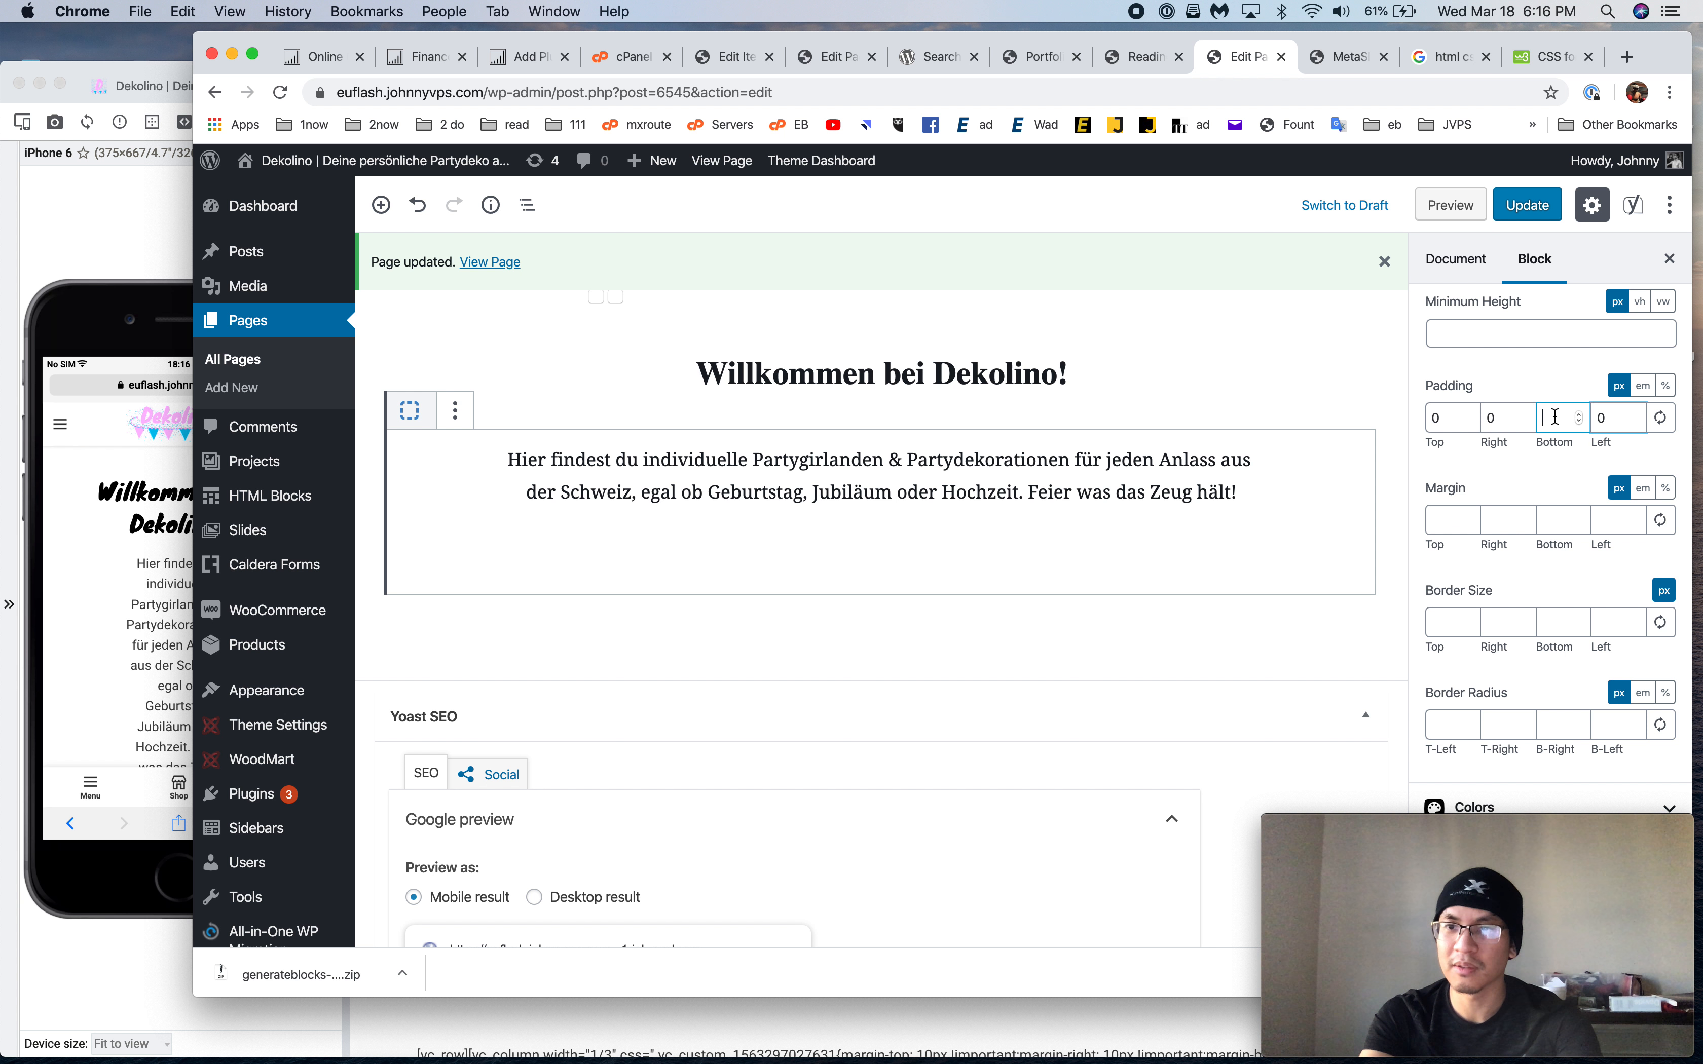
pyautogui.write('30')
# Update the page, compare the welcome section's phone preview with the live site, and return to the page editor
pyautogui.scroll(5, 1555, 418)
pyautogui.click(1527, 204)
pyautogui.press('super+Tab')
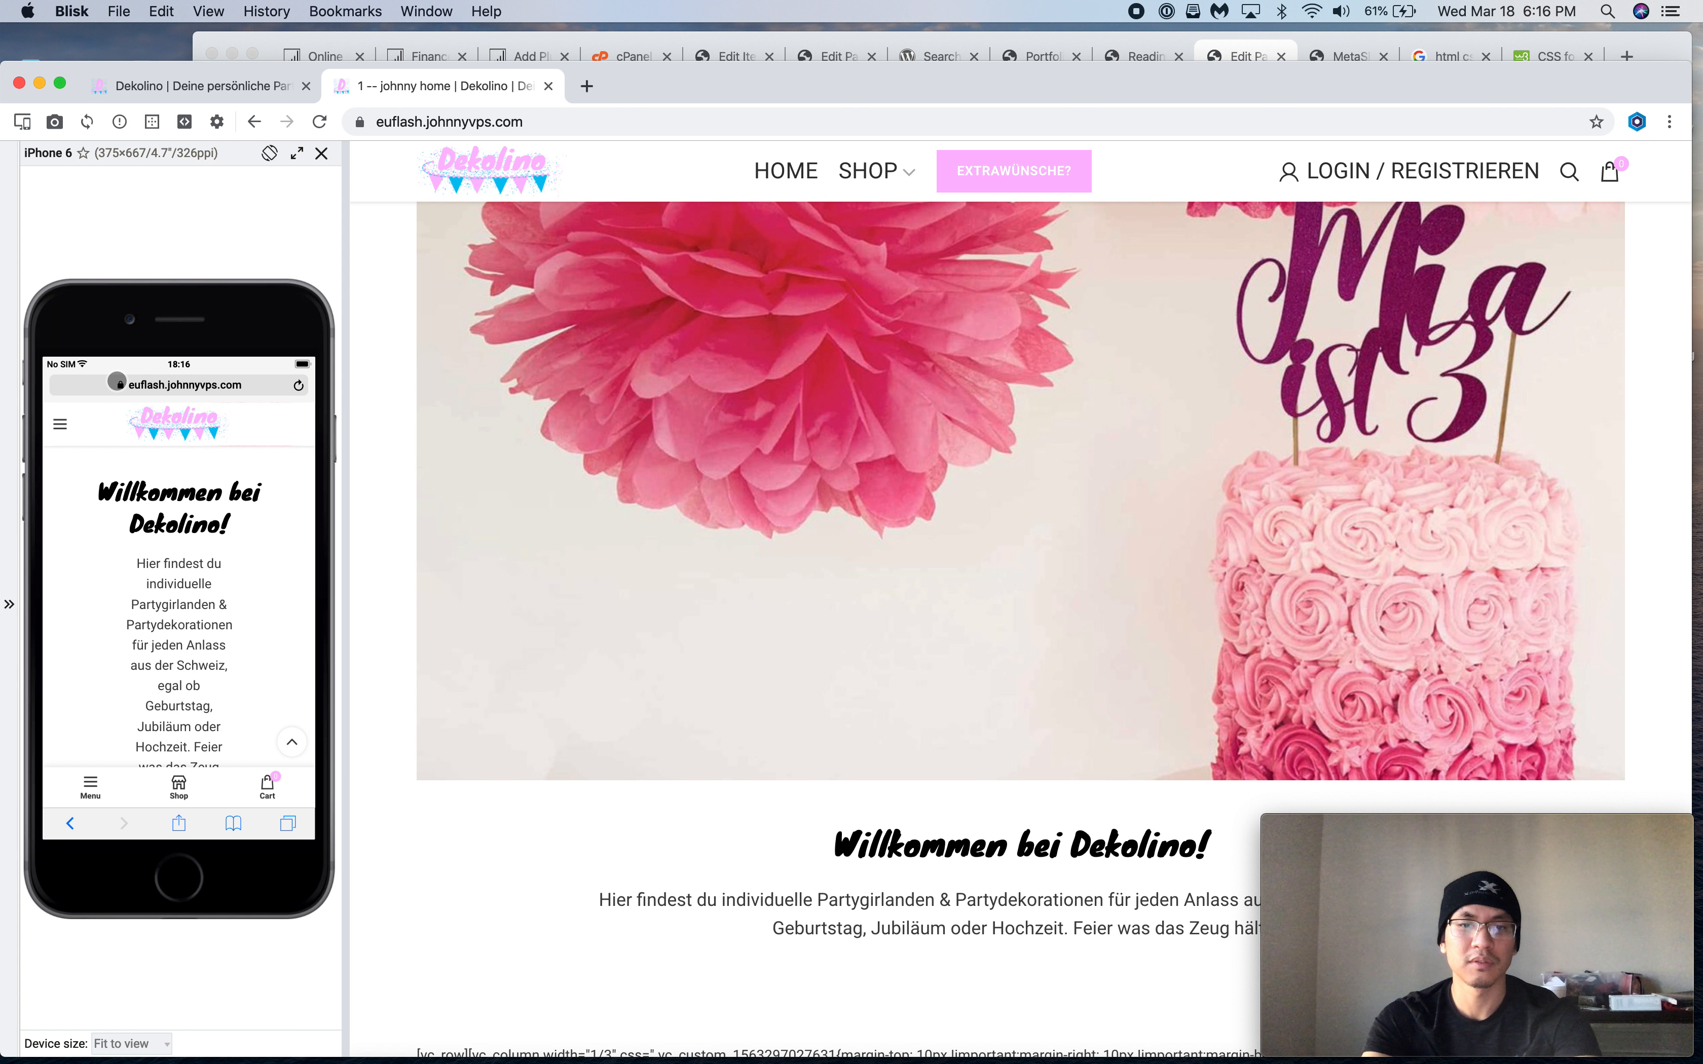
pyautogui.press('super+r')
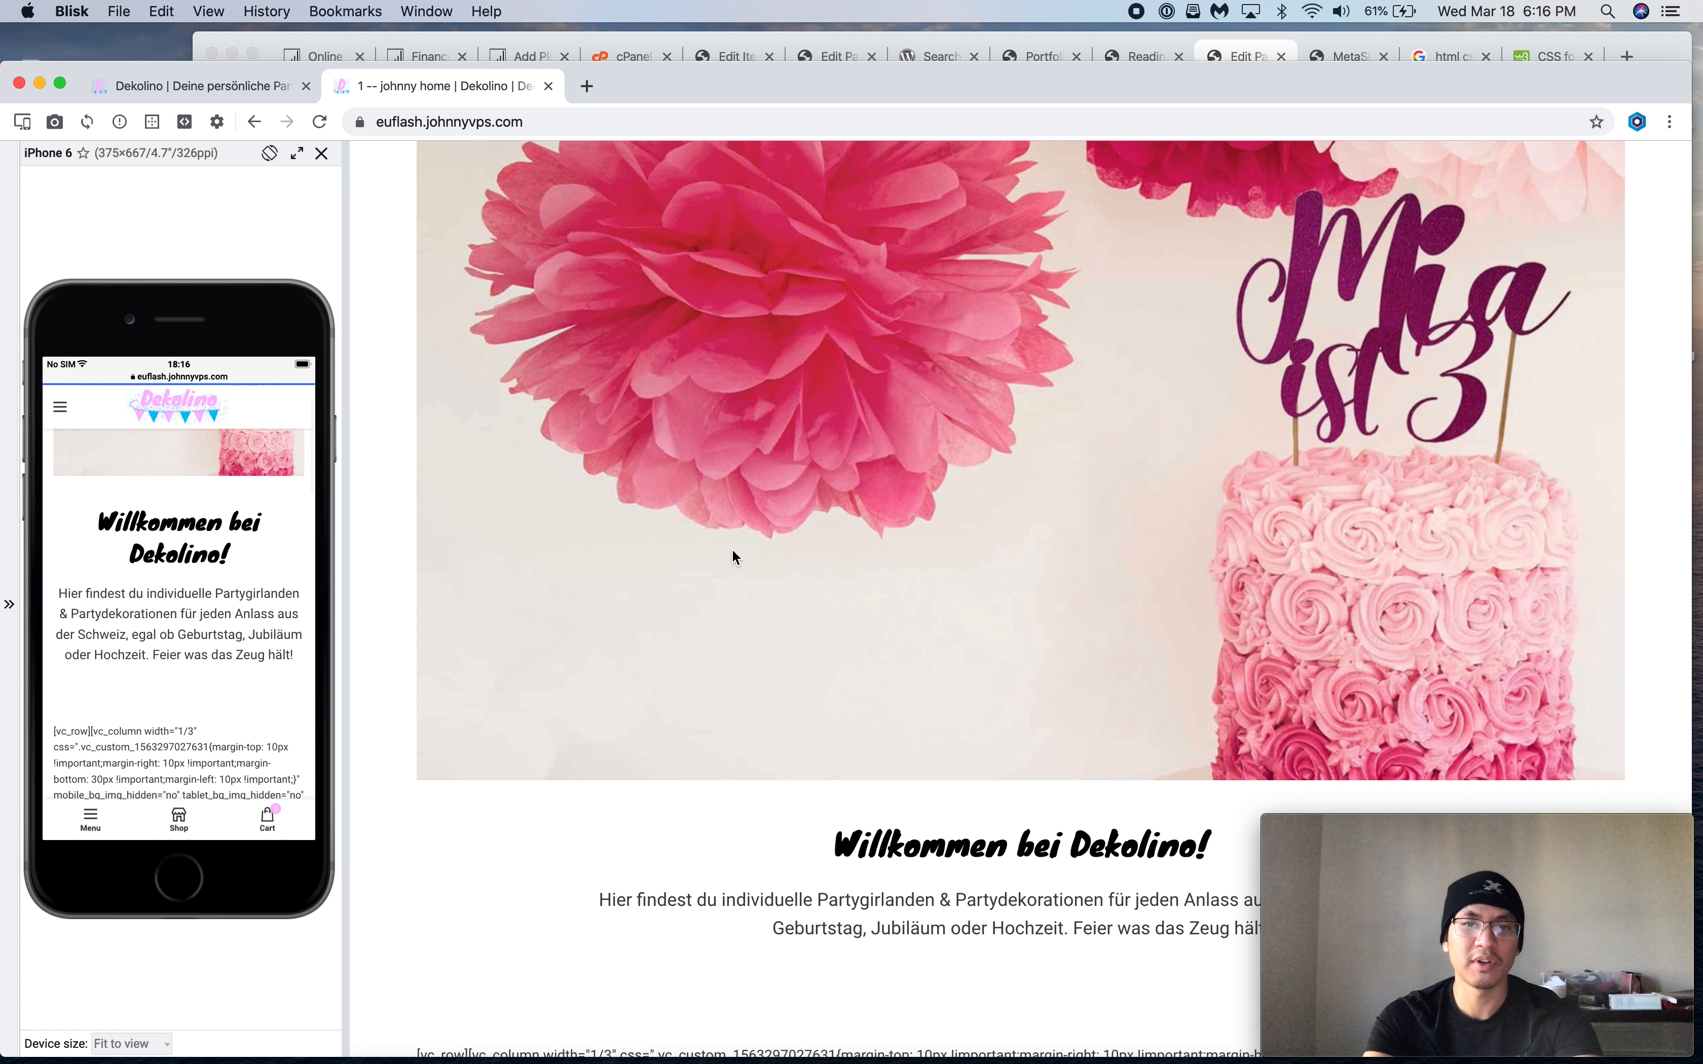
pyautogui.click(197, 86)
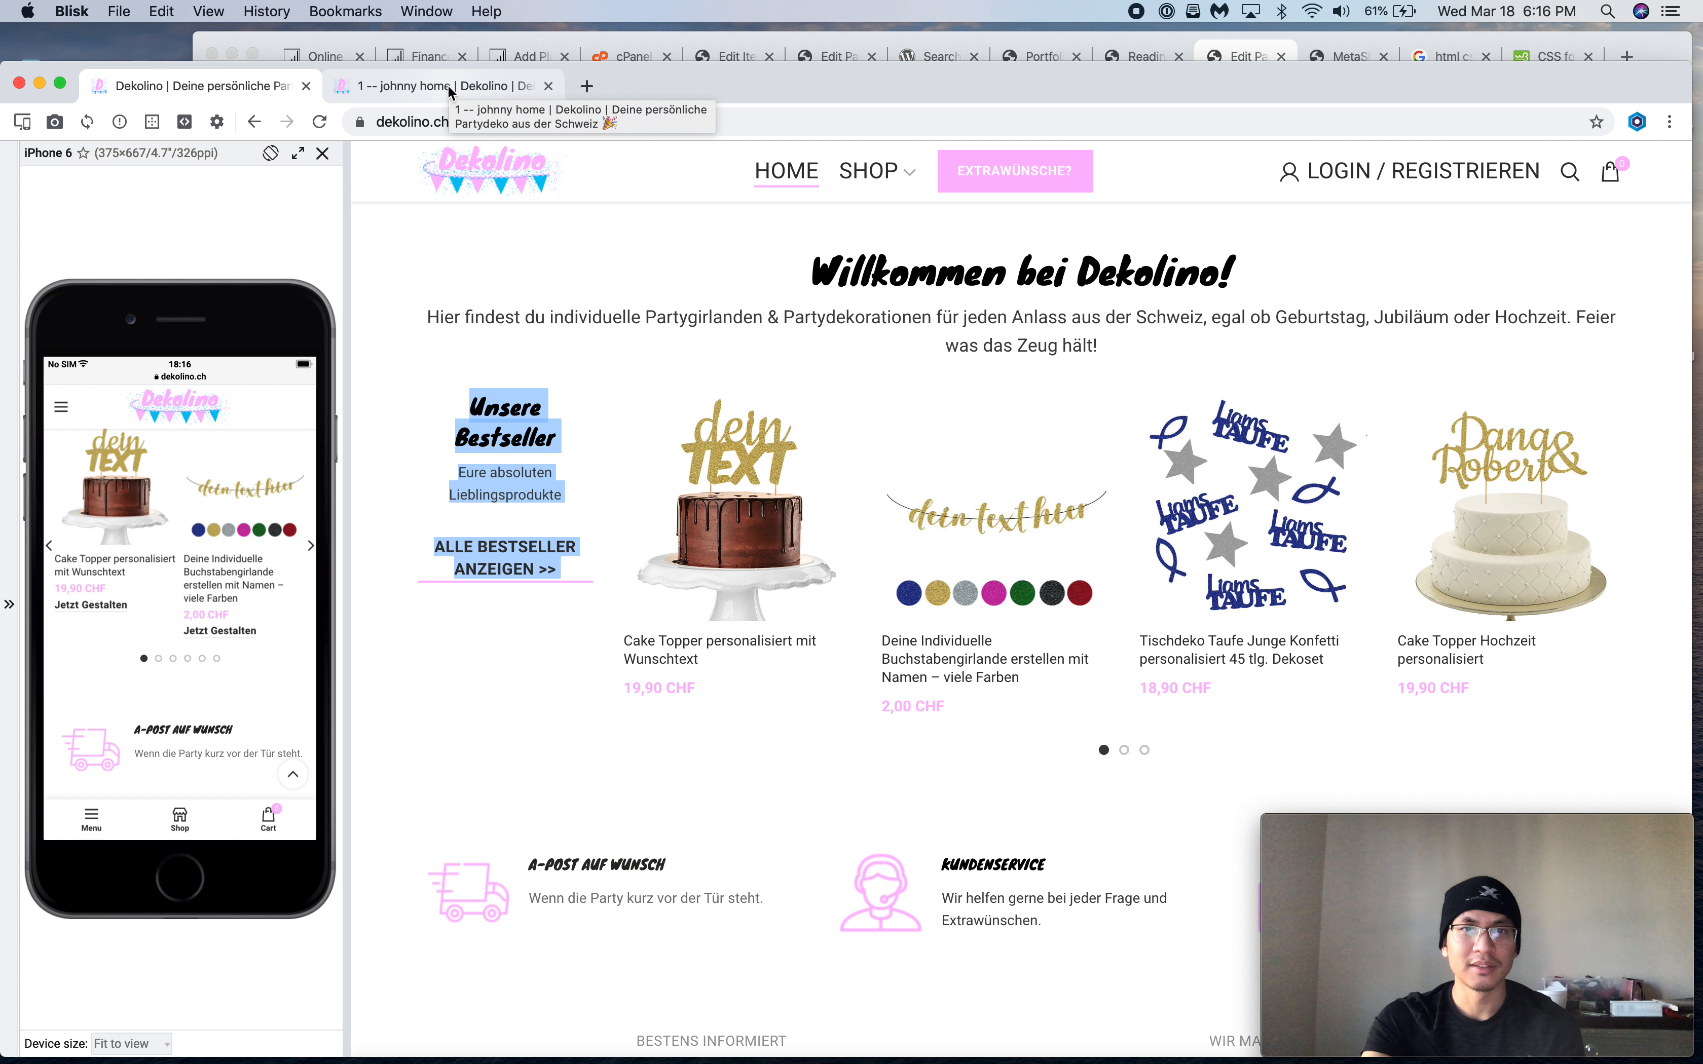
pyautogui.click(451, 85)
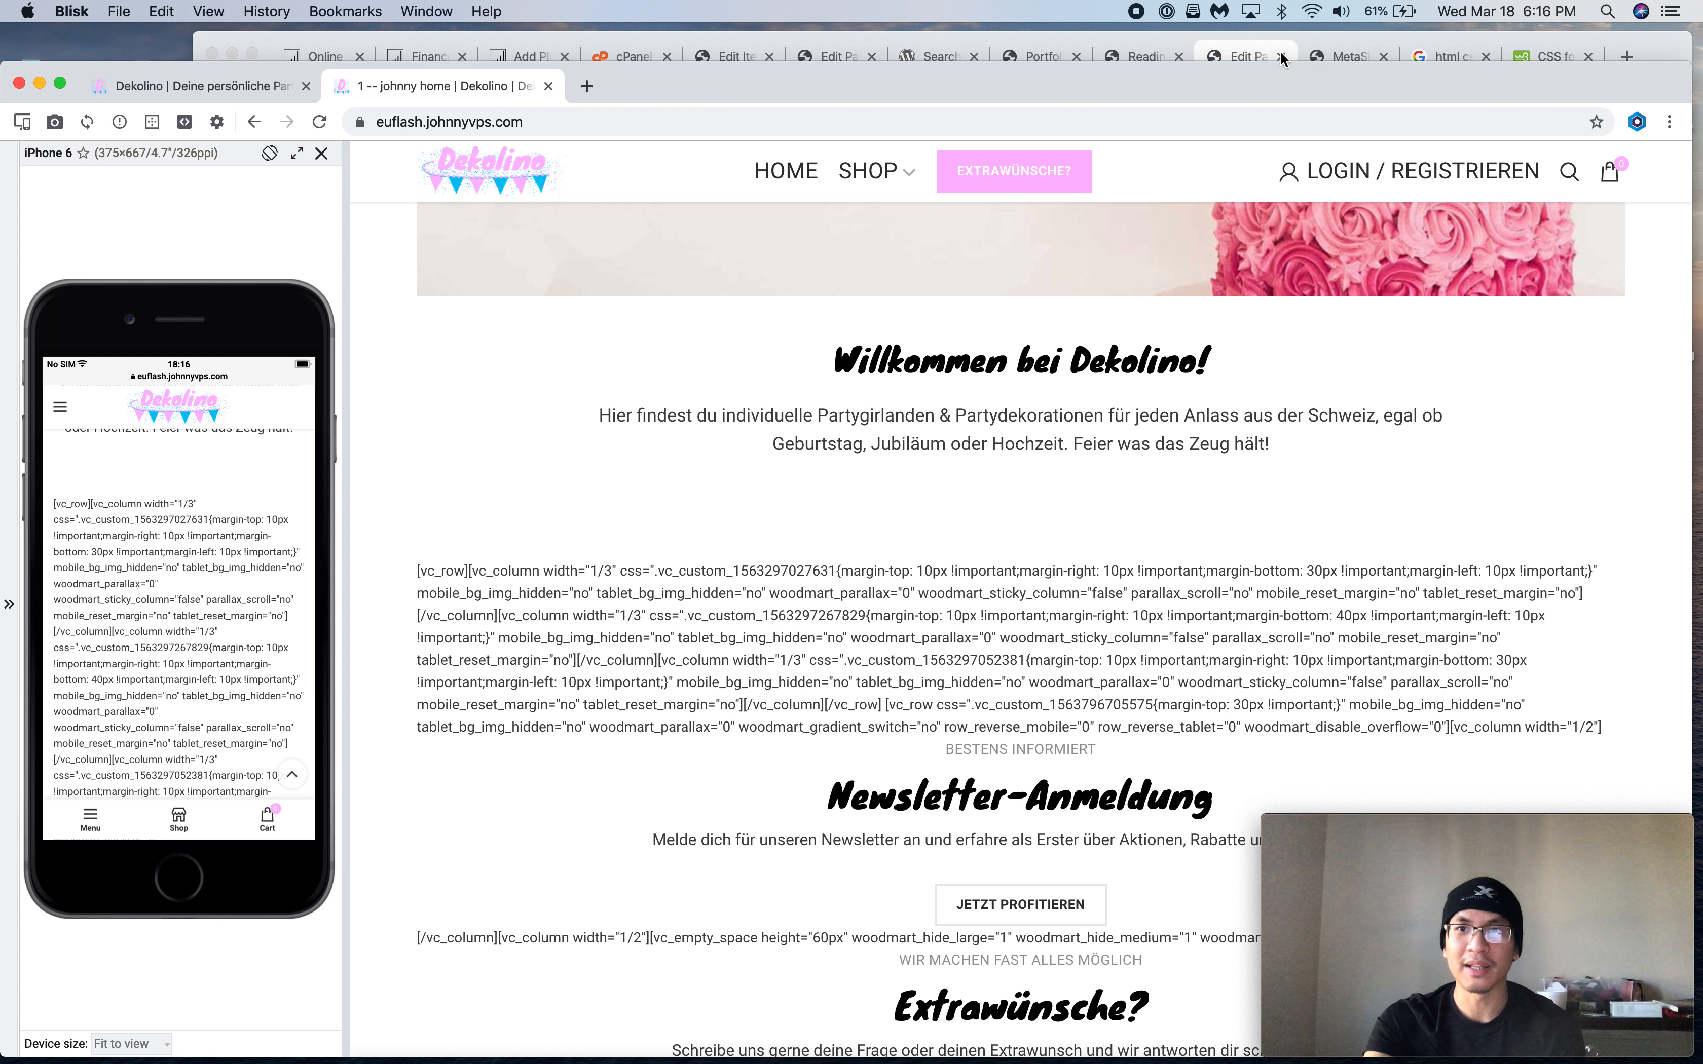
pyautogui.press('super+Tab')
pyautogui.click(844, 627)
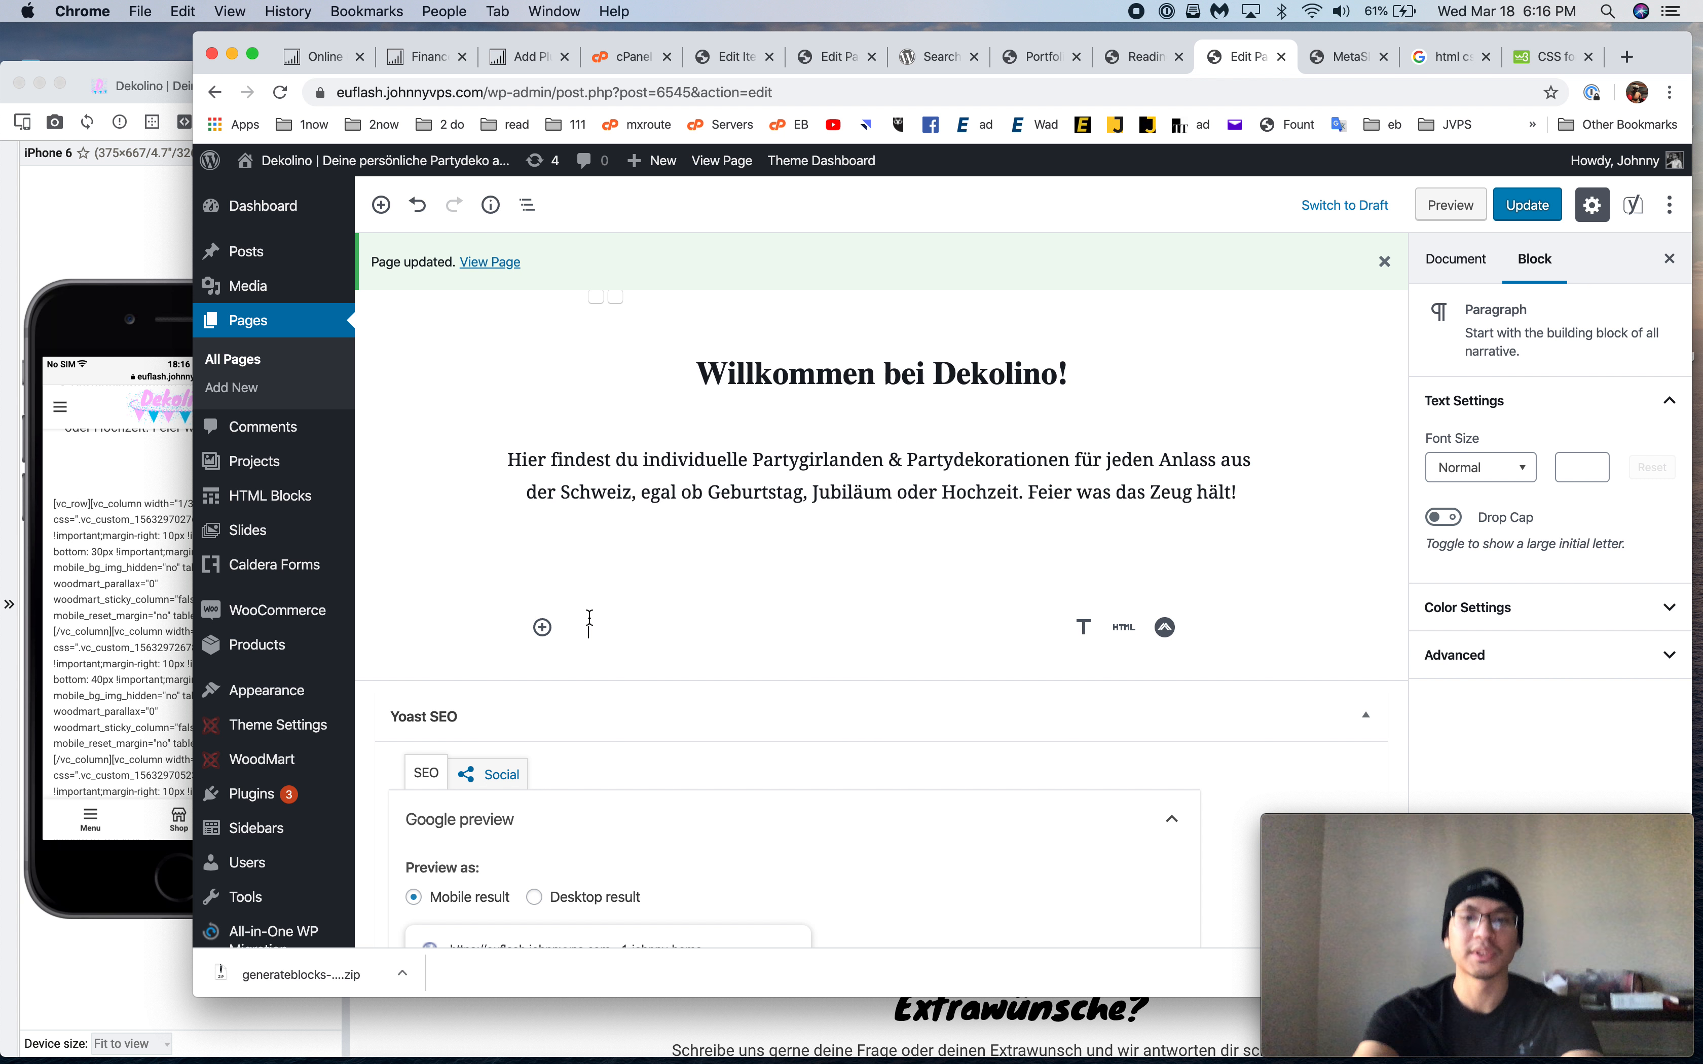
pyautogui.write('grid')
pyautogui.press('BackSpace')
pyautogui.press('BackSpace')
pyautogui.press('BackSpace')
pyautogui.press('BackSpace')
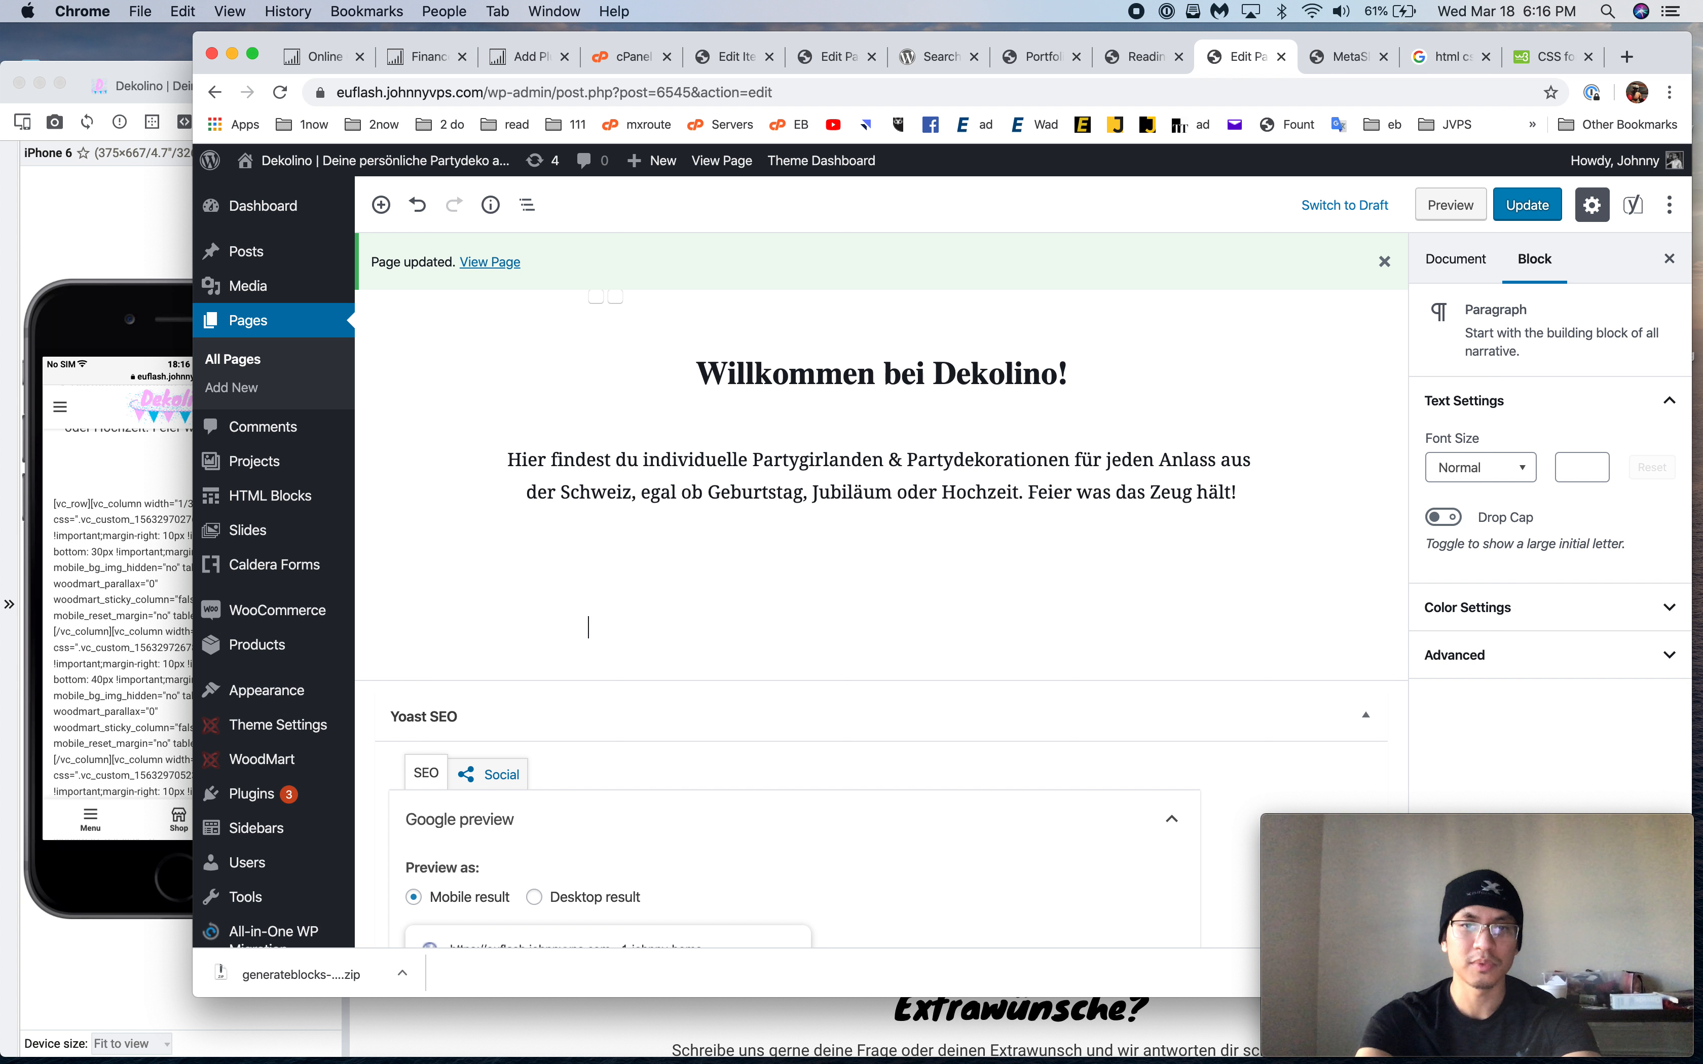
# Insert a Grid block below the welcome container using the two-column layout with a narrow first and wide second column
pyautogui.click(543, 628)
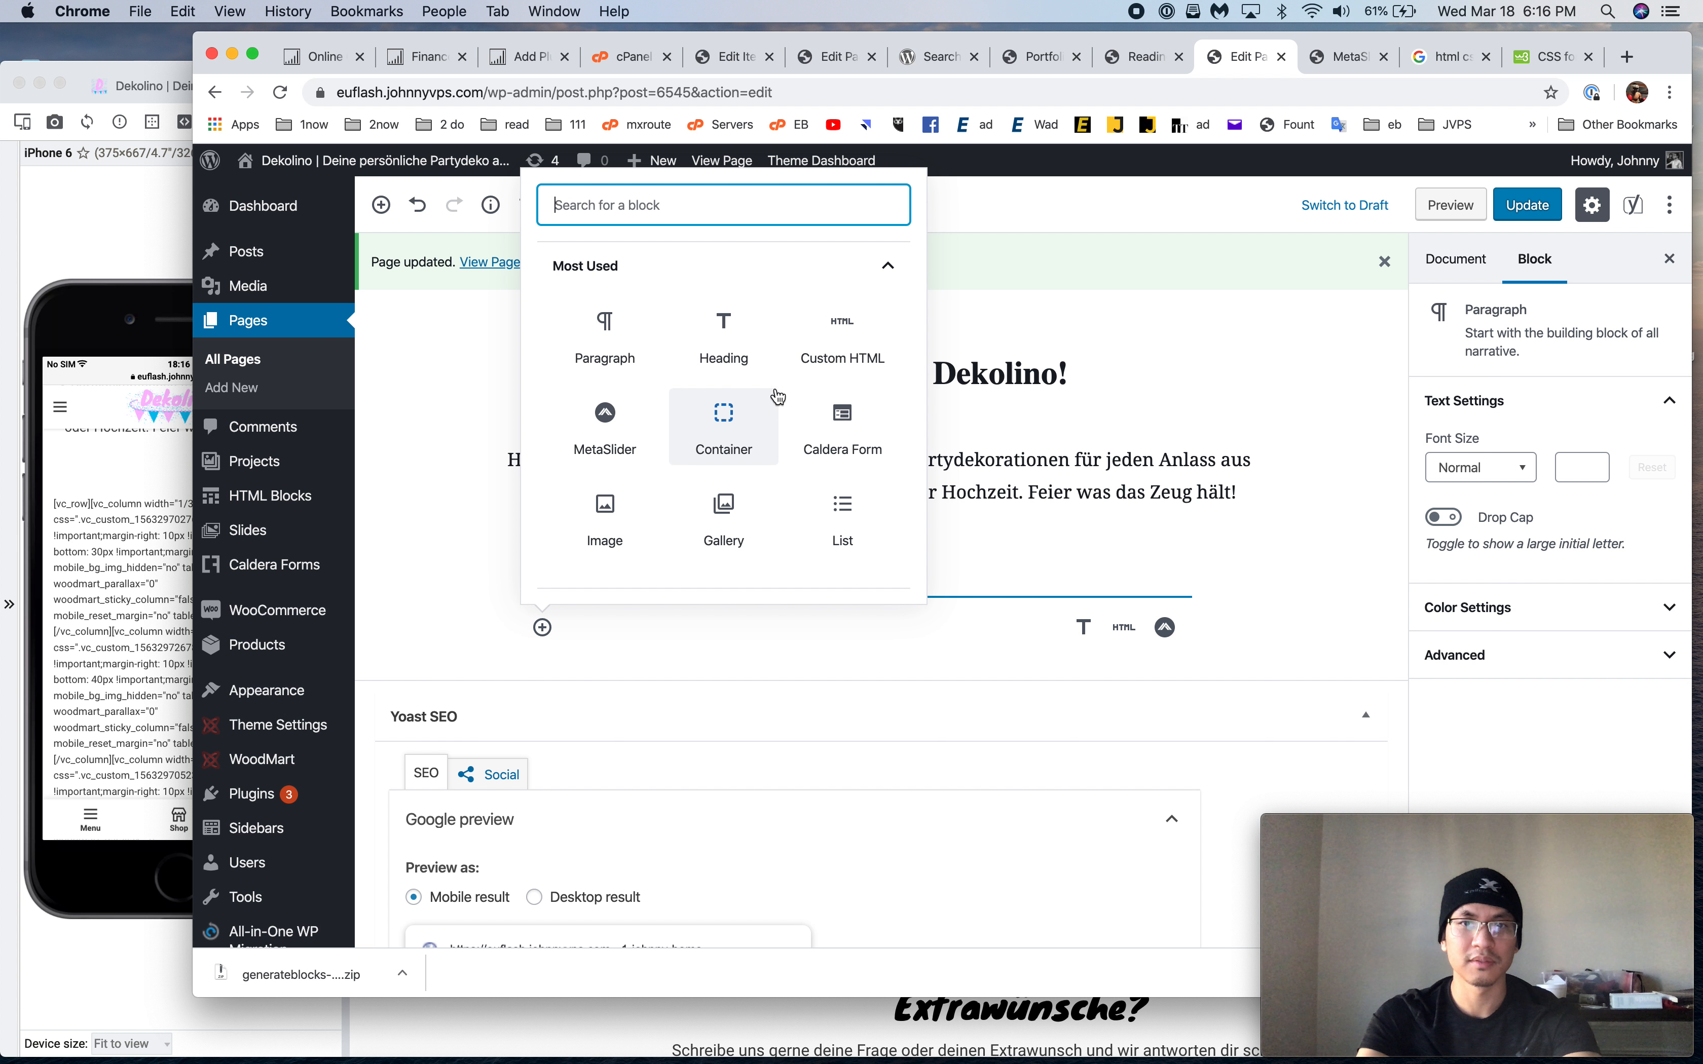
pyautogui.write('gr')
pyautogui.click(633, 338)
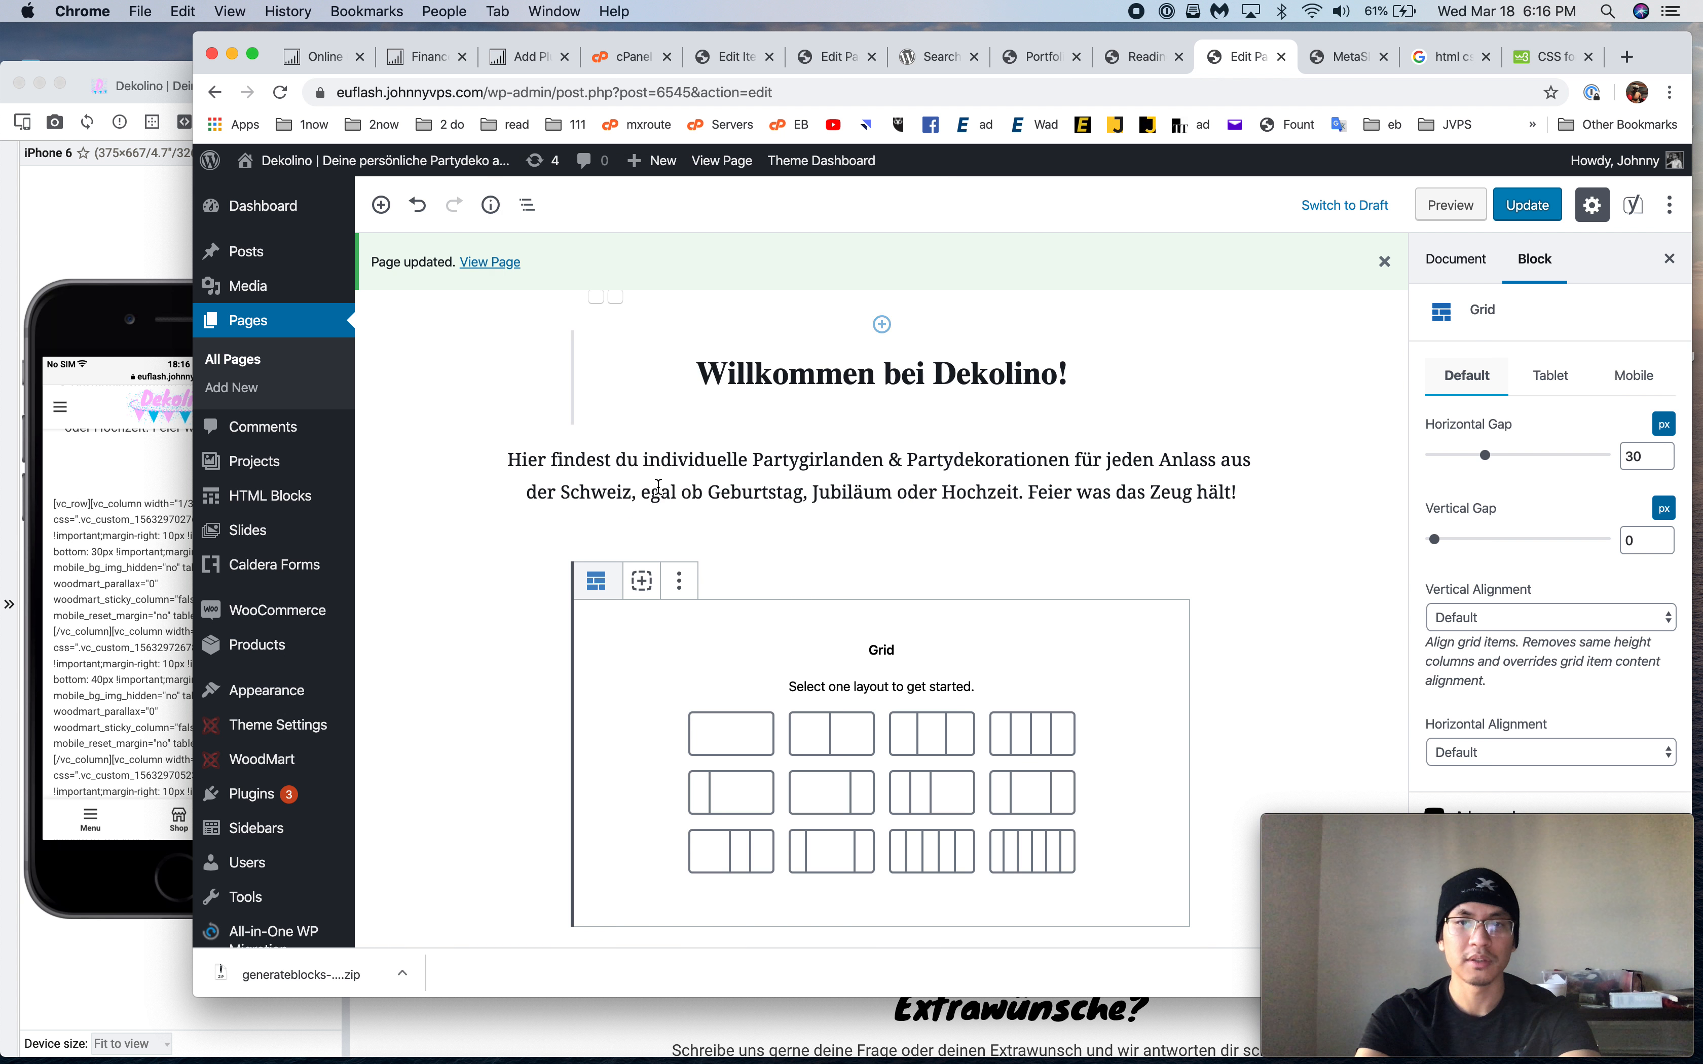
pyautogui.click(732, 793)
pyautogui.click(642, 657)
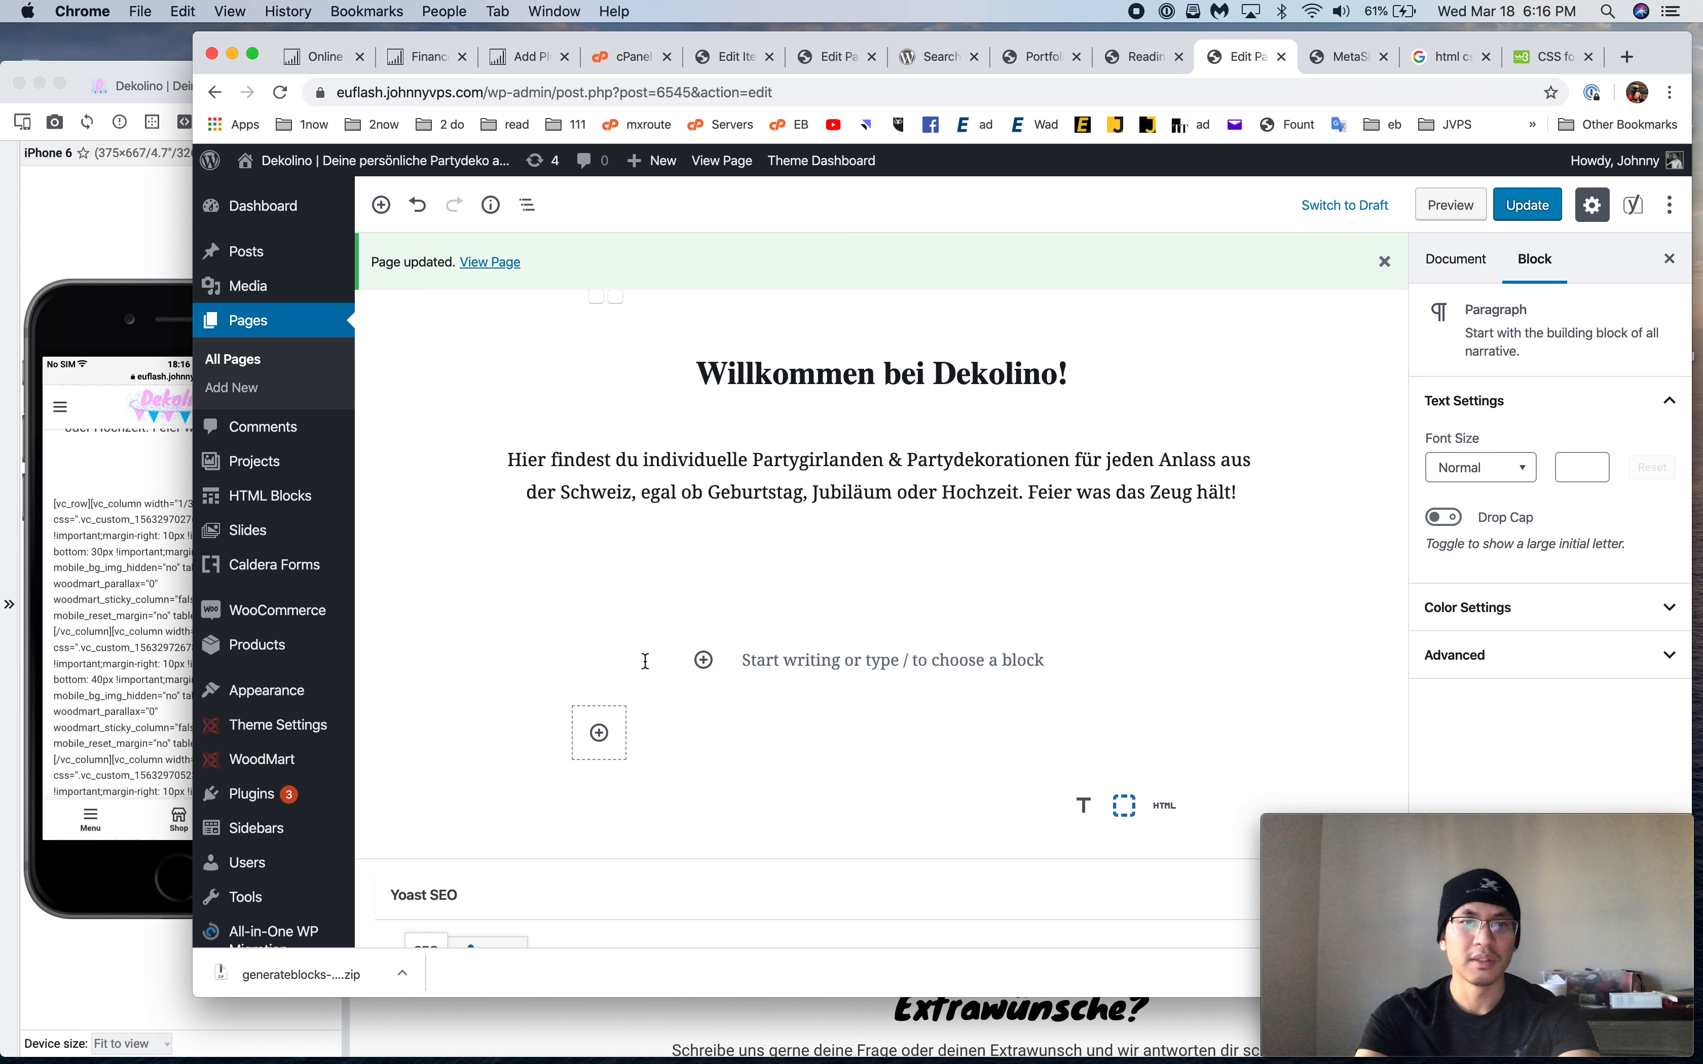
pyautogui.scroll(-2, 643, 657)
# Copy the "Unsere Bestseller" heading, its subtitle and the "ALLE BESTSELLER ANZEIGEN >>" link from the live site's home page
pyautogui.click(114, 589)
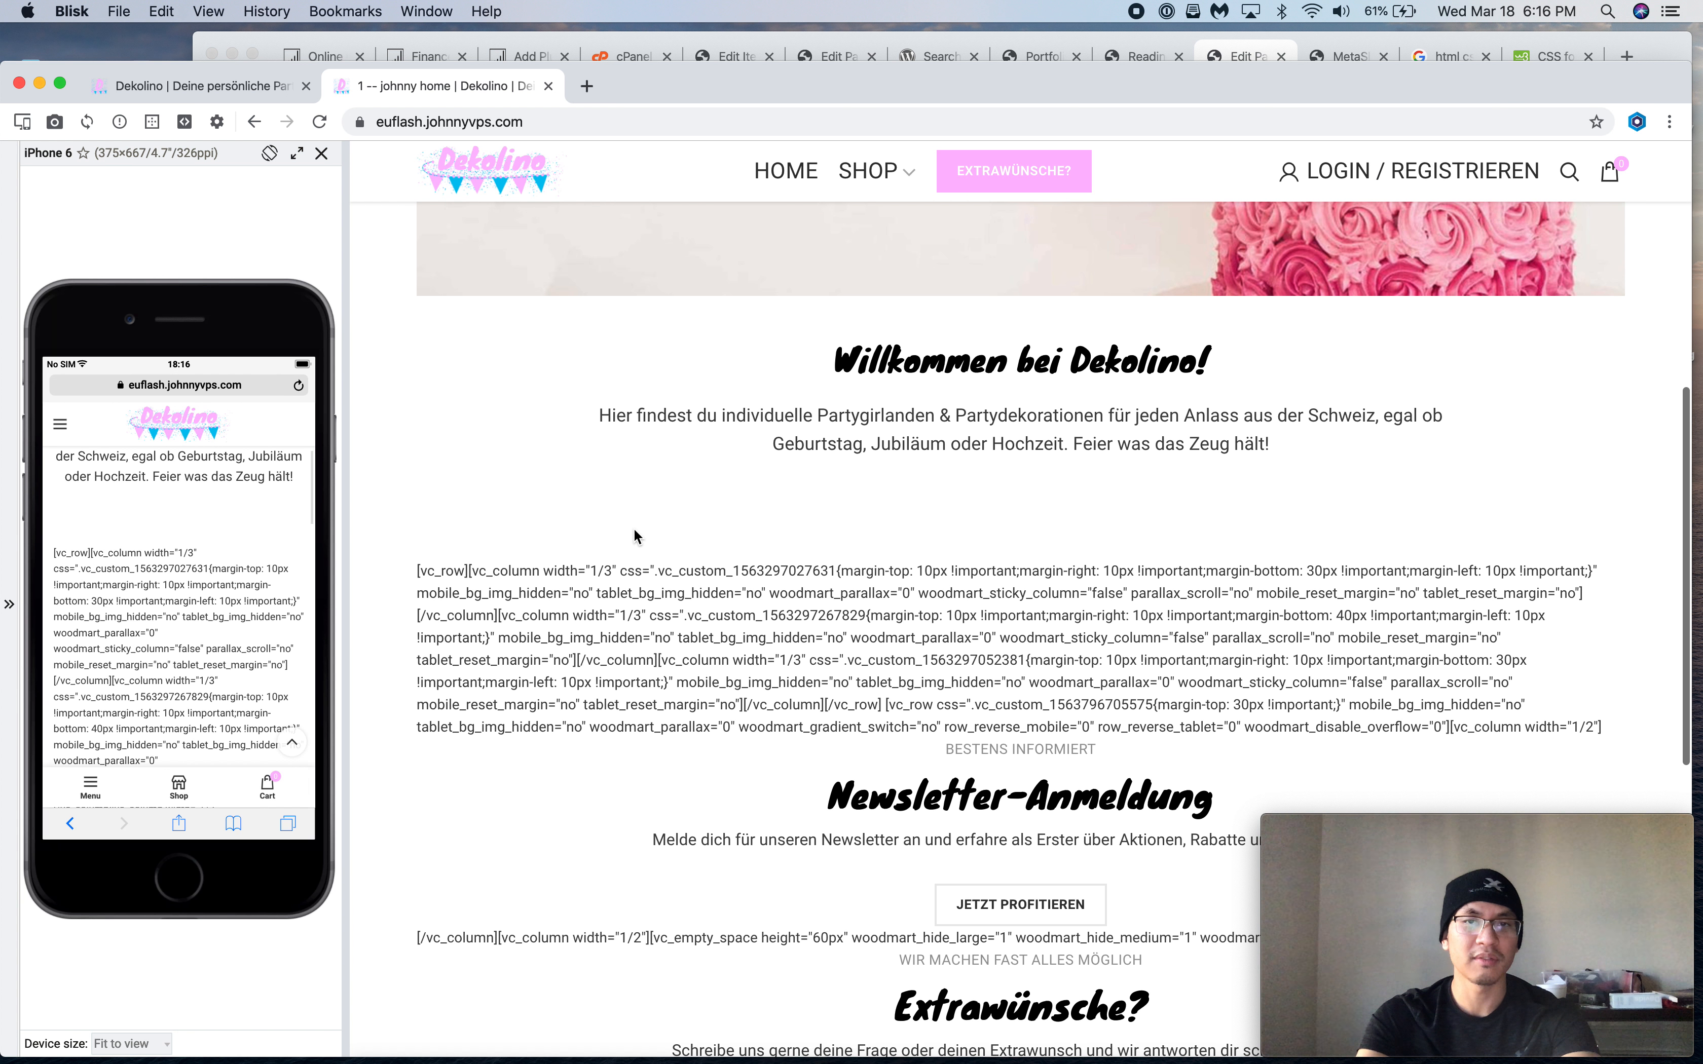
pyautogui.scroll(-5, 563, 528)
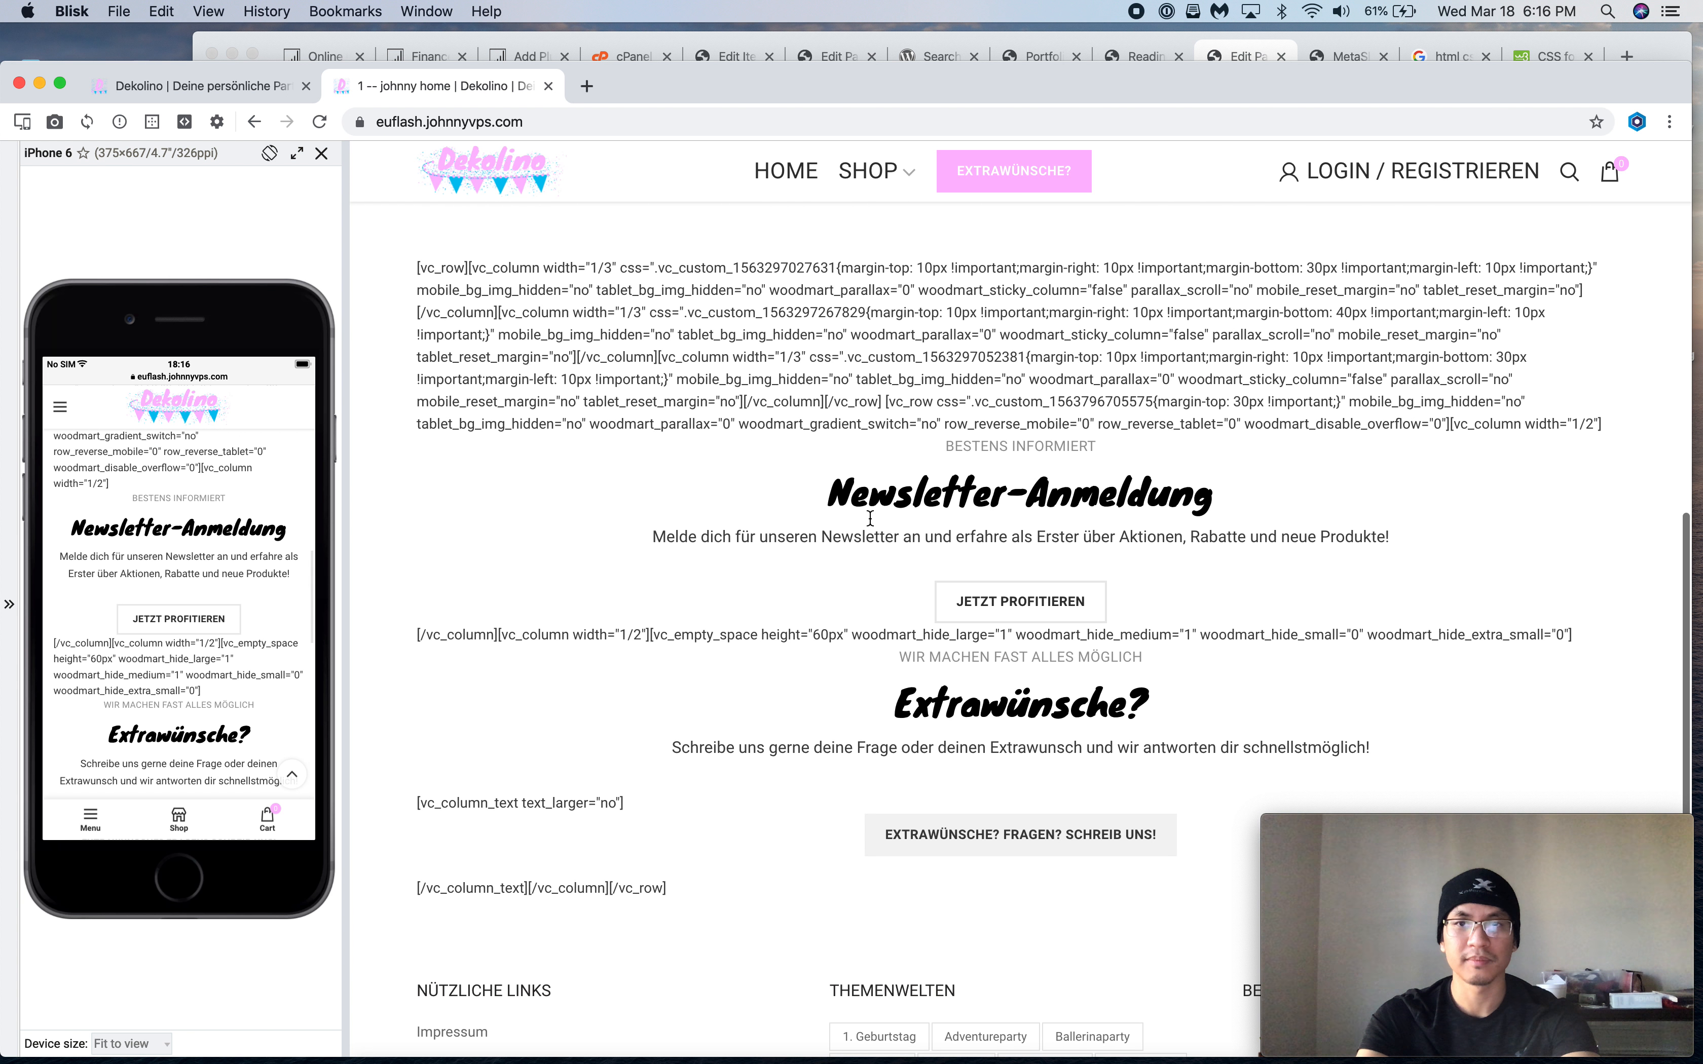
pyautogui.scroll(5, 570, 546)
pyautogui.click(276, 95)
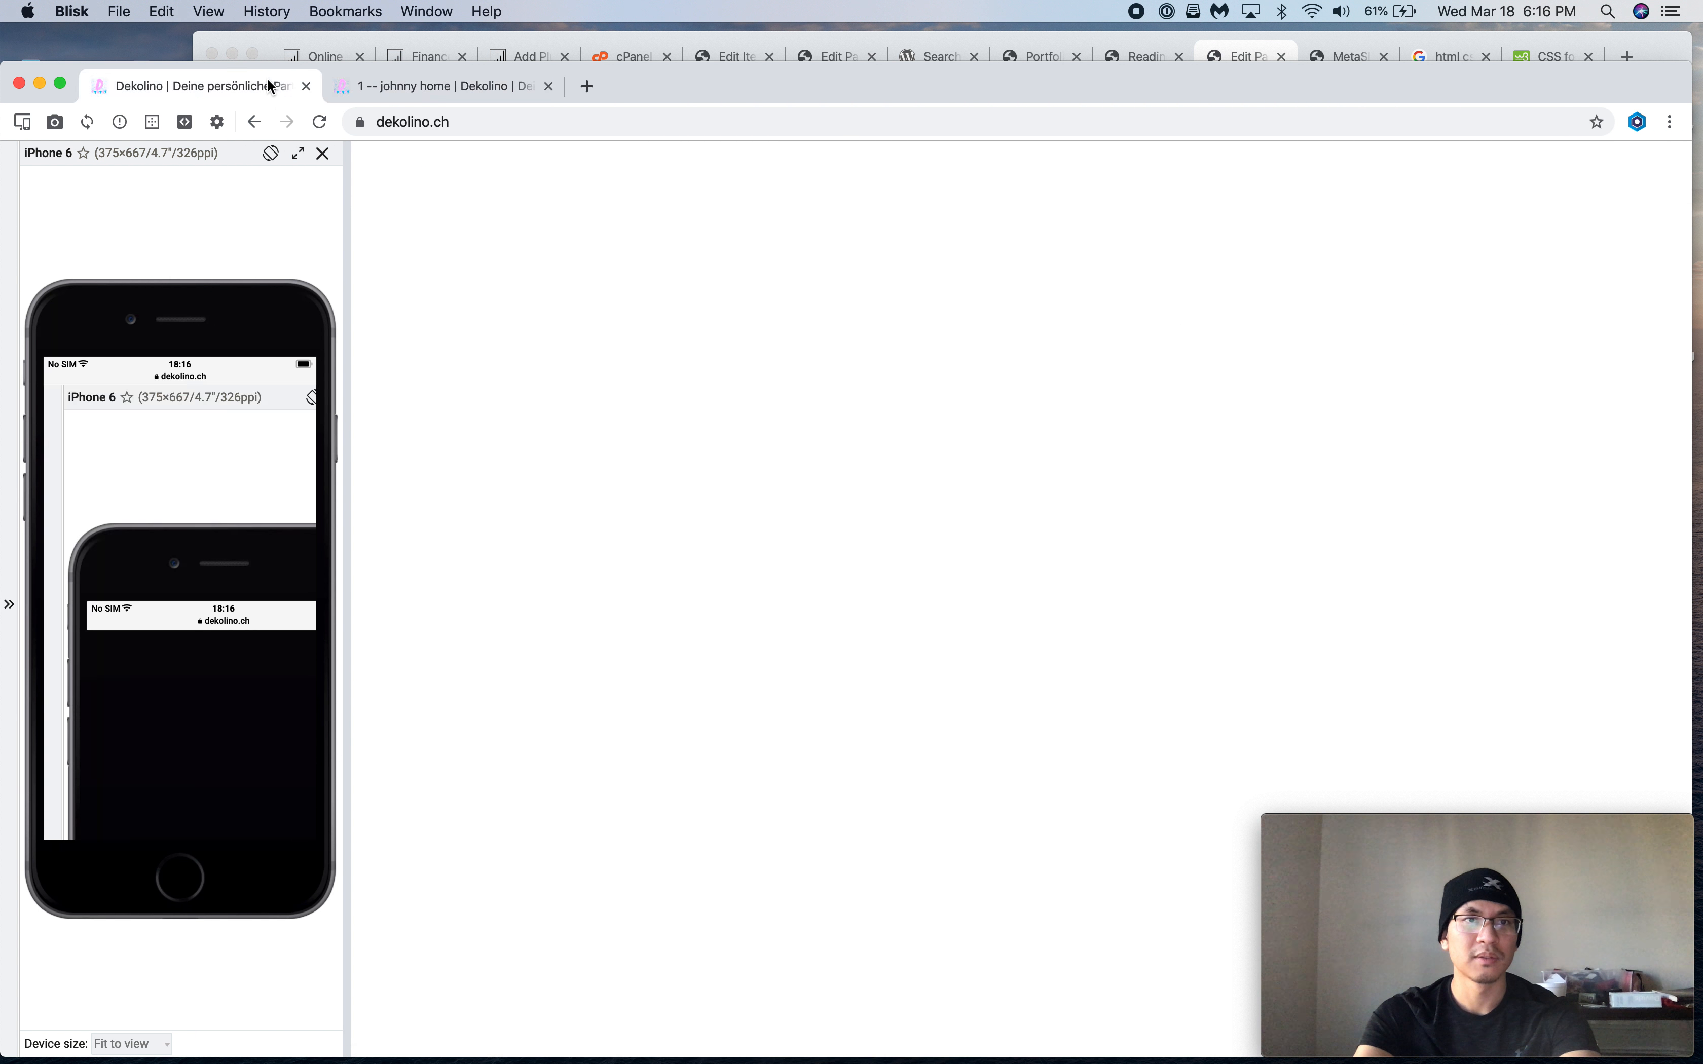
pyautogui.moveTo(464, 414); pyautogui.dragTo(517, 572)
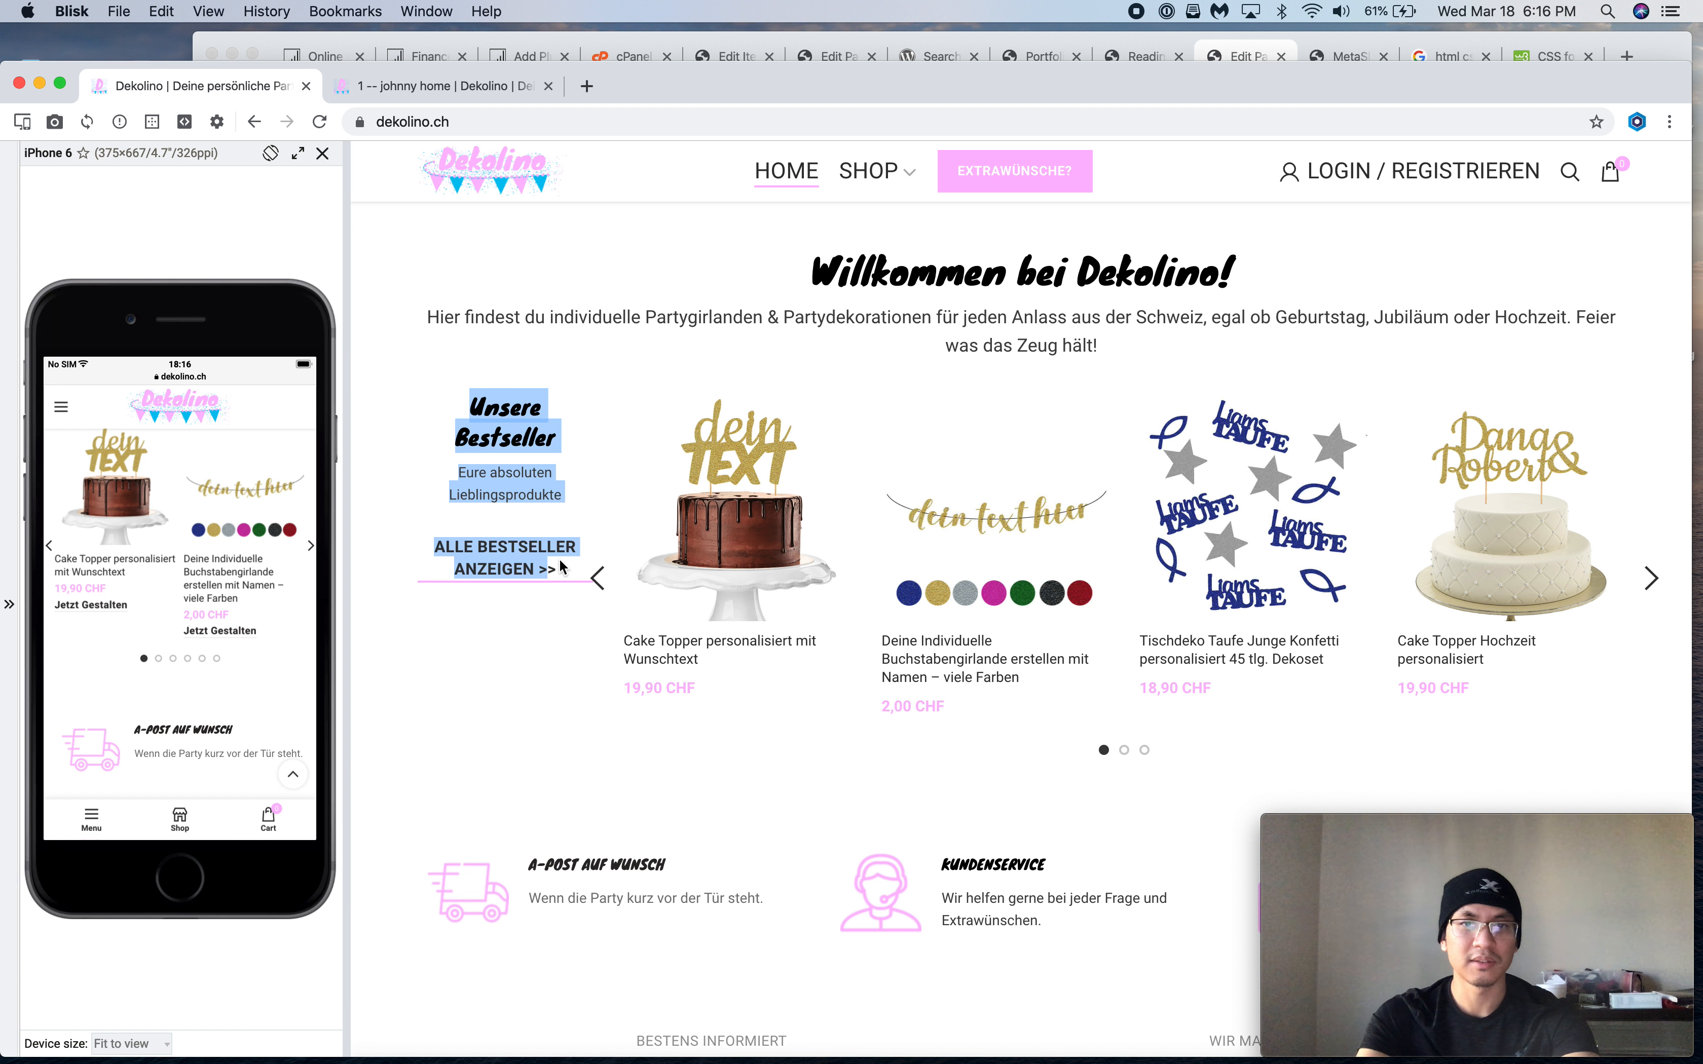
pyautogui.click(469, 414)
pyautogui.moveTo(469, 414); pyautogui.dragTo(573, 552)
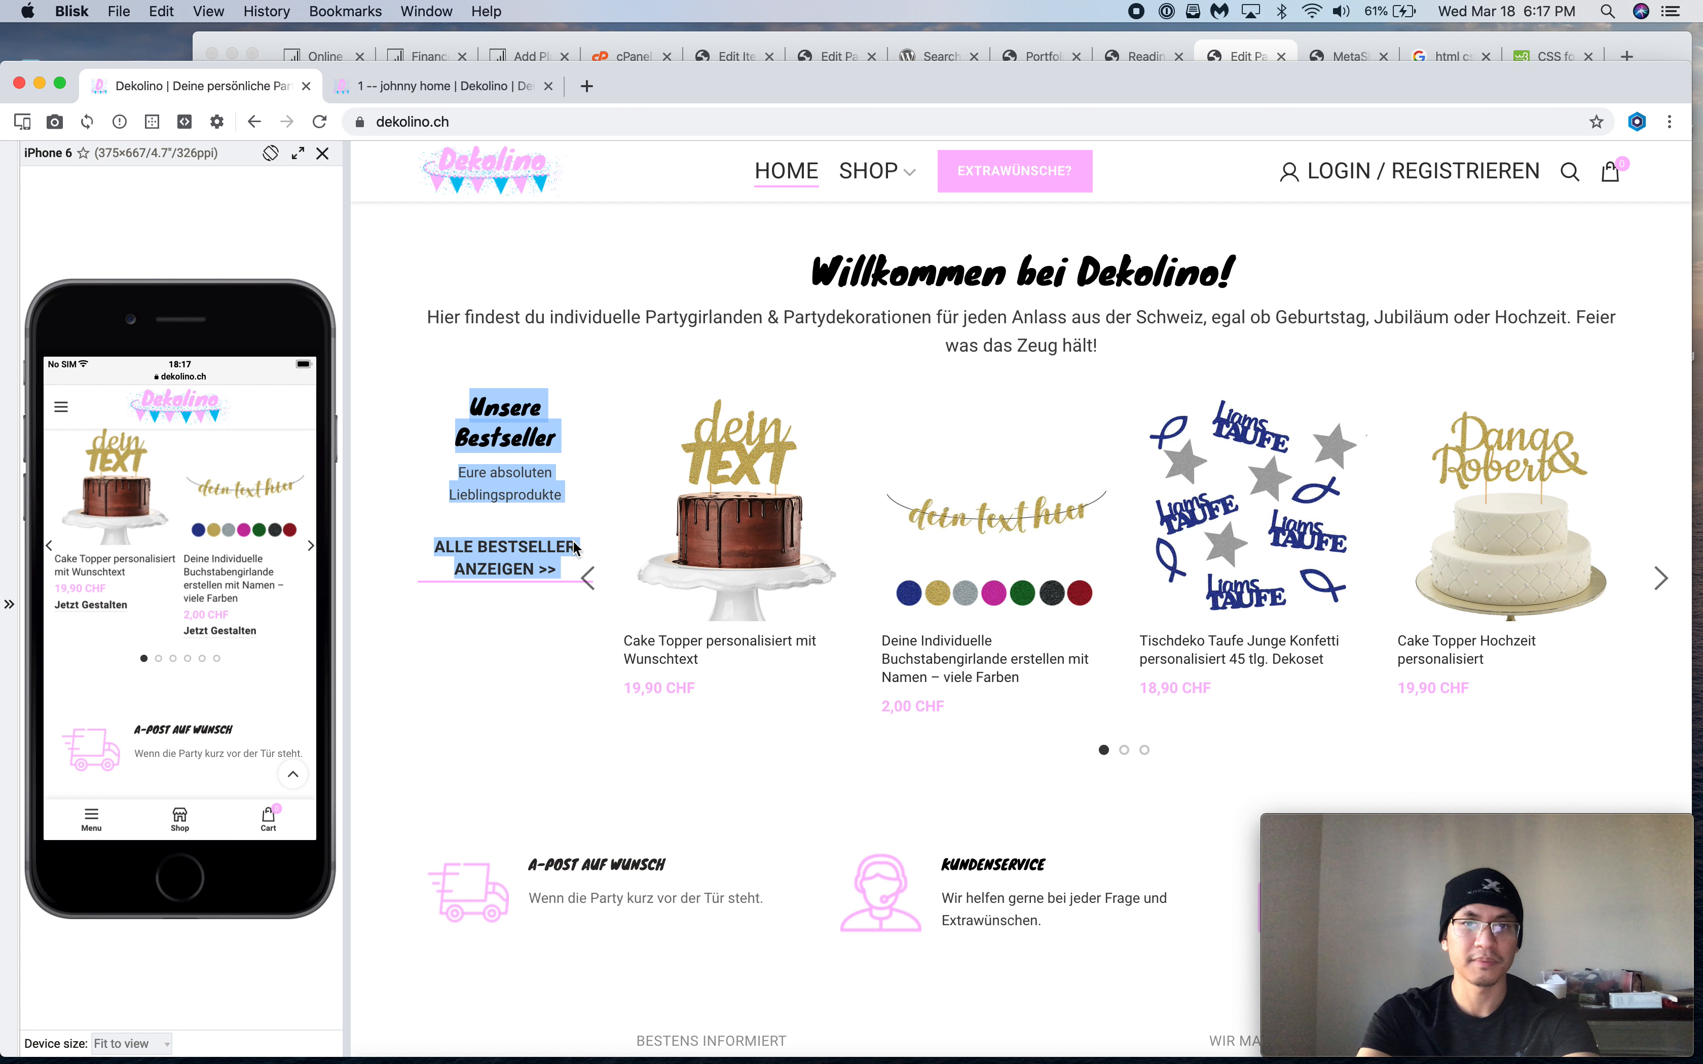
pyautogui.scroll(5, 172, 711)
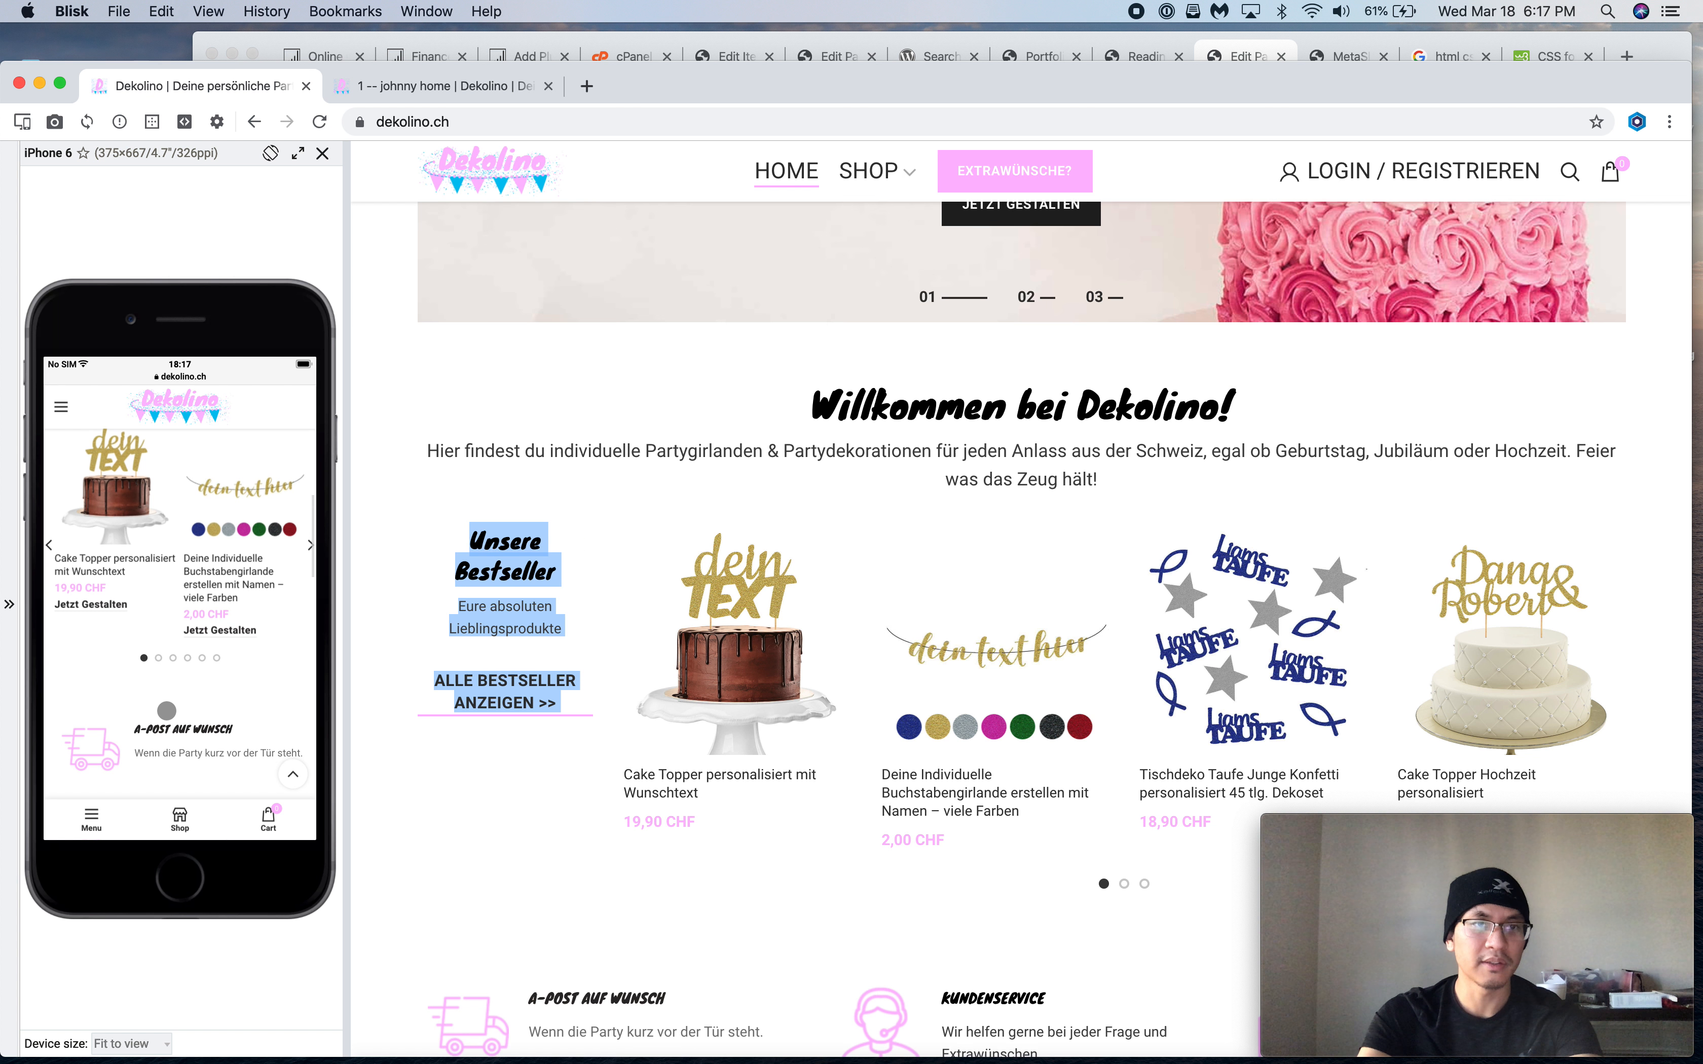
pyautogui.press('super+c')
# Paste the bestseller text into the grid's narrow first column and put the "ALLE BESTSELLER ANZEIGEN >>" link in its own paragraph
pyautogui.press('super+Tab')
pyautogui.click(644, 620)
pyautogui.press('super+v')
pyautogui.click(612, 769)
pyautogui.press('Return')
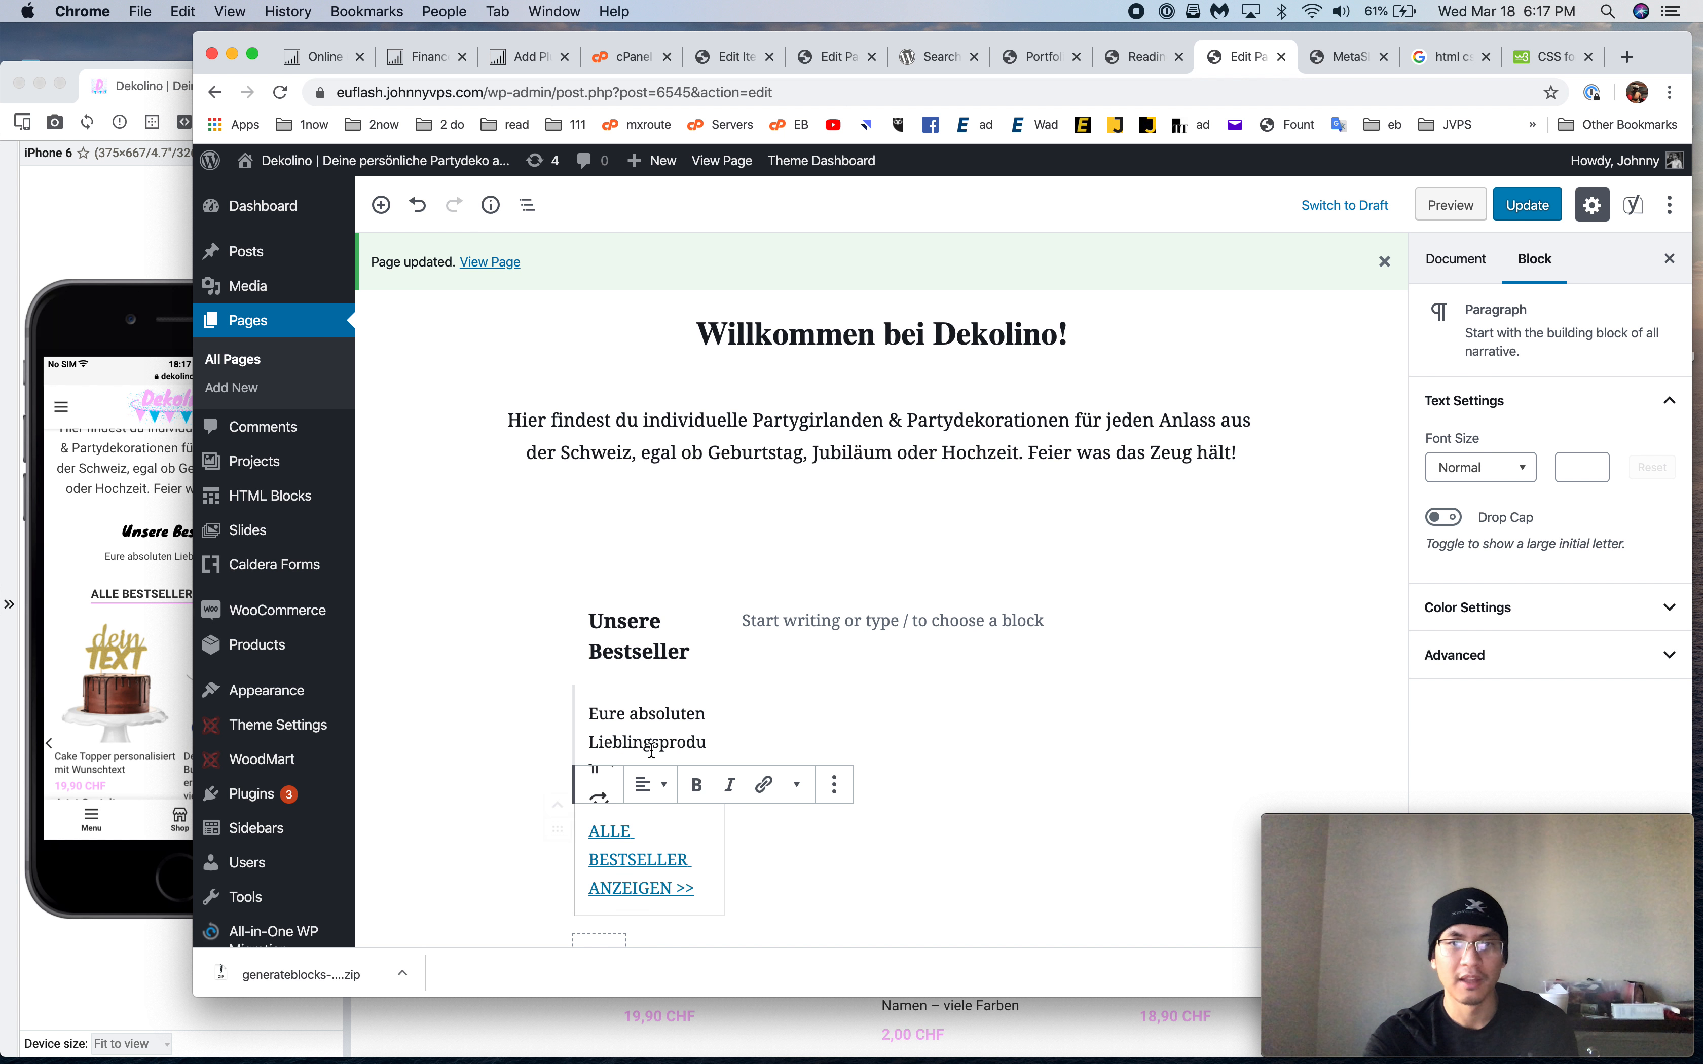
pyautogui.scroll(-15, 653, 675)
pyautogui.scroll(-10, 653, 674)
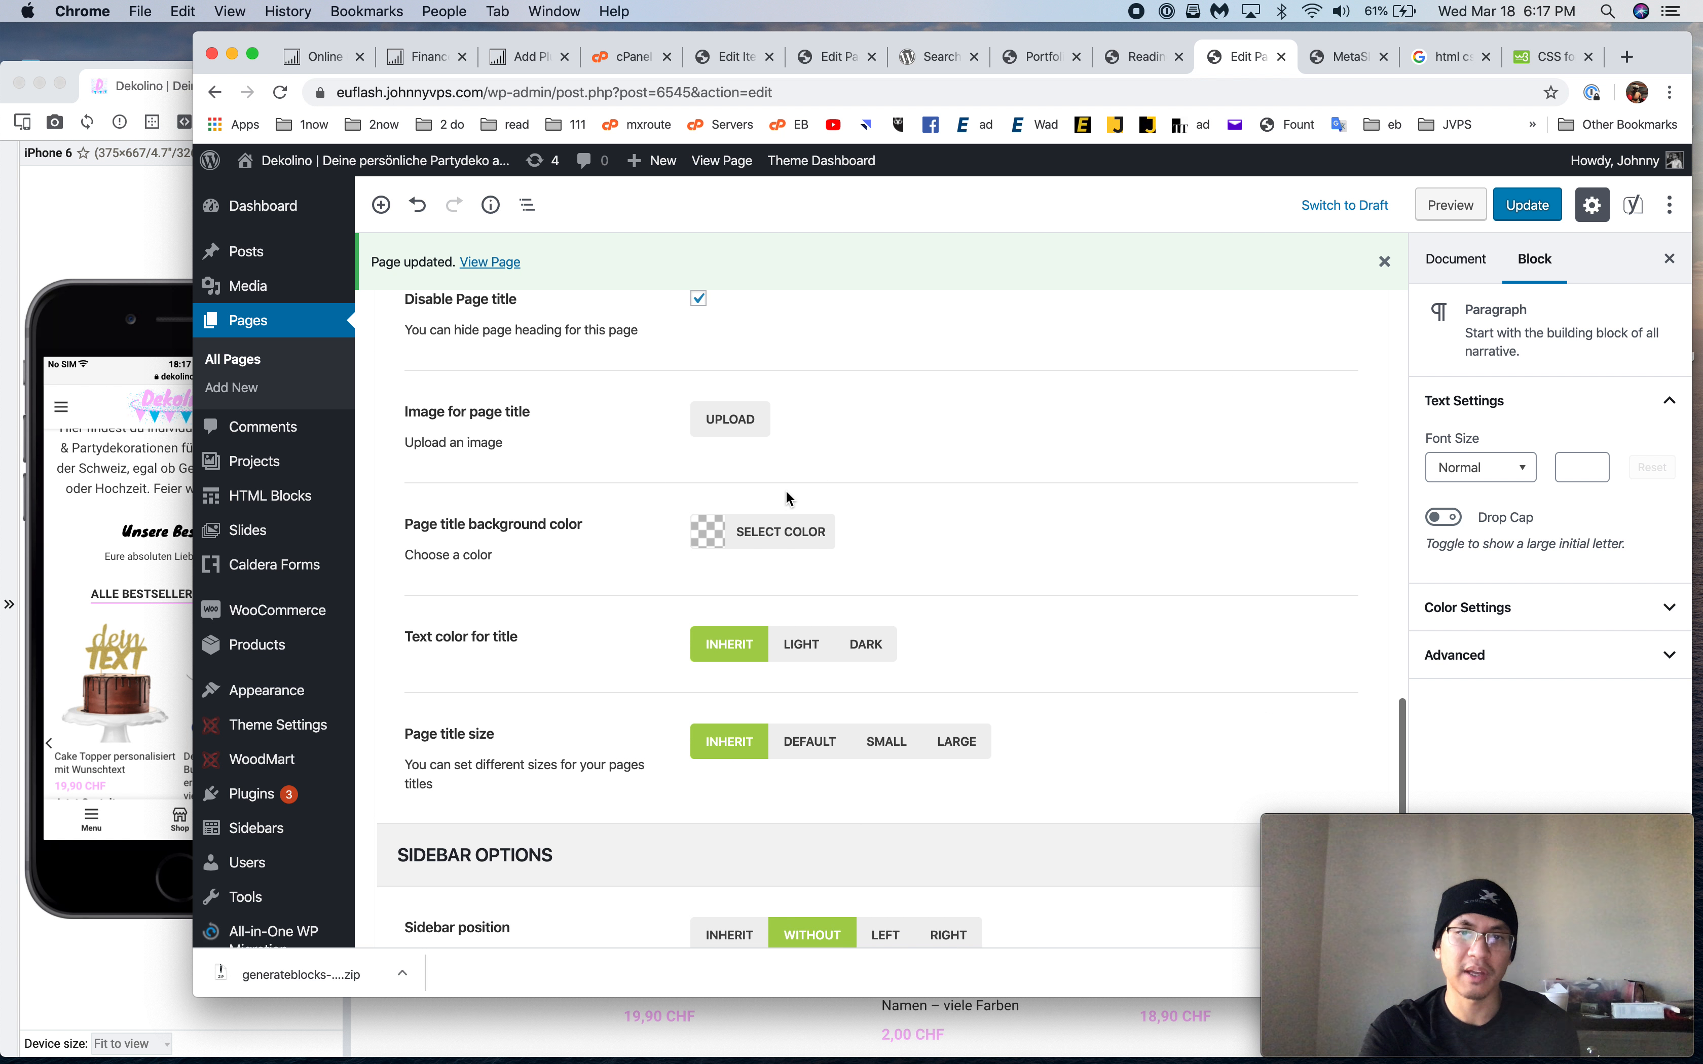
pyautogui.scroll(-10, 624, 862)
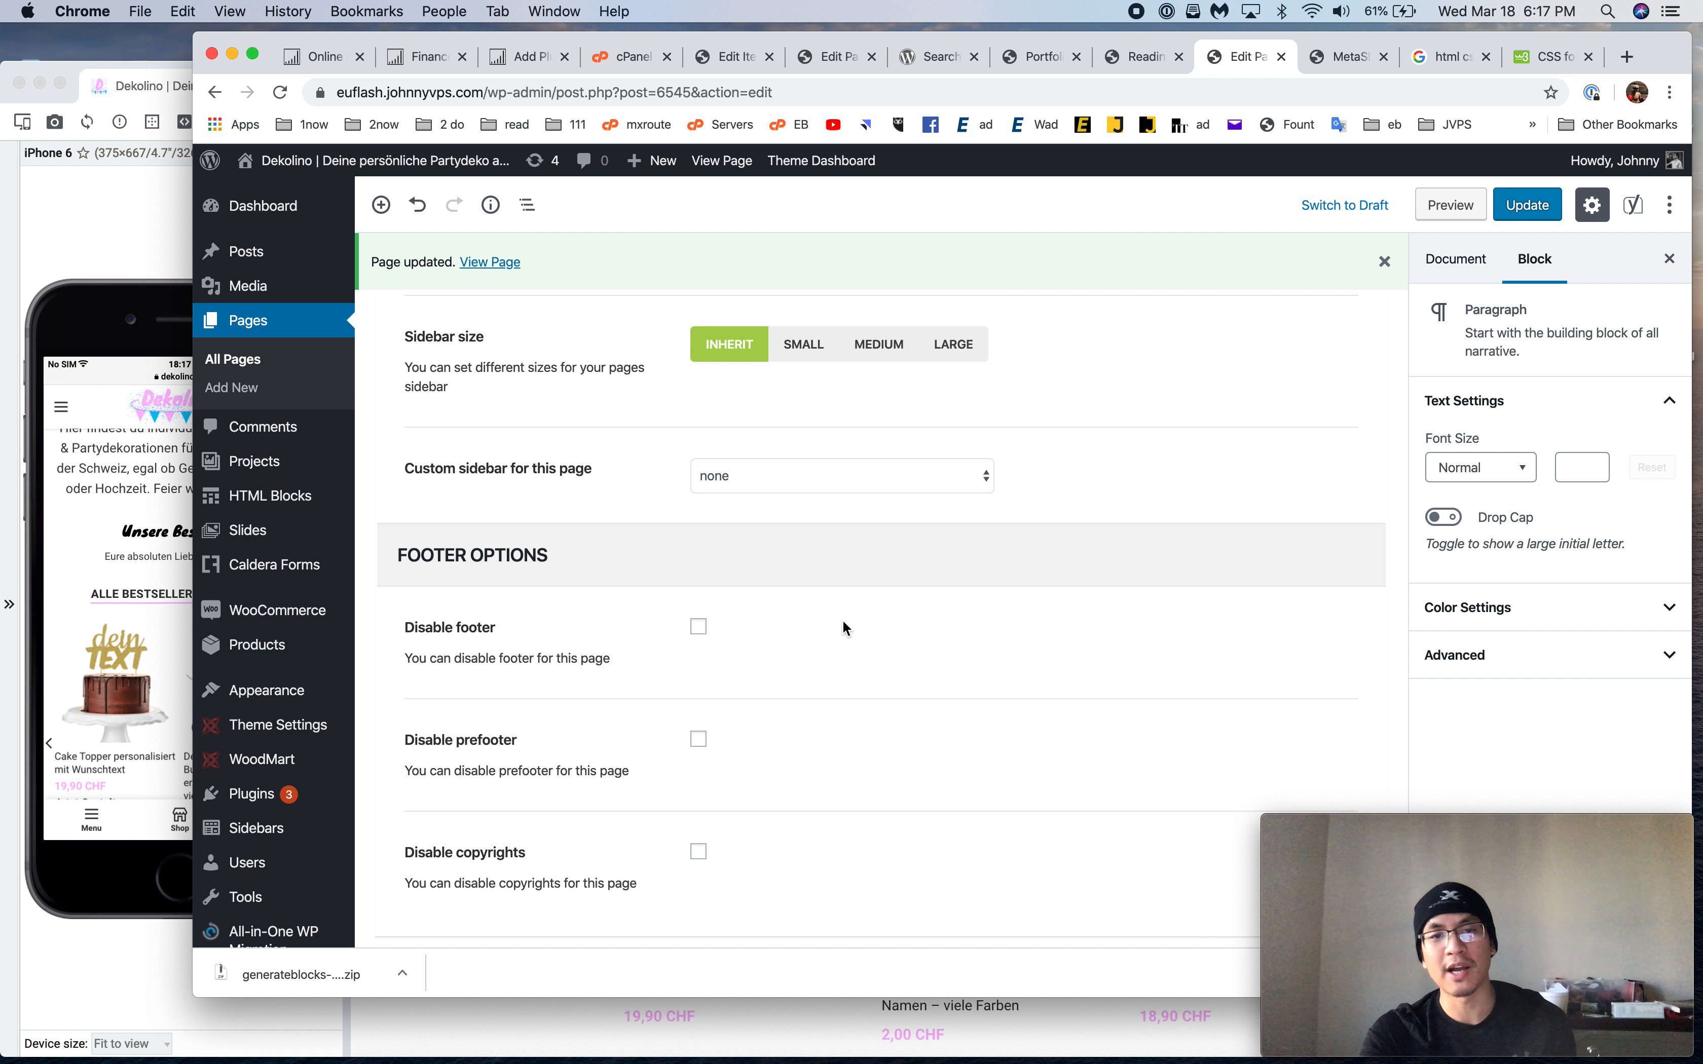
pyautogui.scroll(5, 842, 623)
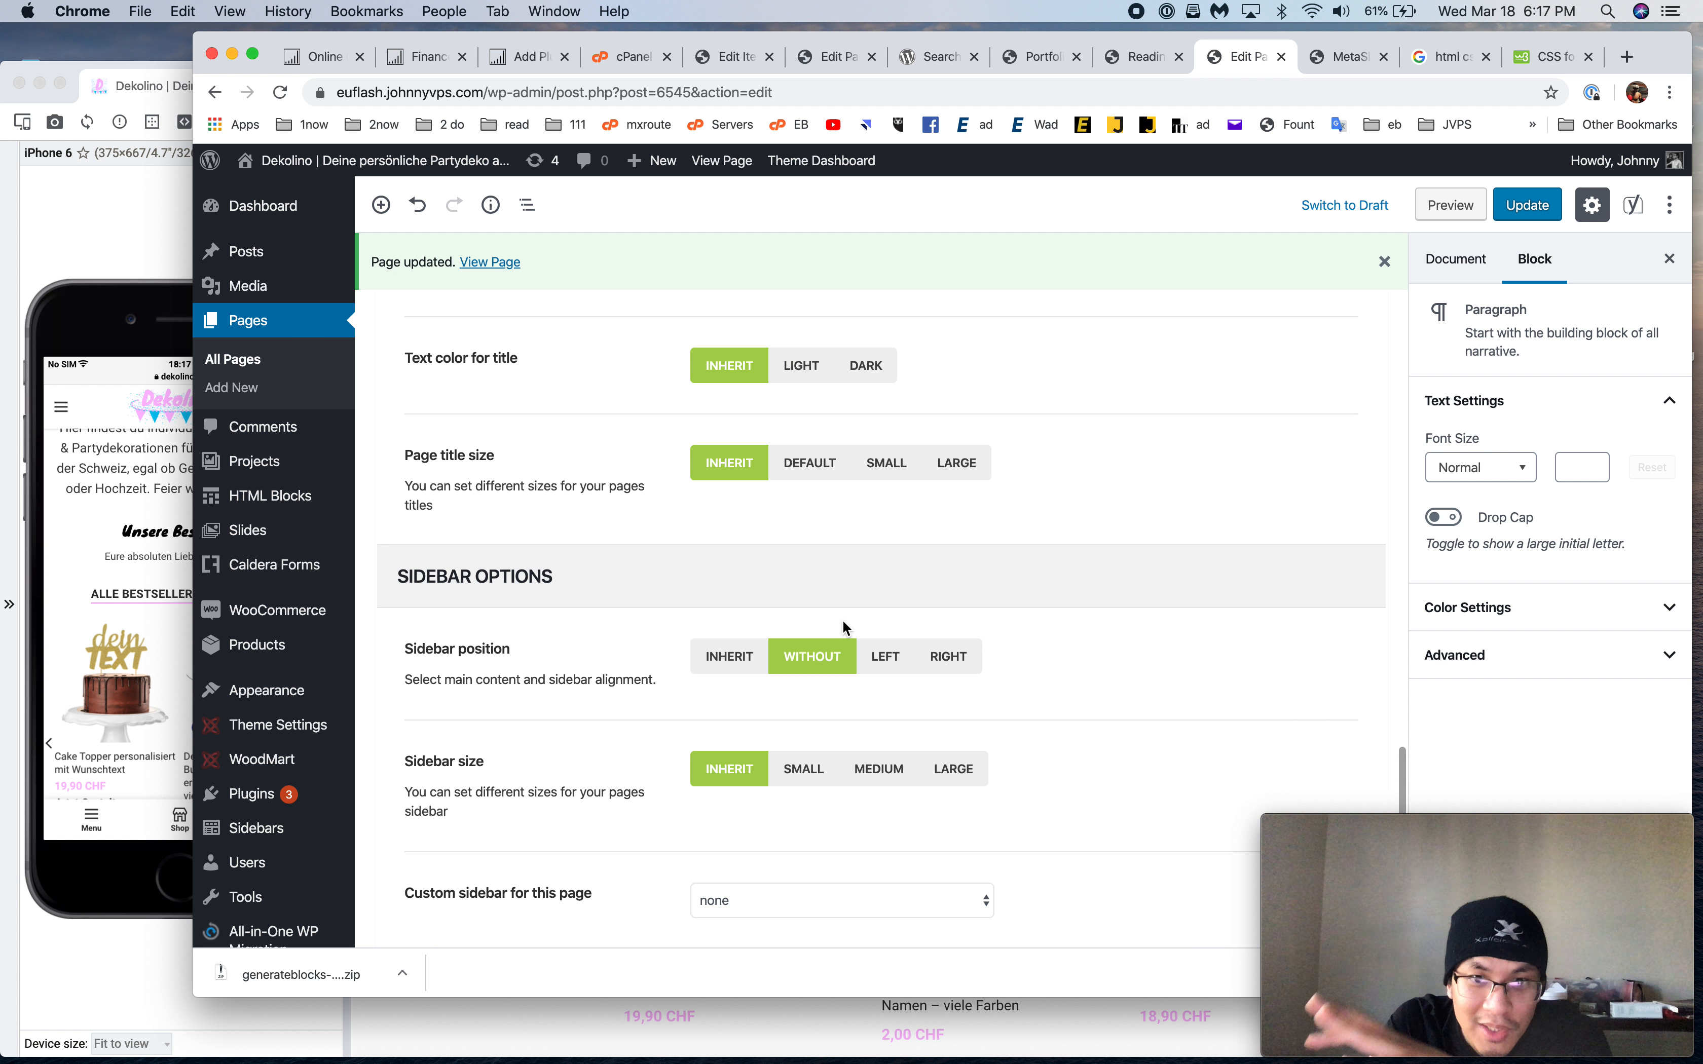
# Select the grid's empty wide column and open the shop copy's Plugins page and front page in the other tabs
pyautogui.scroll(10, 757, 692)
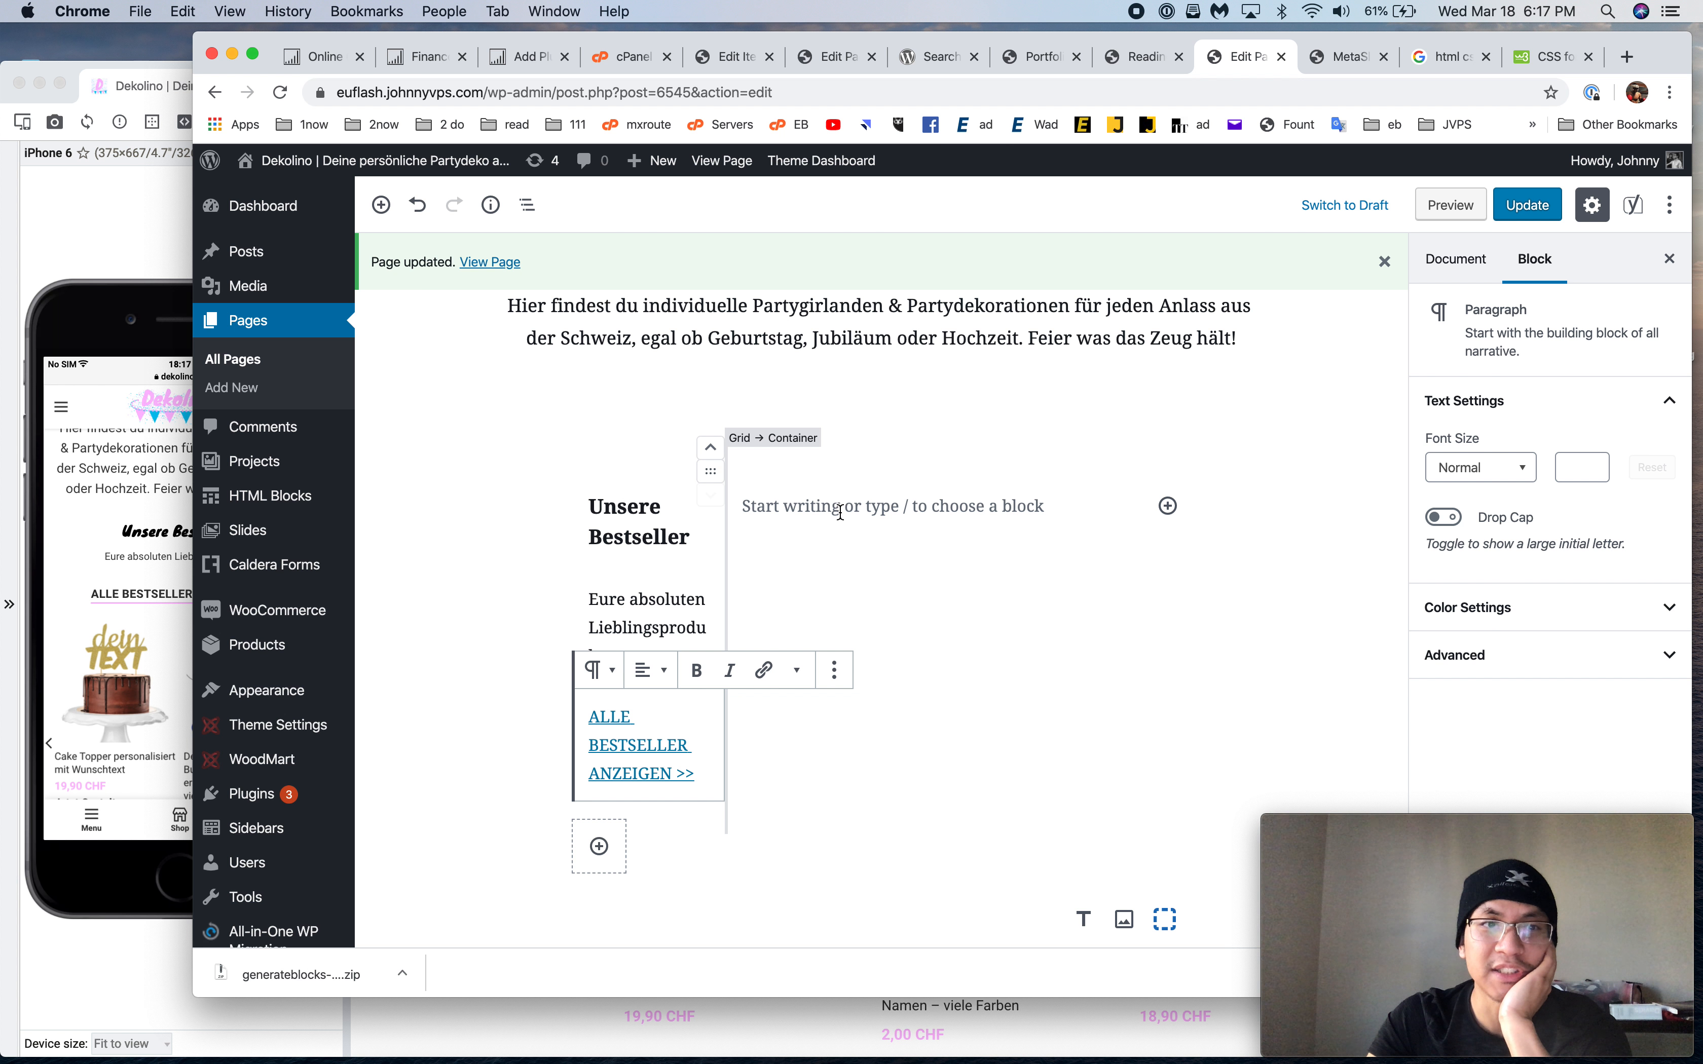
pyautogui.click(798, 529)
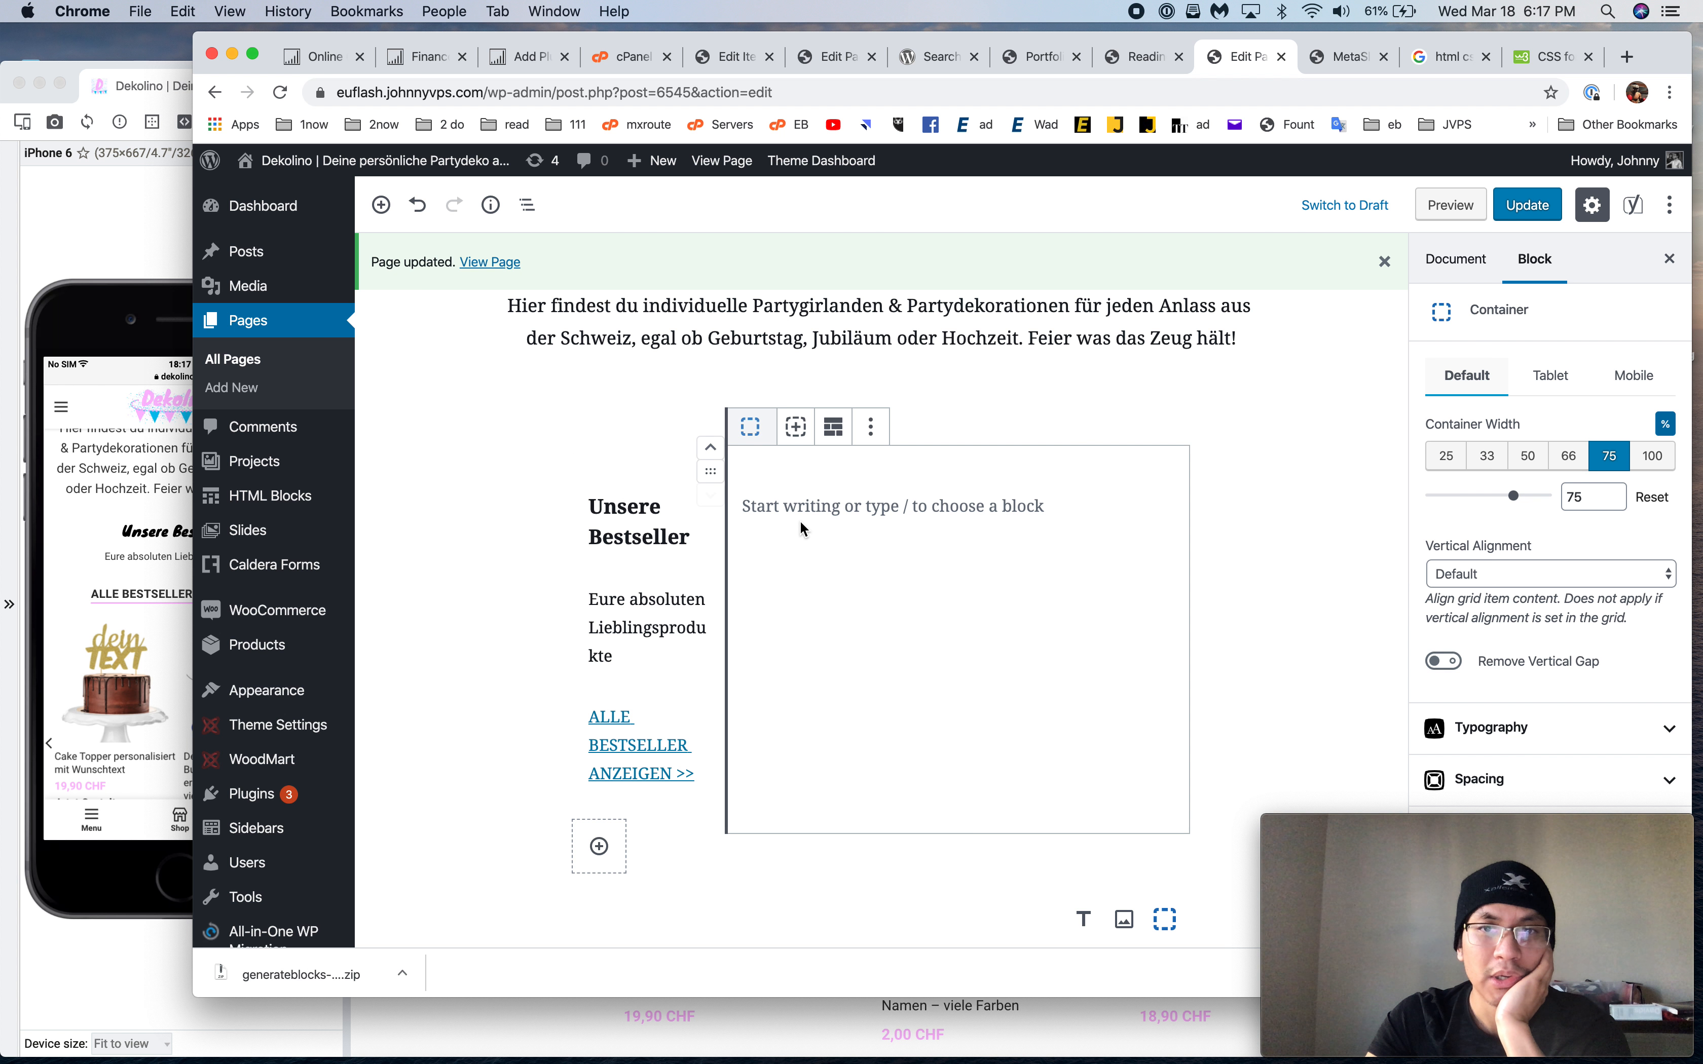
pyautogui.click(1144, 56)
pyautogui.click(252, 723)
pyautogui.click(1041, 56)
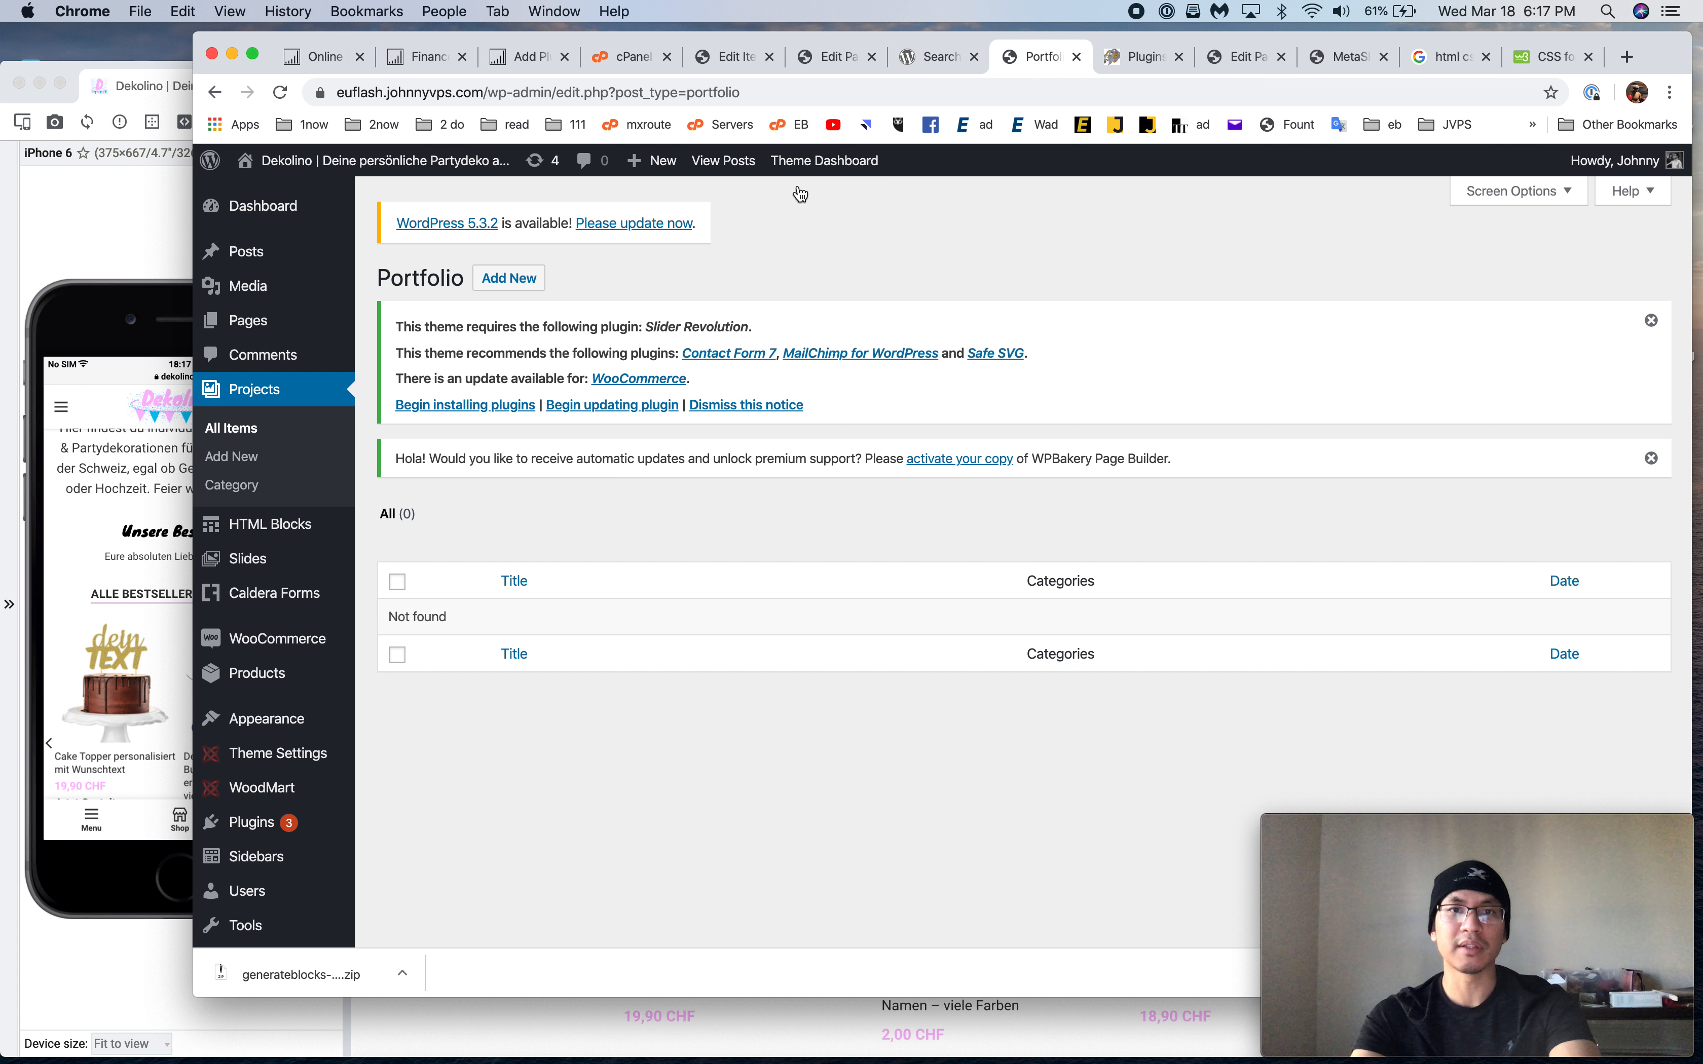
pyautogui.click(318, 202)
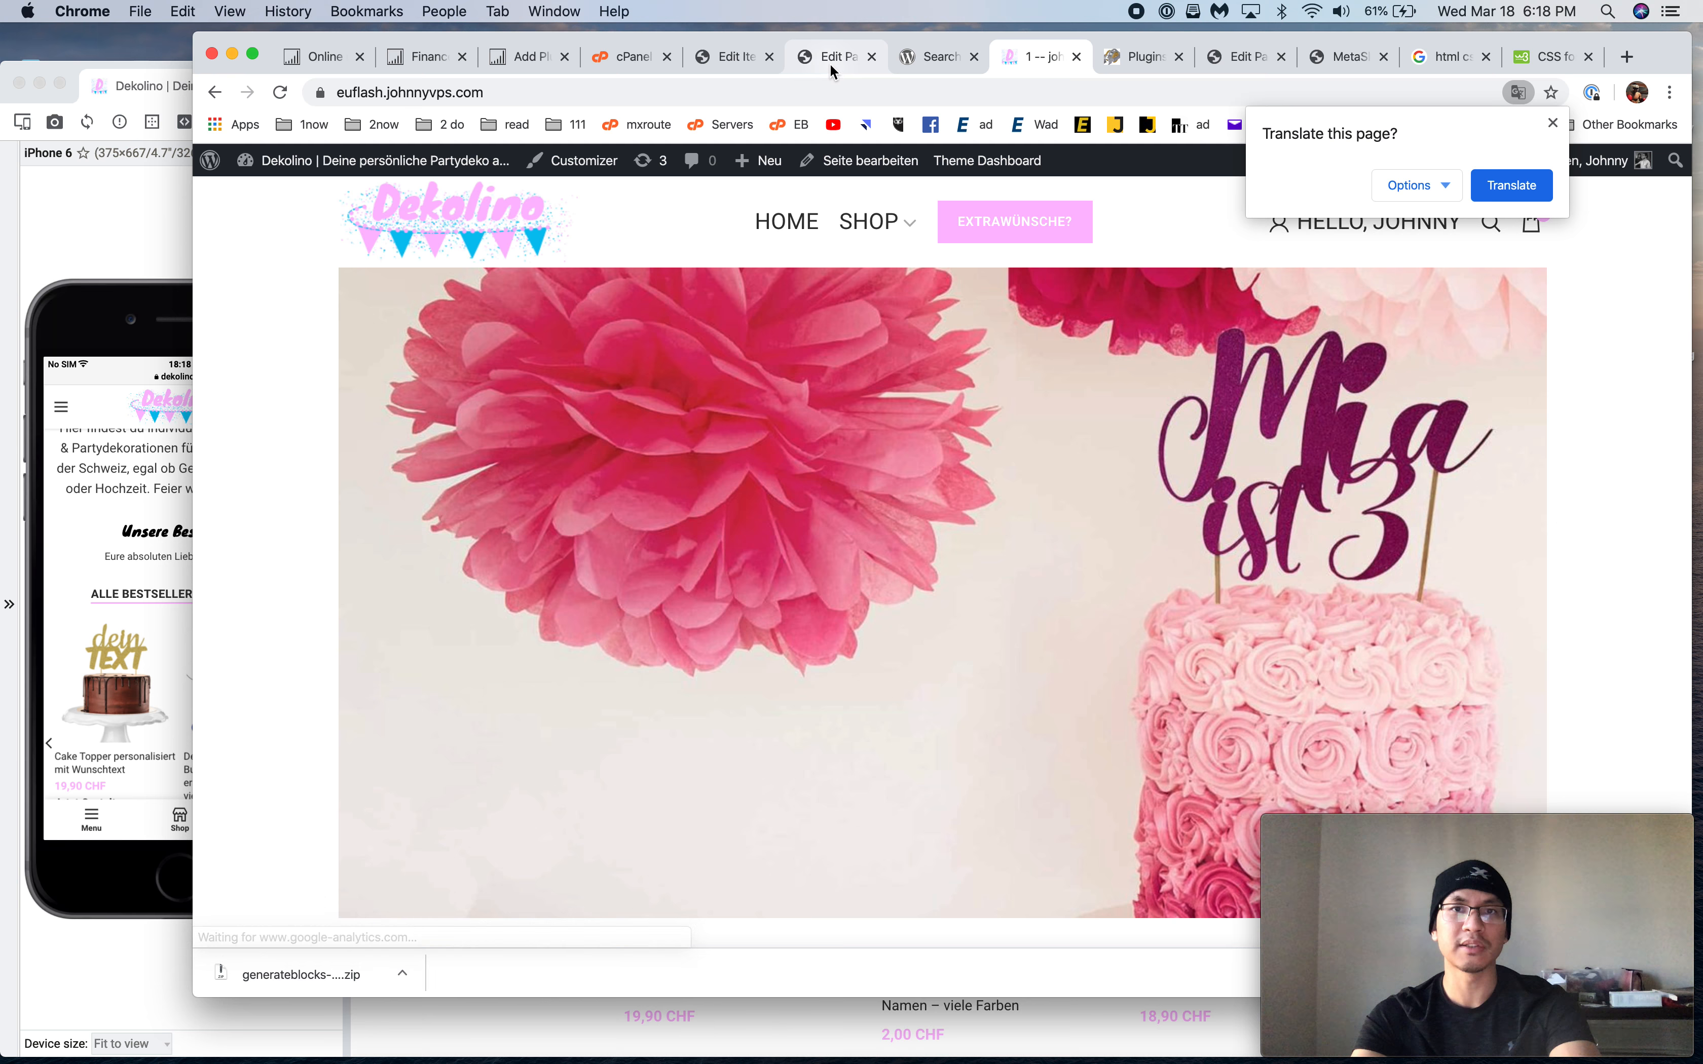
# Examine the general and design settings of the bestseller row's Products (grid or carousel) element in the live site's WPBakery editor
pyautogui.click(805, 69)
pyautogui.scroll(15, 957, 504)
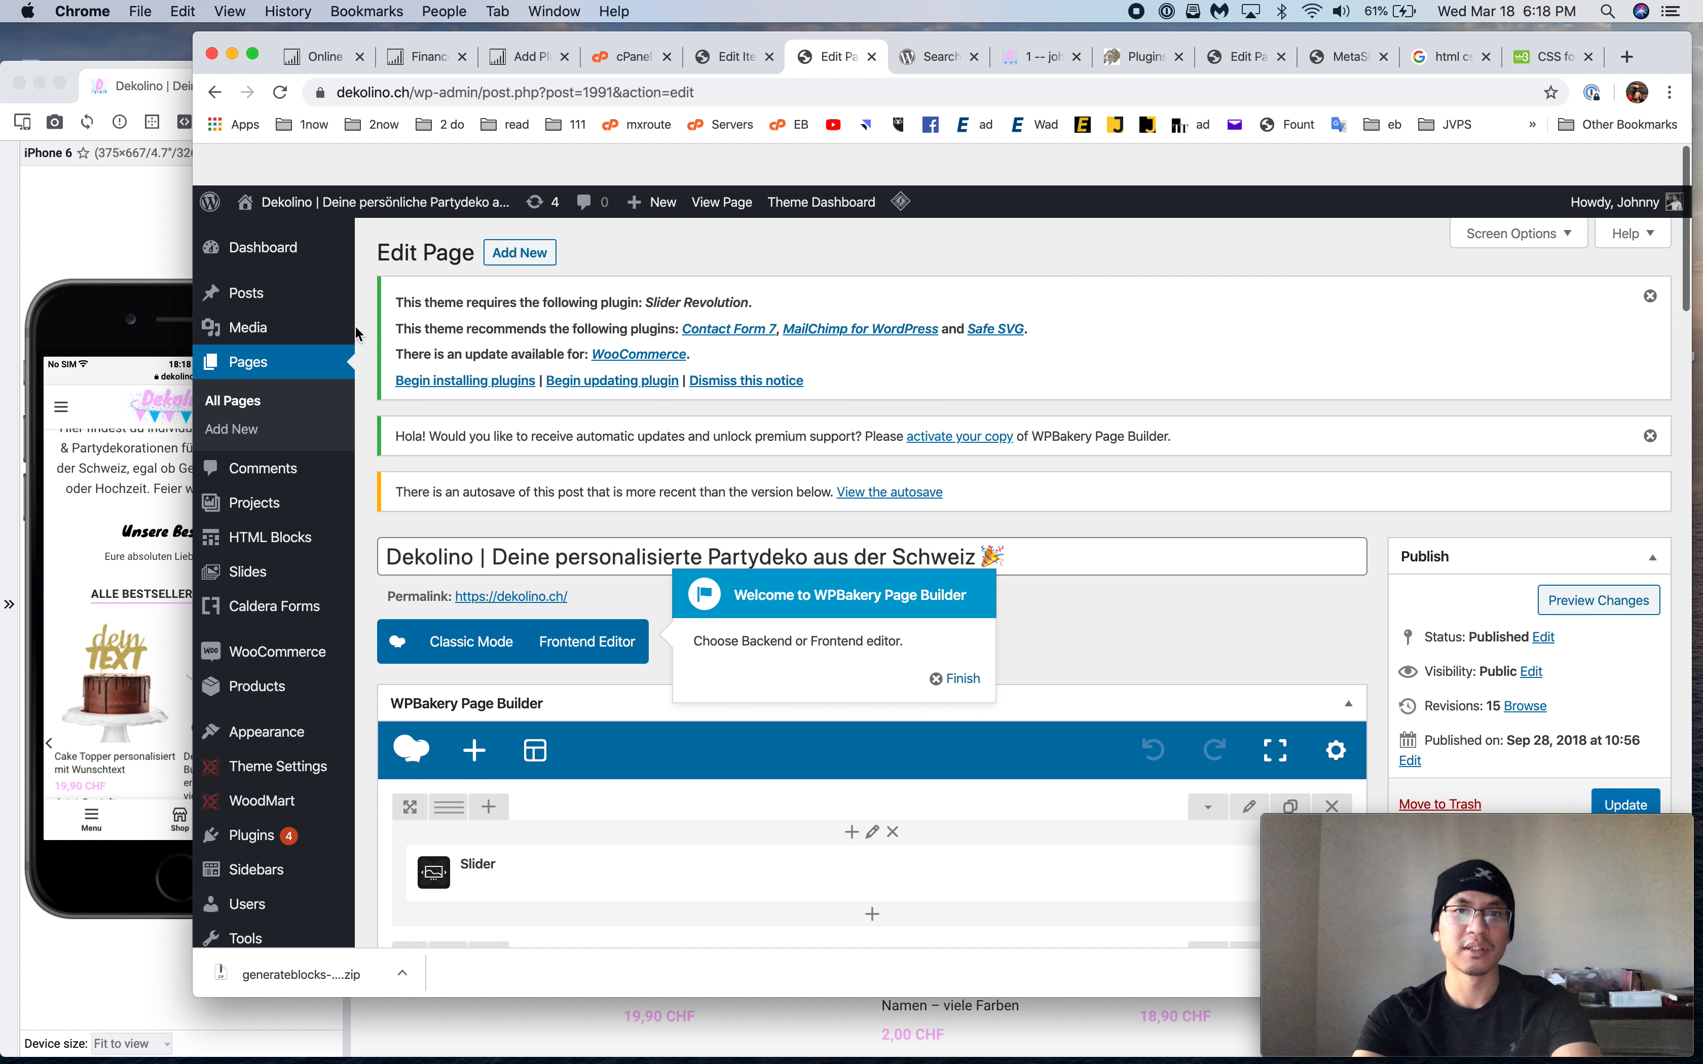
pyautogui.scroll(-8, 957, 503)
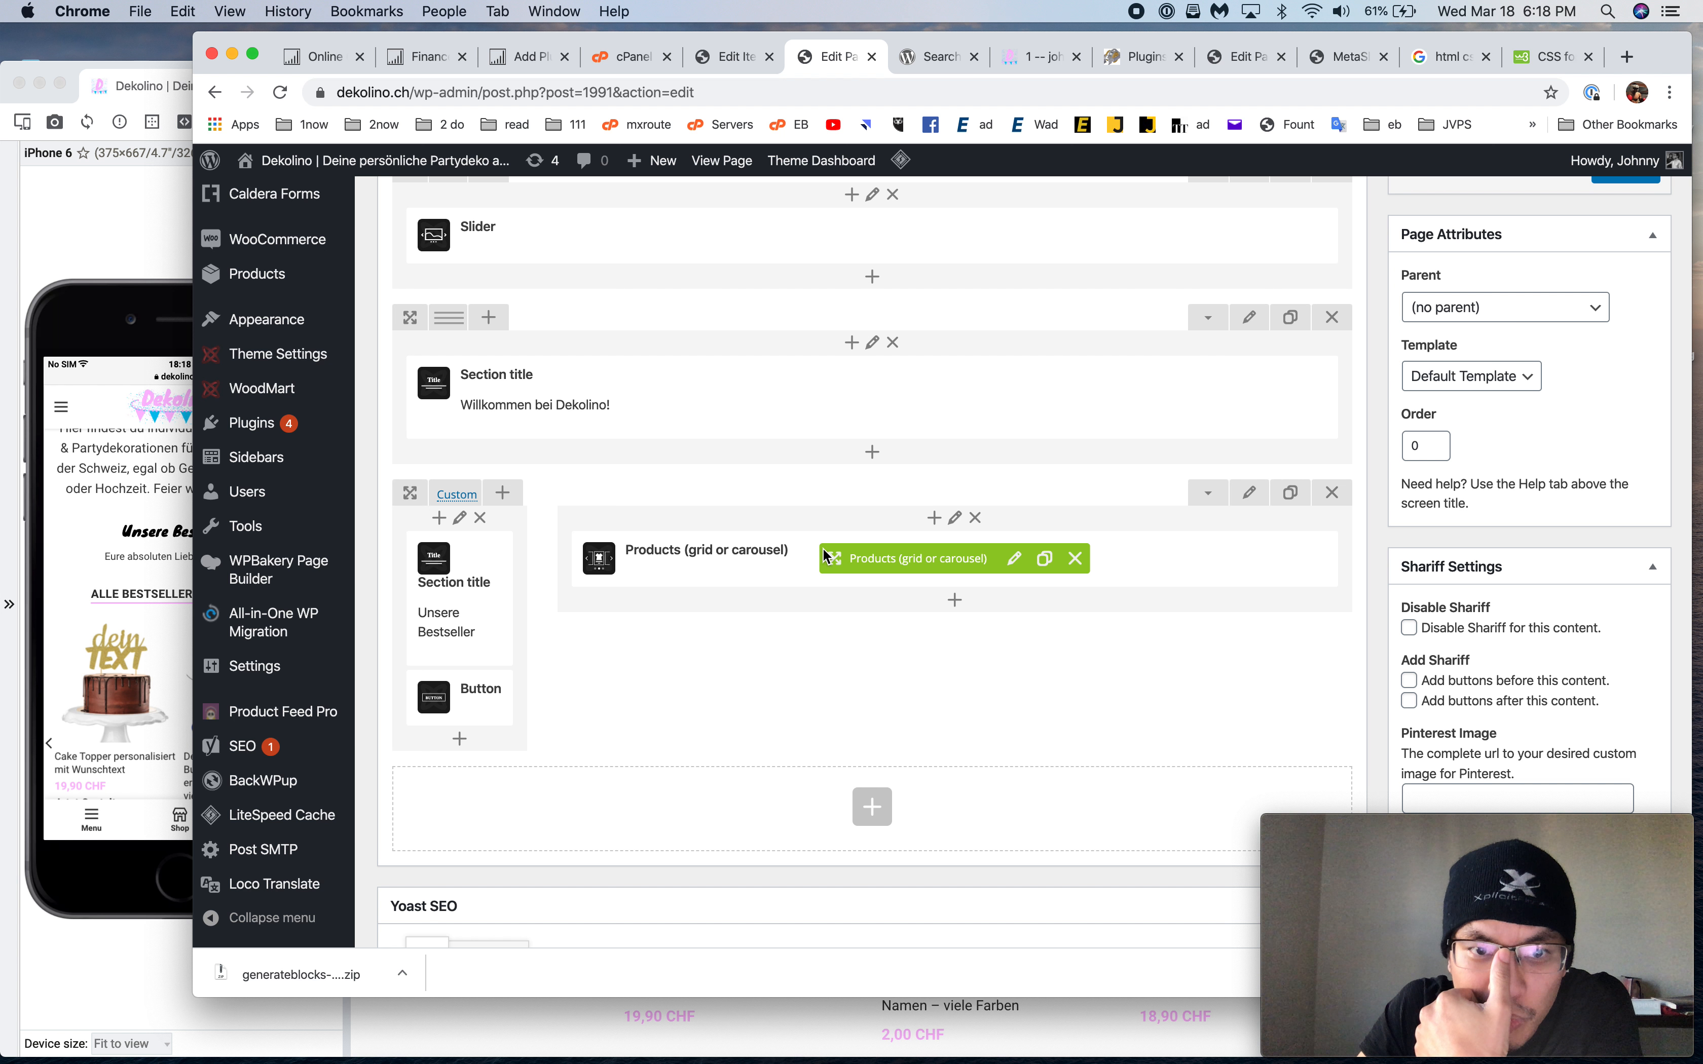
pyautogui.click(1016, 560)
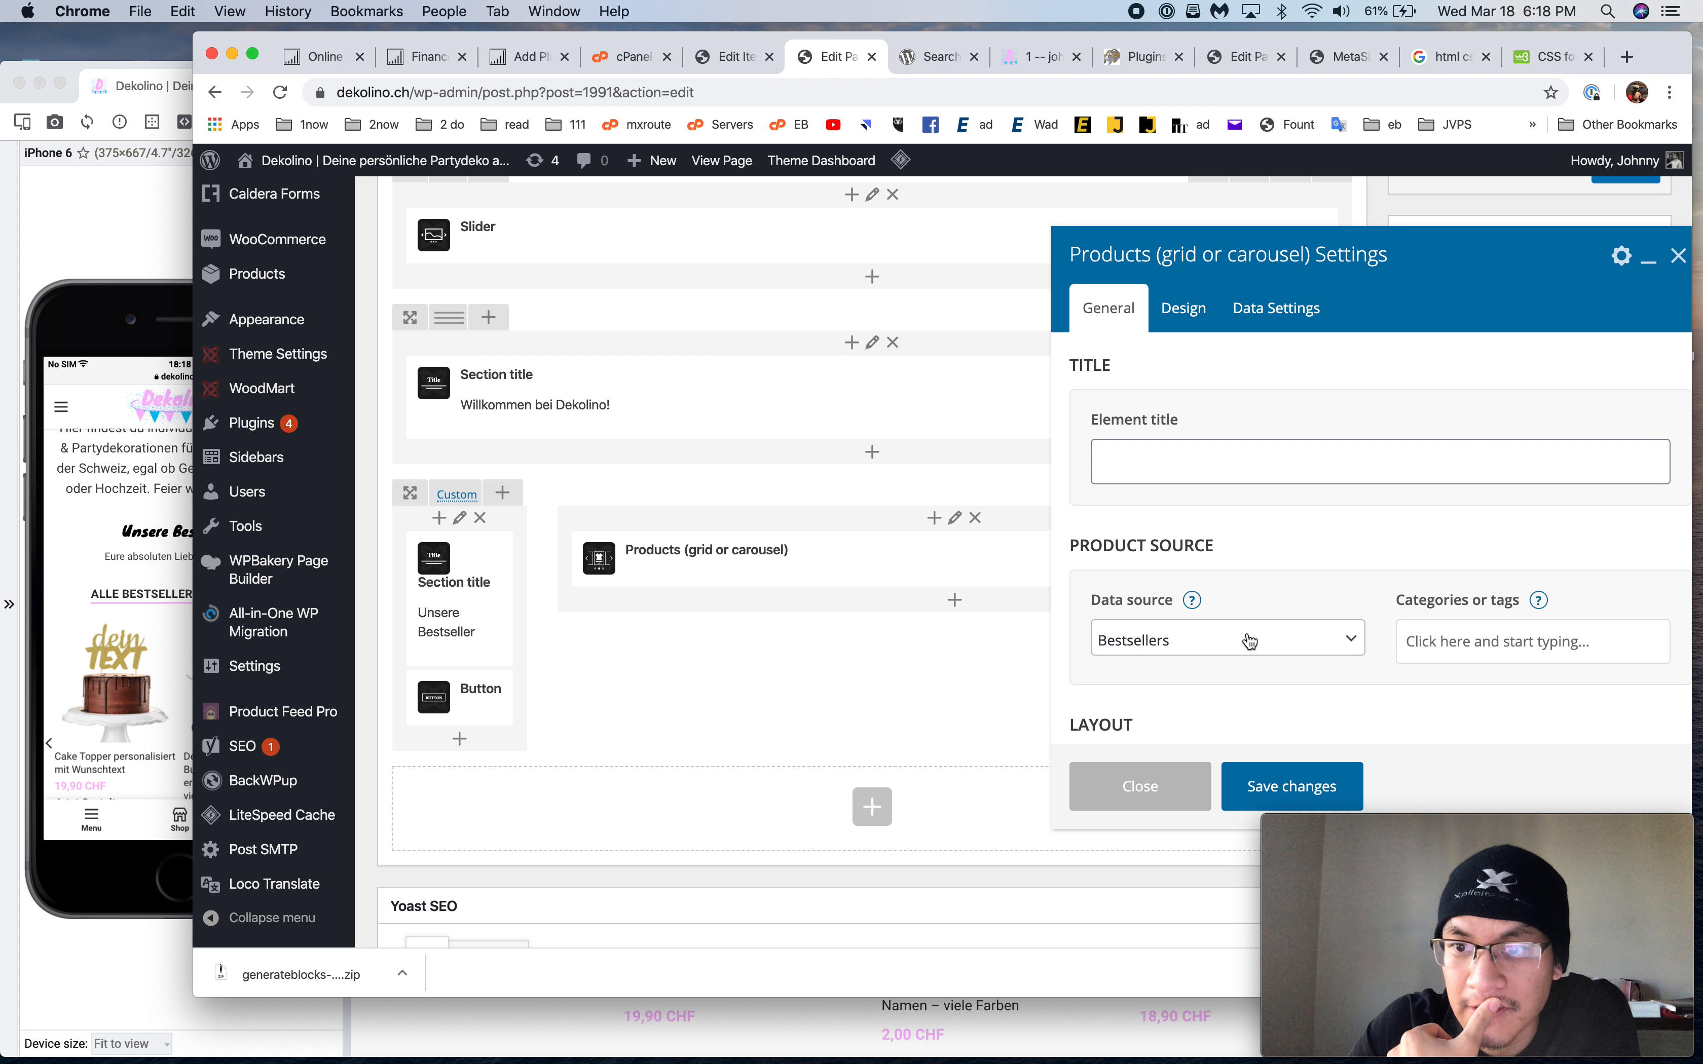
pyautogui.click(1195, 311)
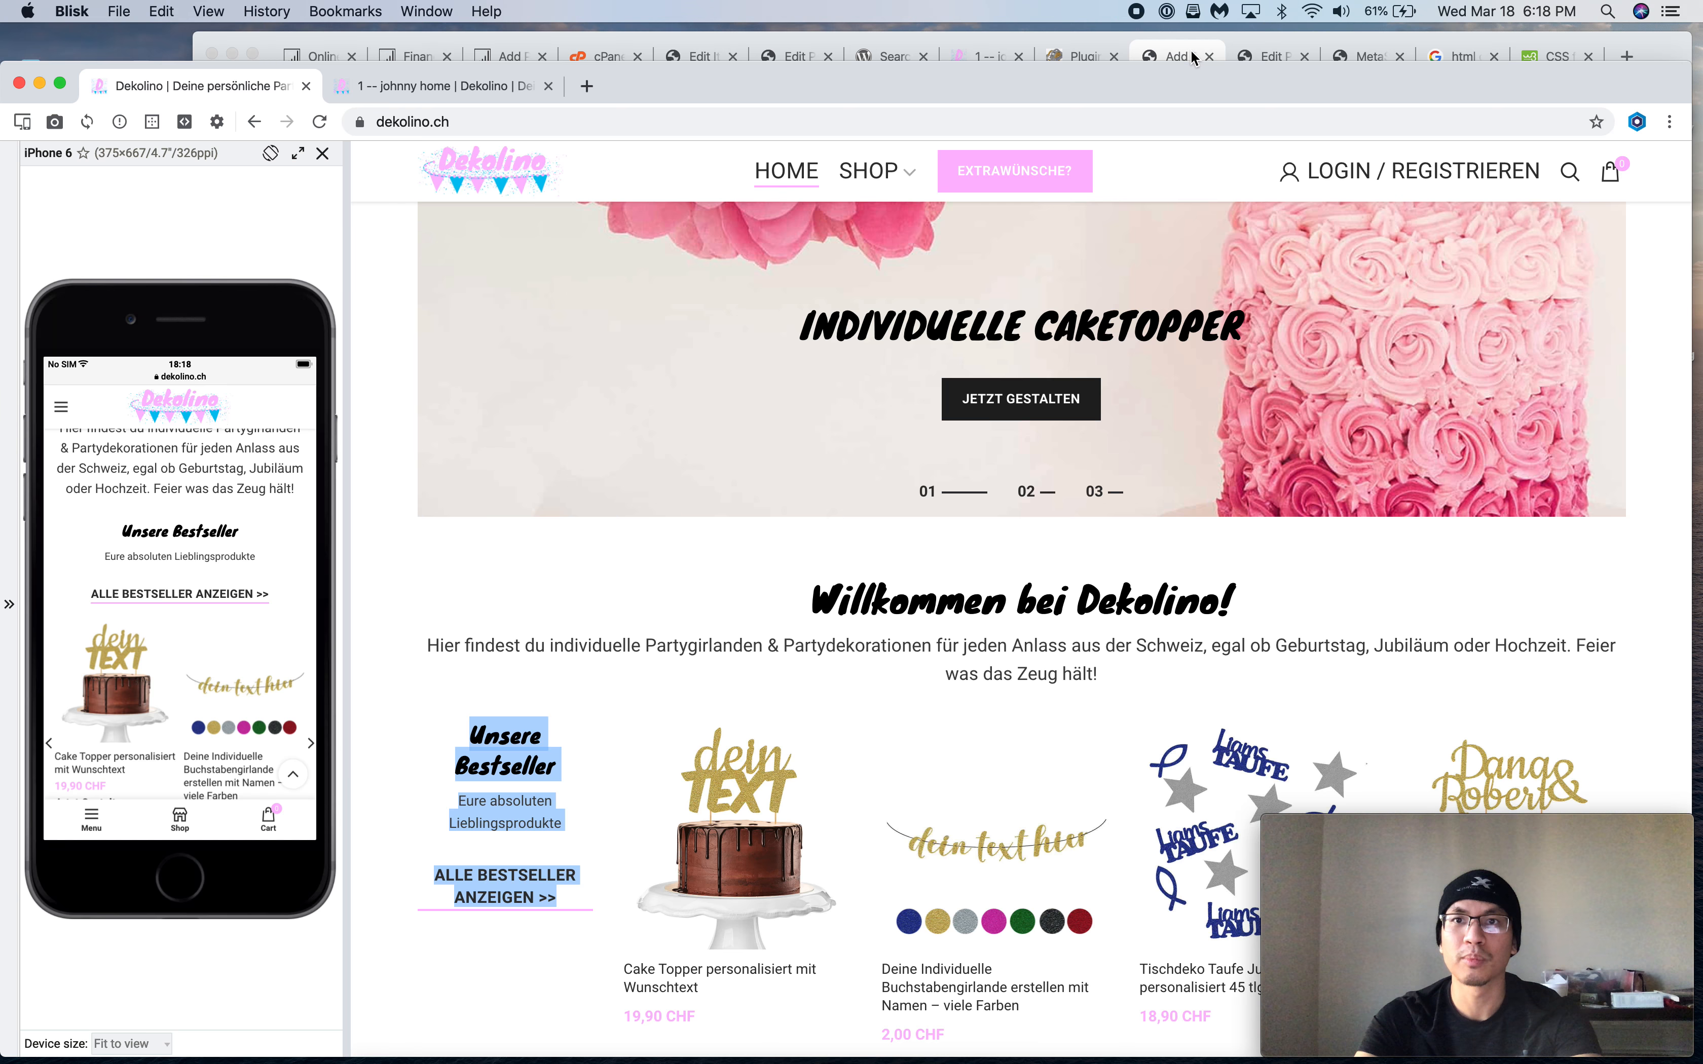
# Browse the wordpress.org "product carousel" results and open Product Slider for WooCommerce and PickPlugins Product Slider for WooCommerce in new tabs
pyautogui.click(1186, 57)
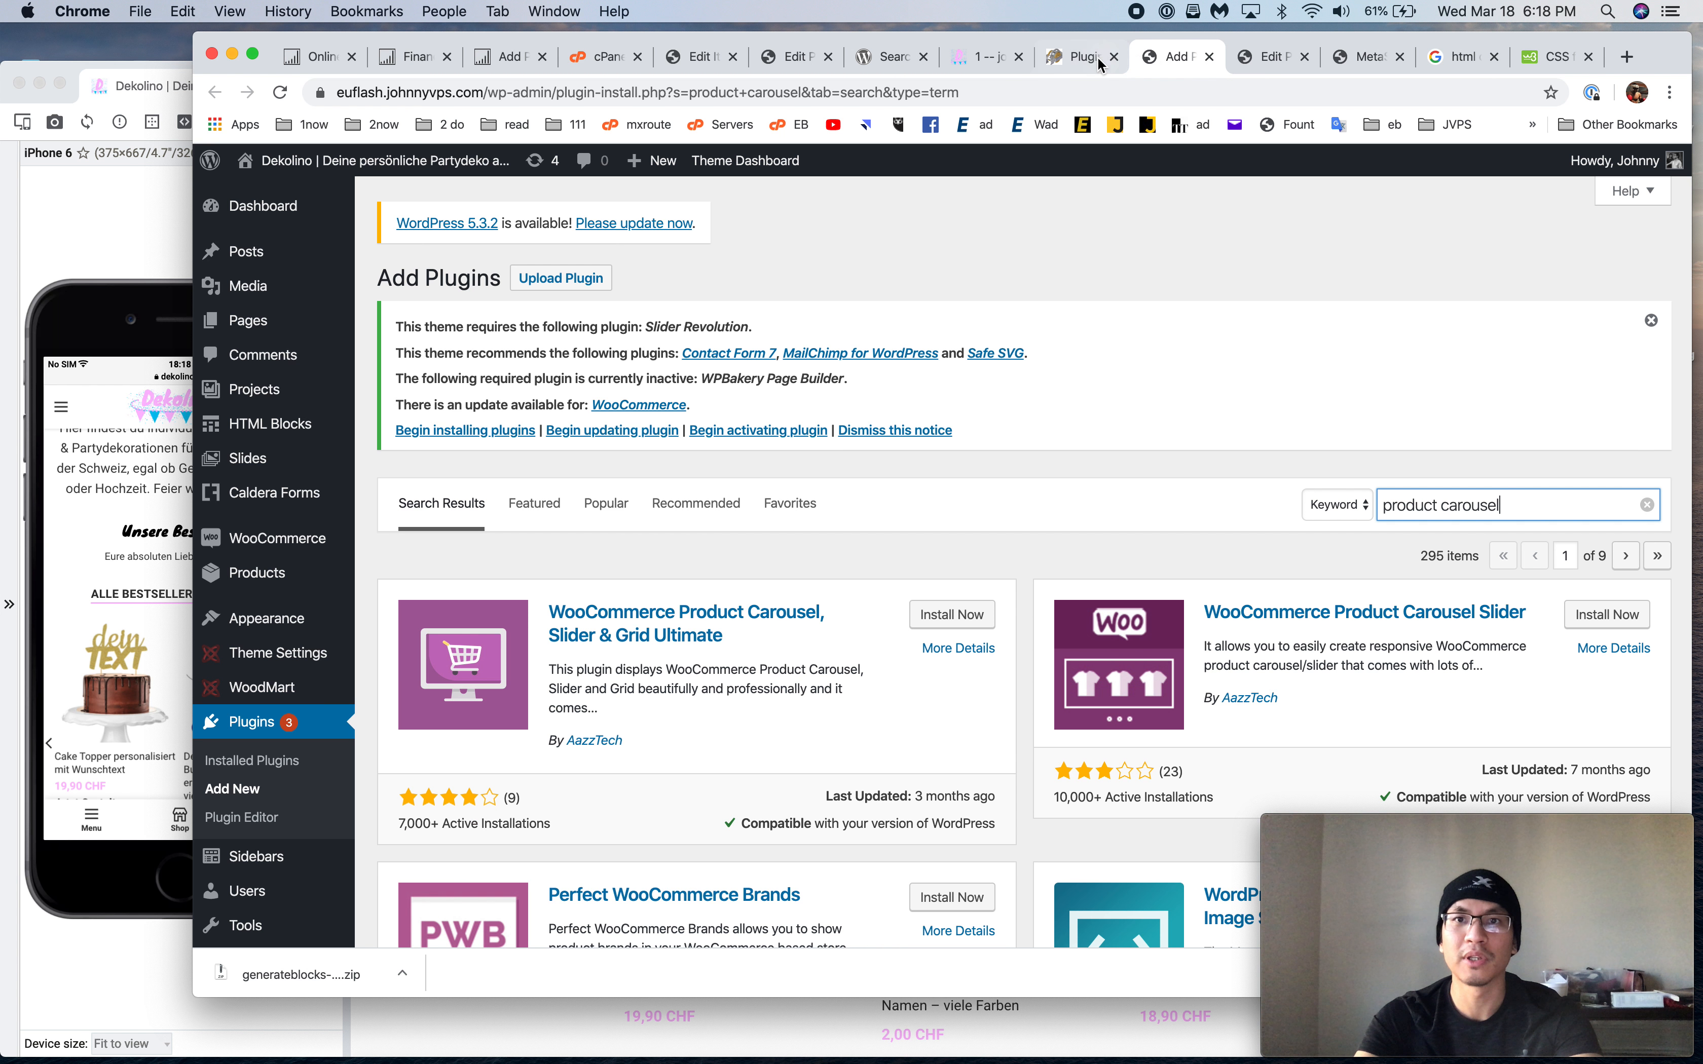
pyautogui.click(878, 63)
pyautogui.scroll(10, 1027, 425)
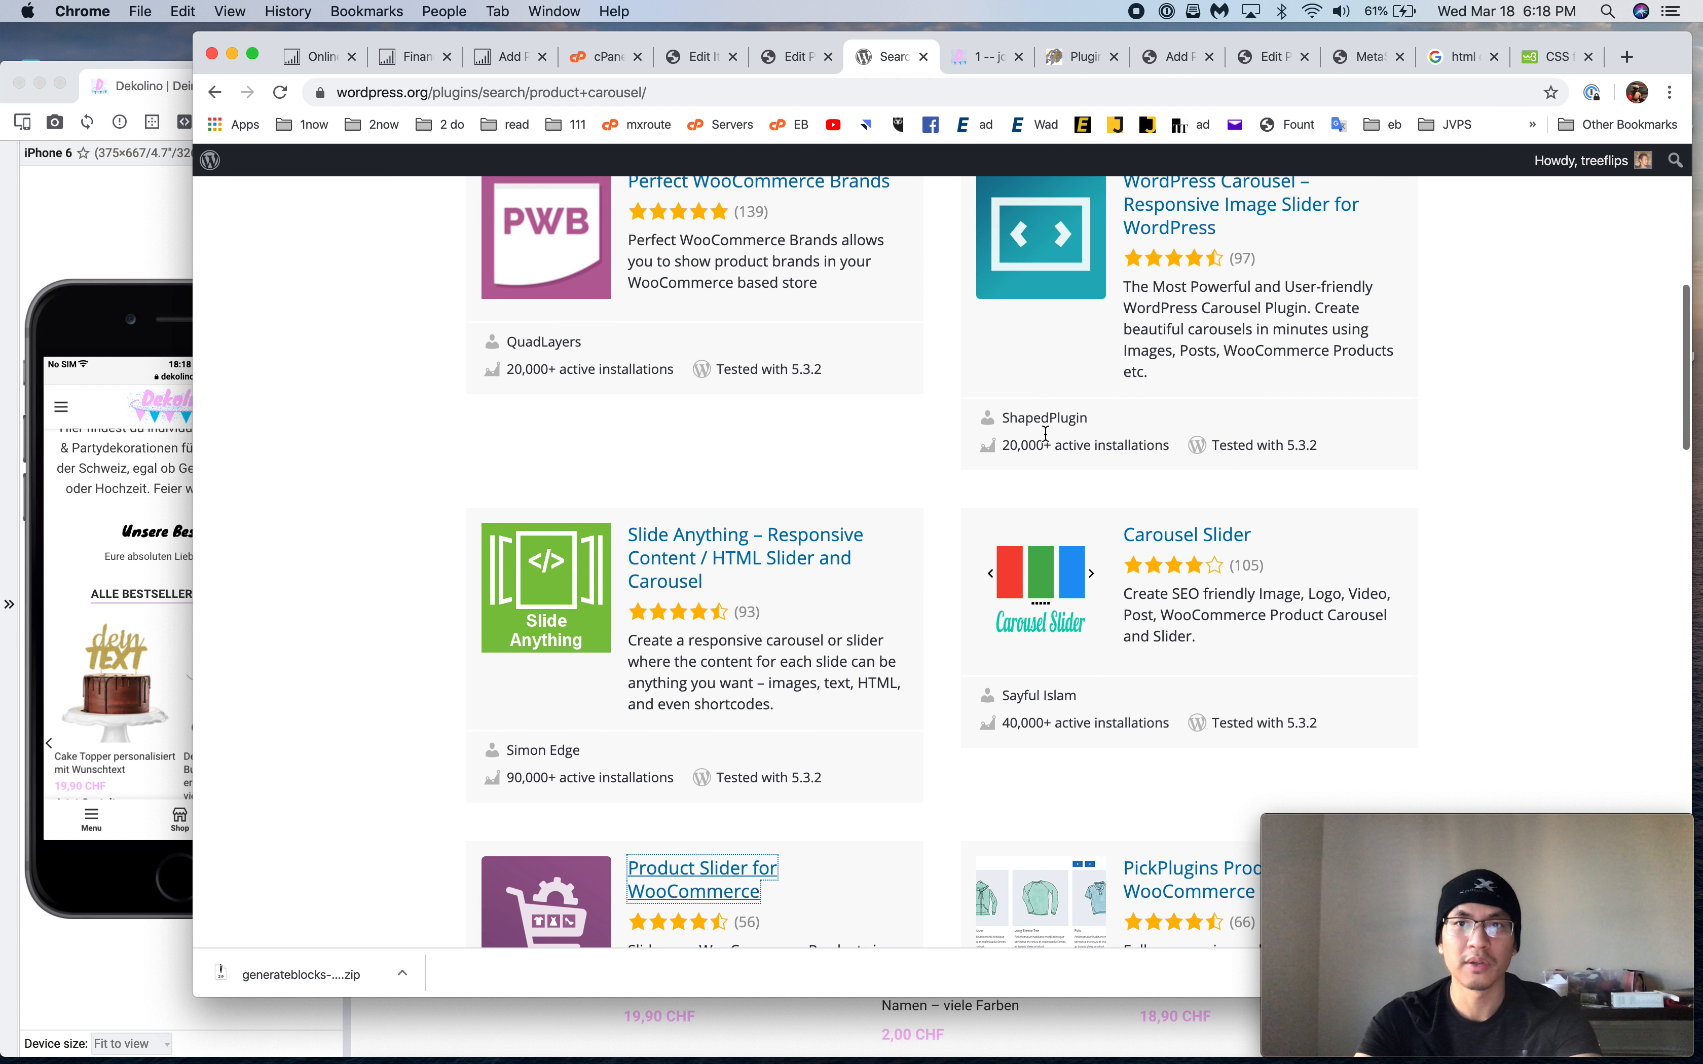
pyautogui.scroll(2, 1048, 440)
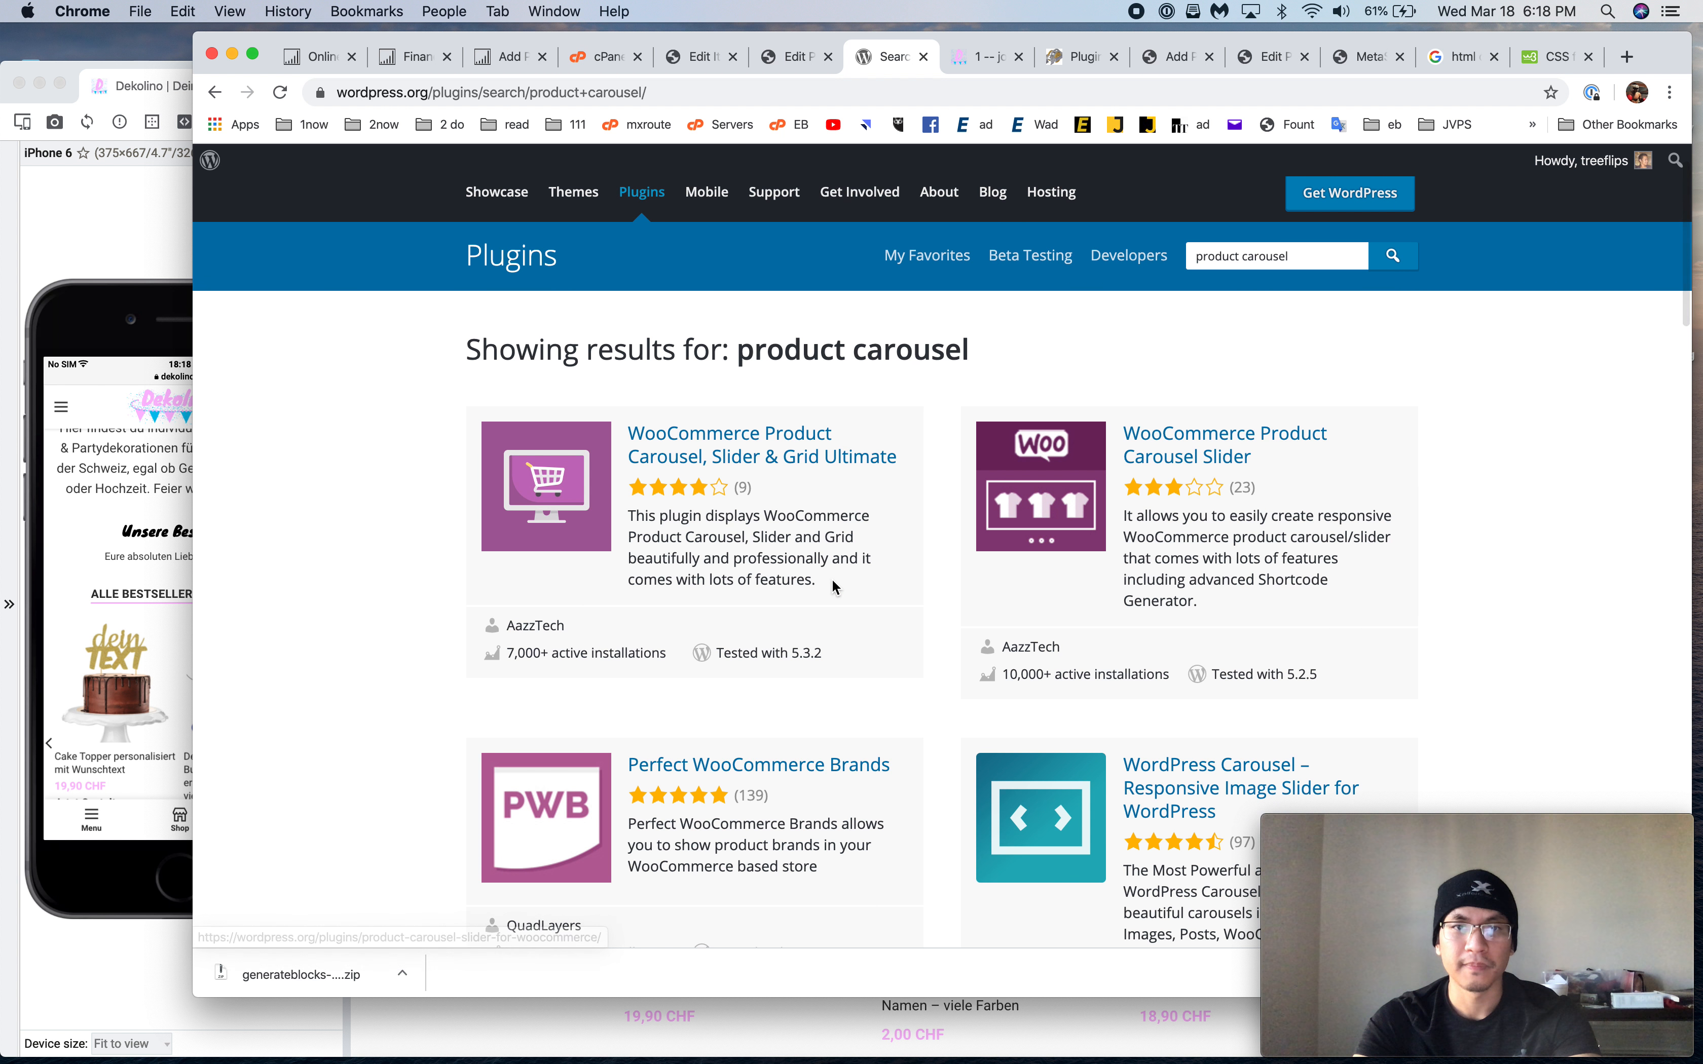
pyautogui.scroll(-10, 835, 586)
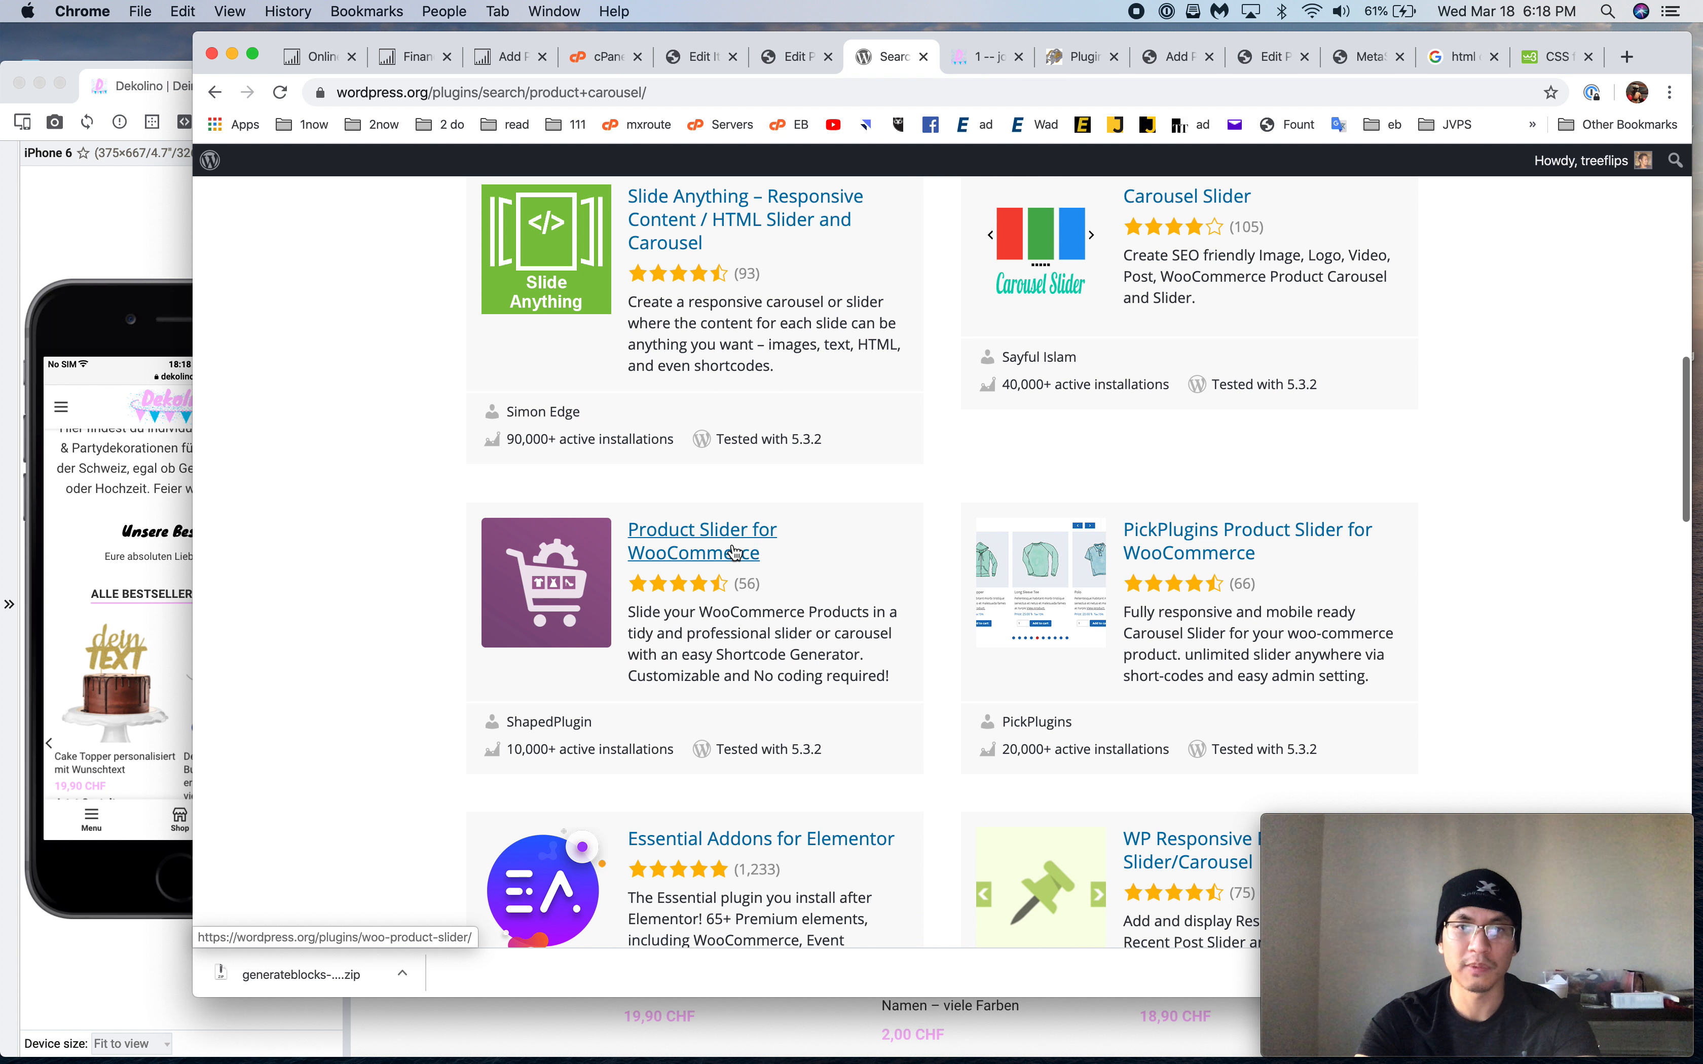
pyautogui.click(735, 553)
pyautogui.scroll(-3, 817, 601)
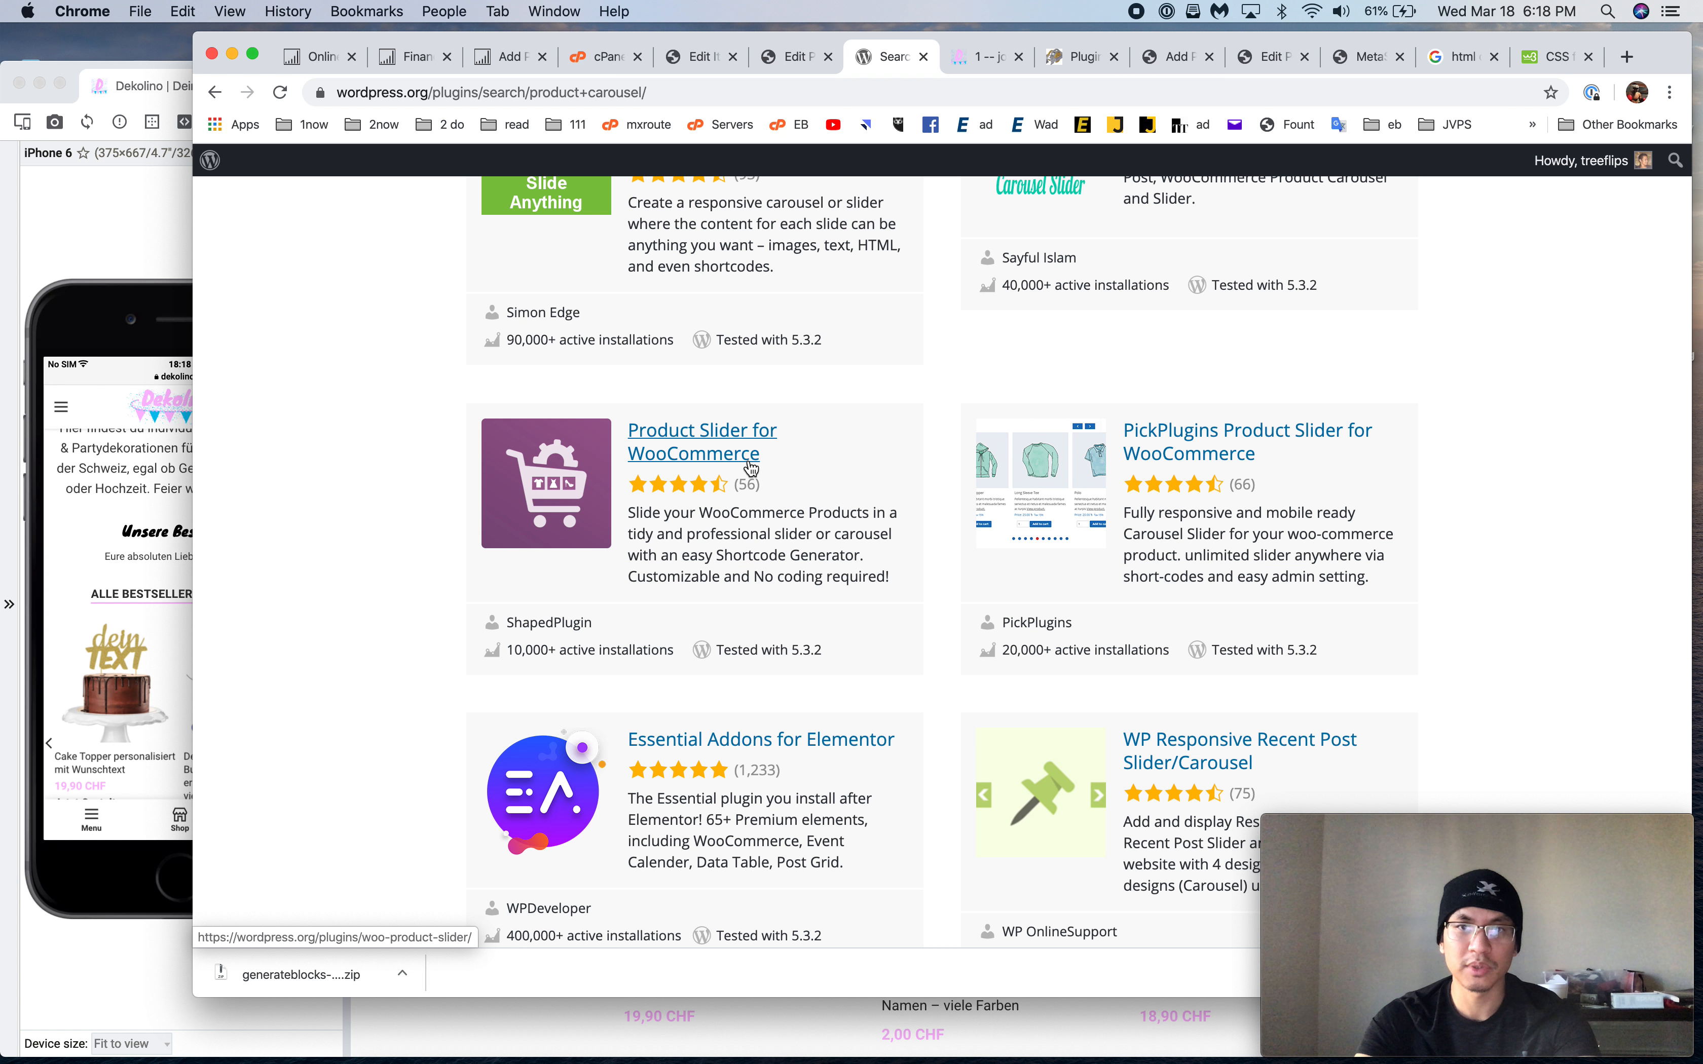
pyautogui.keyDown('super'); pyautogui.click(690, 454); pyautogui.keyUp('super')
pyautogui.keyDown('super'); pyautogui.click(1145, 465); pyautogui.keyUp('super')
pyautogui.scroll(-5, 1056, 422)
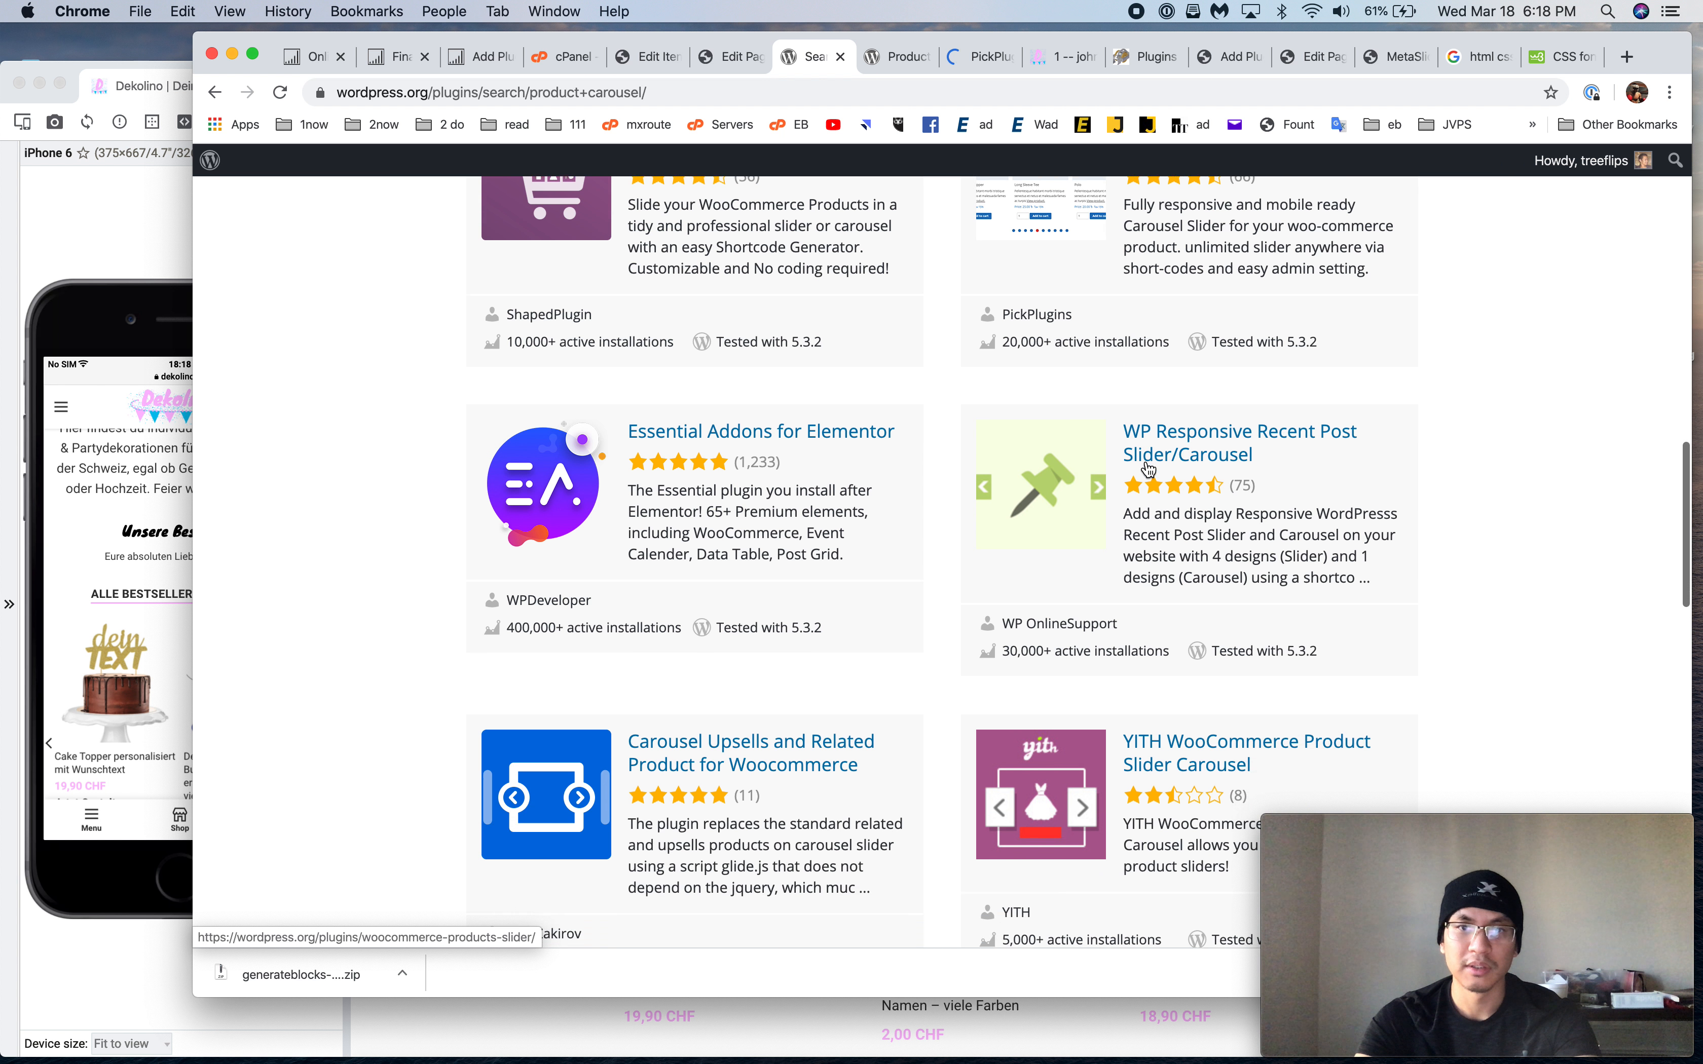
# Review the plugin pages of Product Slider for WooCommerce and PickPlugins Product Slider and open each one's live demo in a new tab
pyautogui.click(903, 54)
pyautogui.scroll(-10, 806, 634)
pyautogui.scroll(5, 704, 493)
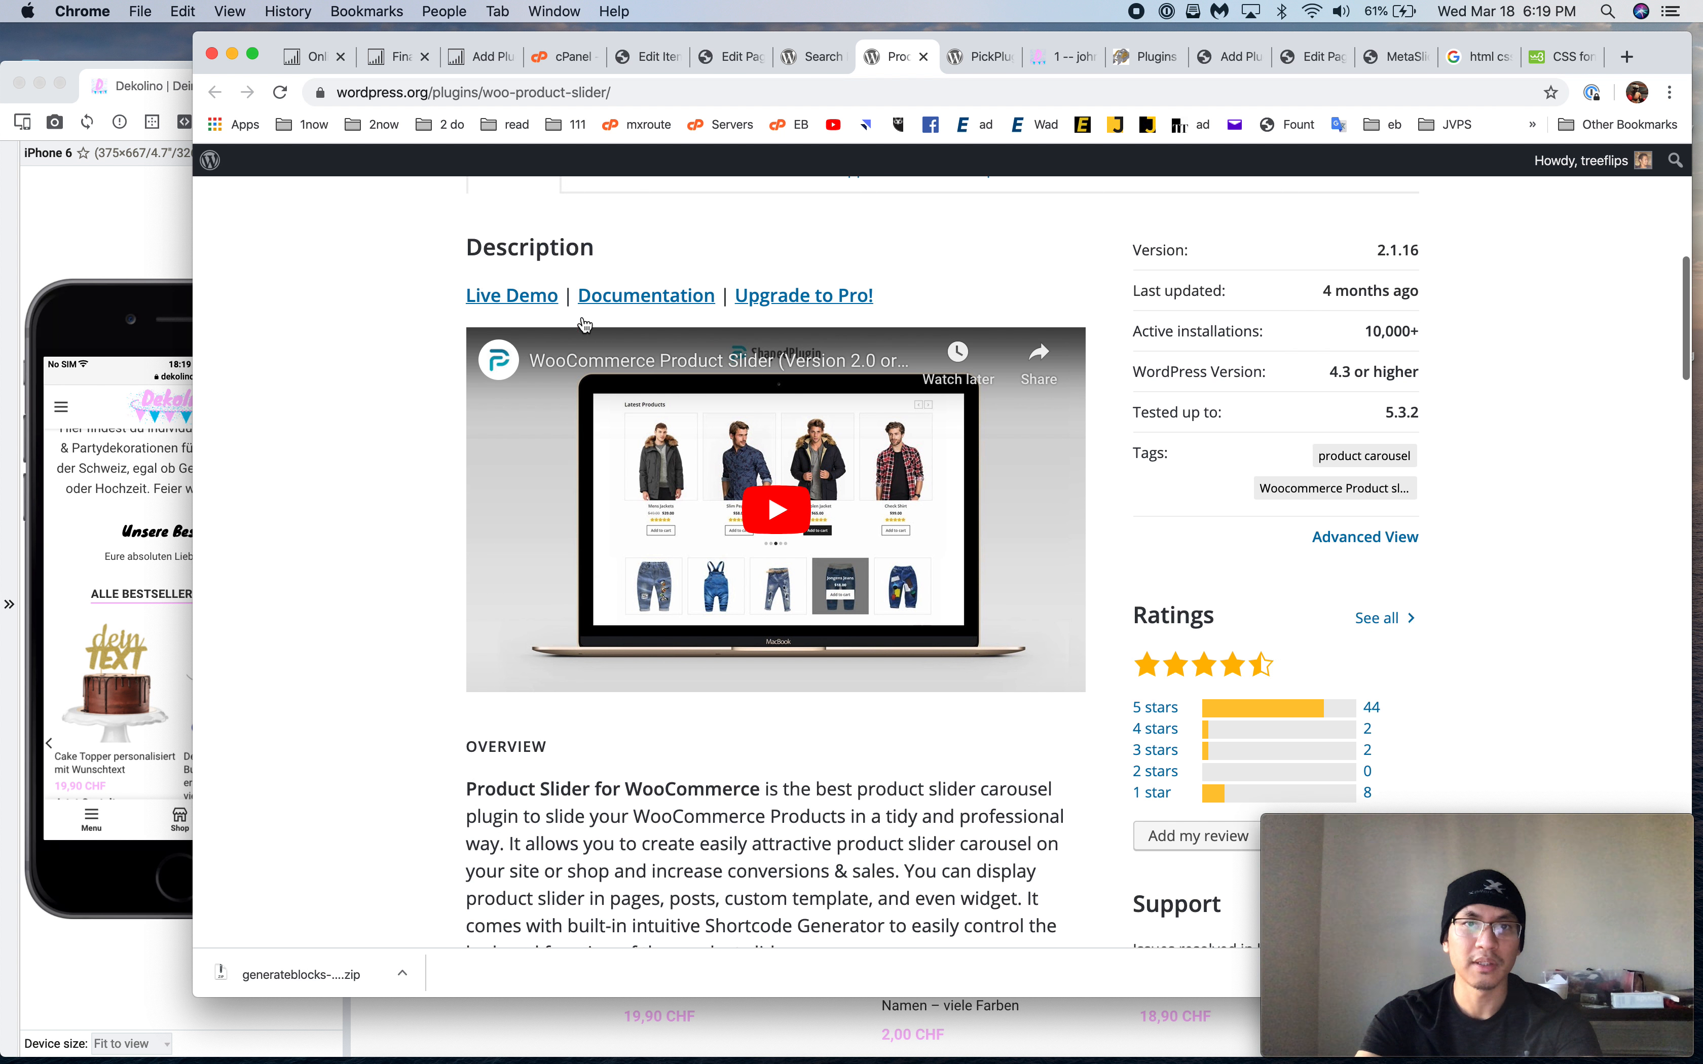
pyautogui.scroll(4, 584, 324)
pyautogui.keyDown('super'); pyautogui.click(512, 556); pyautogui.keyUp('super')
pyautogui.click(1019, 64)
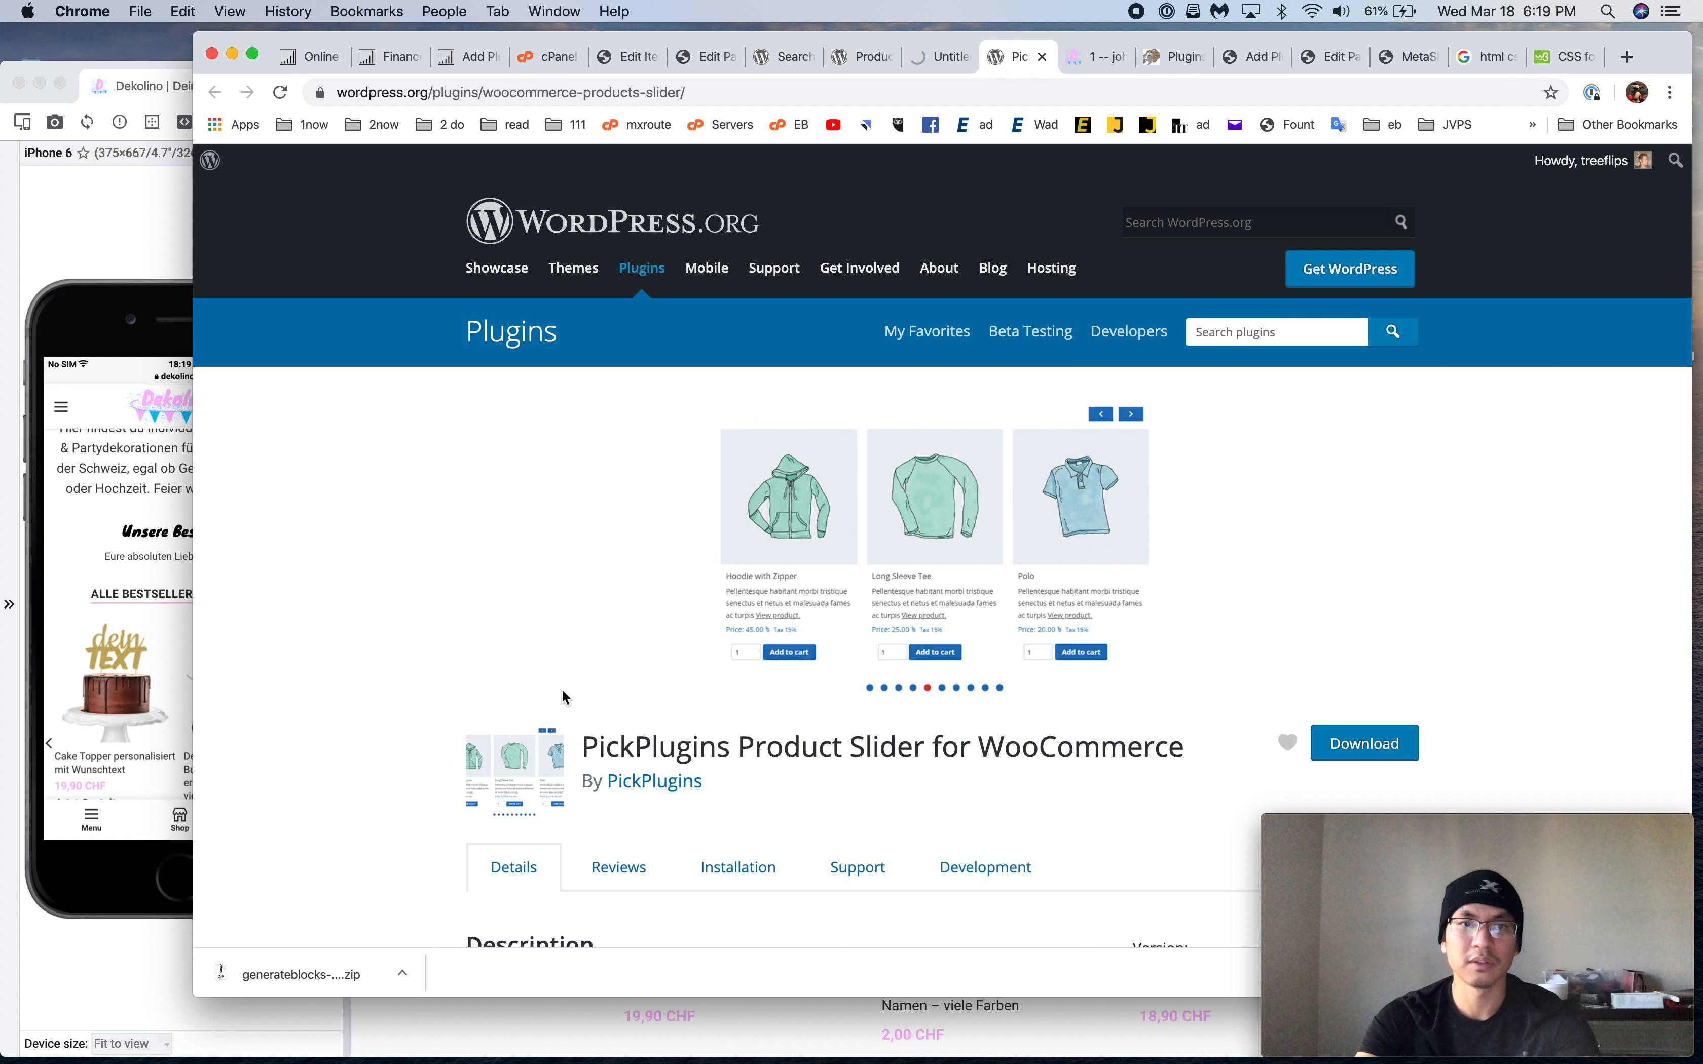
pyautogui.scroll(-10, 563, 697)
pyautogui.keyDown('super'); pyautogui.click(563, 618); pyautogui.keyUp('super')
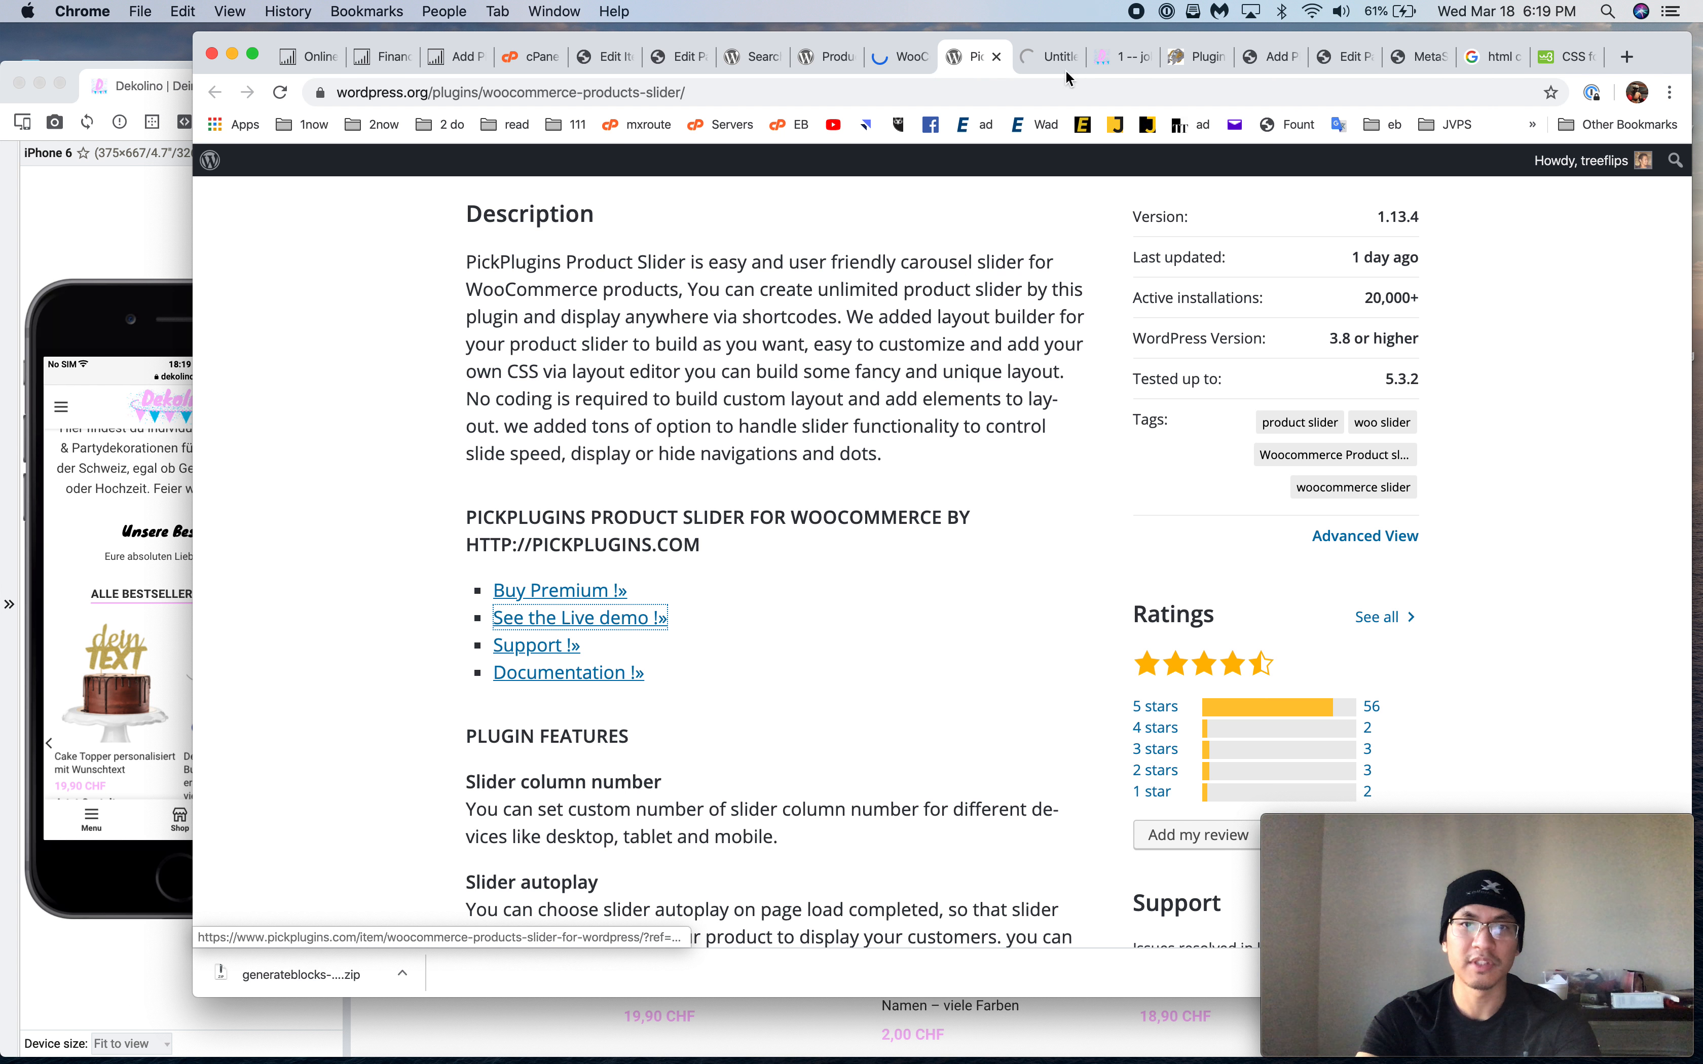
# Test the carousel arrows of the Flat and SpinRight themes in the PickPlugins Products Slider demo
pyautogui.click(1056, 58)
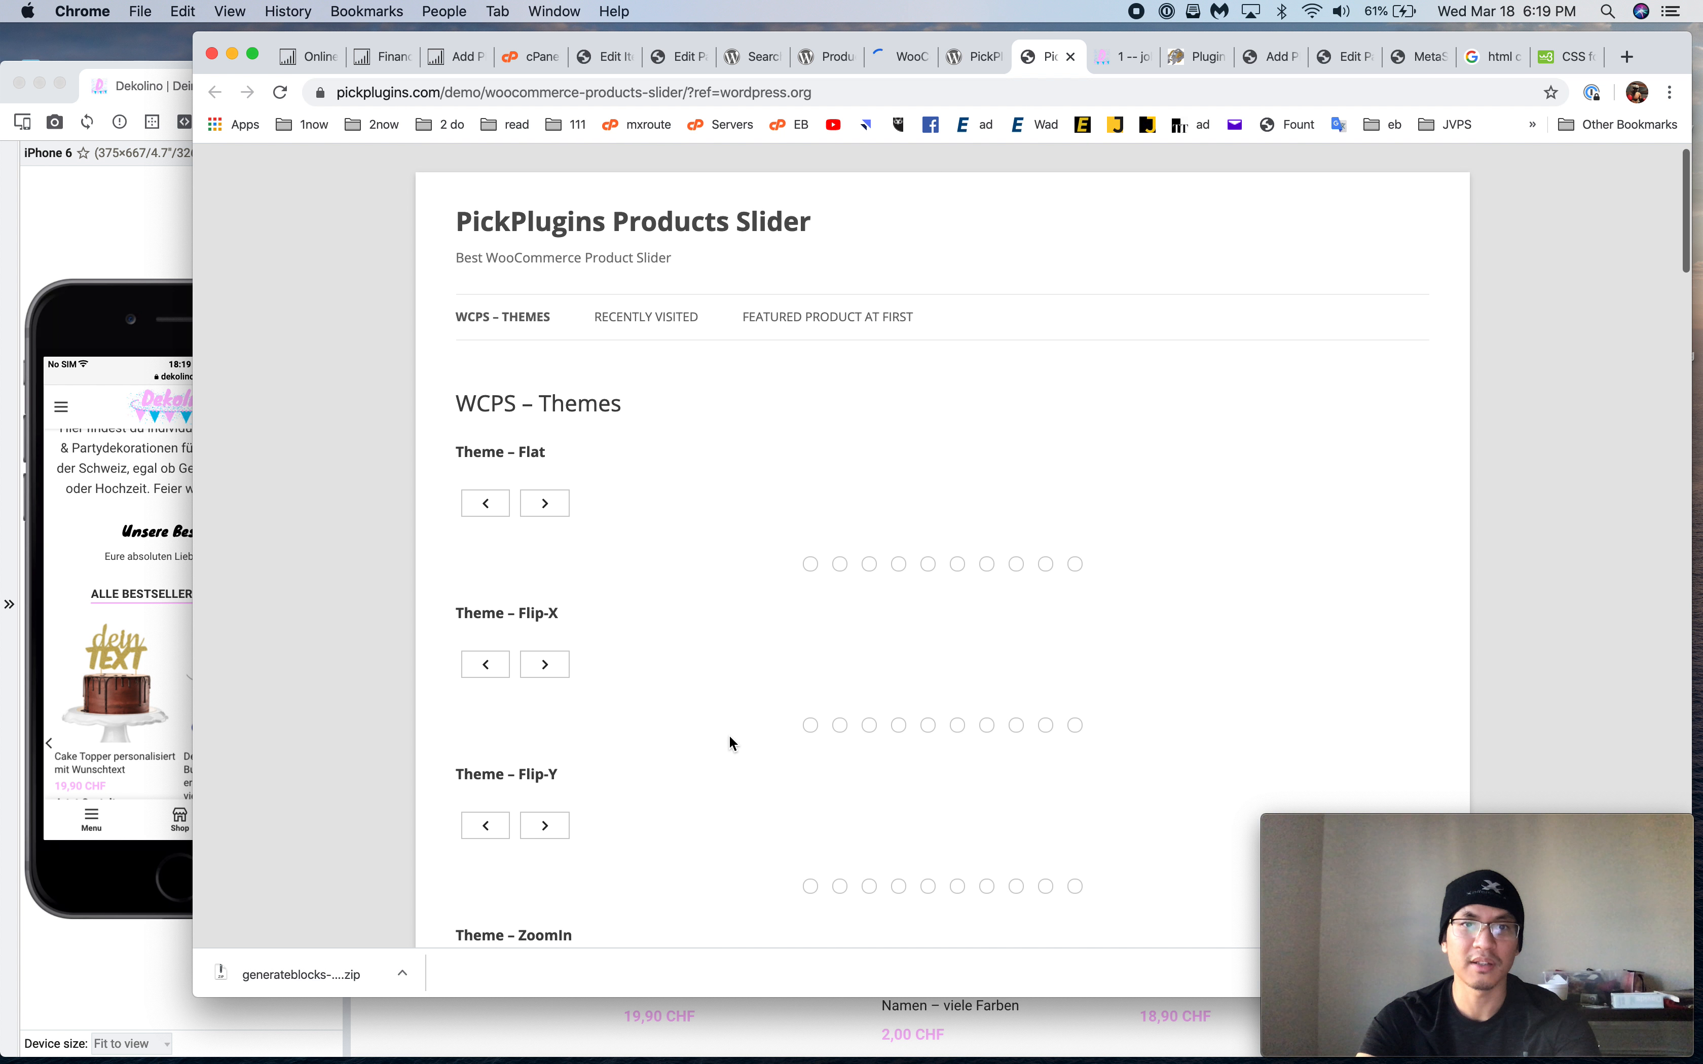
pyautogui.click(544, 503)
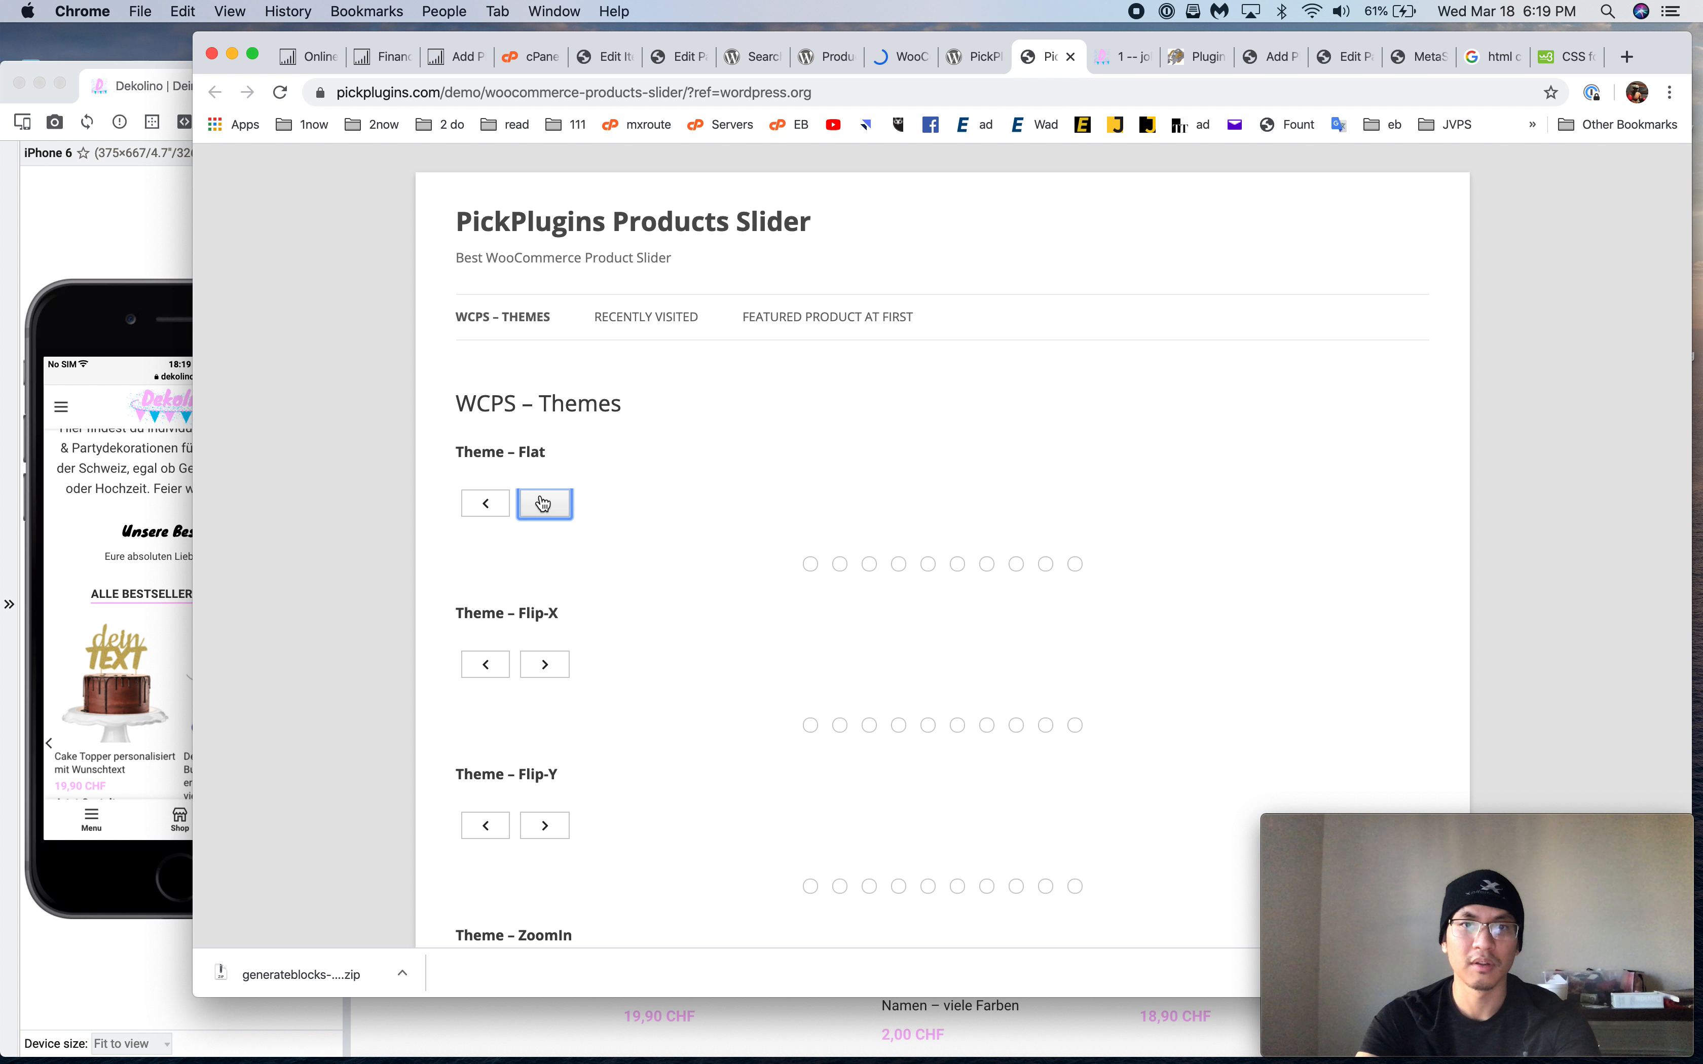
pyautogui.click(483, 503)
pyautogui.scroll(-10, 737, 540)
pyautogui.click(548, 589)
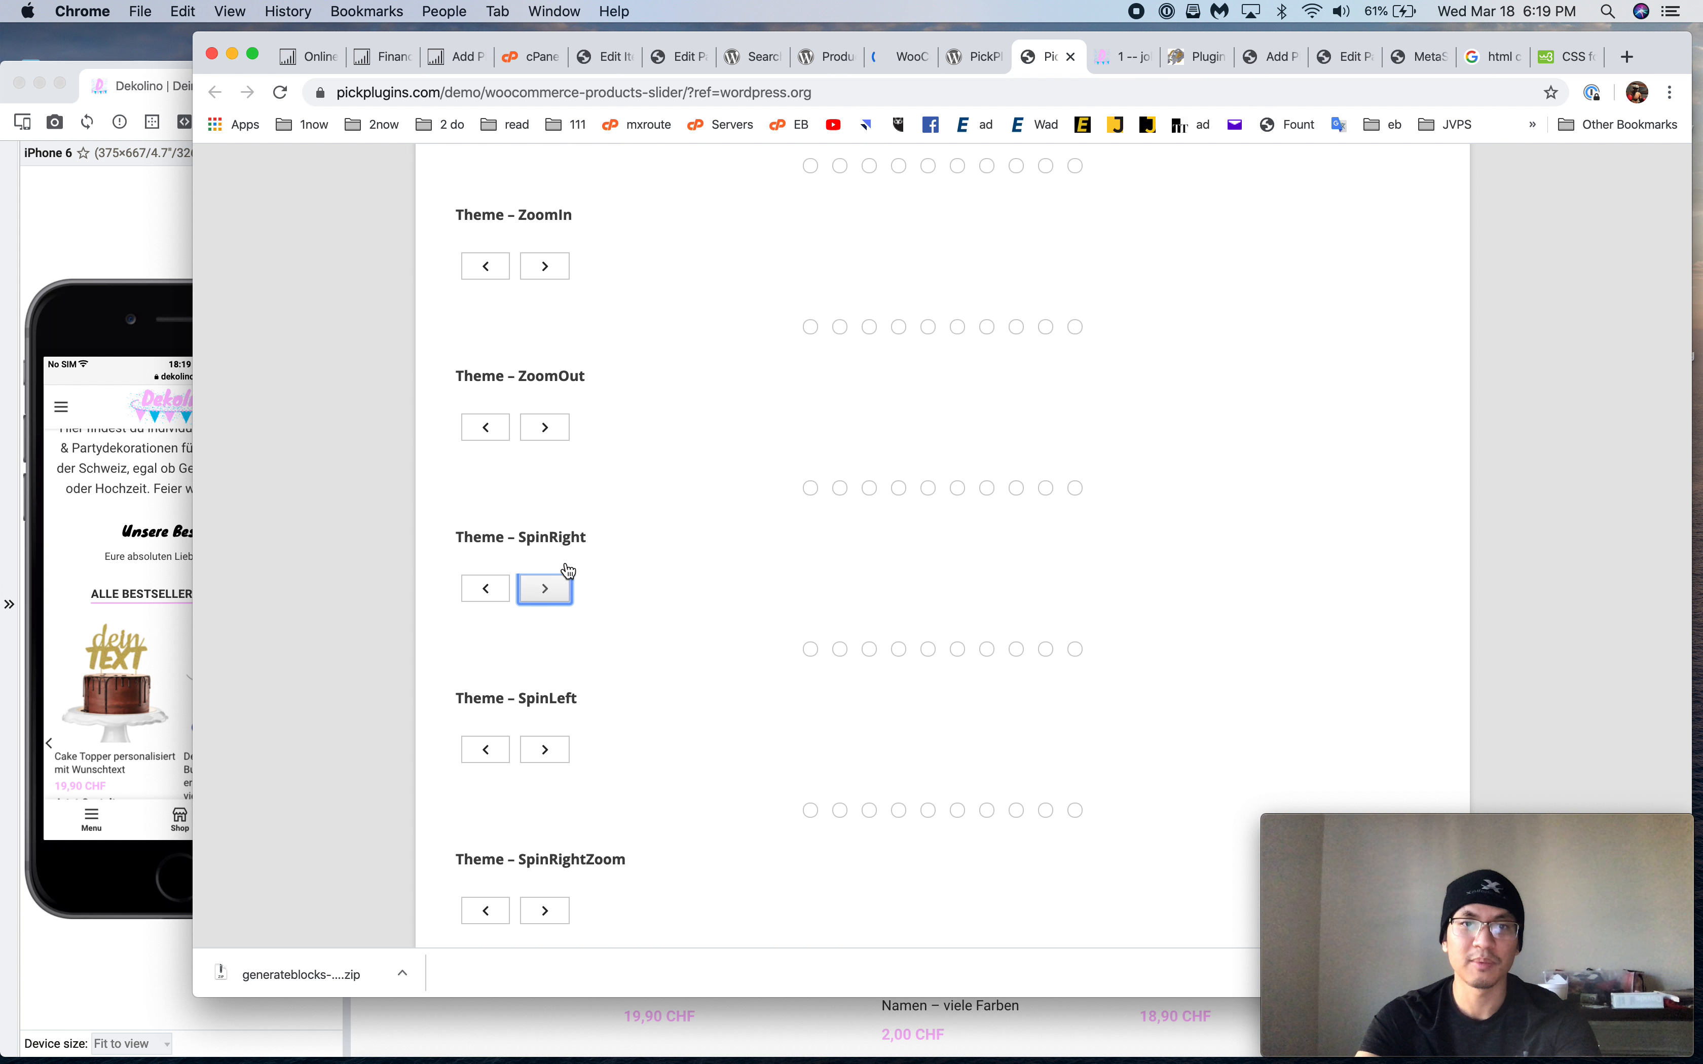
# Examine the free-version carousel themes in the Woo Product Slider demo
pyautogui.click(903, 56)
pyautogui.scroll(-10, 783, 589)
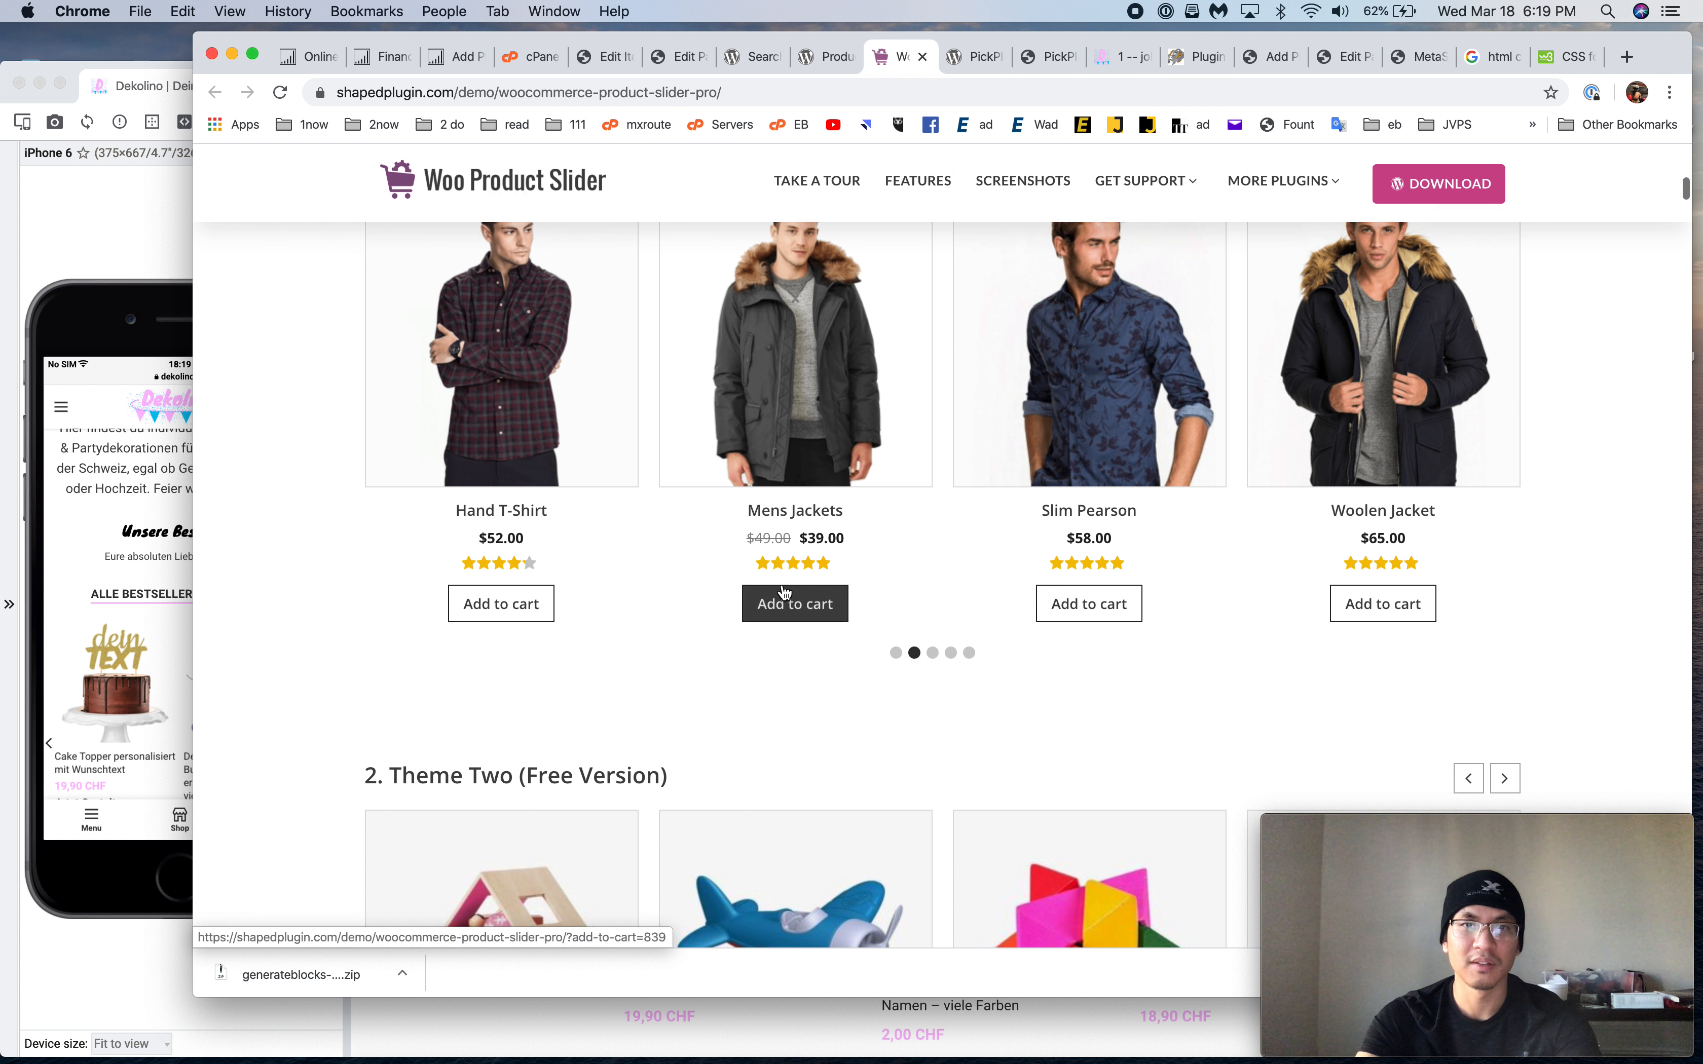
pyautogui.scroll(5, 1017, 588)
pyautogui.scroll(-6, 1017, 589)
# Close both slider demos and the PickPlugins page, recheck the Product Slider for WooCommerce page, and close it too
pyautogui.click(922, 57)
pyautogui.click(976, 57)
pyautogui.click(996, 57)
pyautogui.click(901, 58)
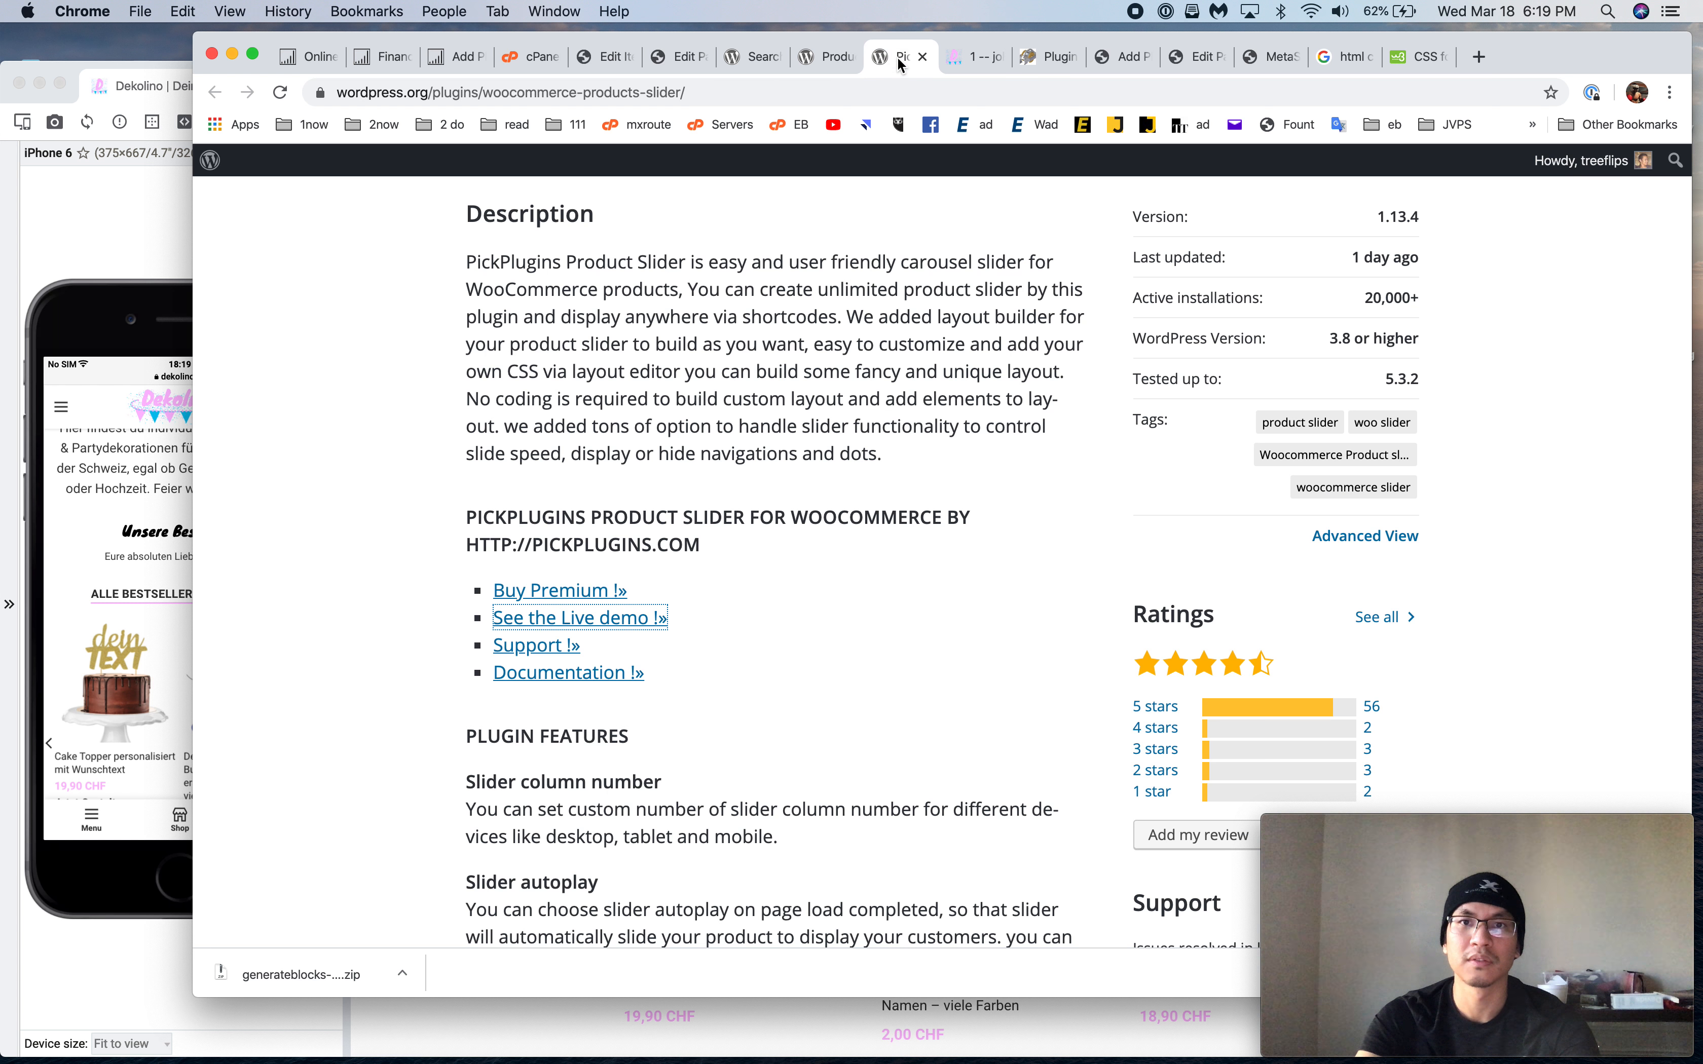
pyautogui.click(921, 57)
pyautogui.click(834, 60)
pyautogui.scroll(4, 845, 365)
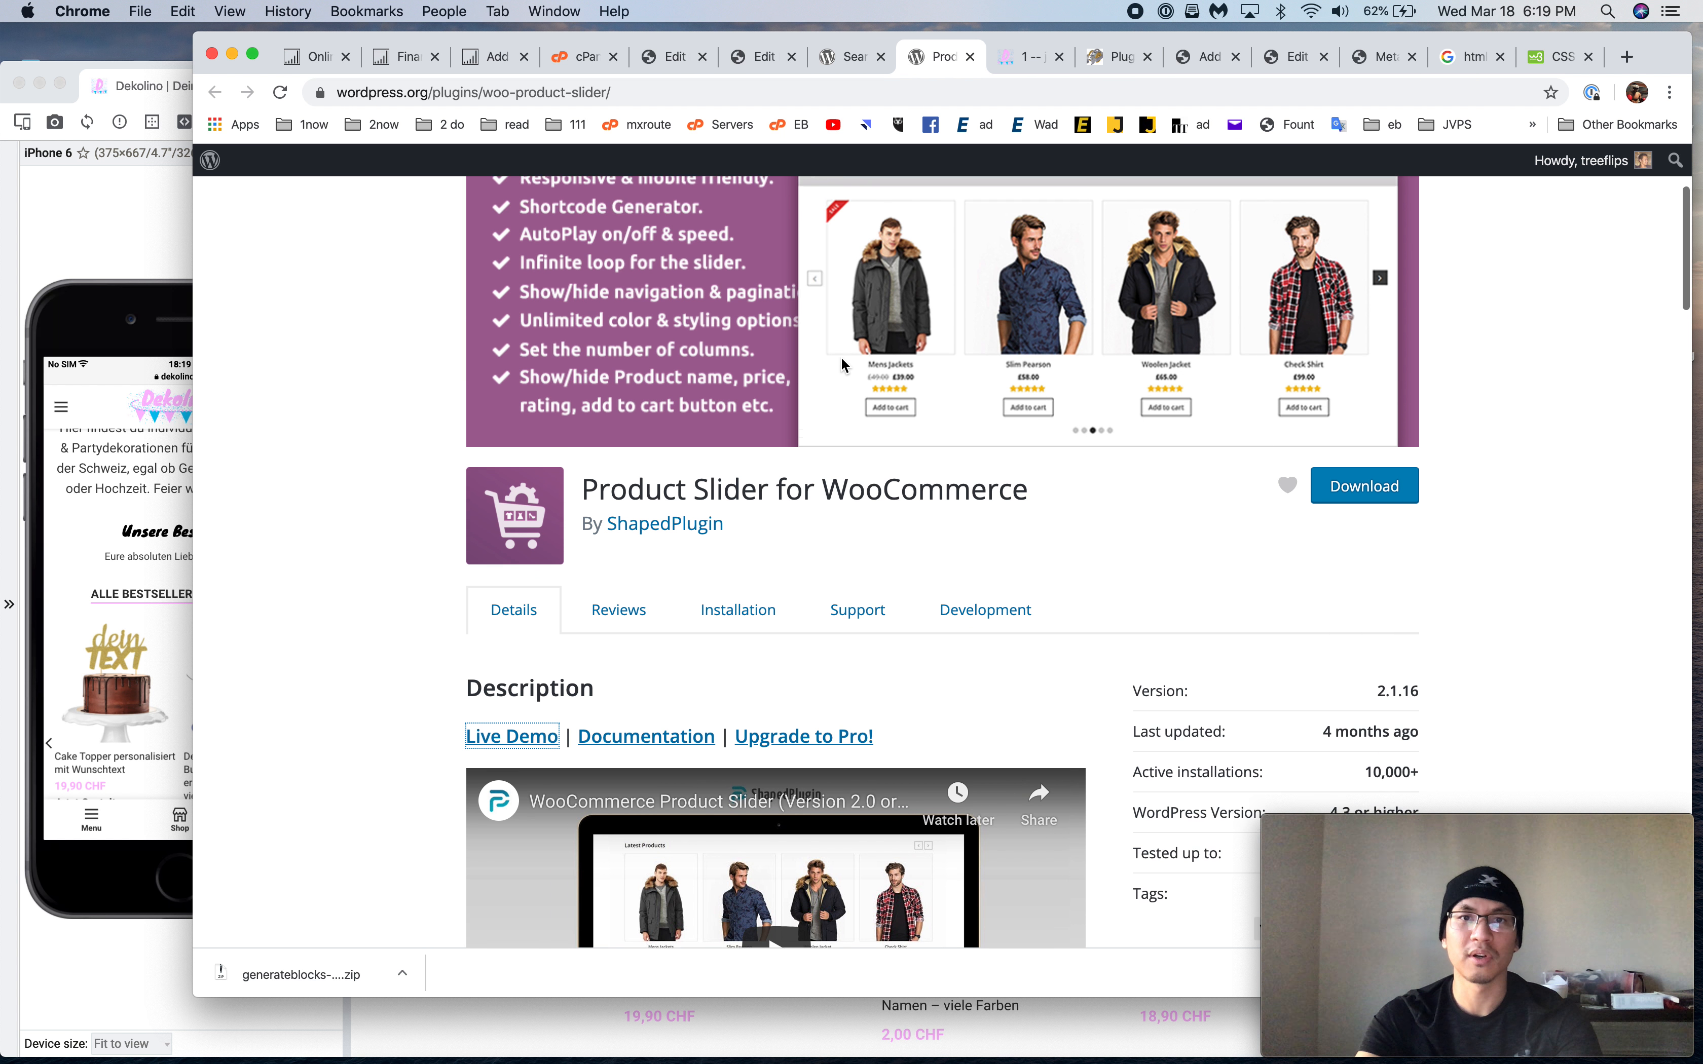
pyautogui.moveTo(1029, 567); pyautogui.dragTo(585, 563)
pyautogui.press('super+w')
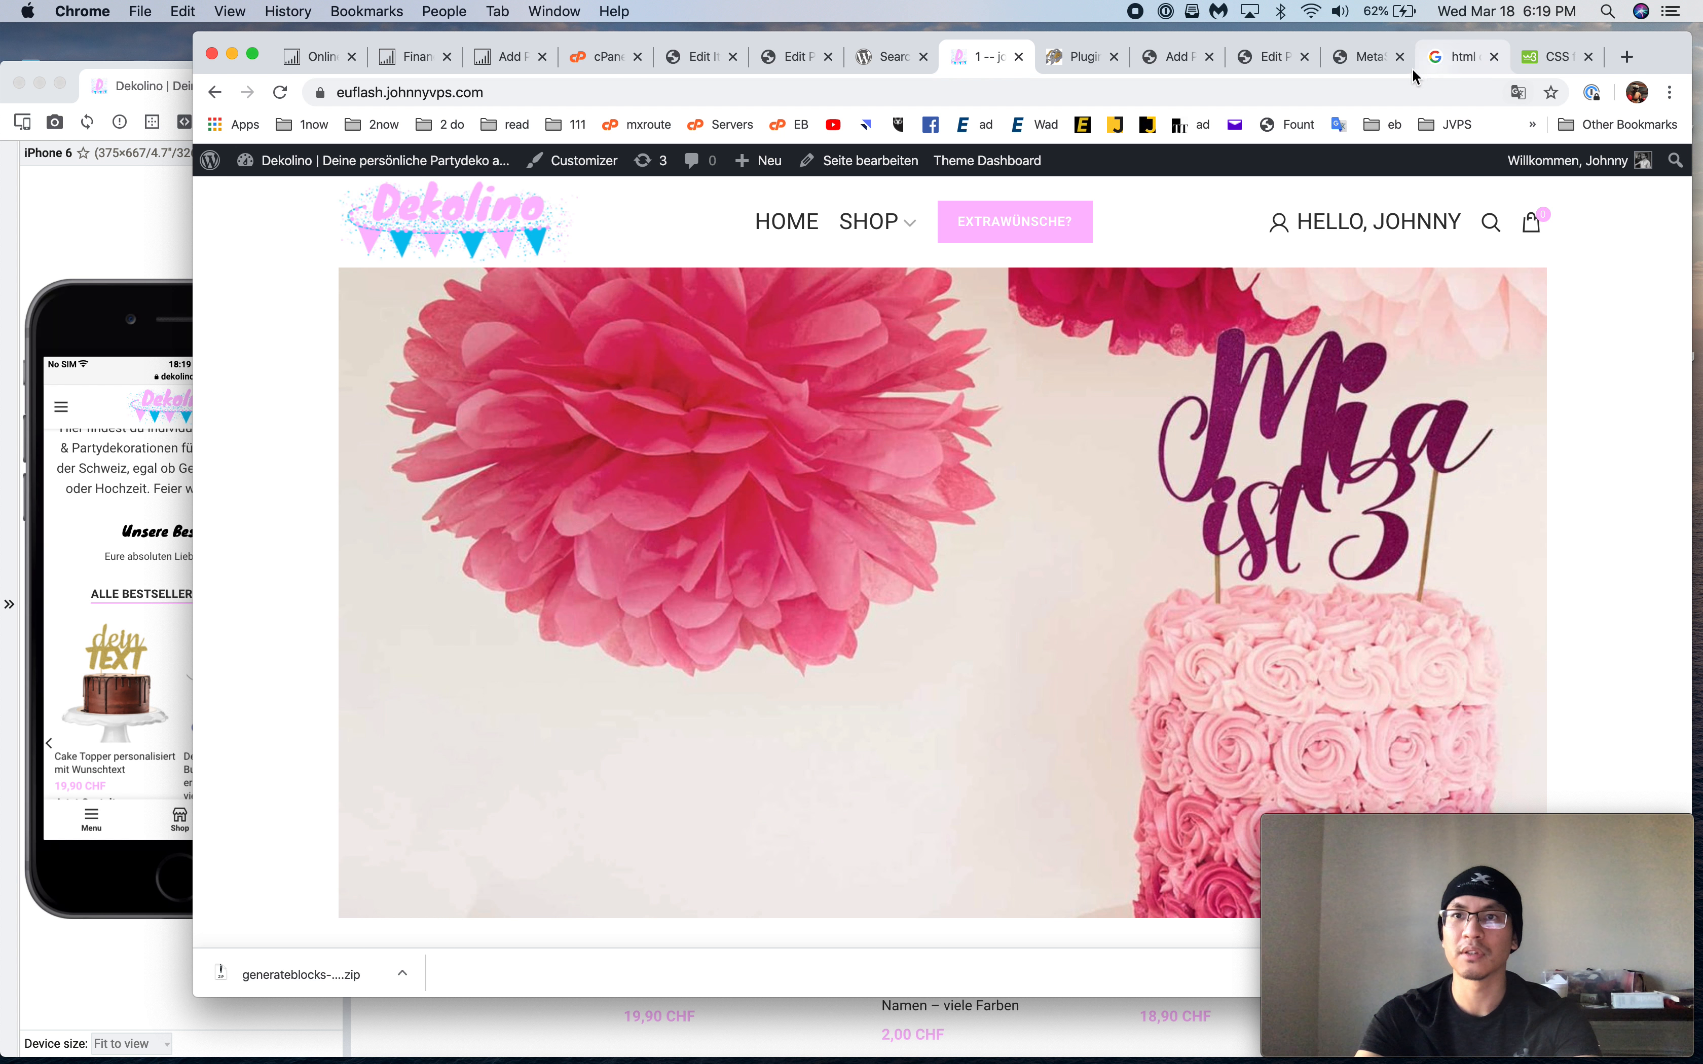
# Install and activate ShapedPlugin's Product Slider for WooCommerce from the shop copy's "product carousel" plugin results
pyautogui.click(1182, 58)
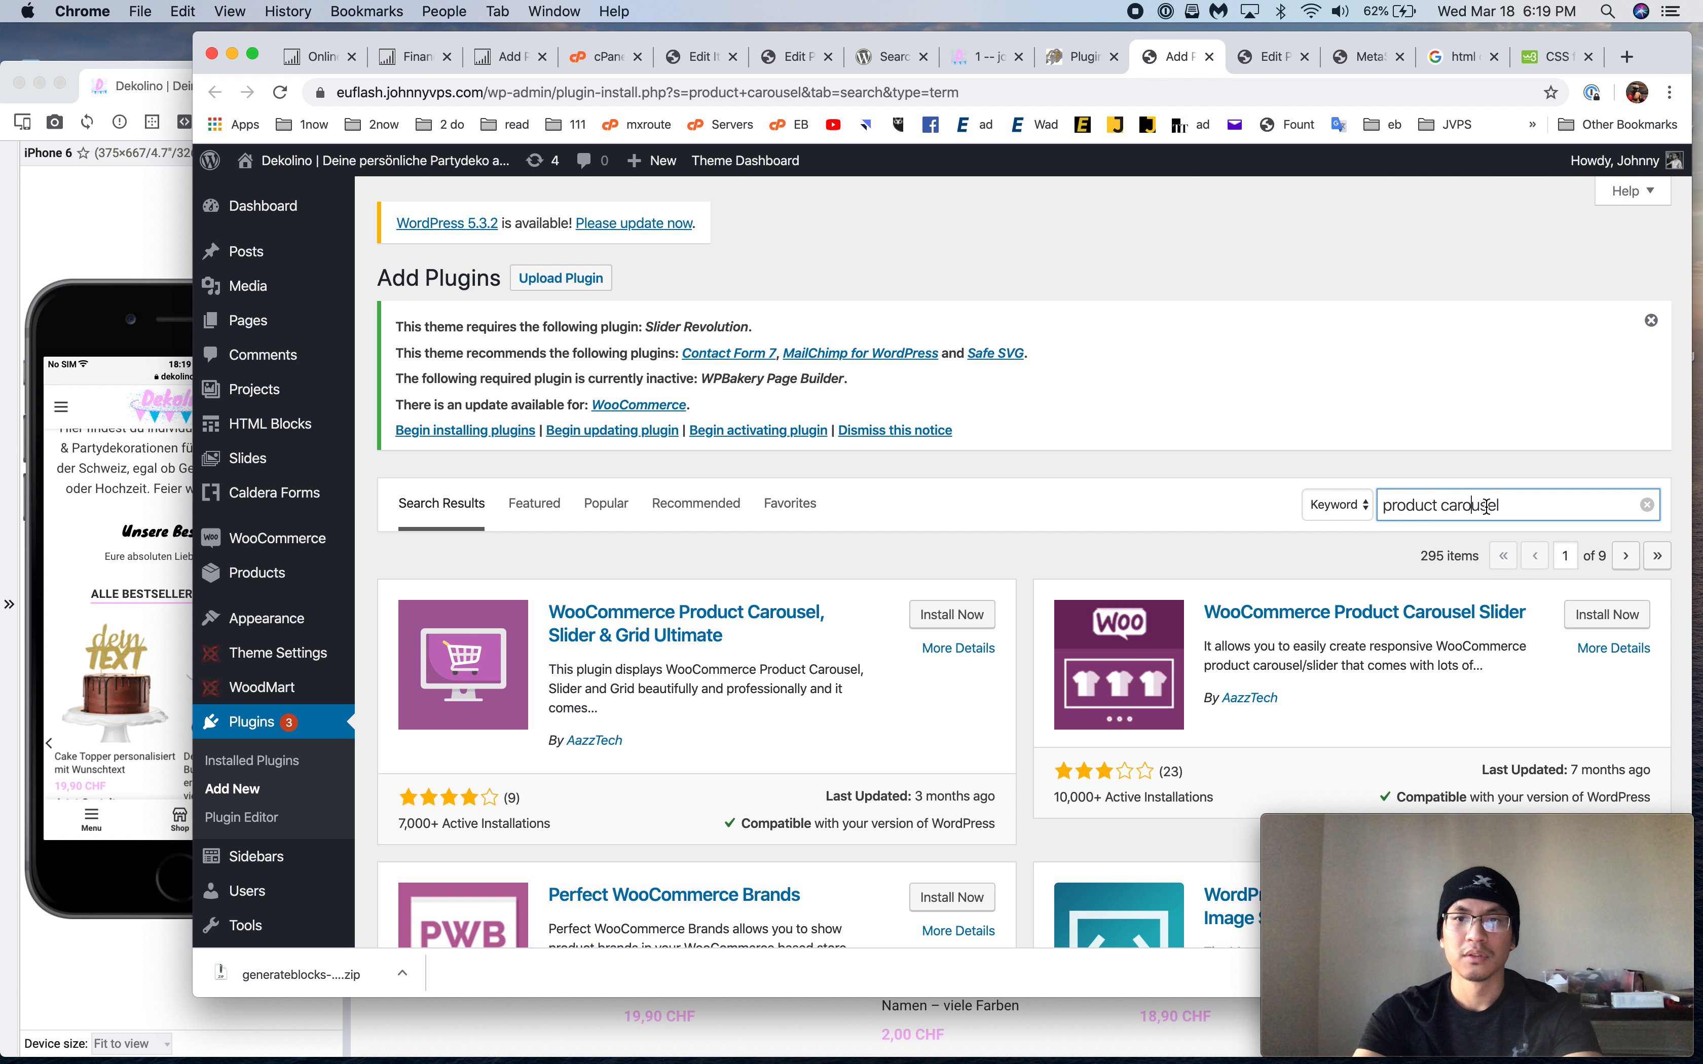
pyautogui.doubleClick(1533, 504)
pyautogui.scroll(-5, 1379, 693)
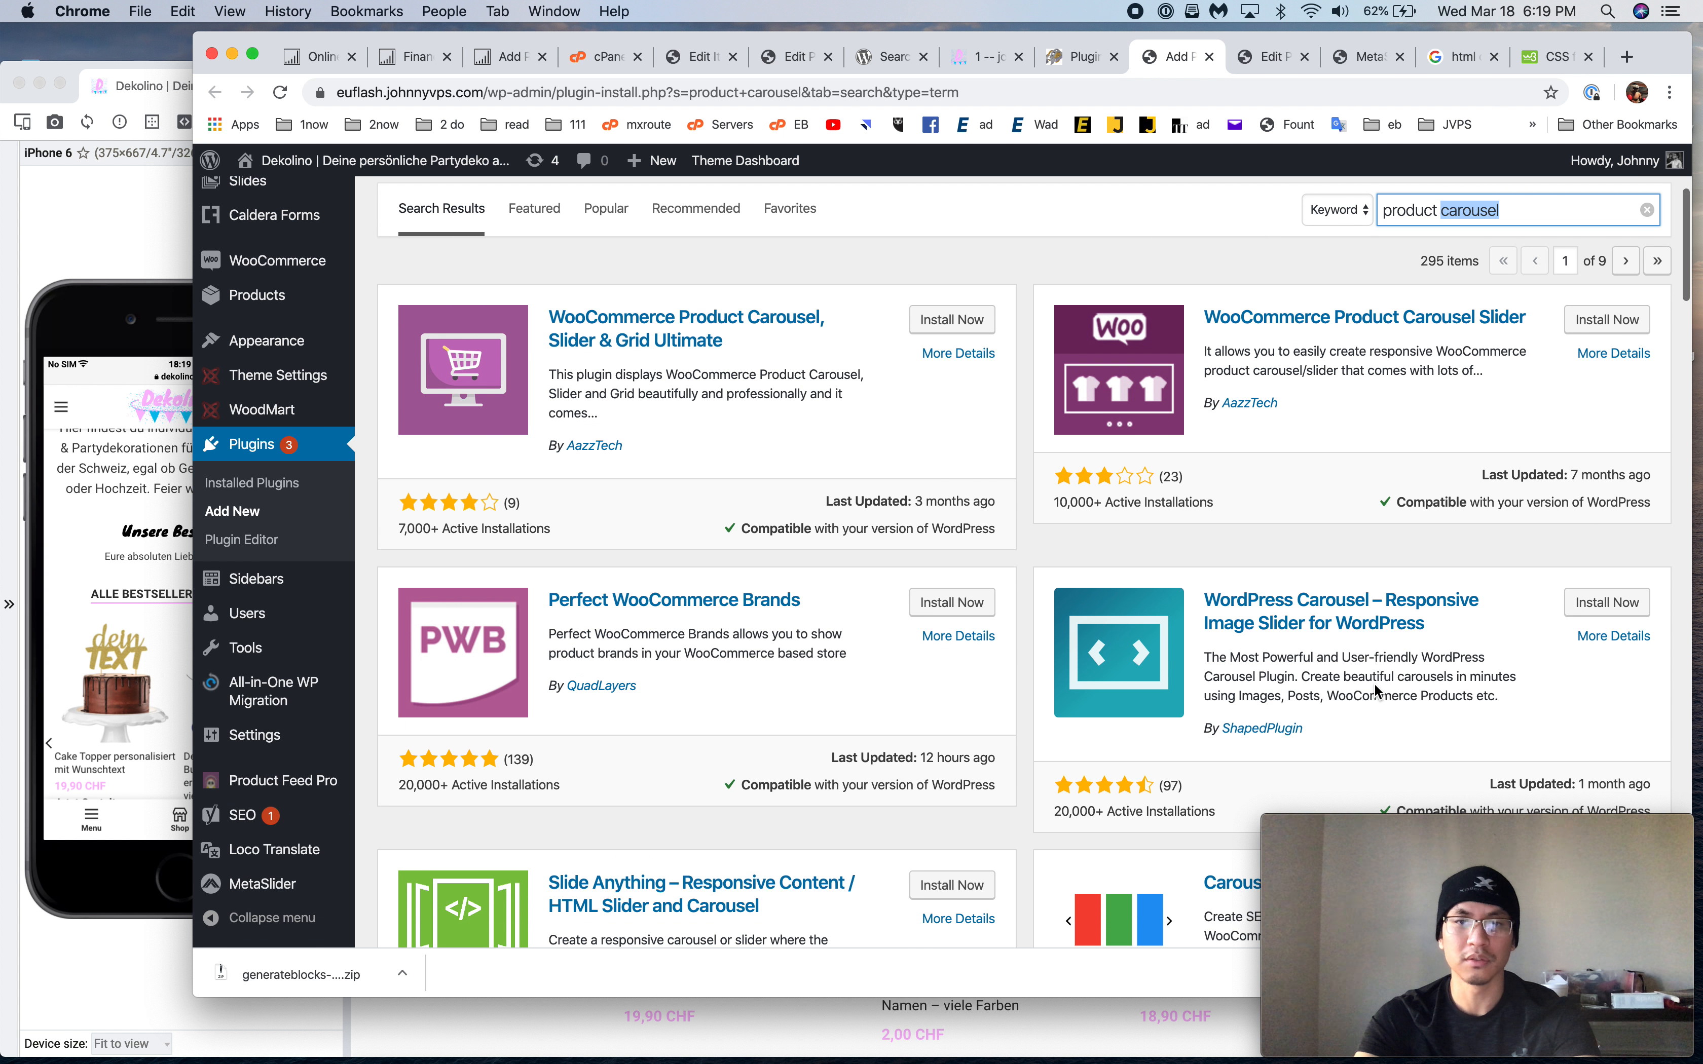
pyautogui.scroll(-10, 1377, 691)
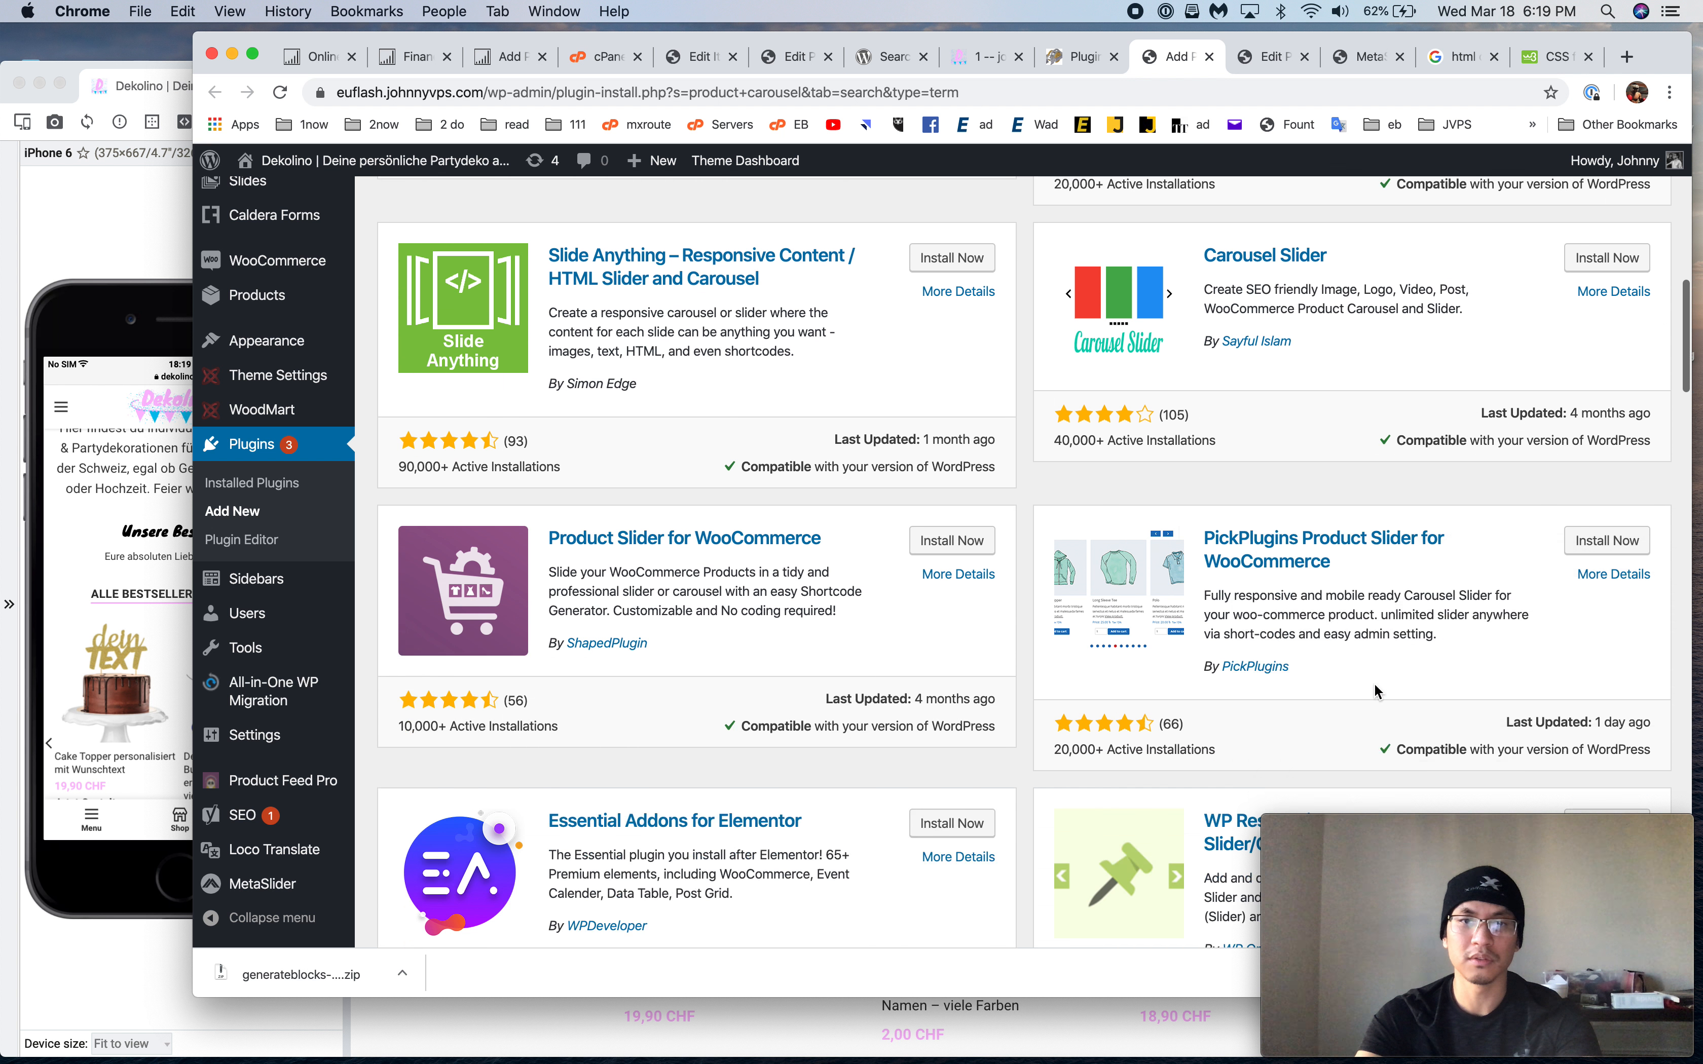
pyautogui.scroll(-2, 1377, 692)
pyautogui.click(984, 440)
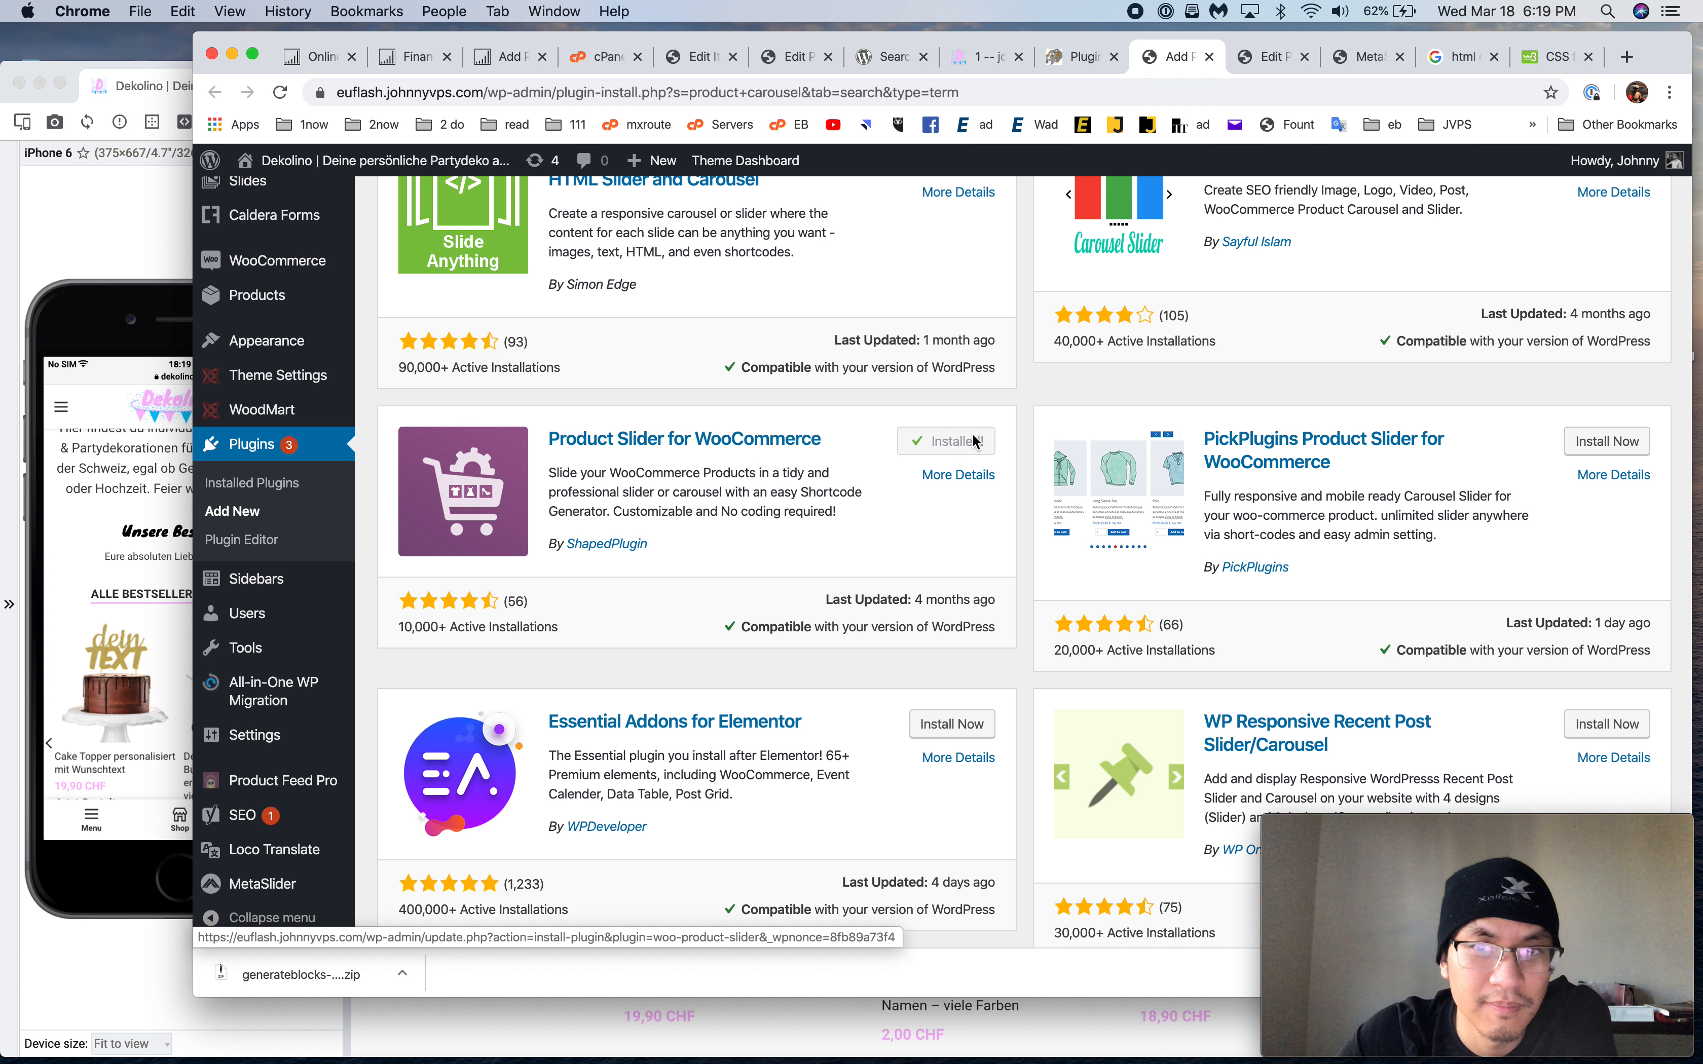
pyautogui.click(963, 441)
pyautogui.press('super+f')
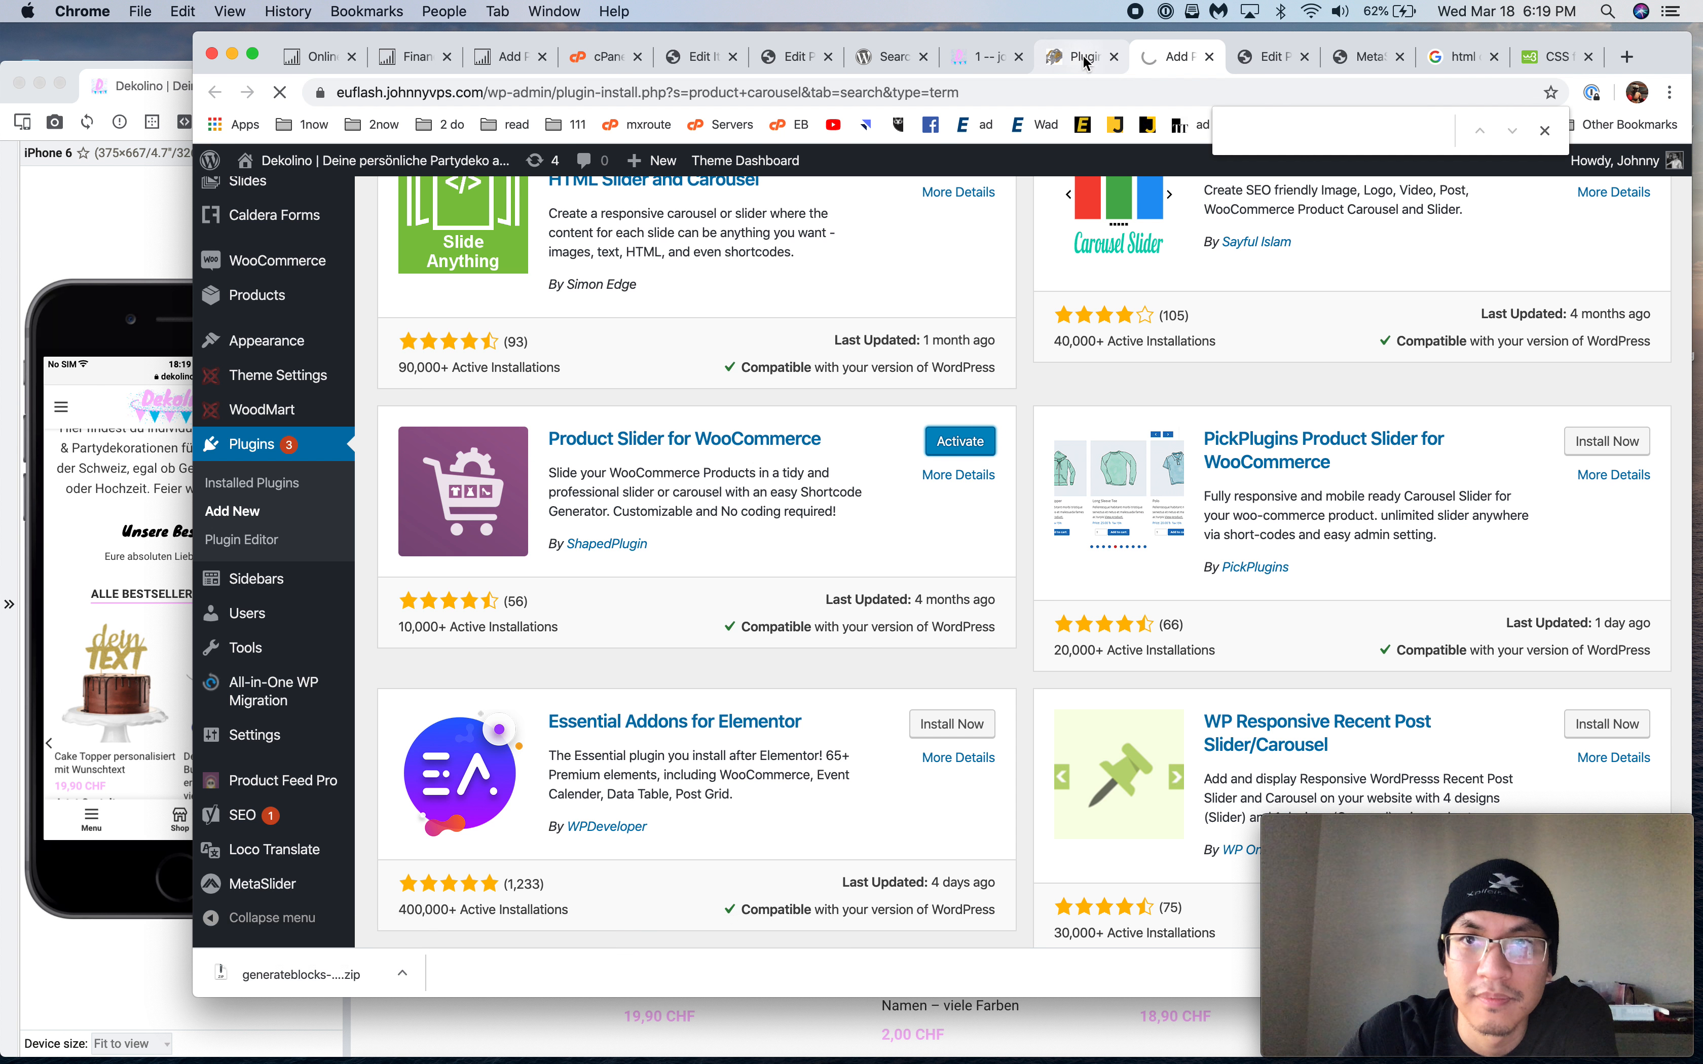
# Reload the shop copy's home page editor and return to the bestseller grid
pyautogui.hotkey('ctrl', 'Tab')
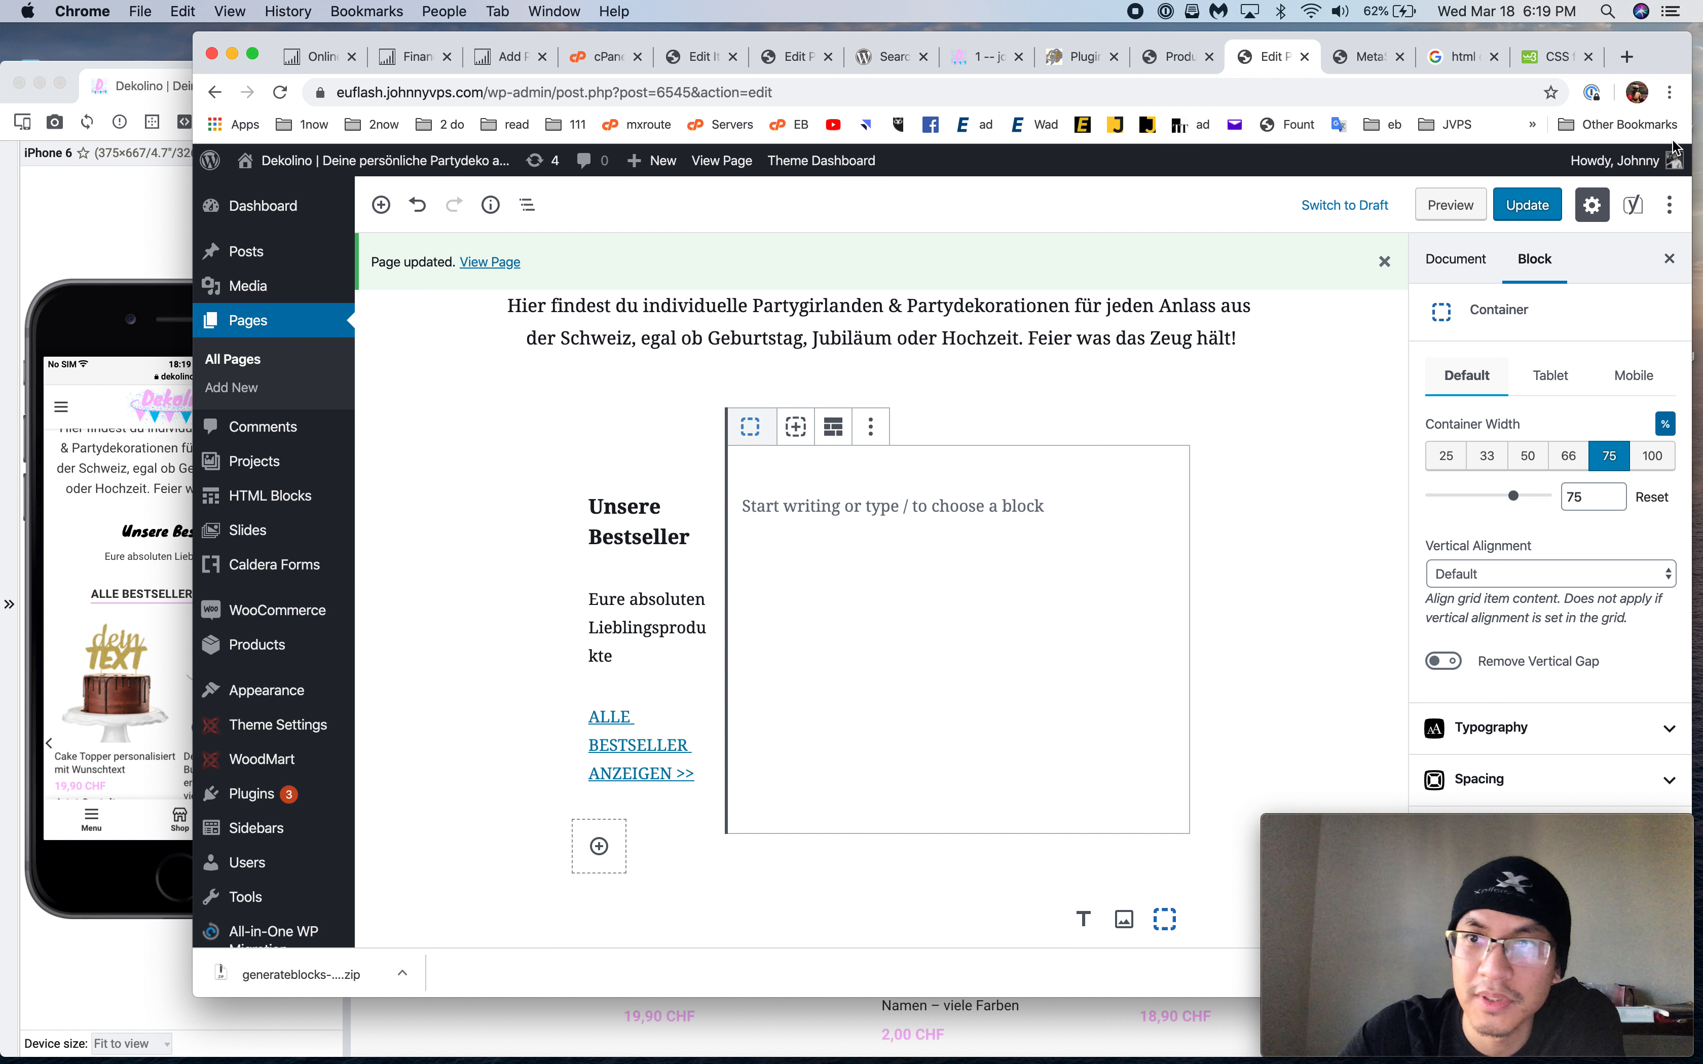
pyautogui.press('super+r')
pyautogui.scroll(-5, 912, 643)
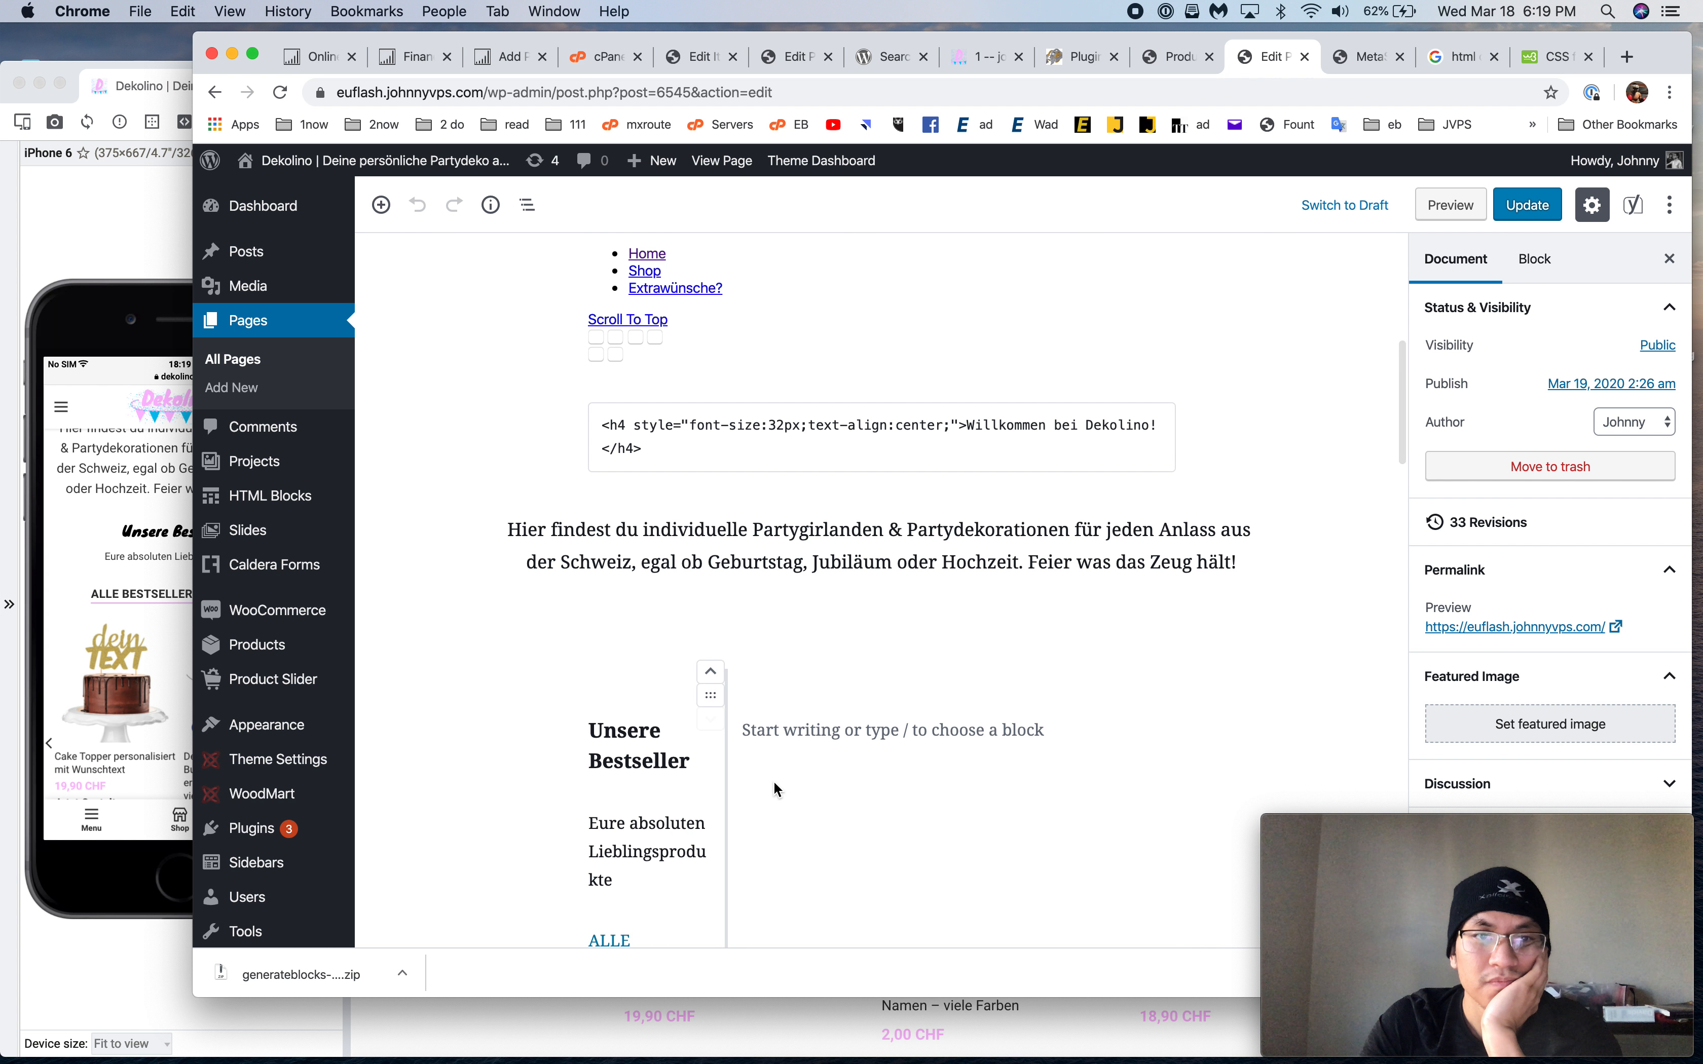
pyautogui.scroll(-3, 775, 790)
# Open a new Product Slider entry in a separate tab and check which product filter options it offers
pyautogui.moveTo(275, 683)
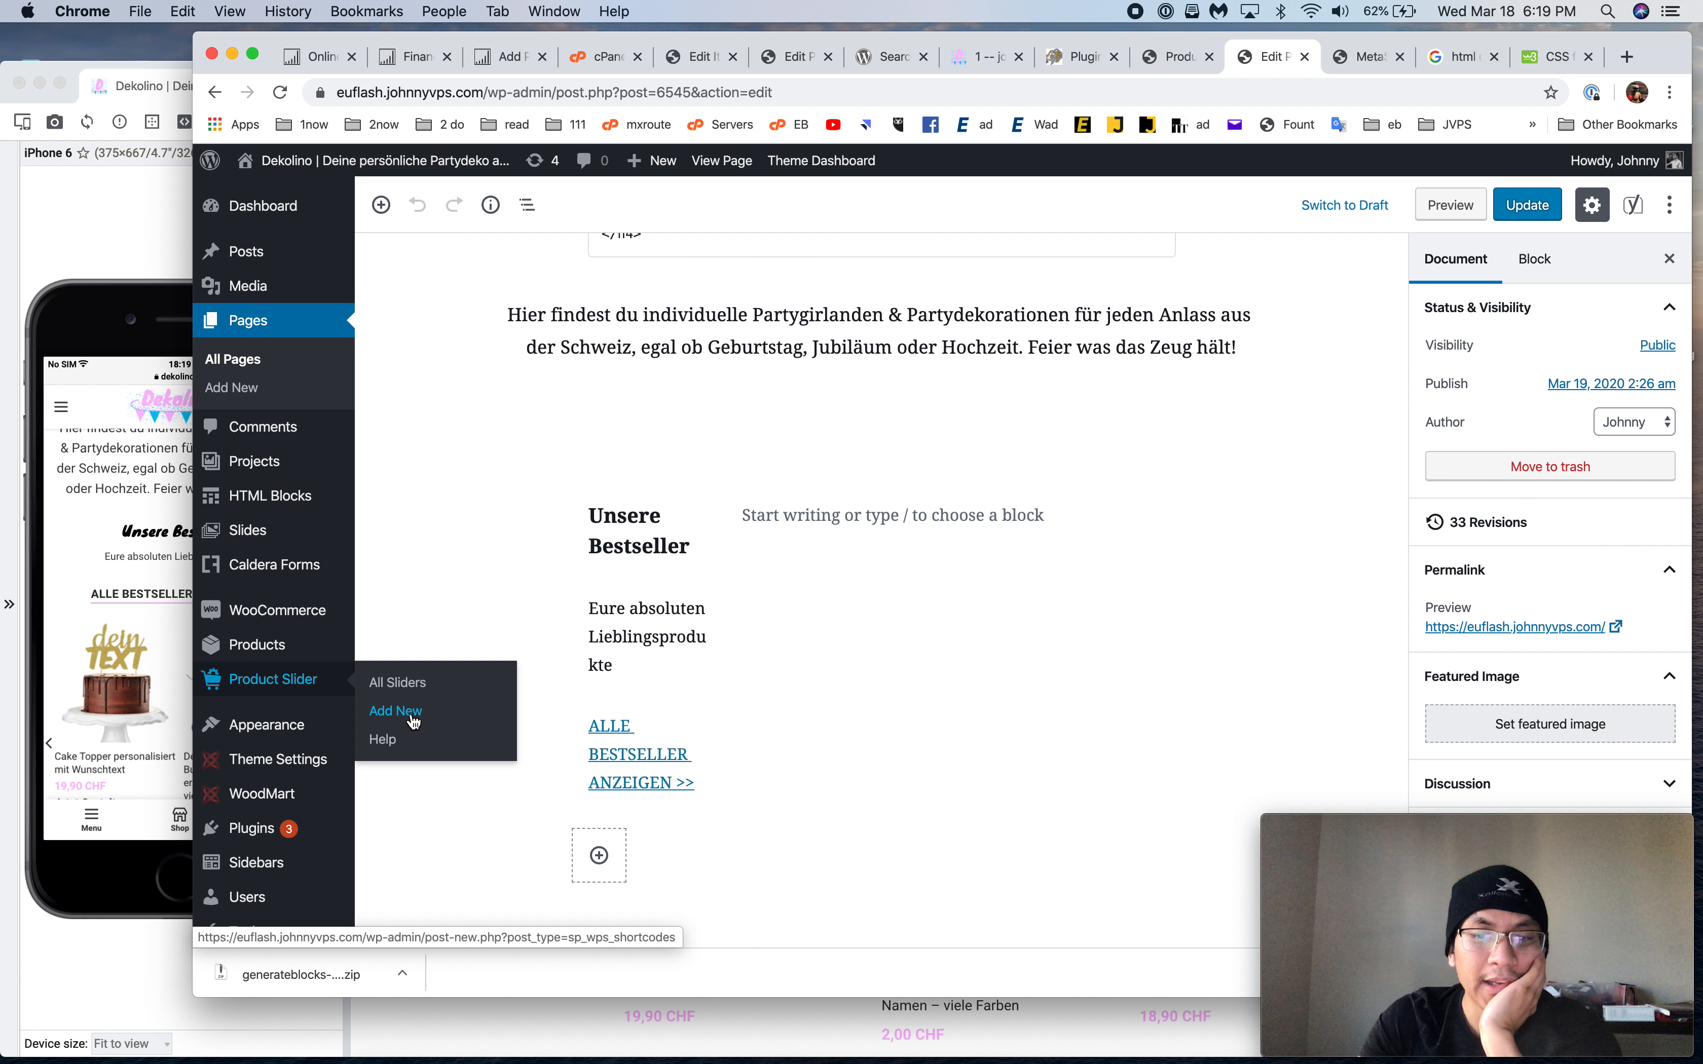
pyautogui.keyDown('super'); pyautogui.click(395, 711); pyautogui.keyUp('super')
pyautogui.click(1293, 56)
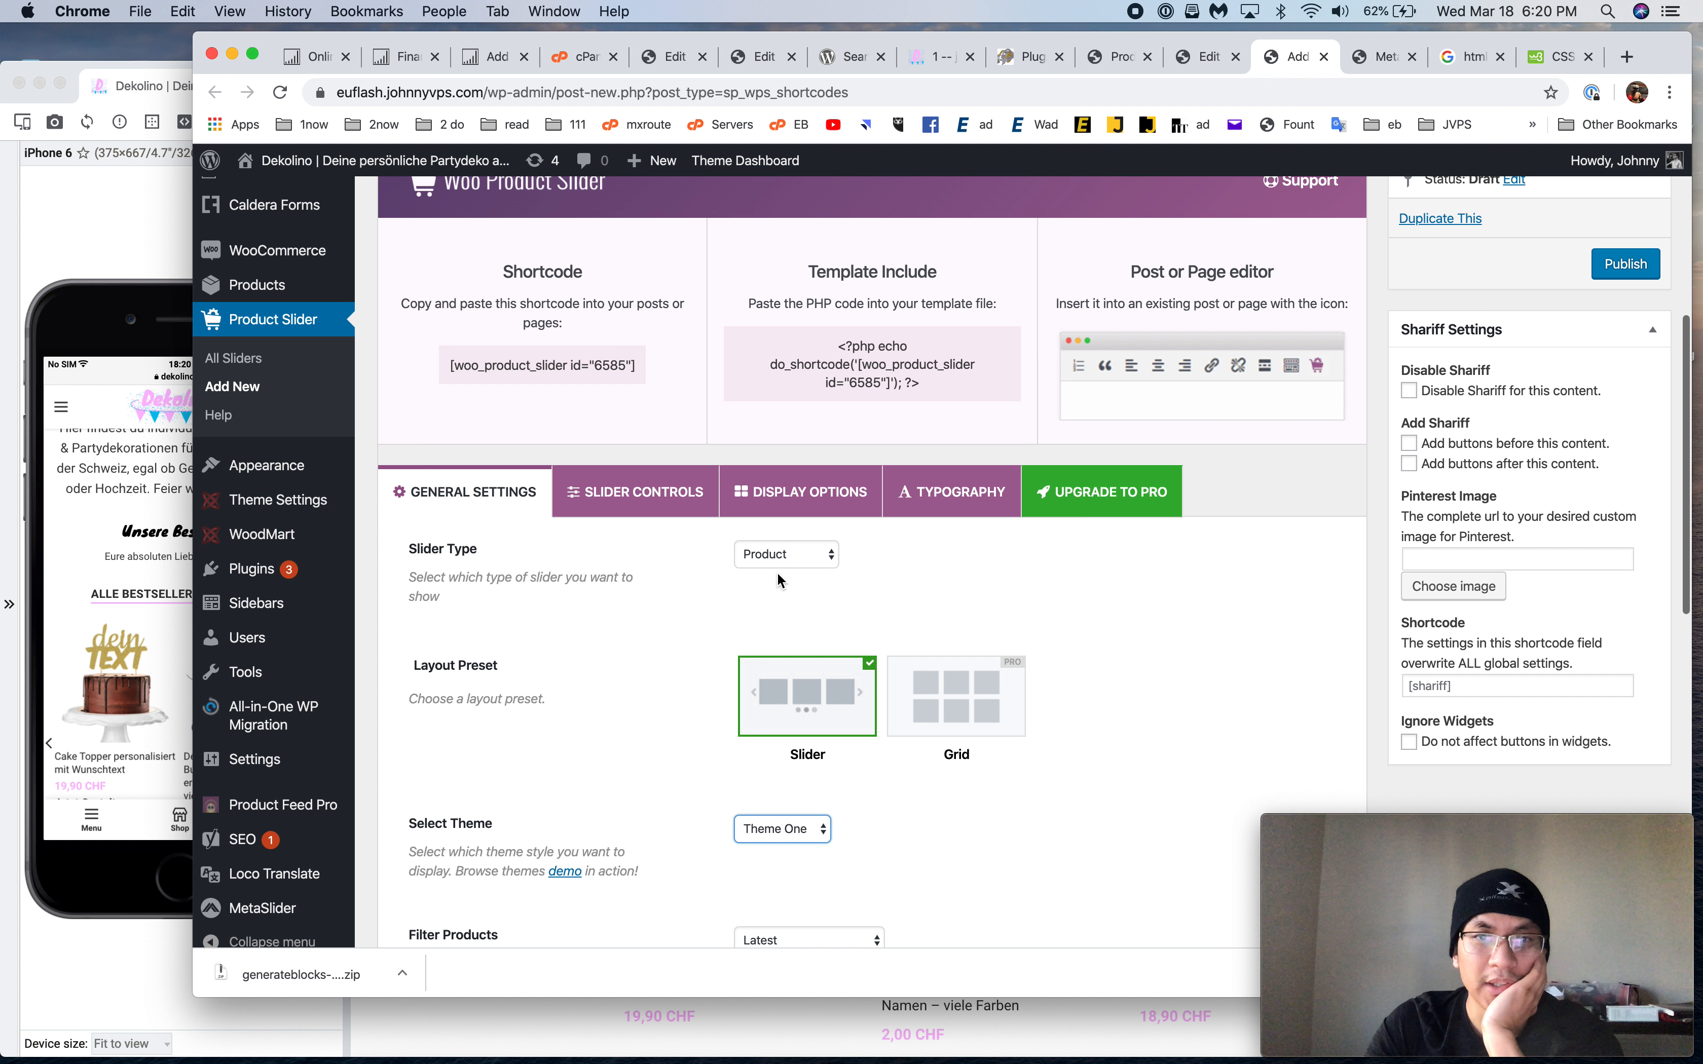
pyautogui.scroll(-7, 777, 572)
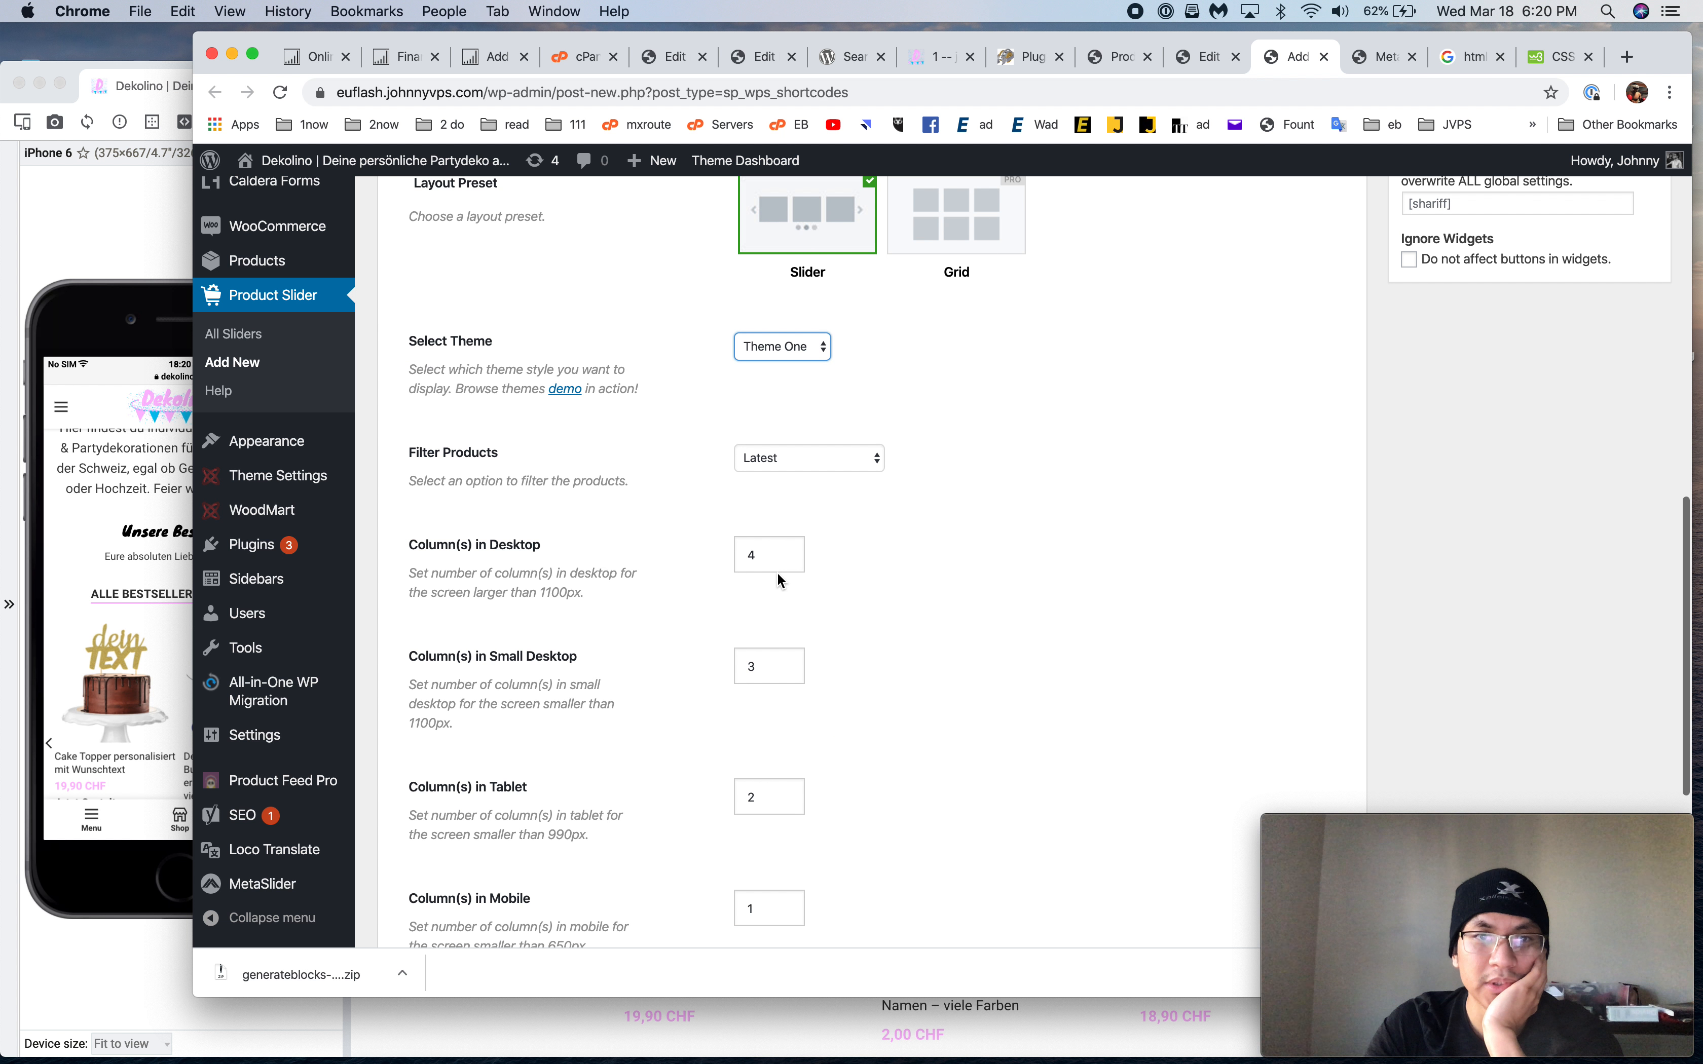
pyautogui.click(779, 454)
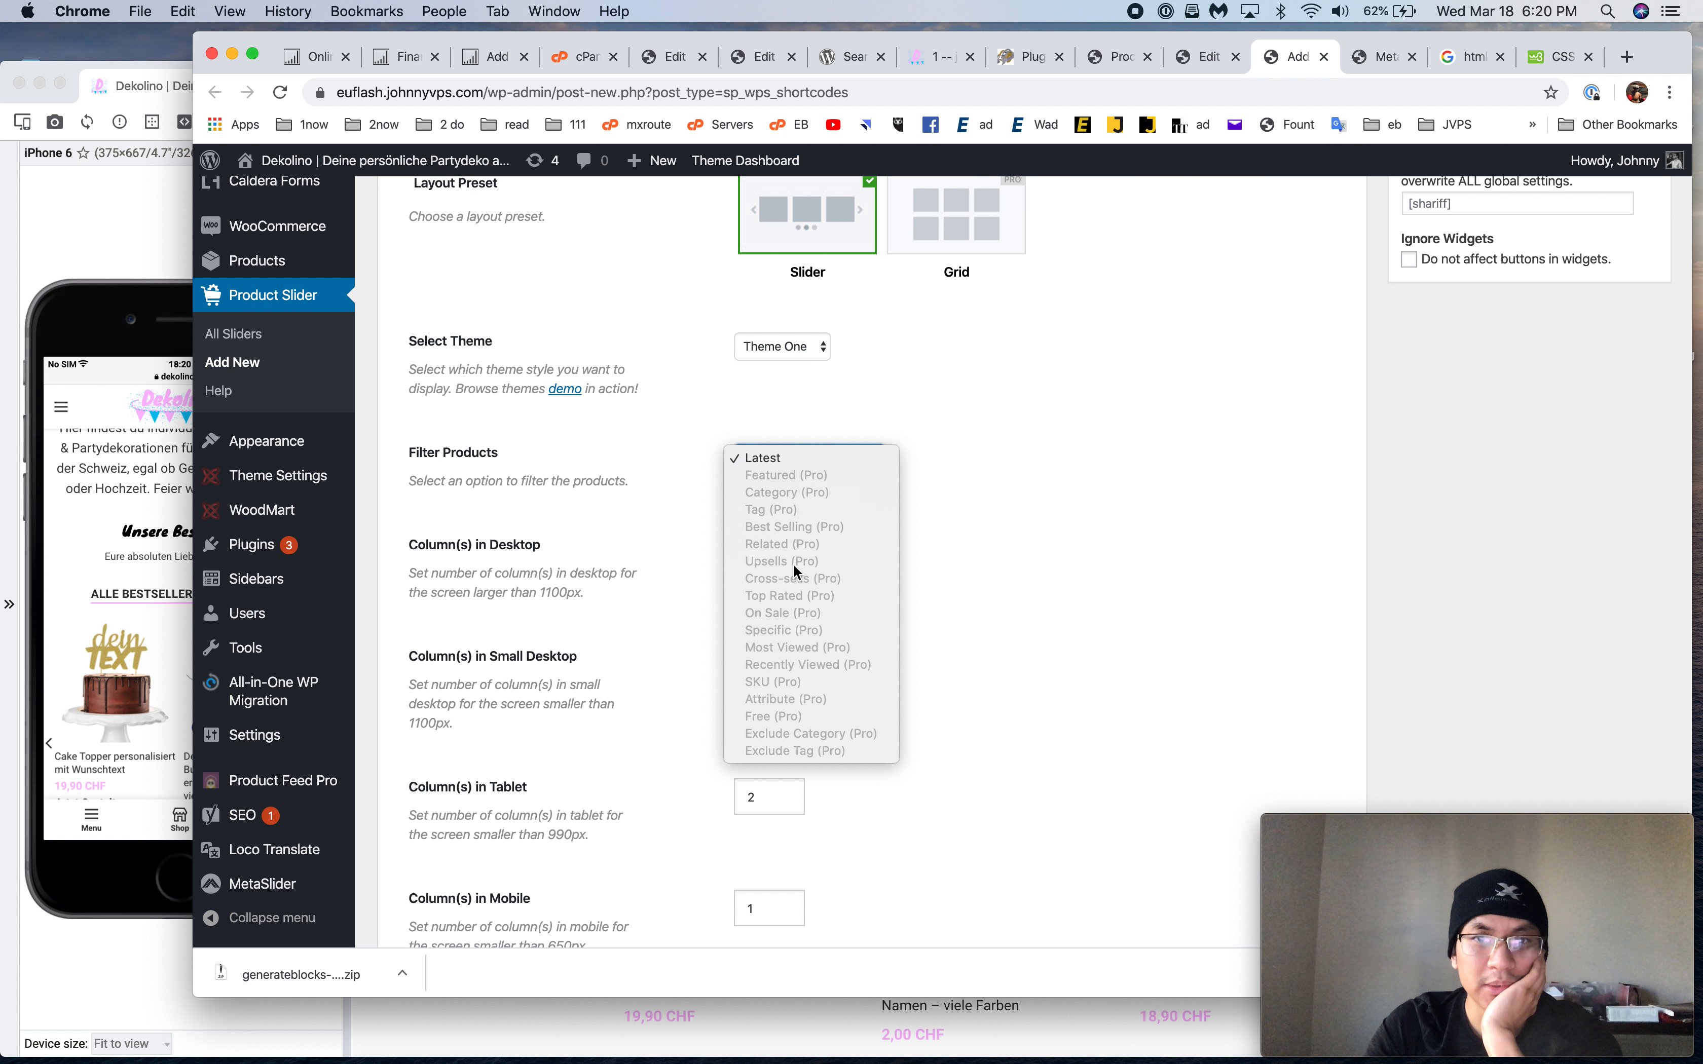
pyautogui.click(1048, 578)
pyautogui.scroll(2, 1049, 579)
pyautogui.scroll(-1, 1049, 579)
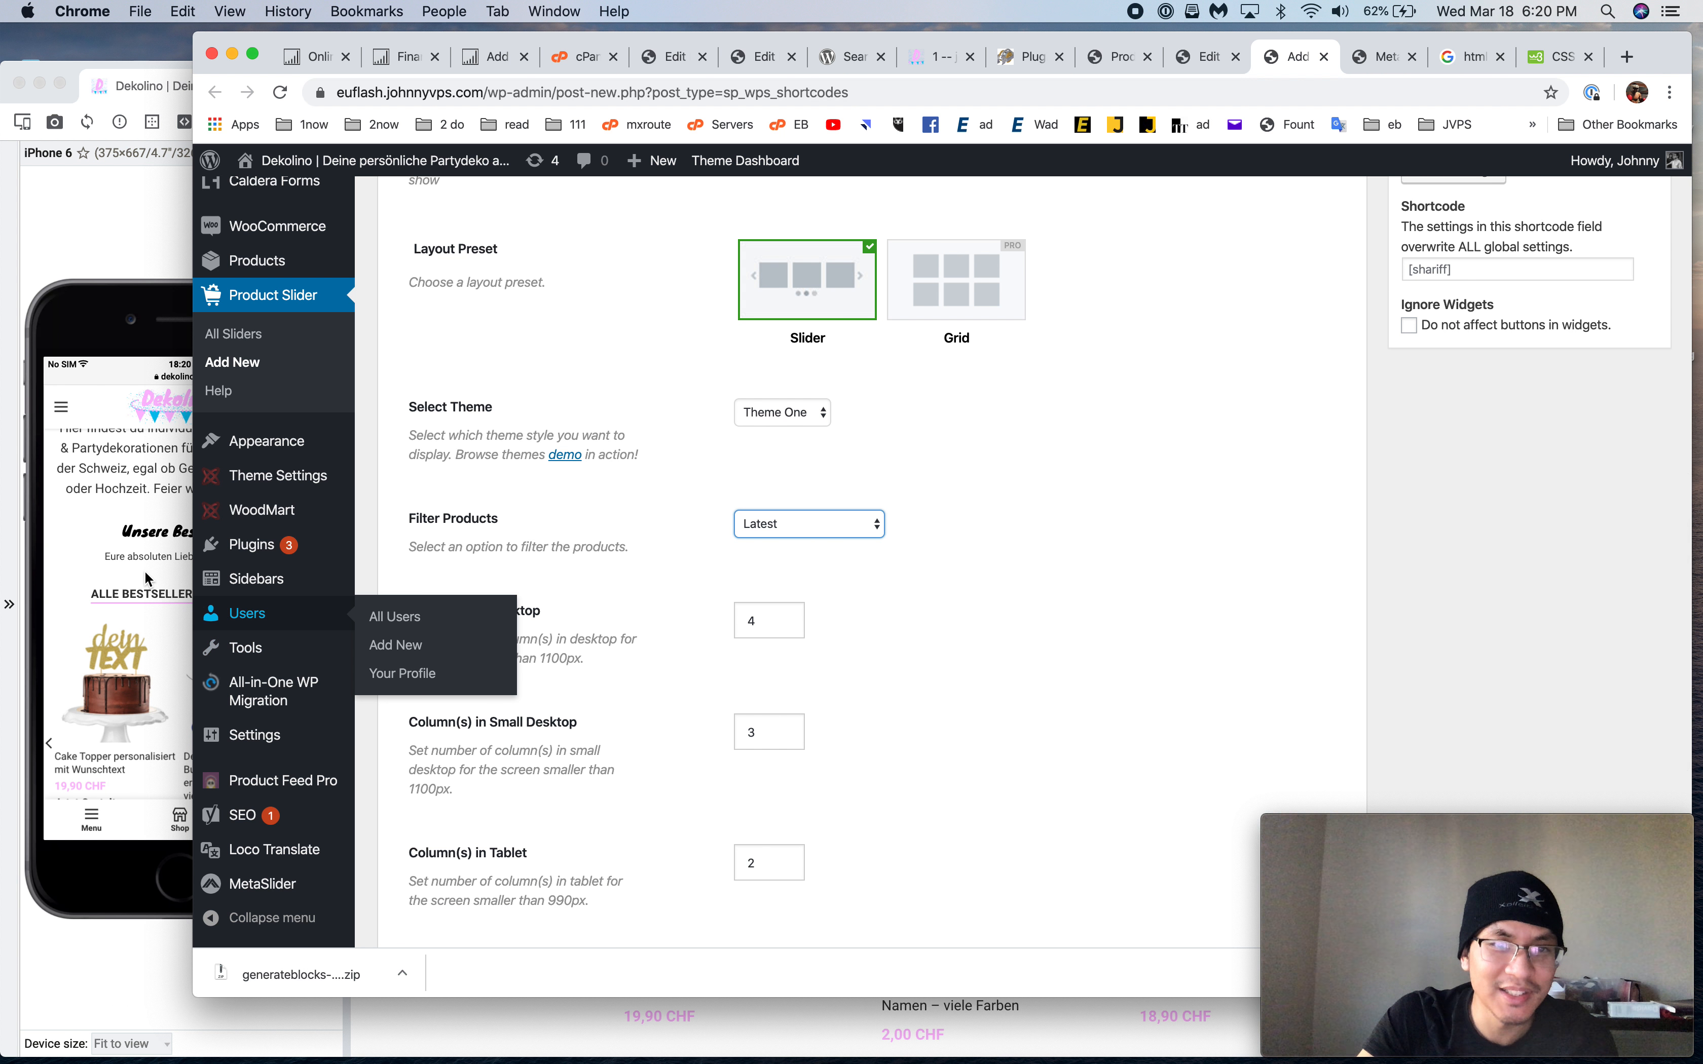
# Examine the live site's bestseller carousel on desktop and in the iPhone 6 preview, and return to the slider settings
pyautogui.click(149, 533)
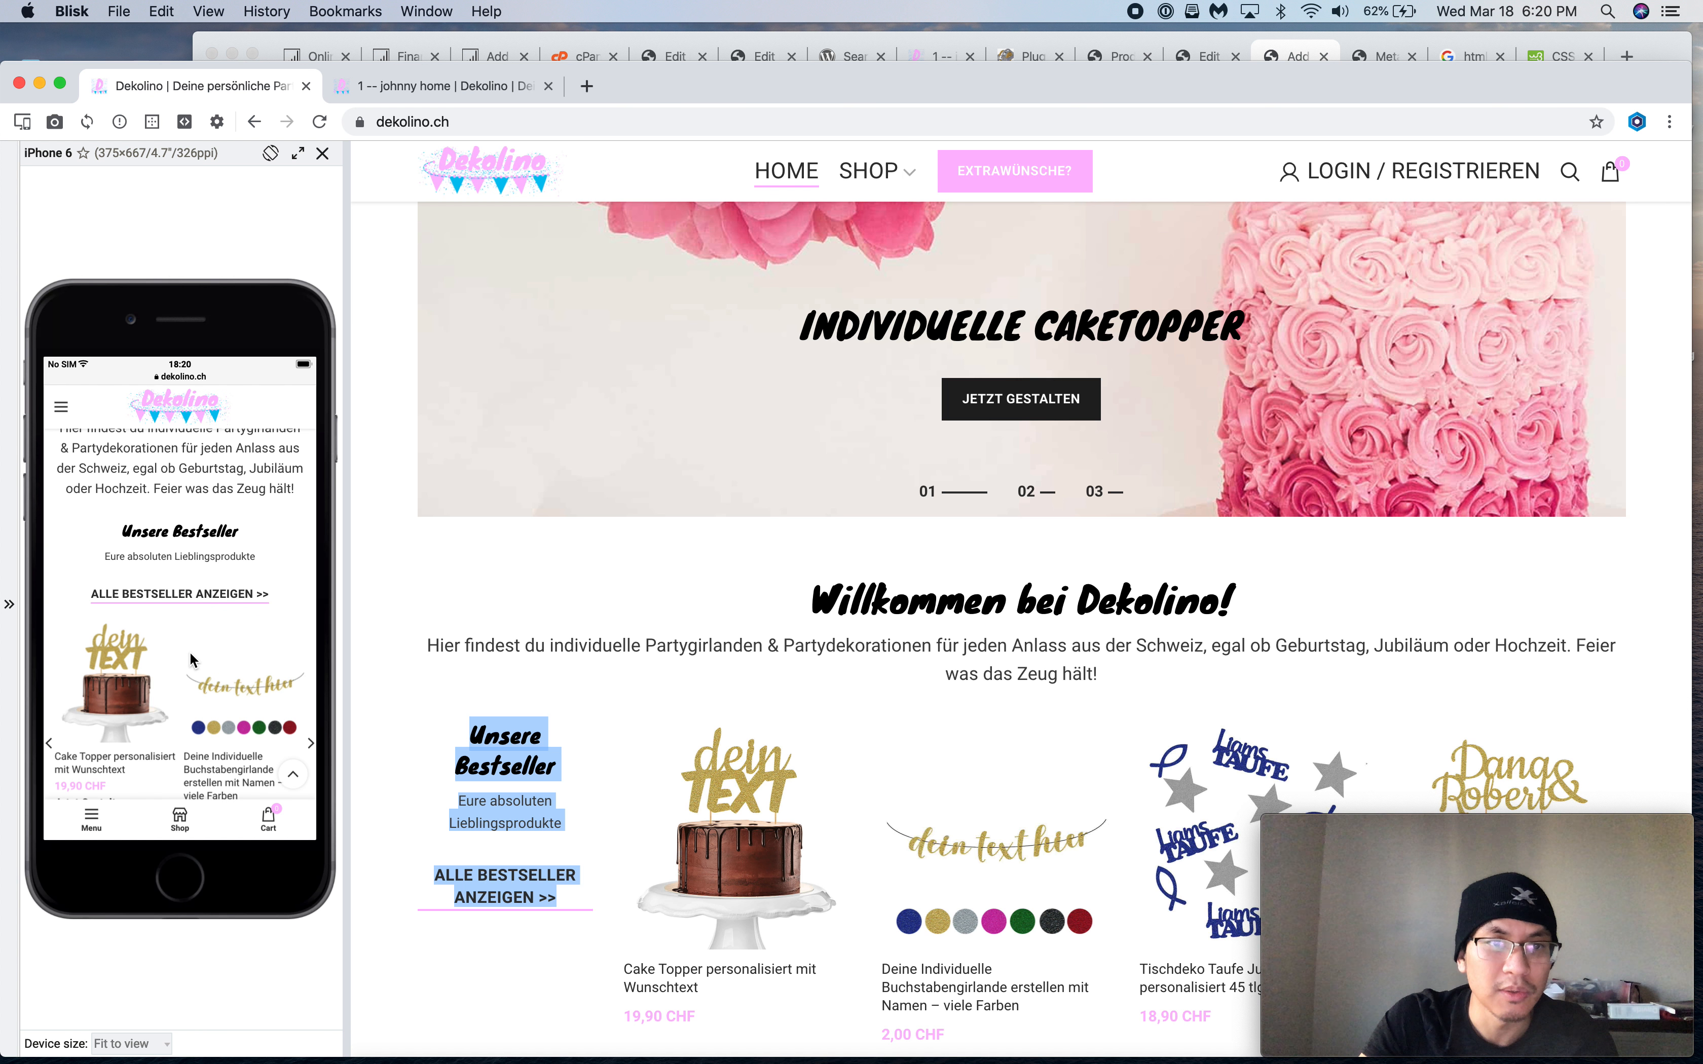
pyautogui.scroll(-4, 654, 487)
pyautogui.scroll(-3, 717, 546)
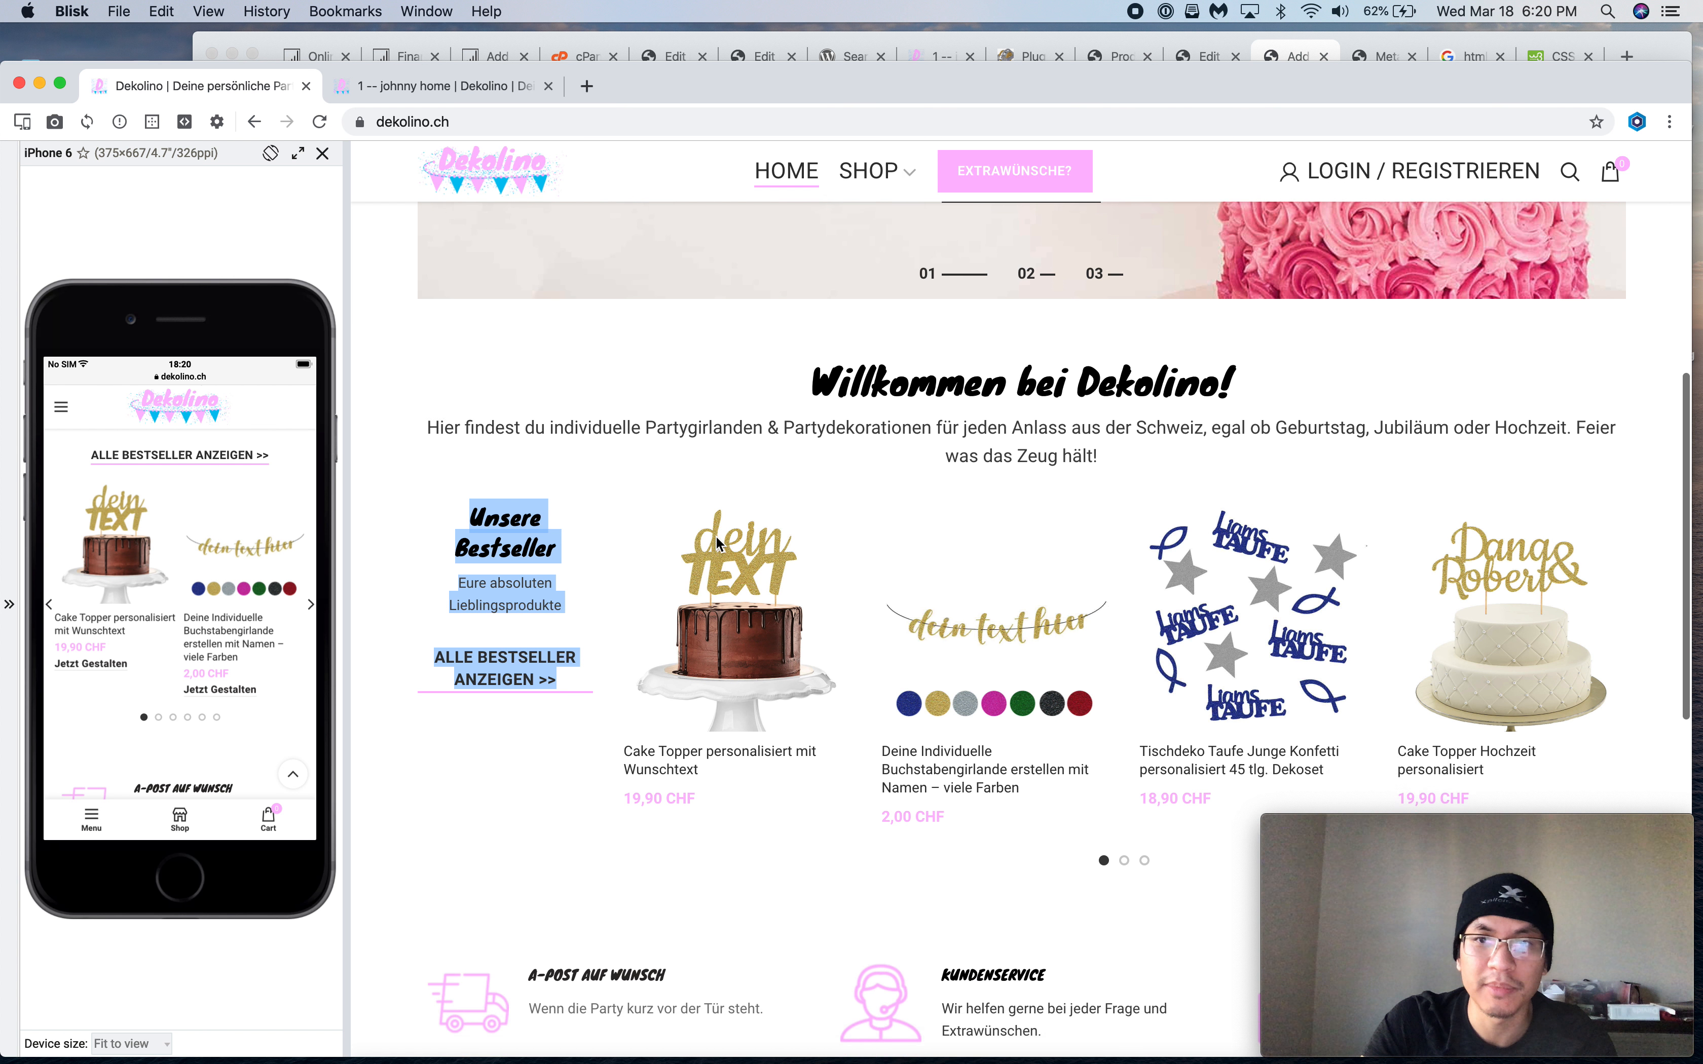
pyautogui.click(1315, 71)
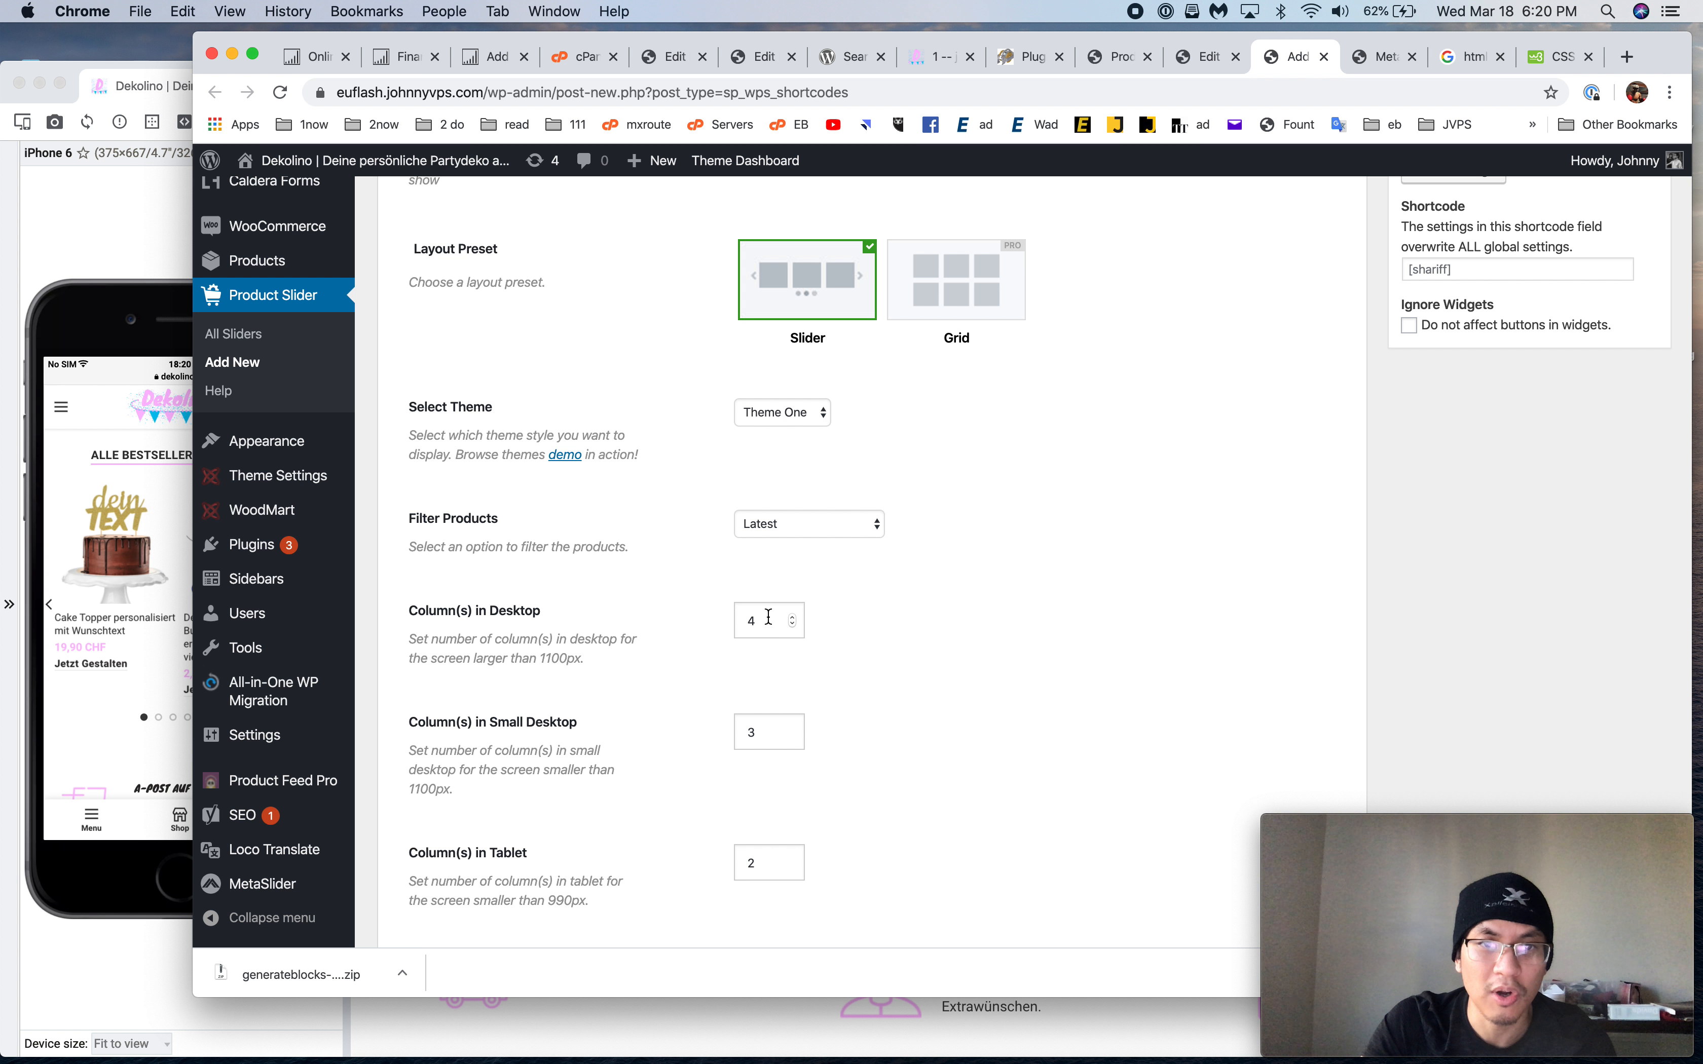
# Set the slider's columns in mobile to 2 and review the available Order By options
pyautogui.doubleClick(763, 740)
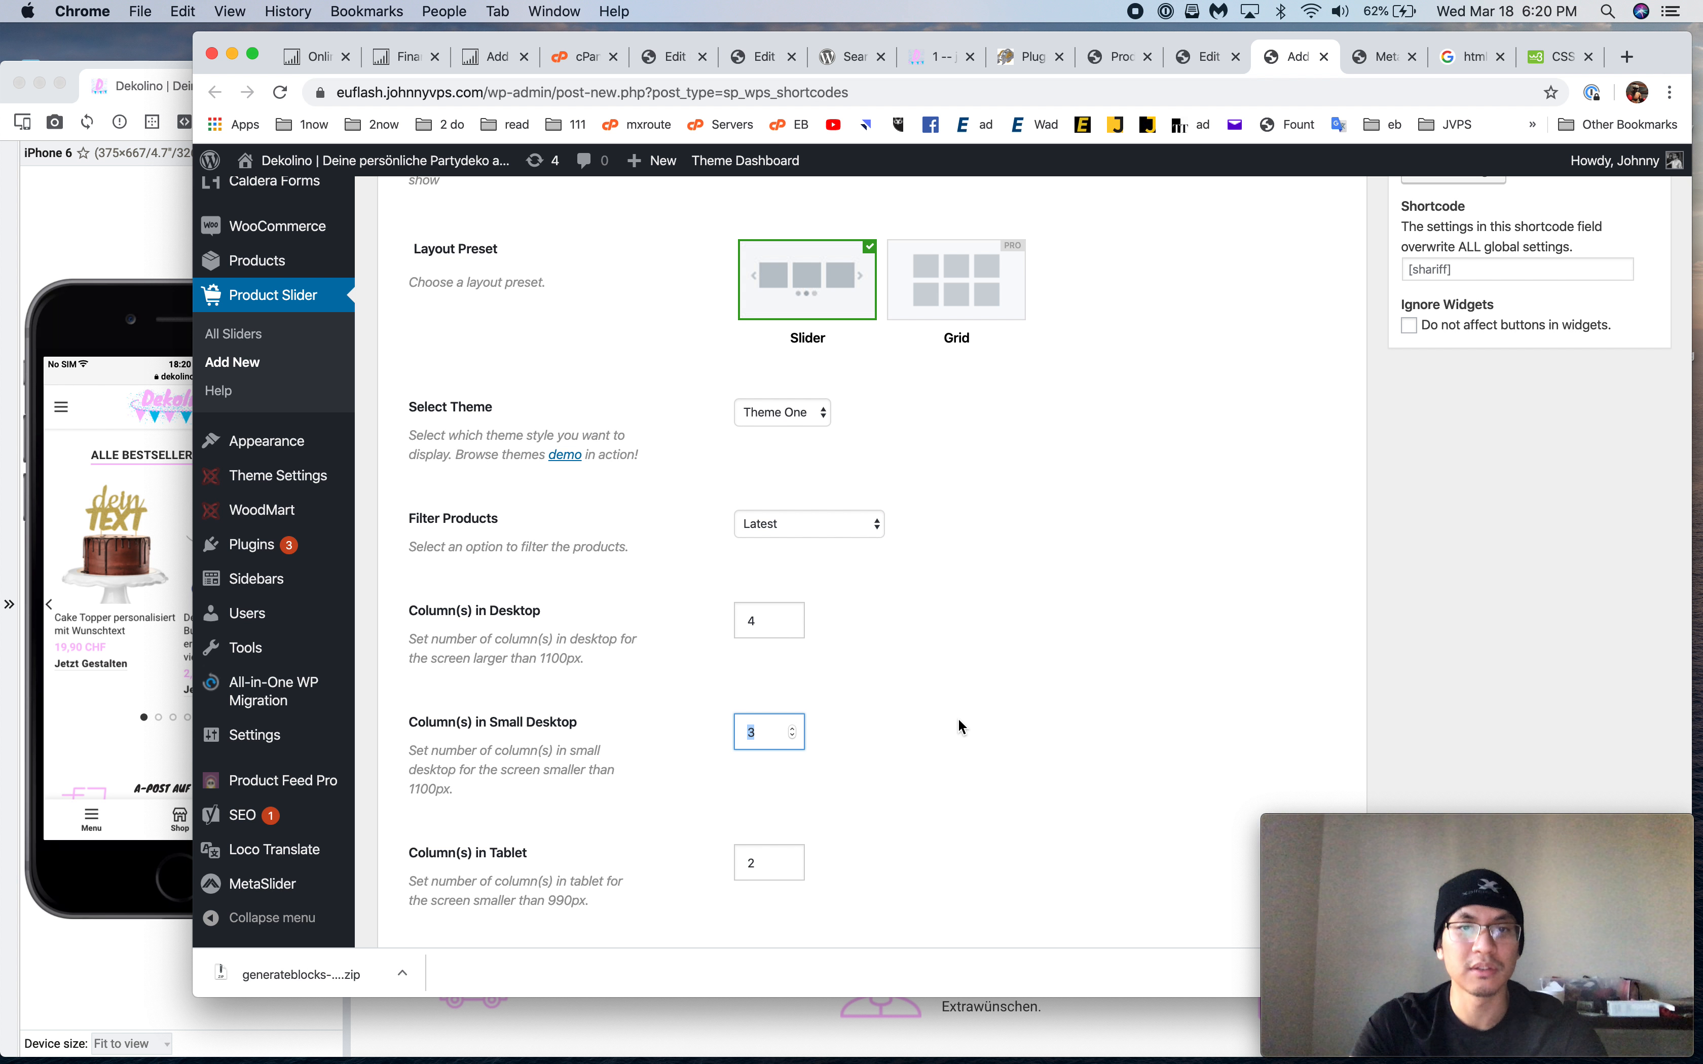
pyautogui.scroll(-3, 926, 816)
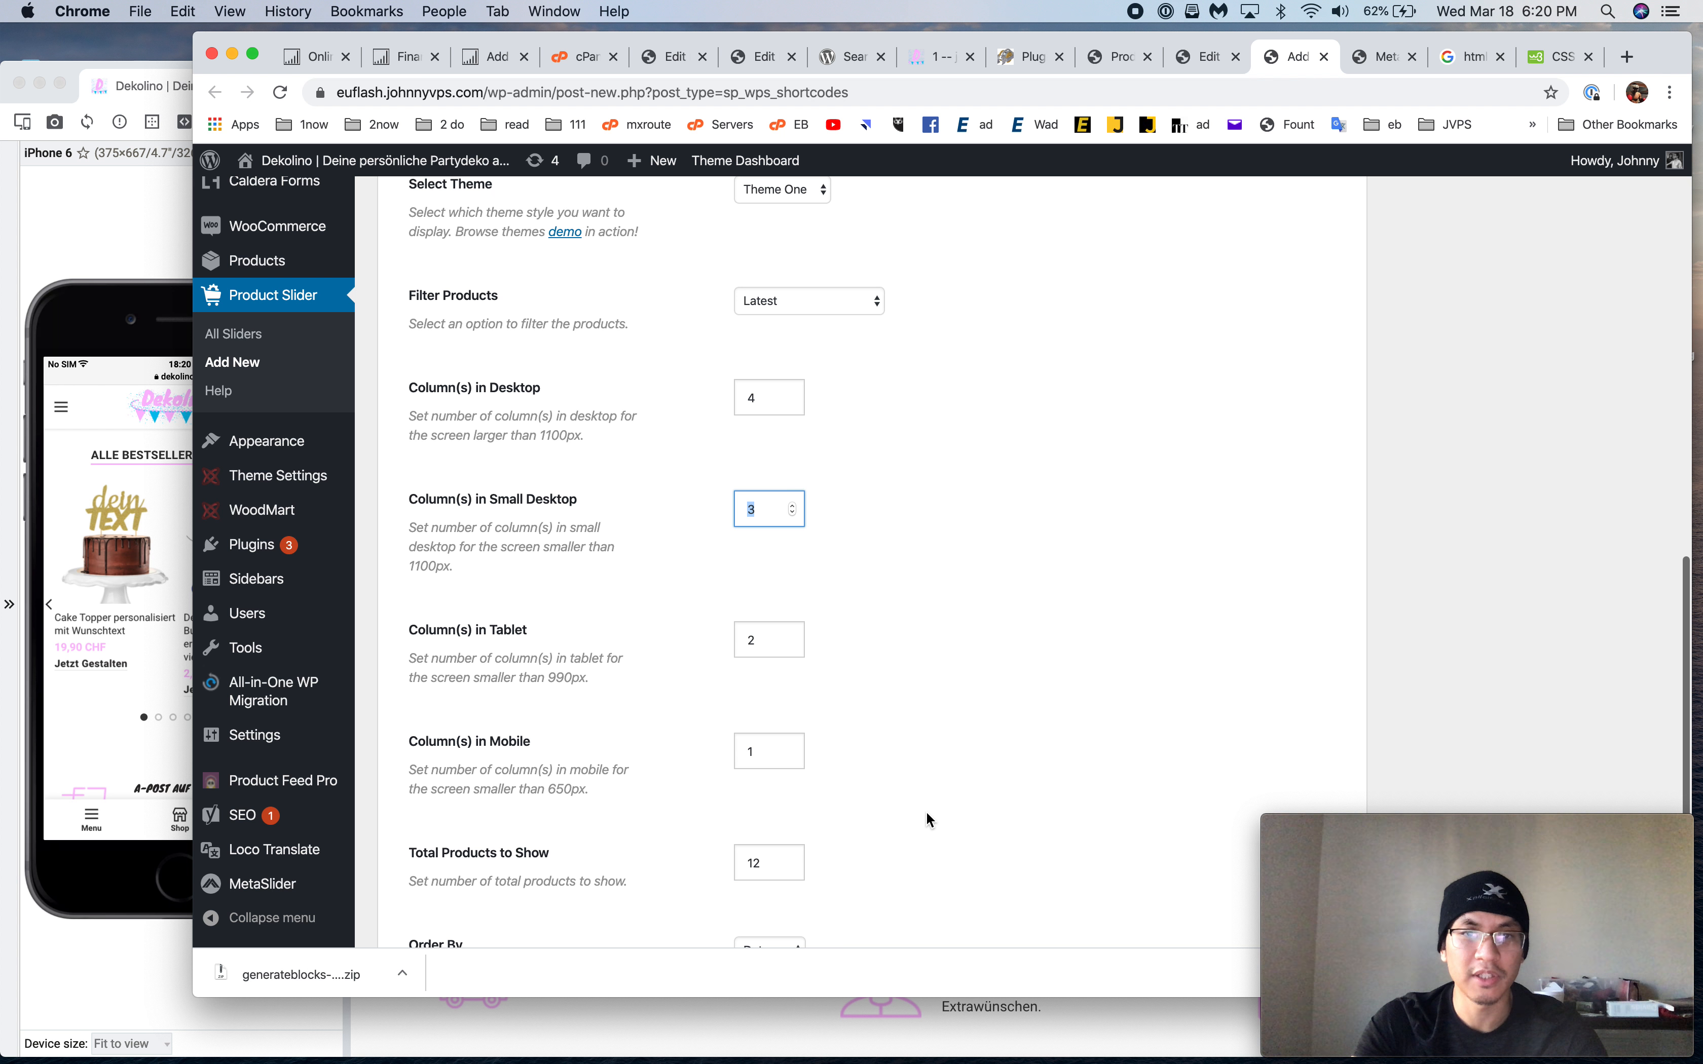
pyautogui.click(757, 757)
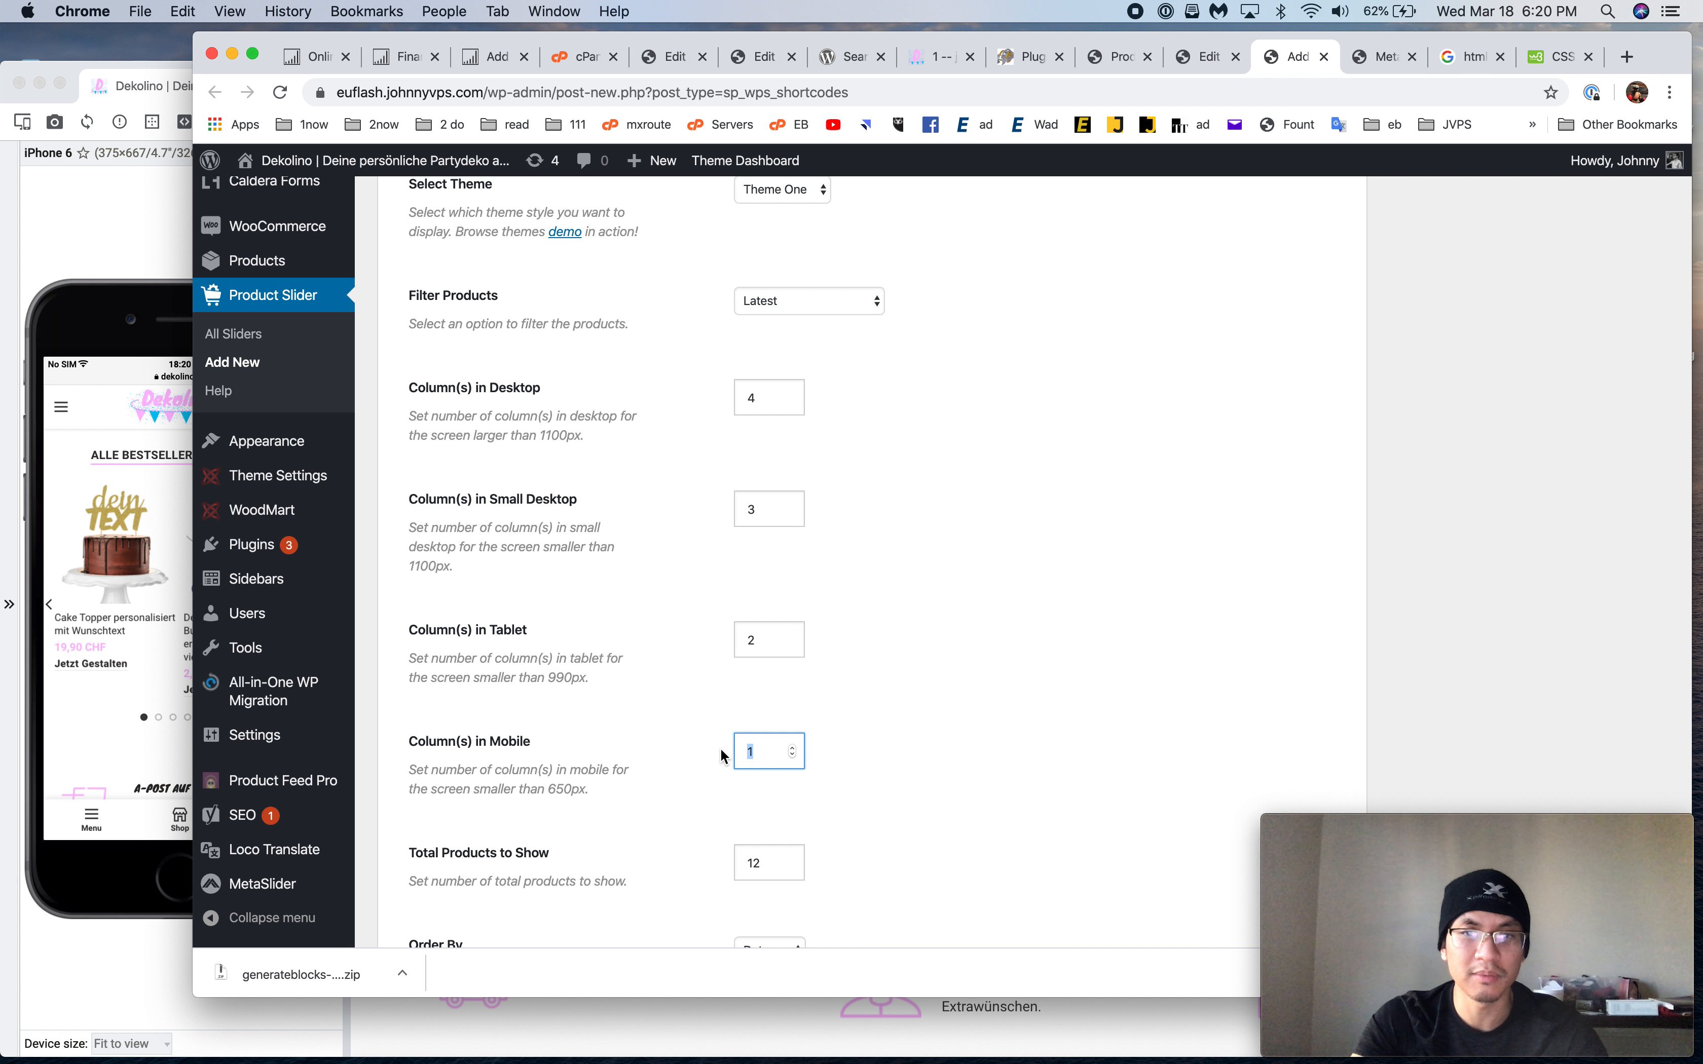
pyautogui.click(944, 747)
pyautogui.scroll(-3, 944, 747)
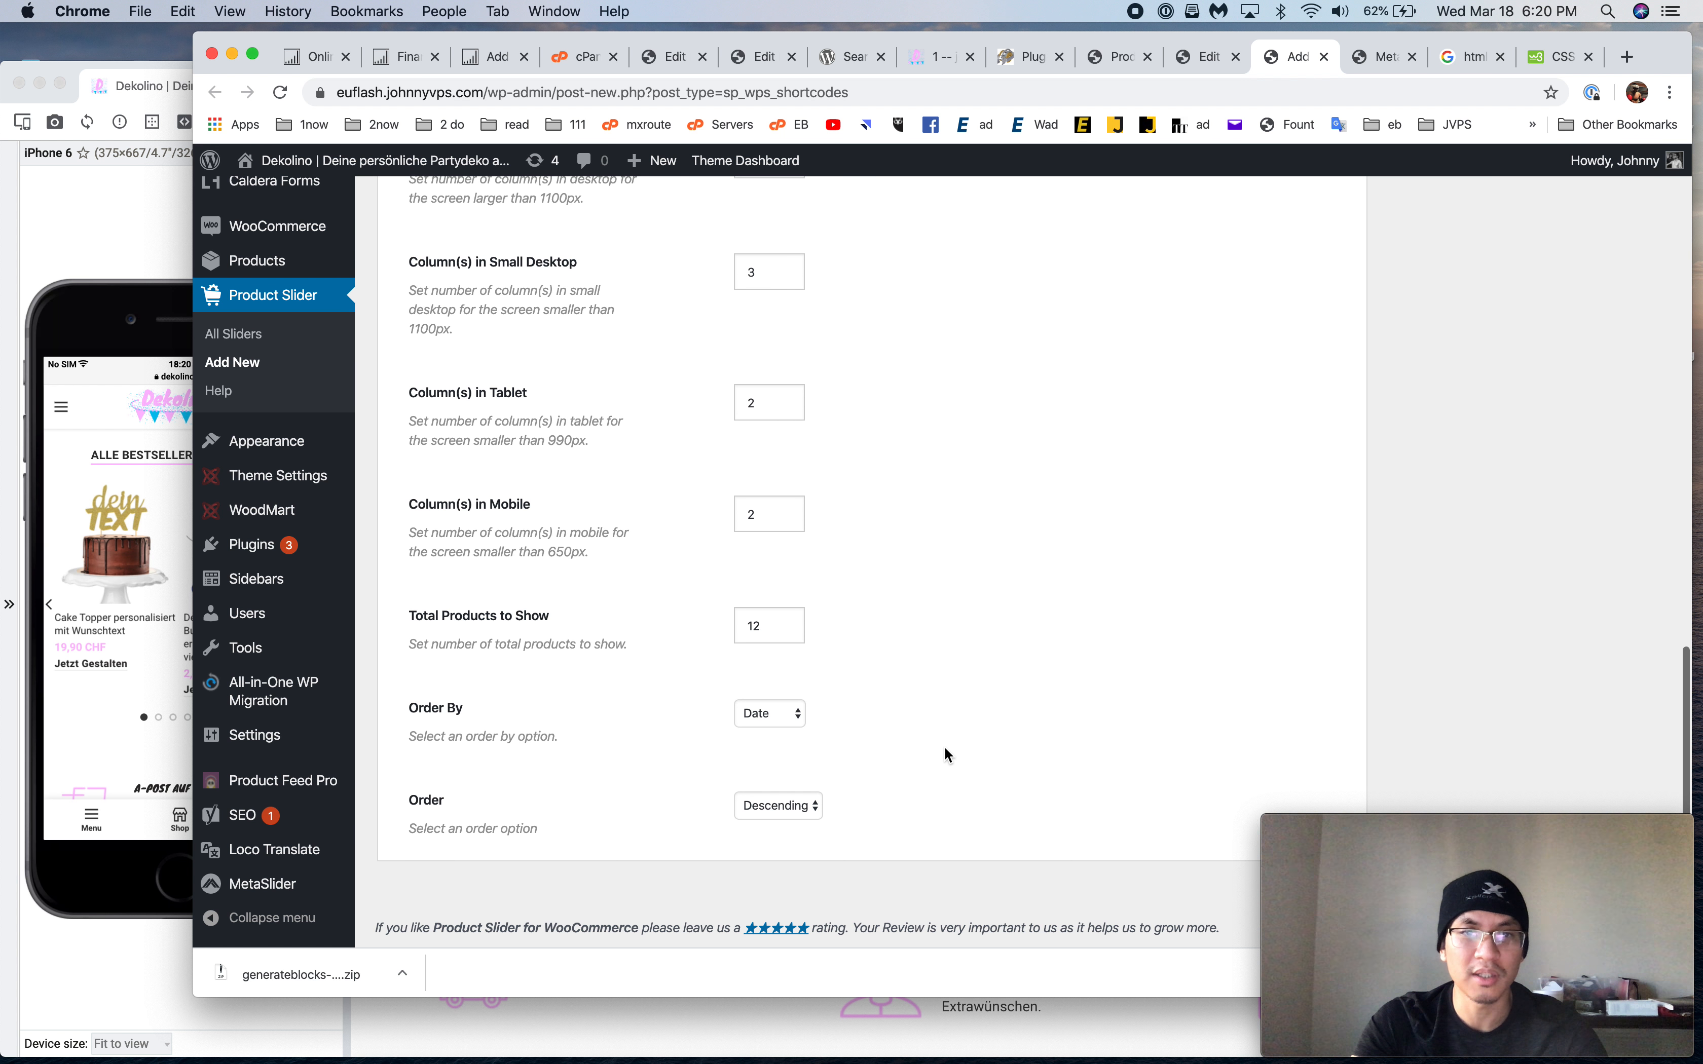
pyautogui.click(781, 715)
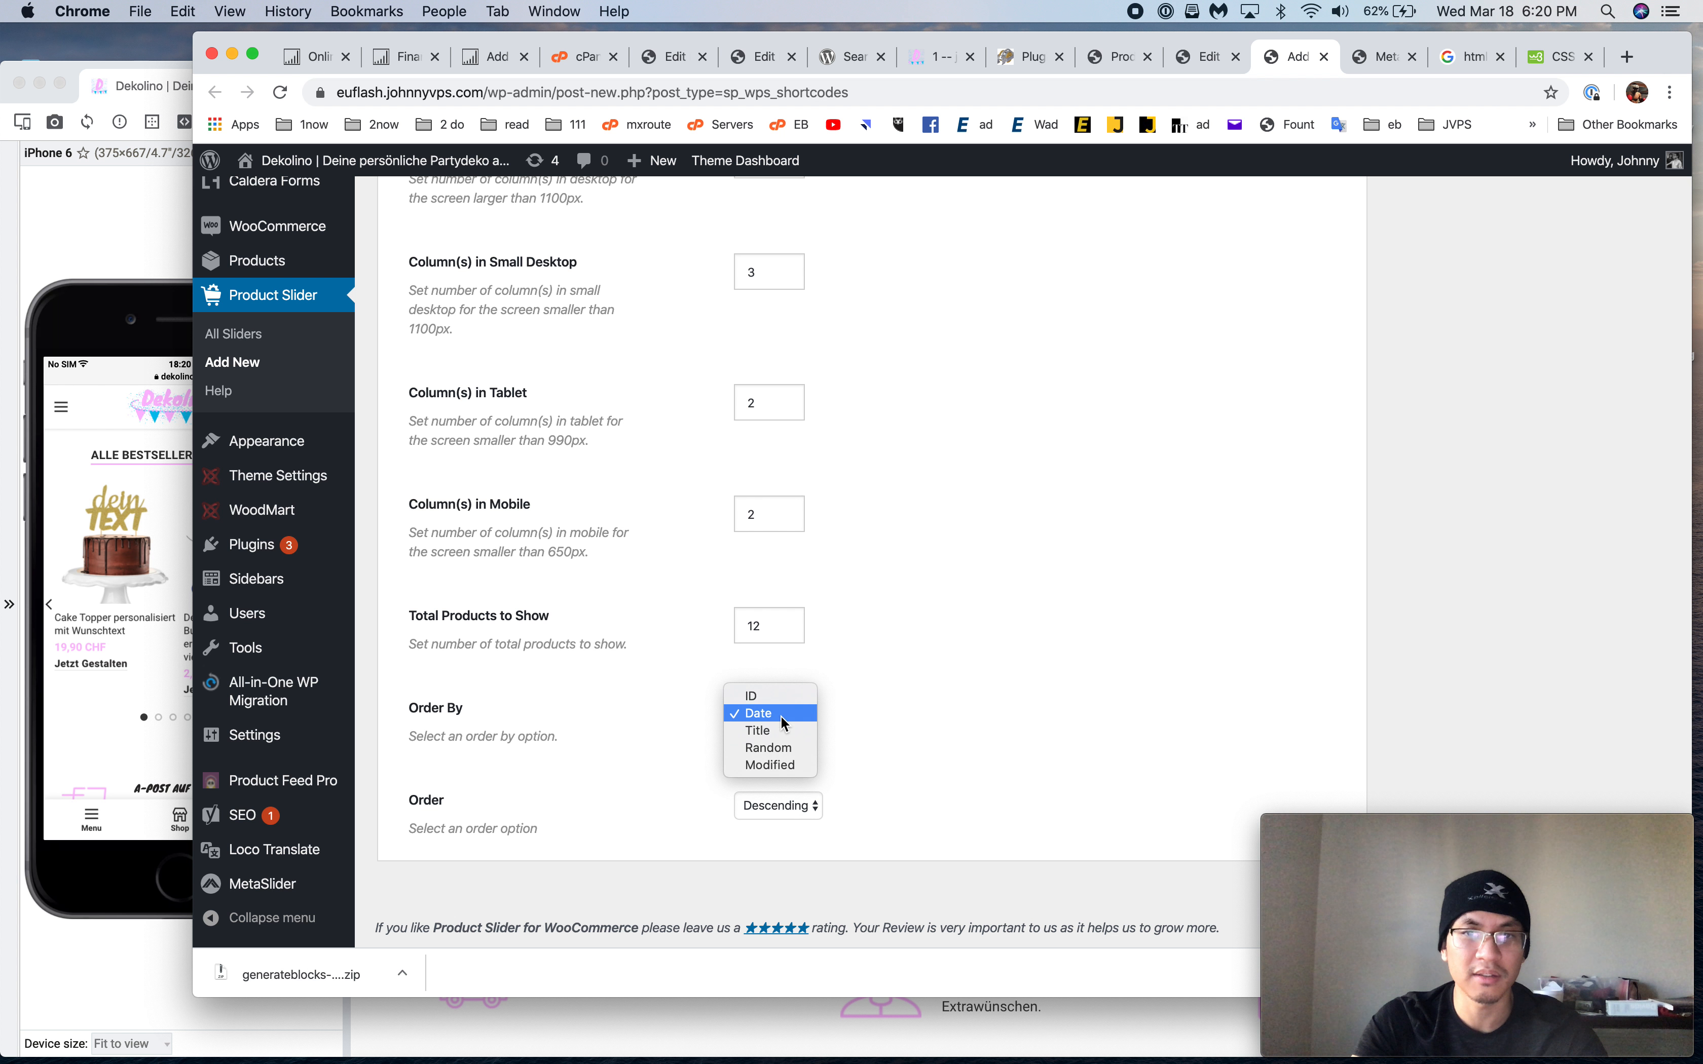
pyautogui.click(903, 715)
# Publish the new product slider and start its title with "BEST SE"
pyautogui.scroll(15, 903, 712)
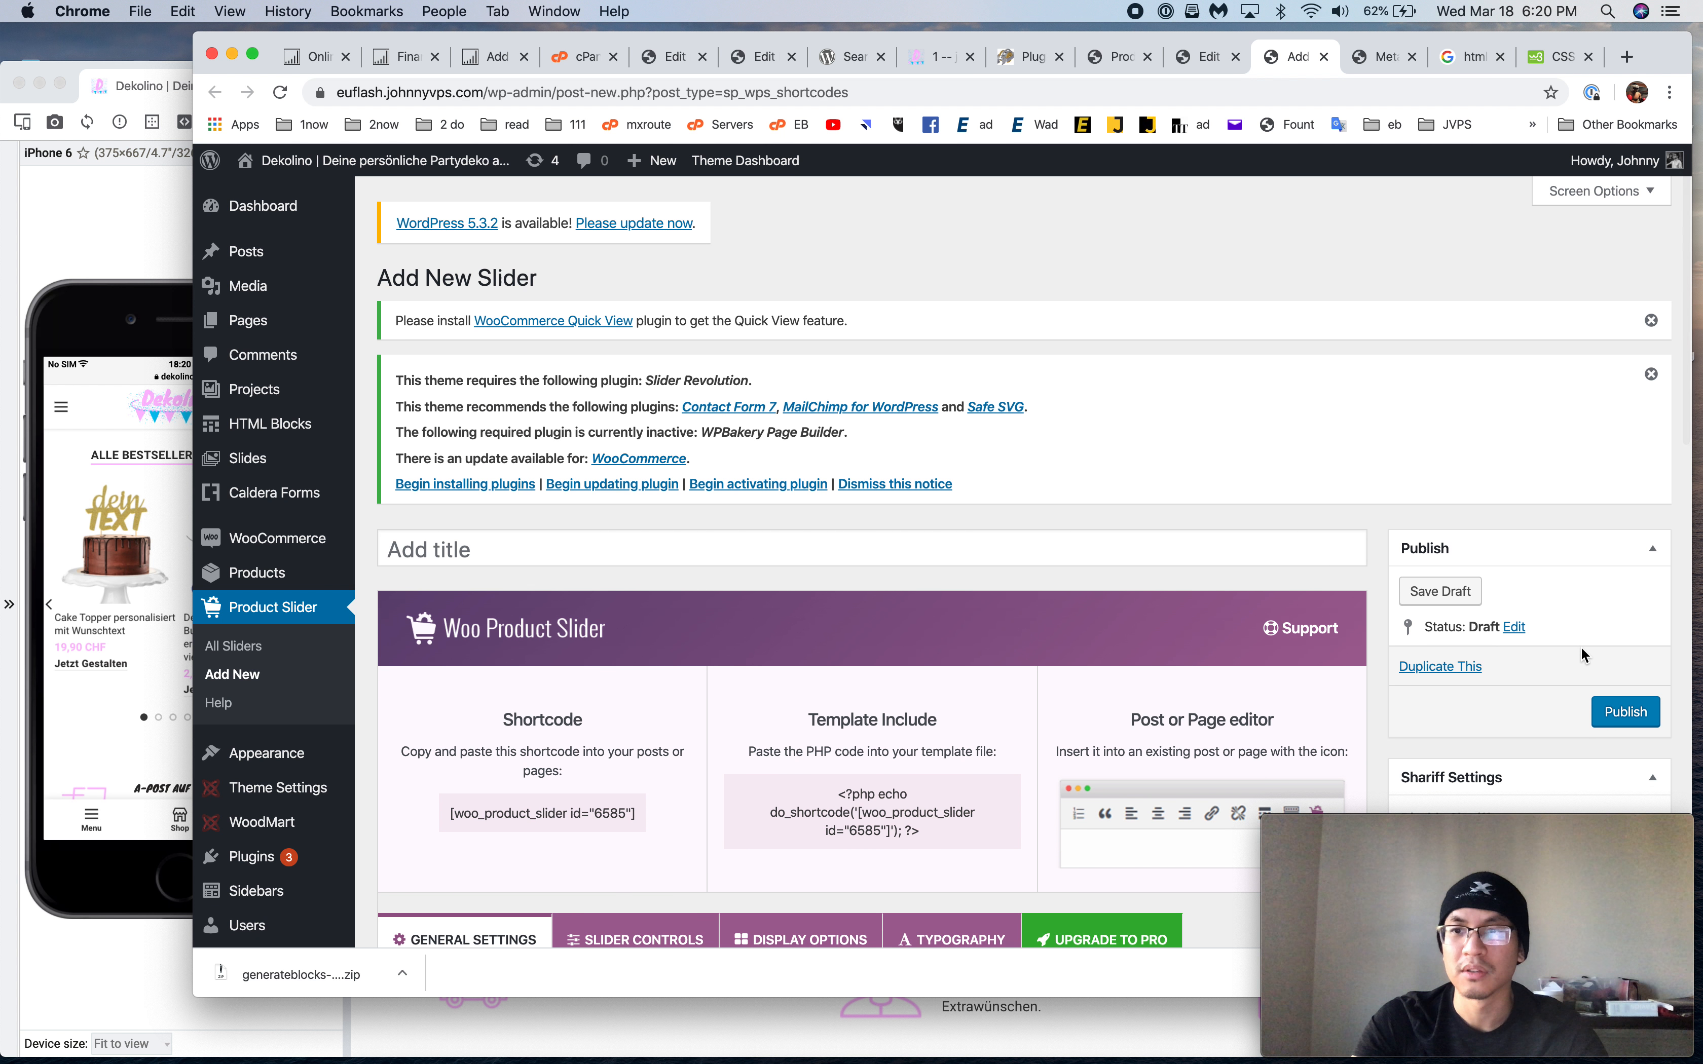
pyautogui.click(1618, 712)
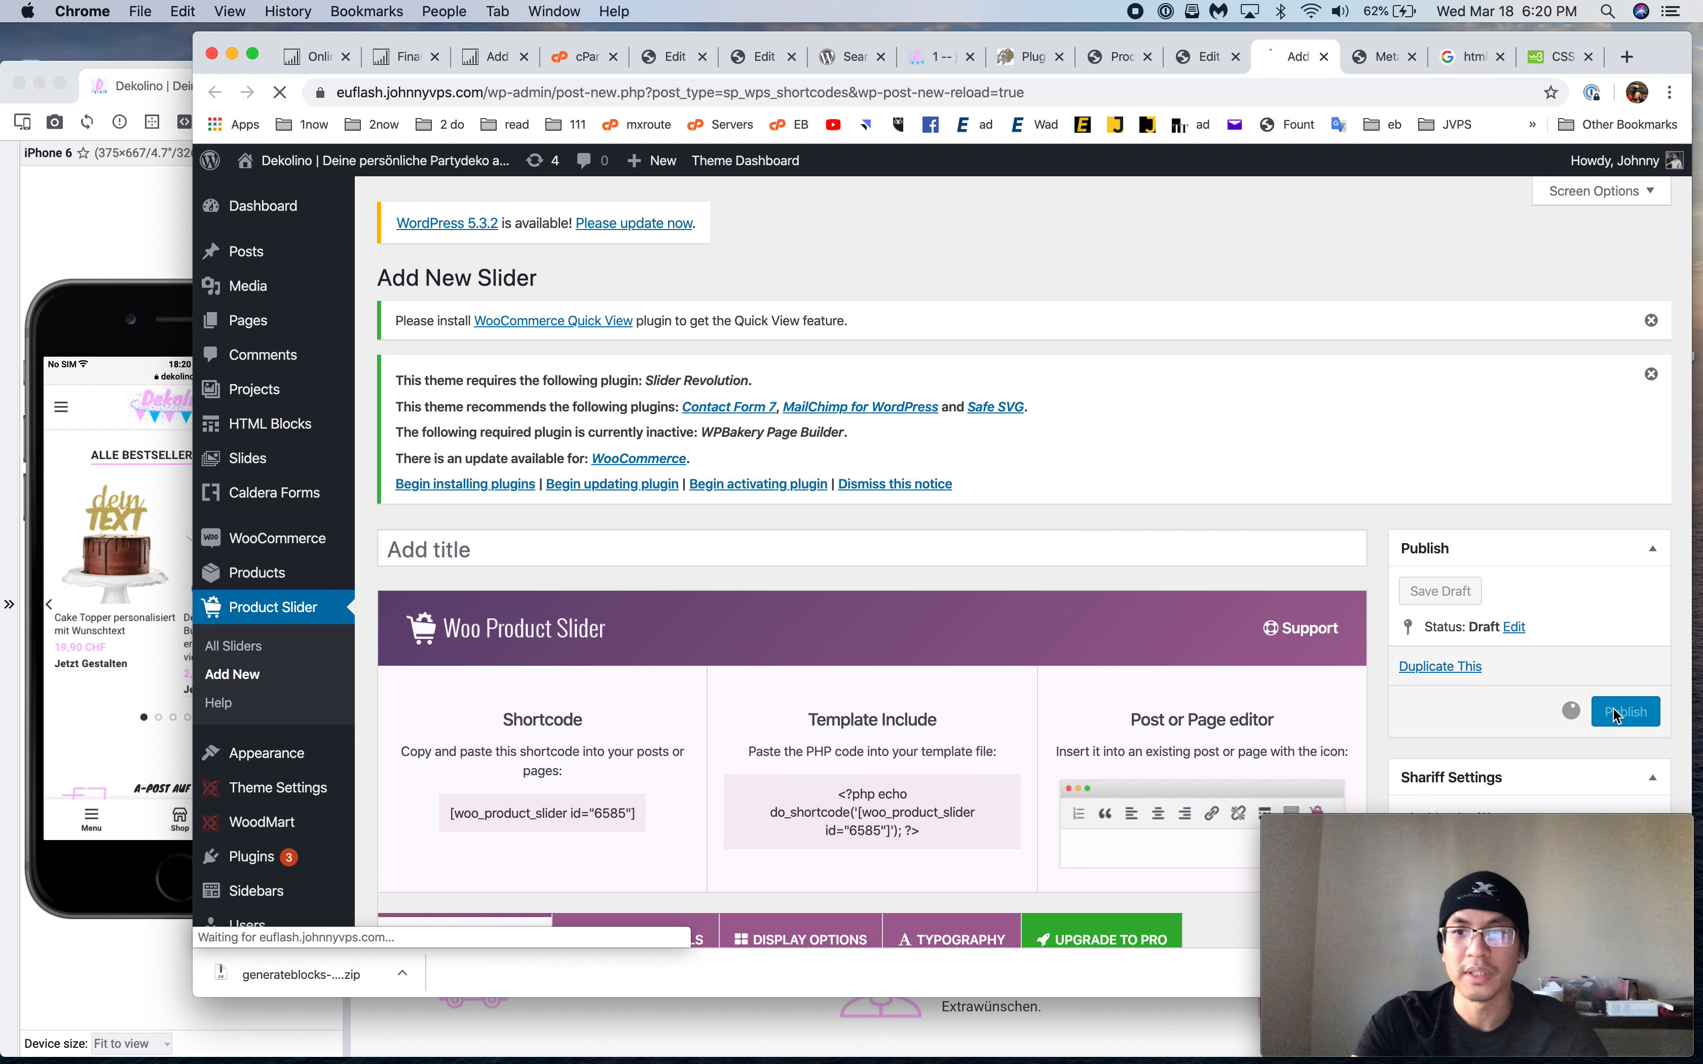
pyautogui.rightClick(1215, 746)
pyautogui.click(1090, 598)
pyautogui.click(1040, 594)
pyautogui.write('BEST SLID')
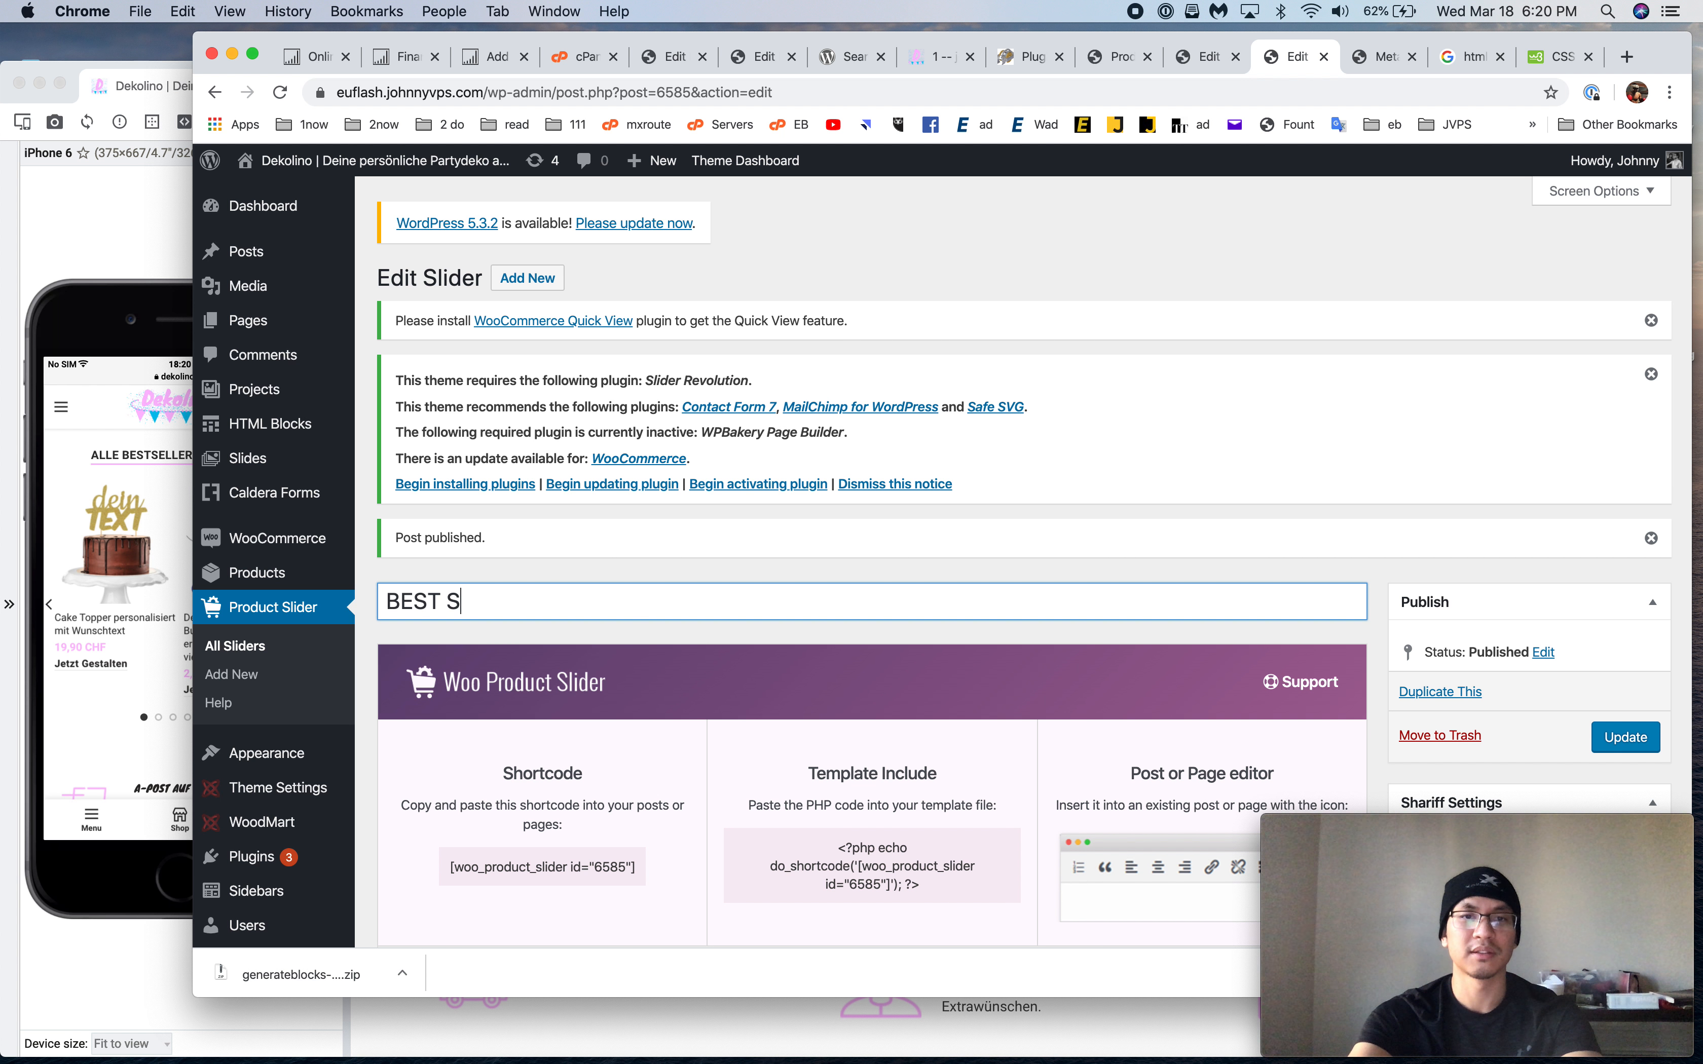
pyautogui.press('BackSpace')
pyautogui.press('BackSpace')
pyautogui.press('BackSpace')
pyautogui.write('E')
# Search the block inserter in the home page's empty bestseller column for "slid" and "car"
pyautogui.click(1208, 56)
pyautogui.click(1167, 516)
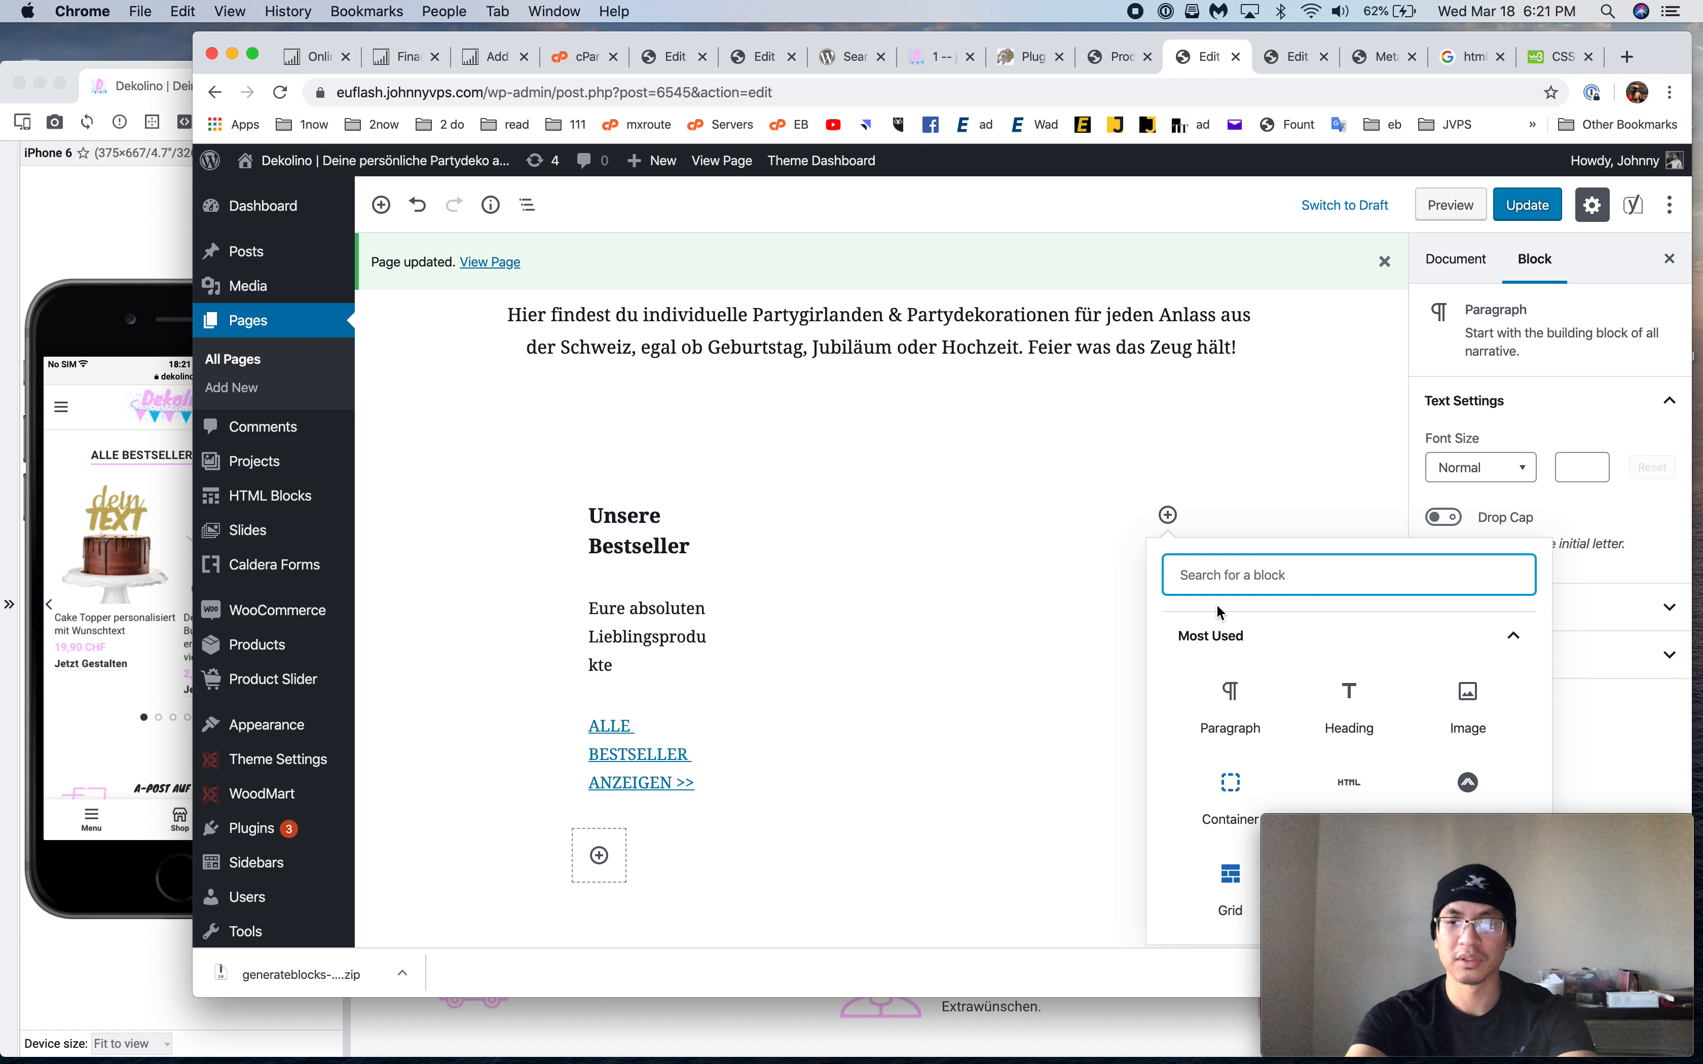
pyautogui.write('slid')
pyautogui.scroll(-5, 1359, 413)
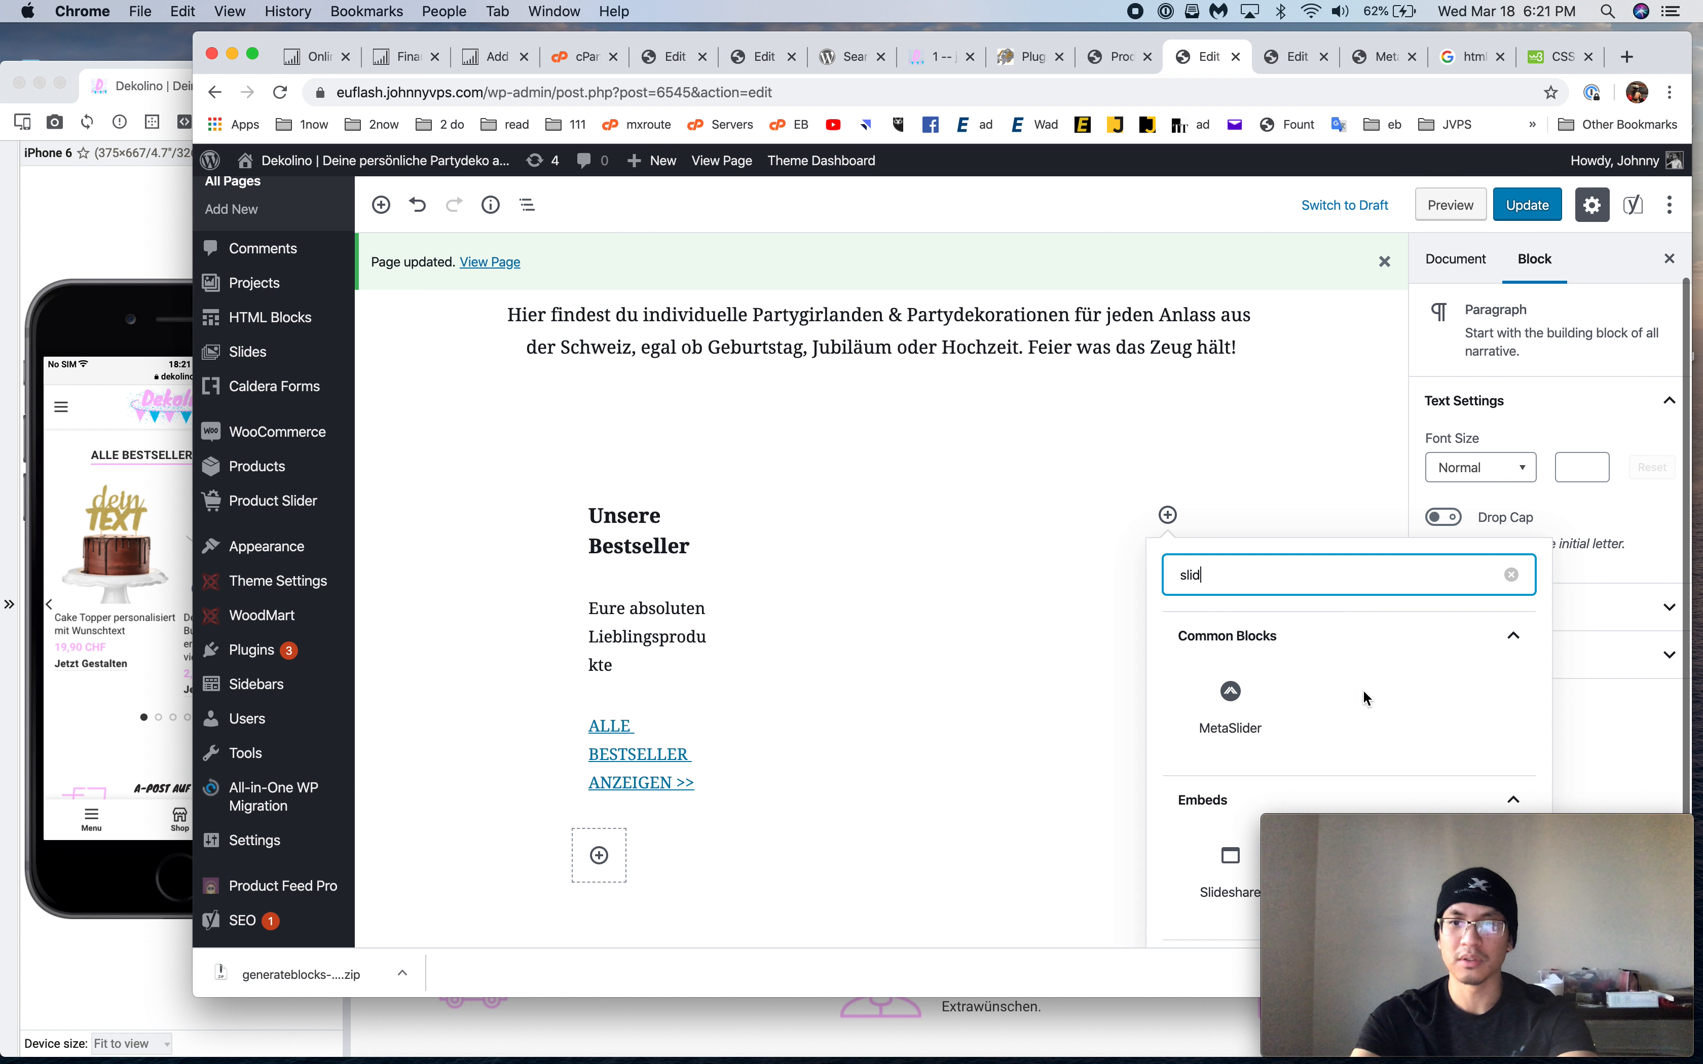
pyautogui.doubleClick(1277, 478)
pyautogui.write('car')
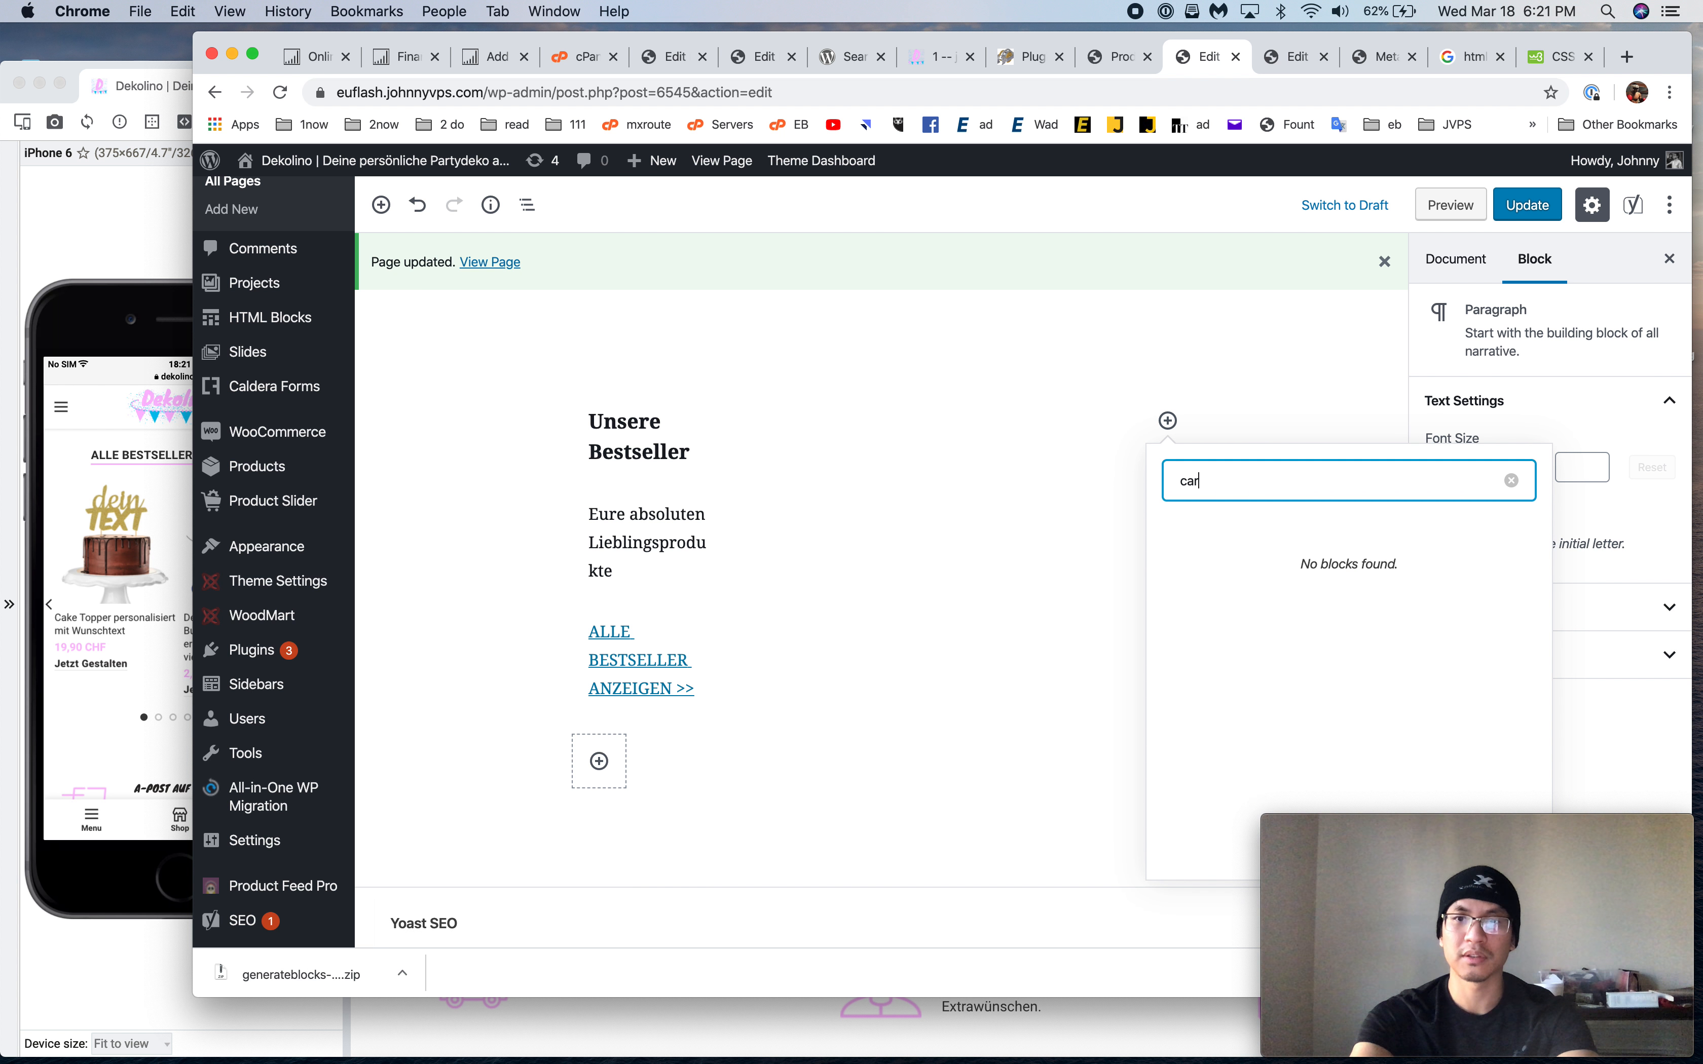
# Search the blocks for "pro" and insert the WooCommerce Best Selling Products block beside the Unsere Bestseller text
pyautogui.press('super+a')
pyautogui.write('pro')
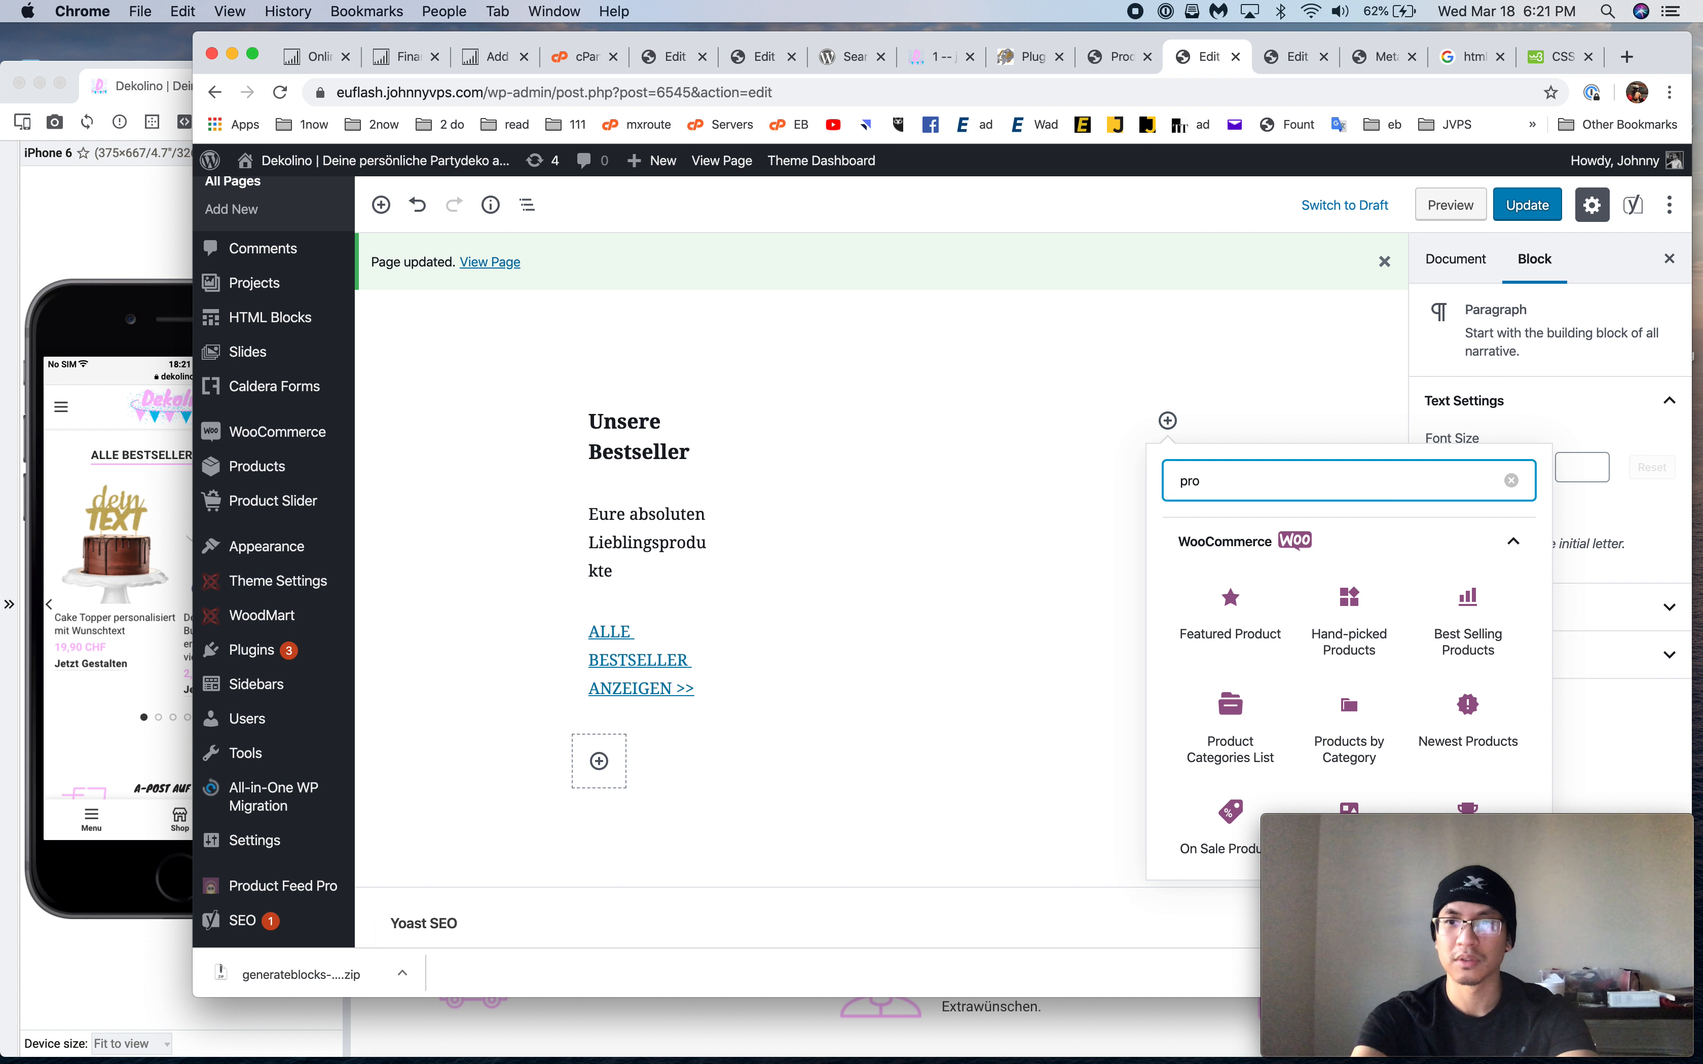
pyautogui.scroll(-2, 1295, 572)
pyautogui.scroll(2, 1294, 572)
pyautogui.scroll(-1, 1295, 571)
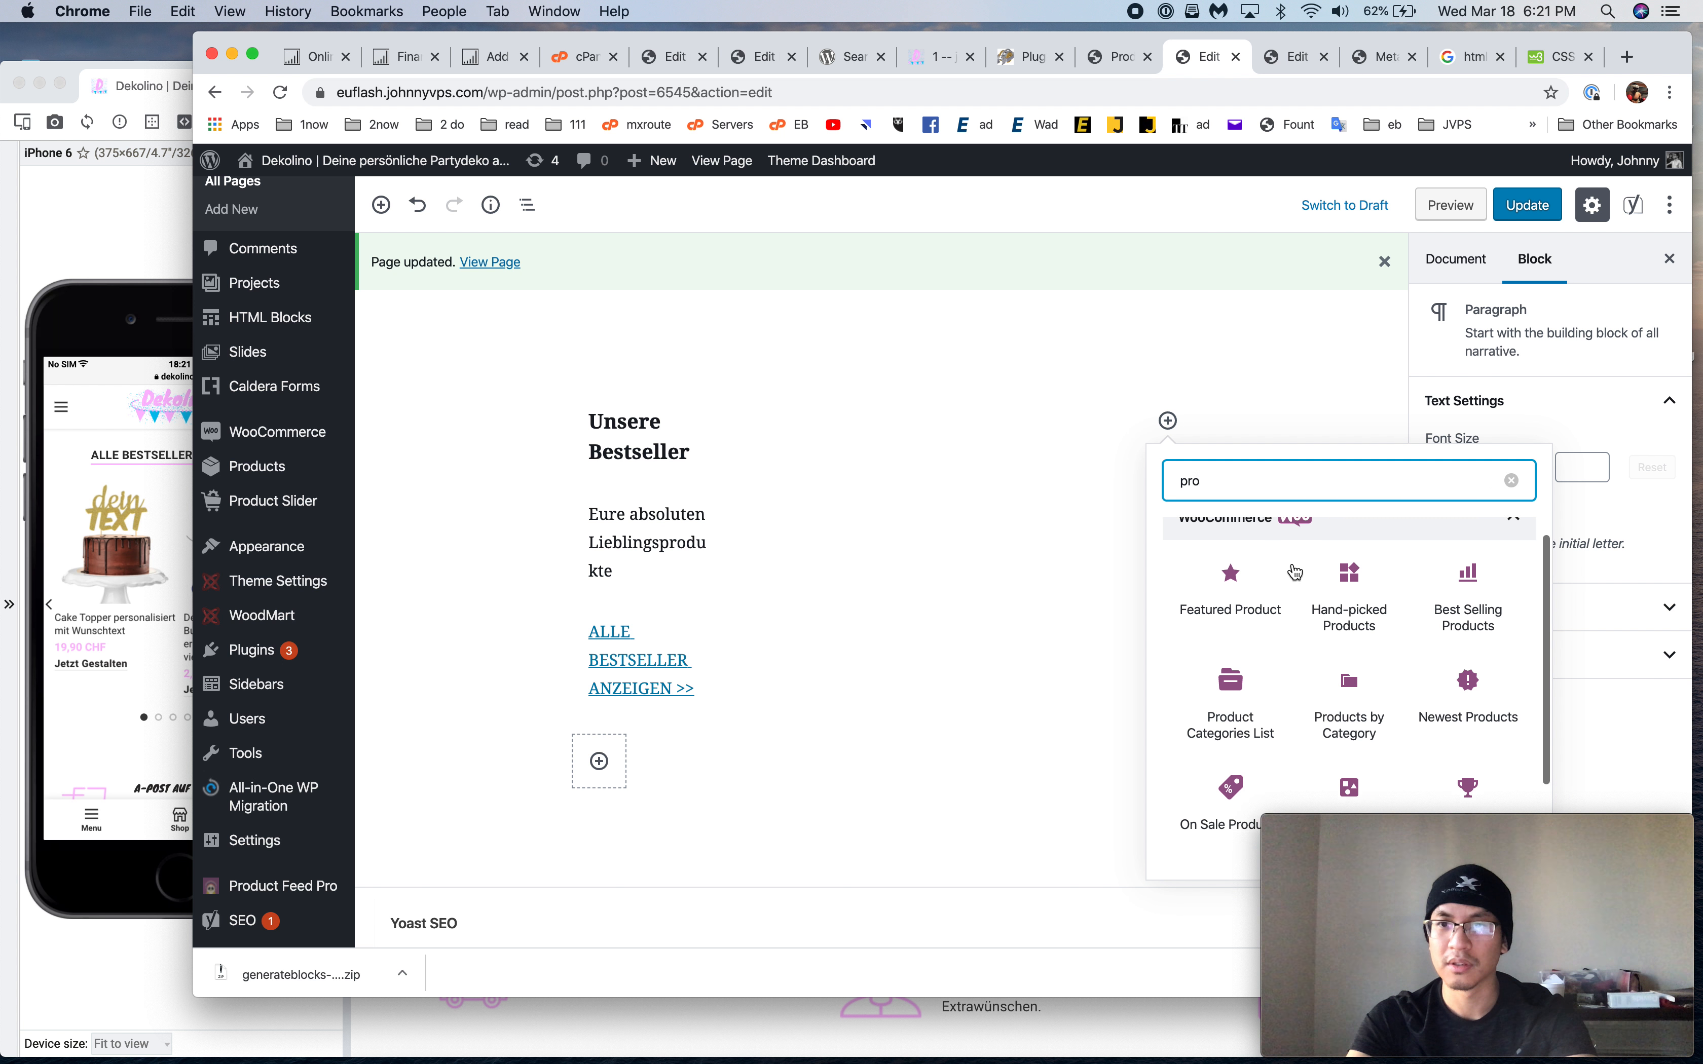
pyautogui.scroll(1, 1295, 571)
pyautogui.click(1464, 598)
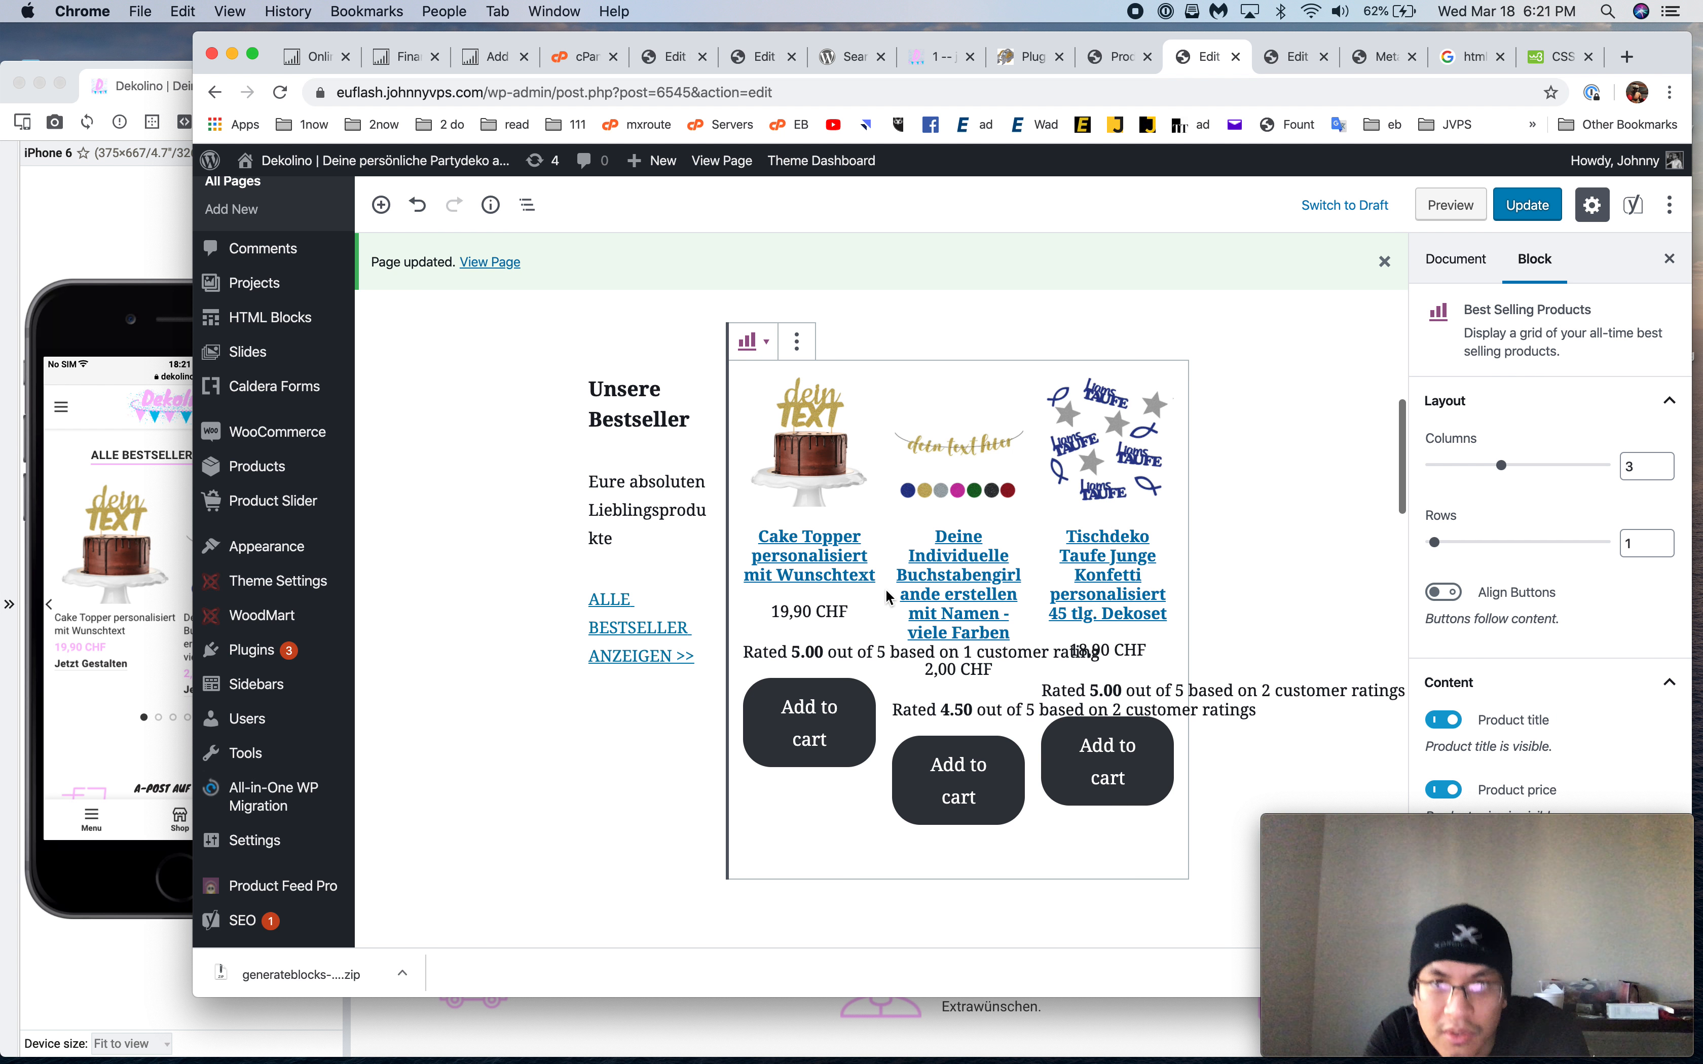
# Check the Best Selling Products block's options and the block types it can be transformed to
pyautogui.click(796, 377)
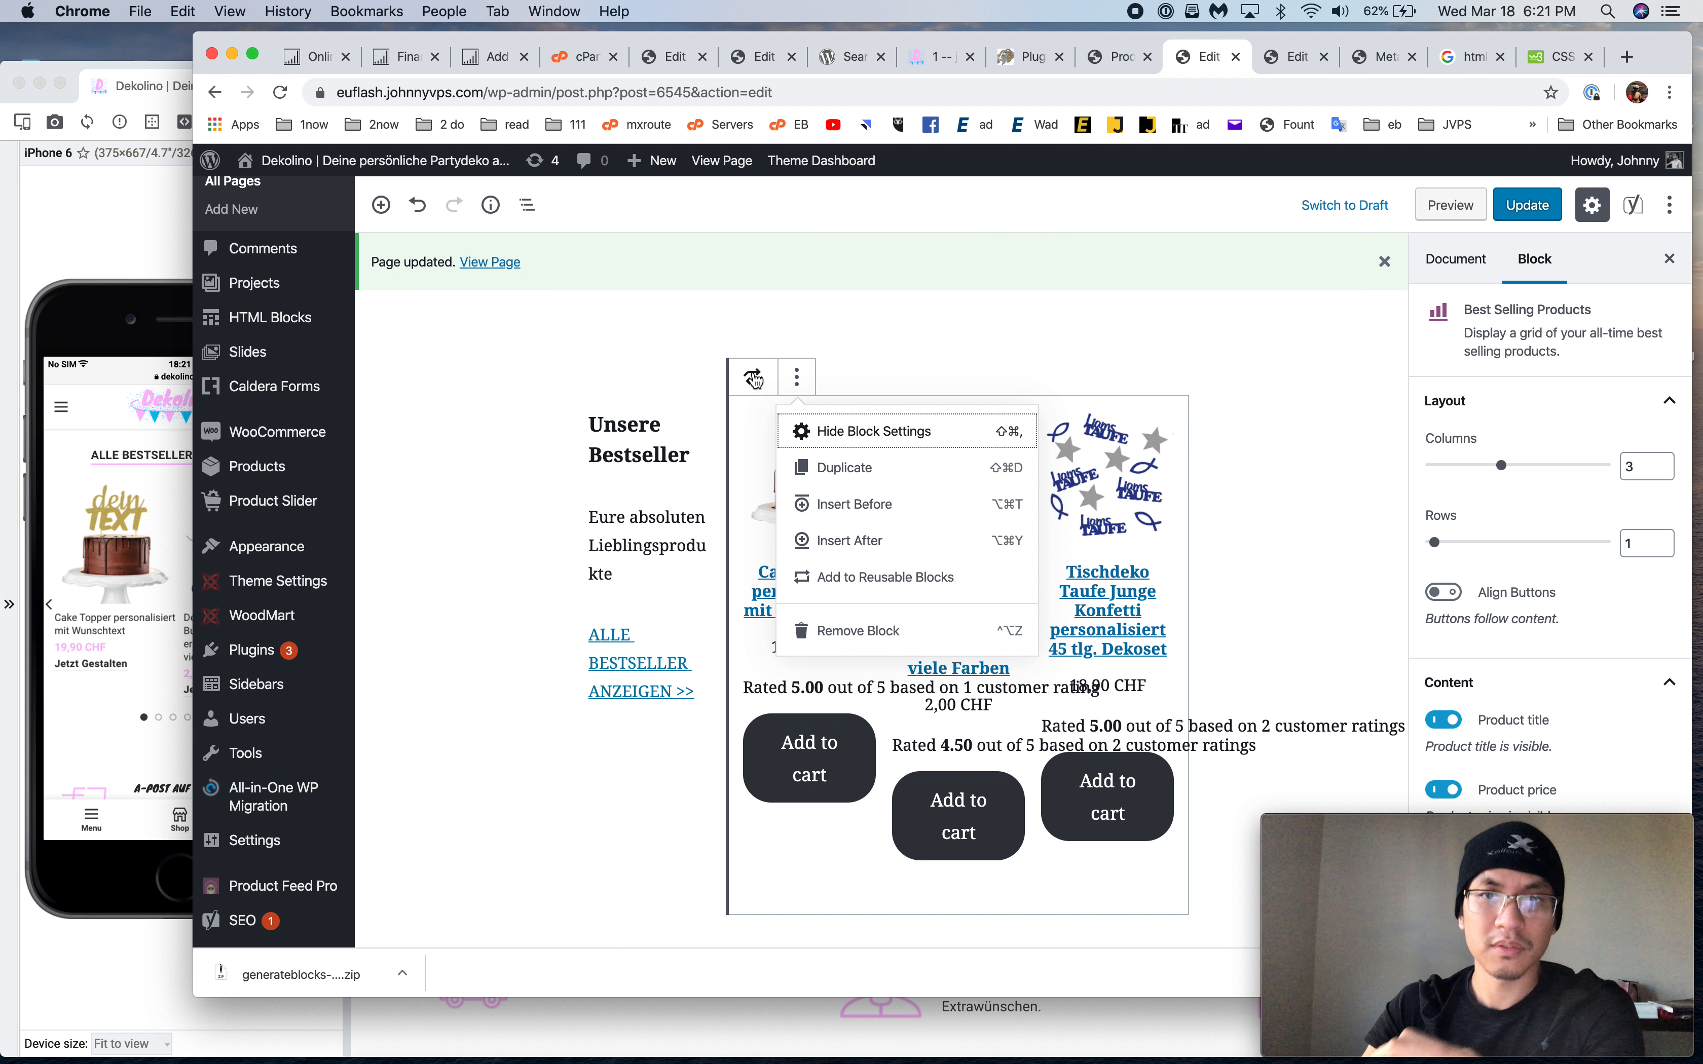
pyautogui.click(753, 378)
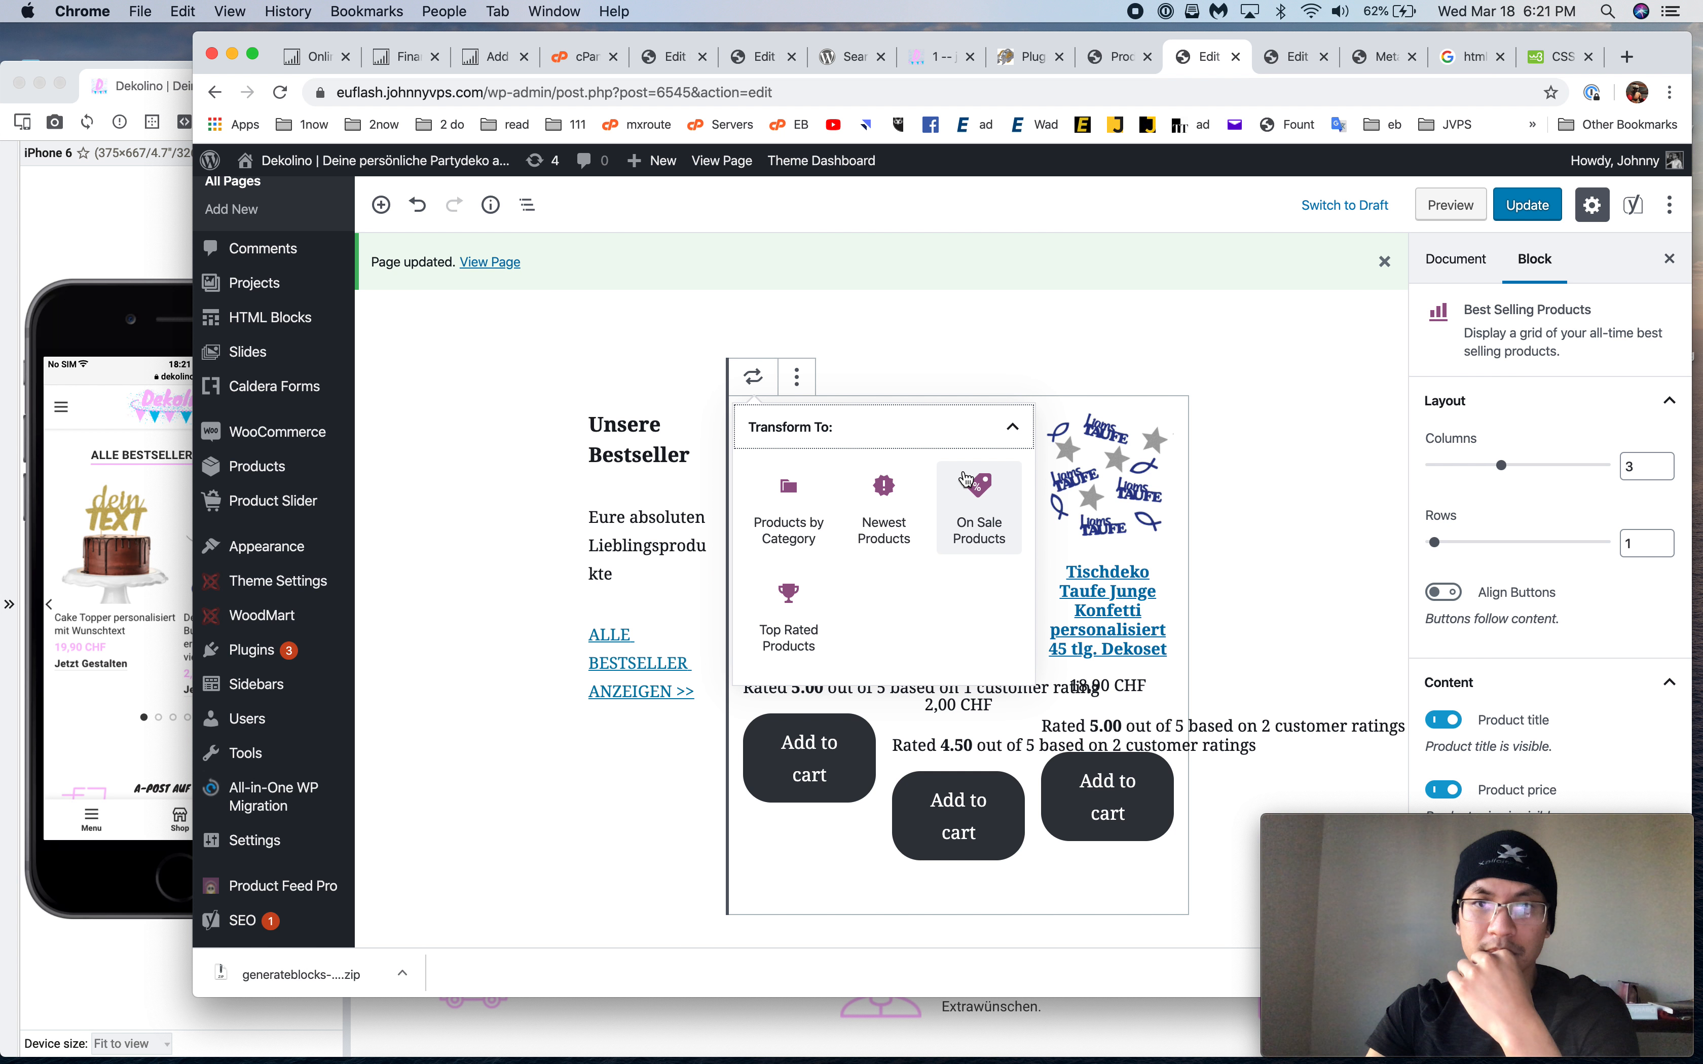
pyautogui.click(1113, 485)
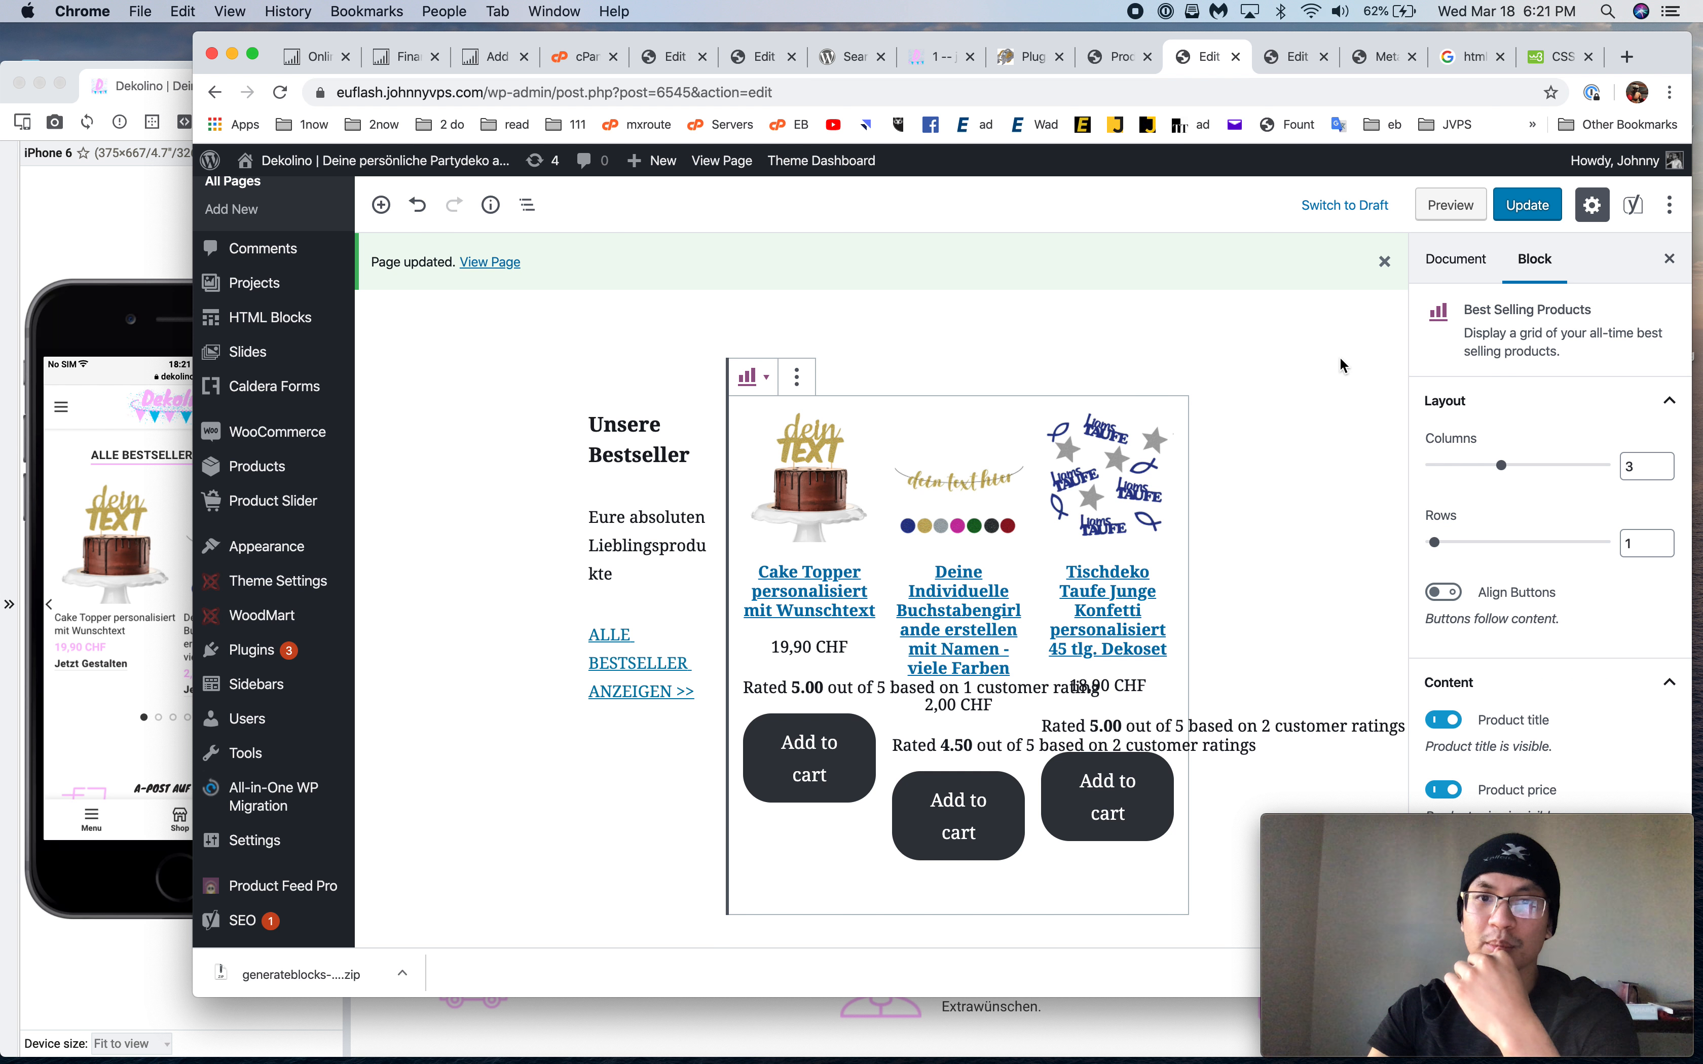
# Update the home page and reload the shop copy in Blisk to check the bestseller section
pyautogui.click(1525, 211)
pyautogui.click(94, 252)
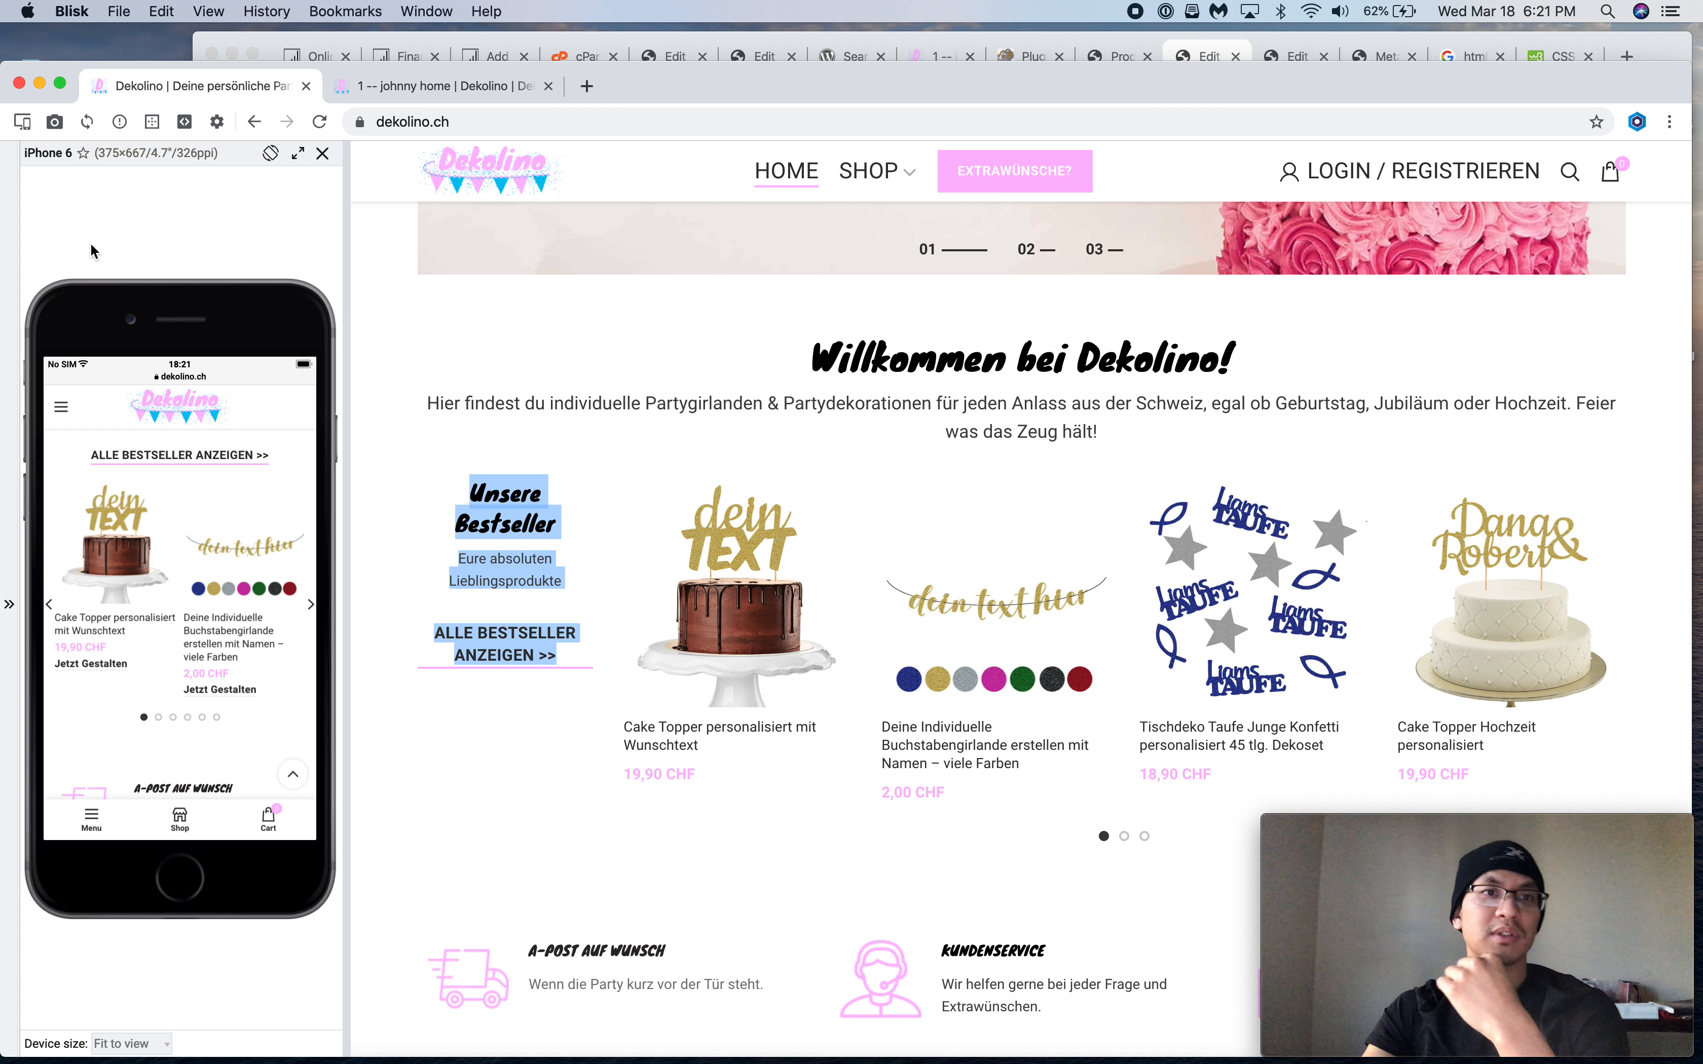
pyautogui.click(473, 98)
pyautogui.press('super+r')
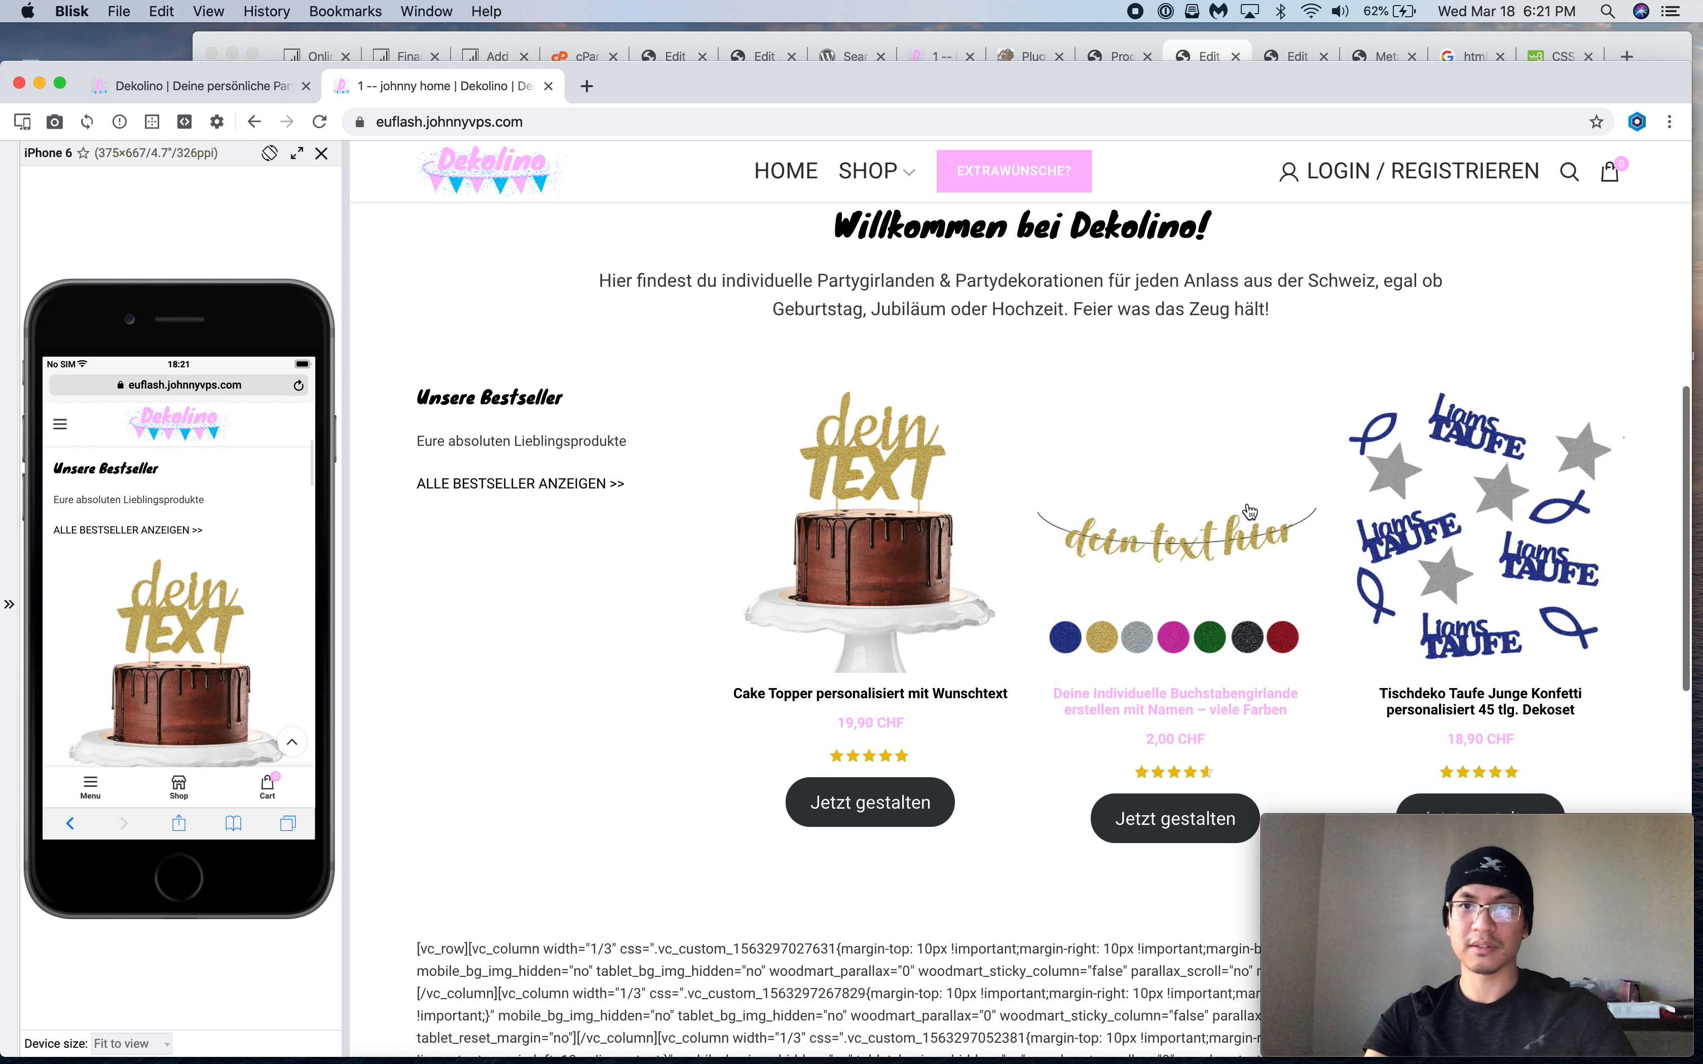
pyautogui.scroll(-1, 1249, 512)
pyautogui.scroll(2, 1244, 493)
# Set the Best Selling Products block to 4 columns and hide its Add to Cart button
pyautogui.click(1212, 54)
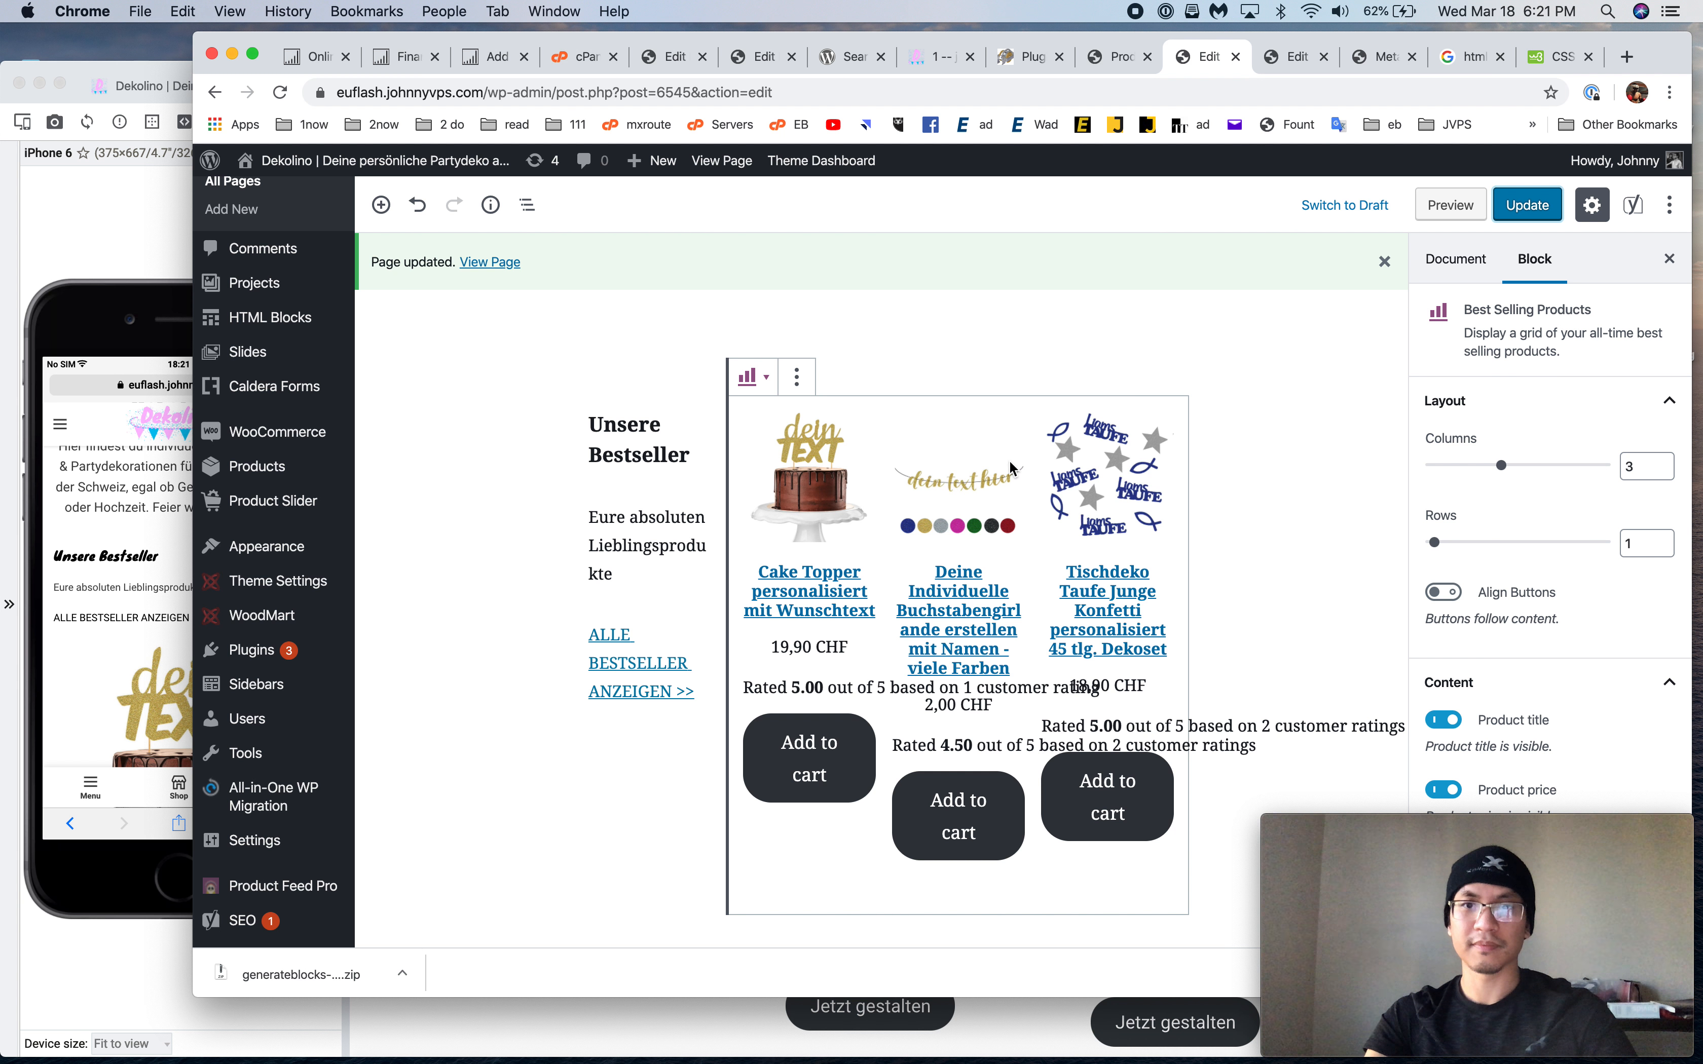
pyautogui.click(795, 379)
pyautogui.click(757, 405)
pyautogui.scroll(-2, 1501, 656)
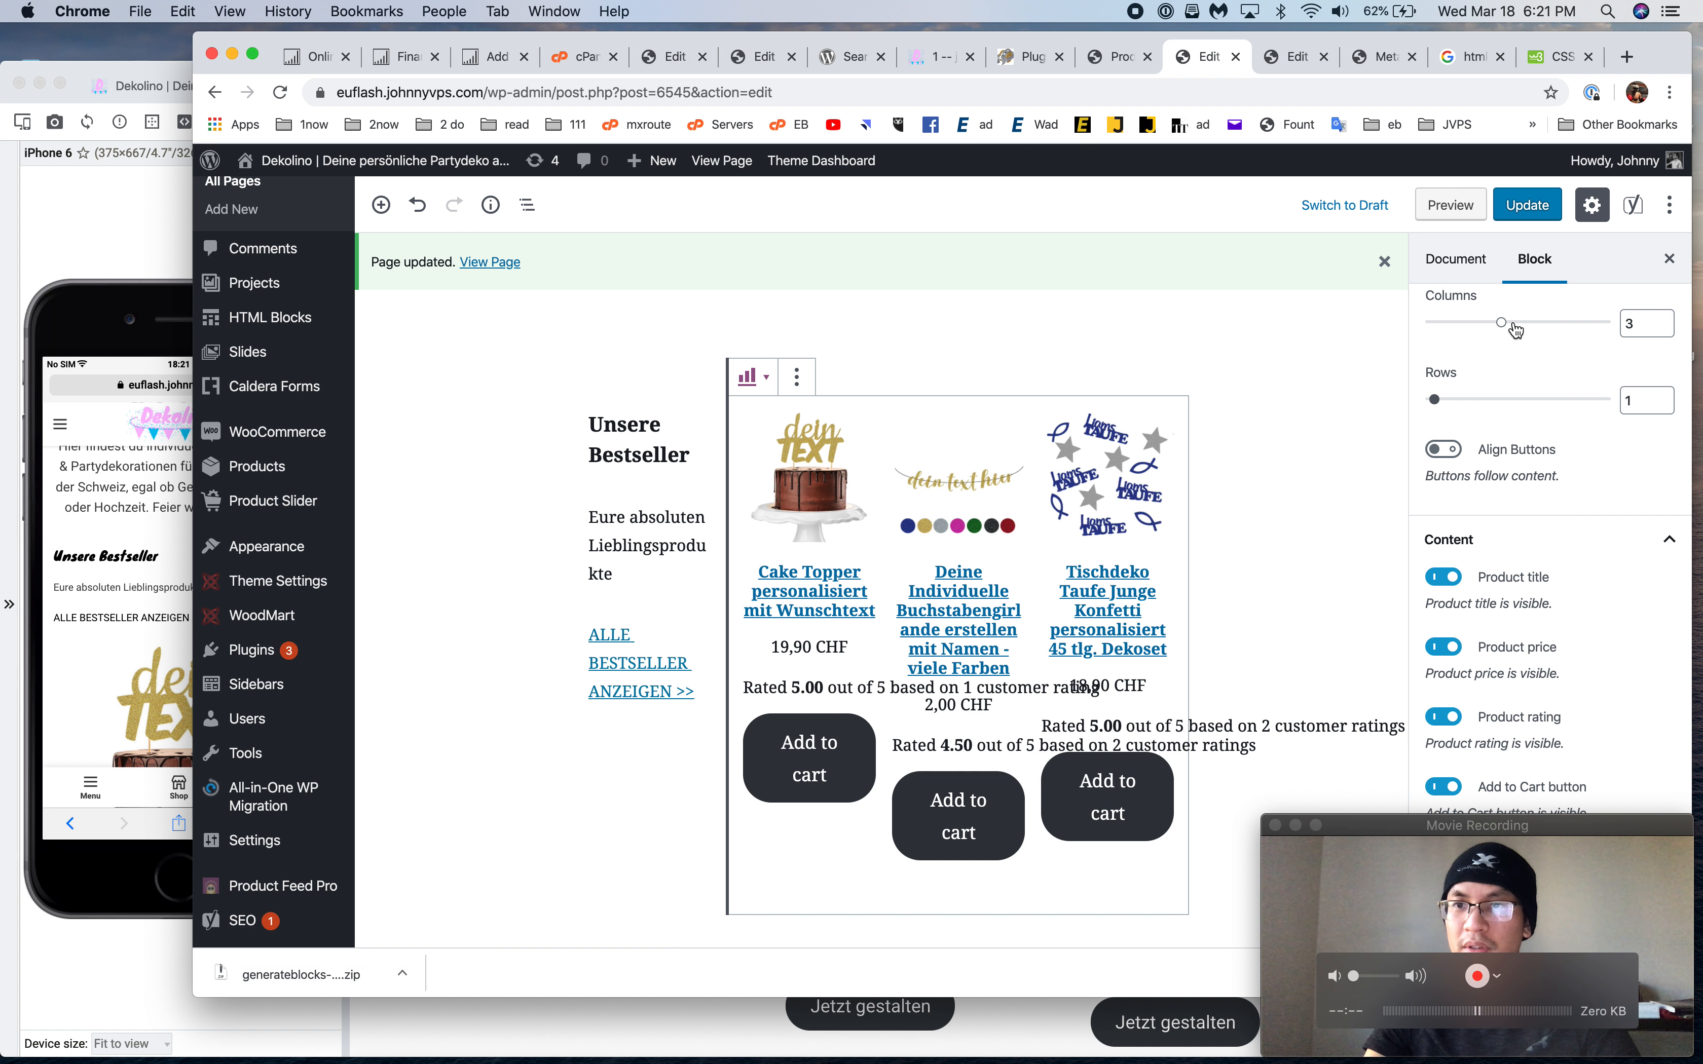
pyautogui.click(1632, 323)
pyautogui.press('BackSpace')
pyautogui.write('4')
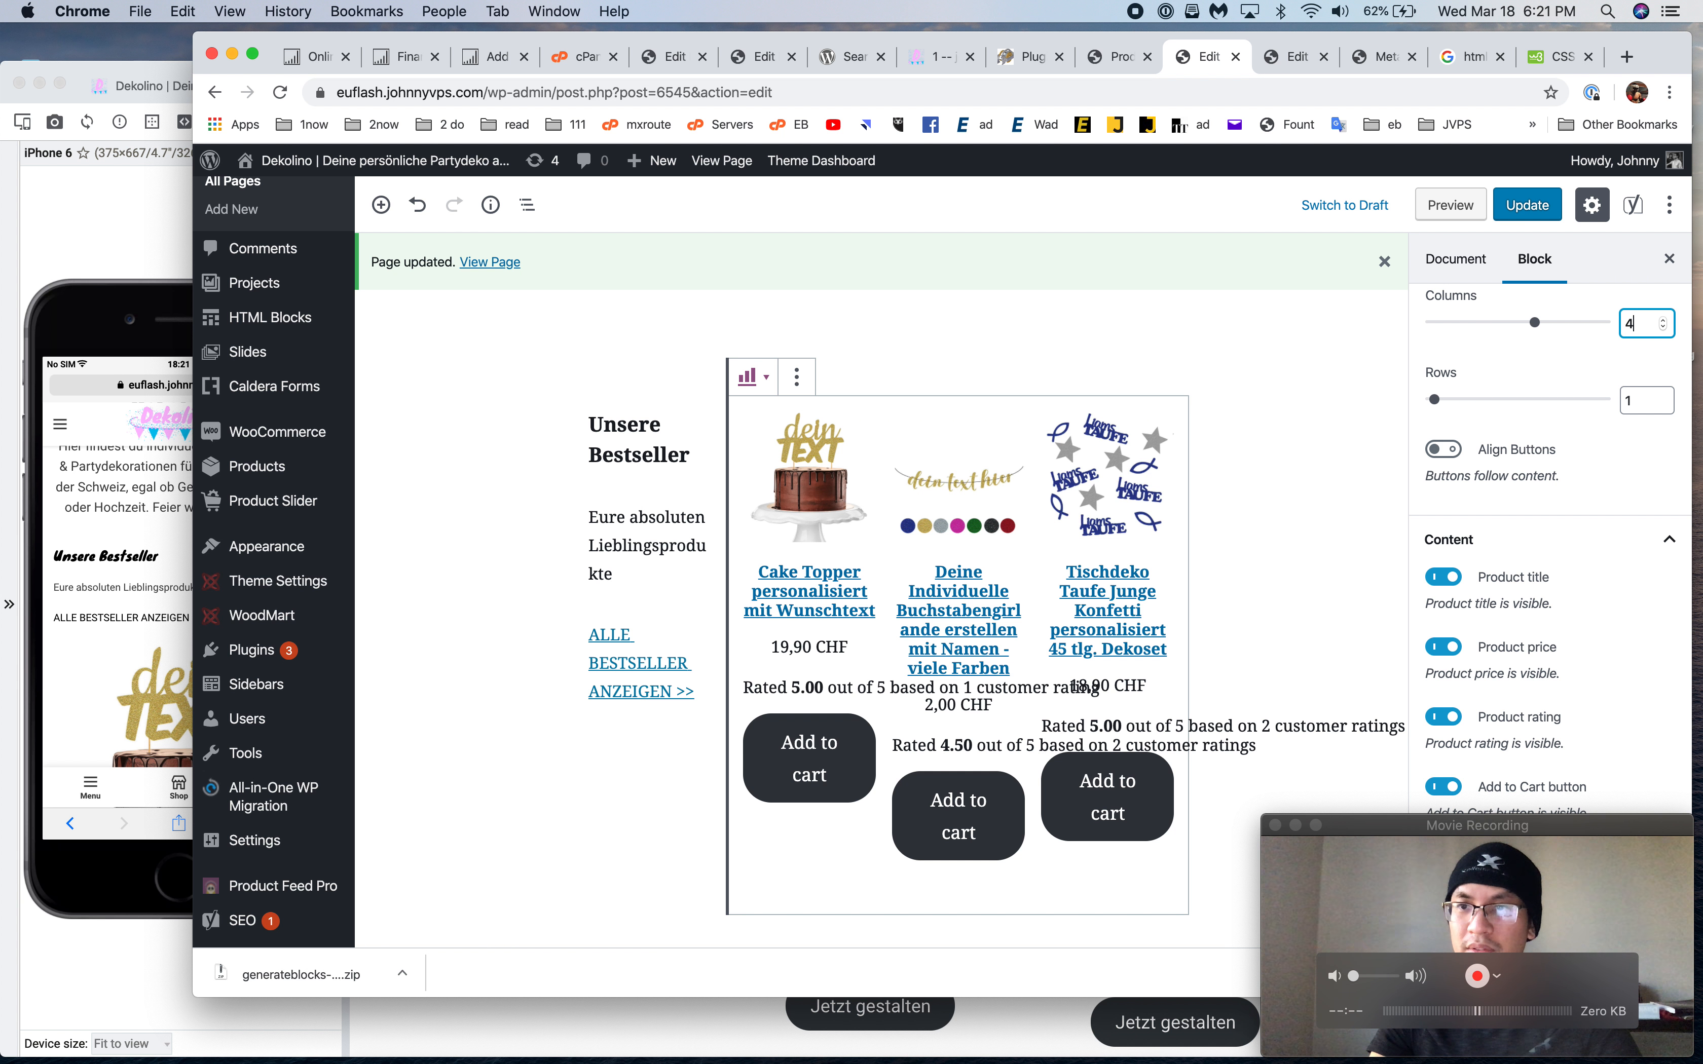
pyautogui.click(1146, 806)
pyautogui.moveTo(1659, 58)
pyautogui.mouseDown()
pyautogui.moveTo(1363, 76)
pyautogui.moveTo(1672, 75)
pyautogui.mouseUp()
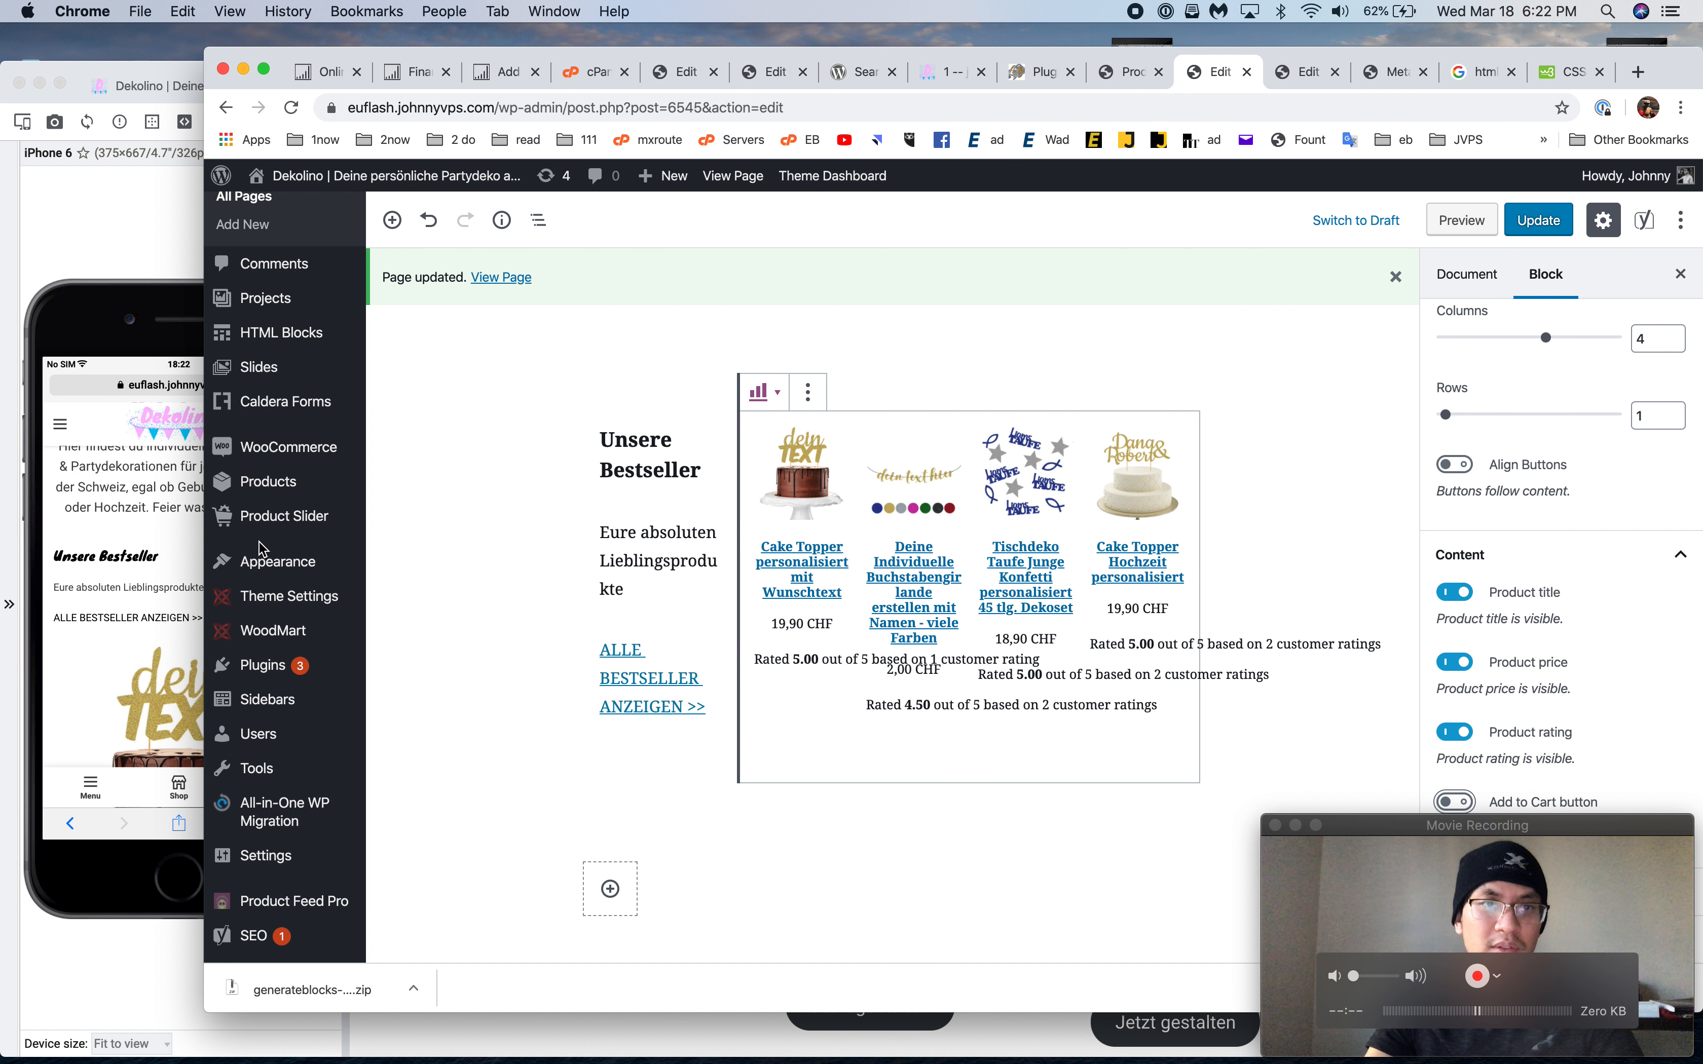
# Switch to Blisk and look over the bestseller section on the shop copy's home page
pyautogui.click(272, 518)
pyautogui.click(867, 371)
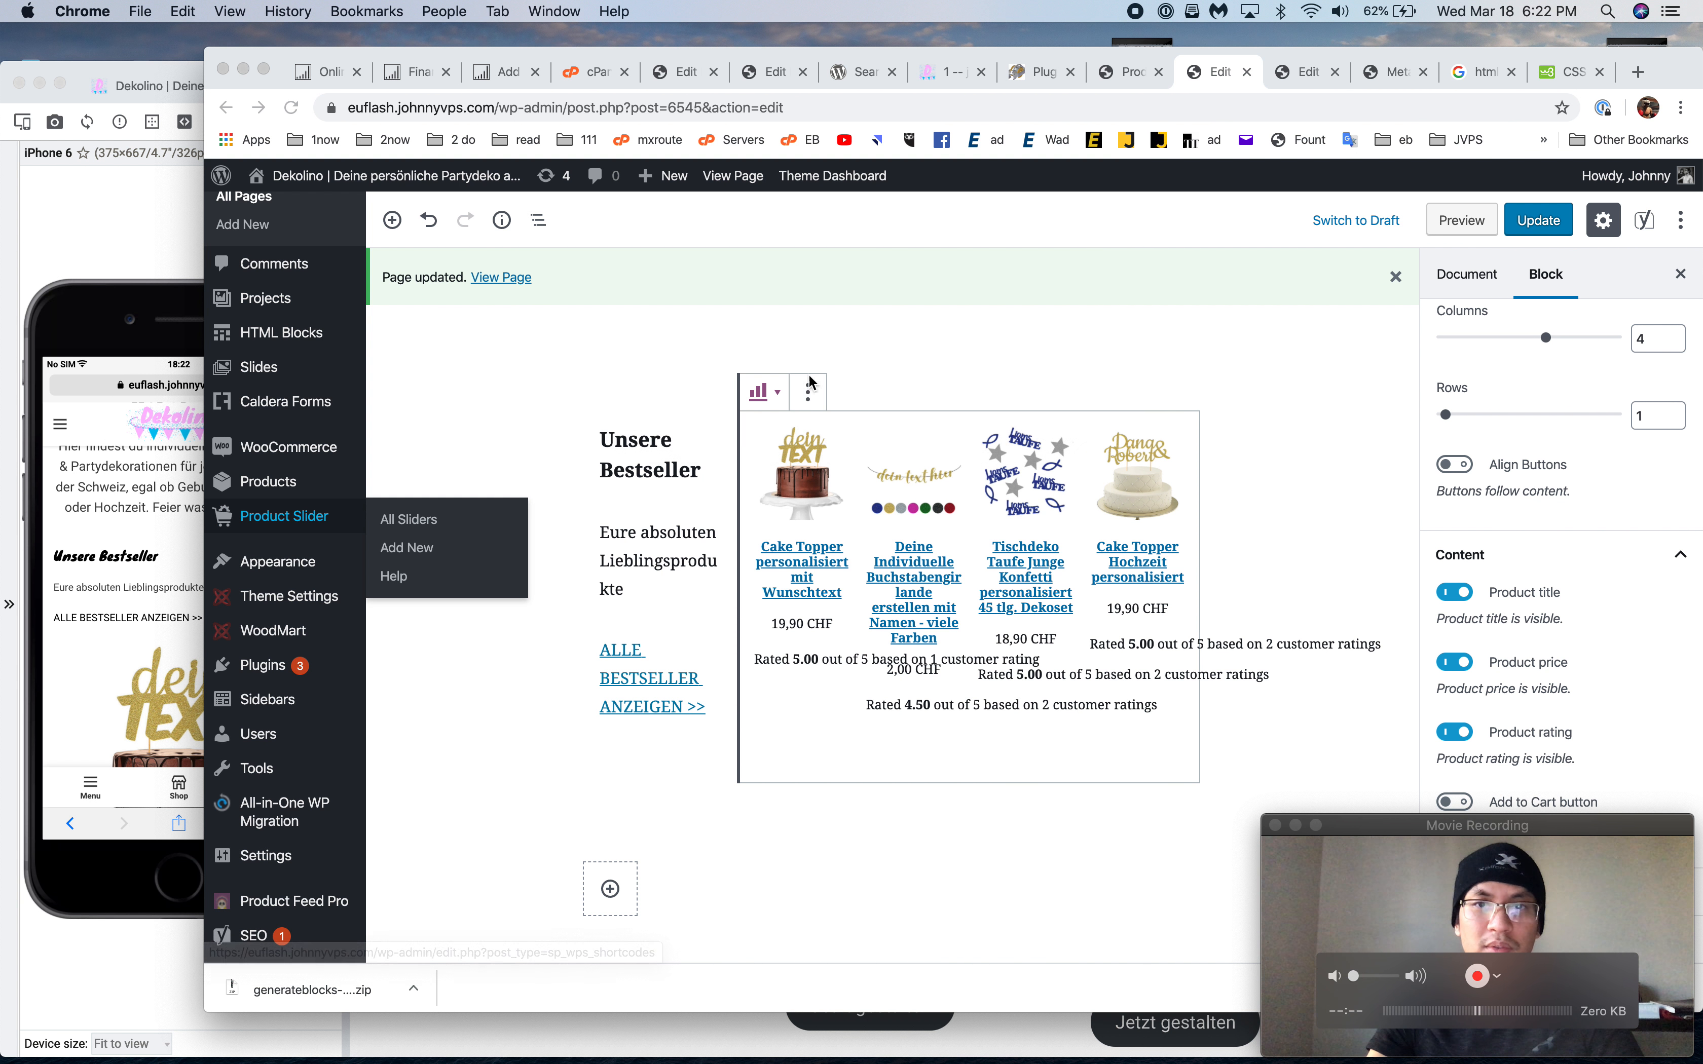
pyautogui.press('super+Tab')
pyautogui.scroll(-3, 697, 535)
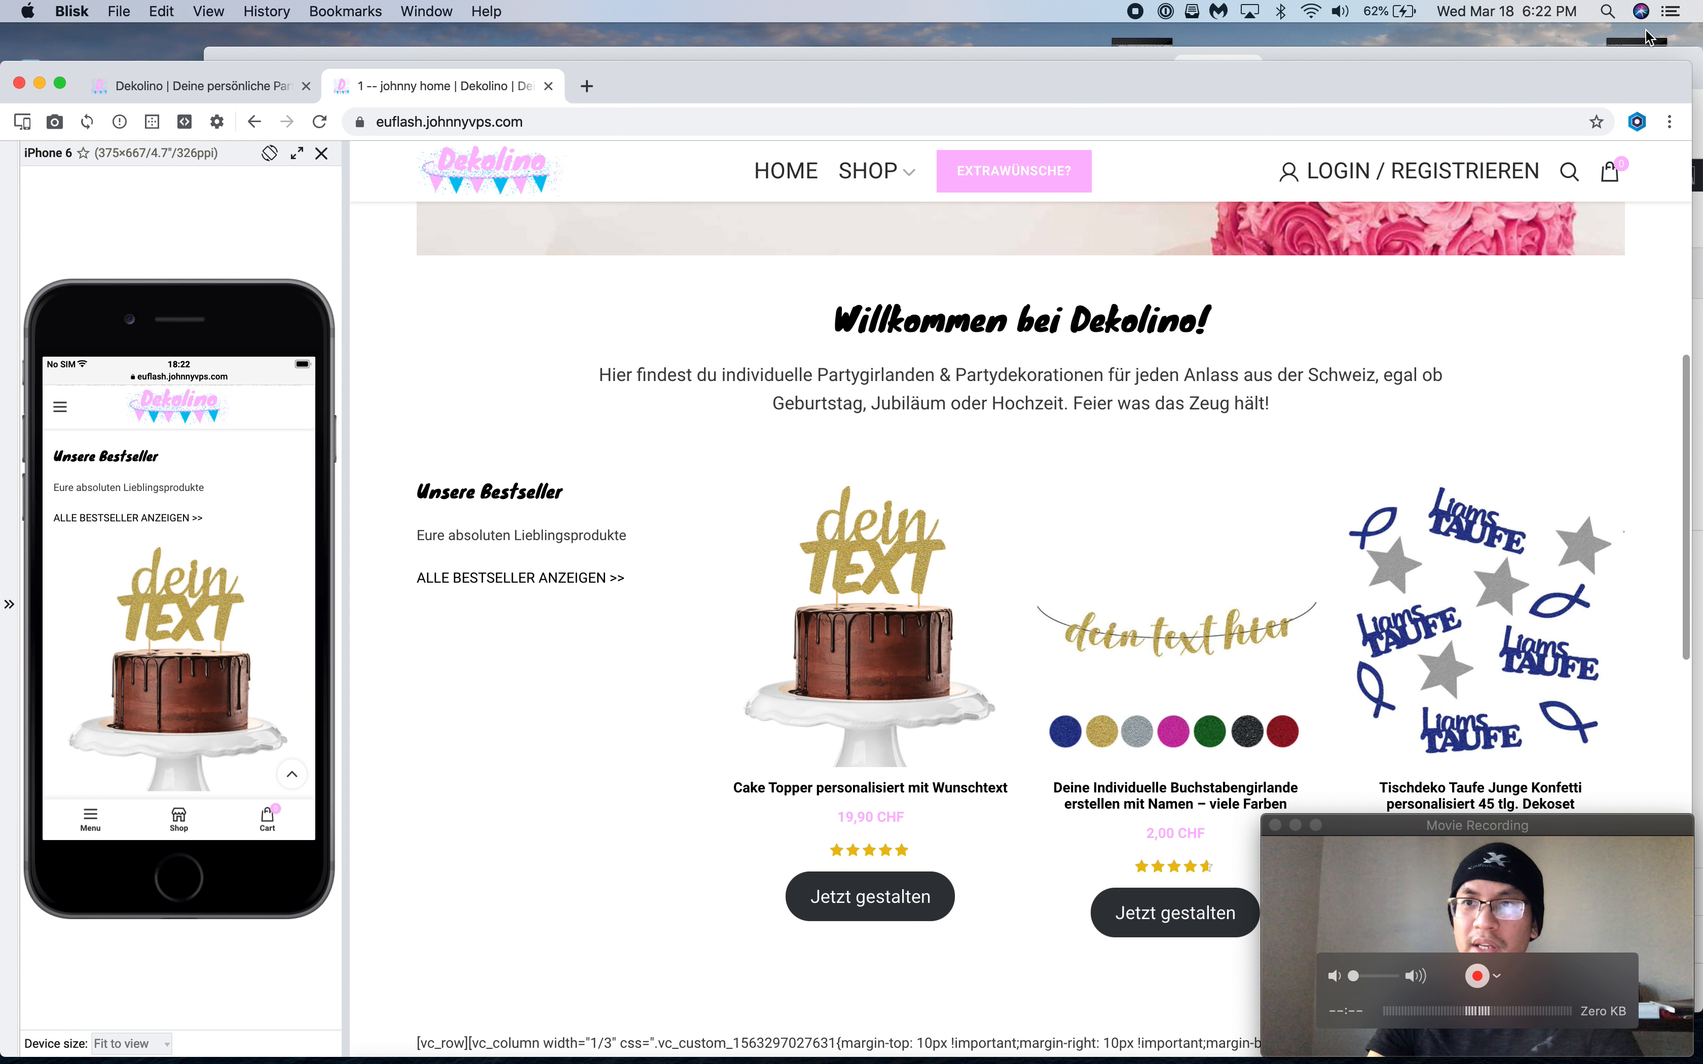
# Compare the bestseller section in the page editor with the test homepage and the live dekolino.ch homepage in Blisk
pyautogui.click(1600, 47)
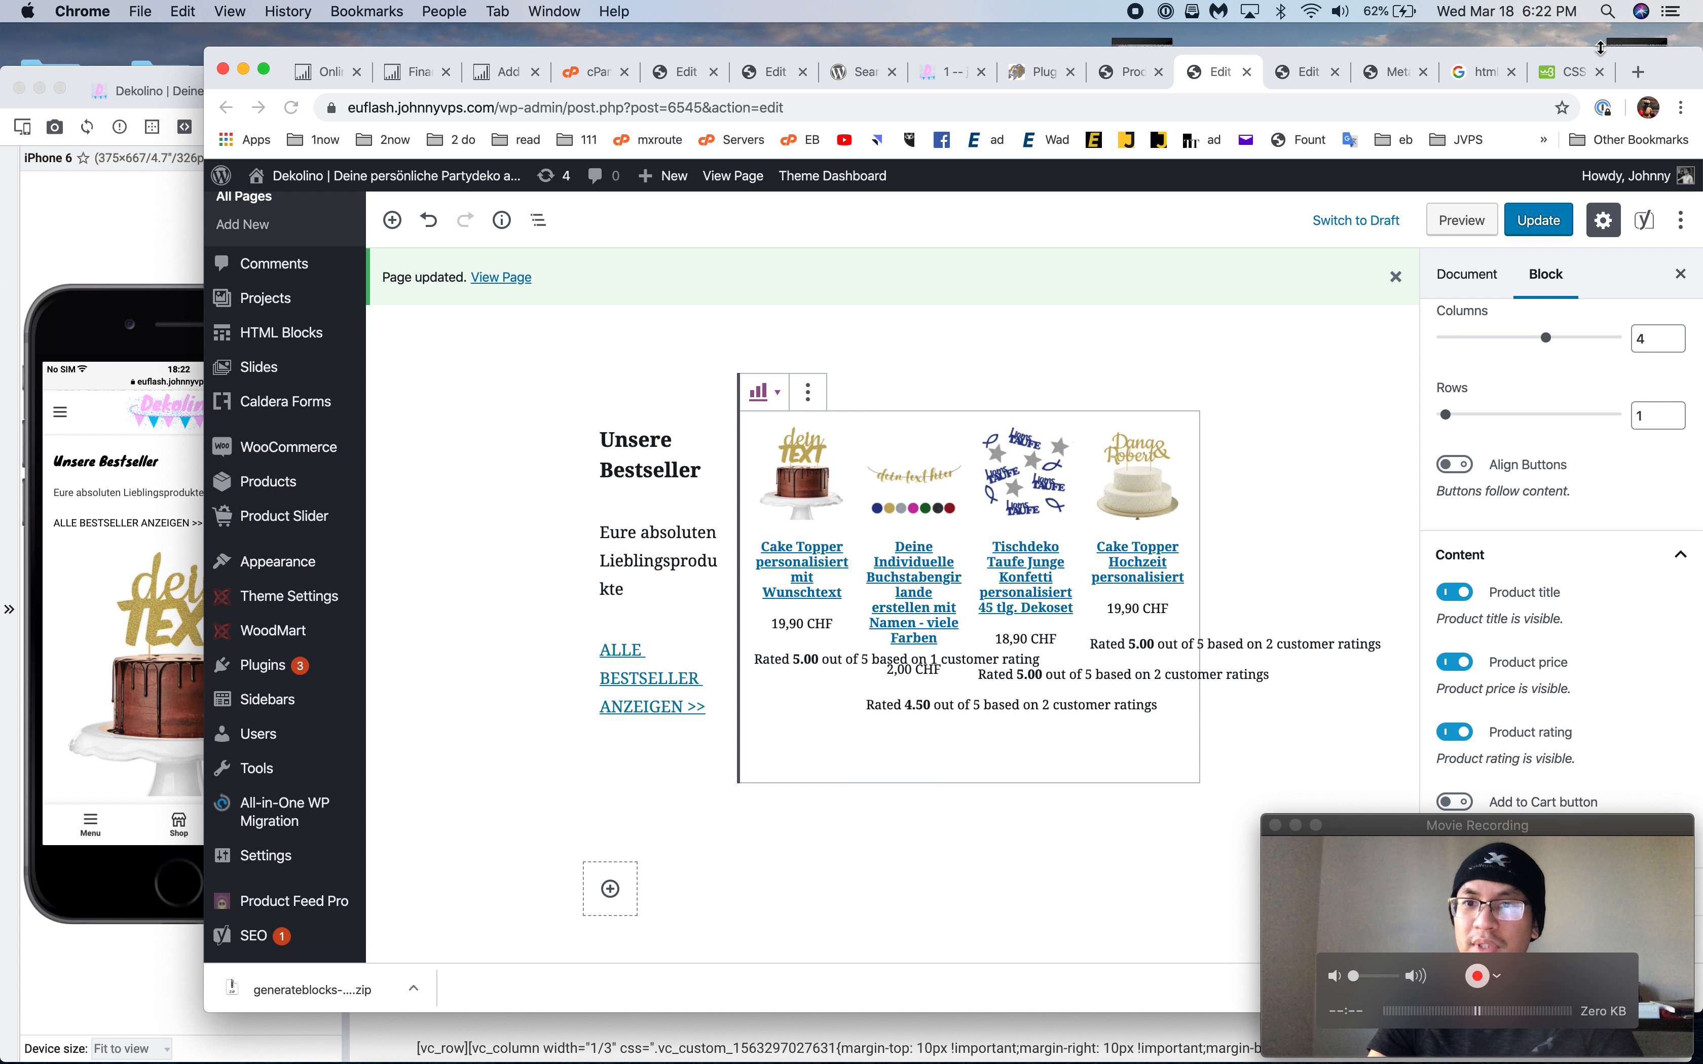
pyautogui.scroll(-2, 1622, 716)
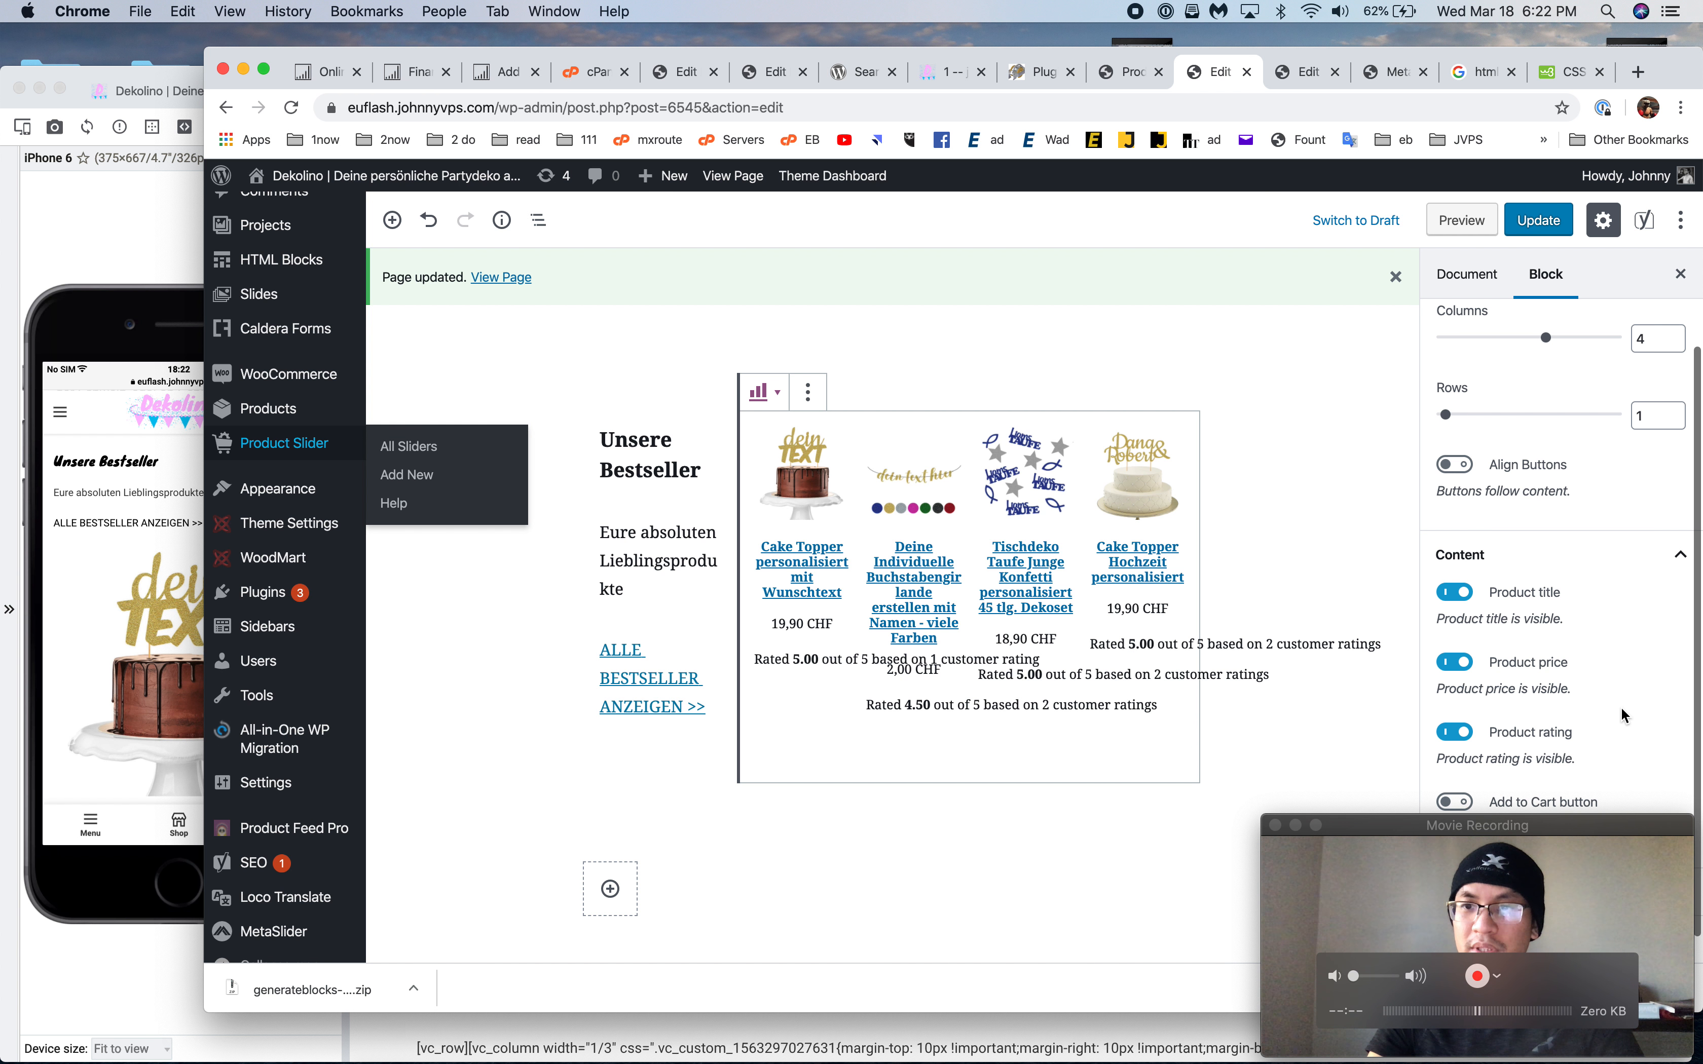
pyautogui.click(170, 416)
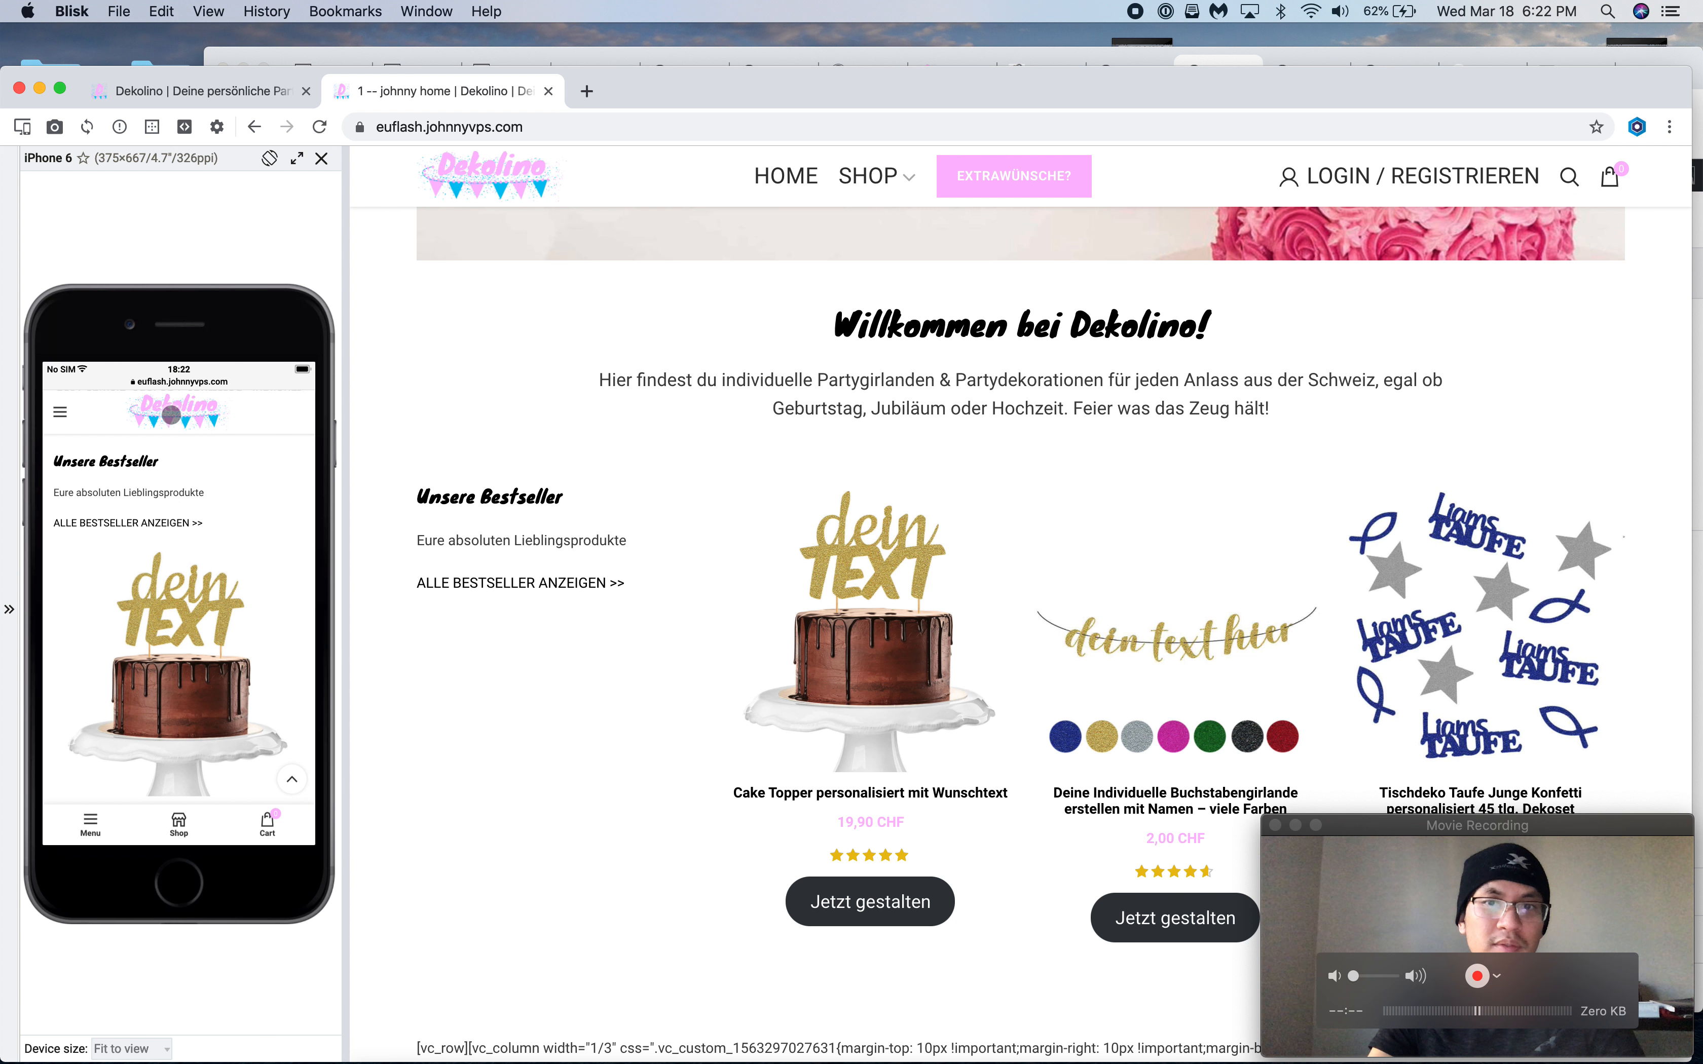
pyautogui.scroll(-3, 926, 617)
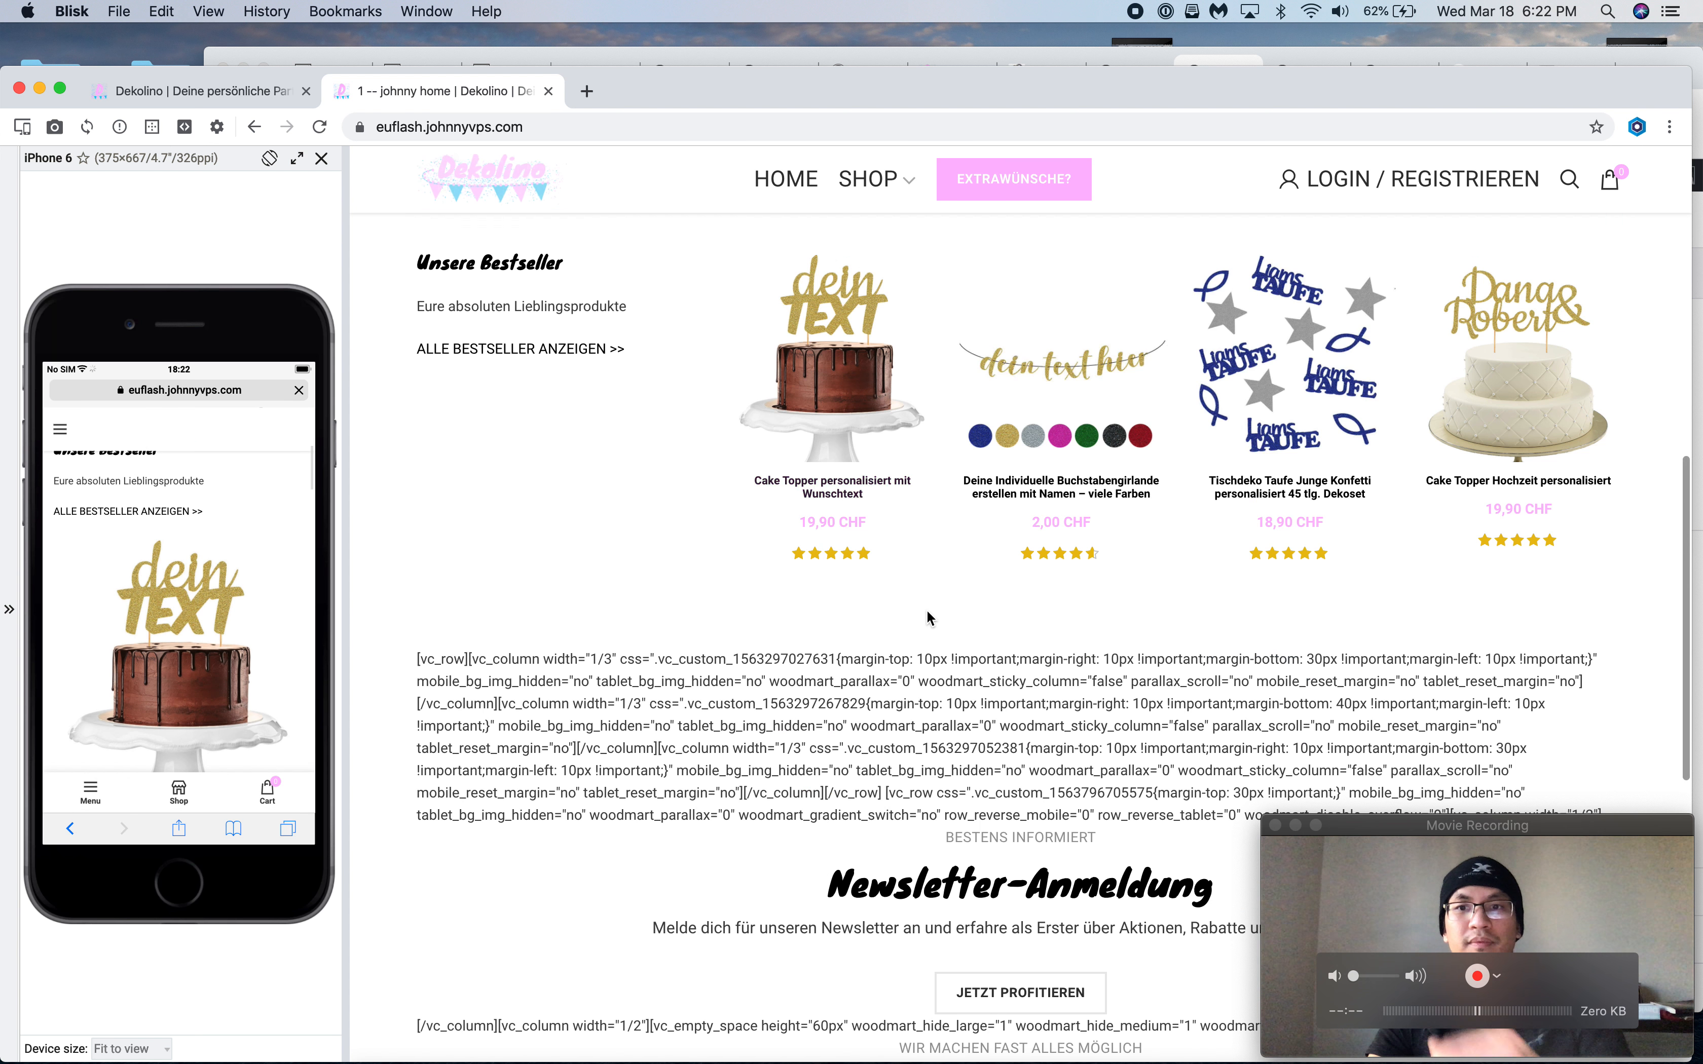
pyautogui.scroll(8, 927, 612)
pyautogui.scroll(-8, 922, 612)
pyautogui.click(203, 92)
# Switch to the page editor in Chrome, hide the product rating in the Best Selling Products block and update the page
pyautogui.click(1217, 59)
pyautogui.click(1455, 732)
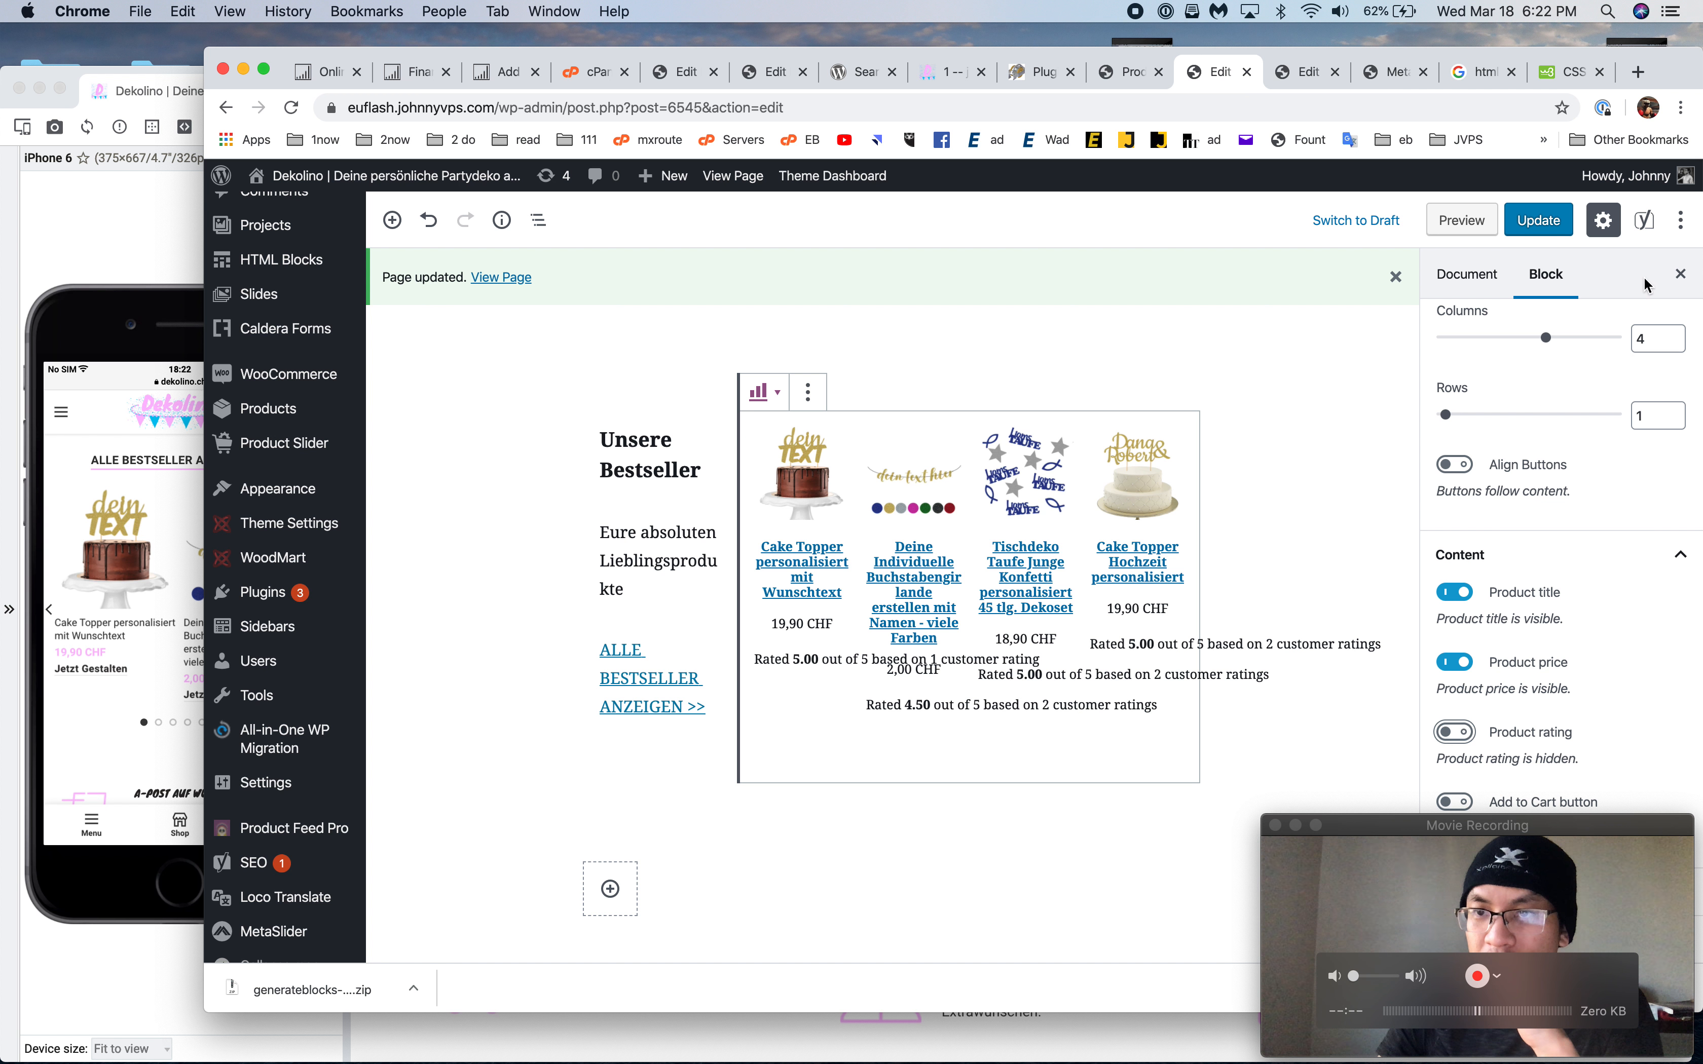
pyautogui.click(1538, 220)
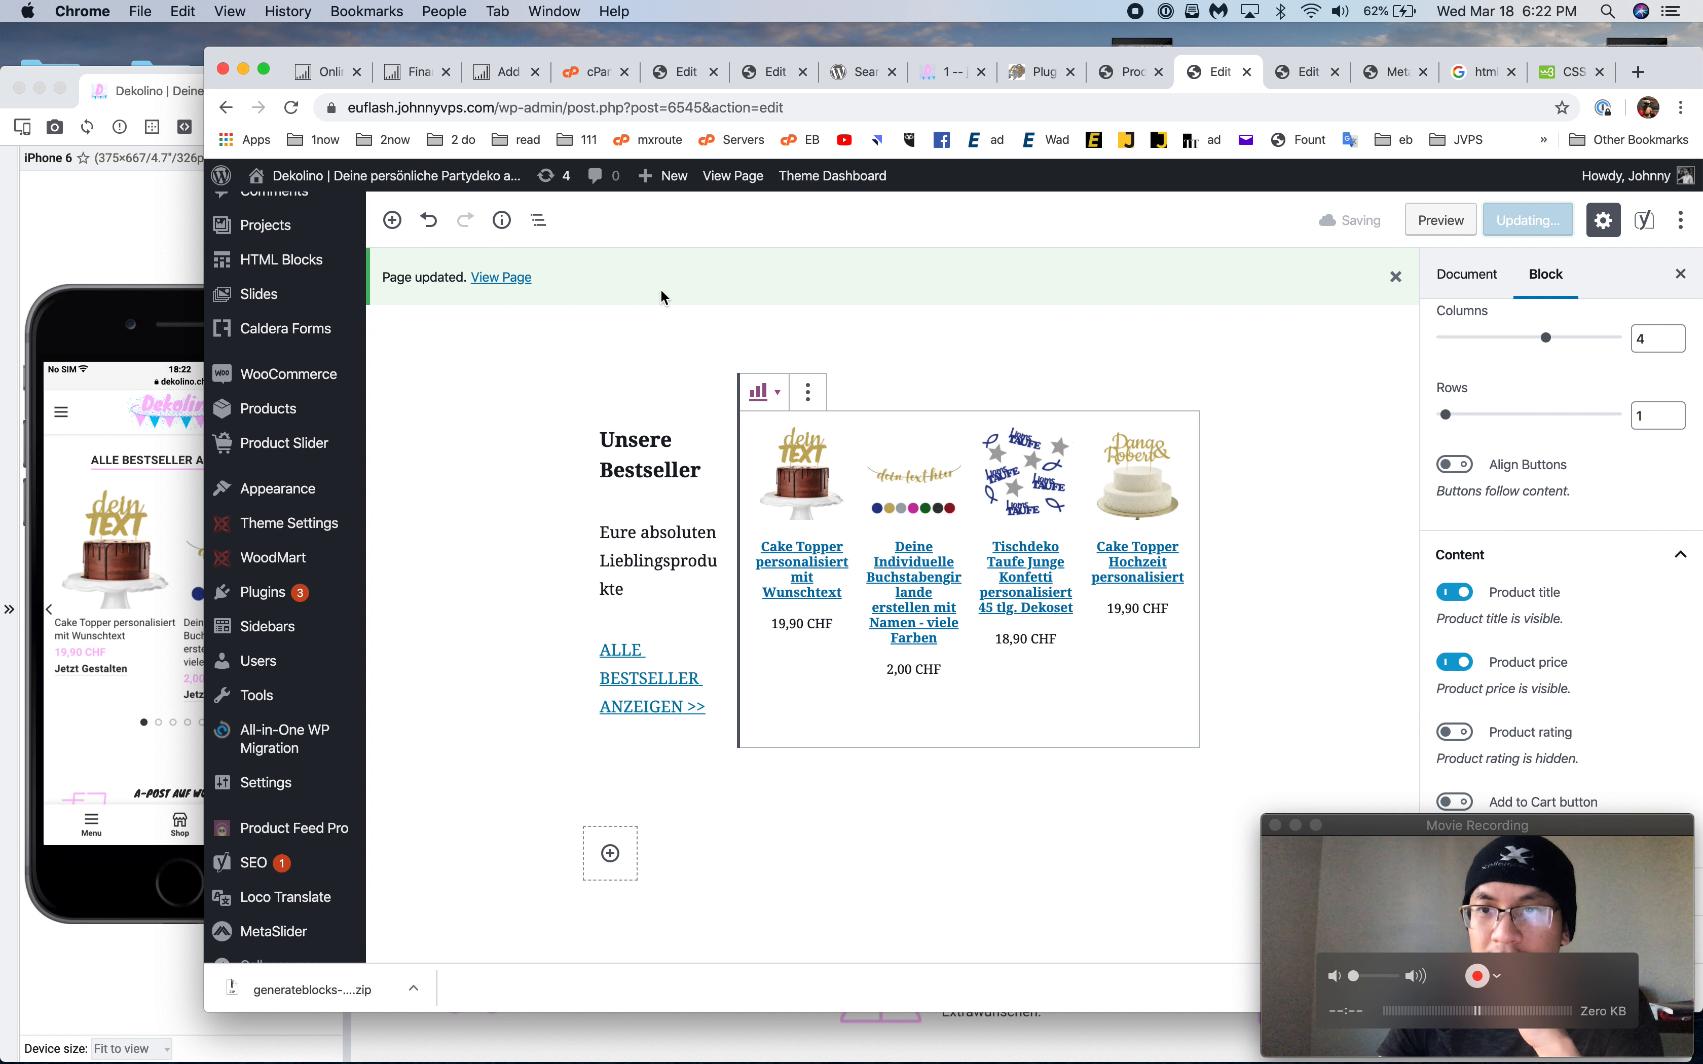
# Switch to Blisk and compare the layout of the "Unsere Bestseller" section on the live and test homepages
pyautogui.click(89, 245)
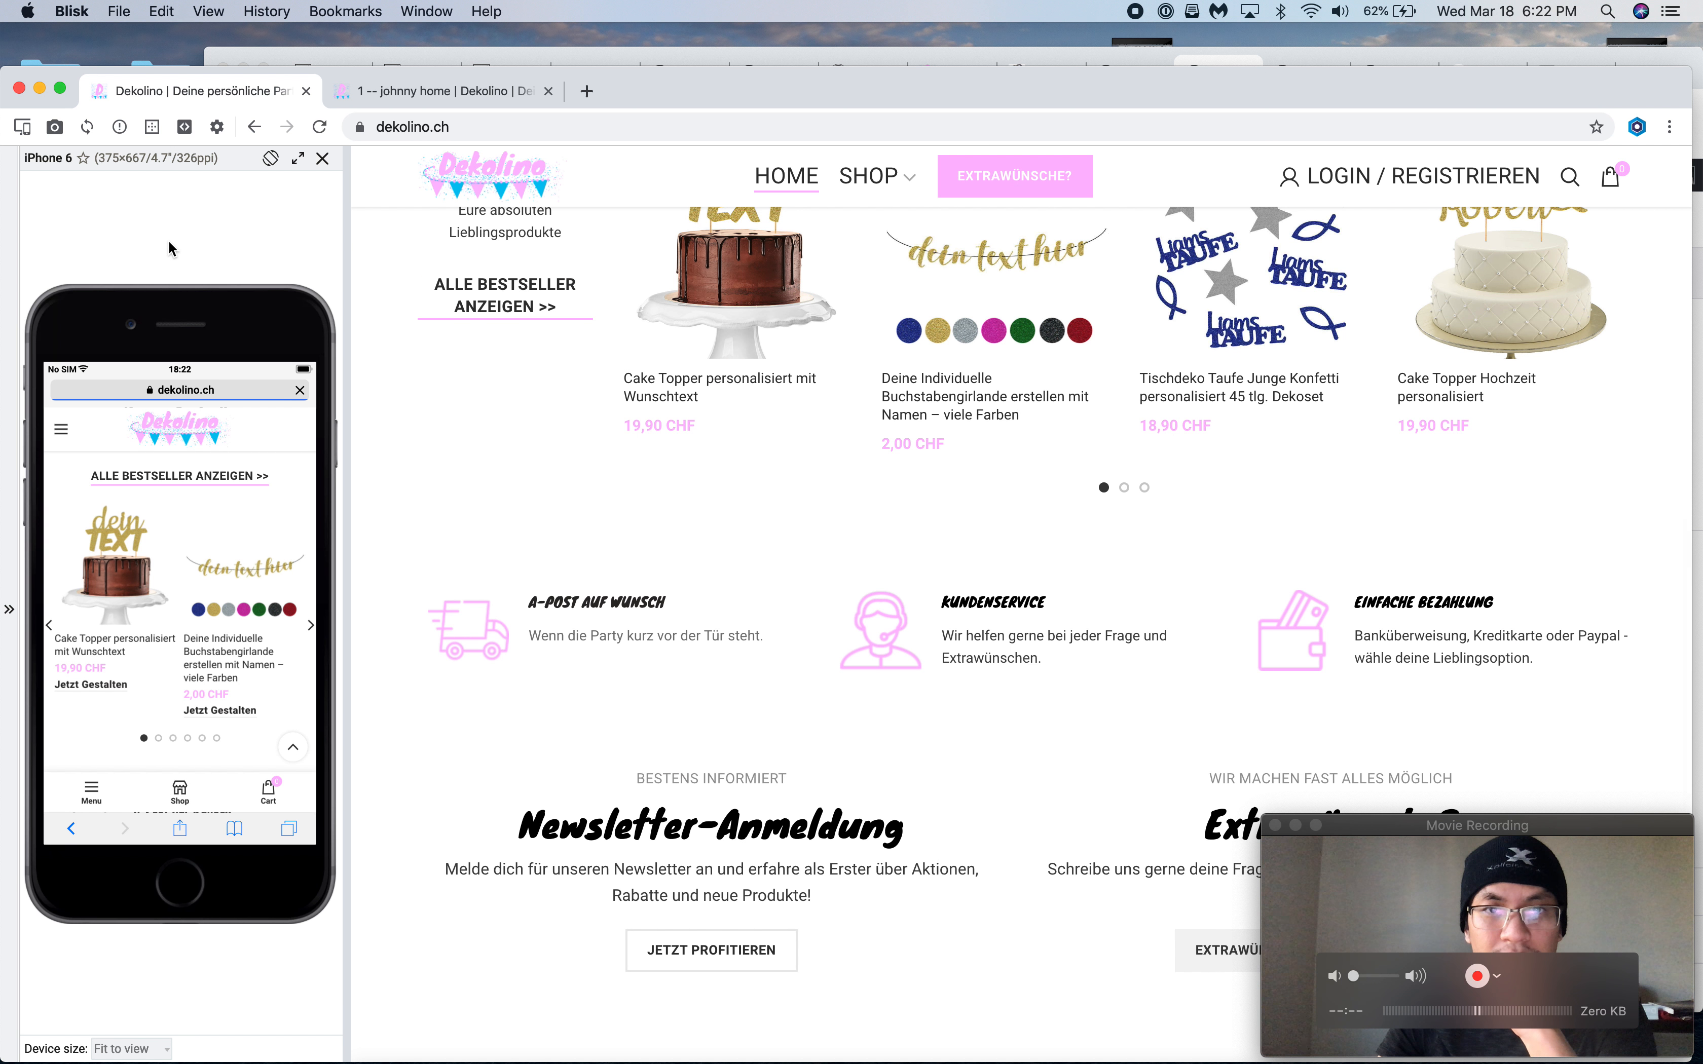
pyautogui.scroll(3, 636, 437)
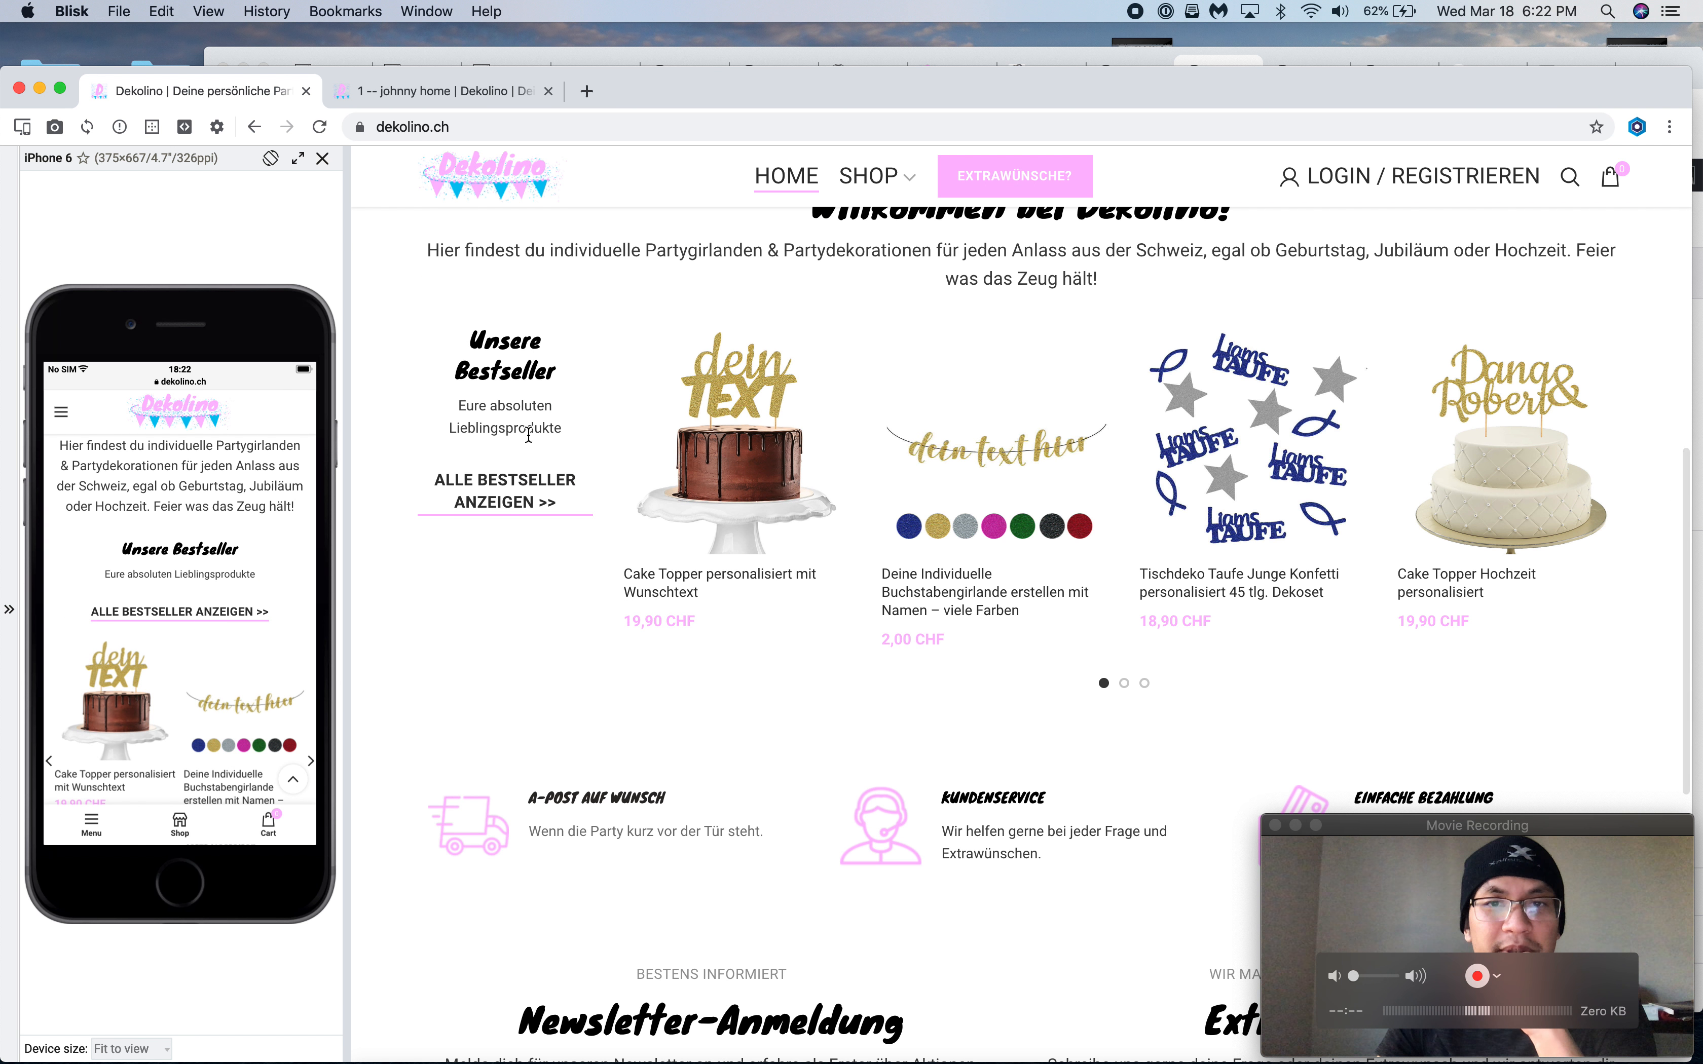
pyautogui.click(423, 96)
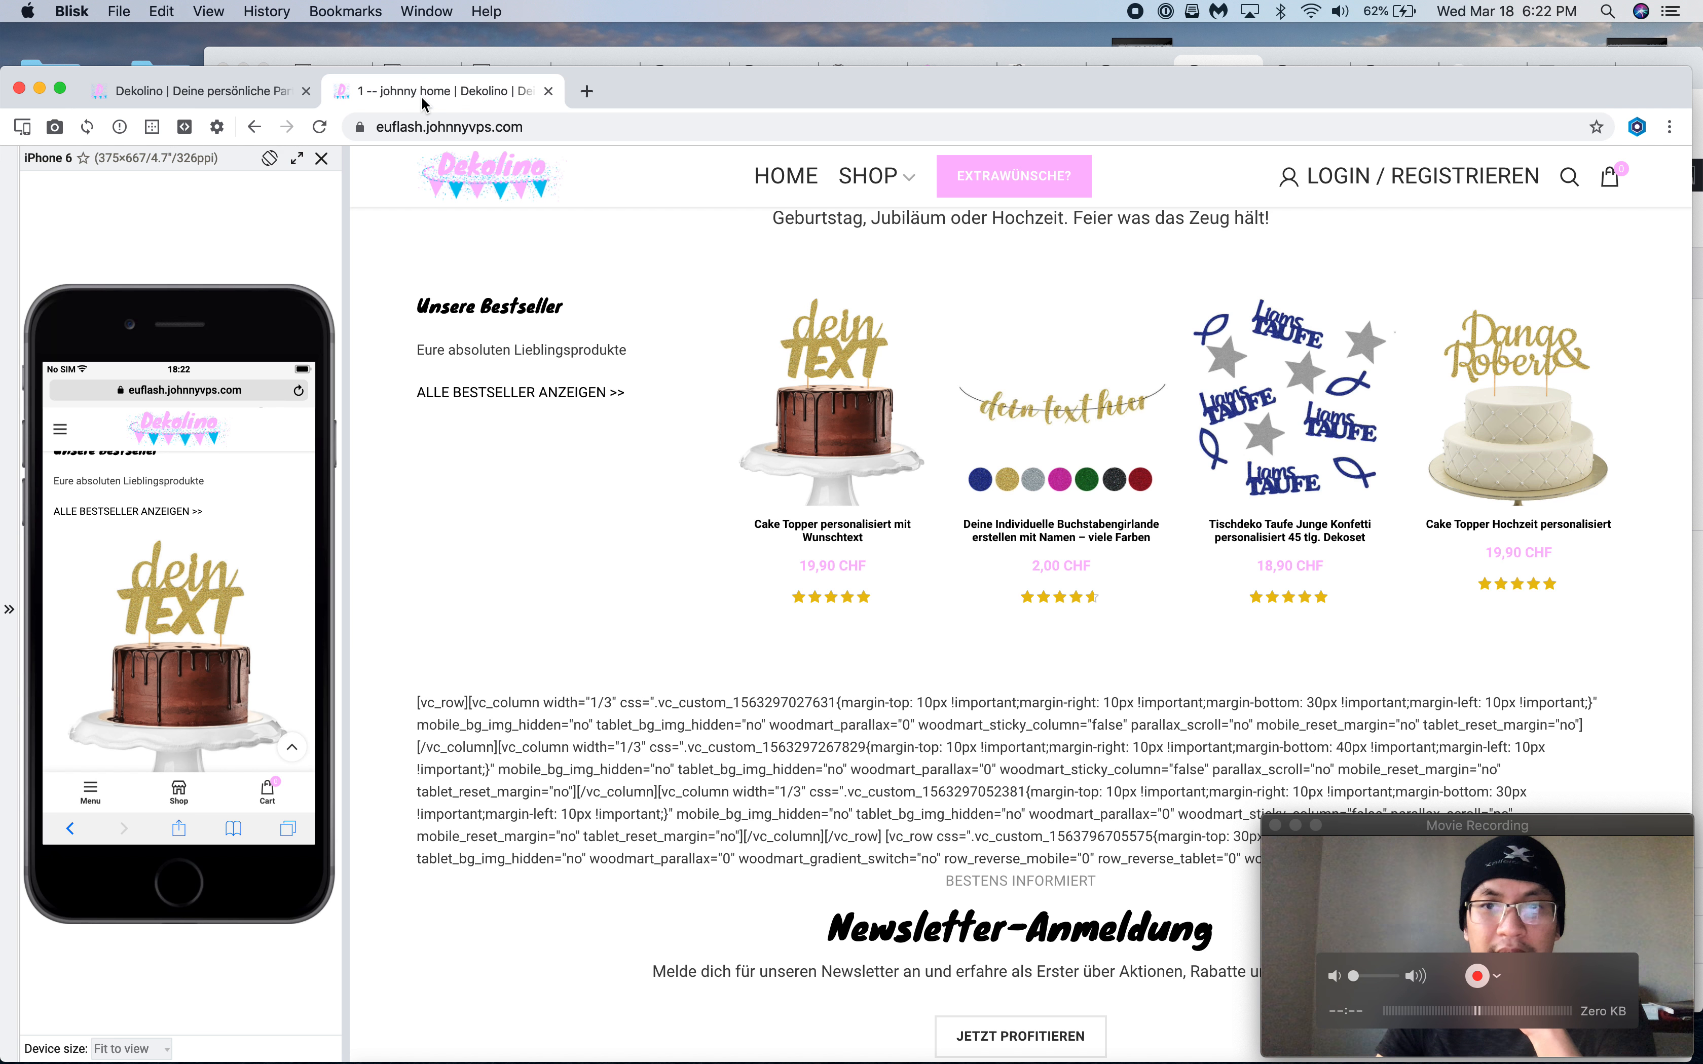
pyautogui.scroll(2, 514, 415)
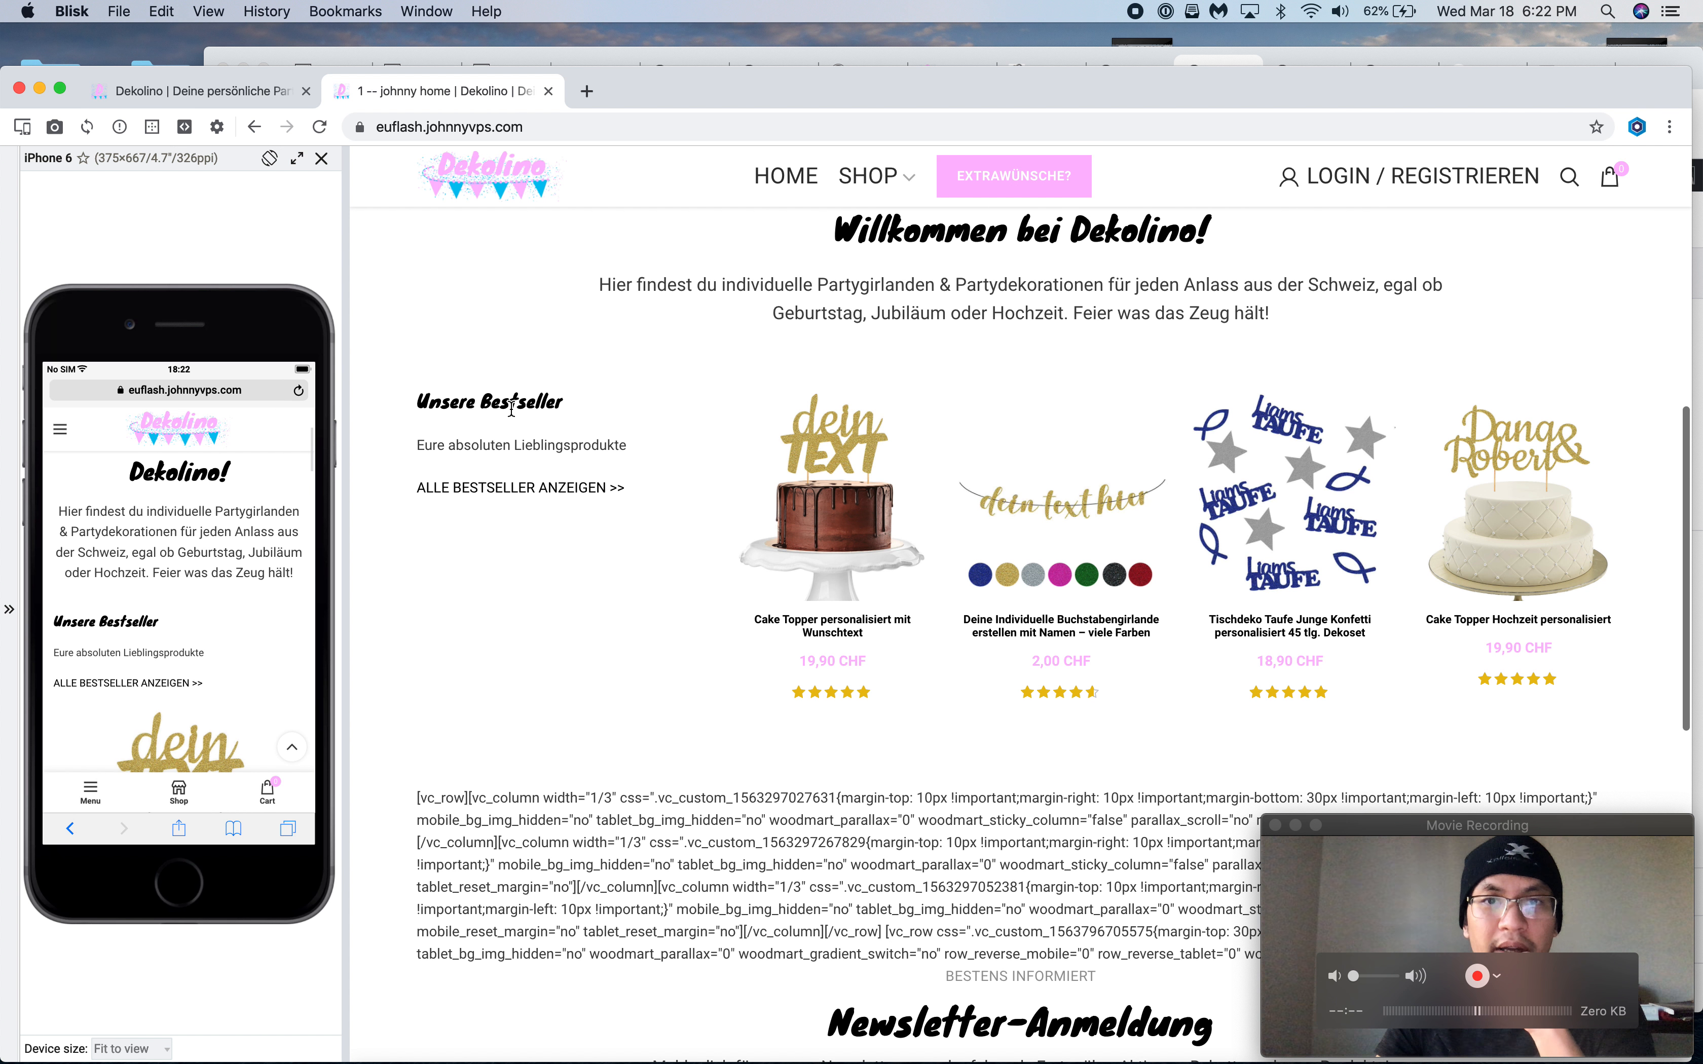
pyautogui.click(255, 96)
pyautogui.click(468, 98)
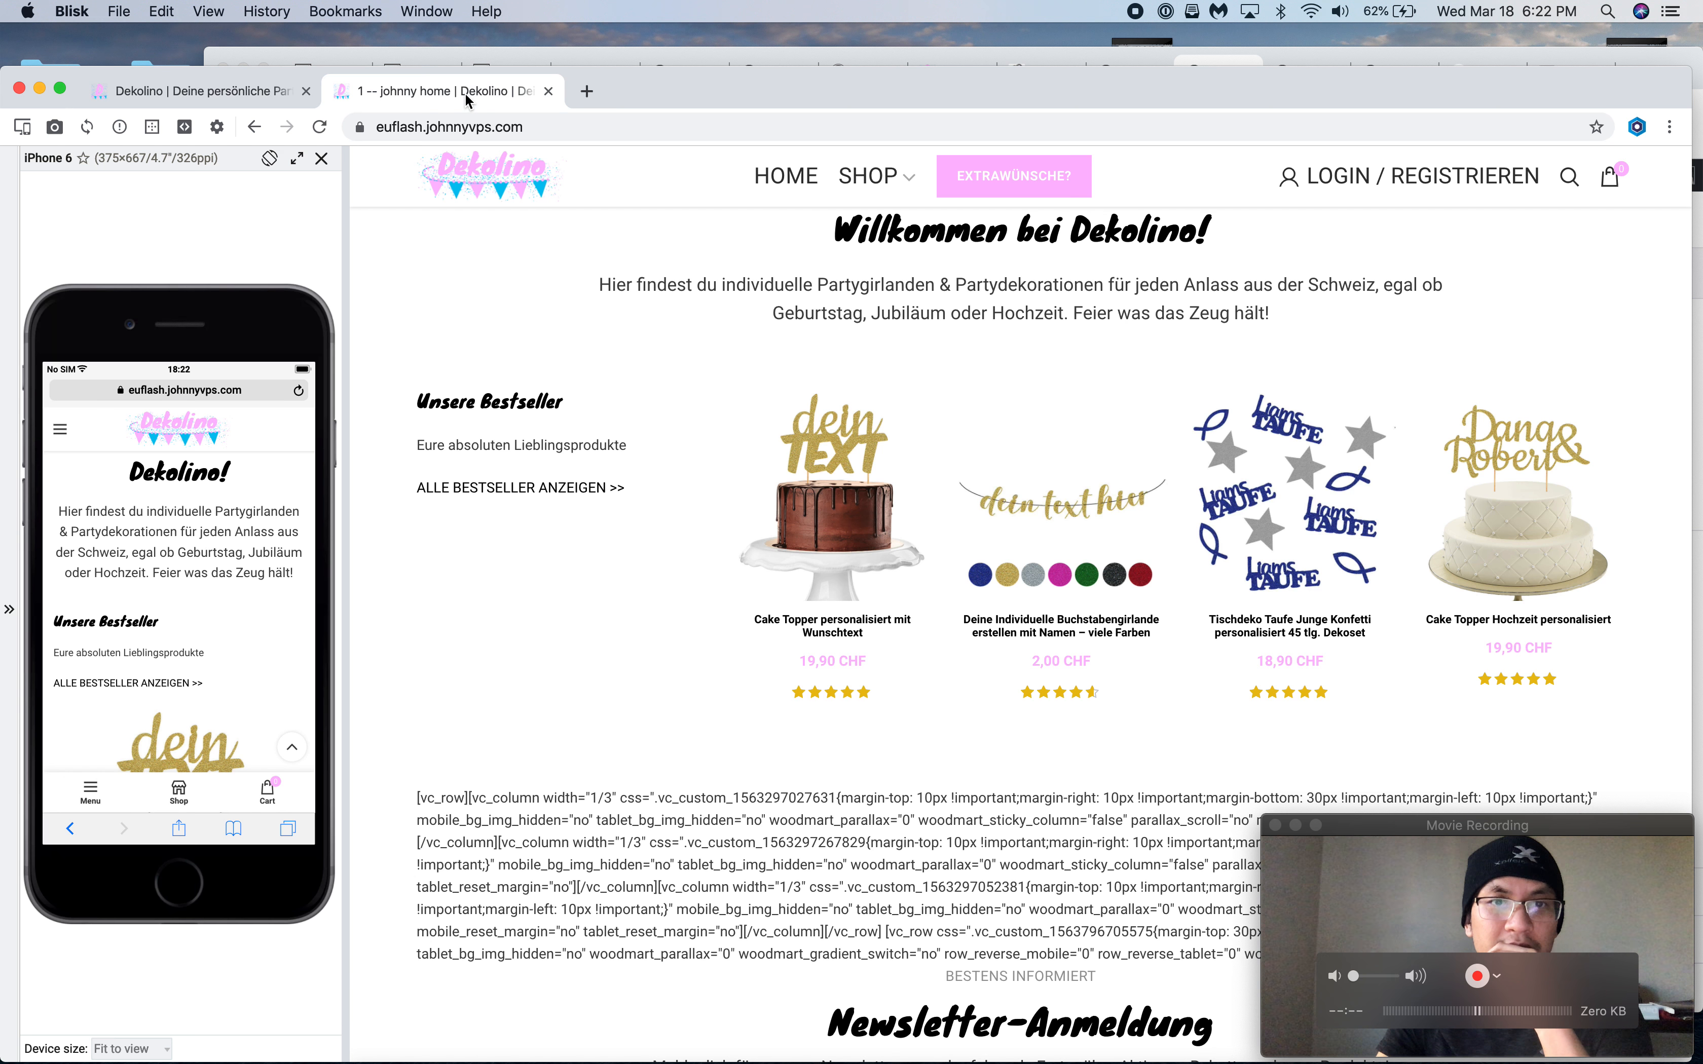
# Check the "Unsere Bestseller" heading's settings in the page editor, and examine the "ALLE BESTSELLER ANZEIGEN >>" link on the test homepage in Blisk
pyautogui.click(1237, 62)
pyautogui.click(654, 458)
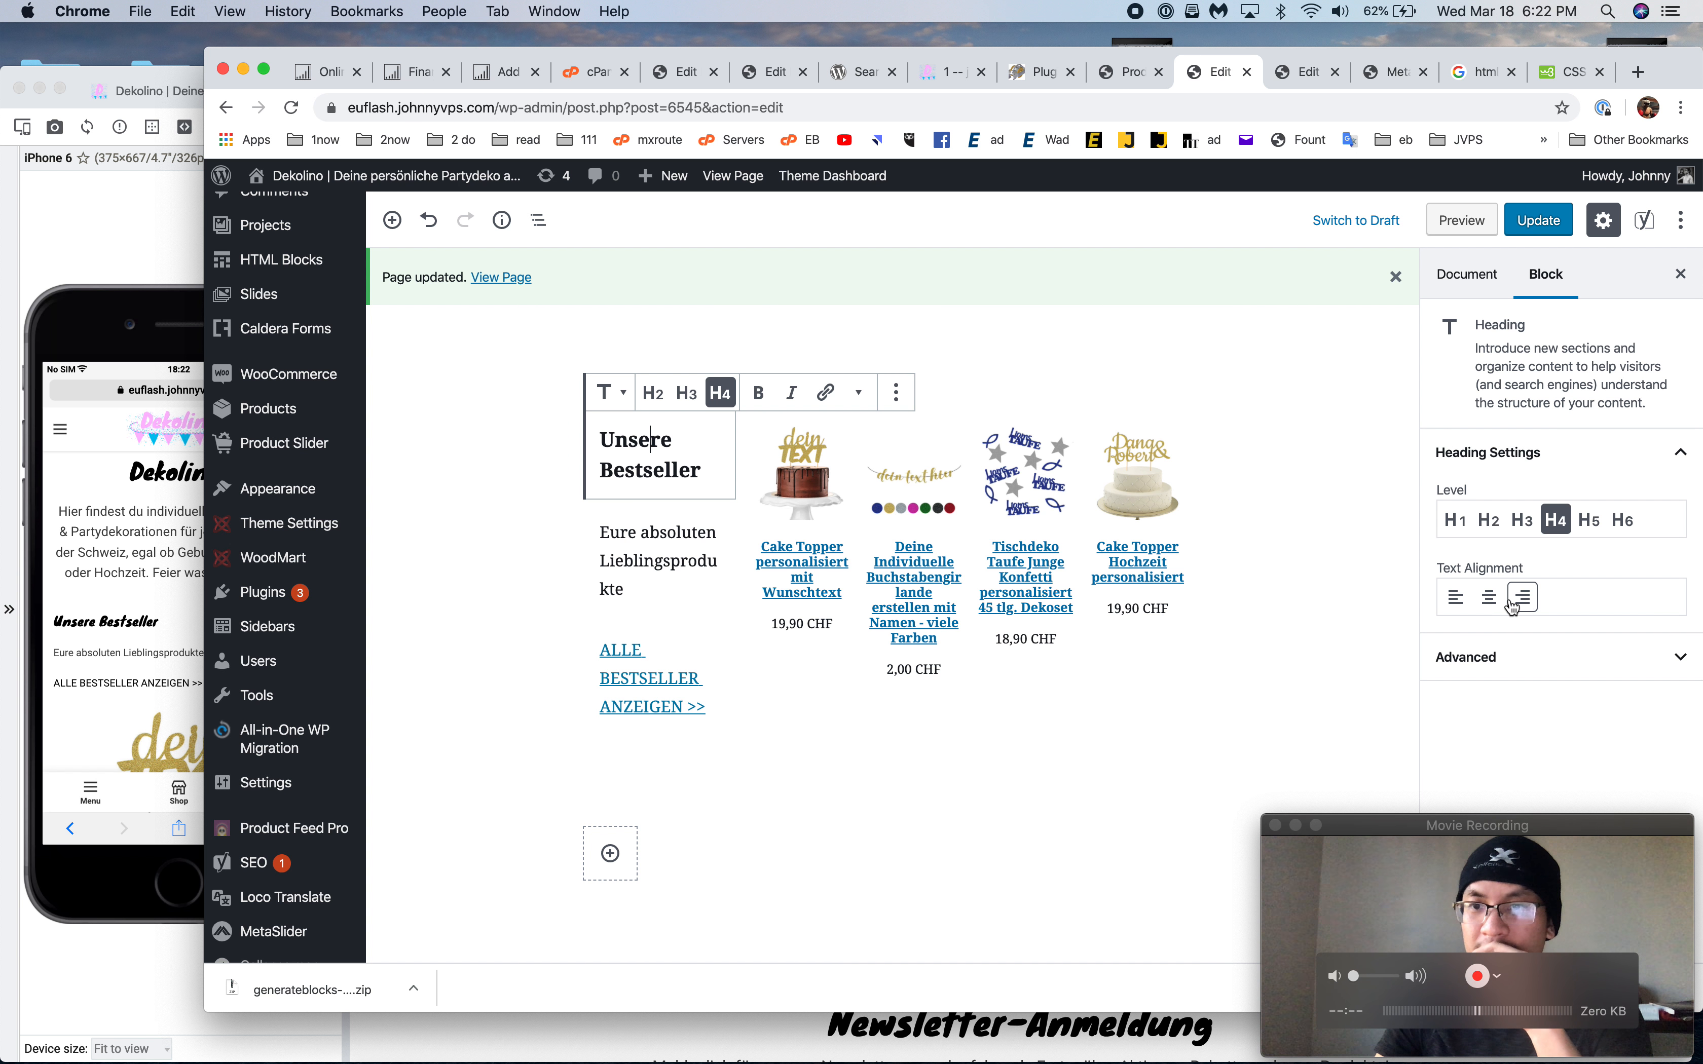
pyautogui.click(169, 93)
pyautogui.click(256, 92)
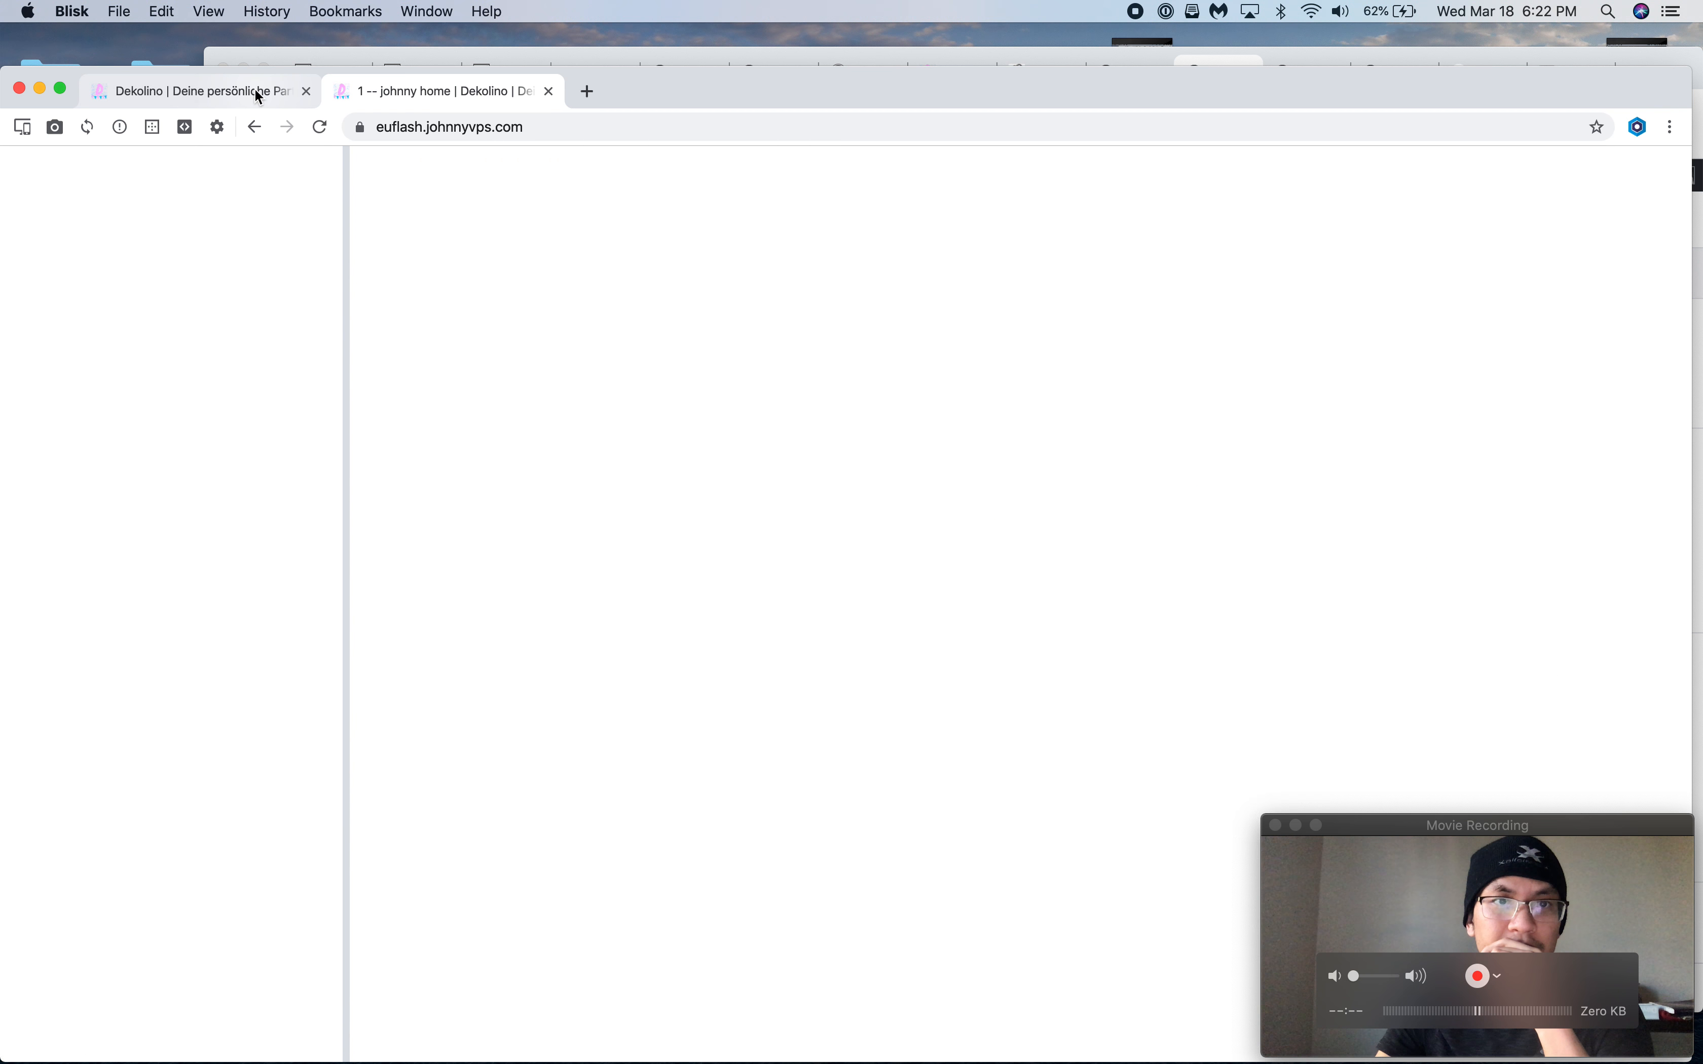
pyautogui.click(431, 95)
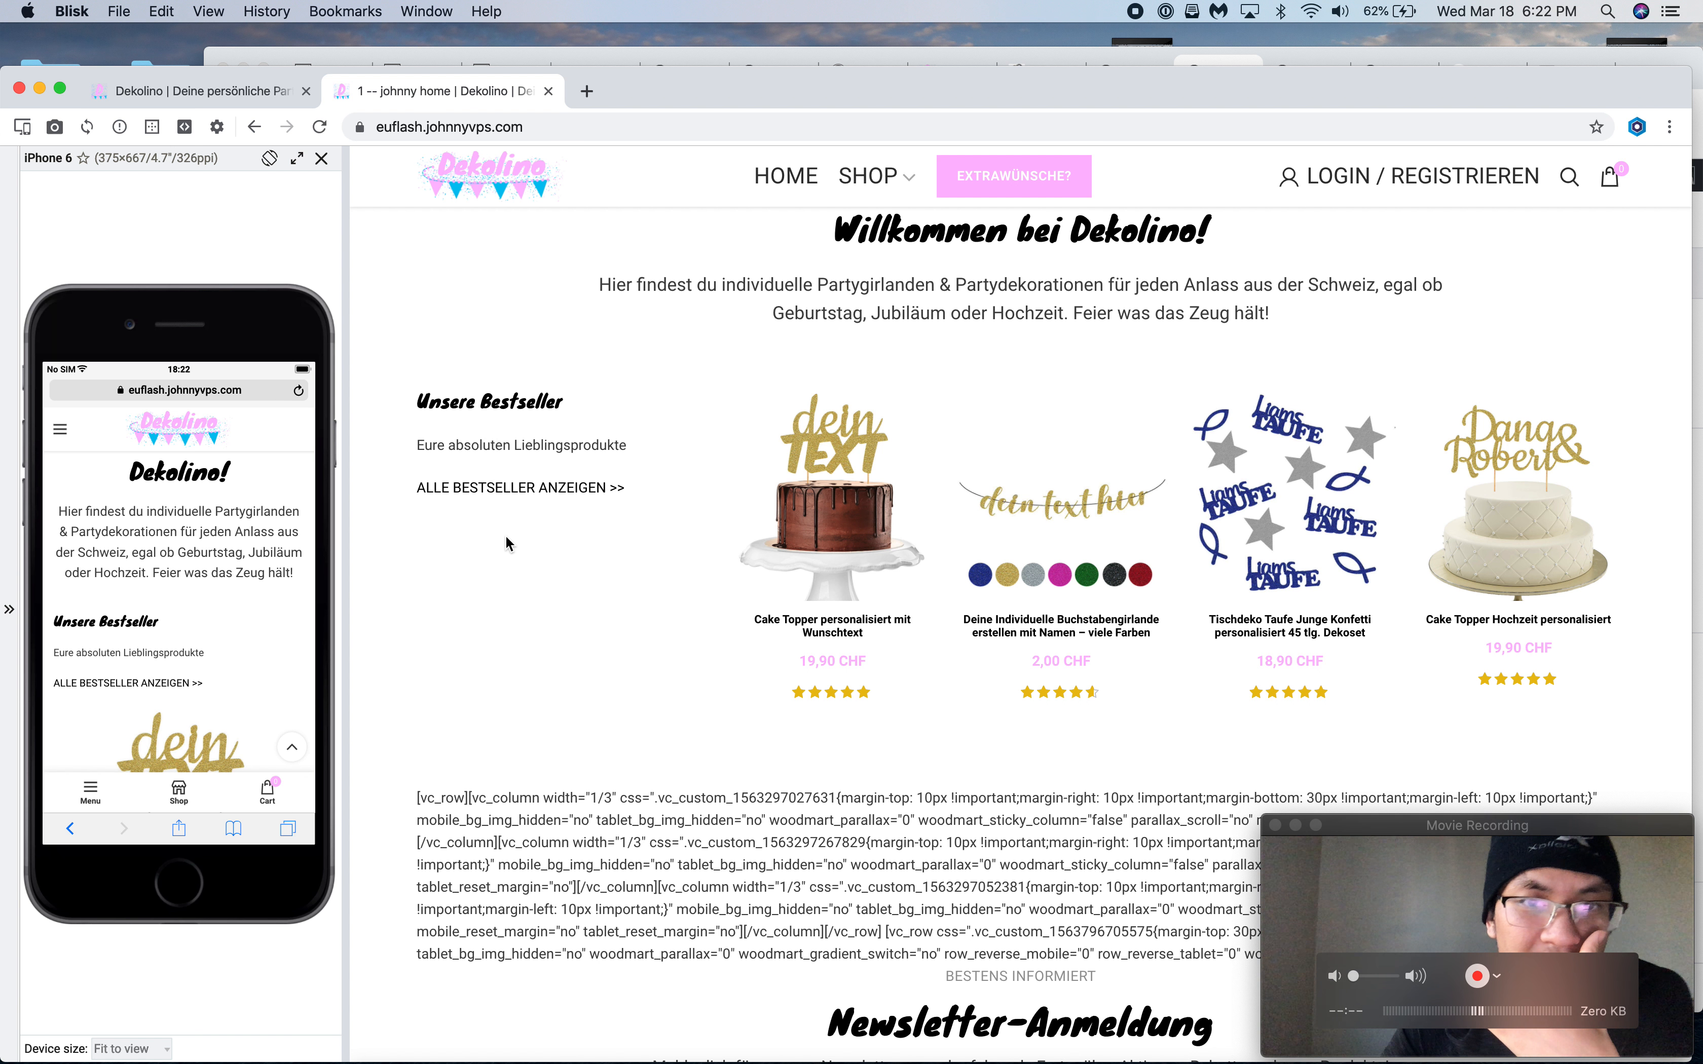
pyautogui.rightClick(516, 491)
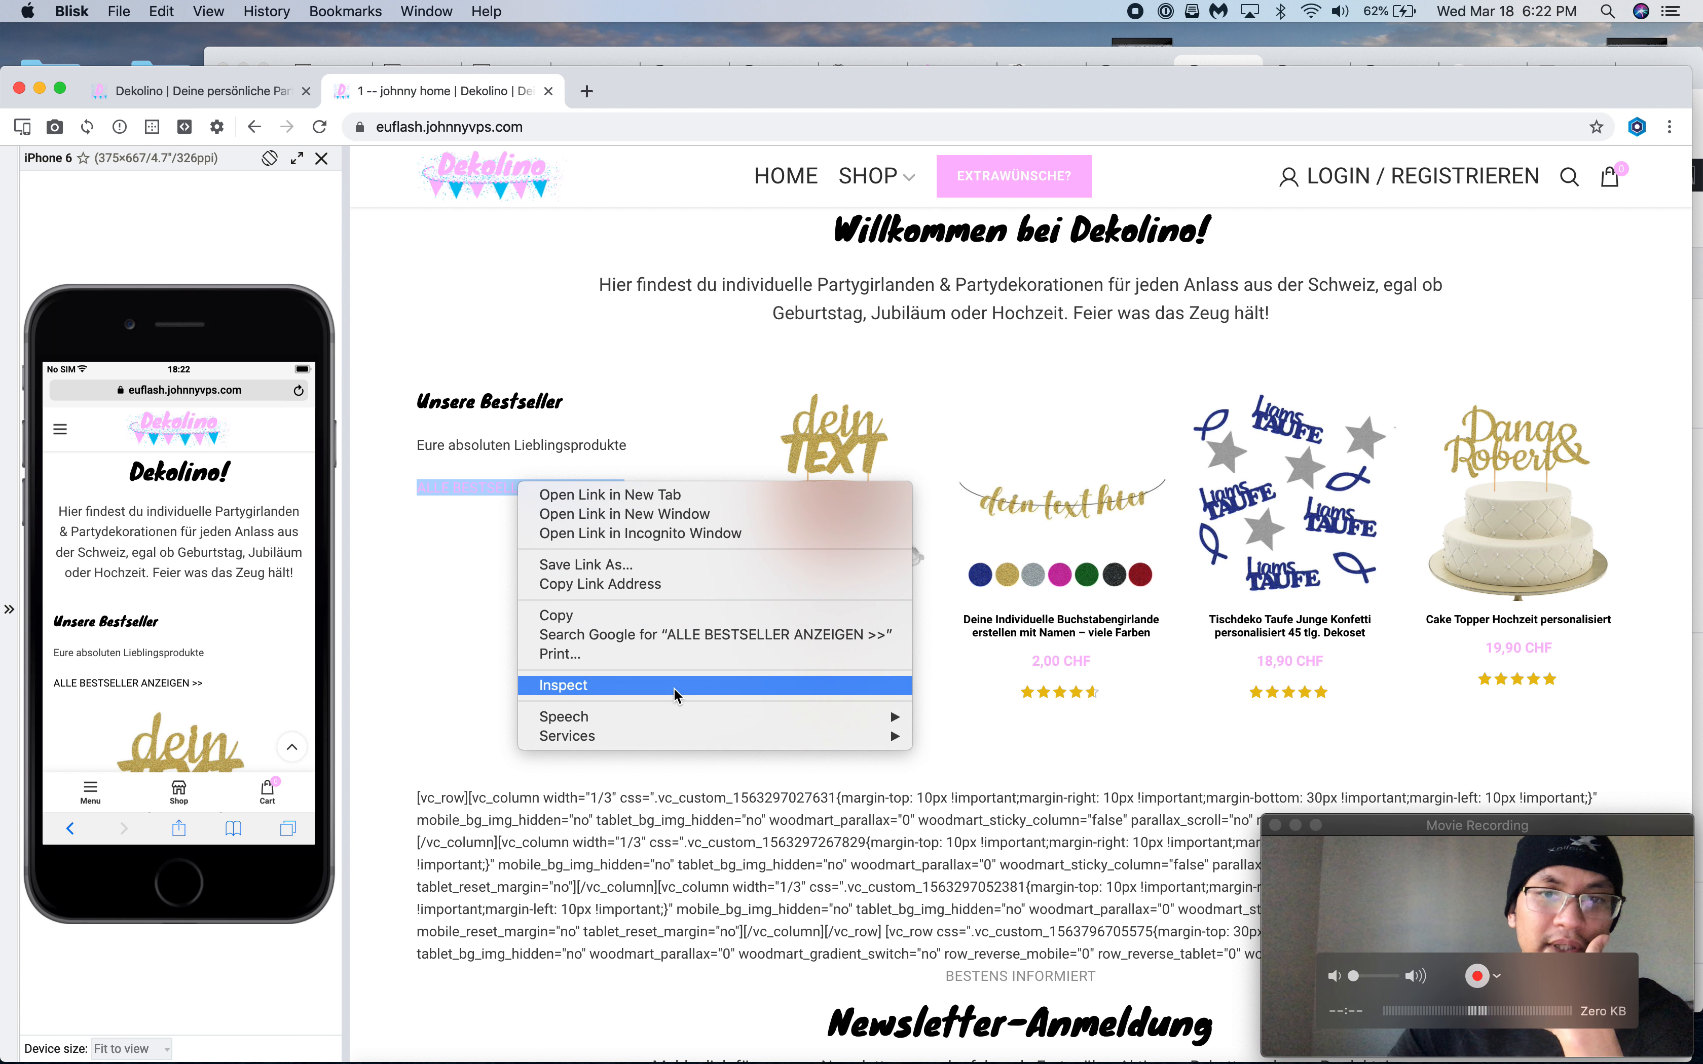
# Switch to Chrome, list all sliders of the Product Slider plugin and select the BEST SELLER slider's shortcode for copying
pyautogui.click(1129, 72)
pyautogui.scroll(-15, 1115, 488)
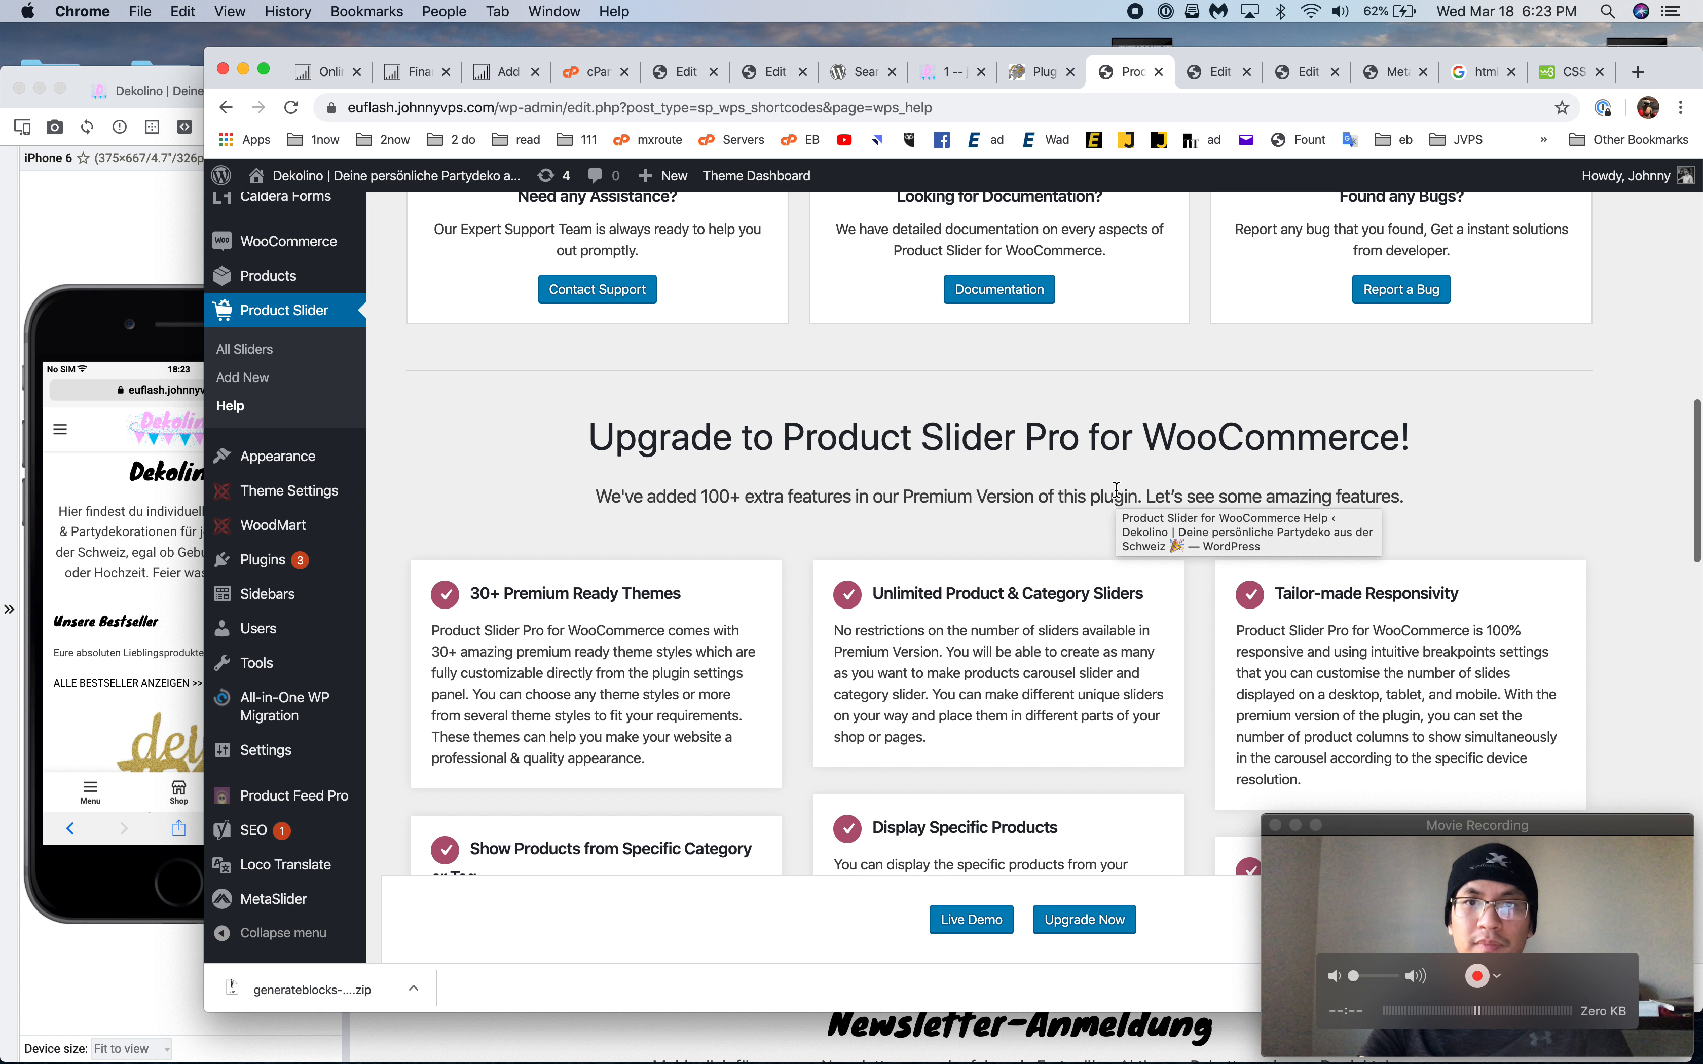
pyautogui.scroll(10, 1114, 489)
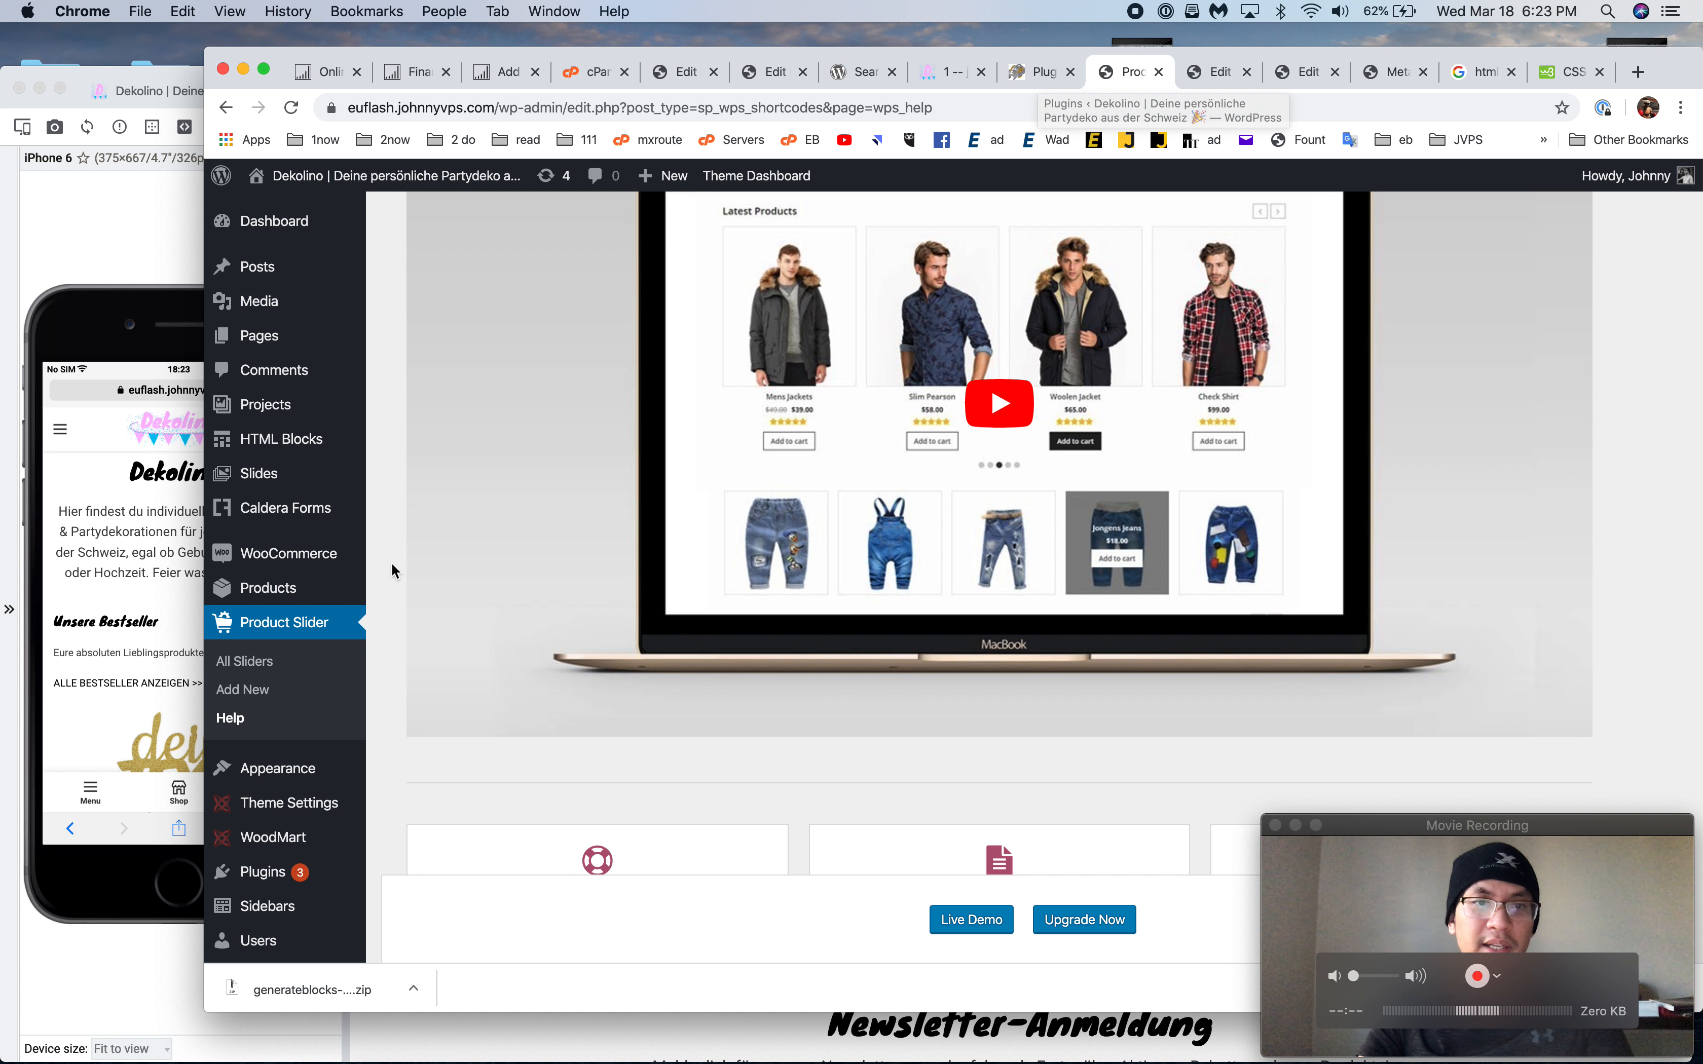
pyautogui.click(266, 665)
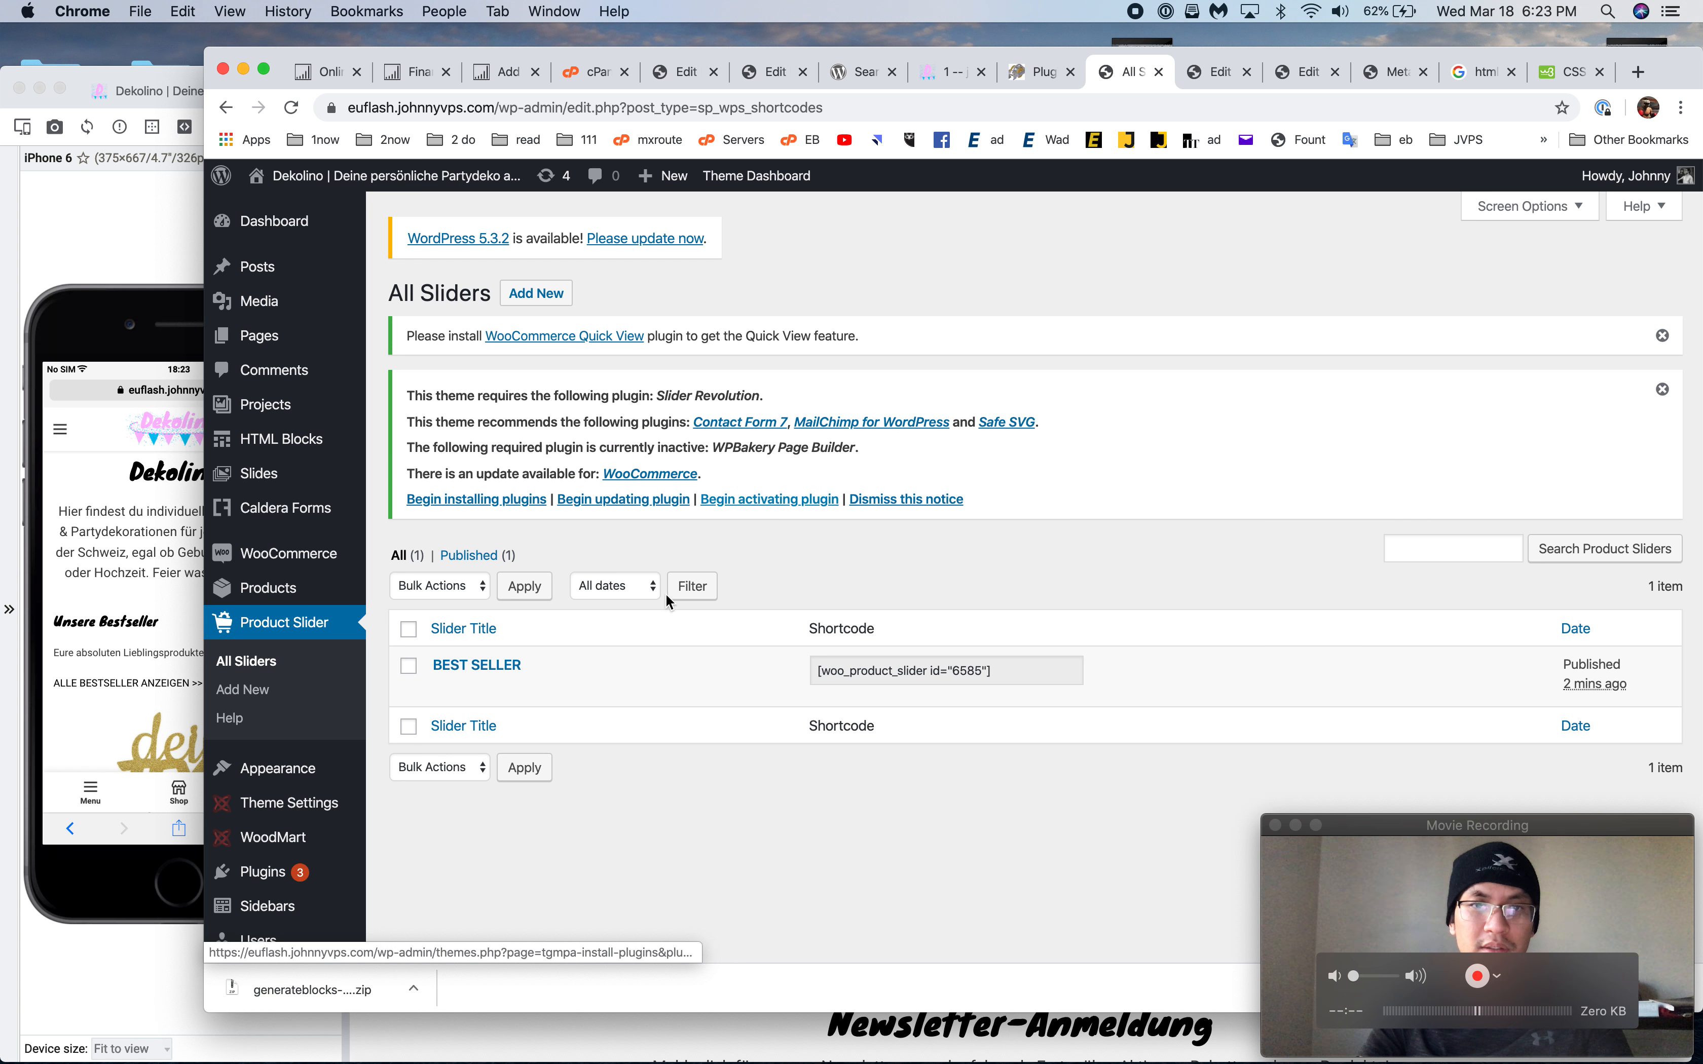
pyautogui.click(1016, 675)
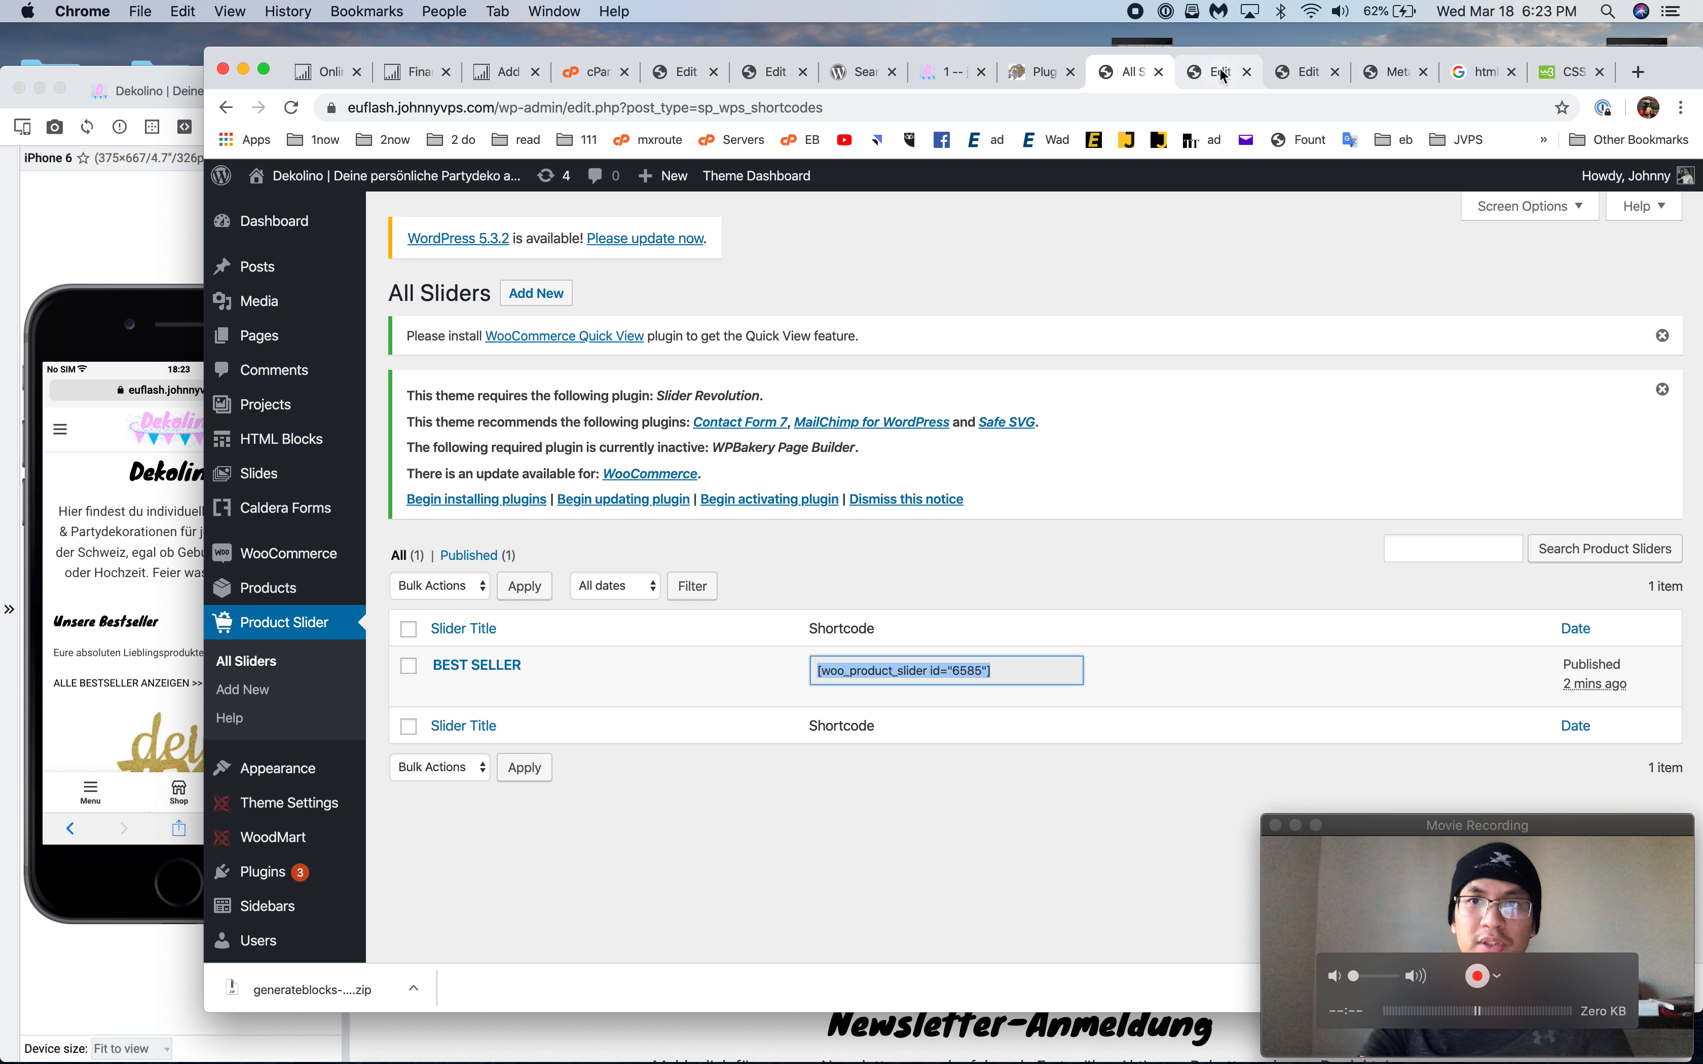
# Return to the page editor and remove the Best Selling Products block beside the "Unsere Bestseller" text
pyautogui.hotkey('ctrl', 'Tab')
pyautogui.click(898, 392)
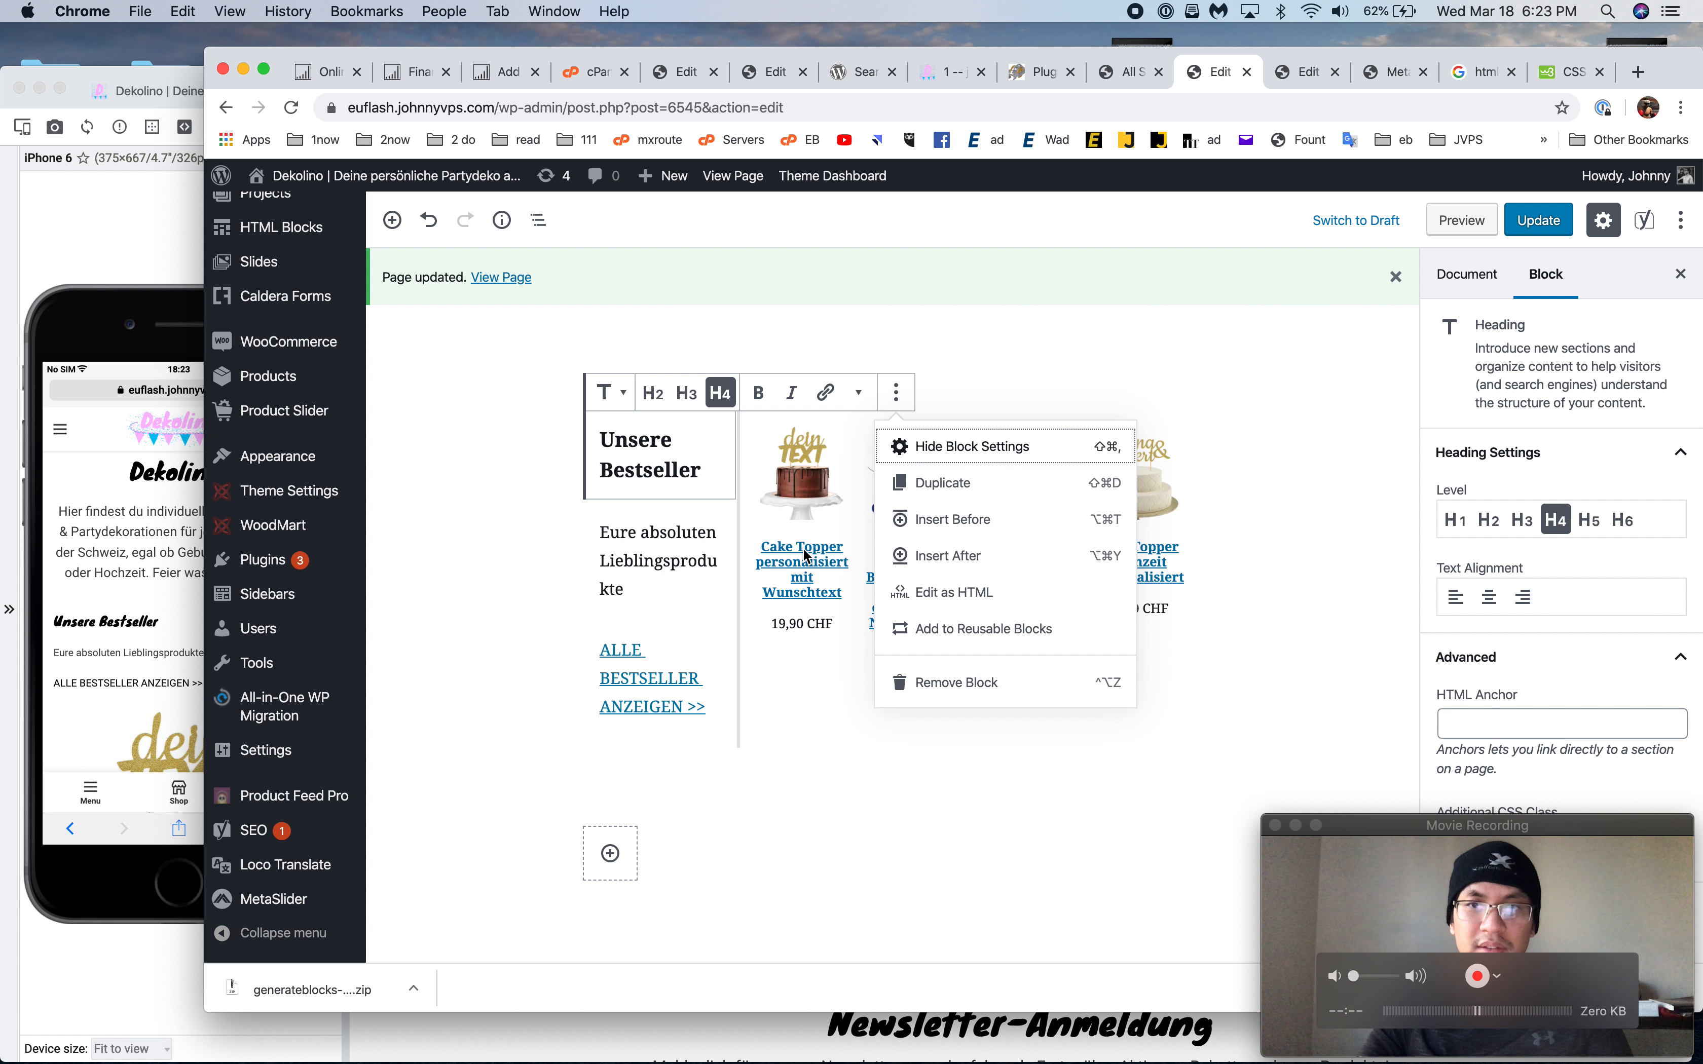
pyautogui.click(857, 559)
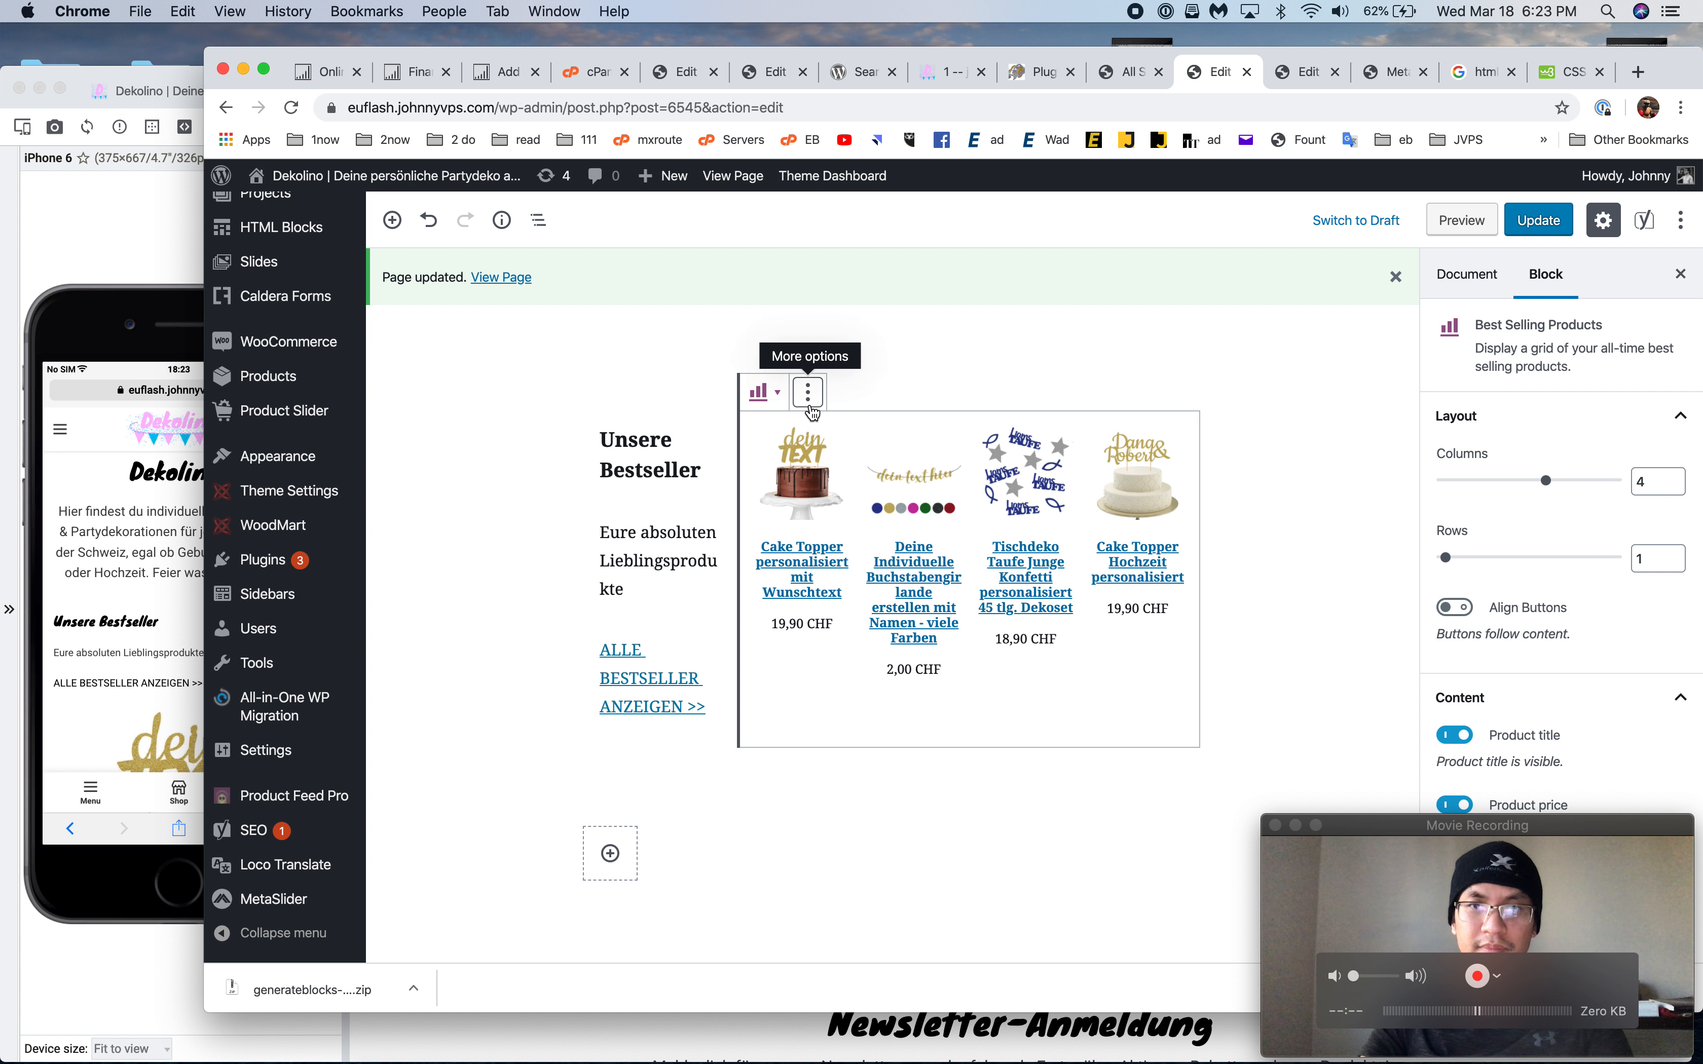
pyautogui.click(808, 392)
pyautogui.click(852, 644)
# Search the blocks for "woo" and fill the emptied container with a Shortcode block containing [woo_product_slider id="6585"]
pyautogui.click(854, 489)
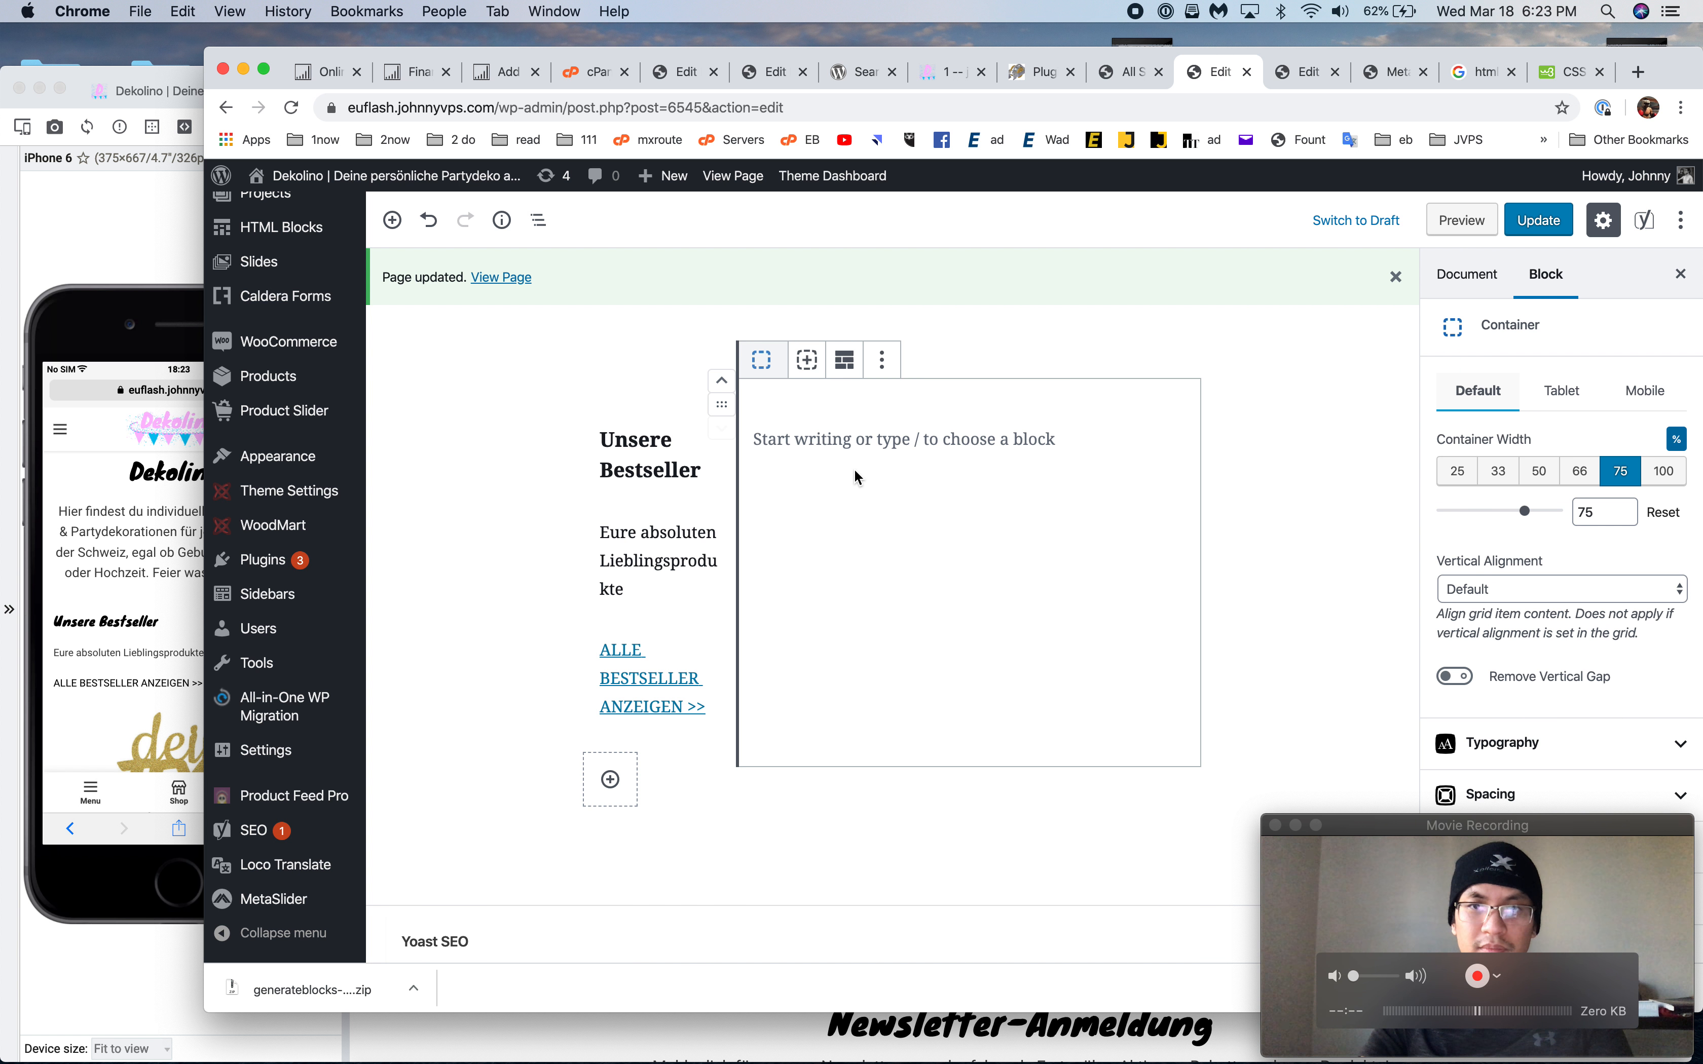
pyautogui.click(858, 478)
pyautogui.click(1178, 439)
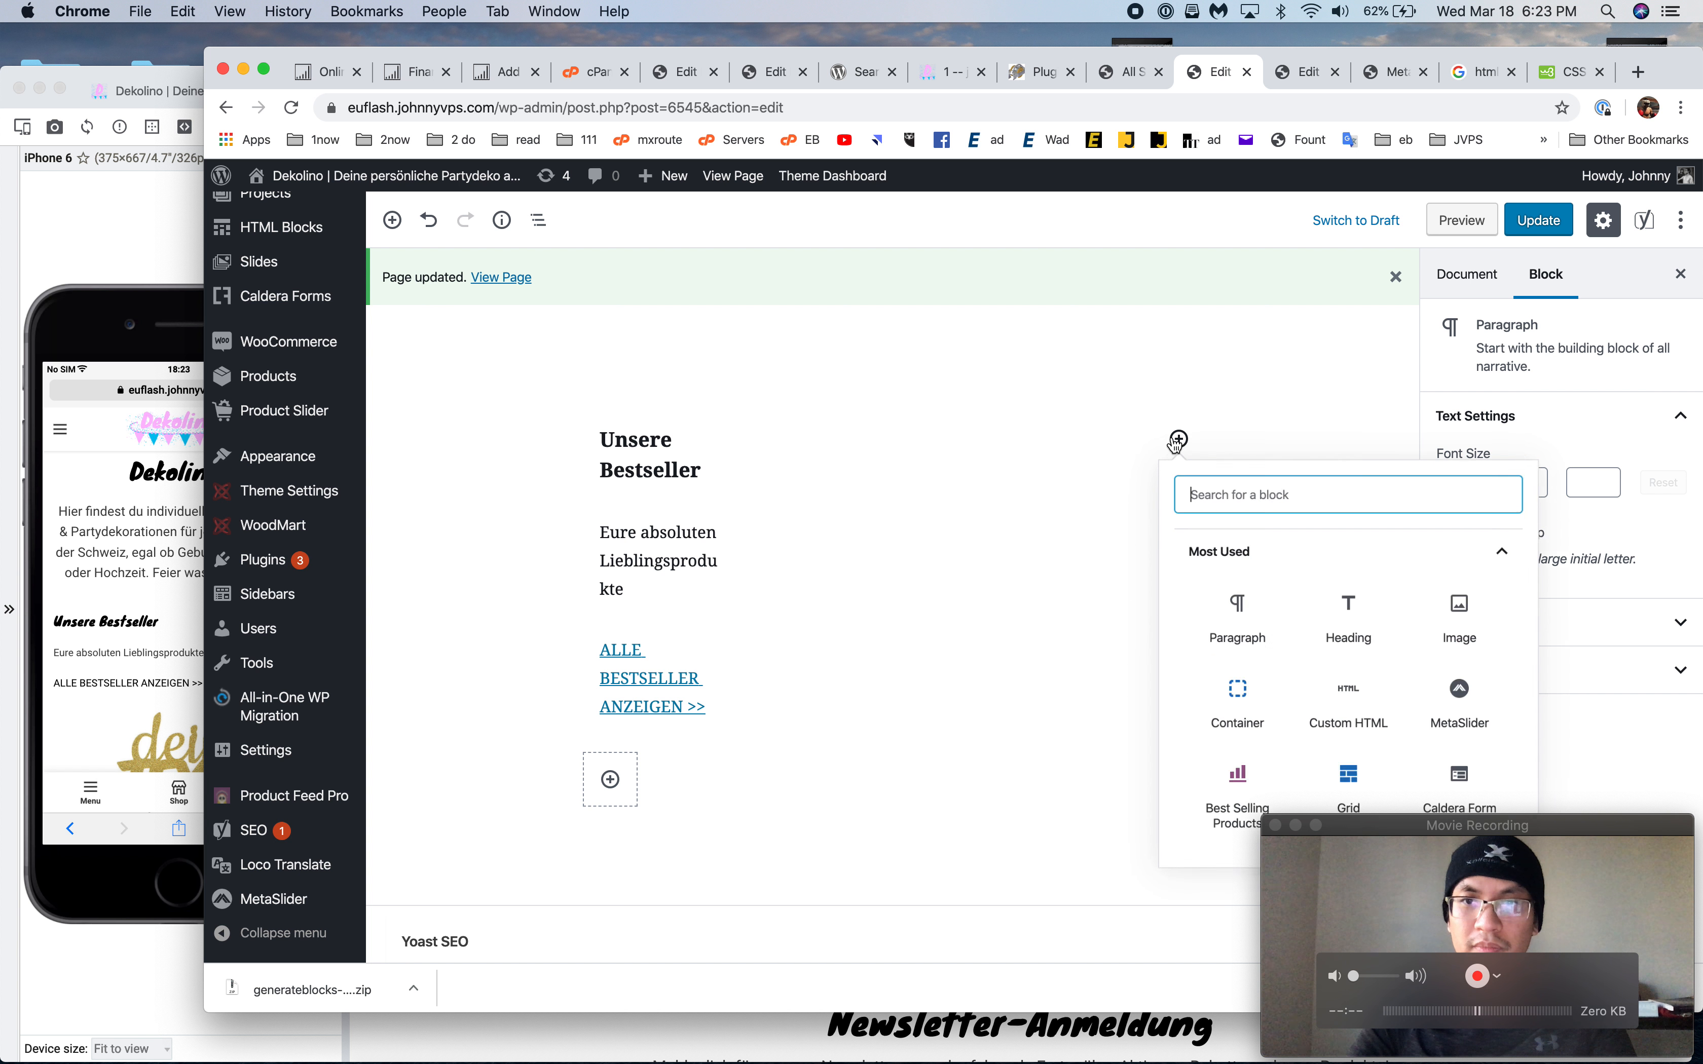
pyautogui.write('woo')
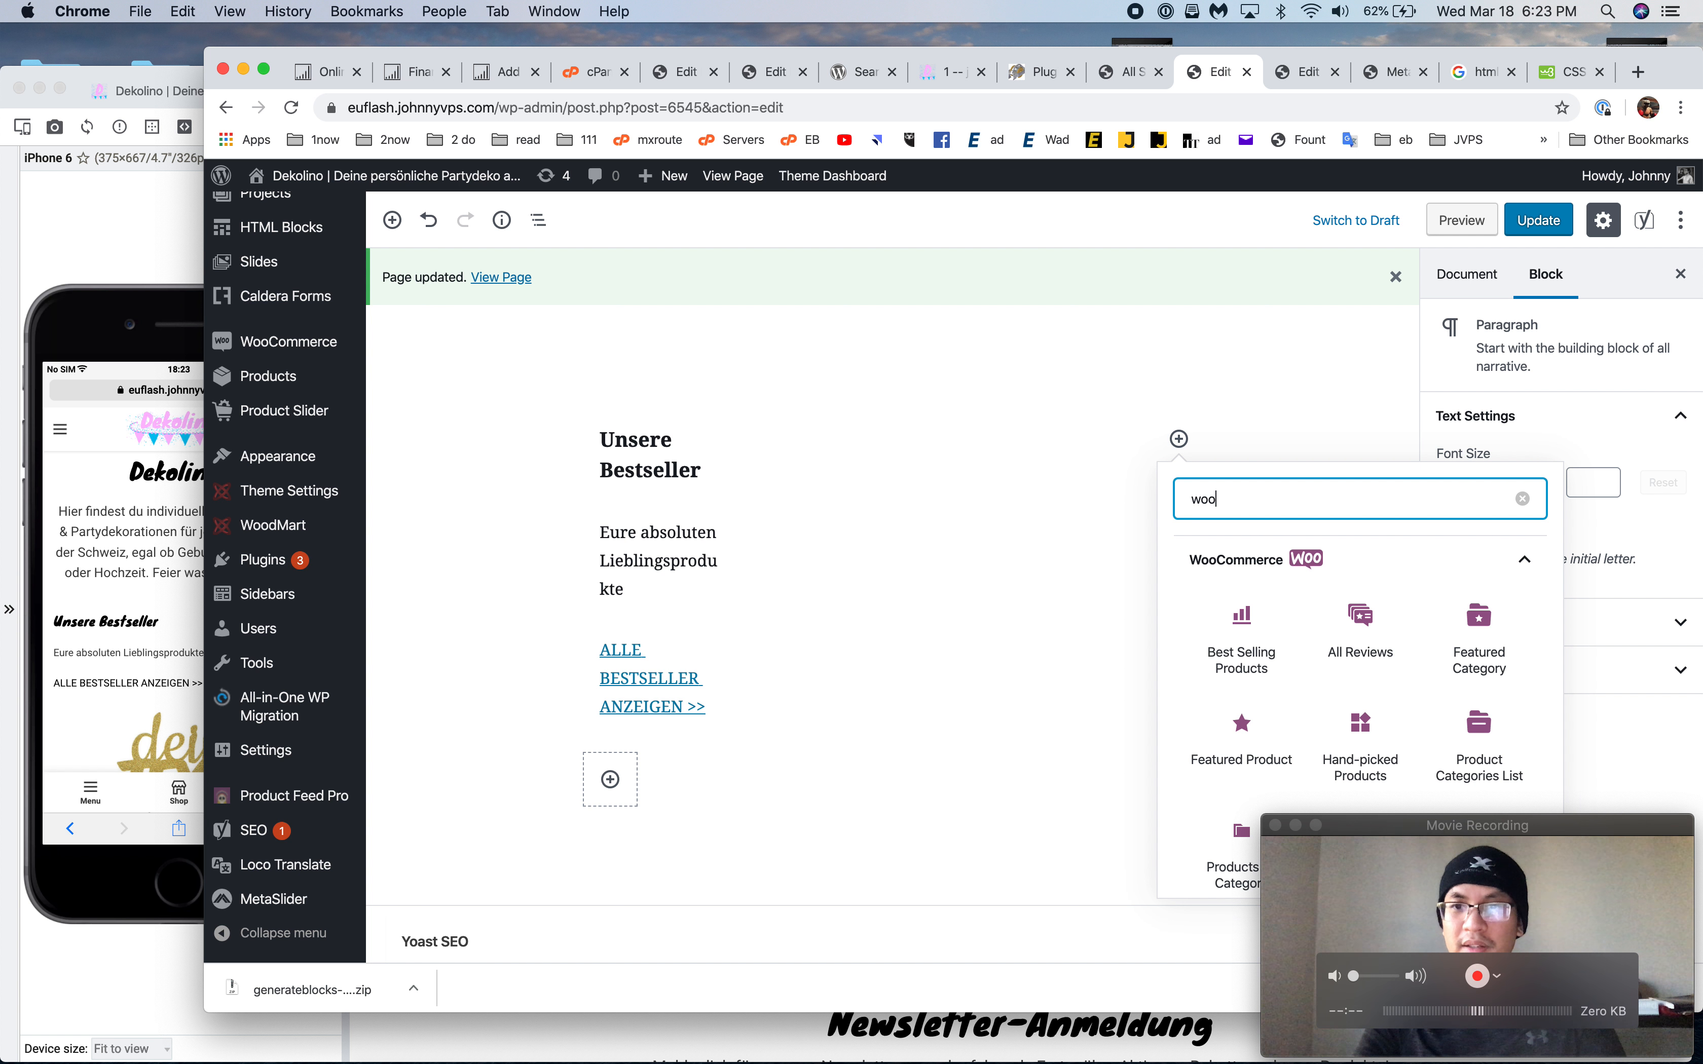
pyautogui.scroll(-5, 1361, 704)
pyautogui.scroll(-3, 1141, 795)
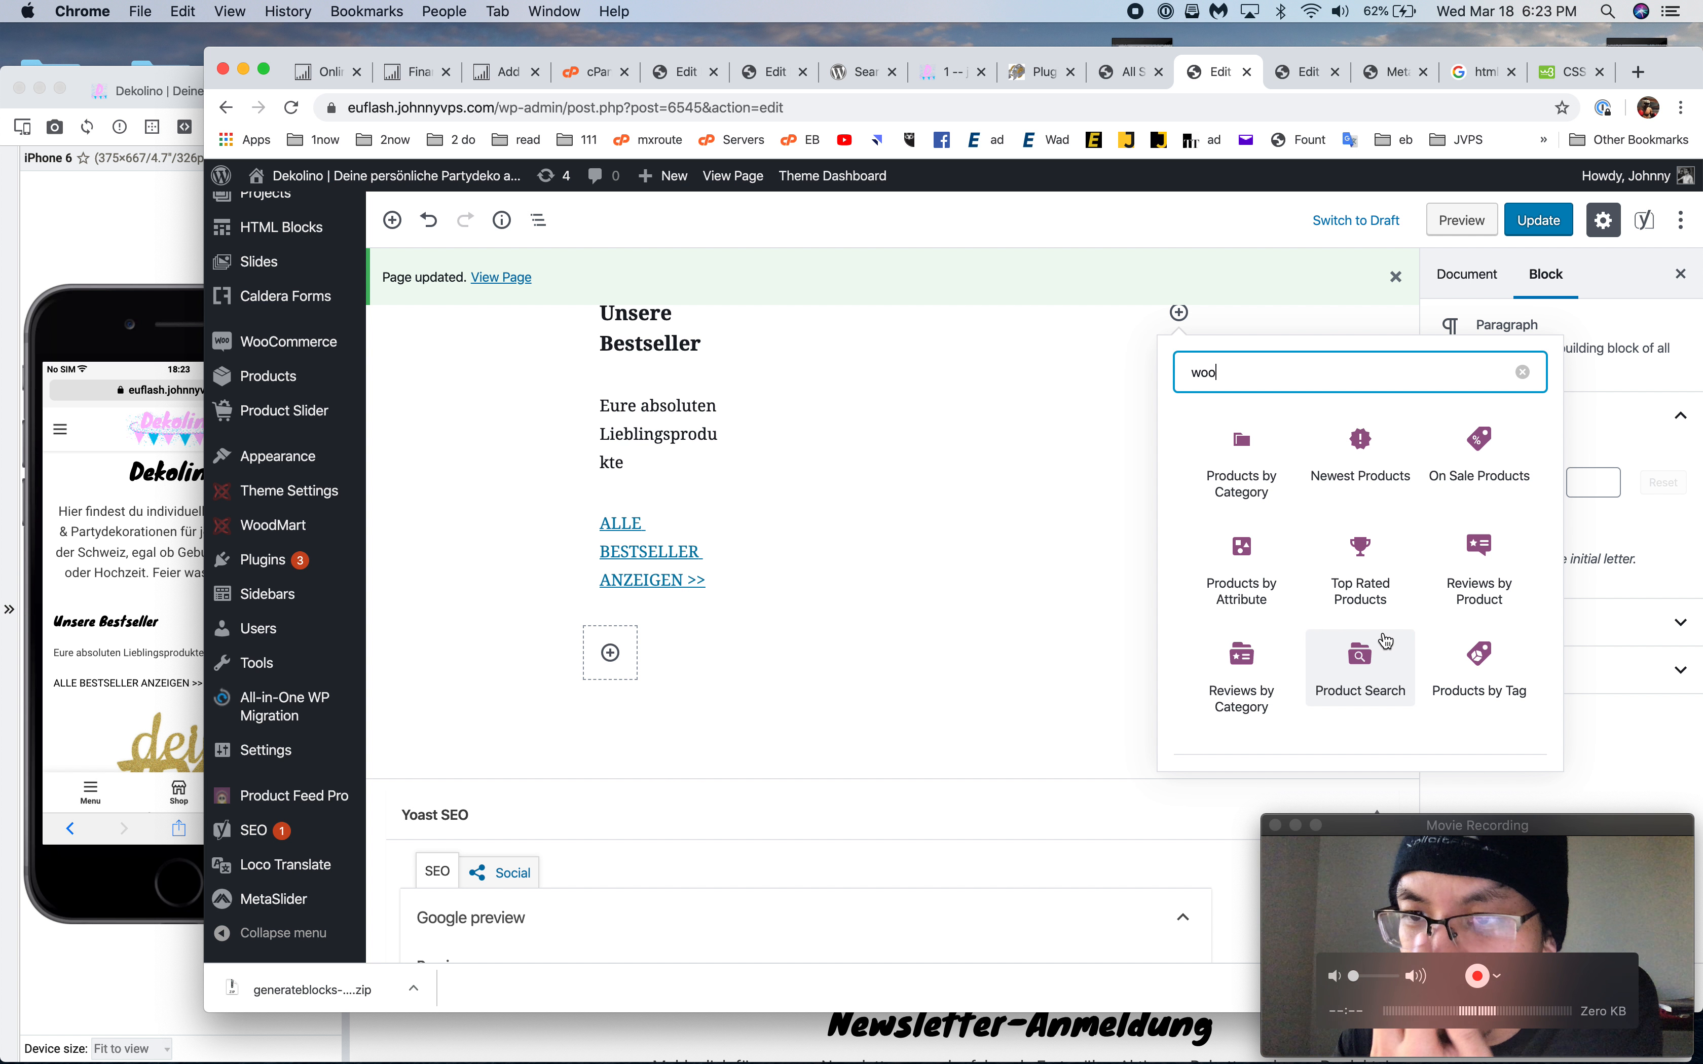
pyautogui.scroll(3, 1384, 641)
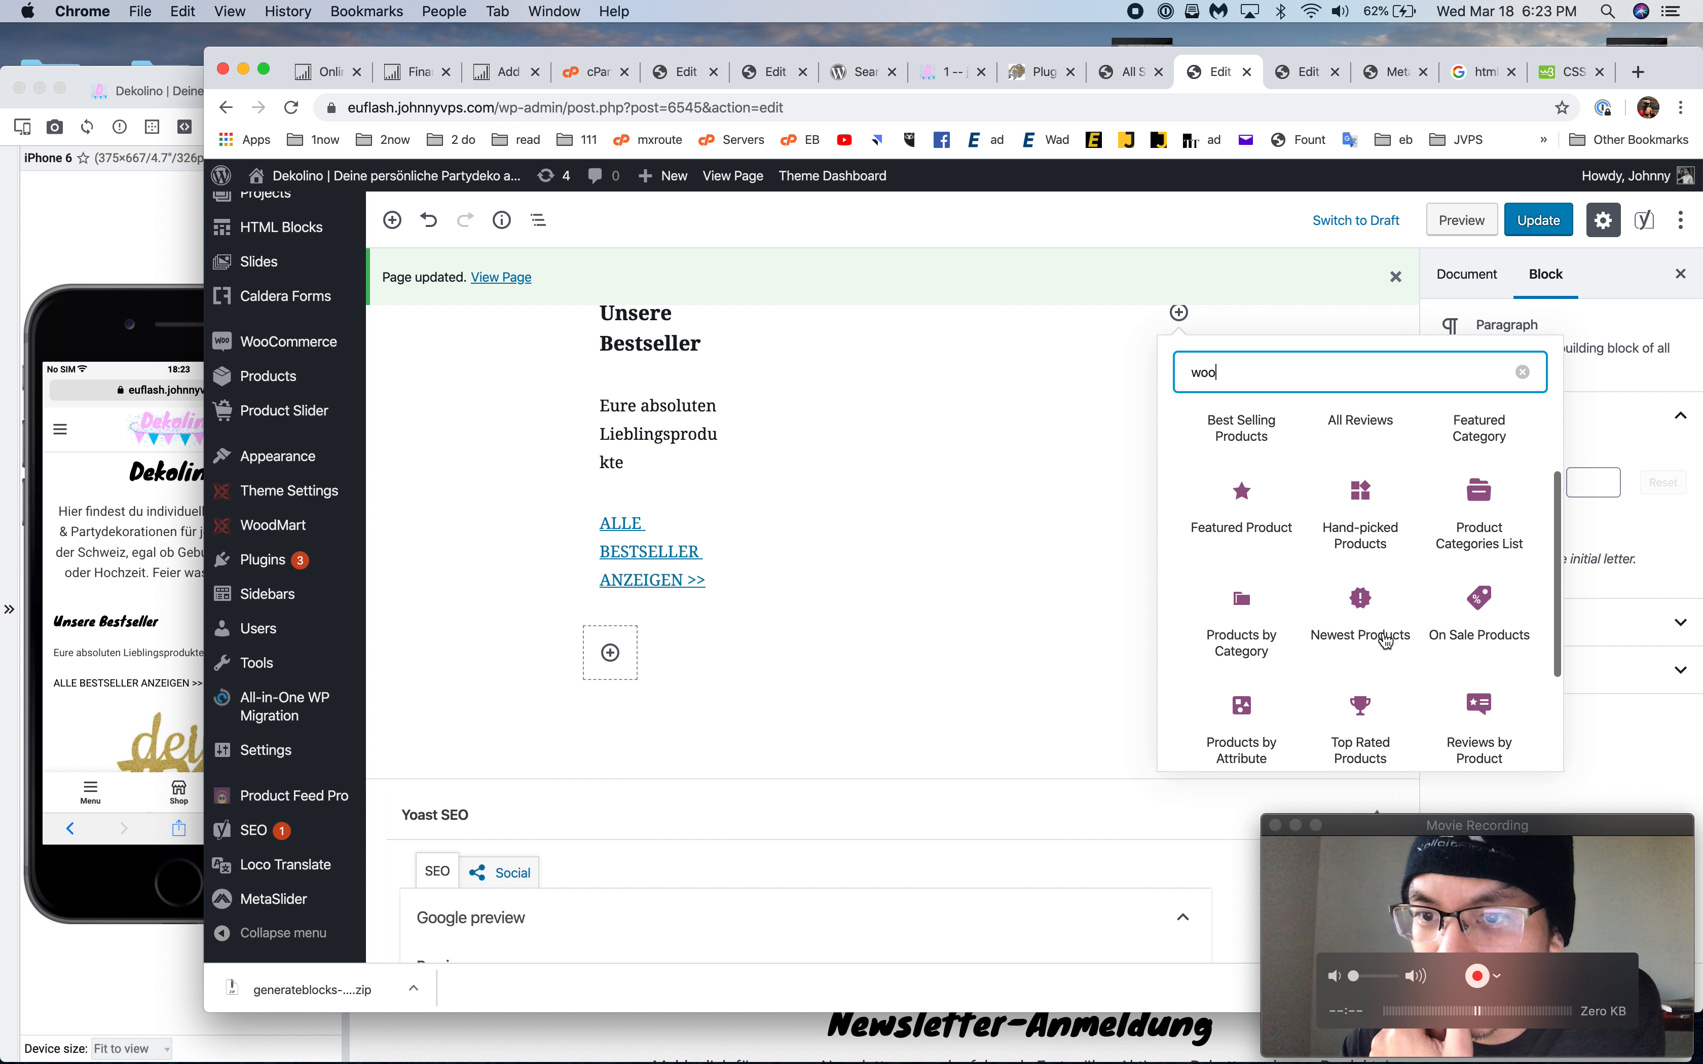
pyautogui.scroll(1, 1384, 641)
# Switch to Blisk, reload the test homepage and advance the bestseller slider through its products
pyautogui.press('super+Tab')
pyautogui.press('super+r')
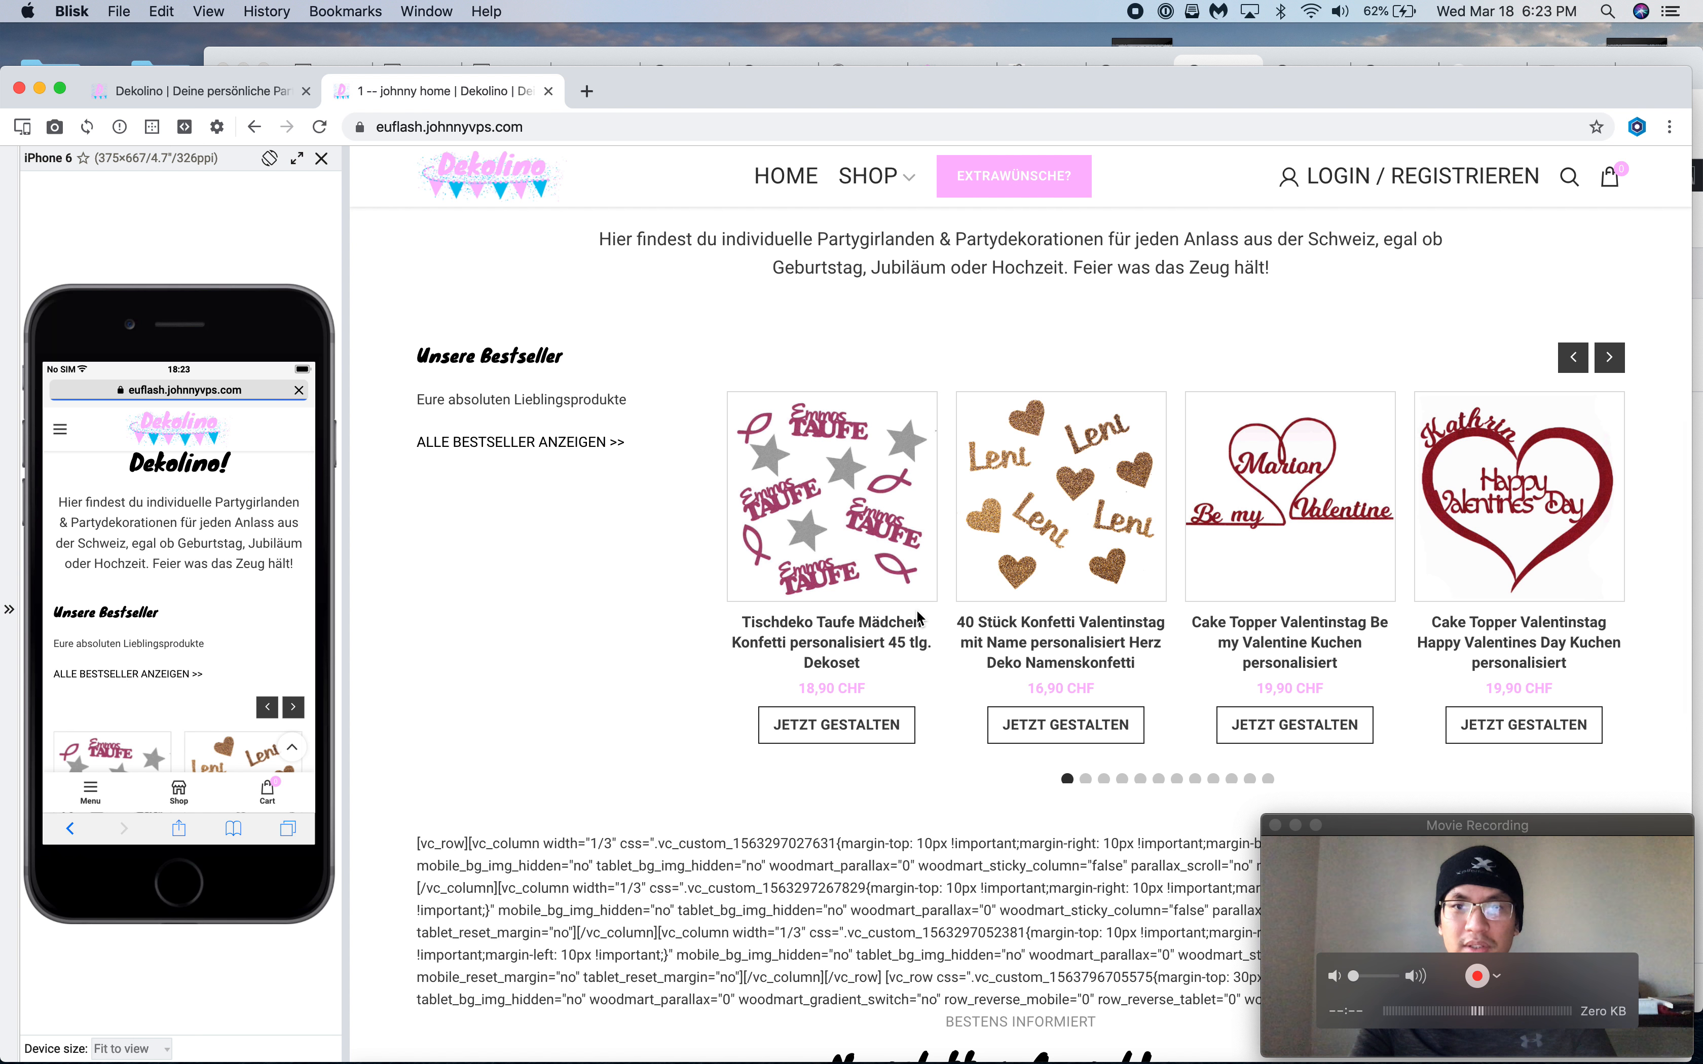
pyautogui.scroll(2, 1364, 596)
pyautogui.scroll(-2, 1364, 596)
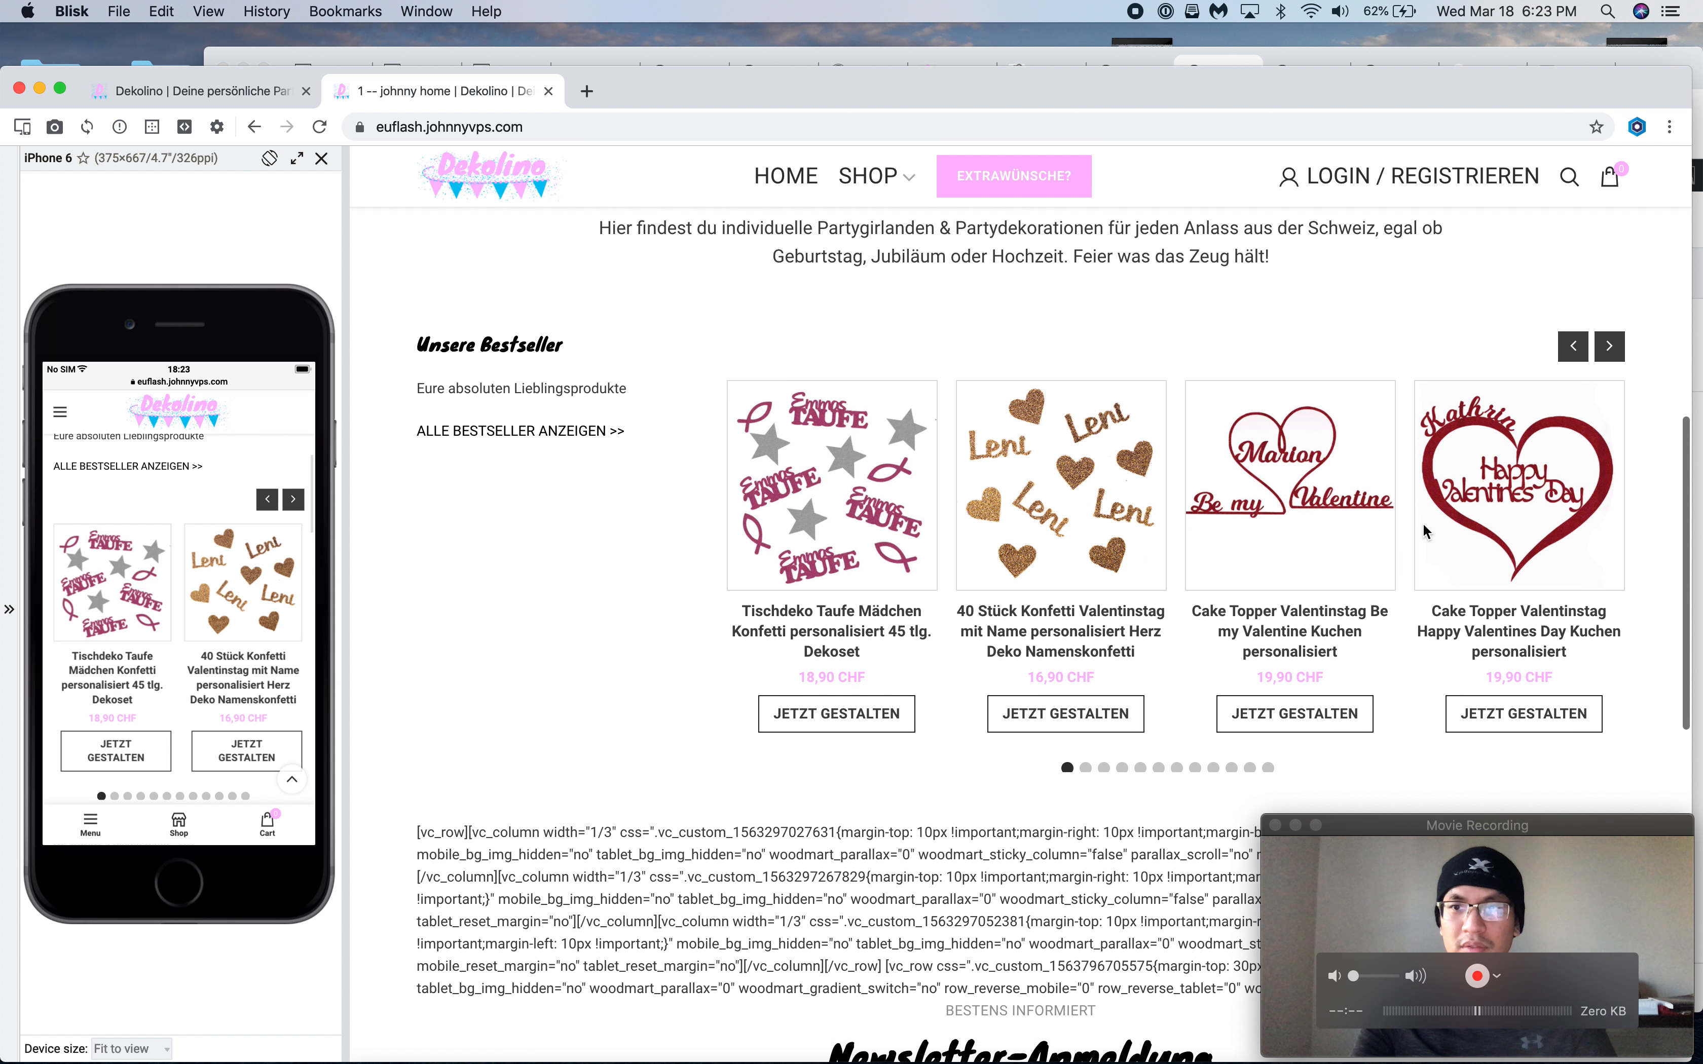
pyautogui.click(1609, 346)
pyautogui.click(1609, 346)
pyautogui.click(1609, 346)
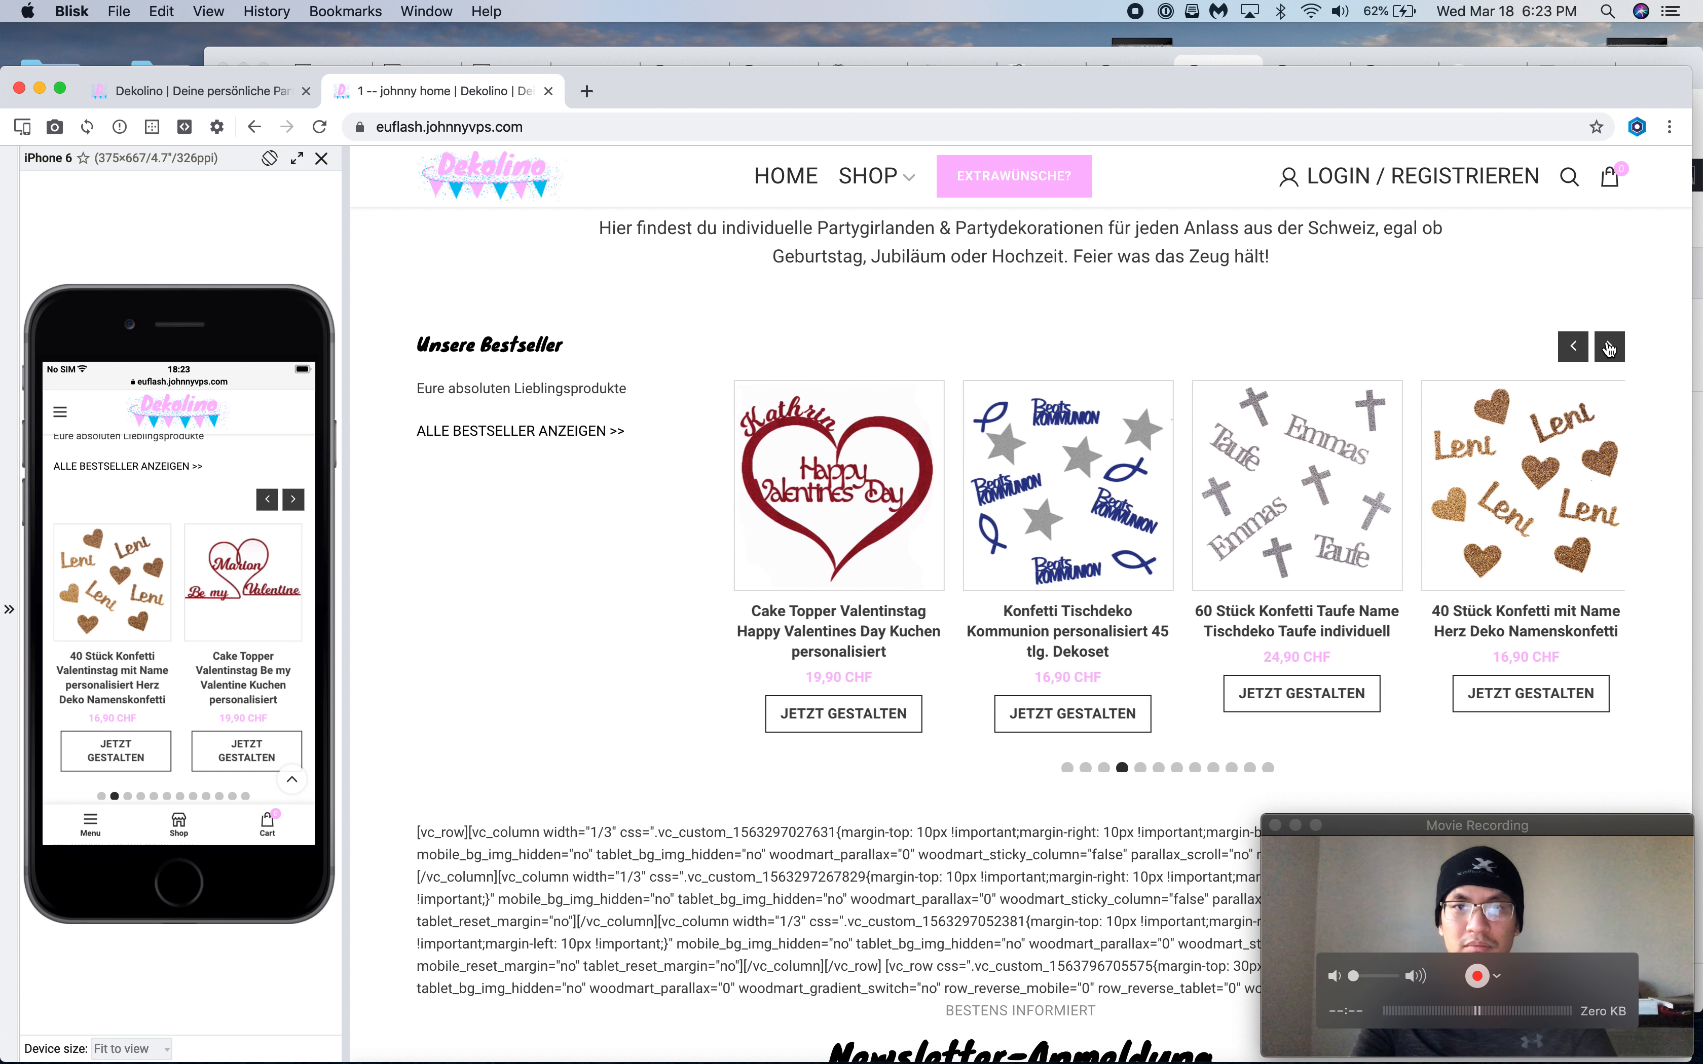
pyautogui.click(1609, 346)
# Return to the page editor in Chrome and remove the product slider's Shortcode block from the bestseller container
pyautogui.press('super+Tab')
pyautogui.click(1044, 72)
pyautogui.click(1213, 72)
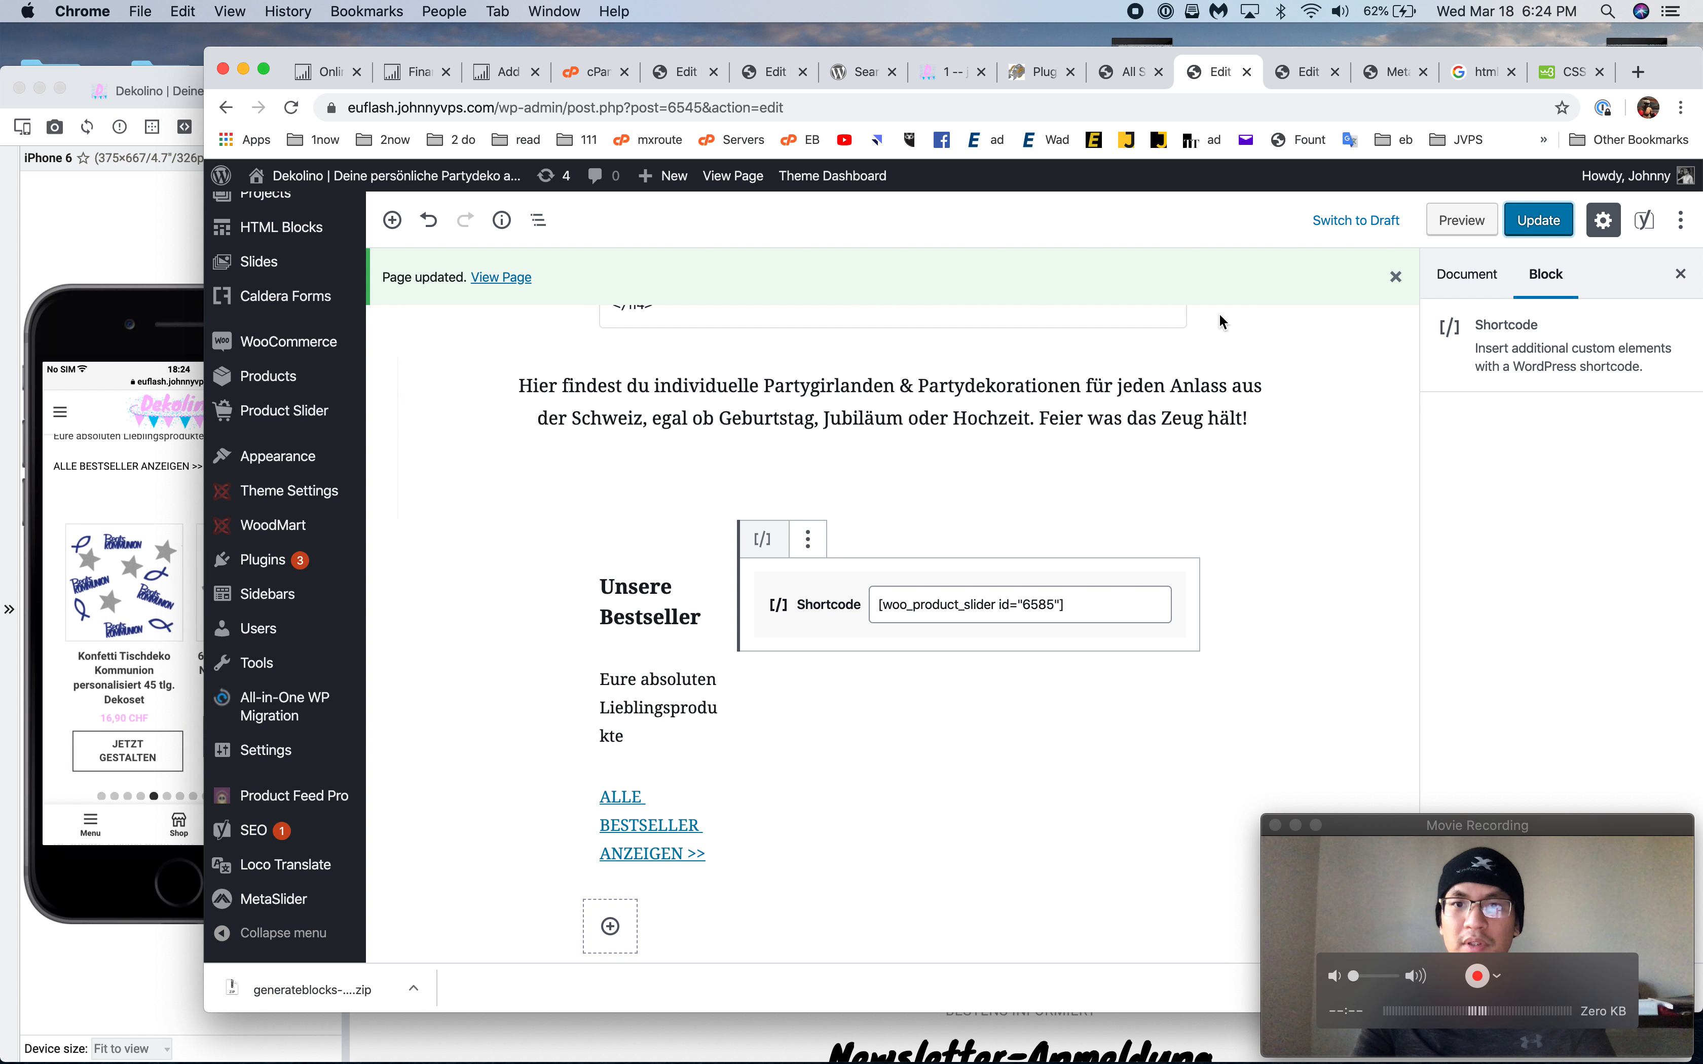
pyautogui.click(1068, 617)
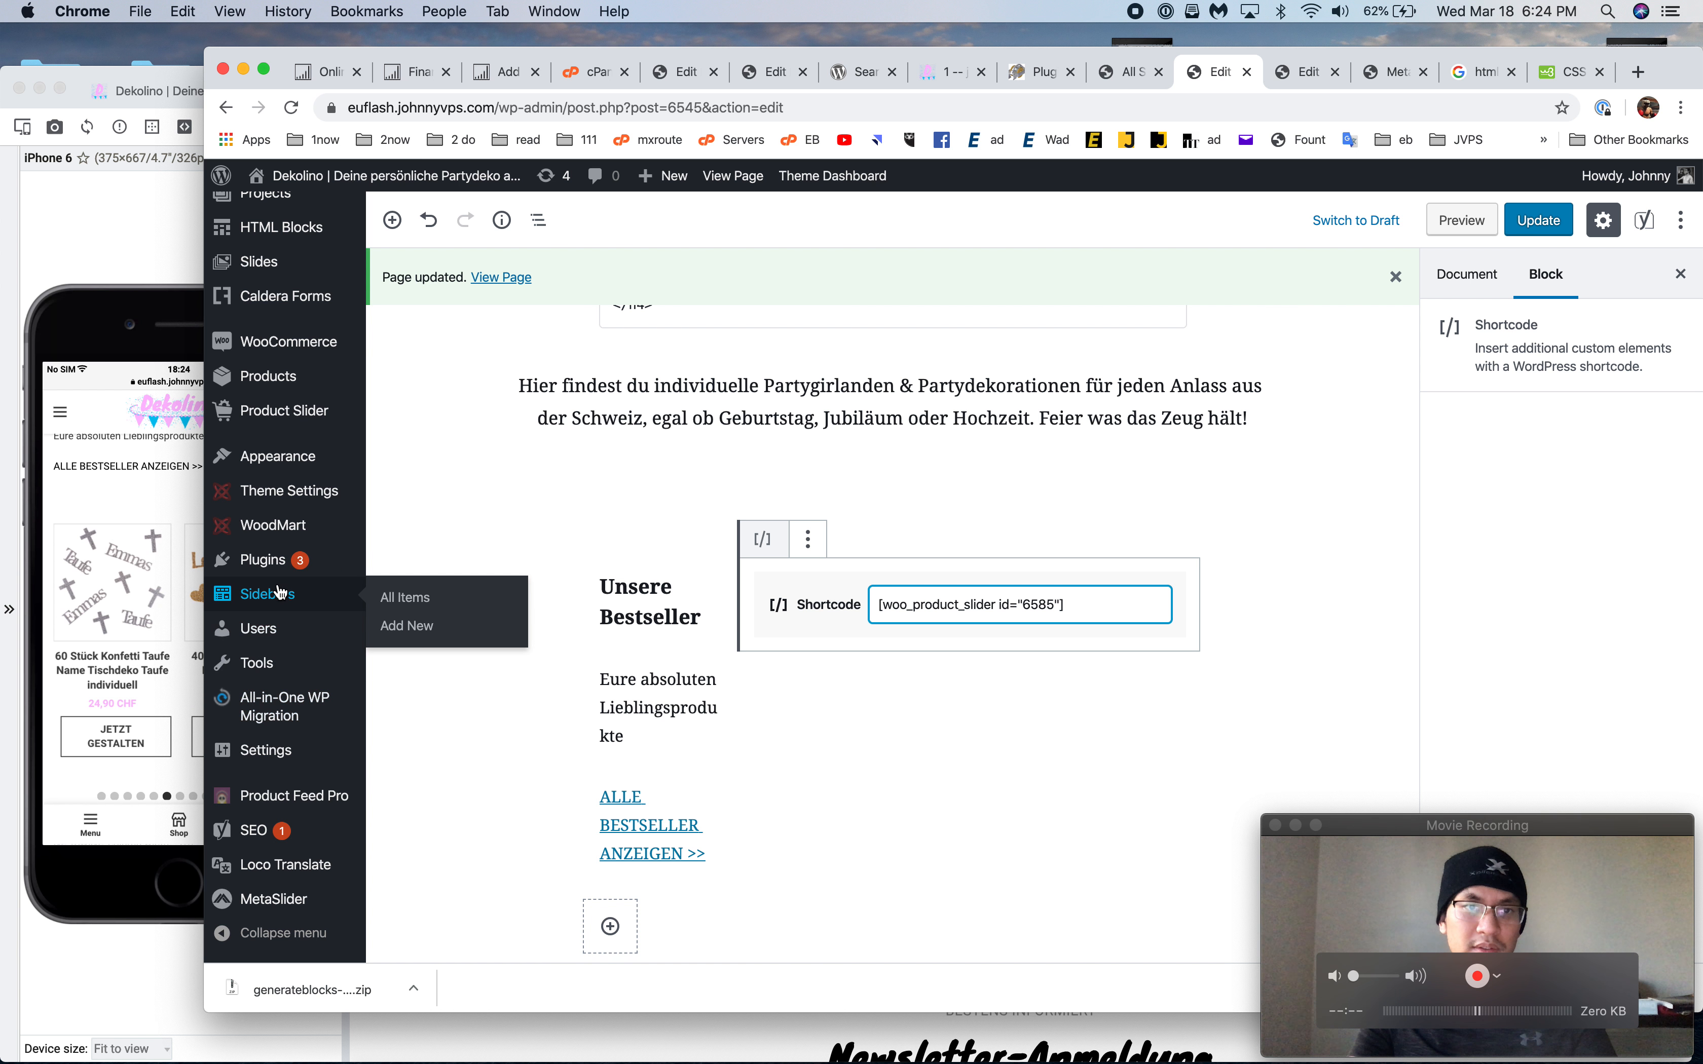
pyautogui.moveTo(285, 704)
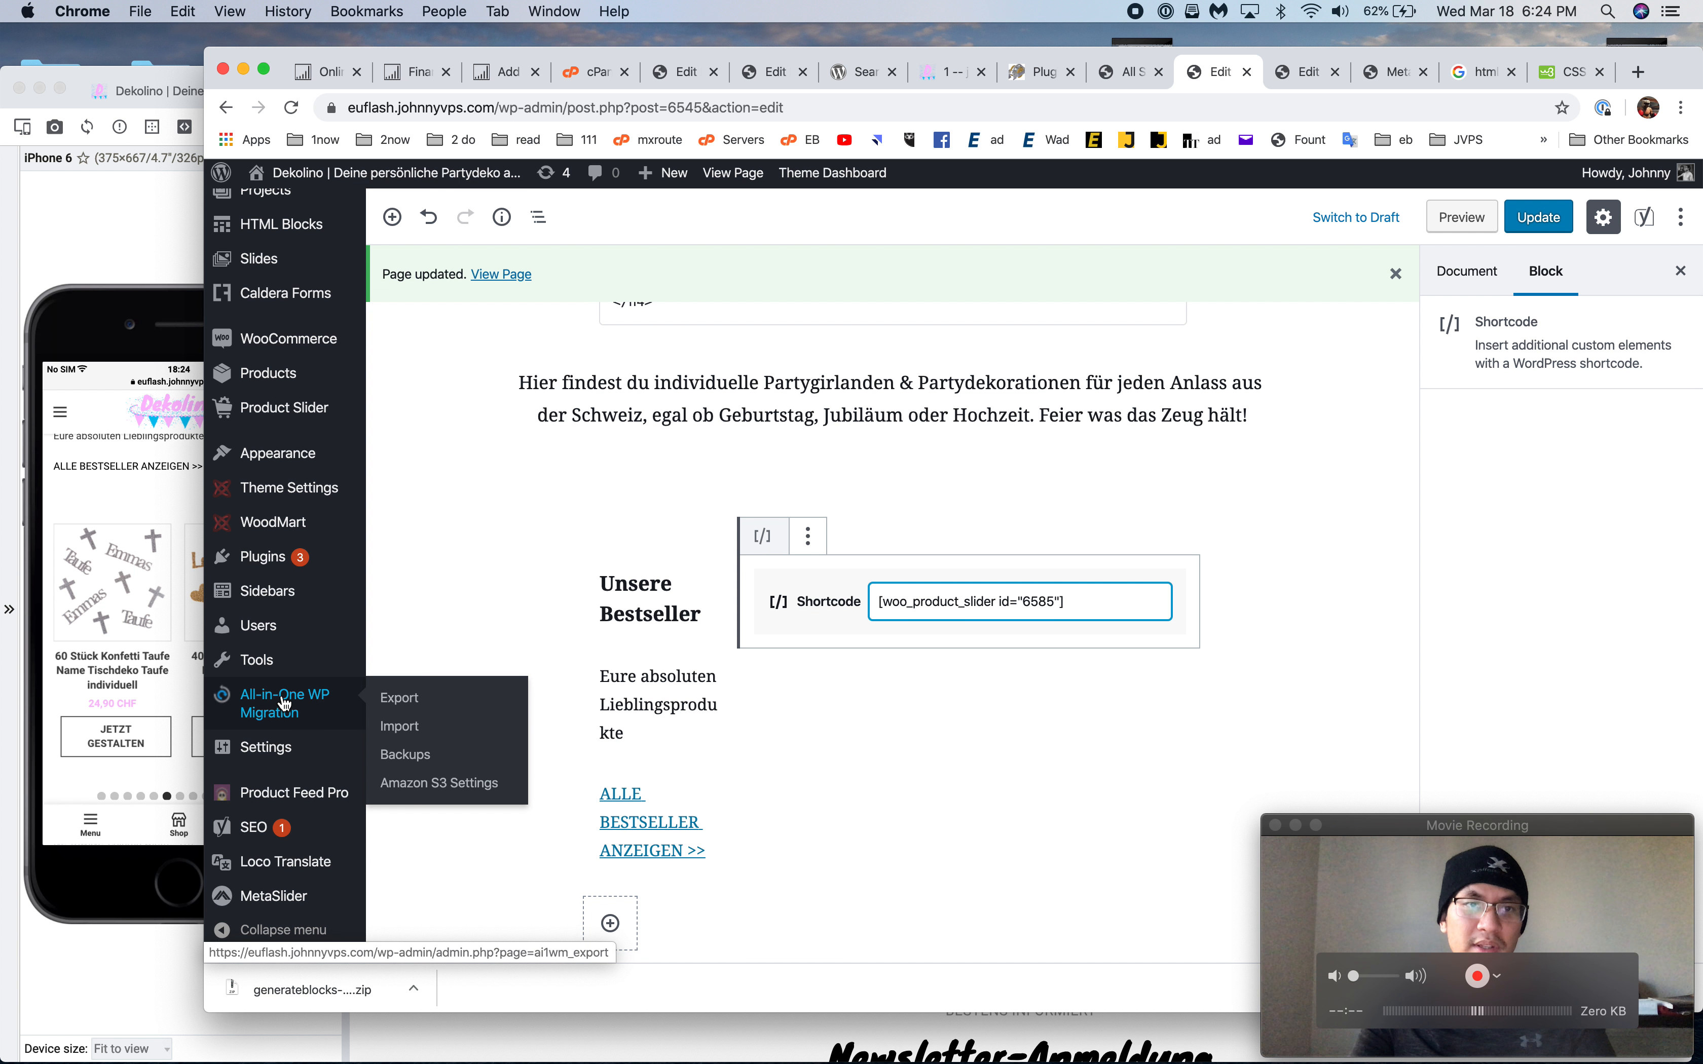
pyautogui.click(810, 540)
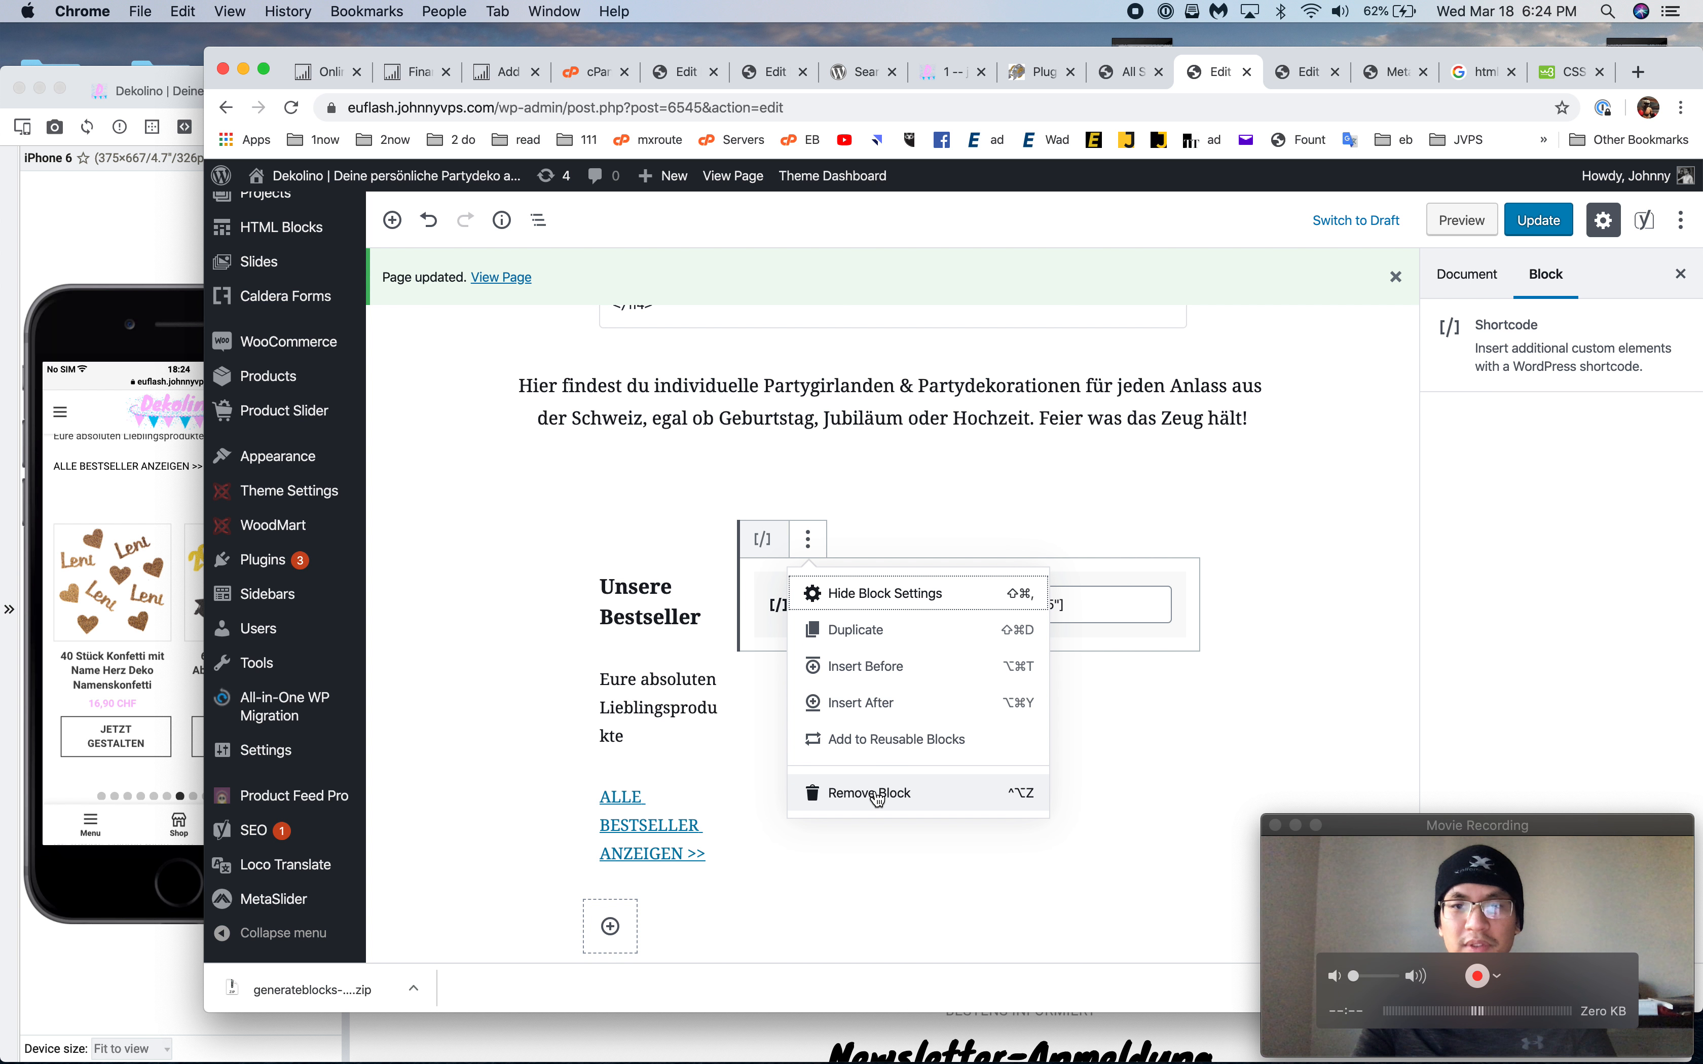
pyautogui.click(820, 792)
# Insert a Best Selling Products block in the emptied container beside the "Unsere Bestseller" text
pyautogui.click(863, 605)
pyautogui.click(882, 507)
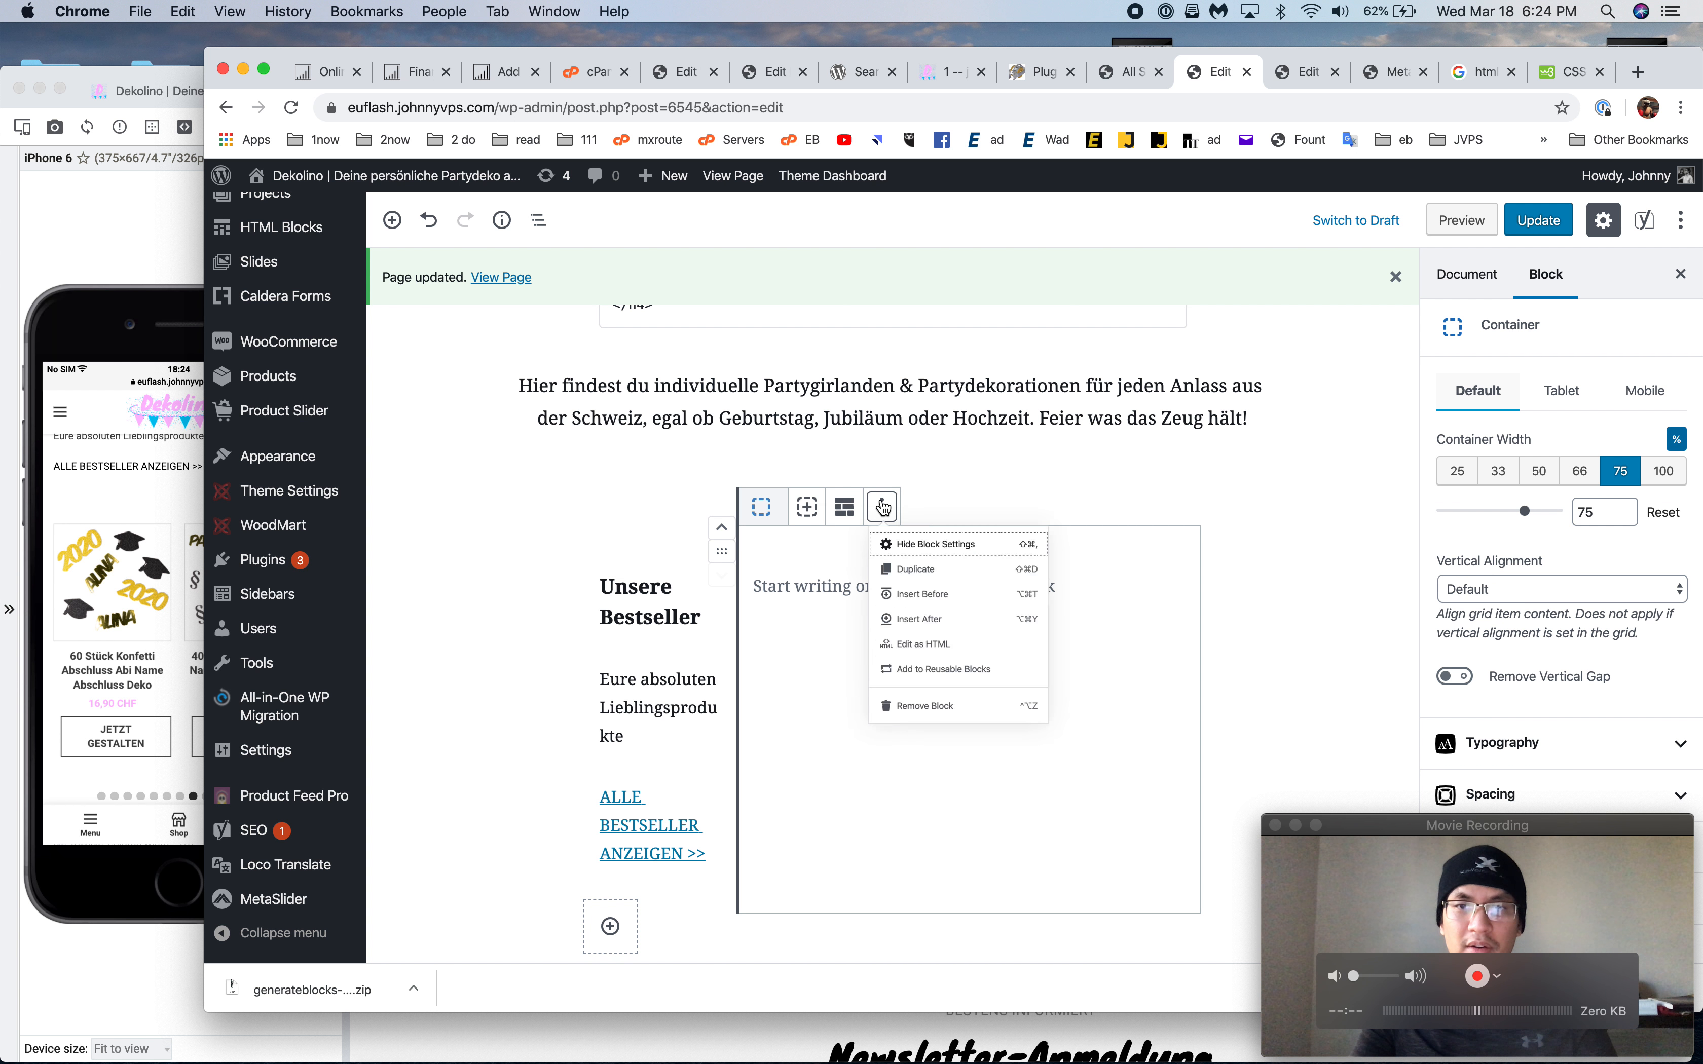
pyautogui.click(1179, 586)
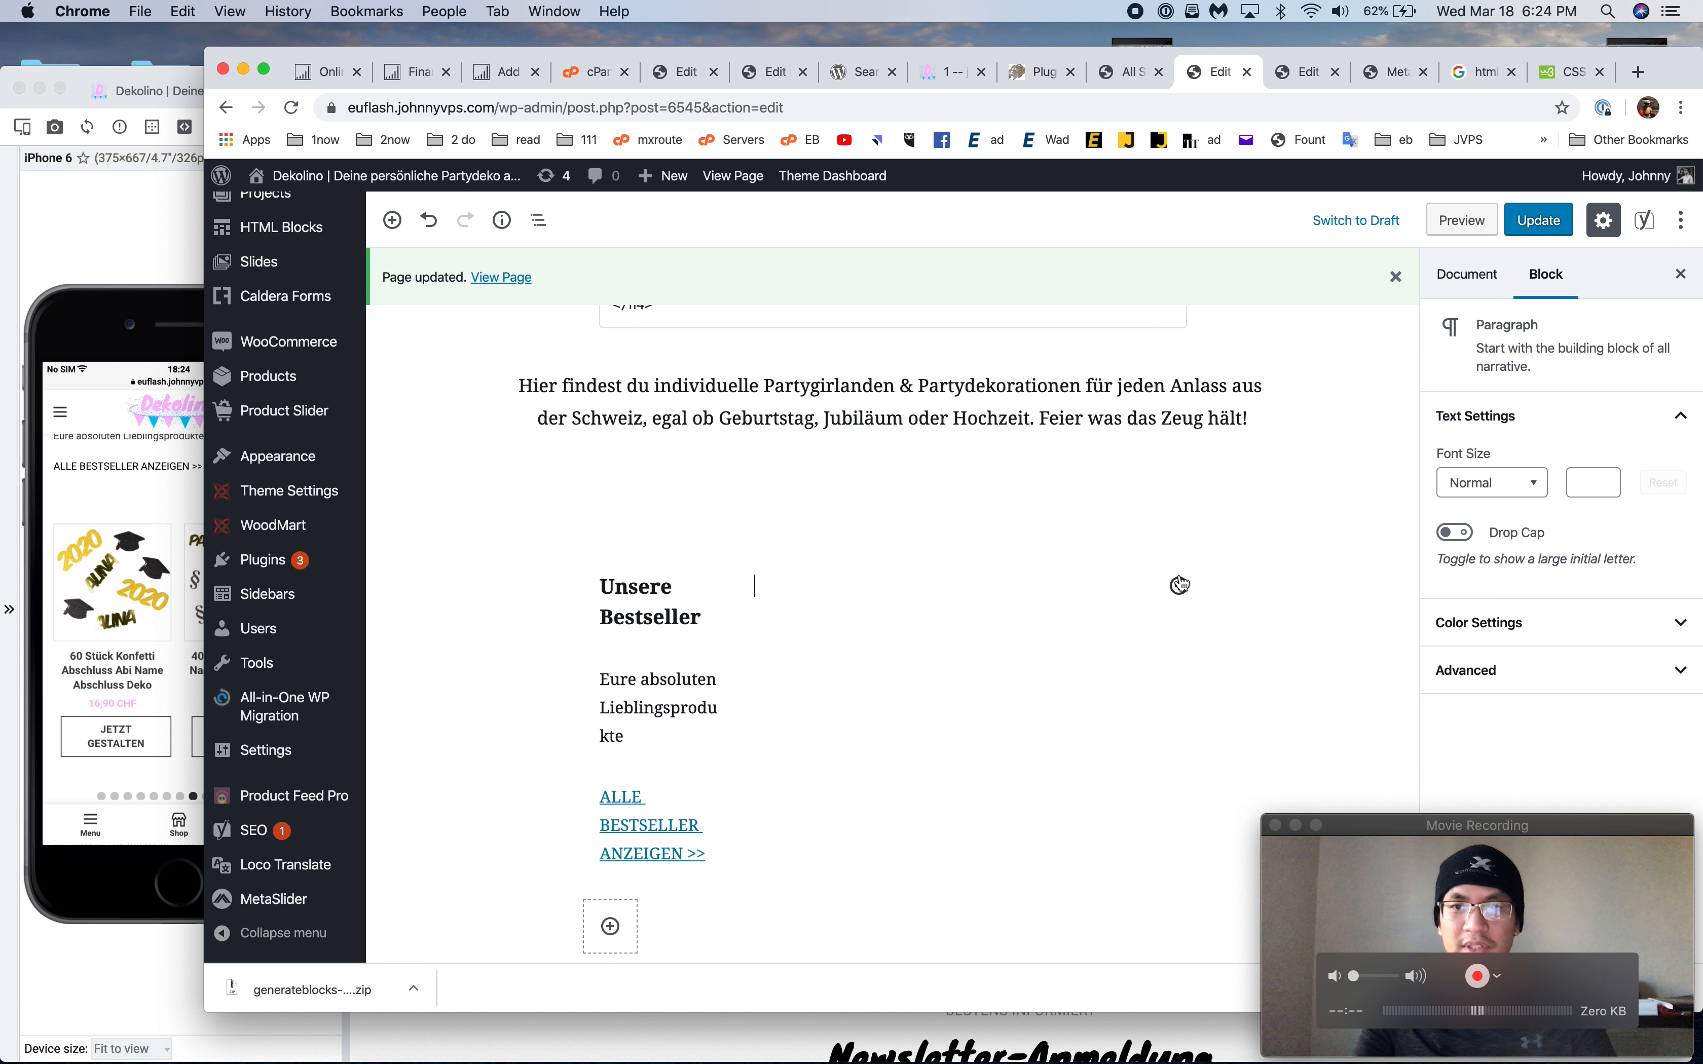
pyautogui.click(1179, 584)
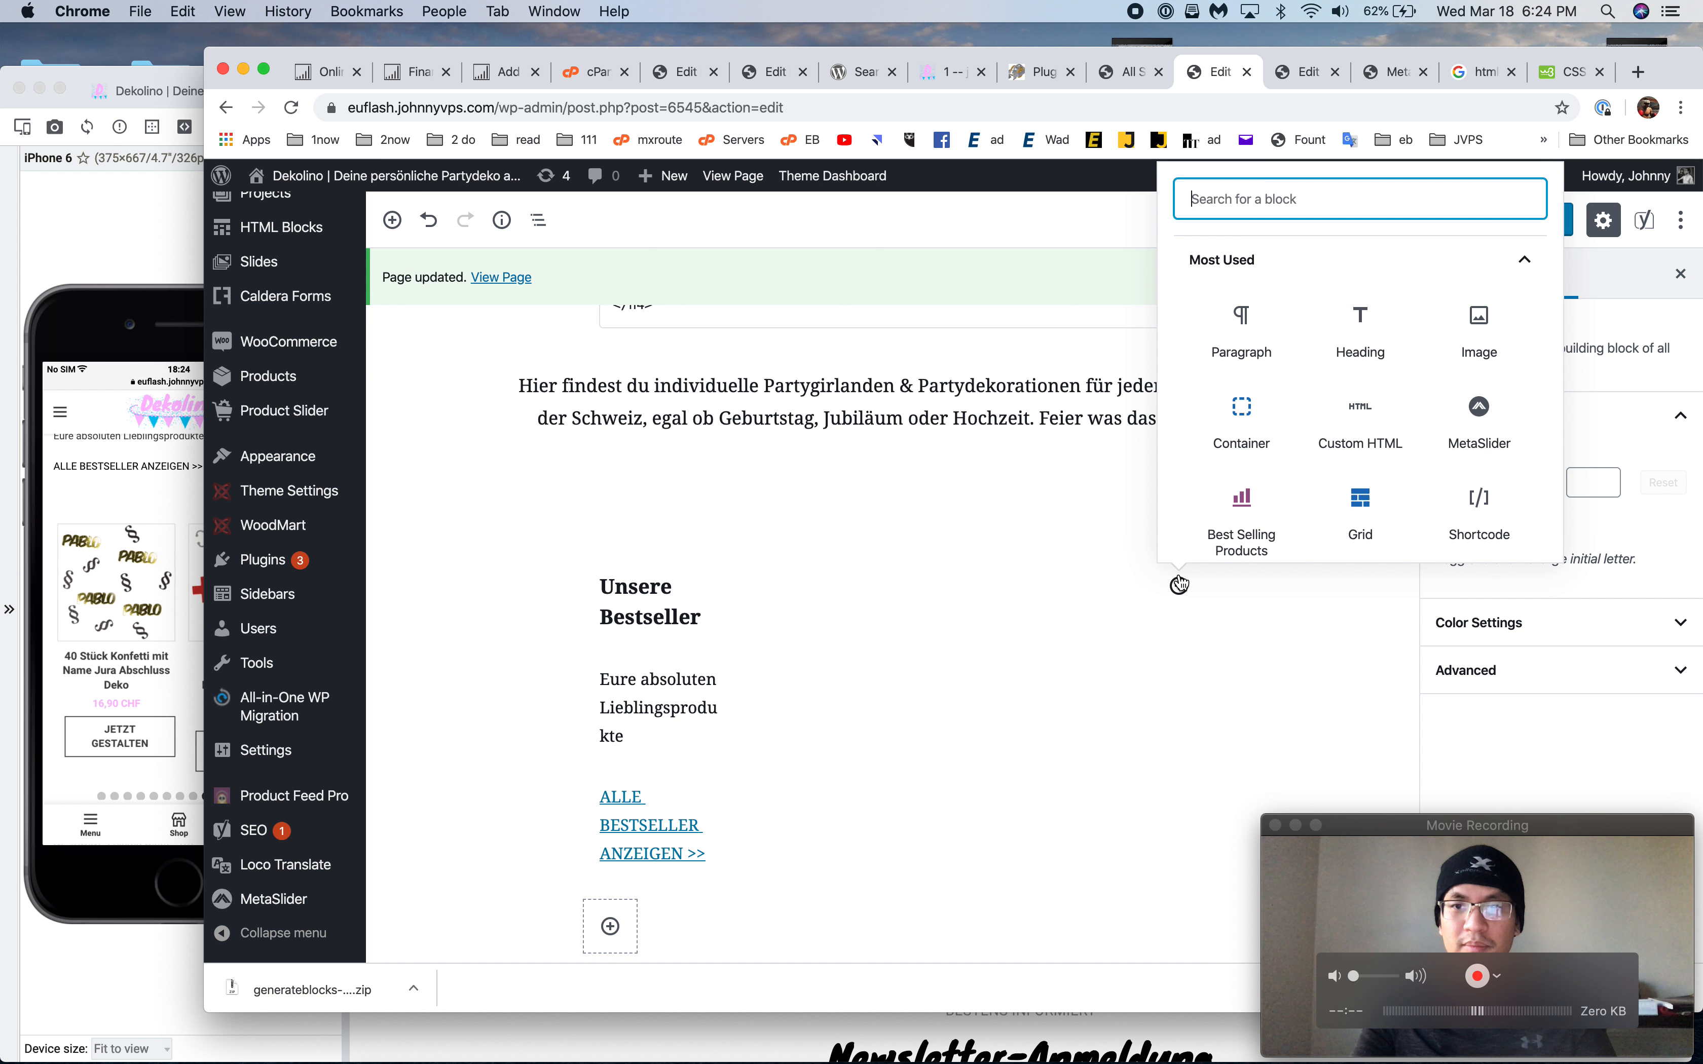
pyautogui.click(1274, 485)
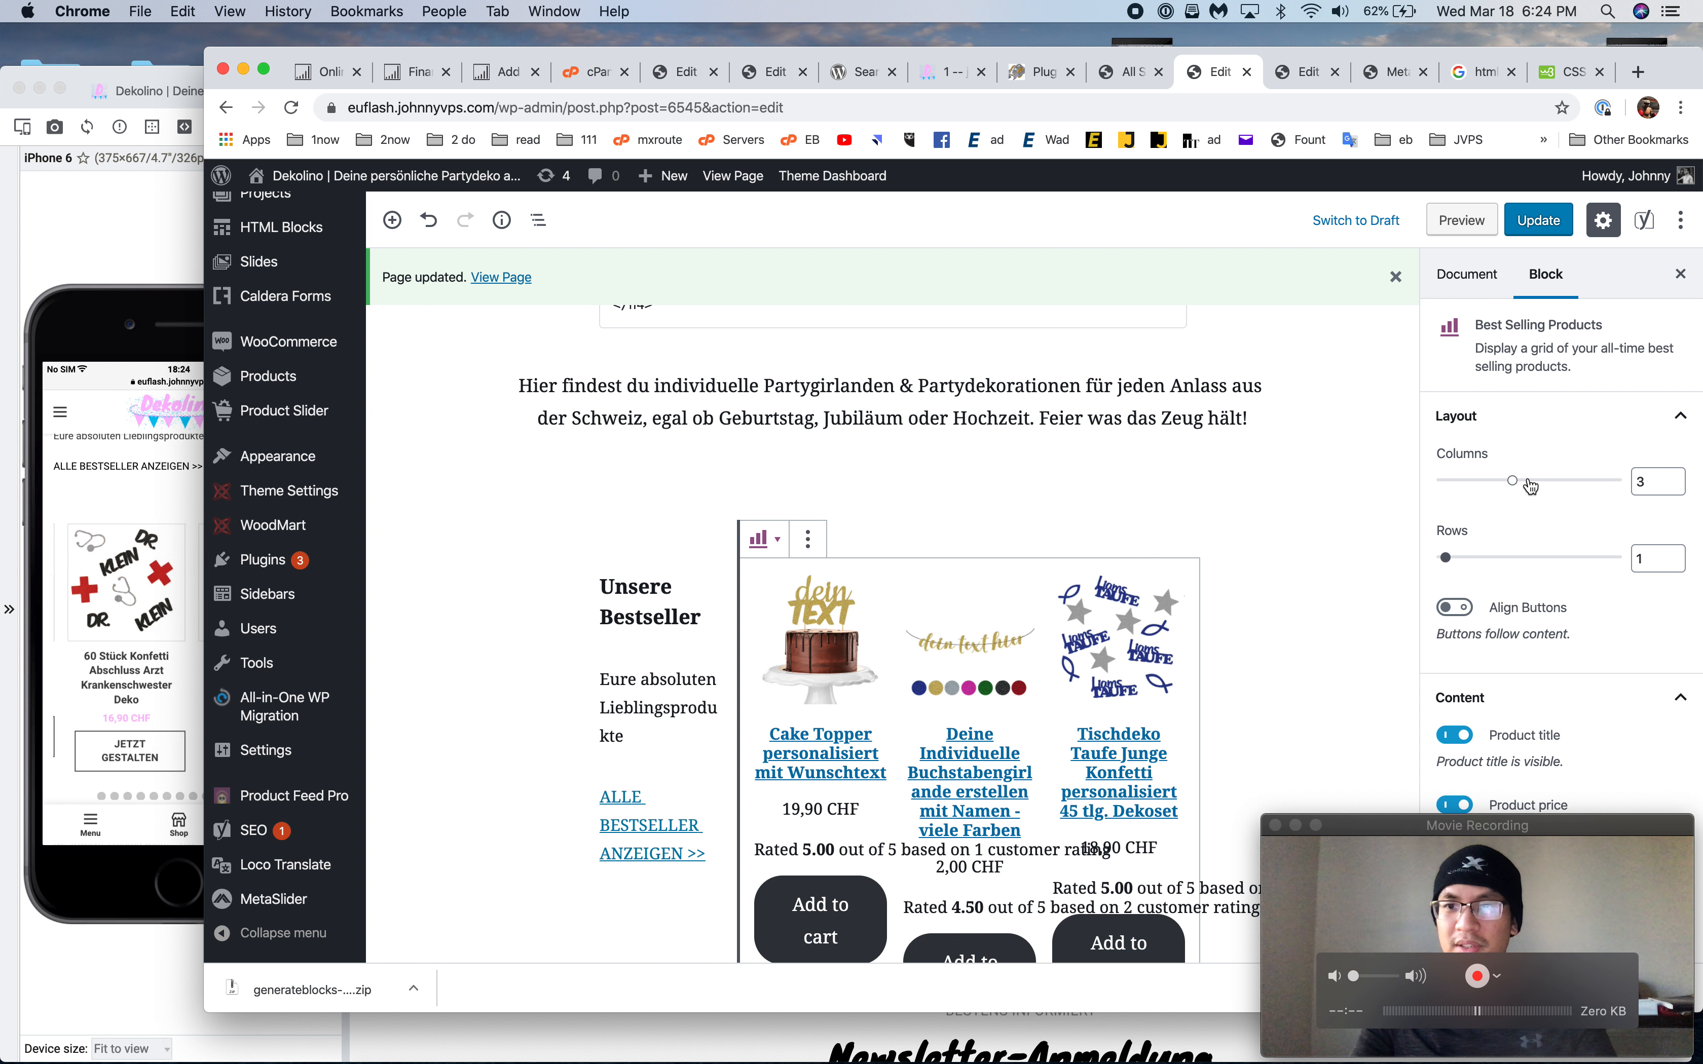
# Show the best sellers in 4 columns and 1 row without product rating or Add to Cart button, and update the page
pyautogui.moveTo(1528, 486); pyautogui.dragTo(1546, 485)
pyautogui.scroll(-2, 1546, 486)
pyautogui.click(1538, 221)
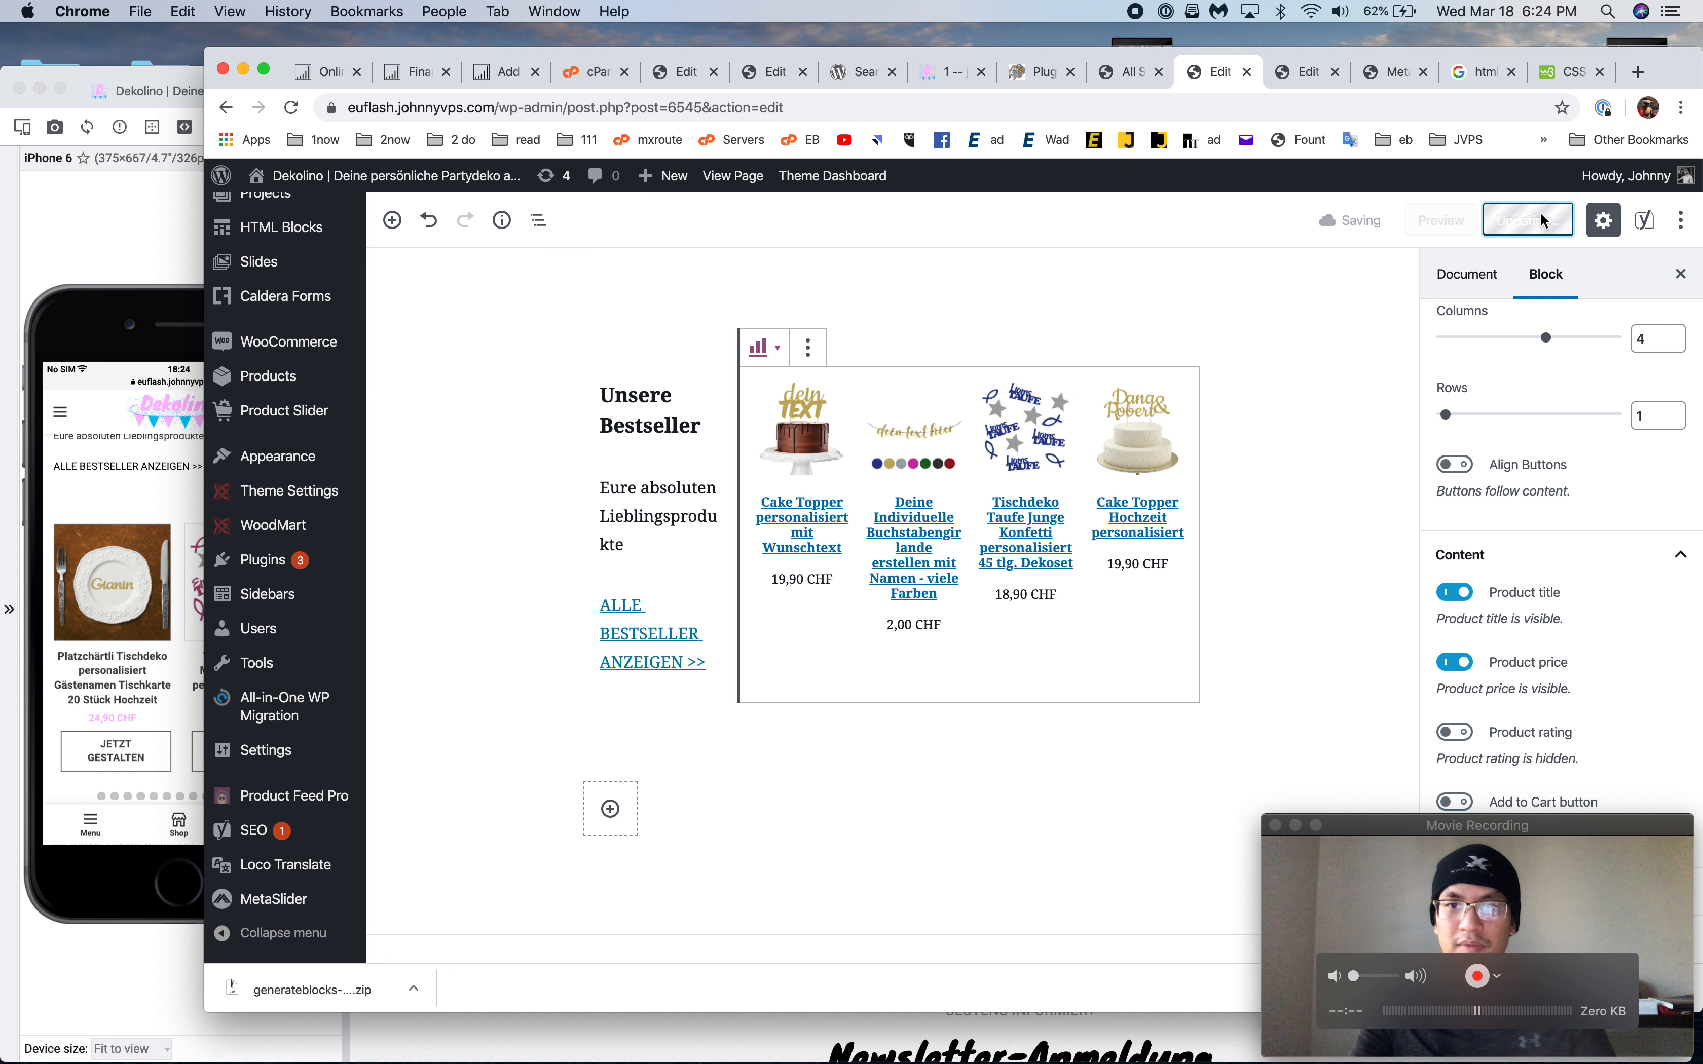
# Switch to Blisk, reload the test homepage and compare its bestseller section with the live site
pyautogui.click(72, 258)
pyautogui.press('super+r')
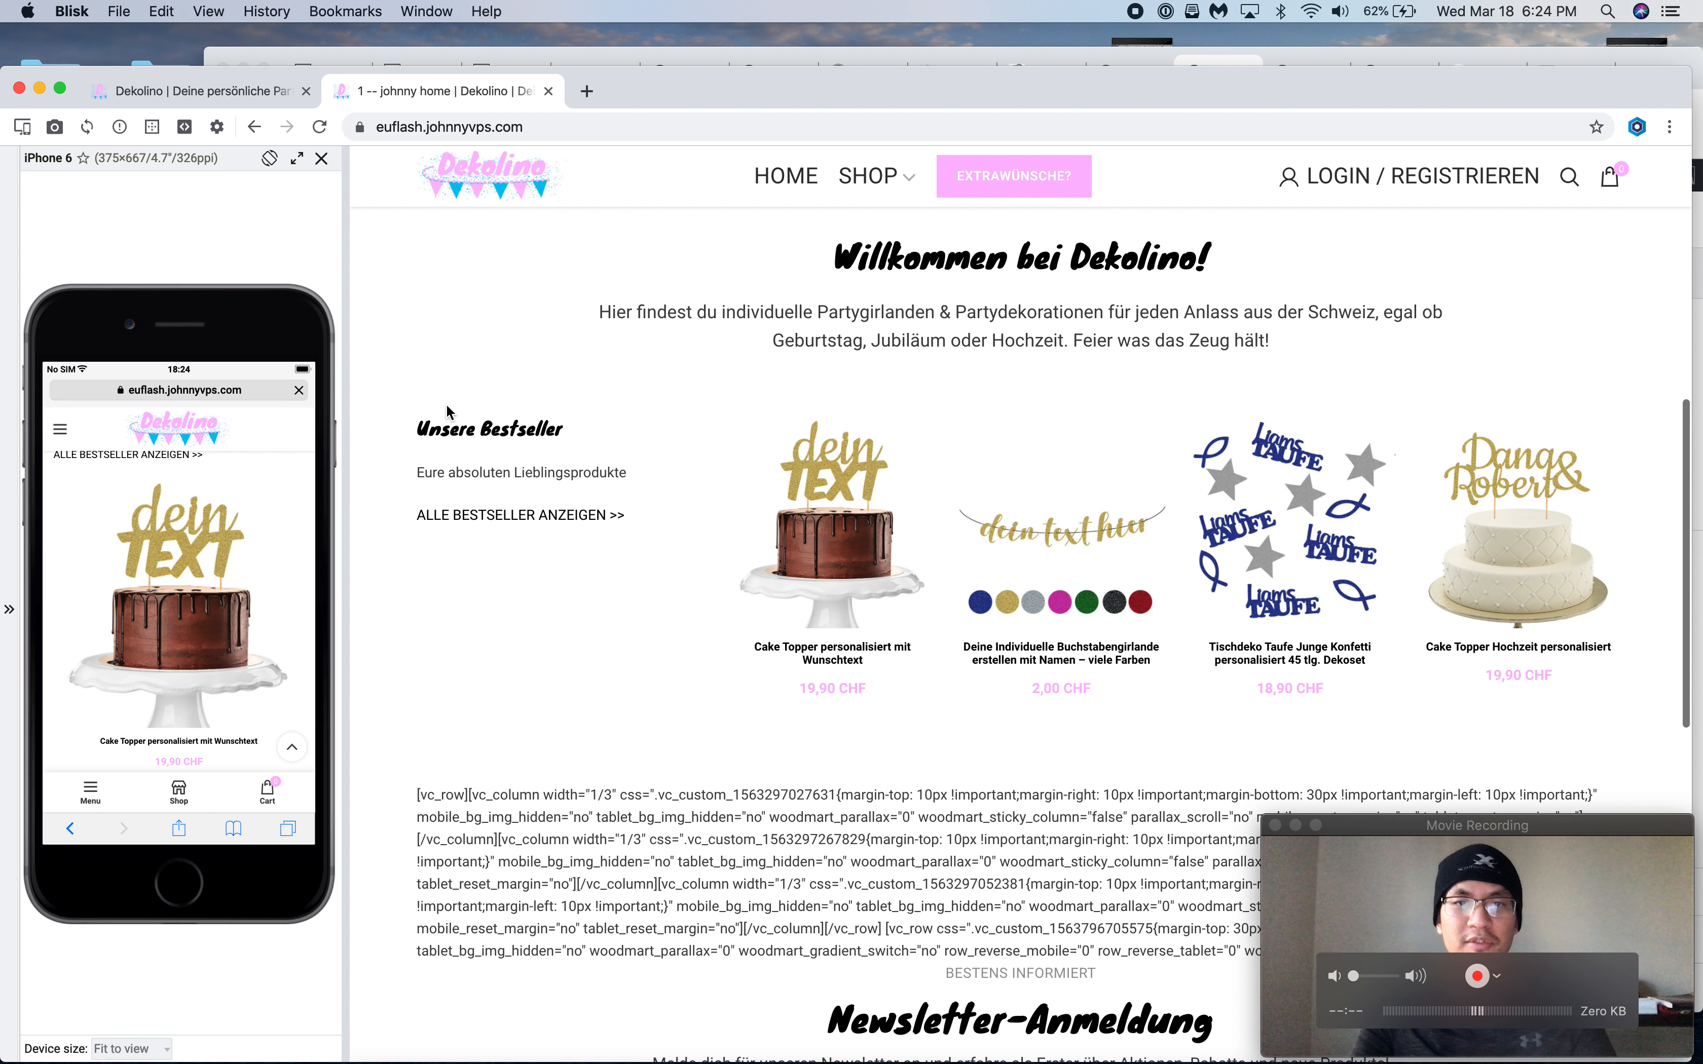
pyautogui.click(232, 91)
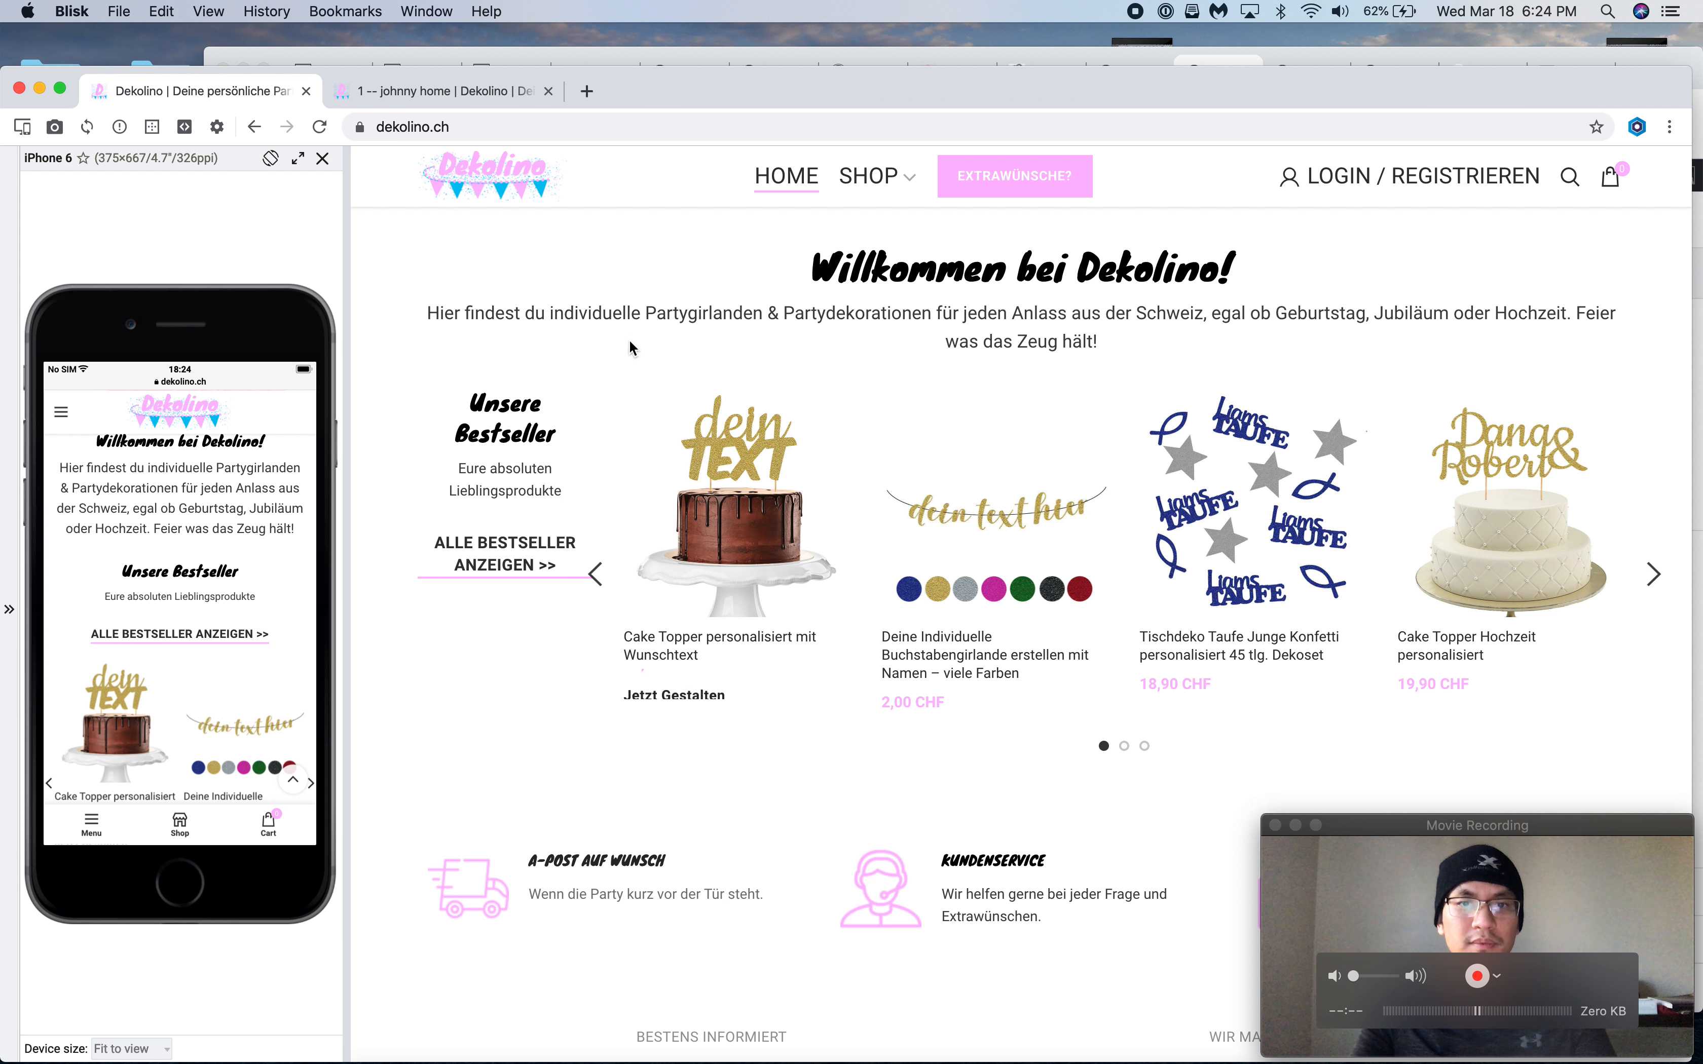
pyautogui.scroll(-5, 631, 347)
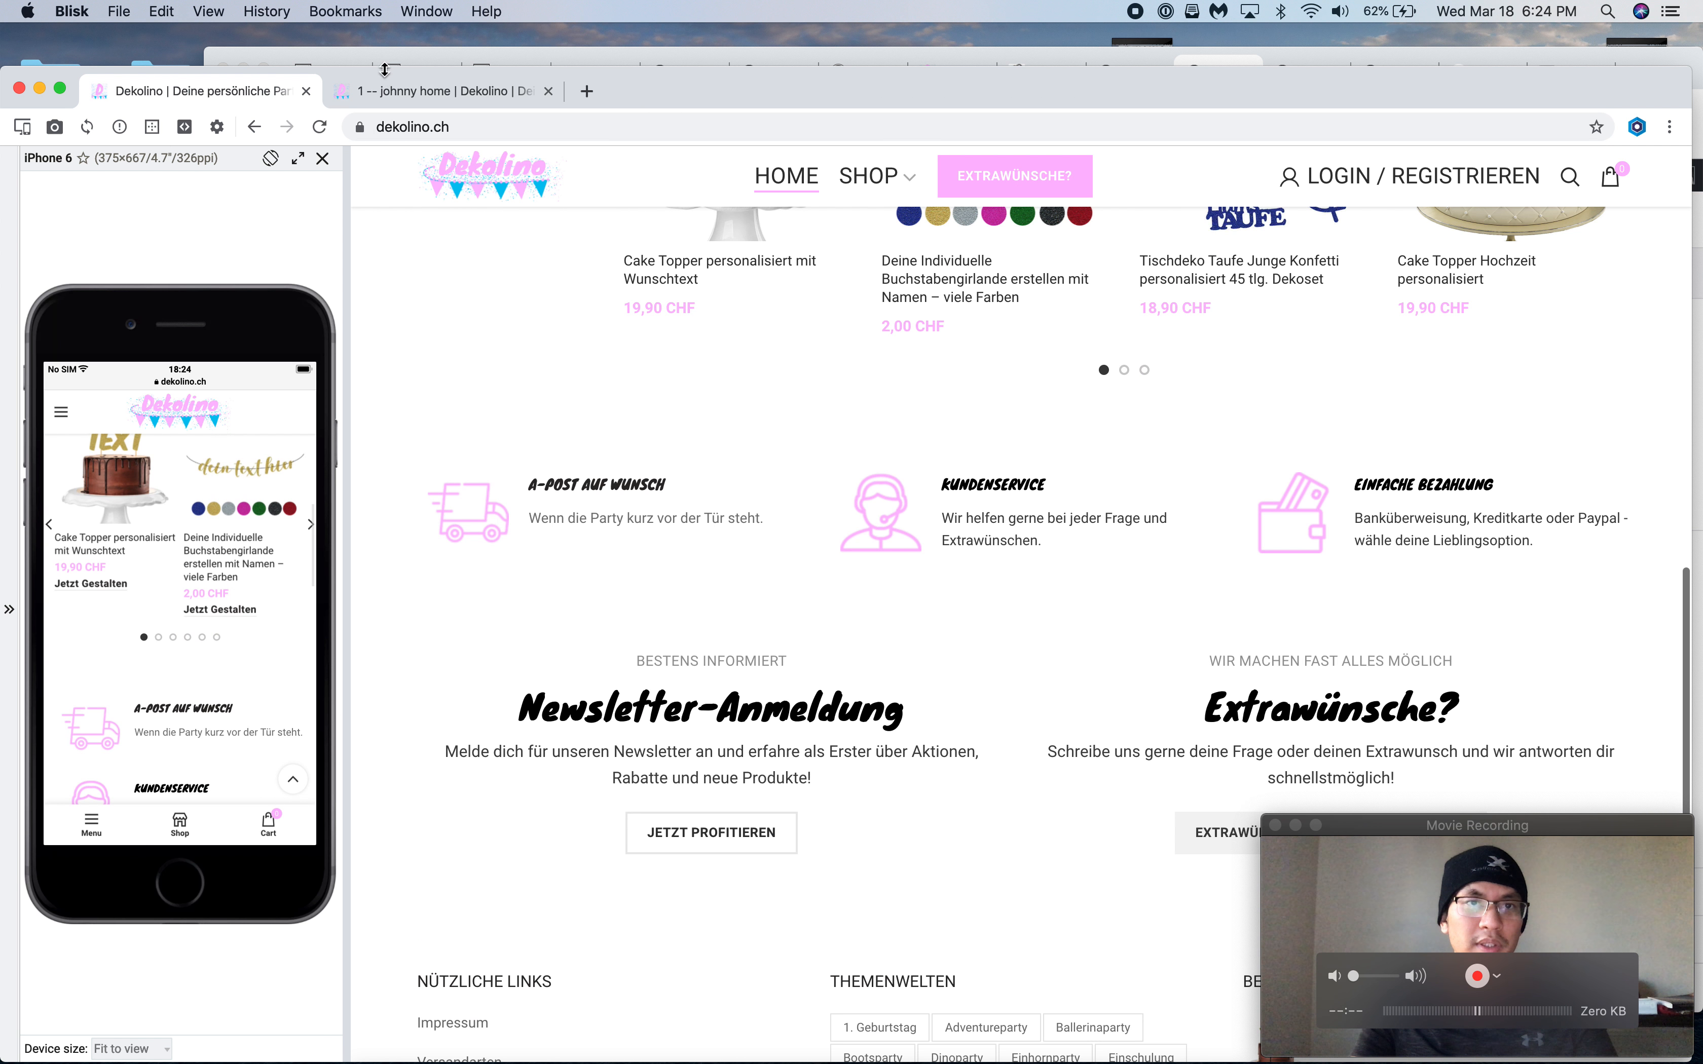
pyautogui.click(397, 96)
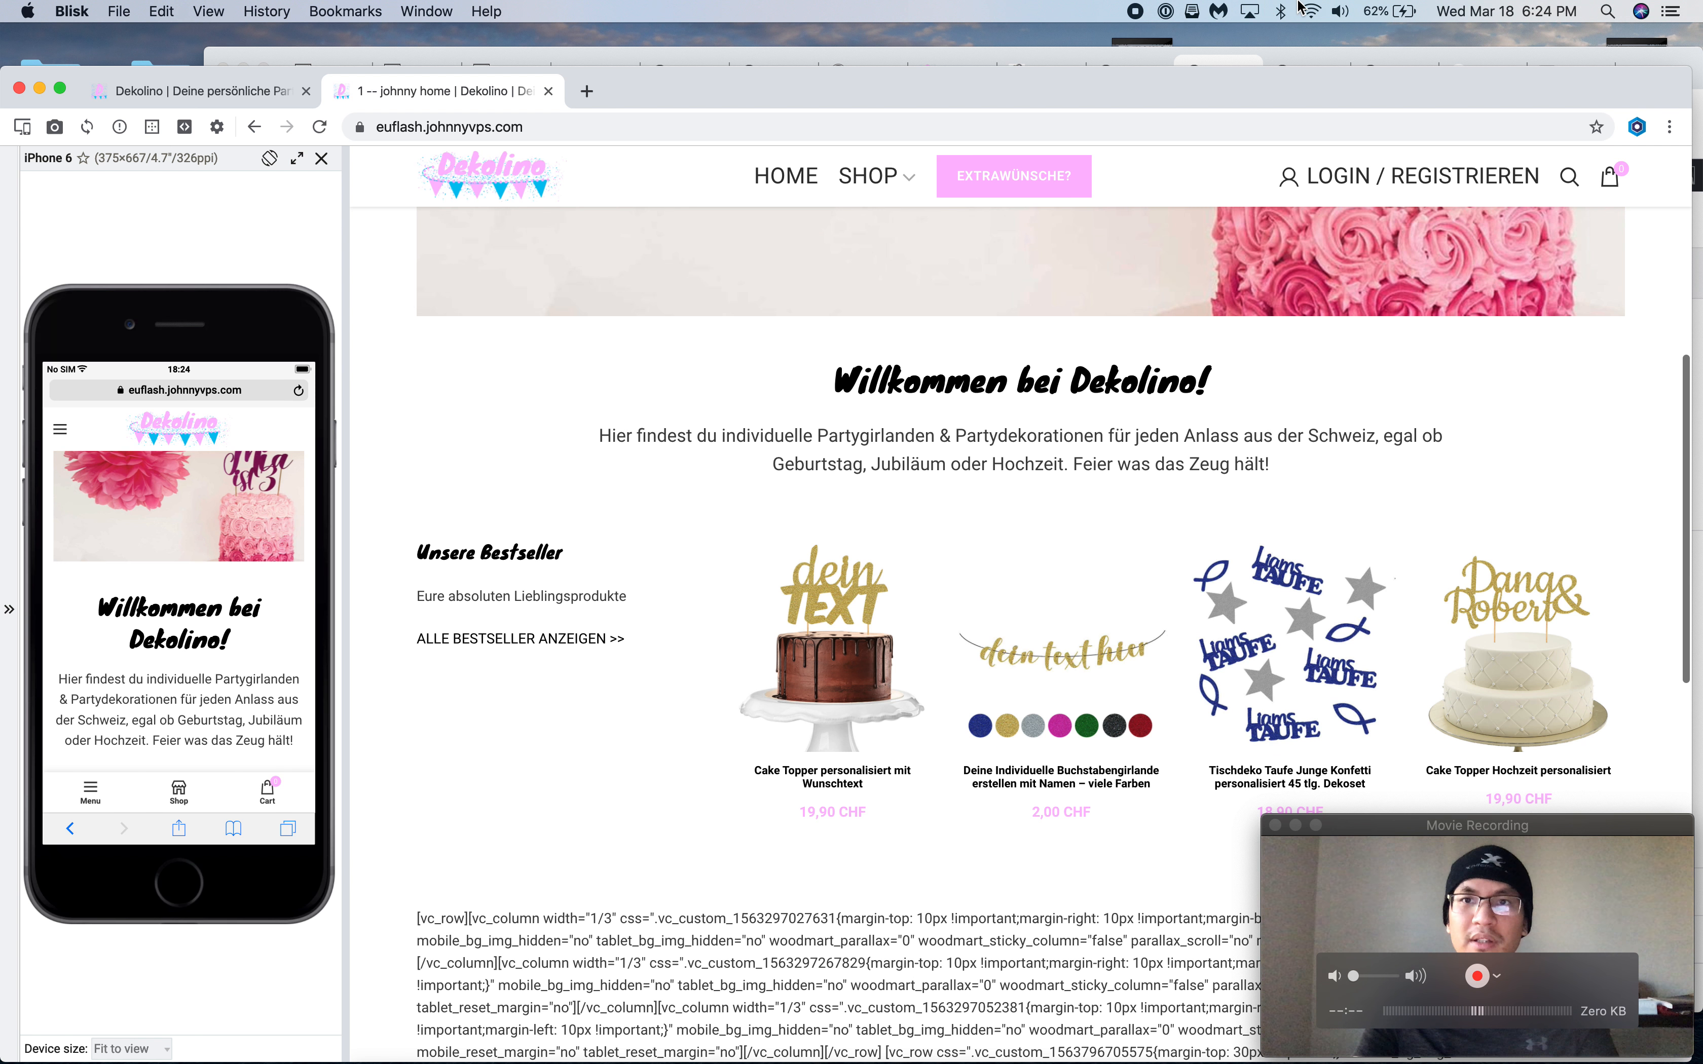
# Return to the page editor in Chrome and examine the Best Selling Products block's content, category filter and advanced settings
pyautogui.click(1214, 63)
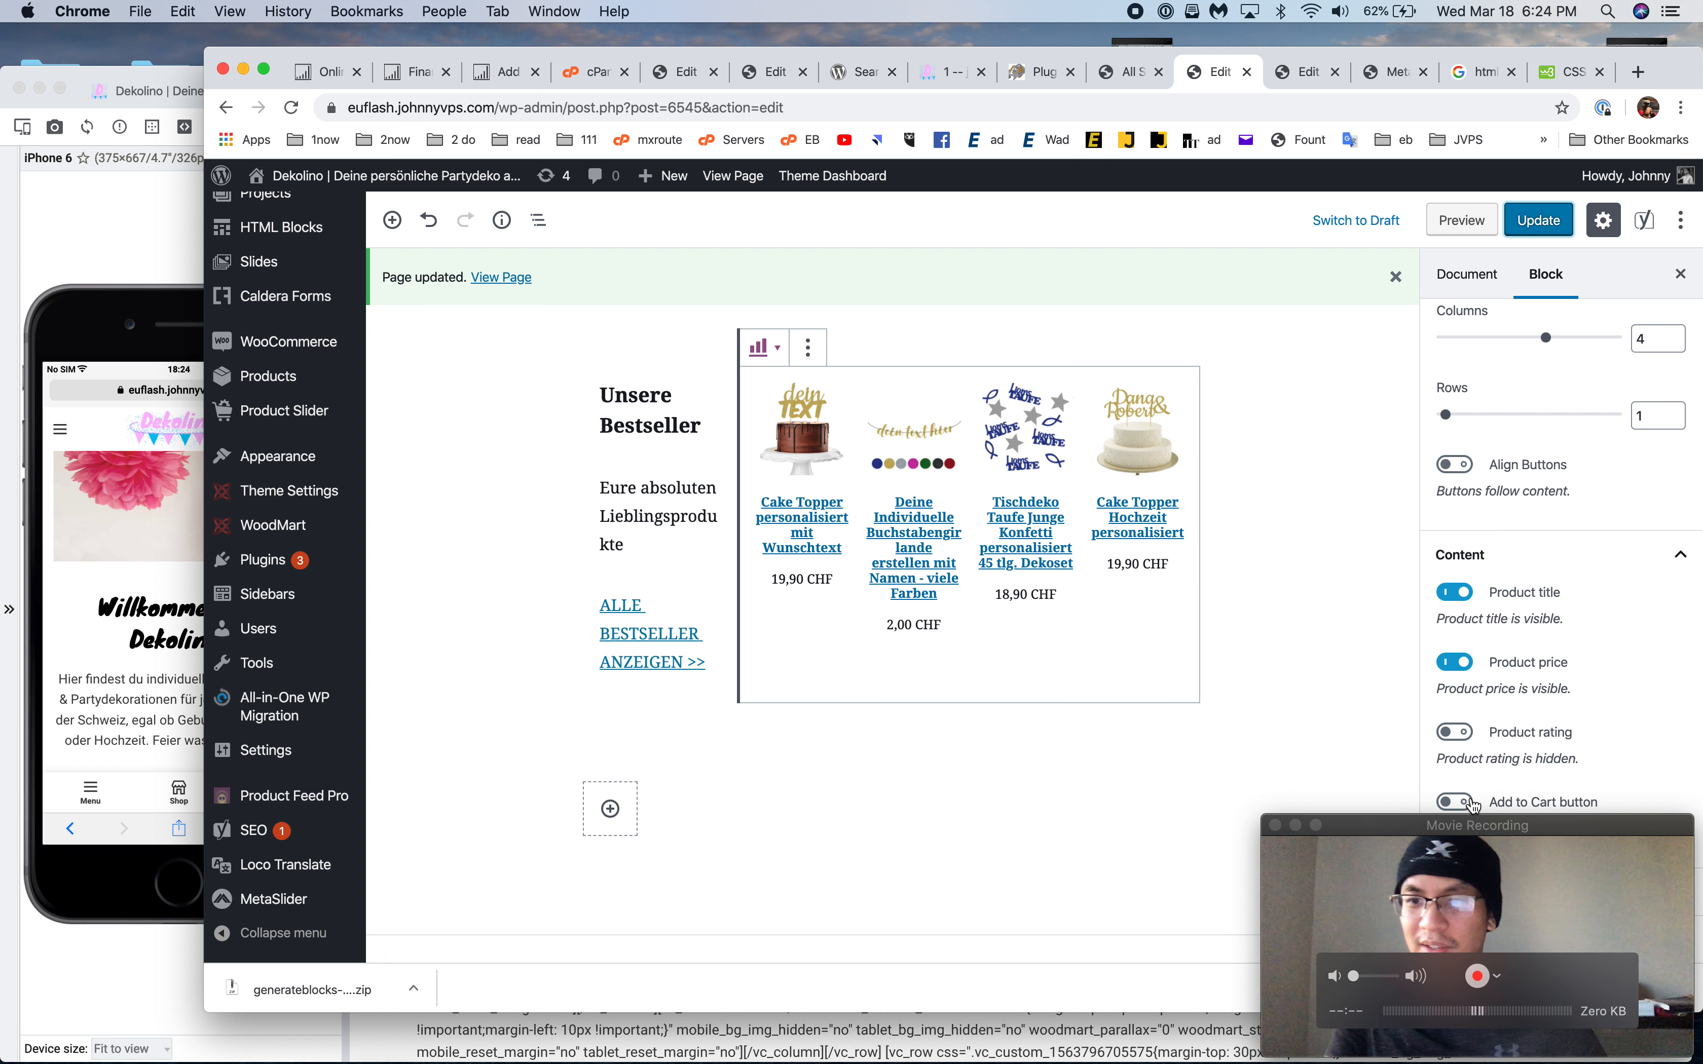
pyautogui.scroll(3, 1537, 645)
pyautogui.scroll(-3, 1537, 646)
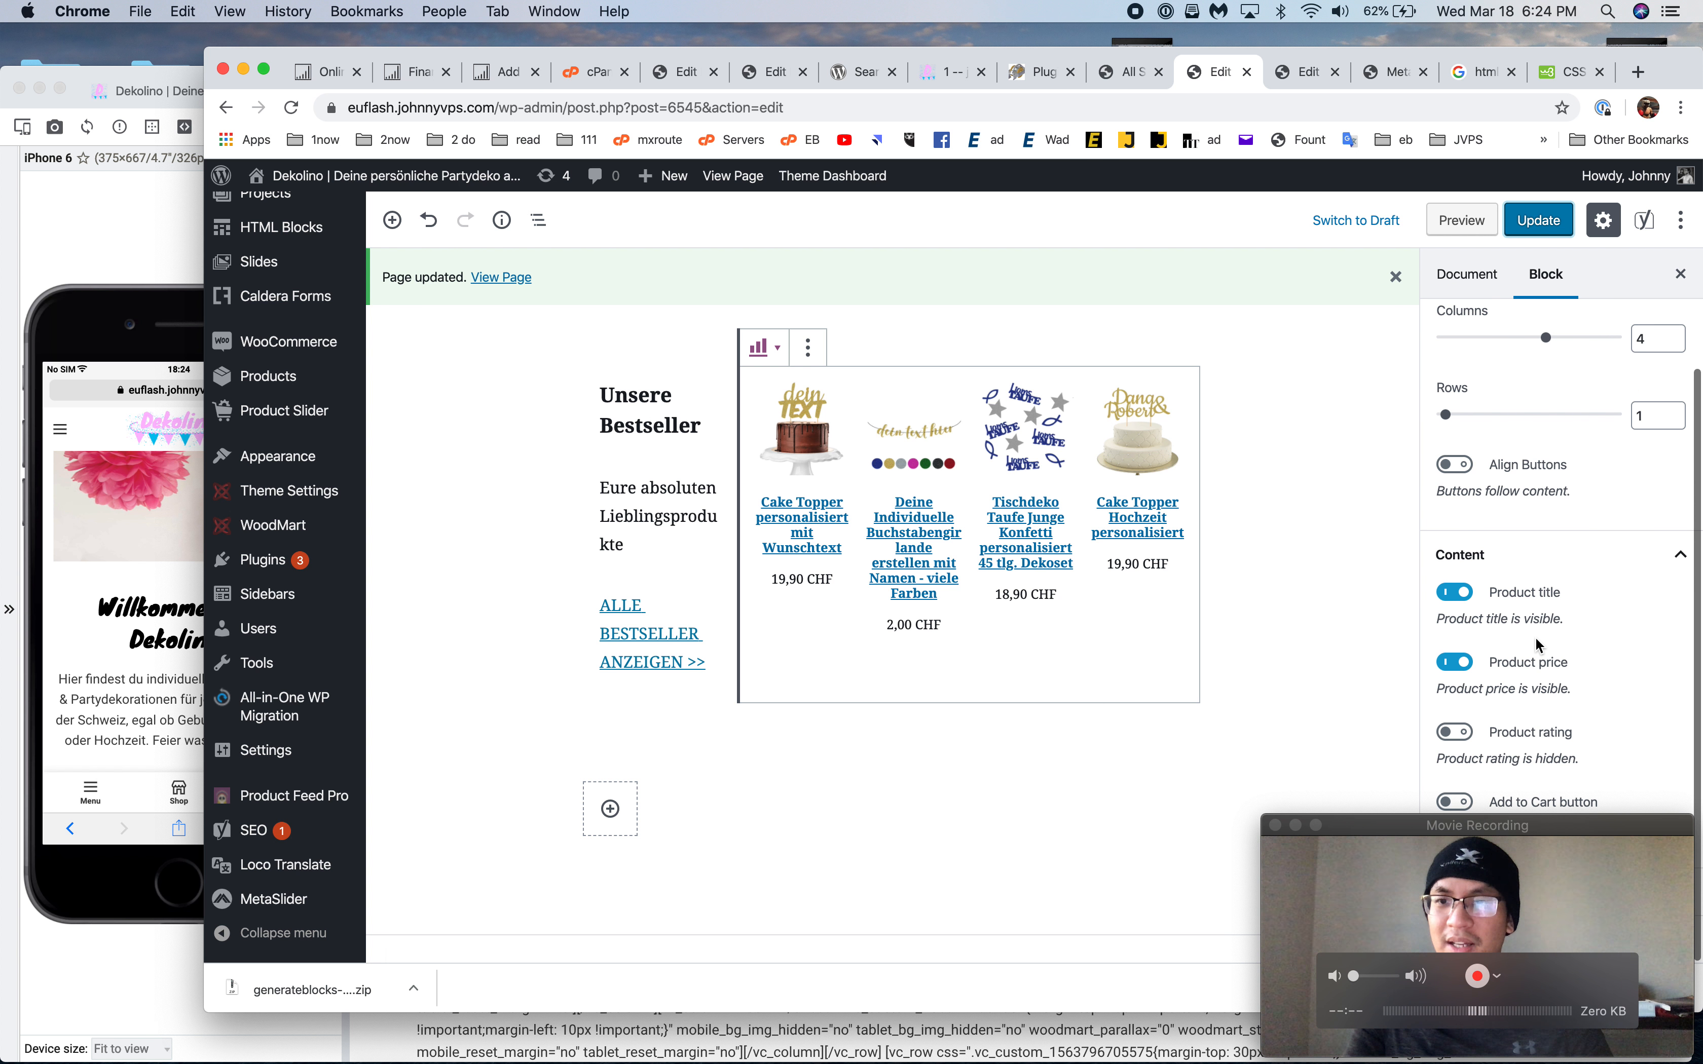
pyautogui.moveTo(1657, 86); pyautogui.dragTo(1199, 102)
pyautogui.click(1146, 916)
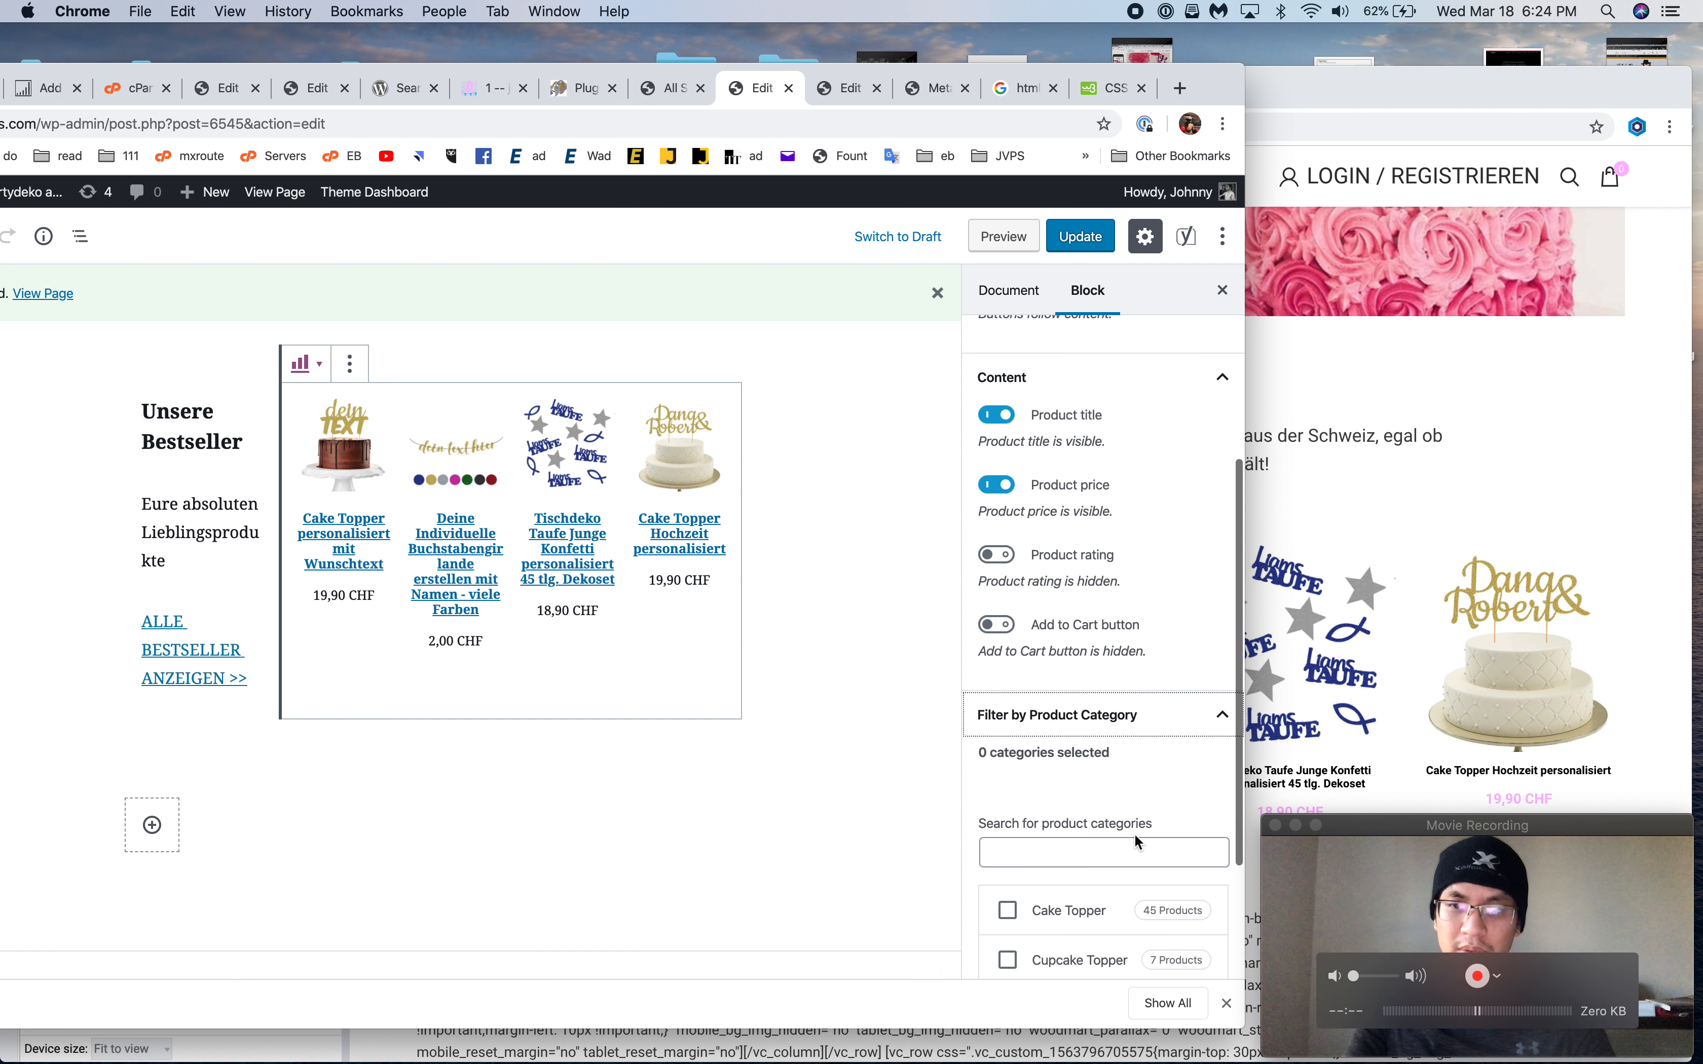
pyautogui.scroll(-2, 1084, 845)
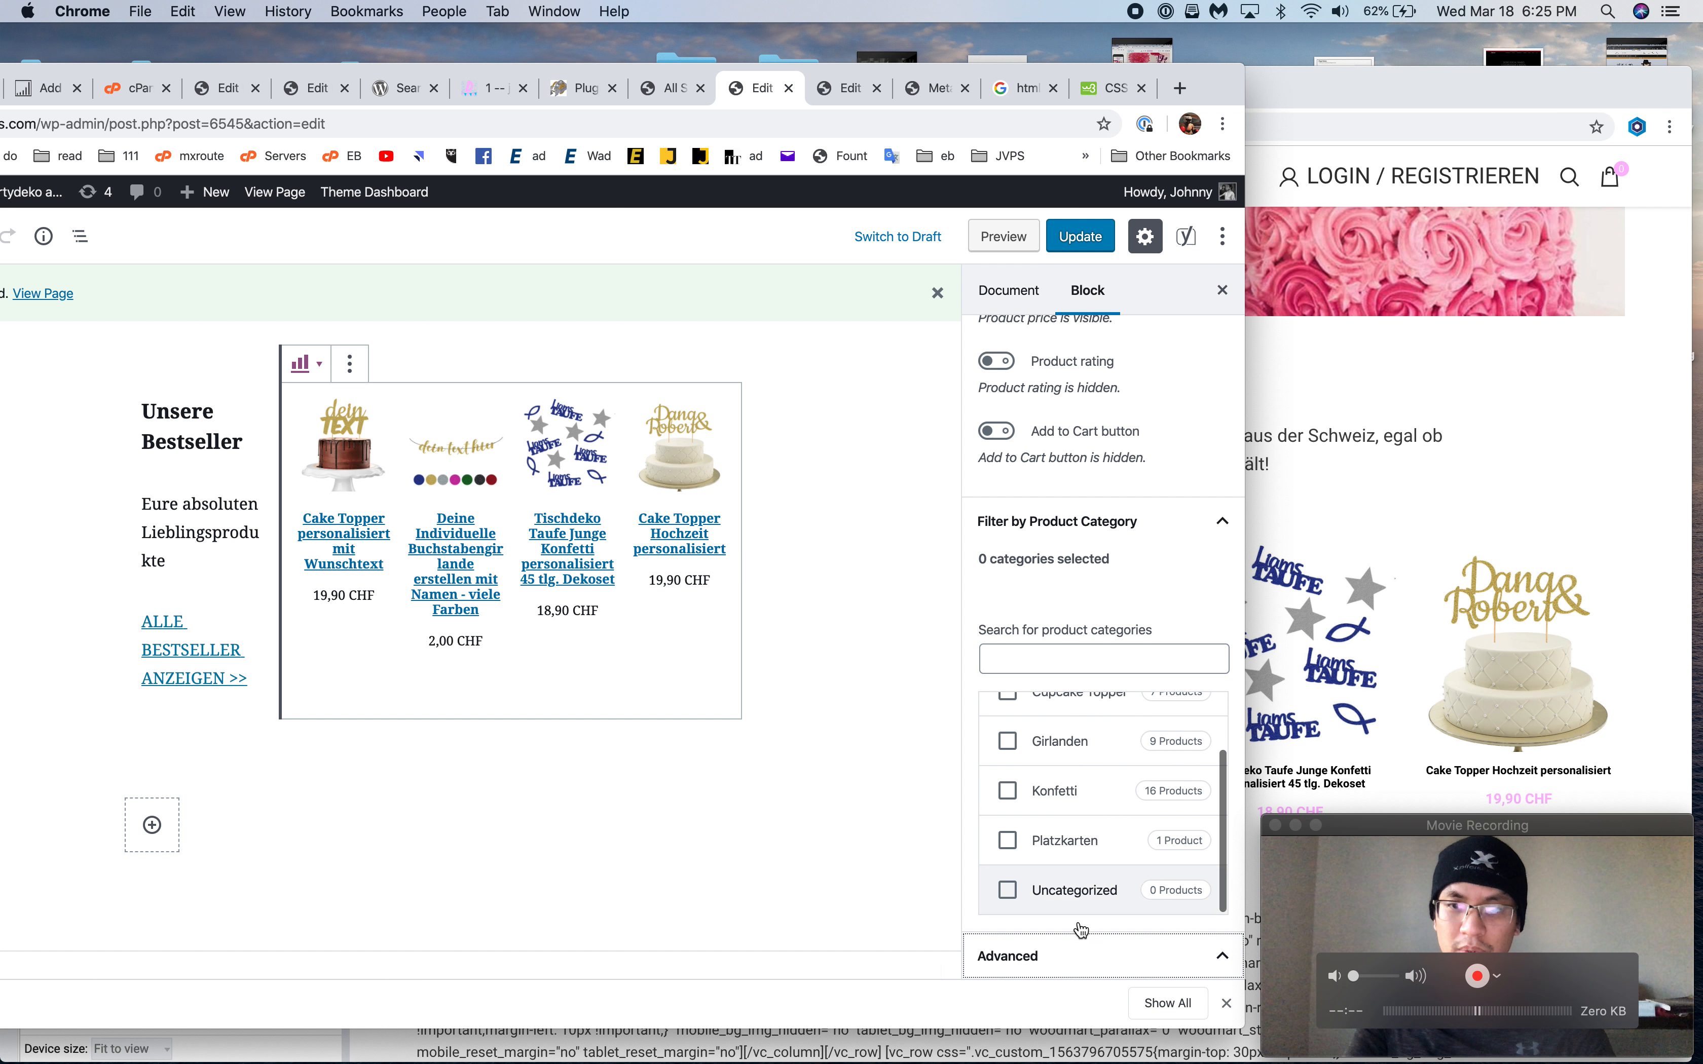
pyautogui.click(1102, 968)
pyautogui.click(1154, 542)
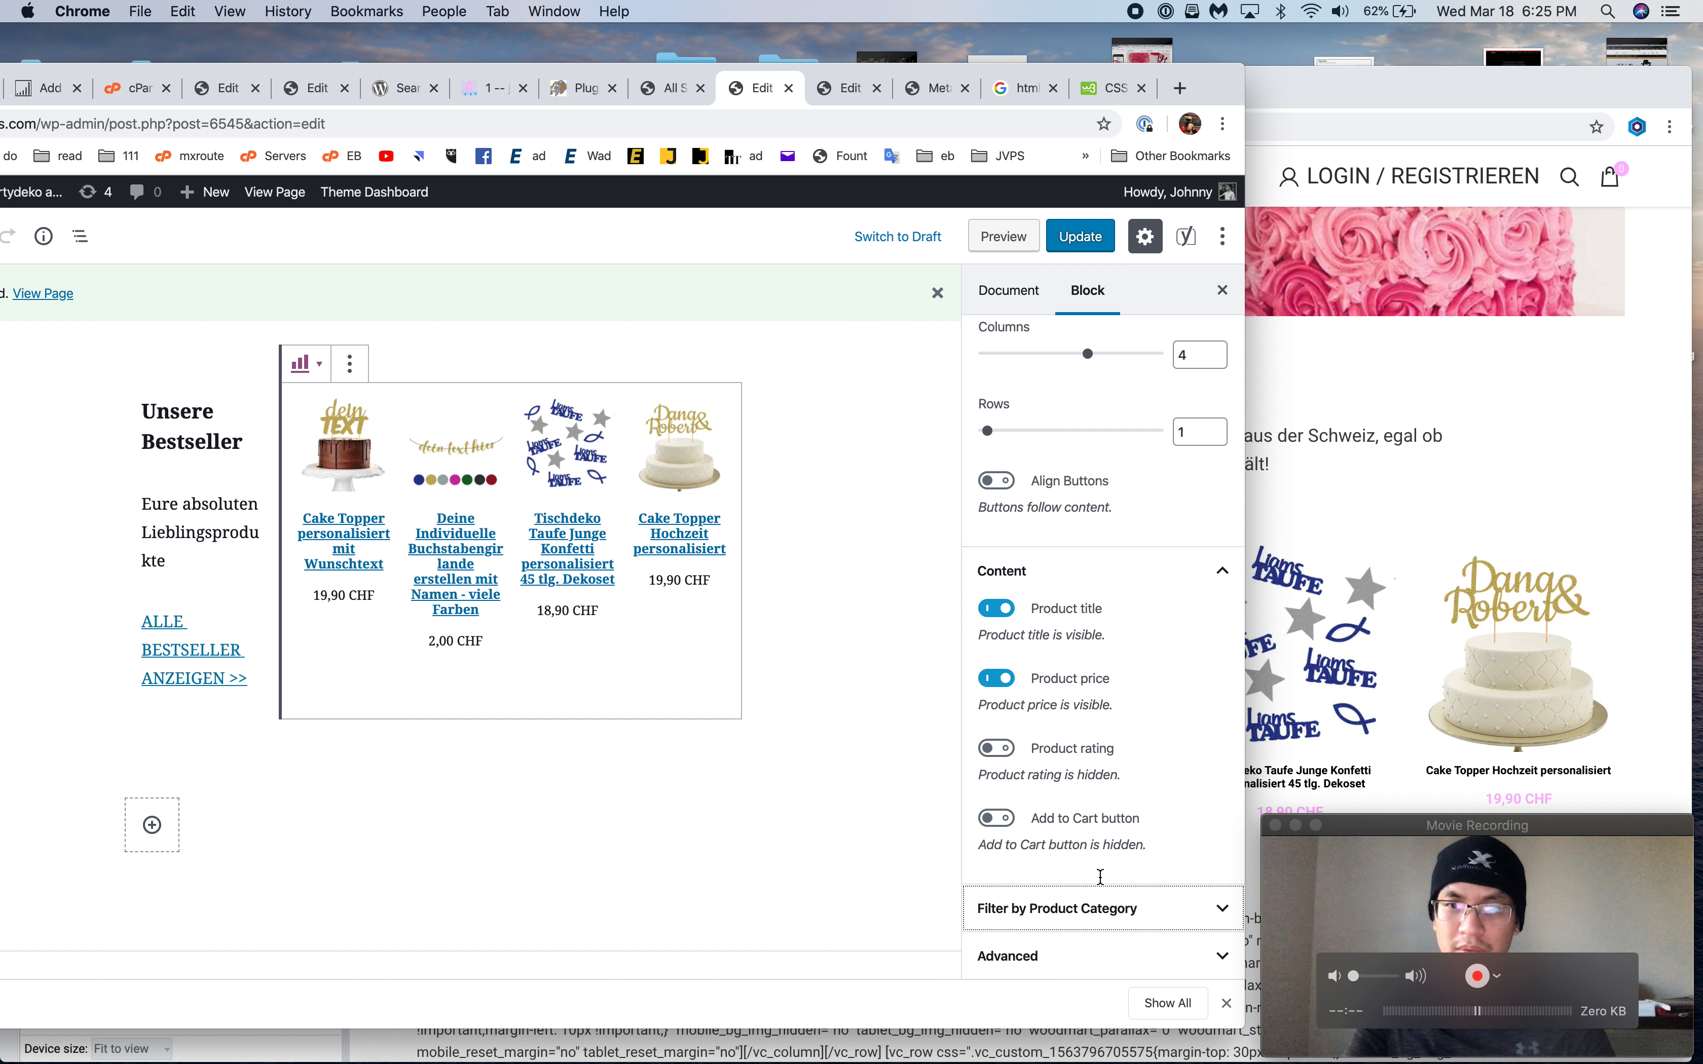
pyautogui.click(1089, 939)
pyautogui.click(1127, 888)
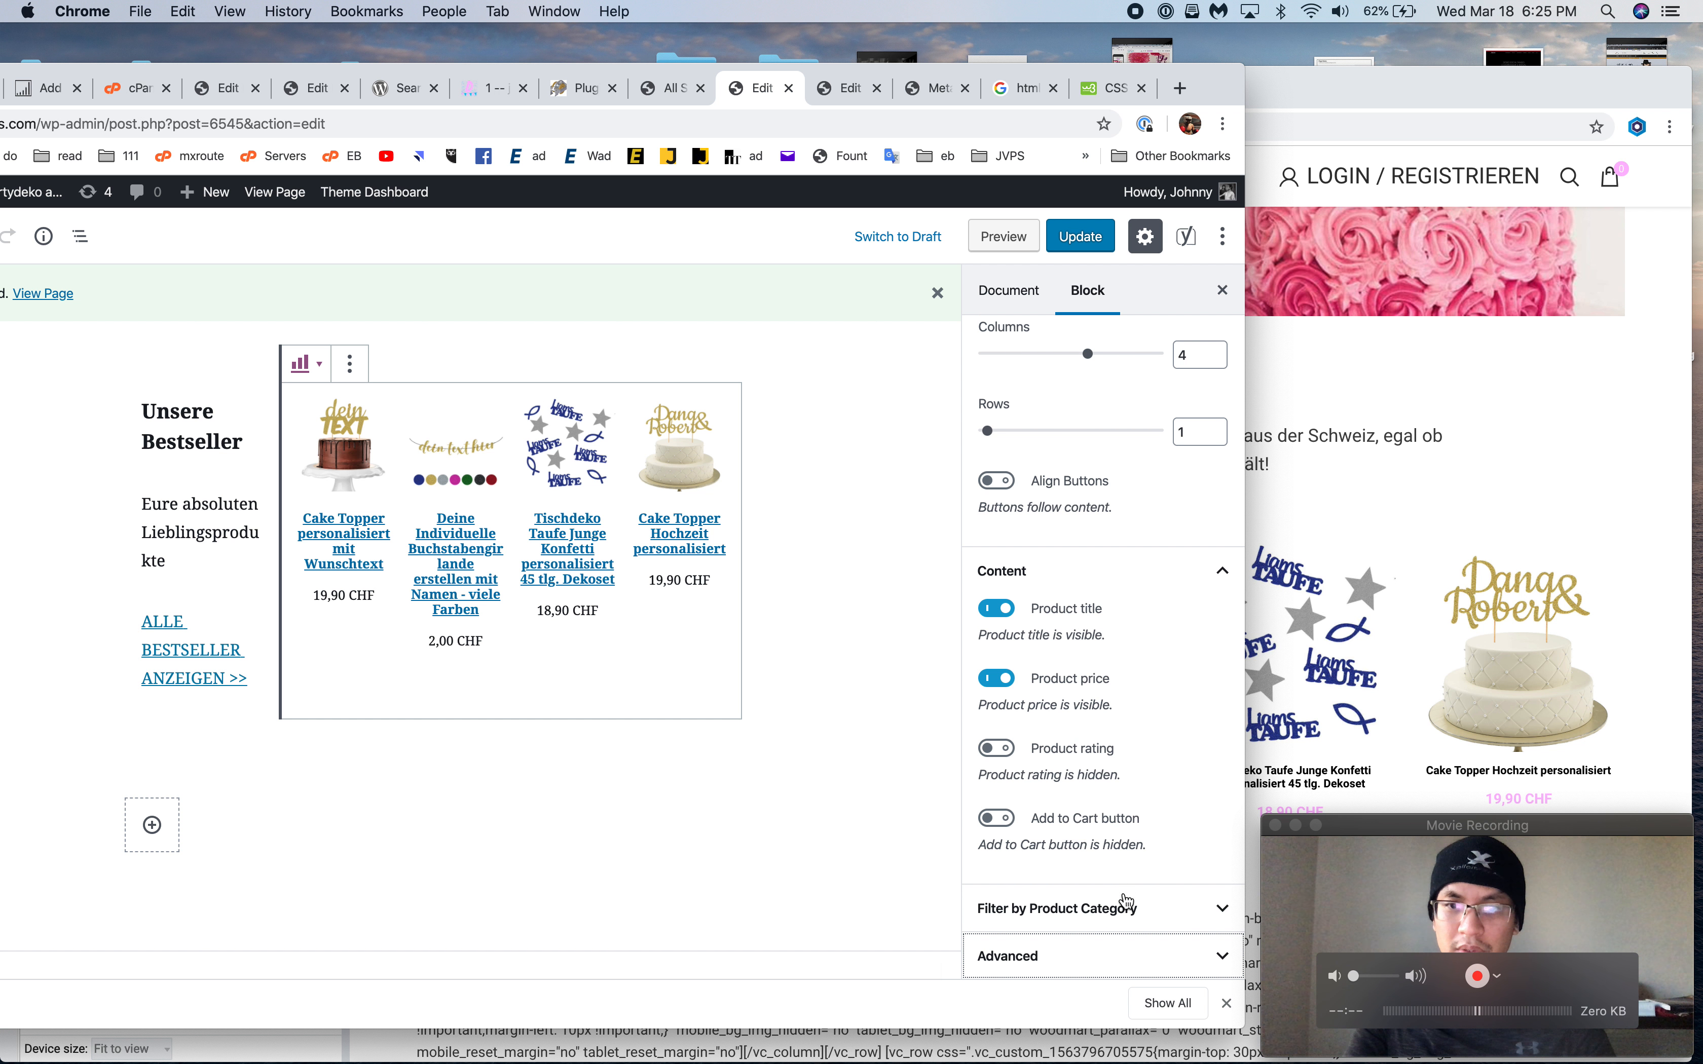
pyautogui.scroll(4, 1107, 845)
pyautogui.moveTo(1202, 94); pyautogui.dragTo(1651, 58)
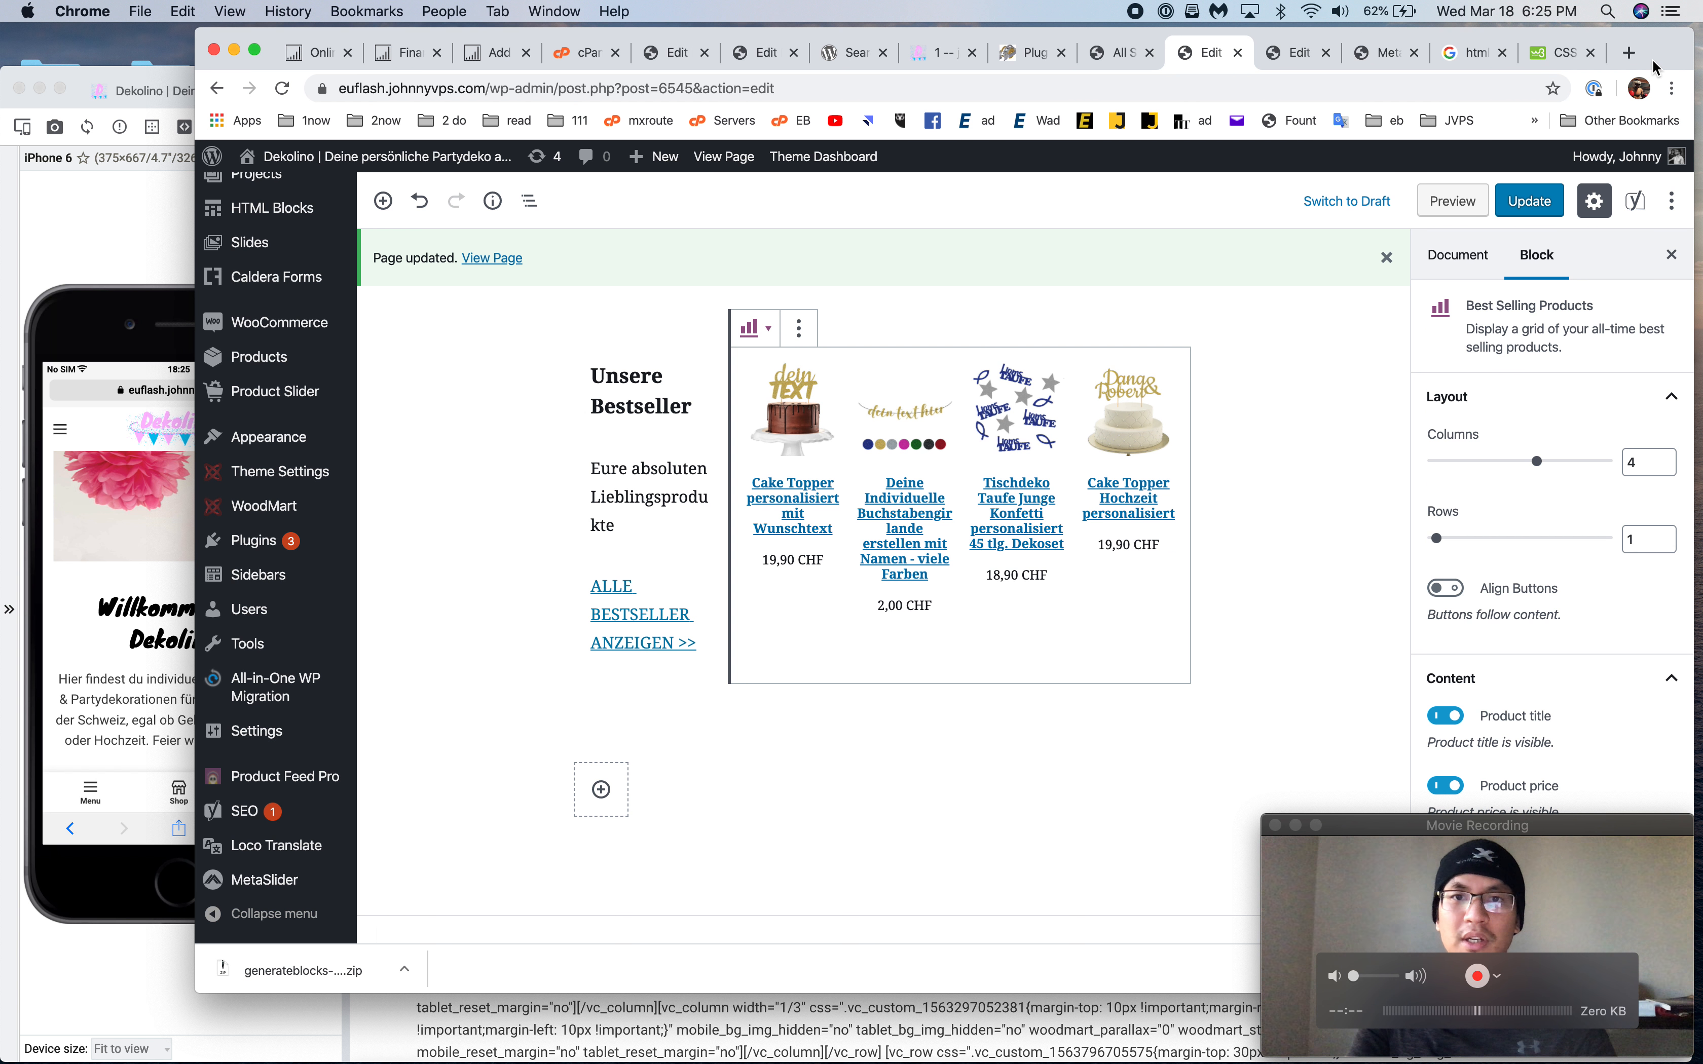
# Switch to Blisk and compare the sections below the bestsellers on the live site and the test homepage
pyautogui.click(125, 291)
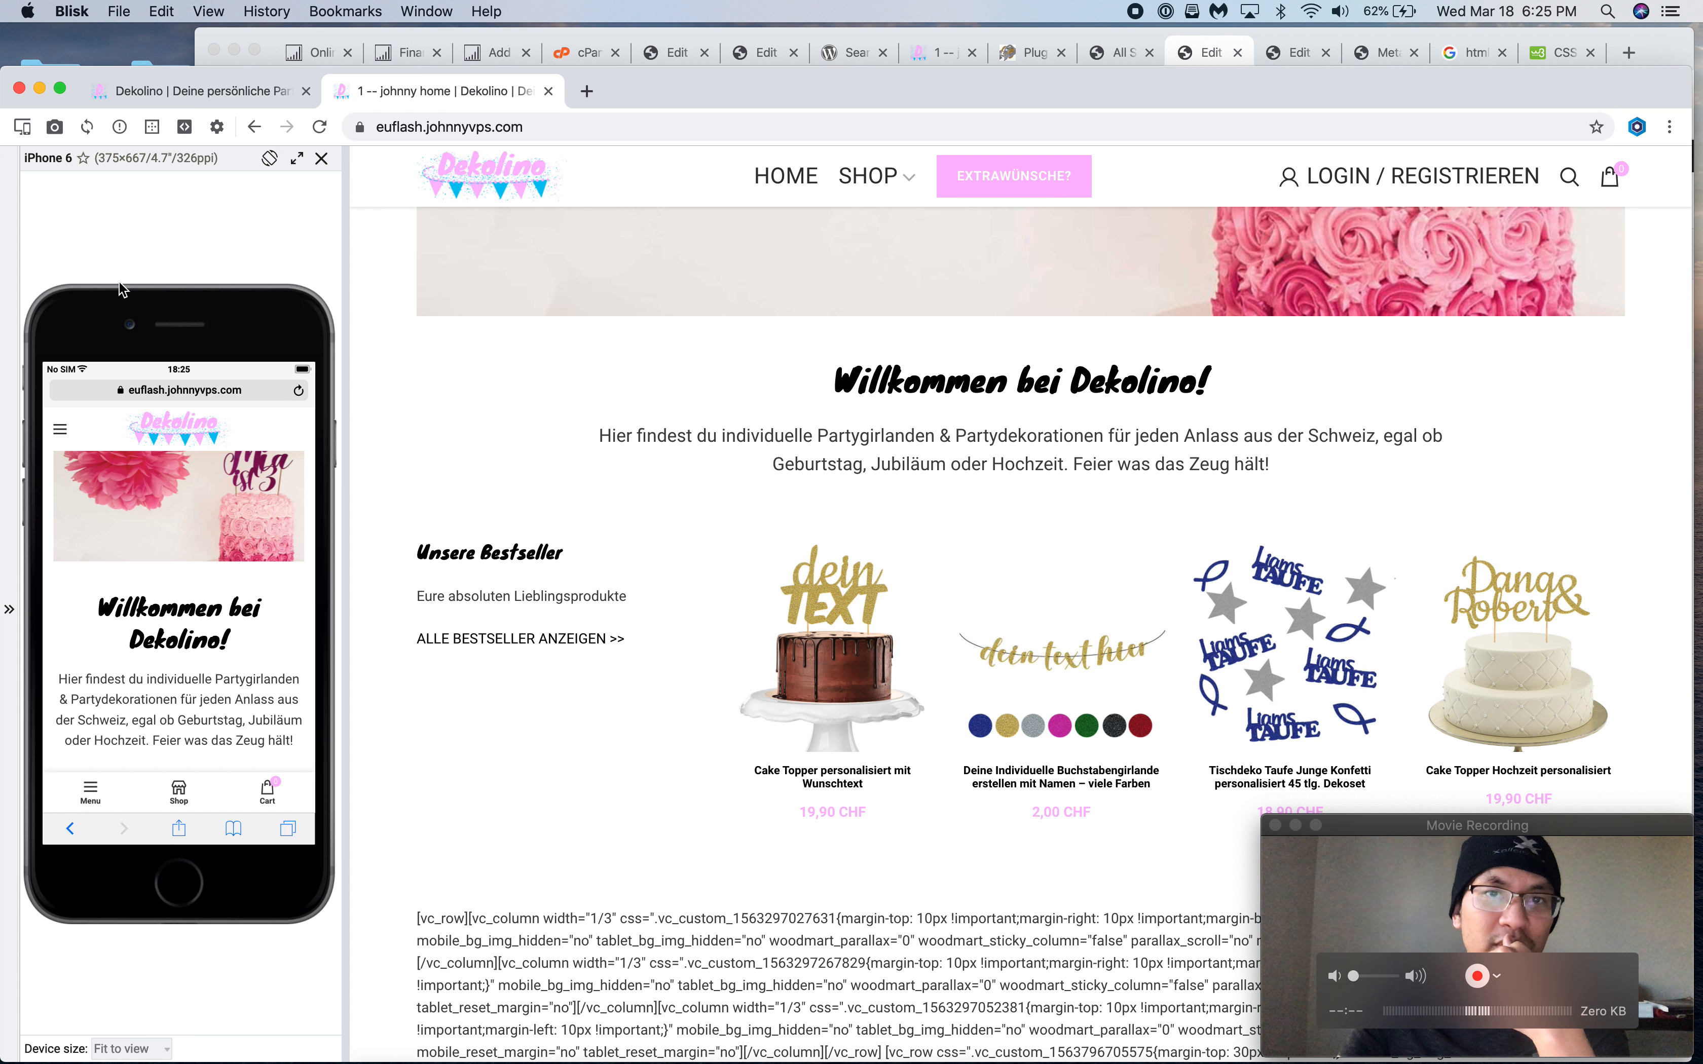
pyautogui.scroll(-4, 704, 672)
pyautogui.click(237, 96)
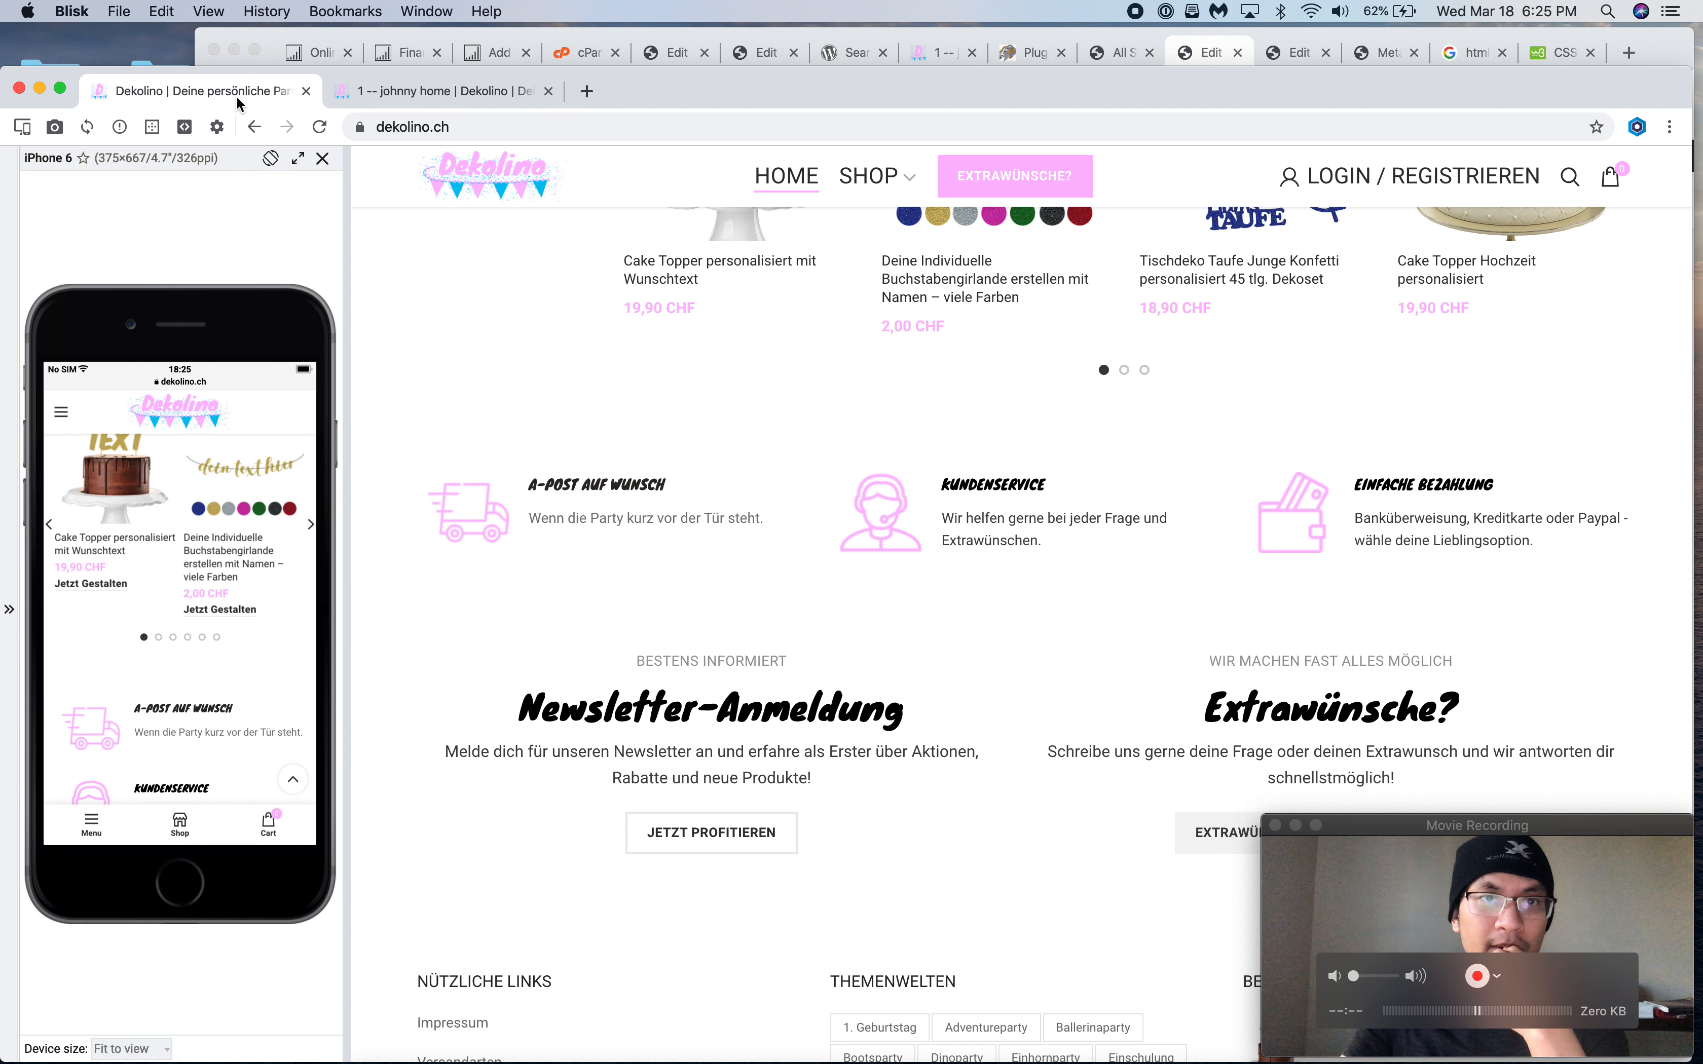
pyautogui.scroll(-3, 674, 560)
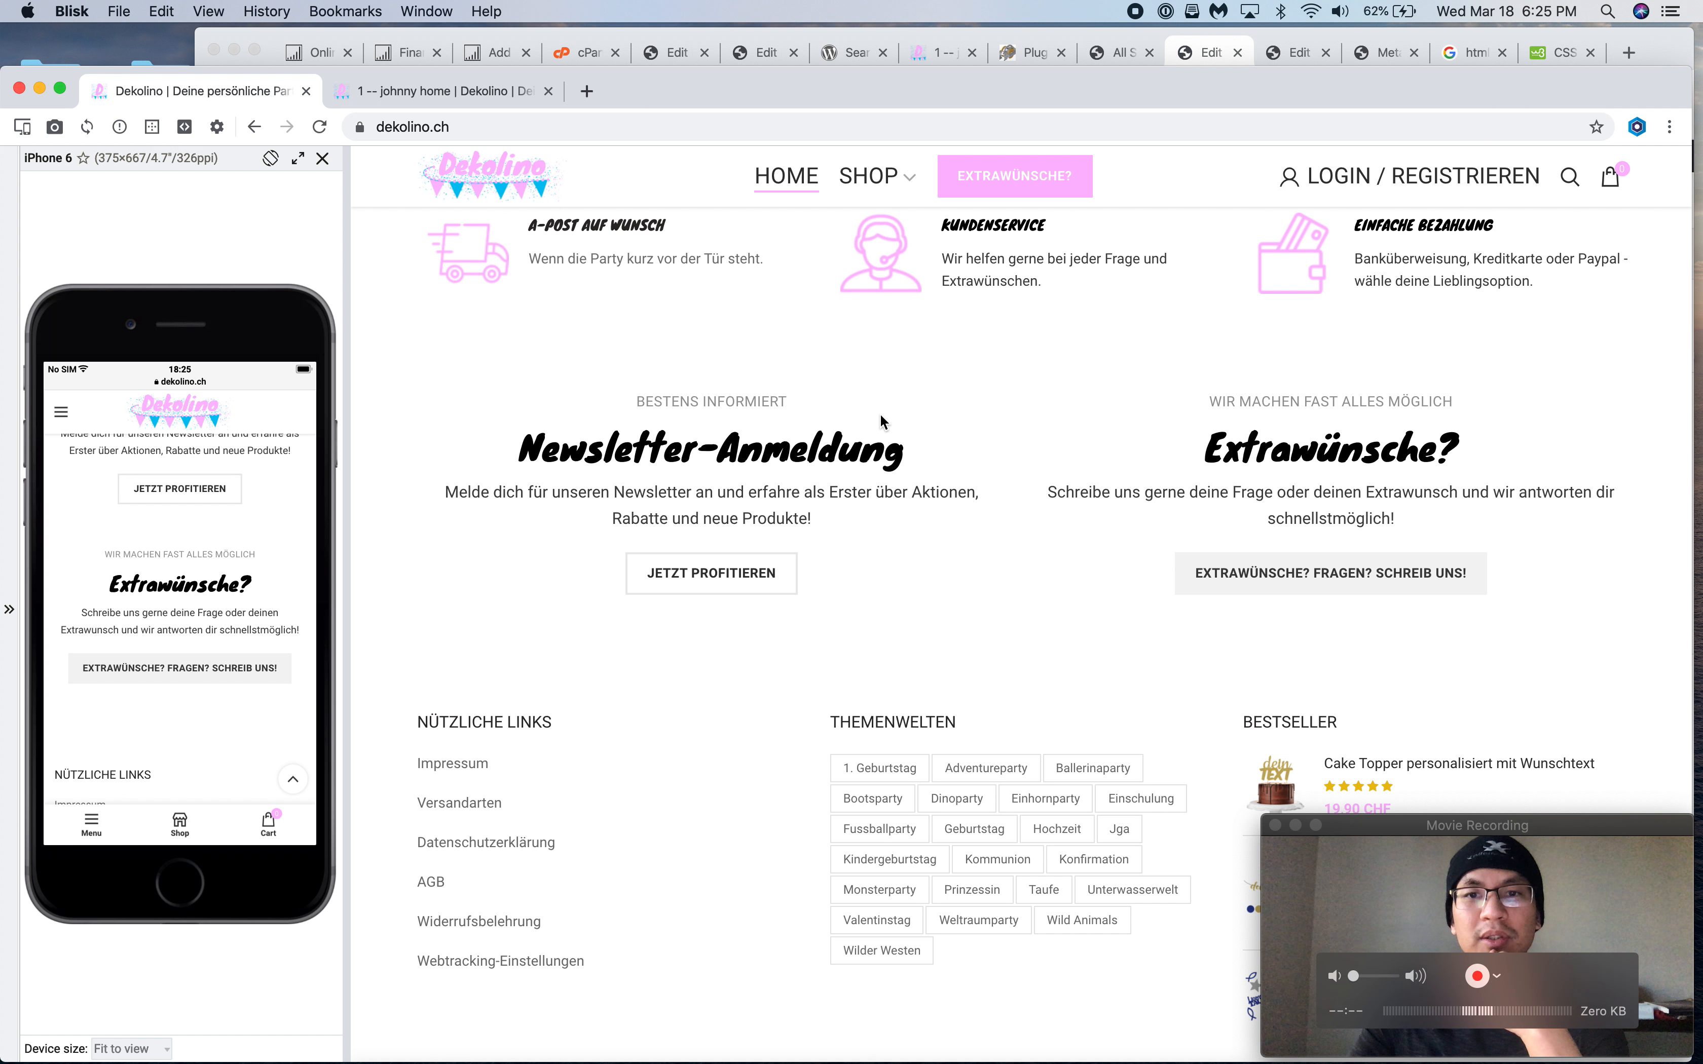
pyautogui.click(478, 100)
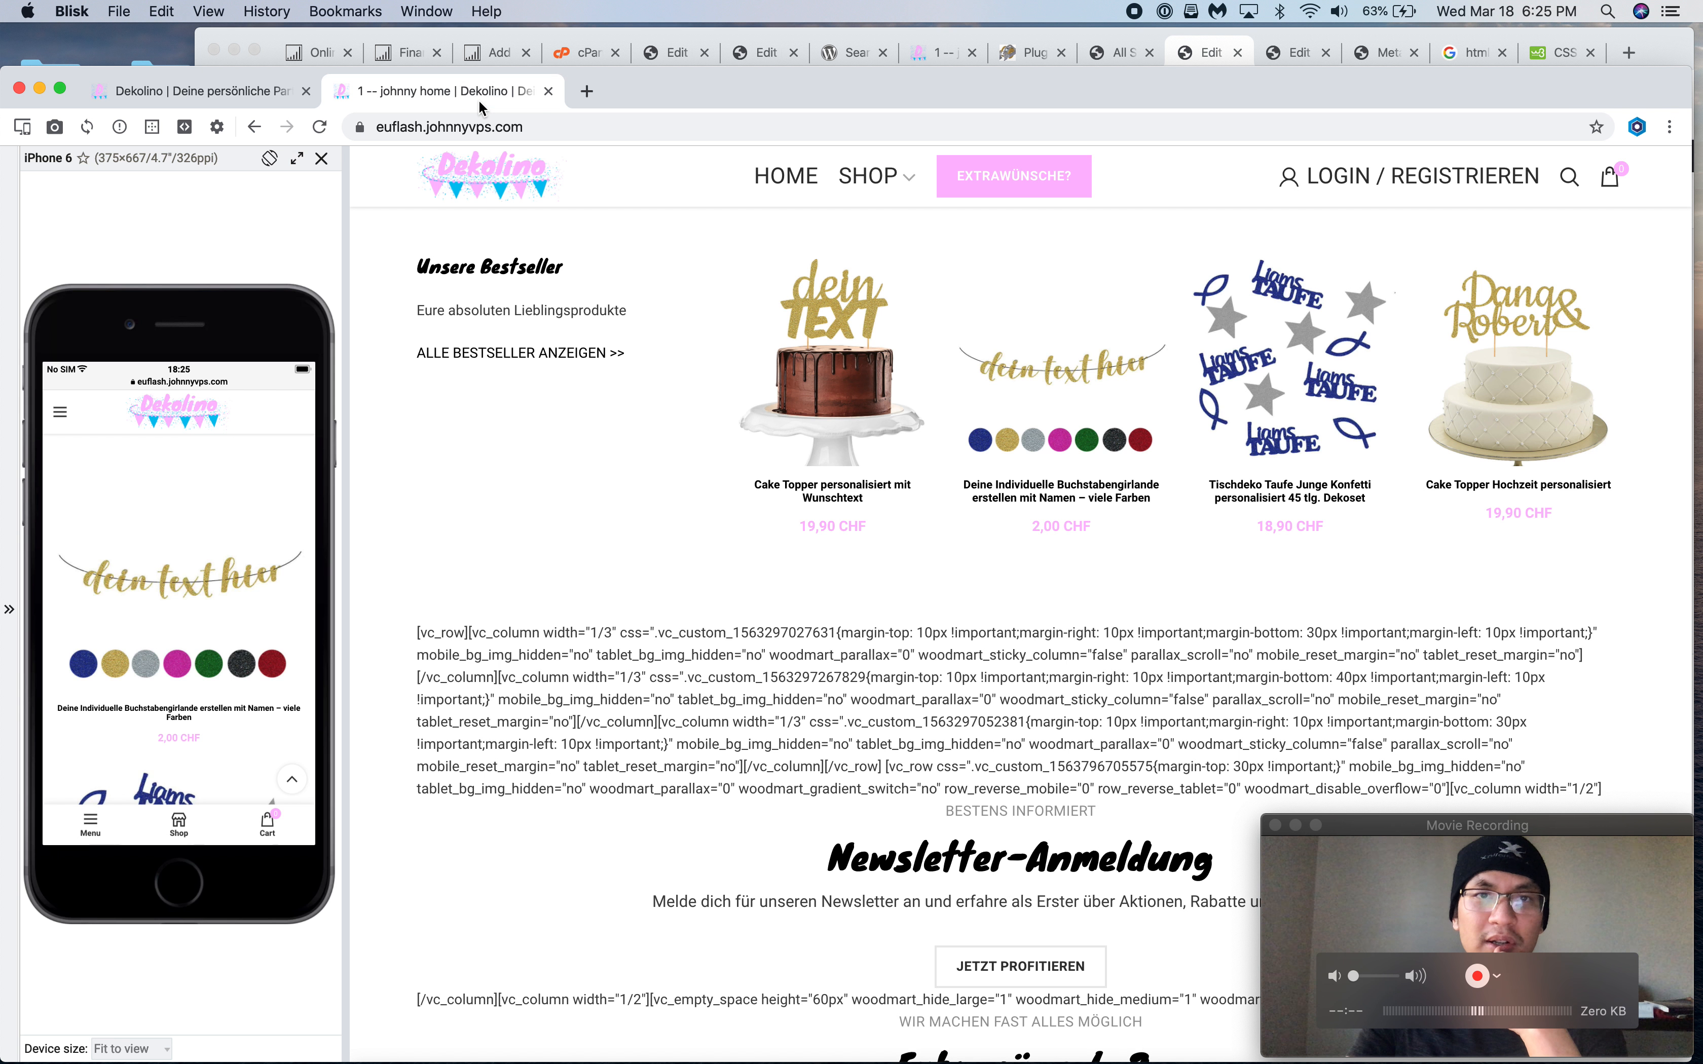
# Return to the page editor in Chrome and add a Grid block with two equal containers below the bestseller grid
pyautogui.click(1197, 56)
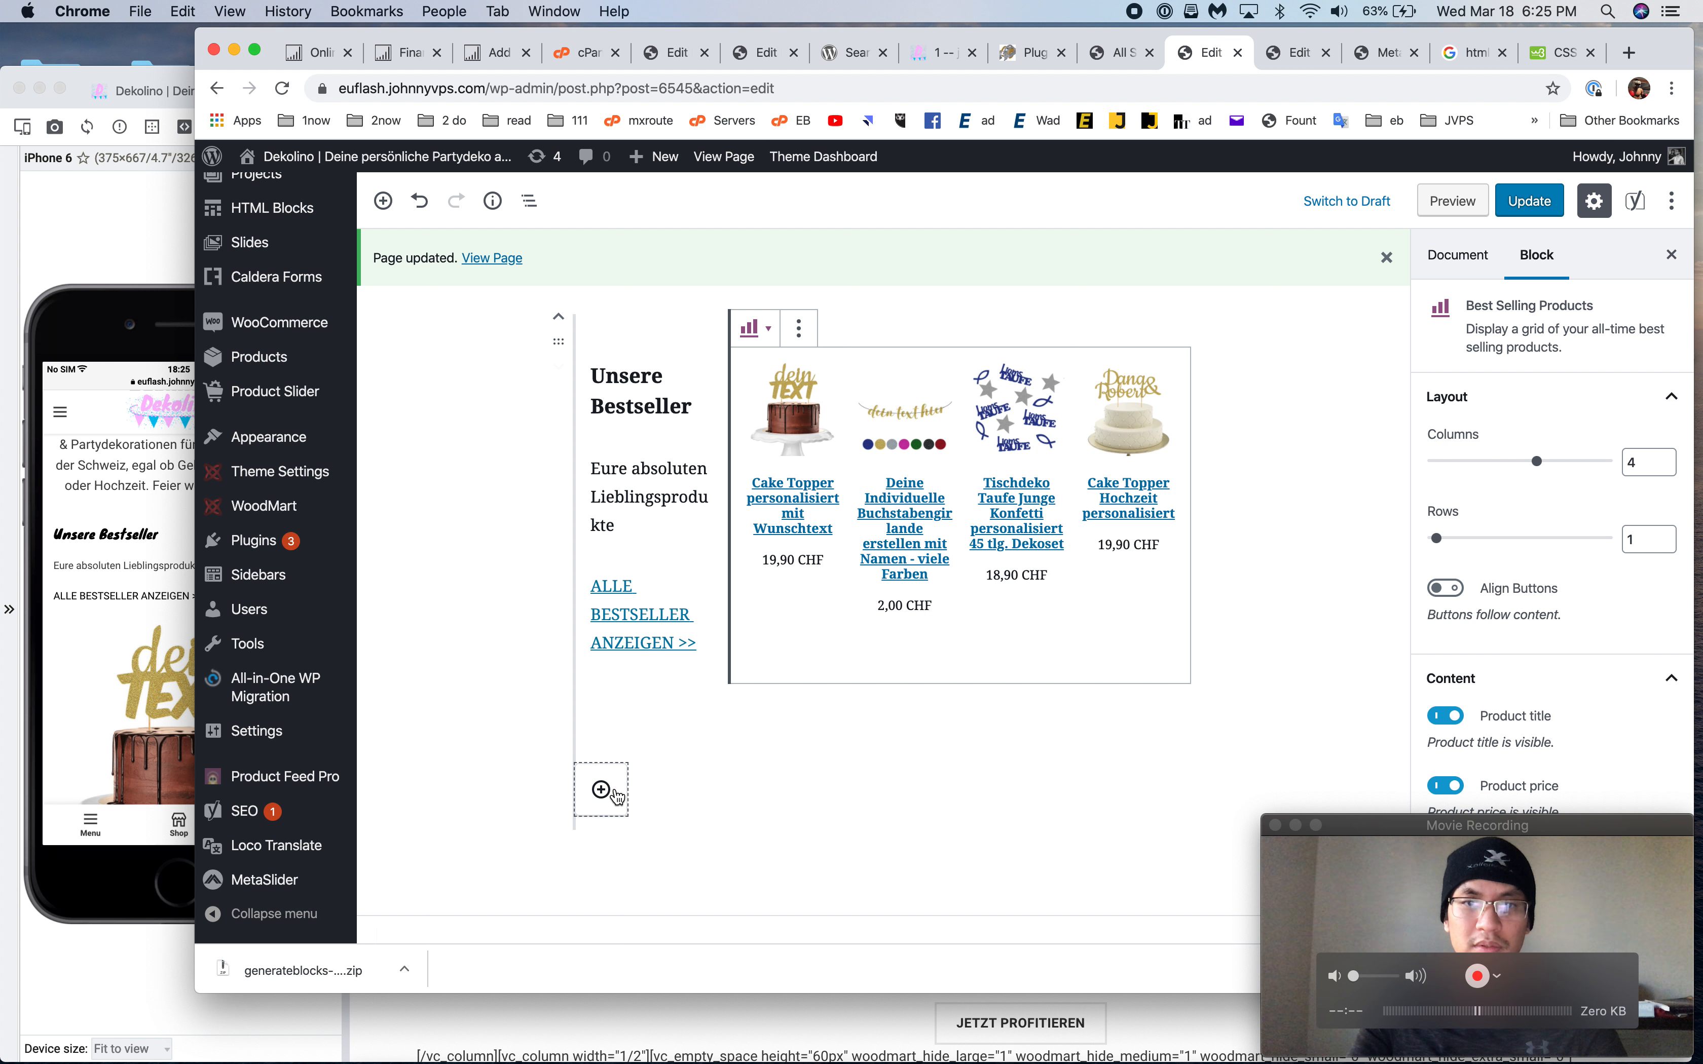
pyautogui.click(616, 795)
pyautogui.click(810, 782)
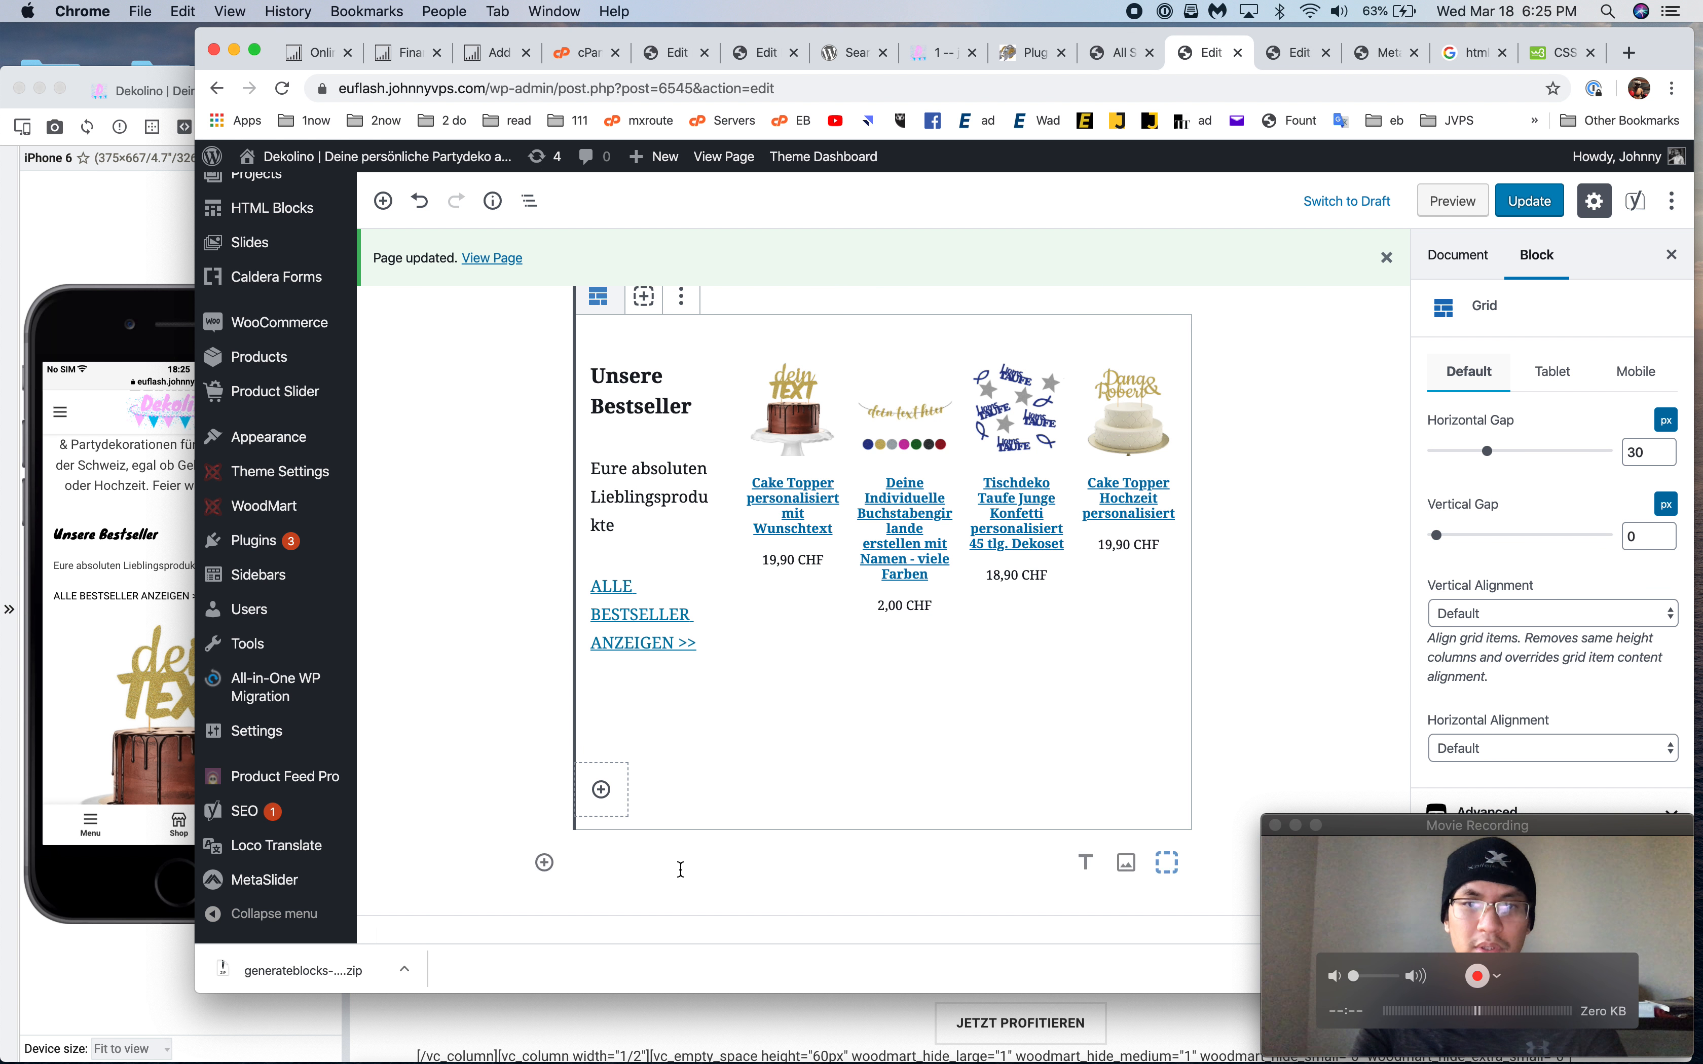
pyautogui.click(680, 870)
pyautogui.click(1165, 836)
pyautogui.click(750, 686)
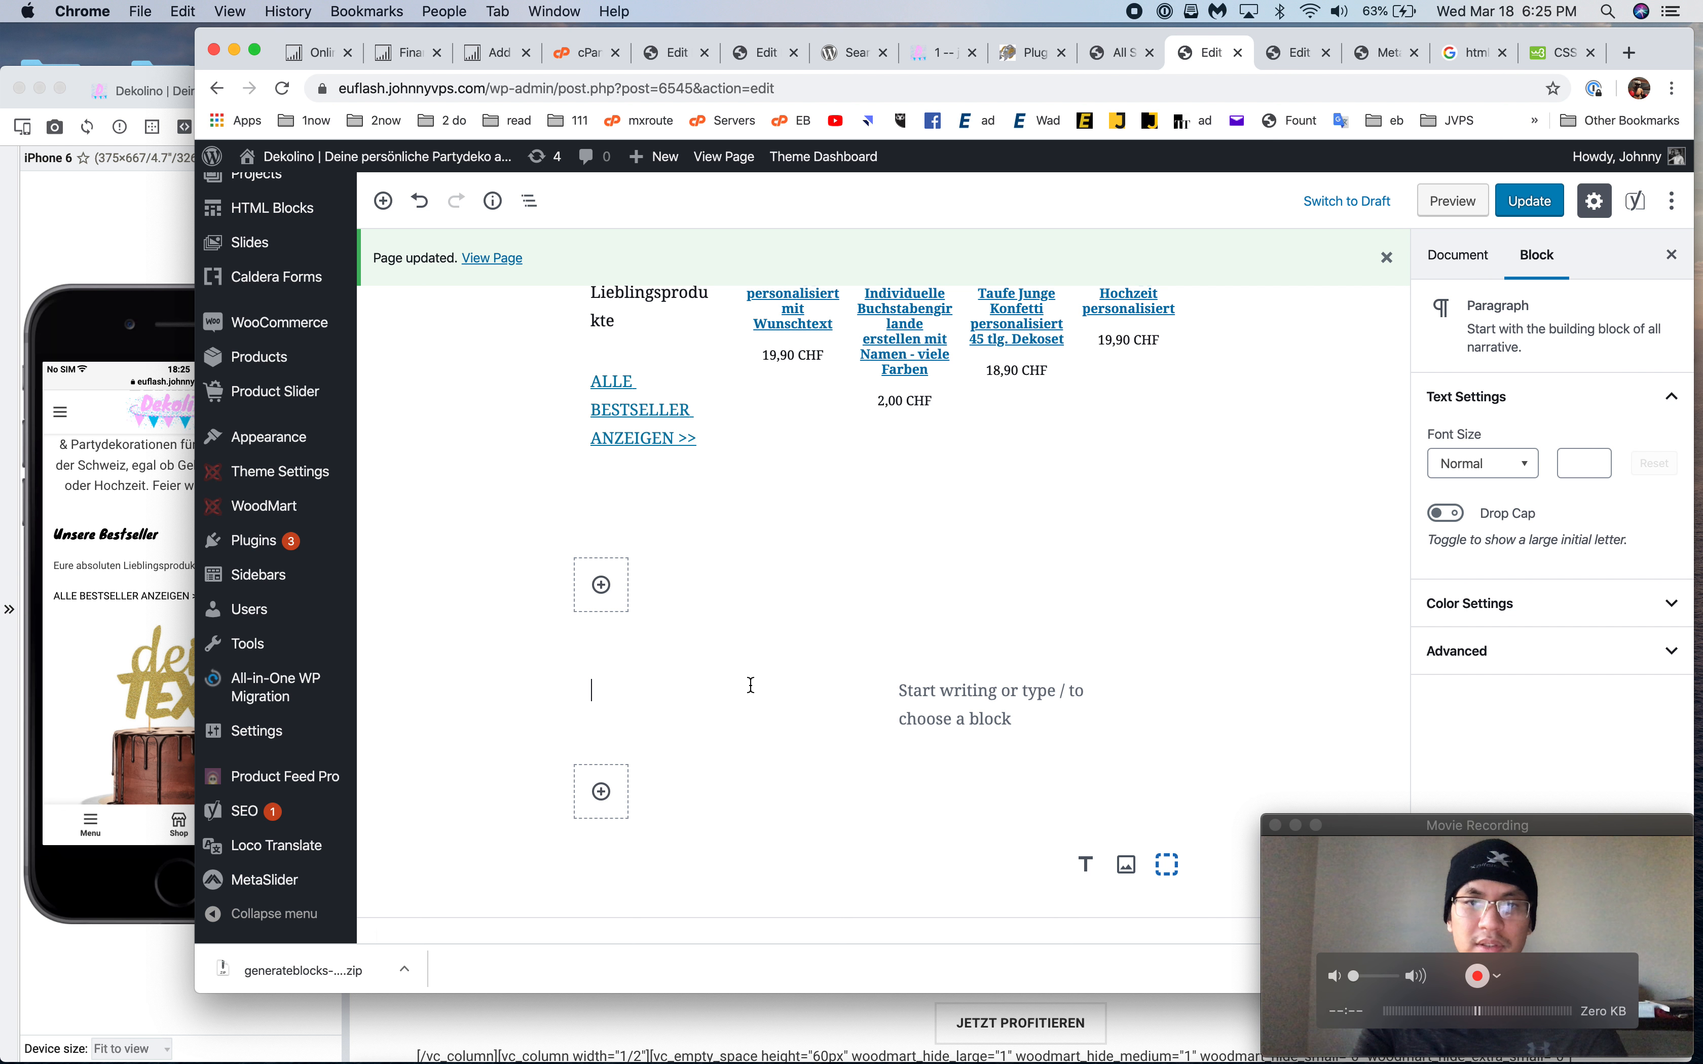
pyautogui.scroll(-10, 753, 693)
pyautogui.scroll(9, 752, 693)
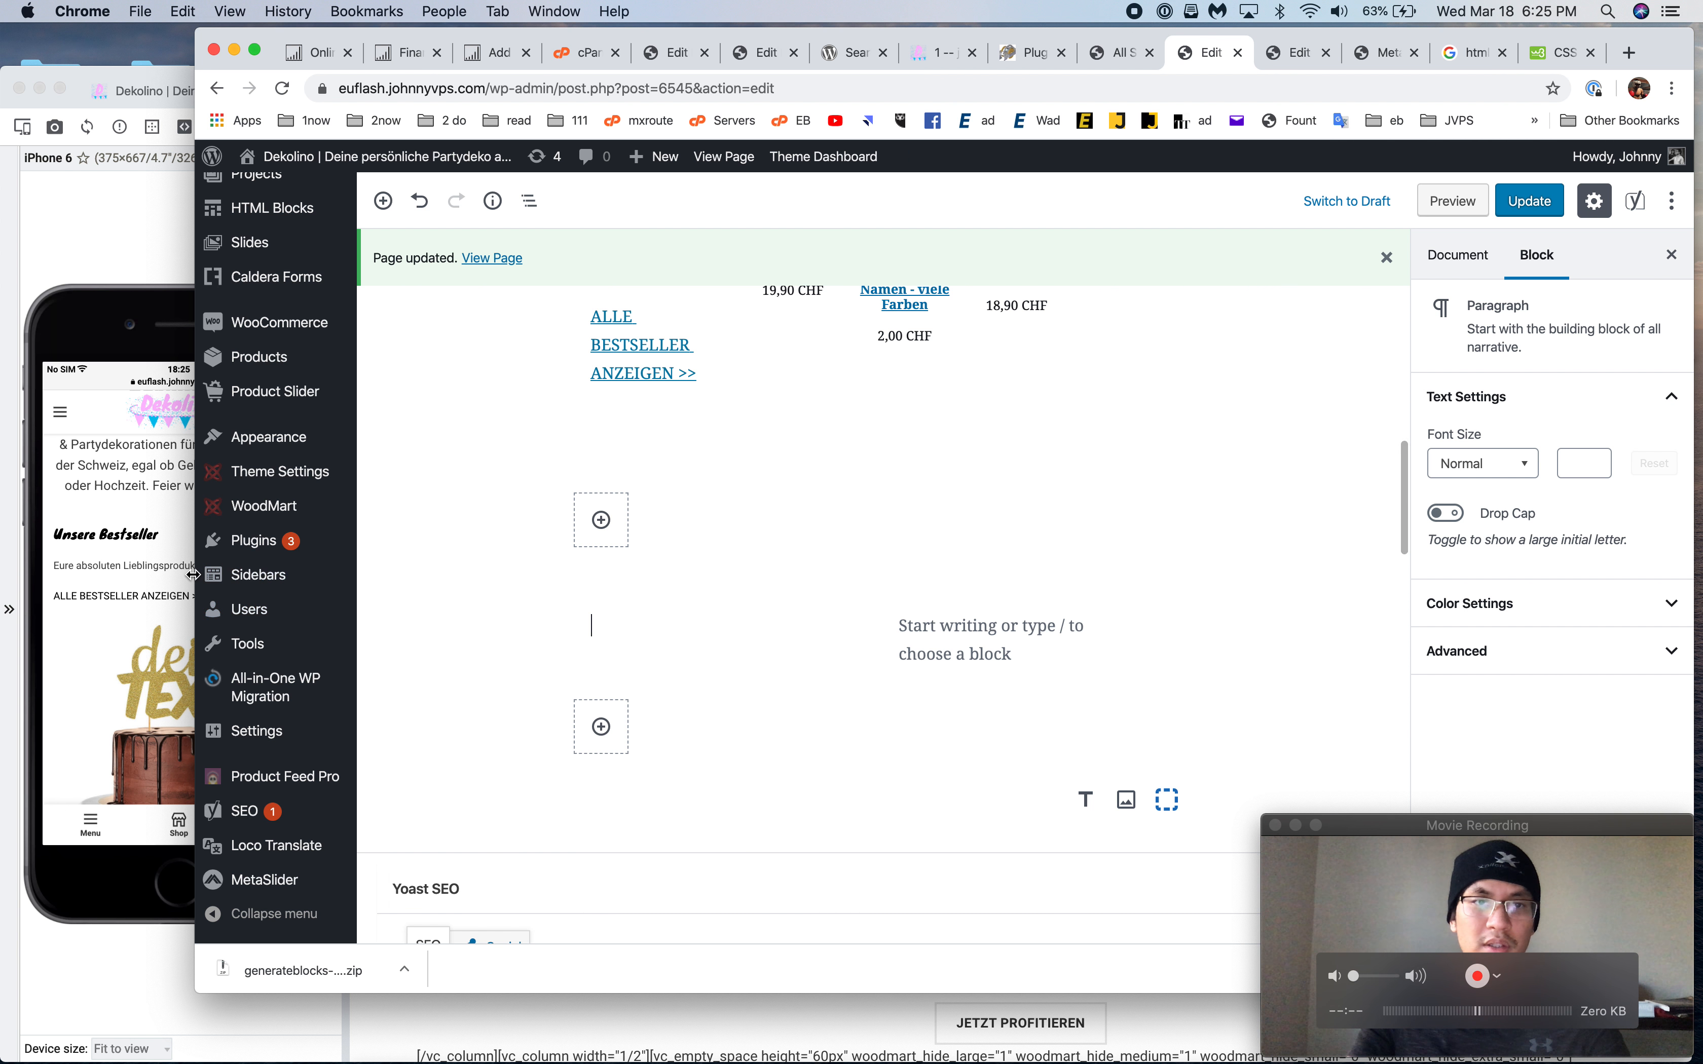
# Copy the "Bestens informiert" and "Newsletter-Anmeldung" text from the live site in Blisk and paste it into the new grid's first container
pyautogui.click(163, 334)
pyautogui.scroll(-5, 837, 514)
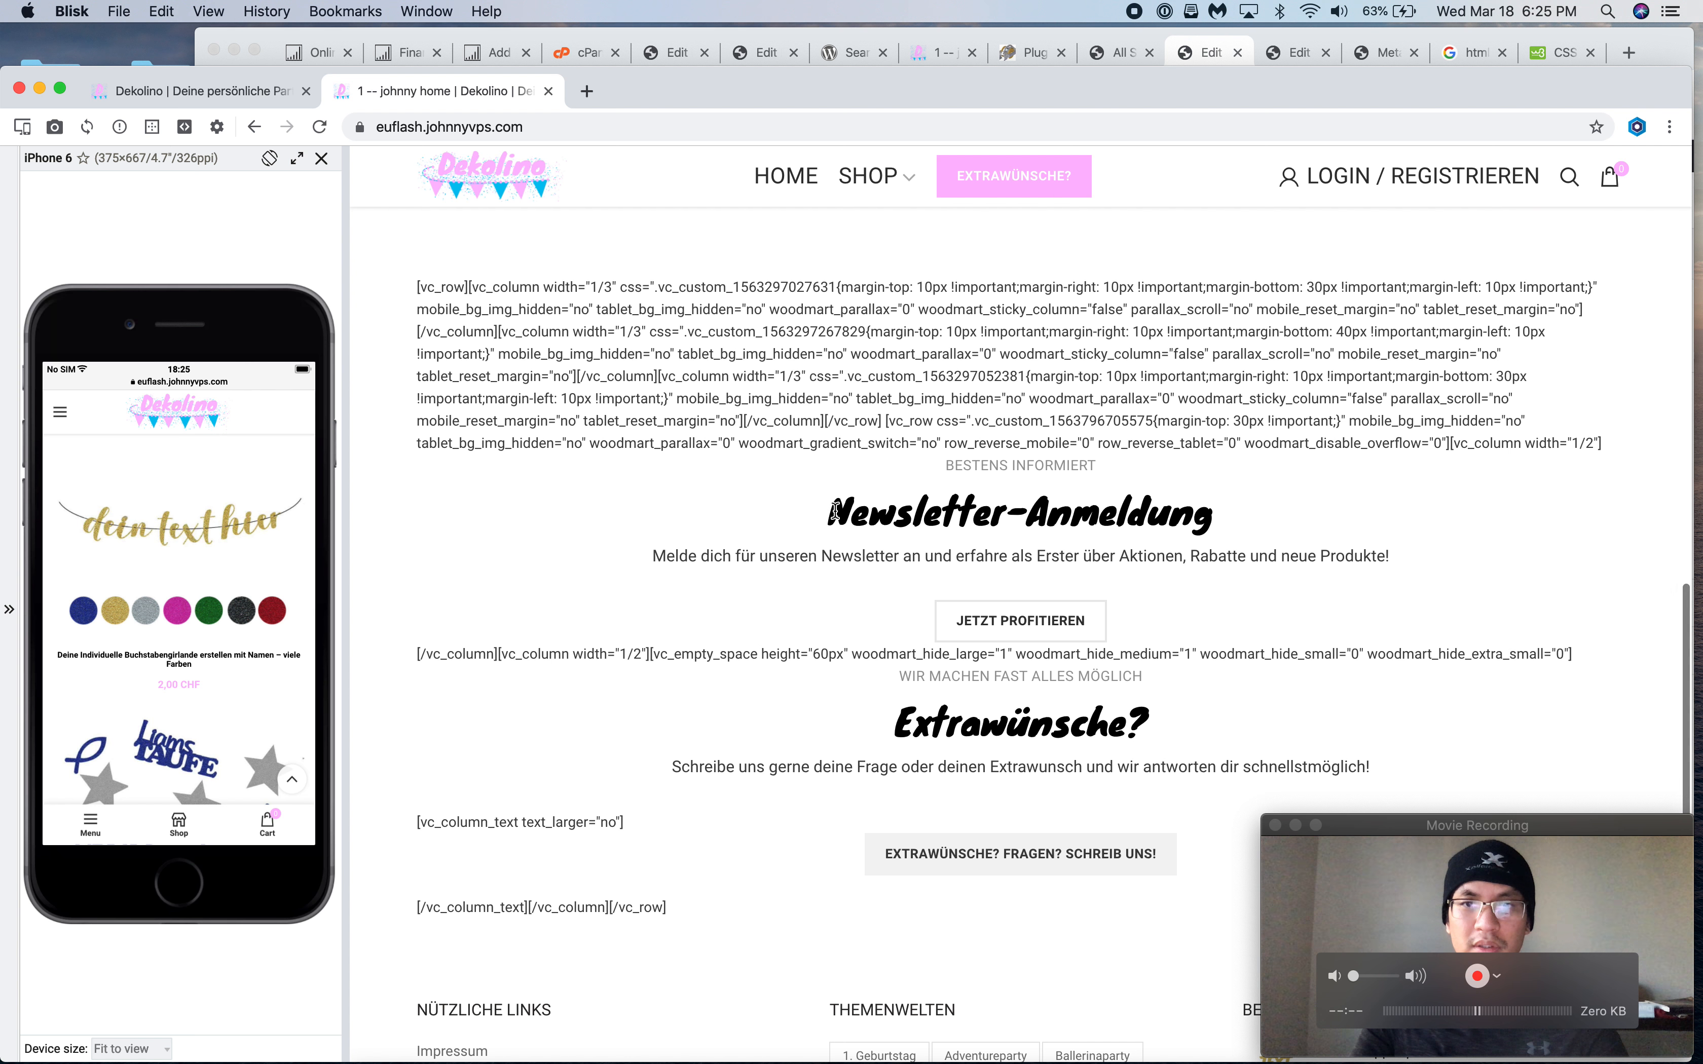
pyautogui.moveTo(835, 511); pyautogui.dragTo(1321, 626)
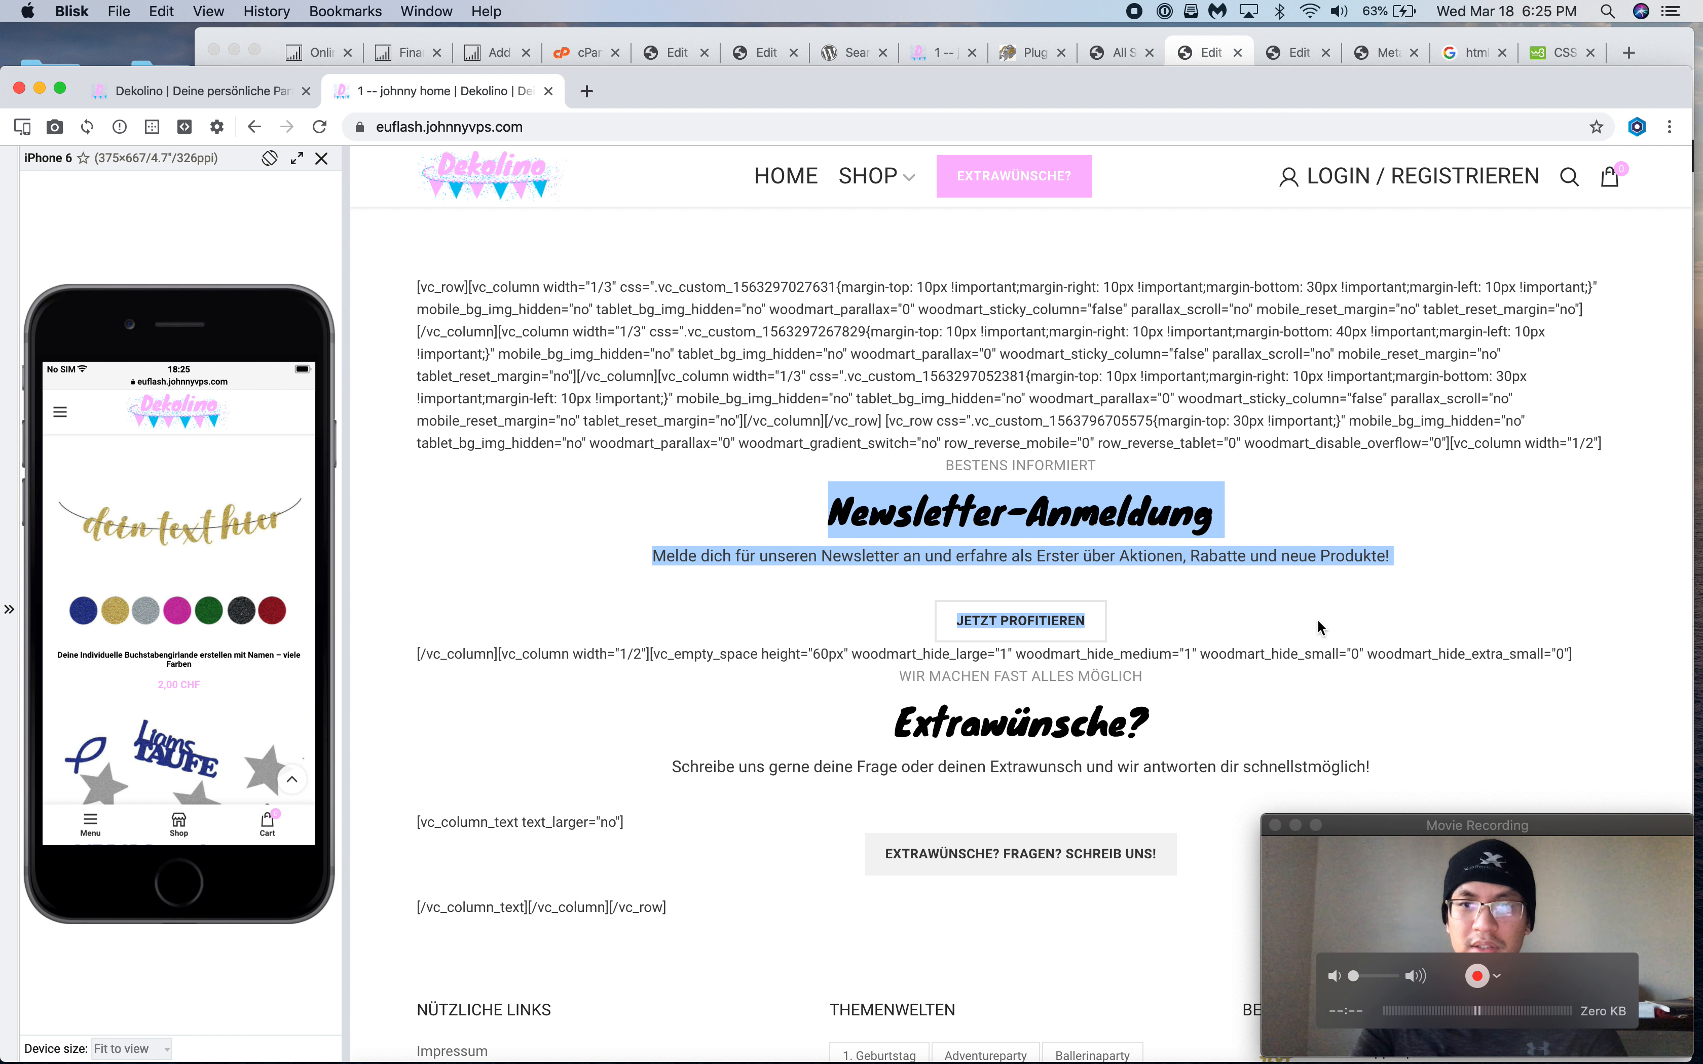
pyautogui.click(285, 93)
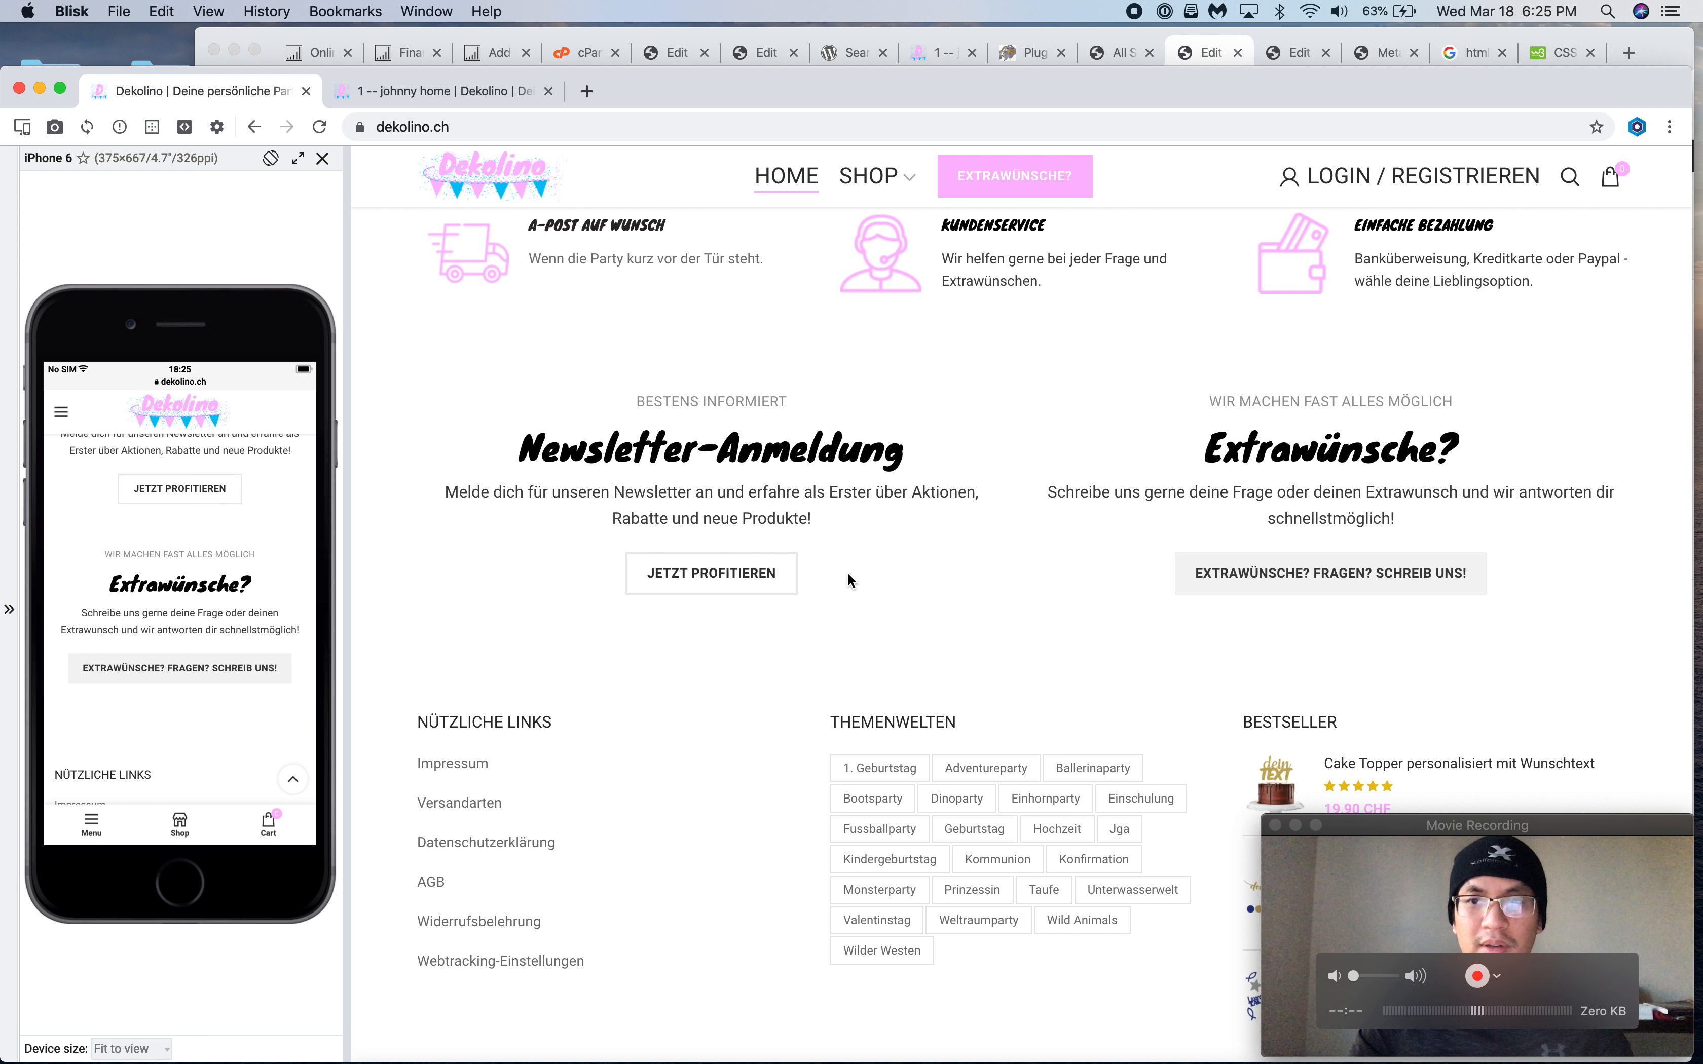
pyautogui.moveTo(595, 397); pyautogui.dragTo(818, 531)
pyautogui.press('super+c')
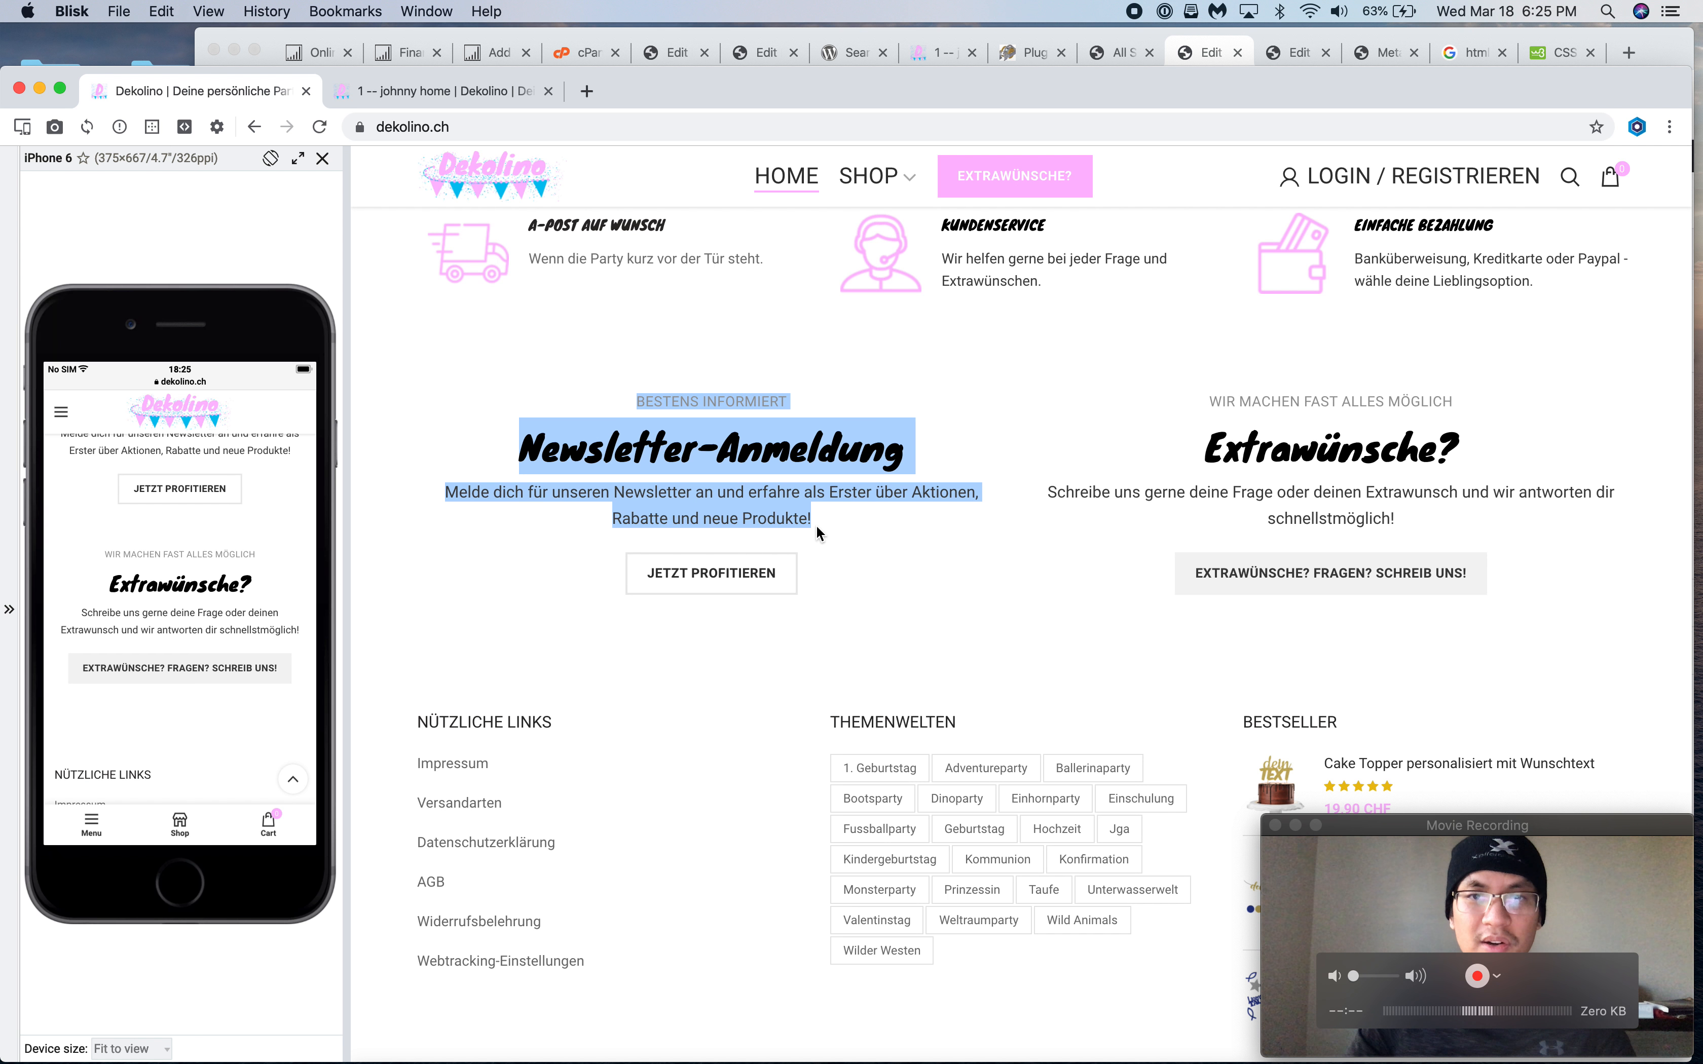
pyautogui.hotkey('ctrl', 'Tab')
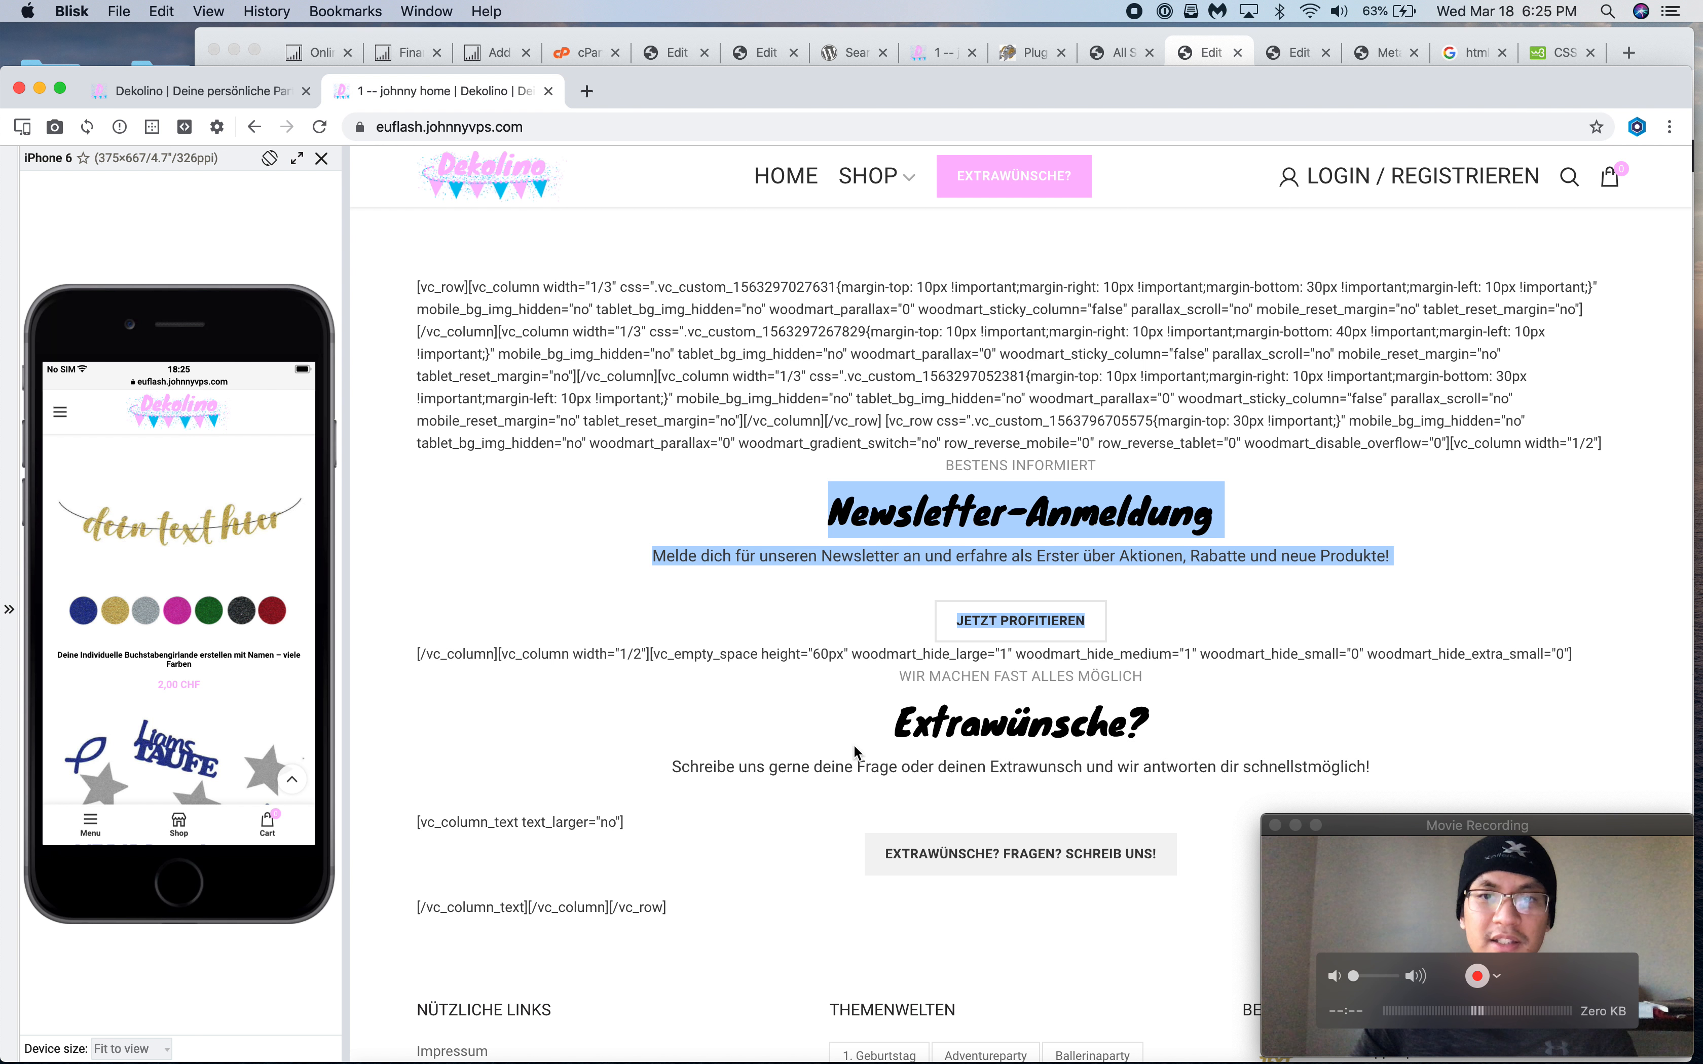
pyautogui.click(1212, 60)
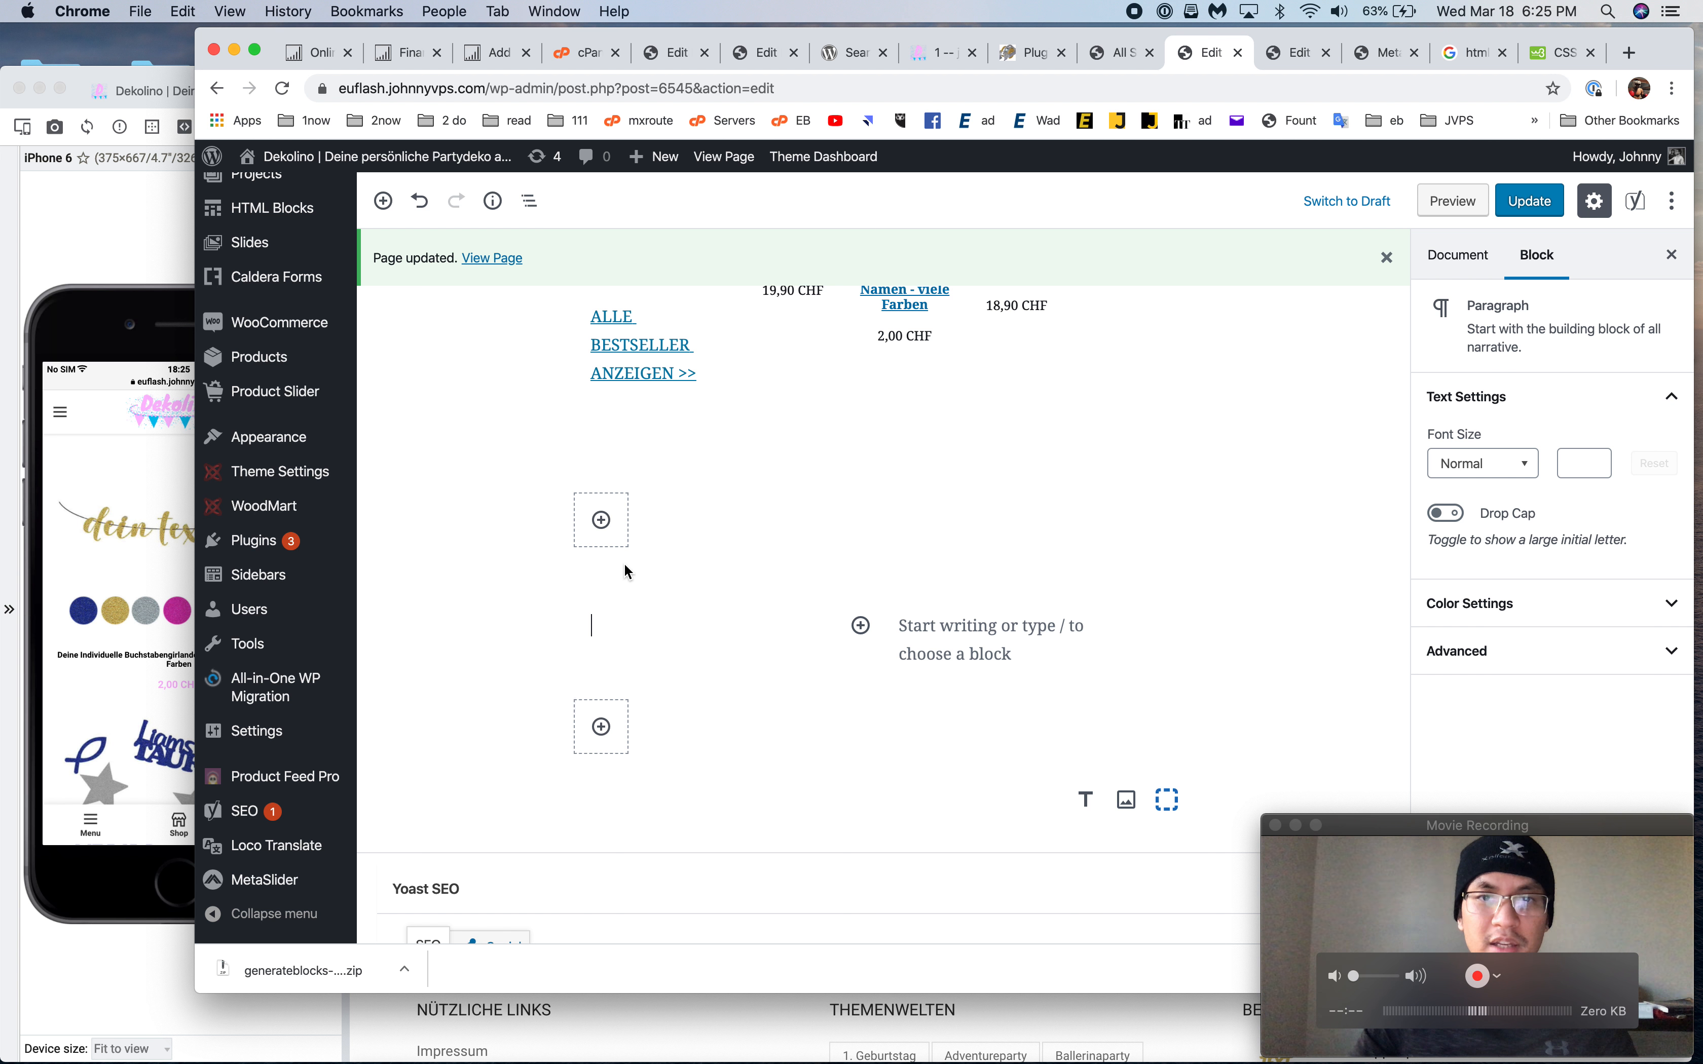
pyautogui.press('super+v')
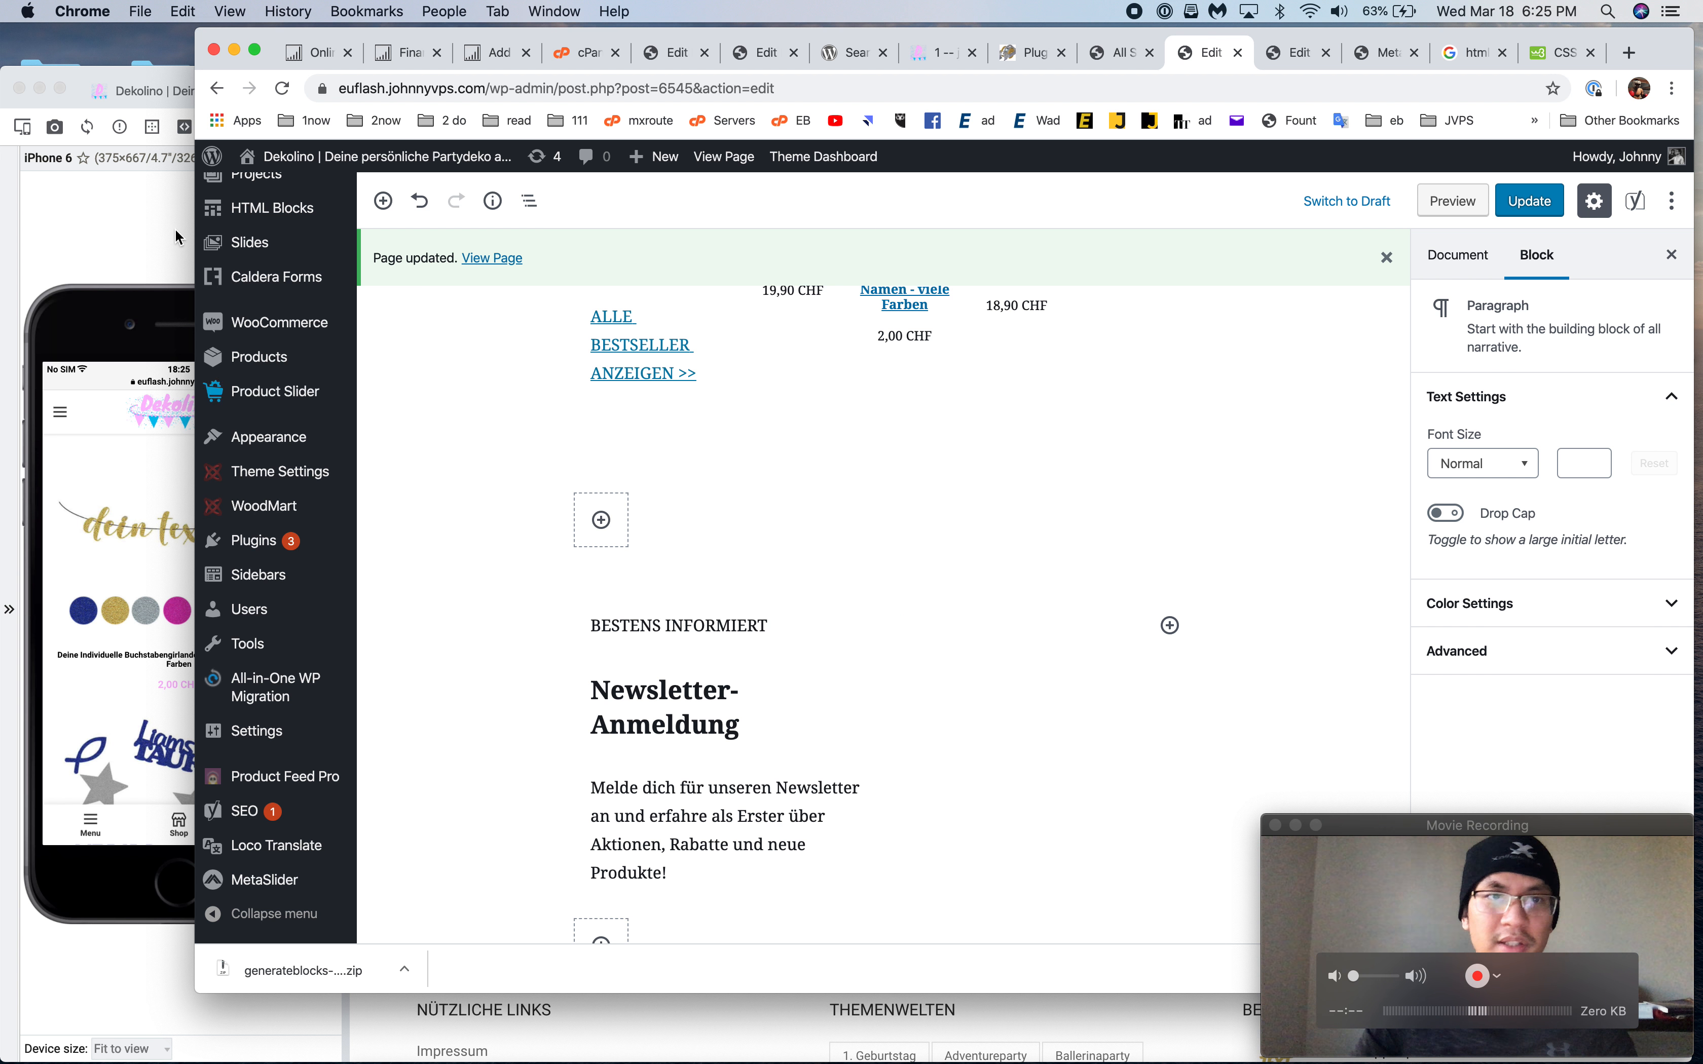
# Copy the "Wir machen fast alles möglich" and "Extrawünsche?" text from the live site and paste it into the grid's second container
pyautogui.click(176, 237)
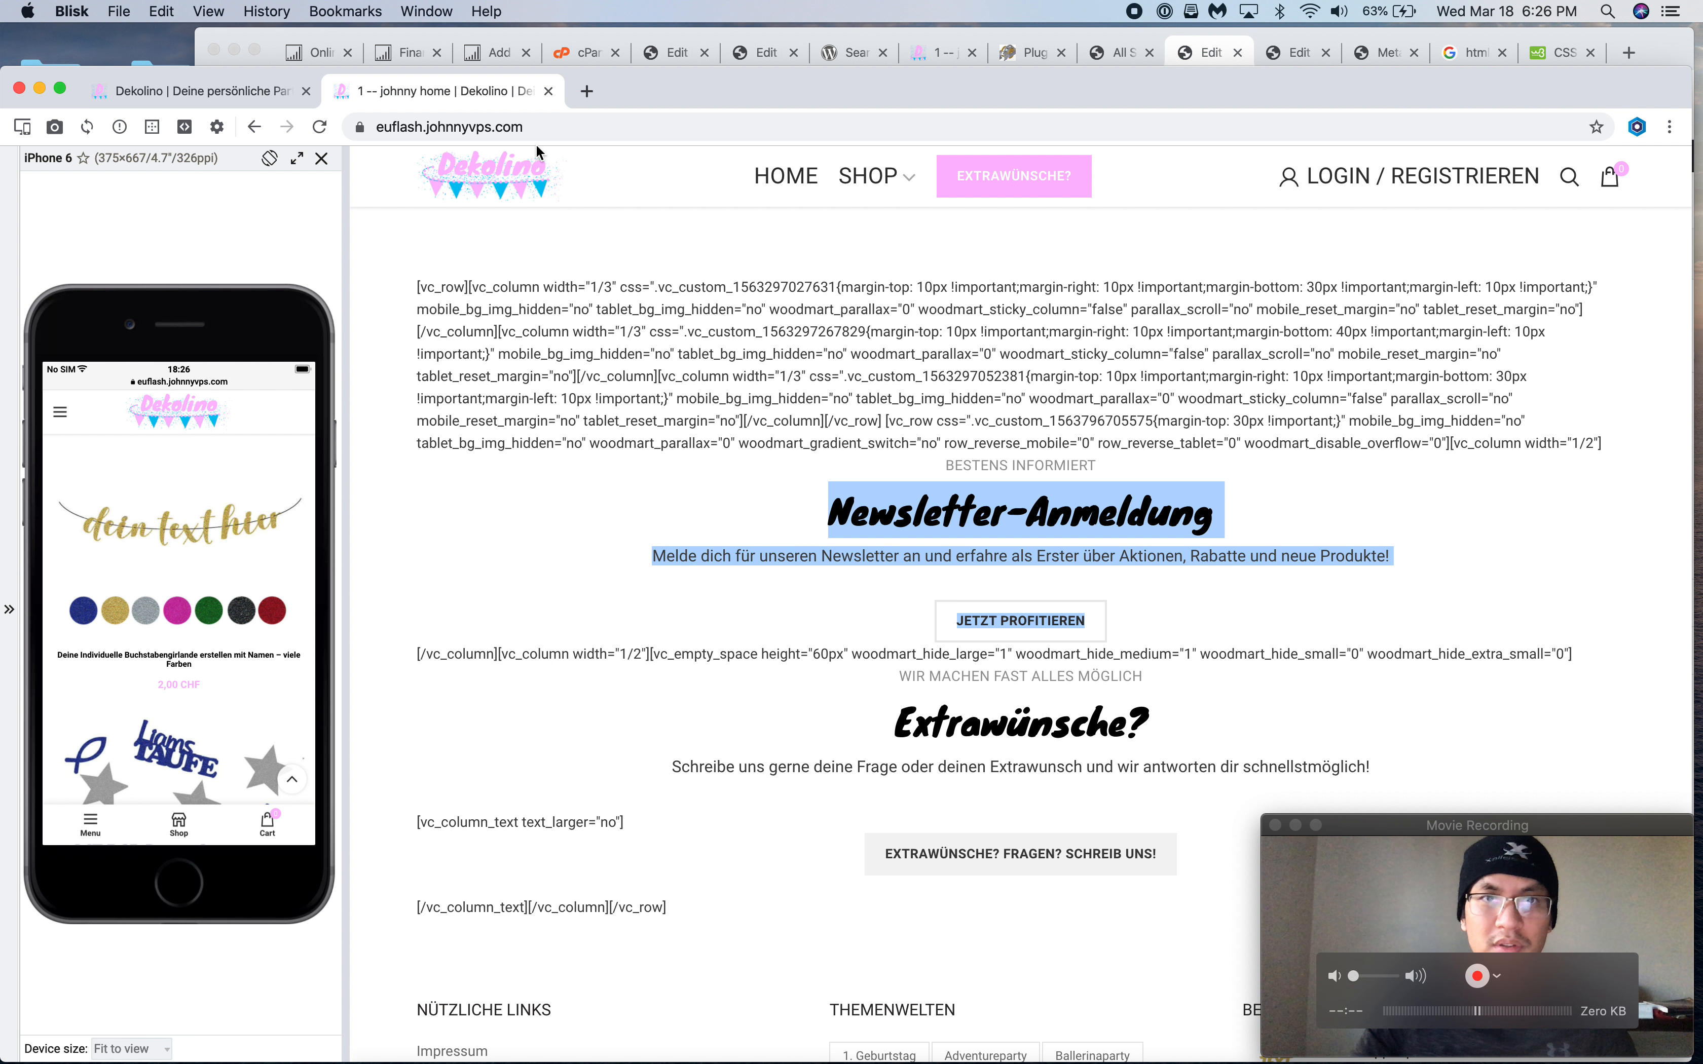
pyautogui.click(271, 92)
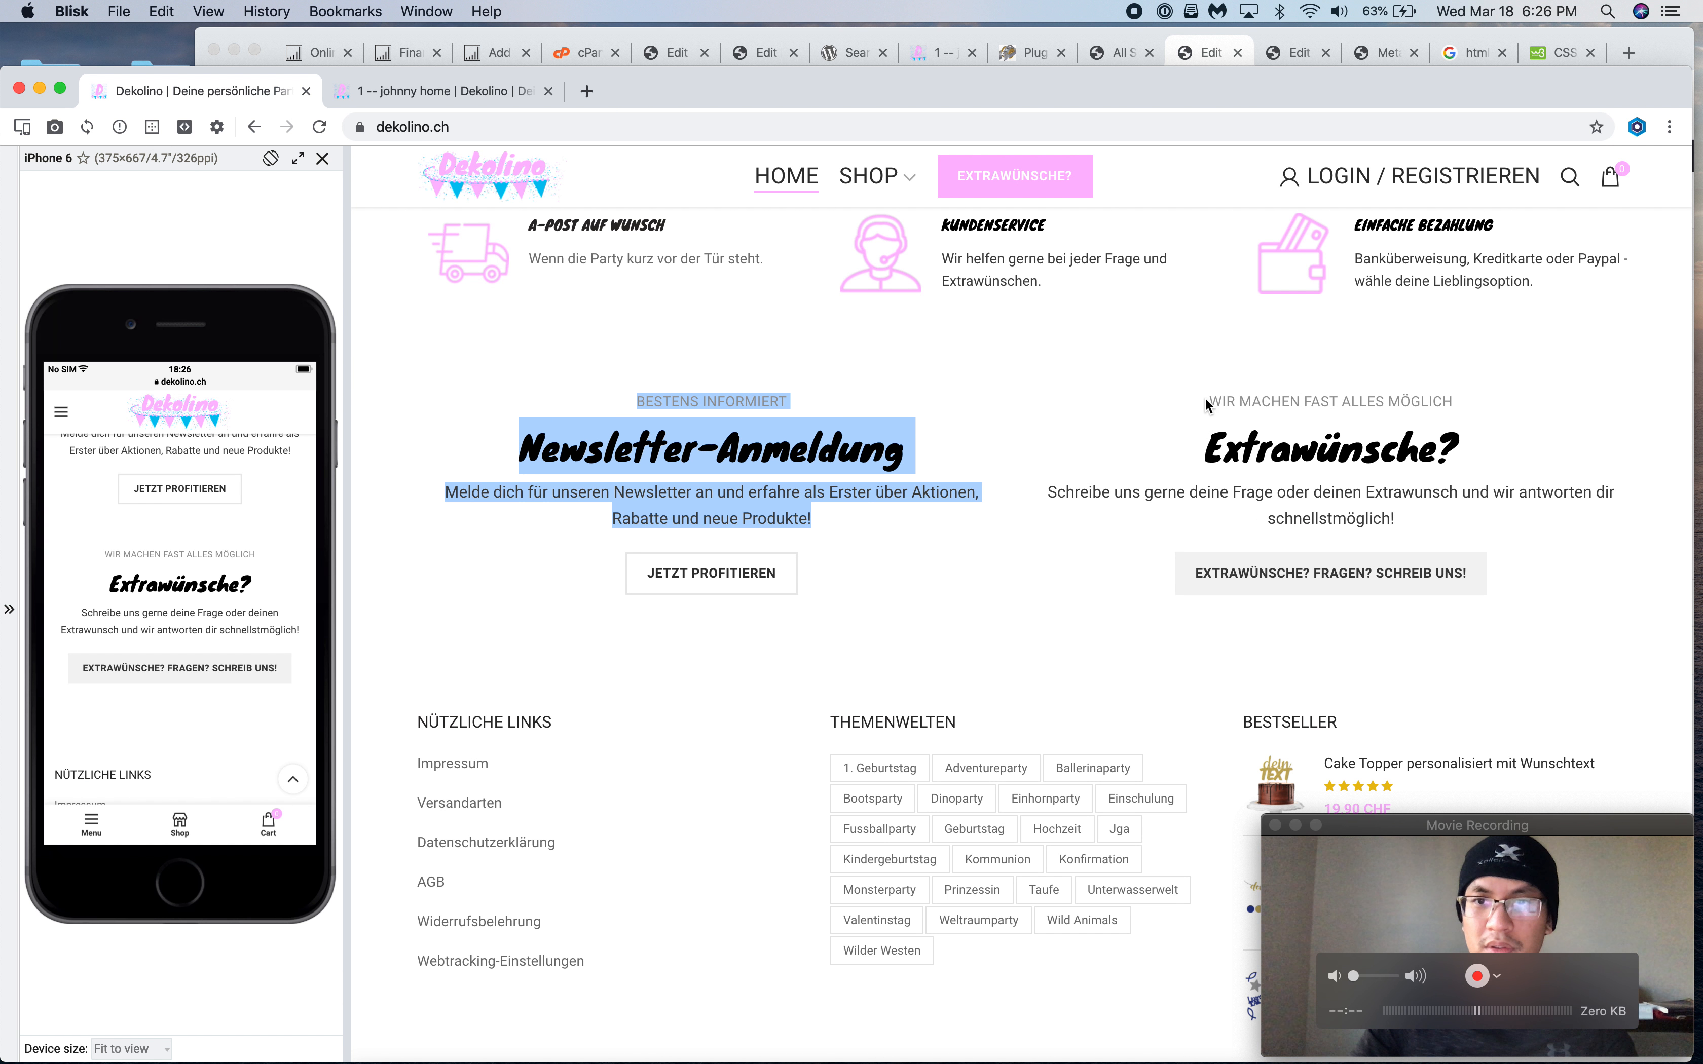
pyautogui.moveTo(1205, 403); pyautogui.dragTo(1404, 525)
pyautogui.press('super+c')
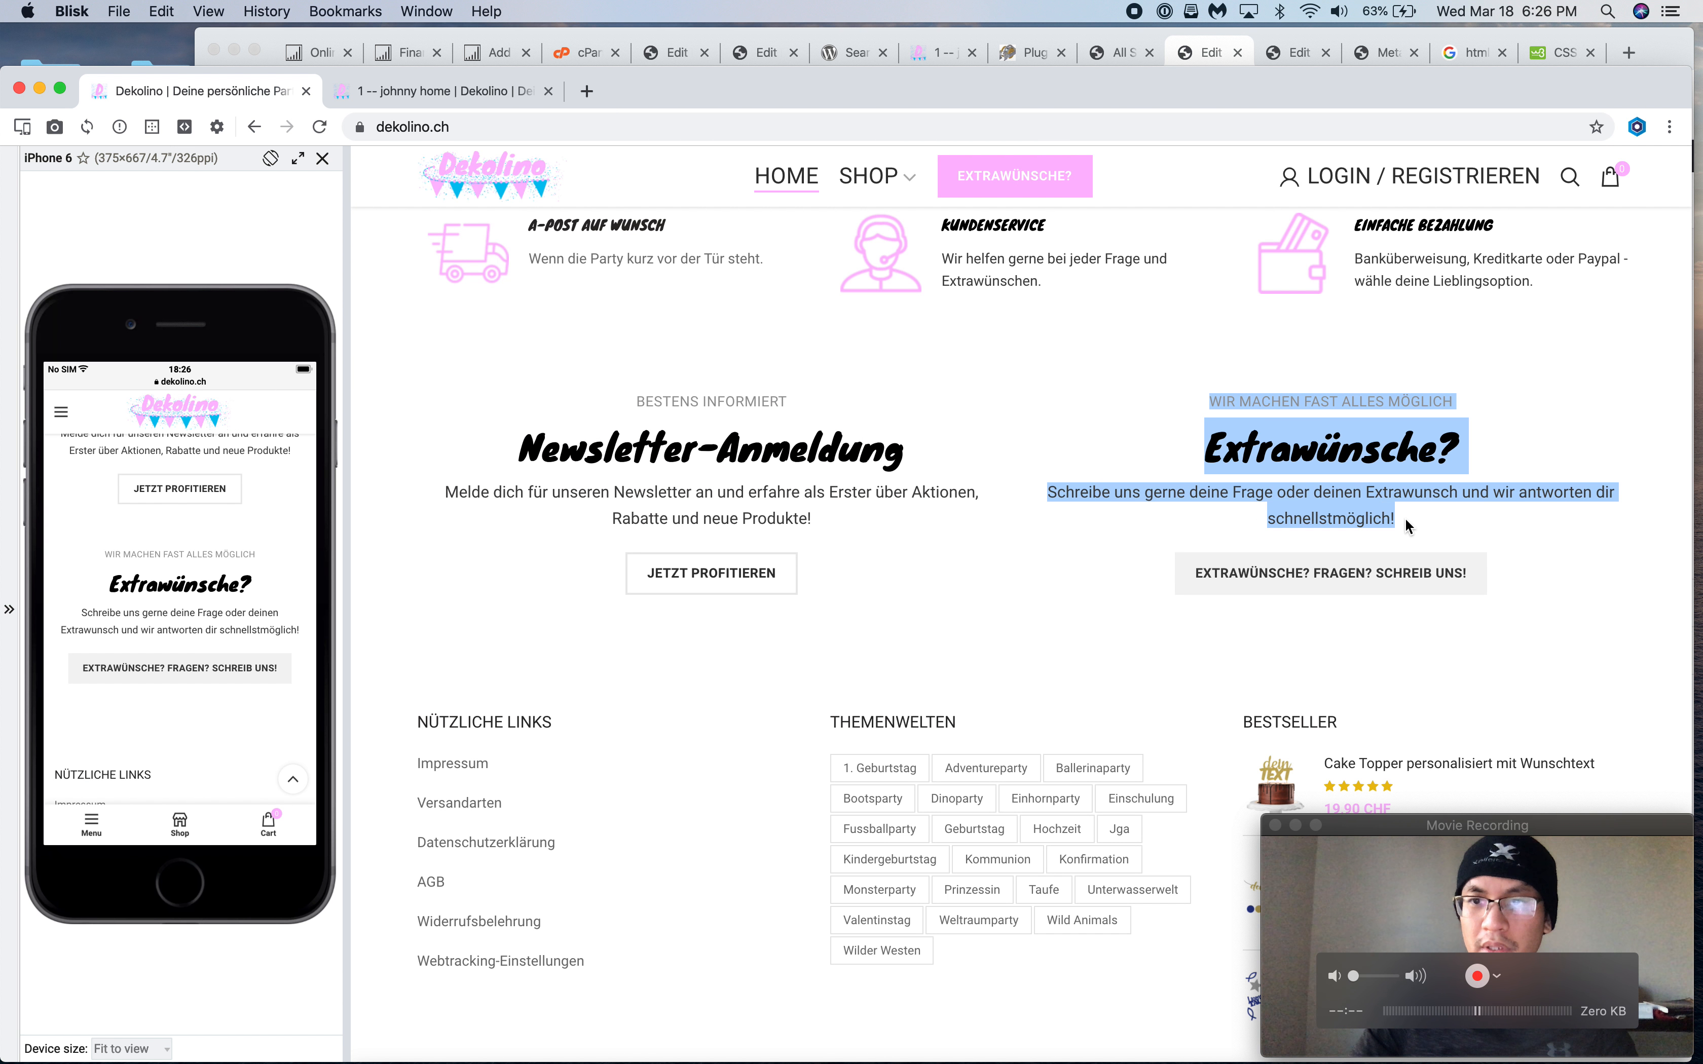
pyautogui.click(1161, 36)
pyautogui.click(928, 629)
pyautogui.press('super+v')
pyautogui.scroll(-5, 918, 655)
pyautogui.click(601, 680)
pyautogui.write('but')
pyautogui.press('BackSpace')
pyautogui.press('BackSpace')
pyautogui.press('BackSpace')
pyautogui.click(648, 473)
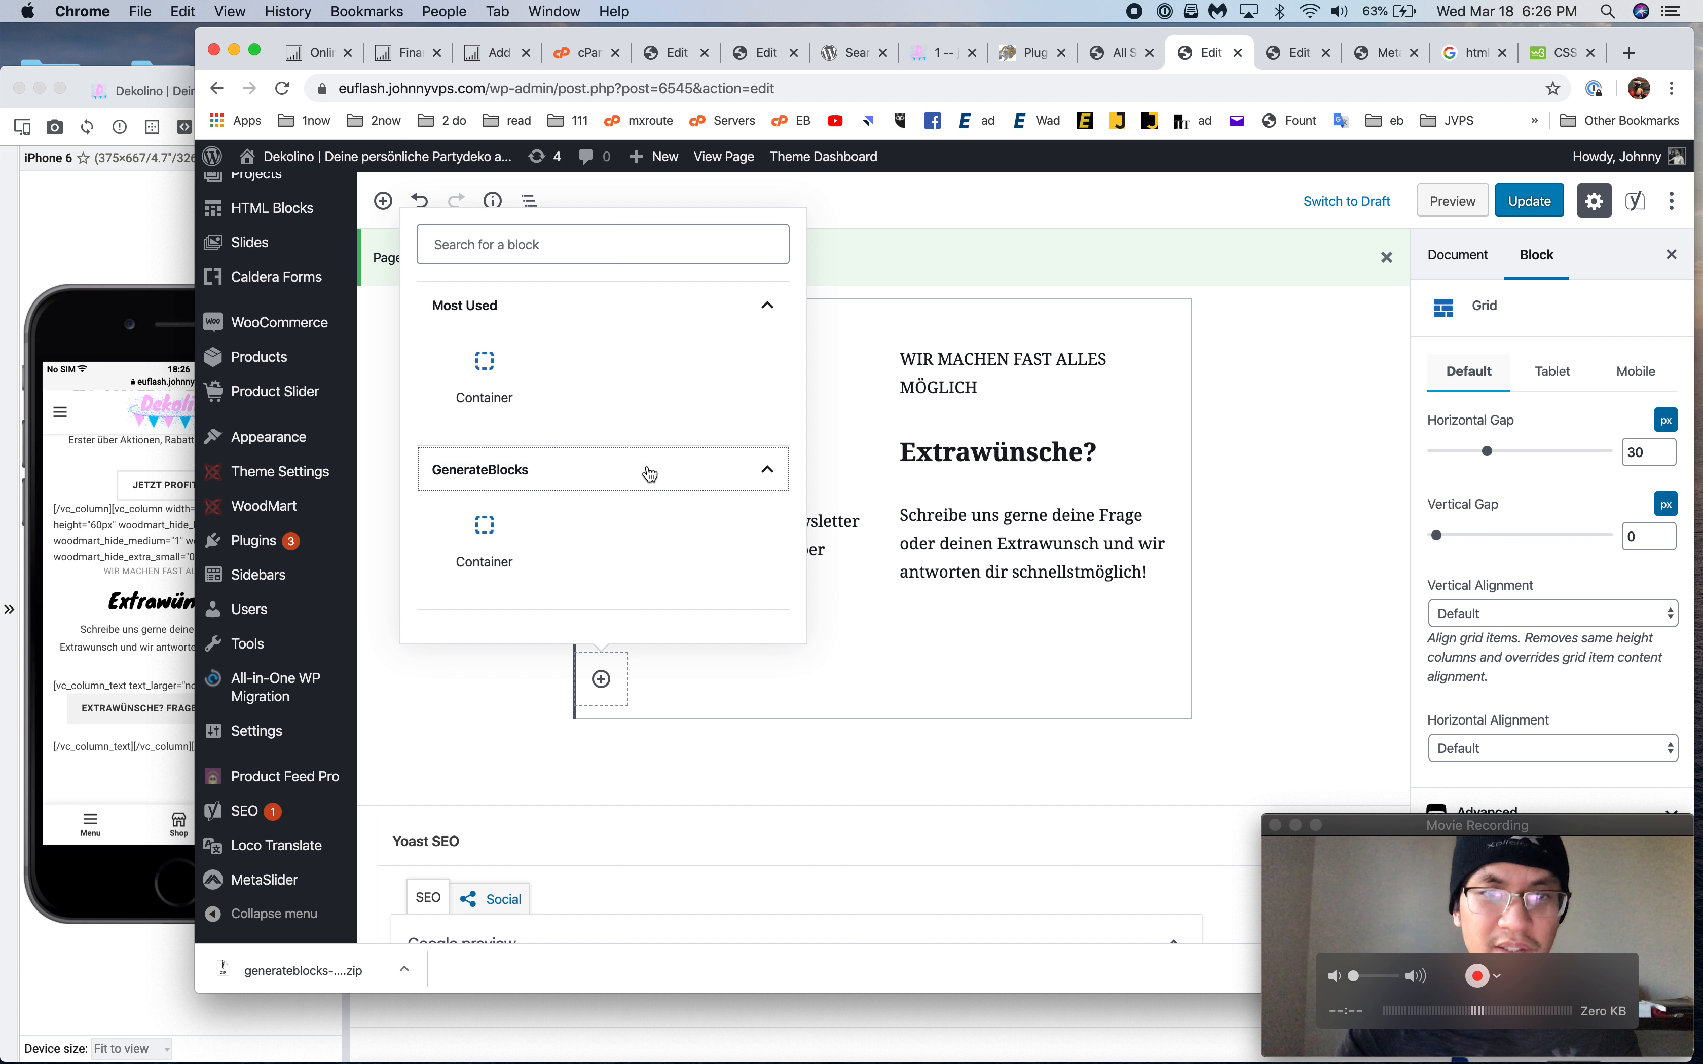
# Try to add a Buttons block in an extra grid container below the newsletter text
pyautogui.click(848, 407)
pyautogui.click(1027, 517)
pyautogui.click(650, 603)
pyautogui.click(601, 679)
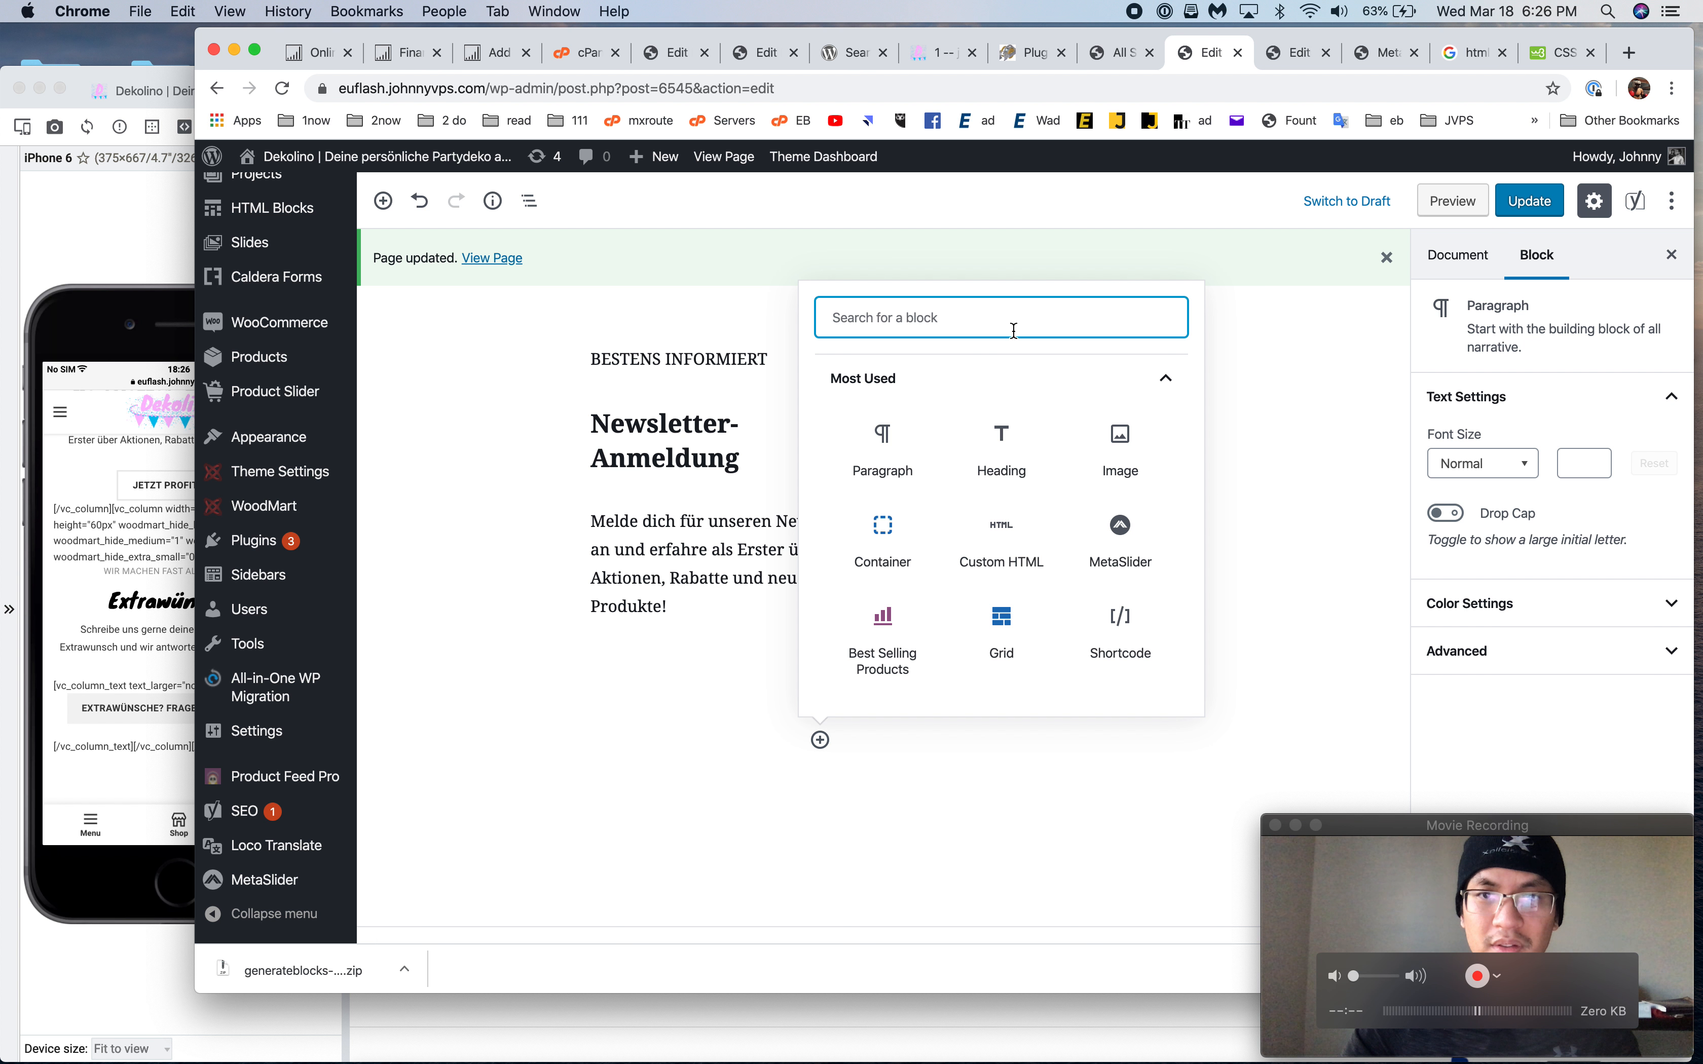
pyautogui.write('b')
pyautogui.click(1070, 428)
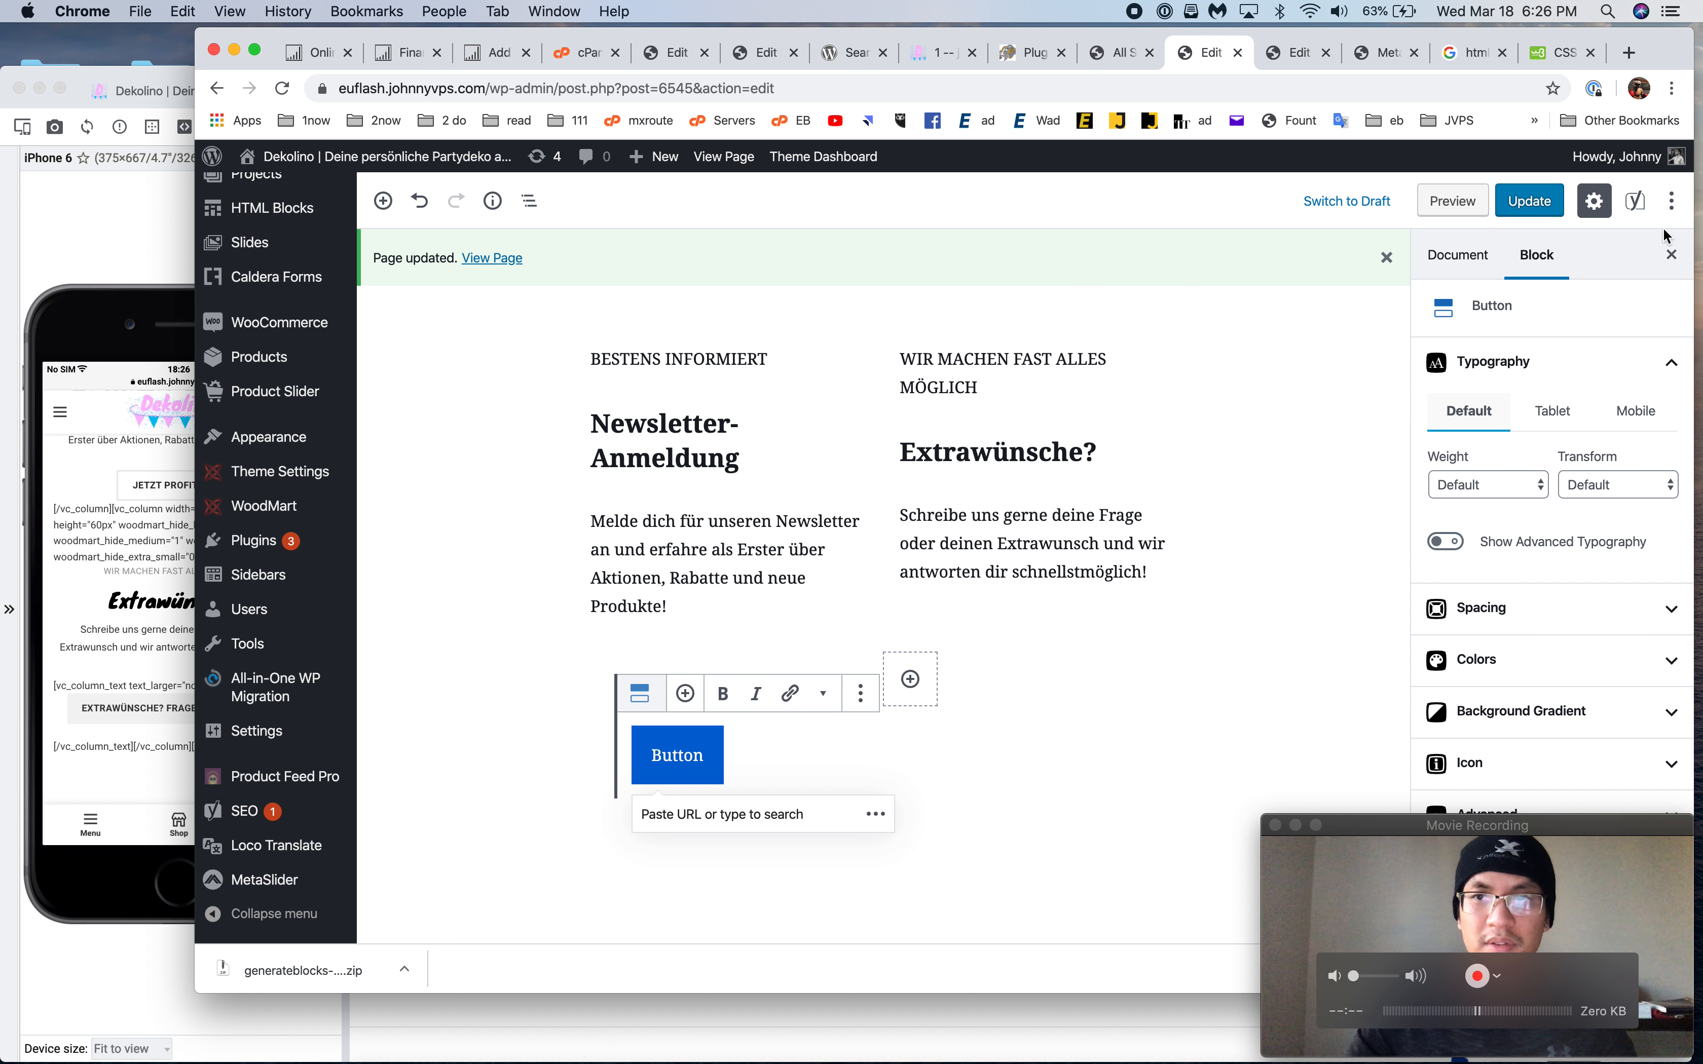
# Switch to Blisk and review the newsletter and "Extrawünsche?" sections on the test homepage
pyautogui.click(156, 440)
pyautogui.click(246, 92)
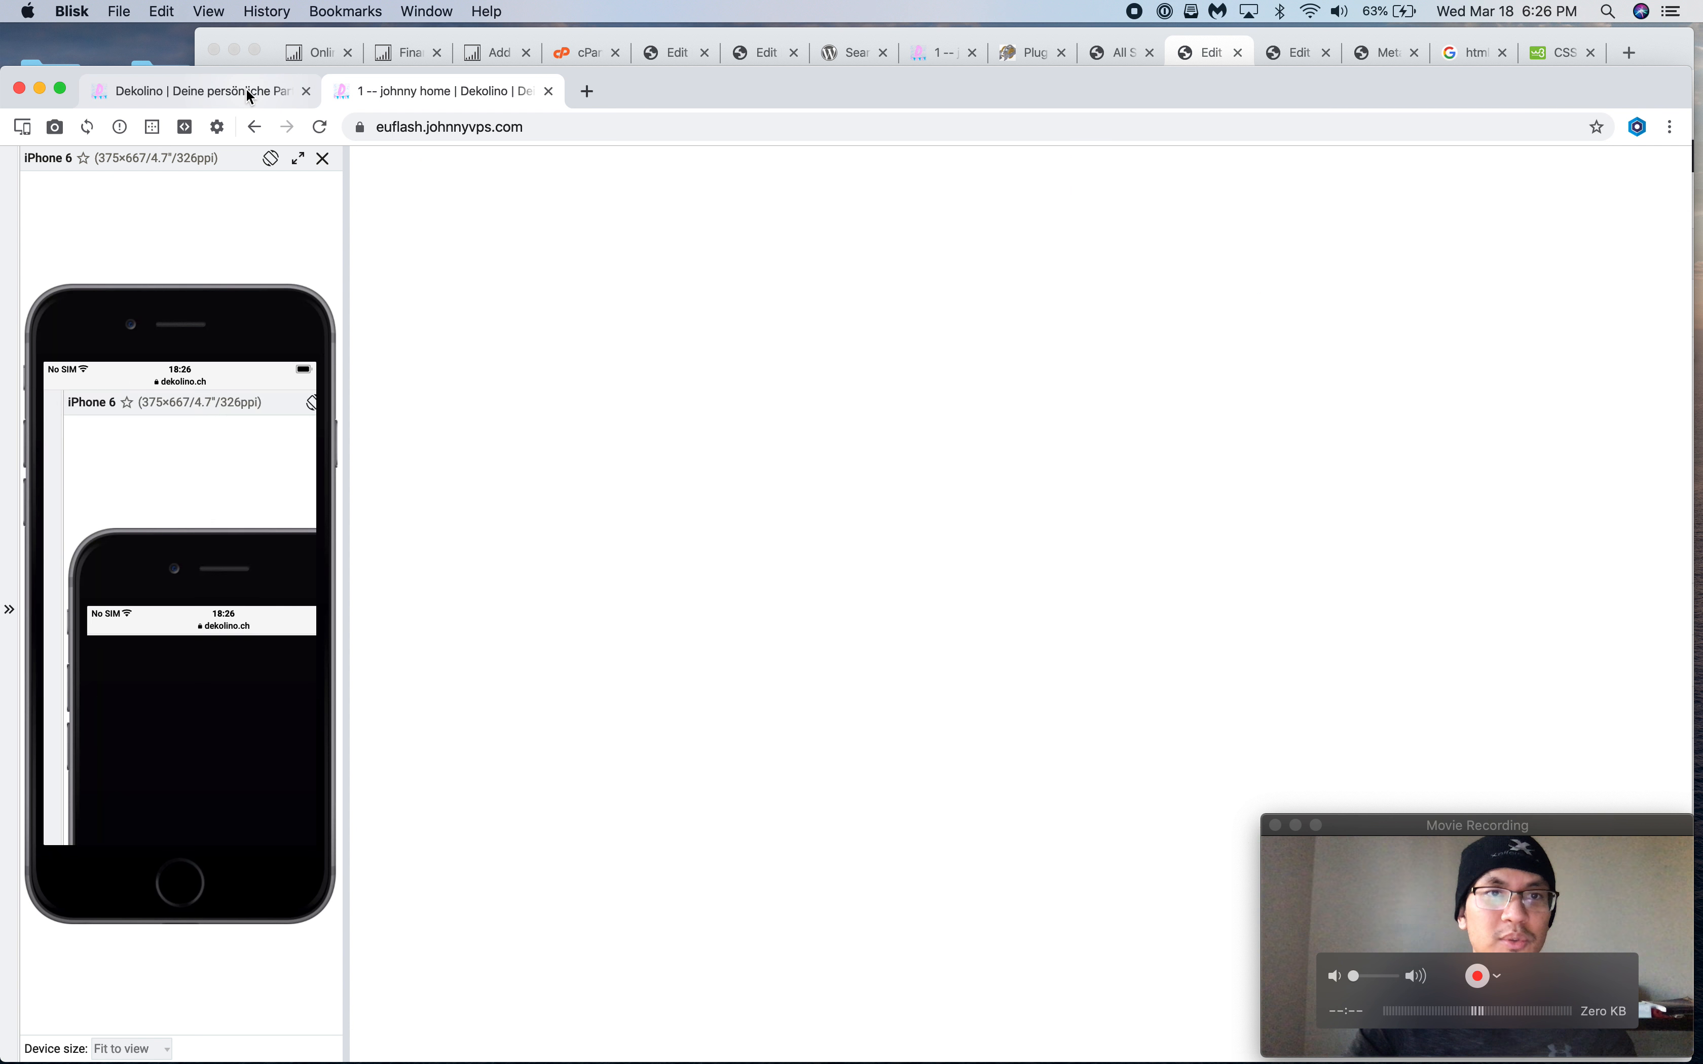
pyautogui.click(445, 95)
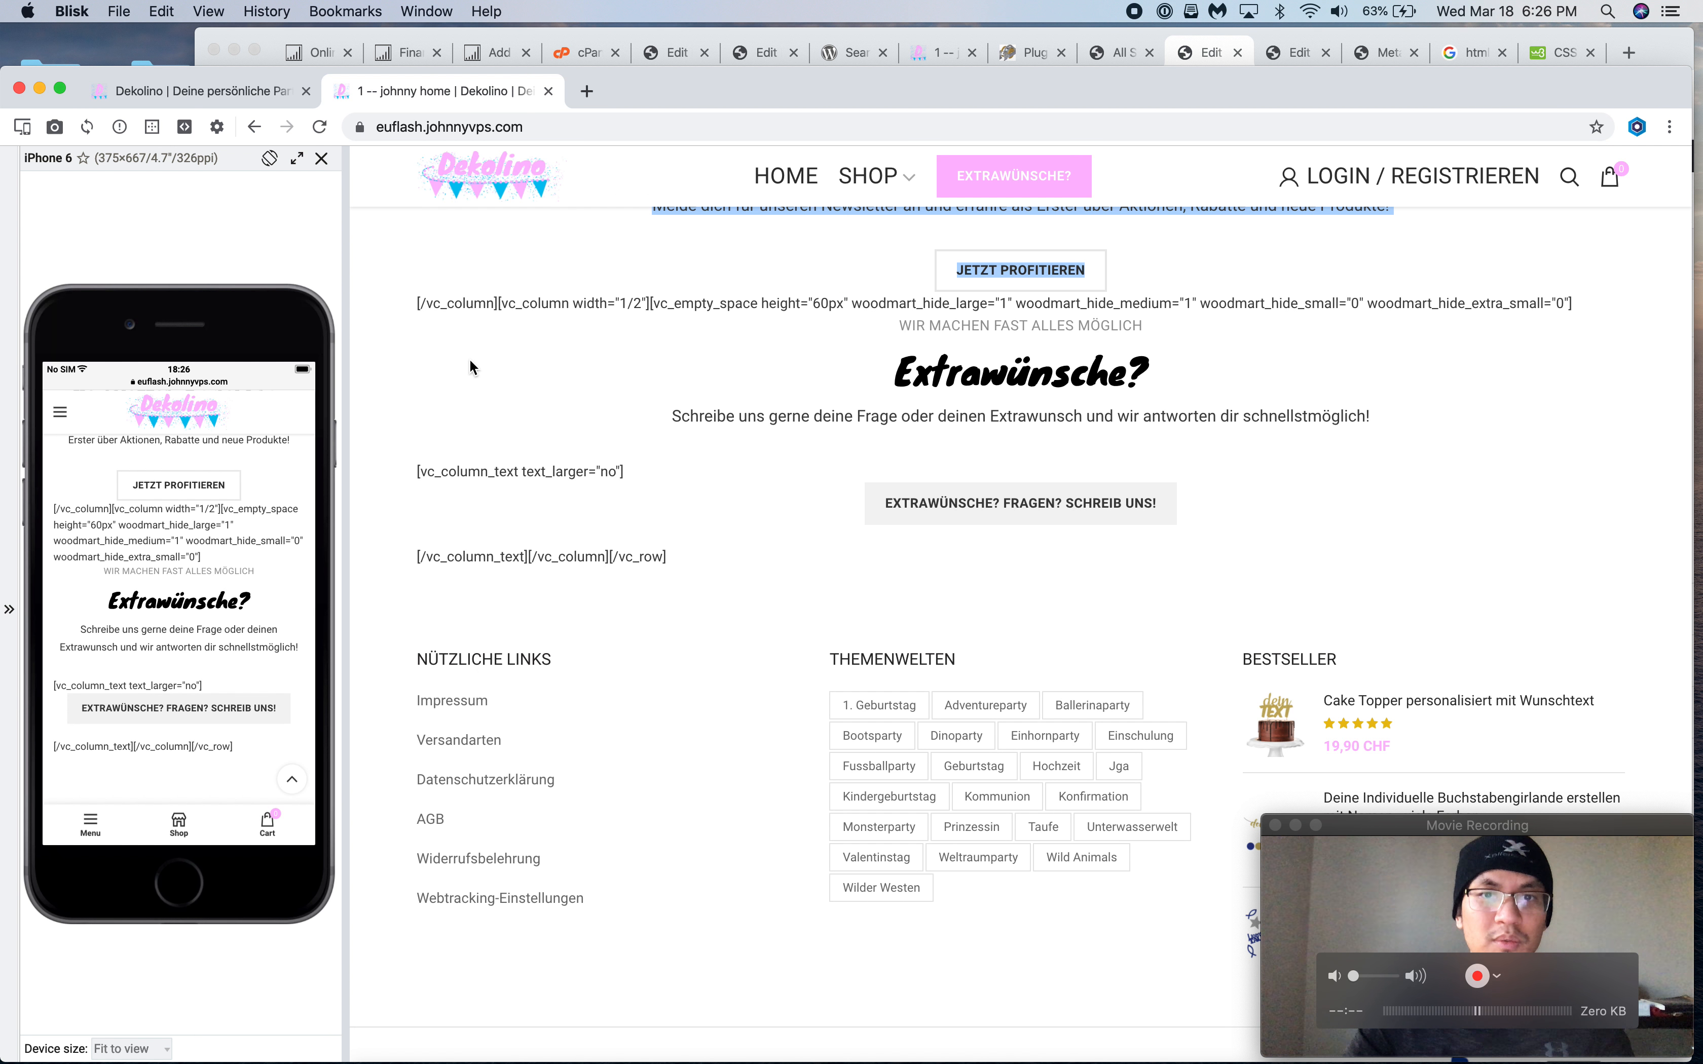
pyautogui.scroll(4, 763, 582)
# Return to the page editor in Chrome and add a Buttons block below the newsletter paragraph inside the grid's first container
pyautogui.click(1210, 53)
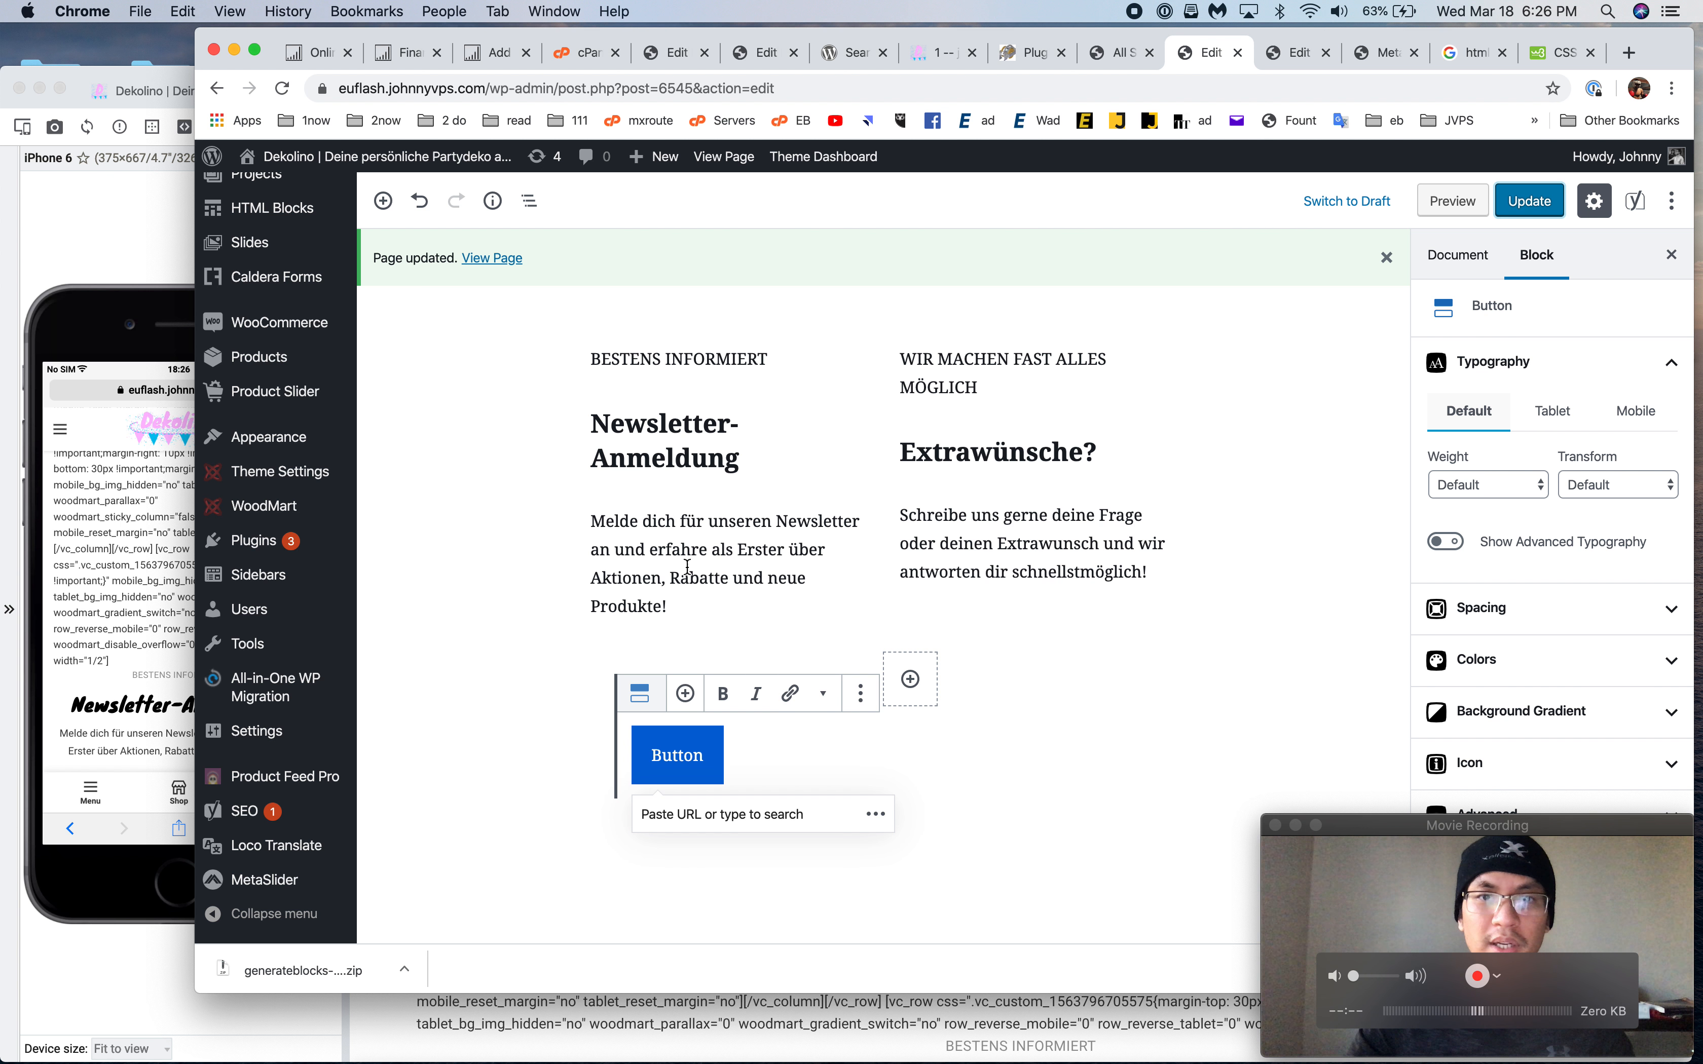
pyautogui.click(685, 614)
pyautogui.press('Return')
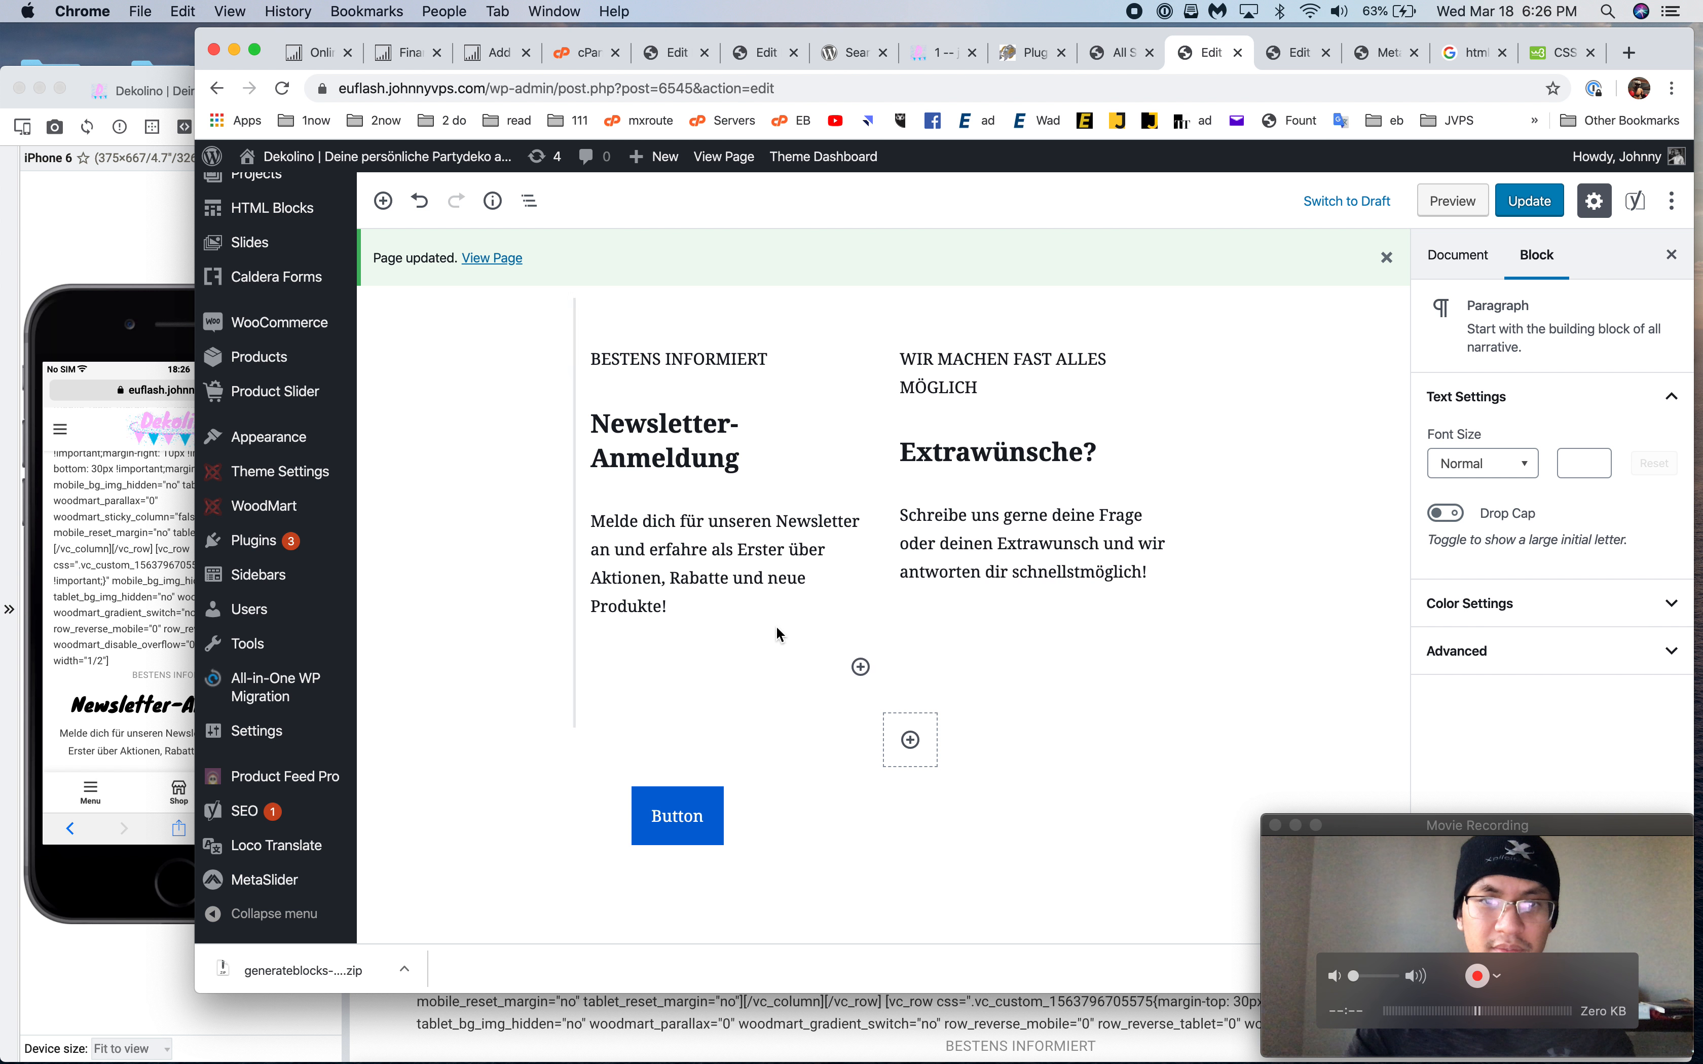
pyautogui.click(860, 667)
pyautogui.click(1161, 559)
# Remove the leftover button and the extra container below the grid's two text containers
pyautogui.click(677, 909)
pyautogui.click(859, 845)
pyautogui.click(905, 789)
pyautogui.click(822, 831)
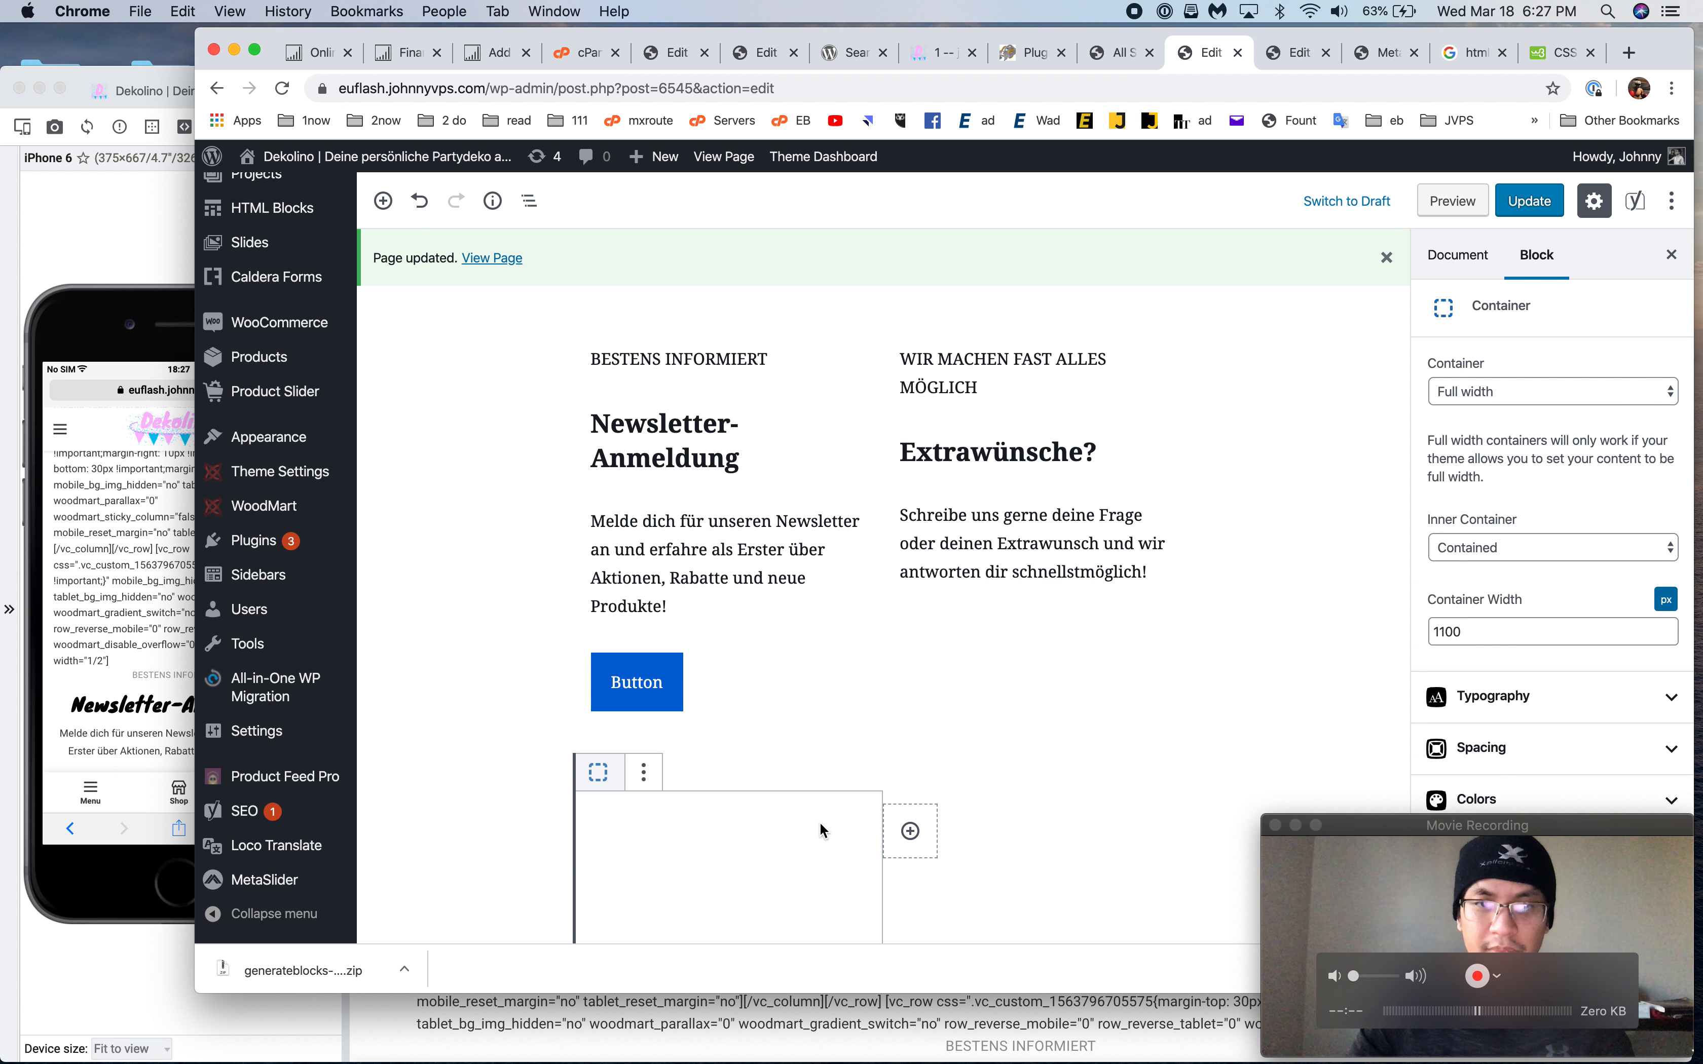
pyautogui.click(643, 773)
pyautogui.click(700, 715)
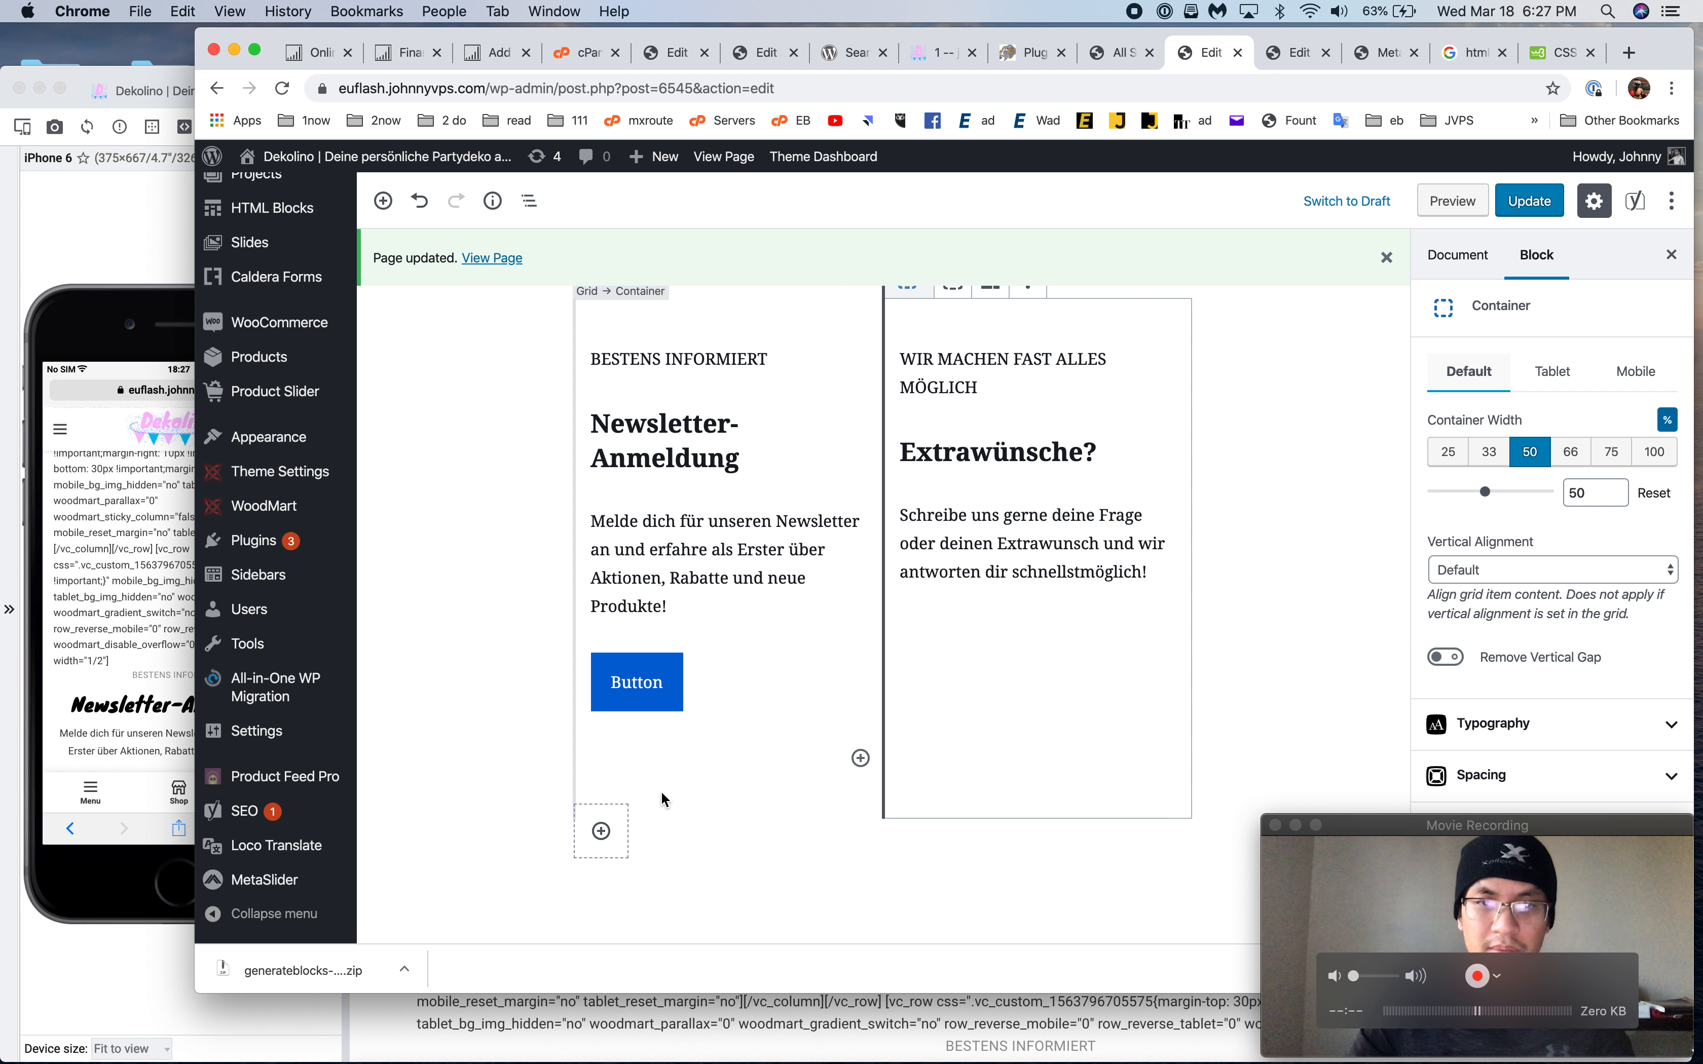
# Select the new button in the newsletter container and open its spacing settings
pyautogui.click(694, 681)
pyautogui.click(677, 682)
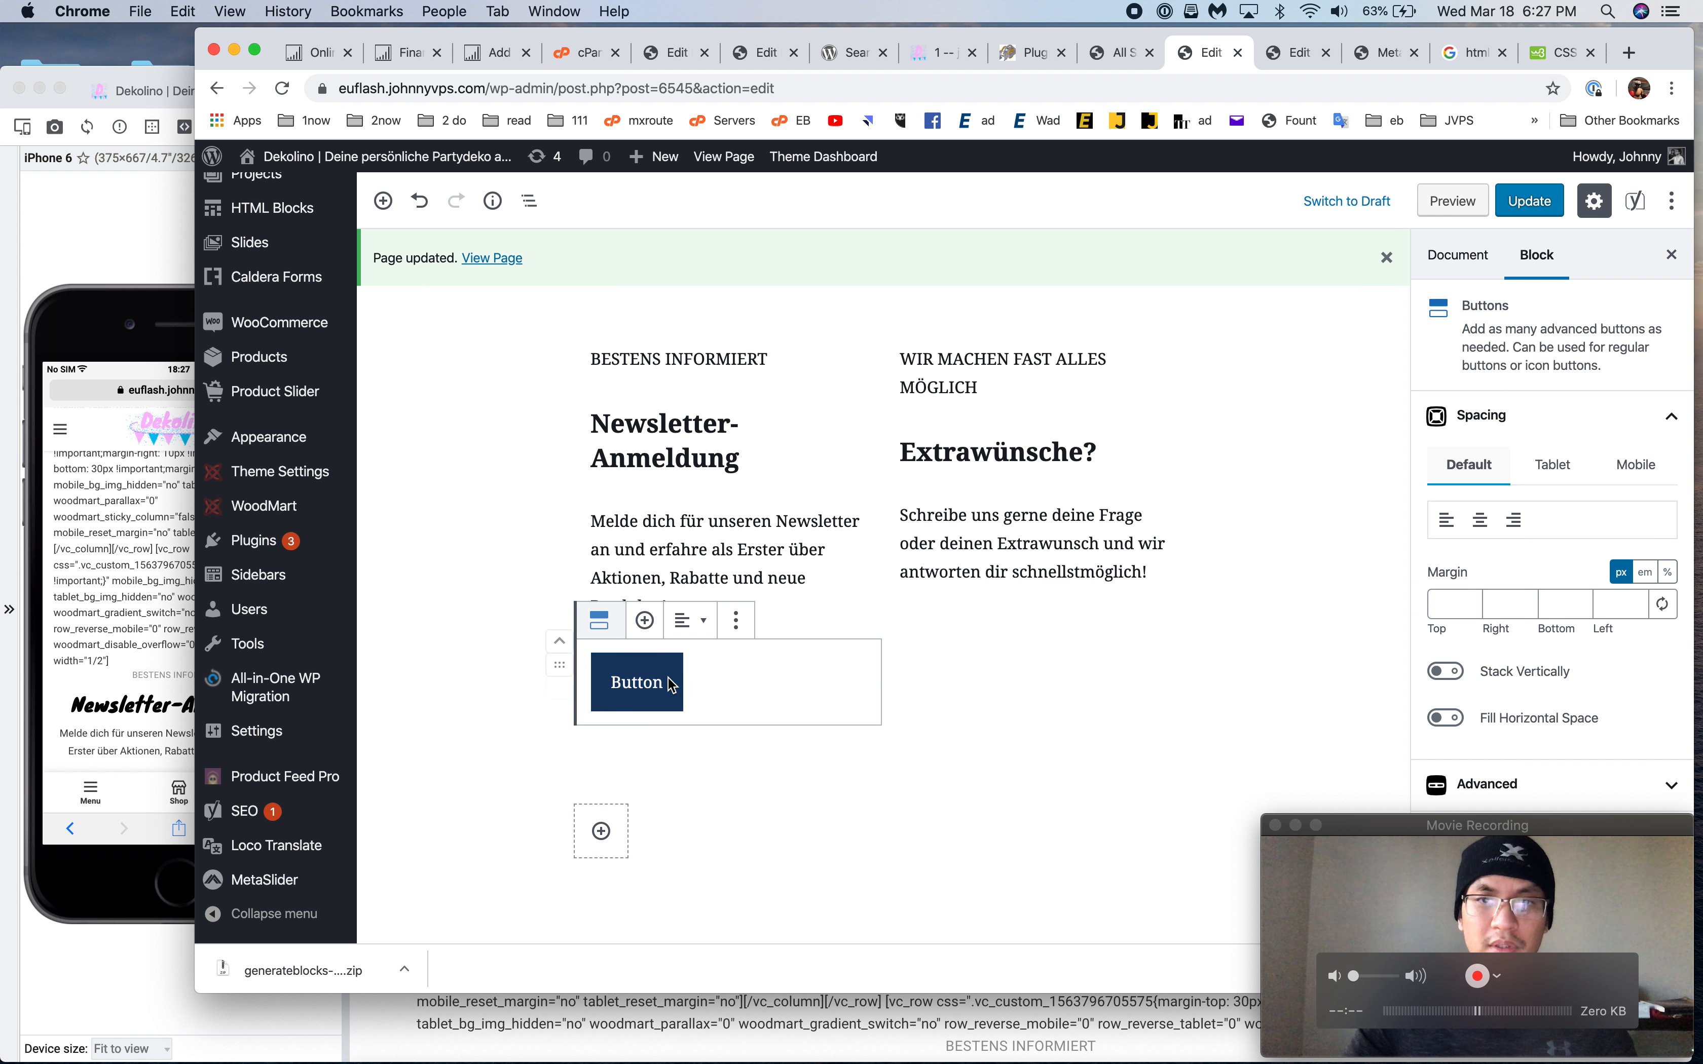
pyautogui.scroll(-5, 1241, 659)
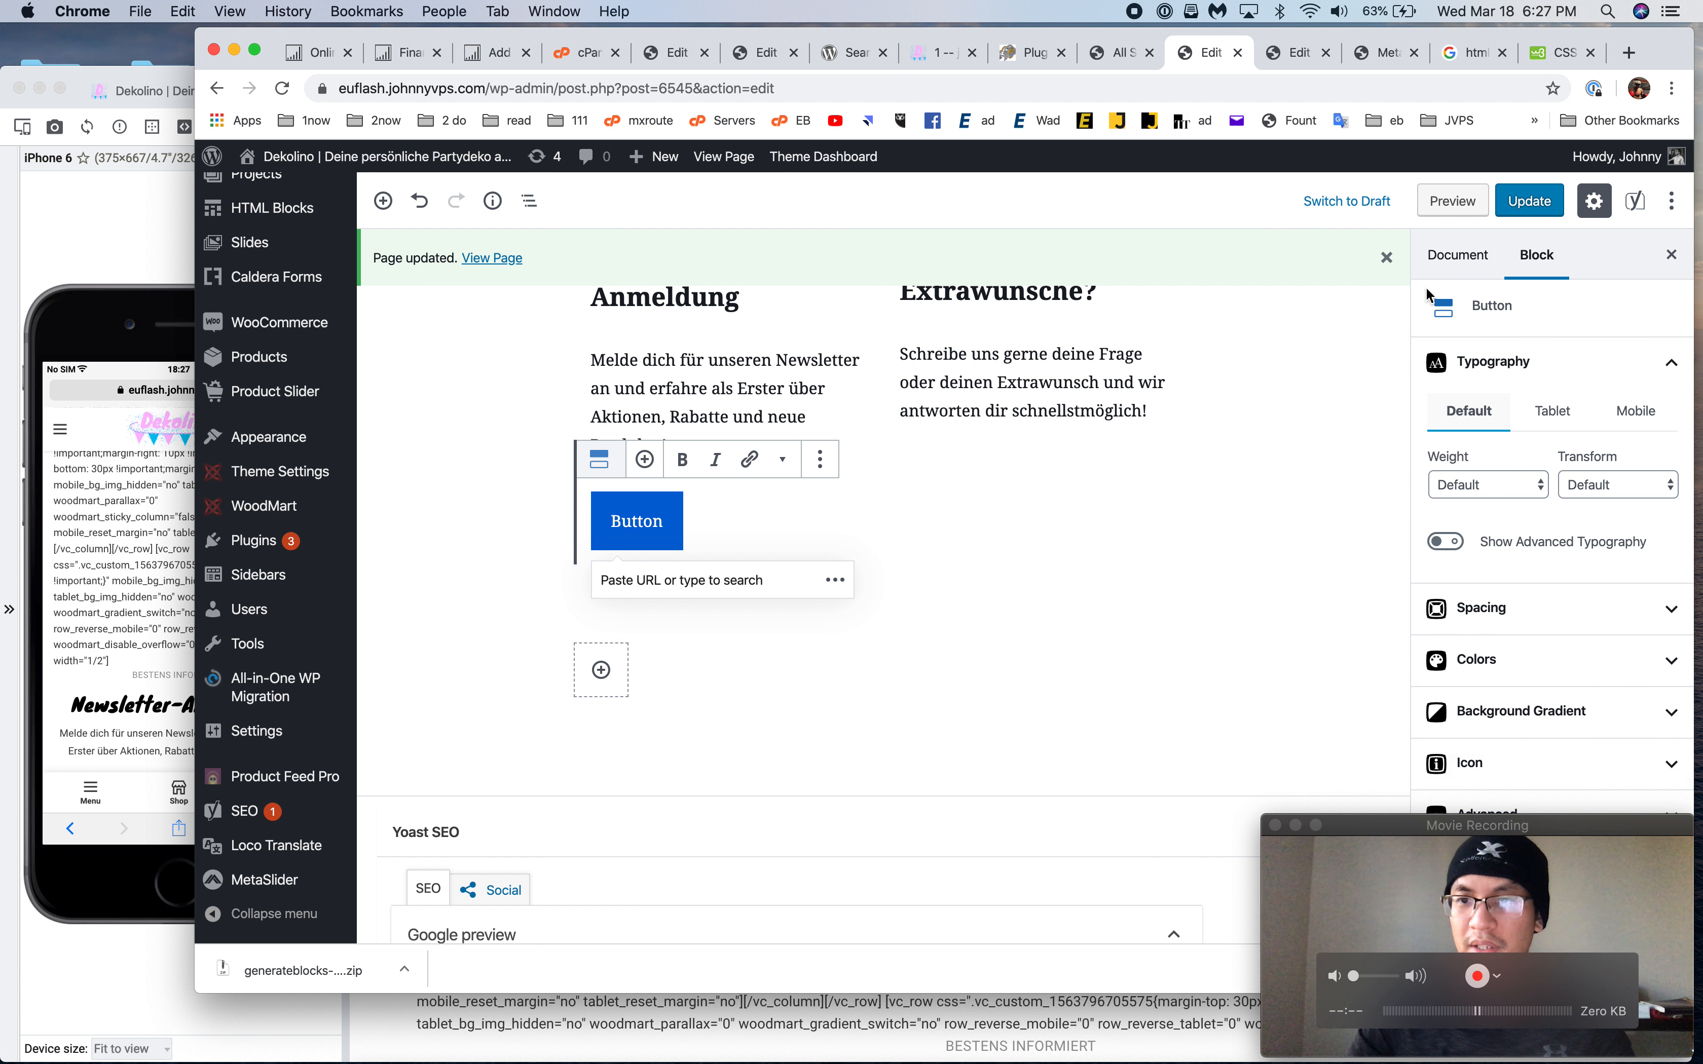
pyautogui.click(1518, 611)
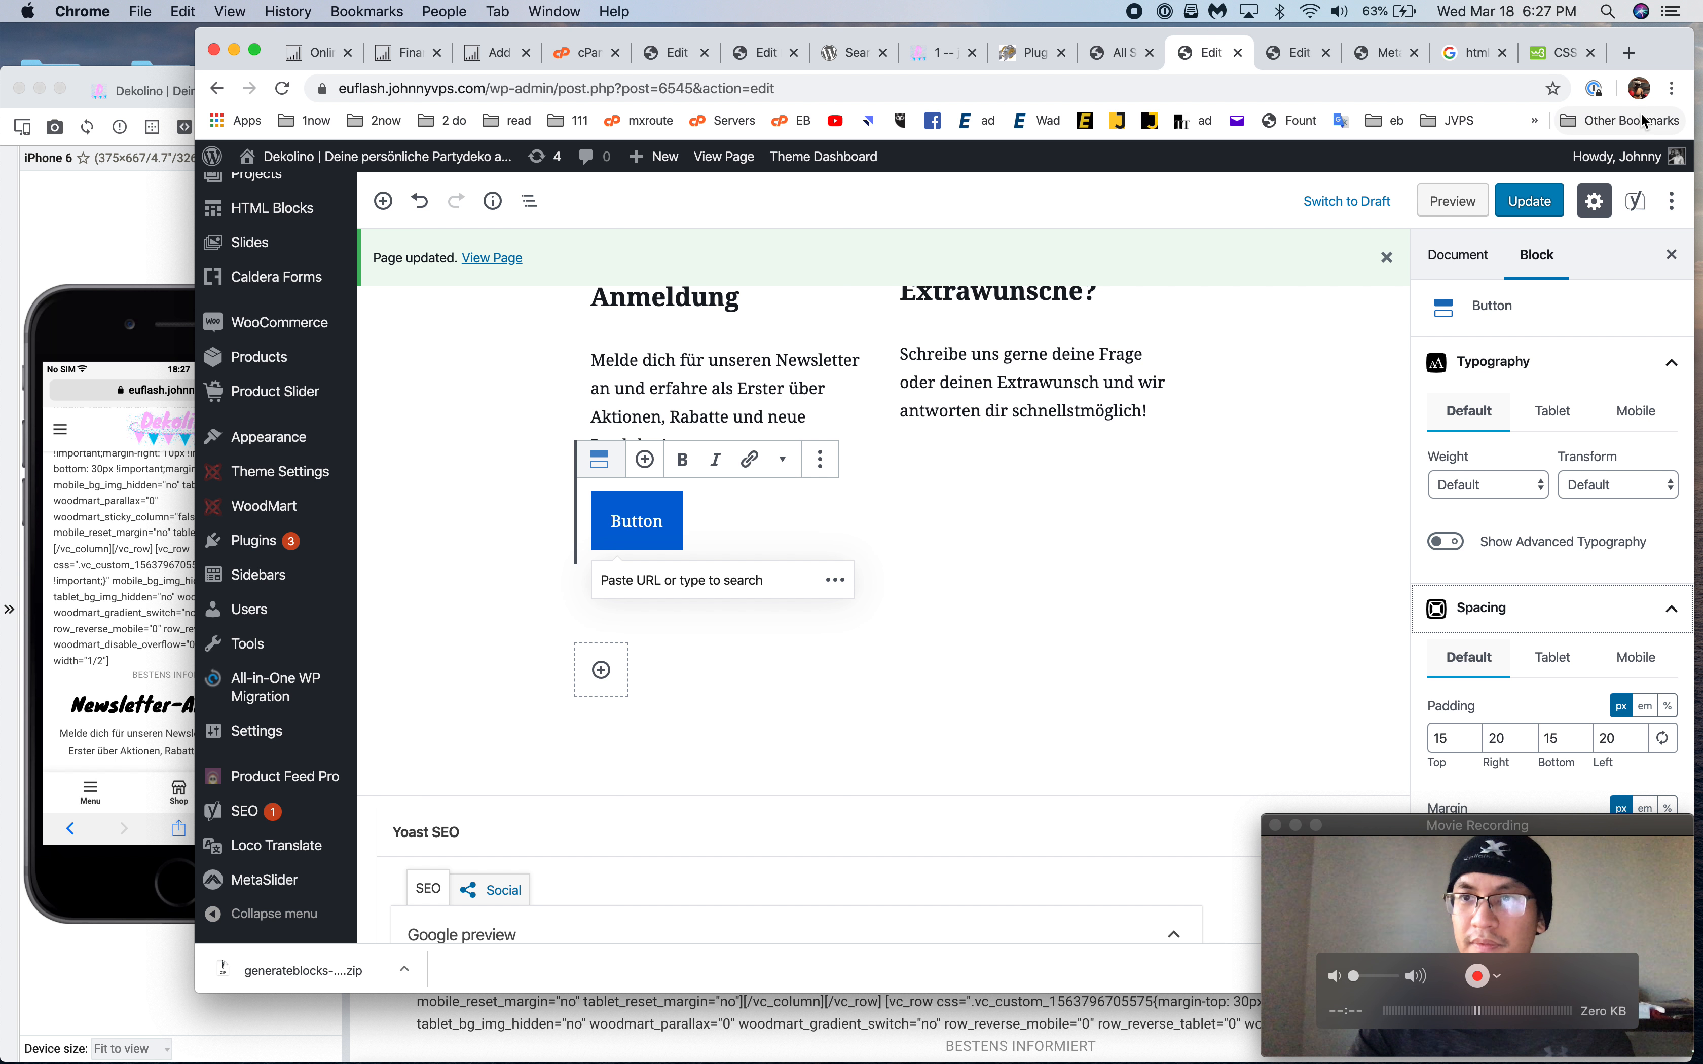
pyautogui.moveTo(1643, 66); pyautogui.dragTo(1595, 82)
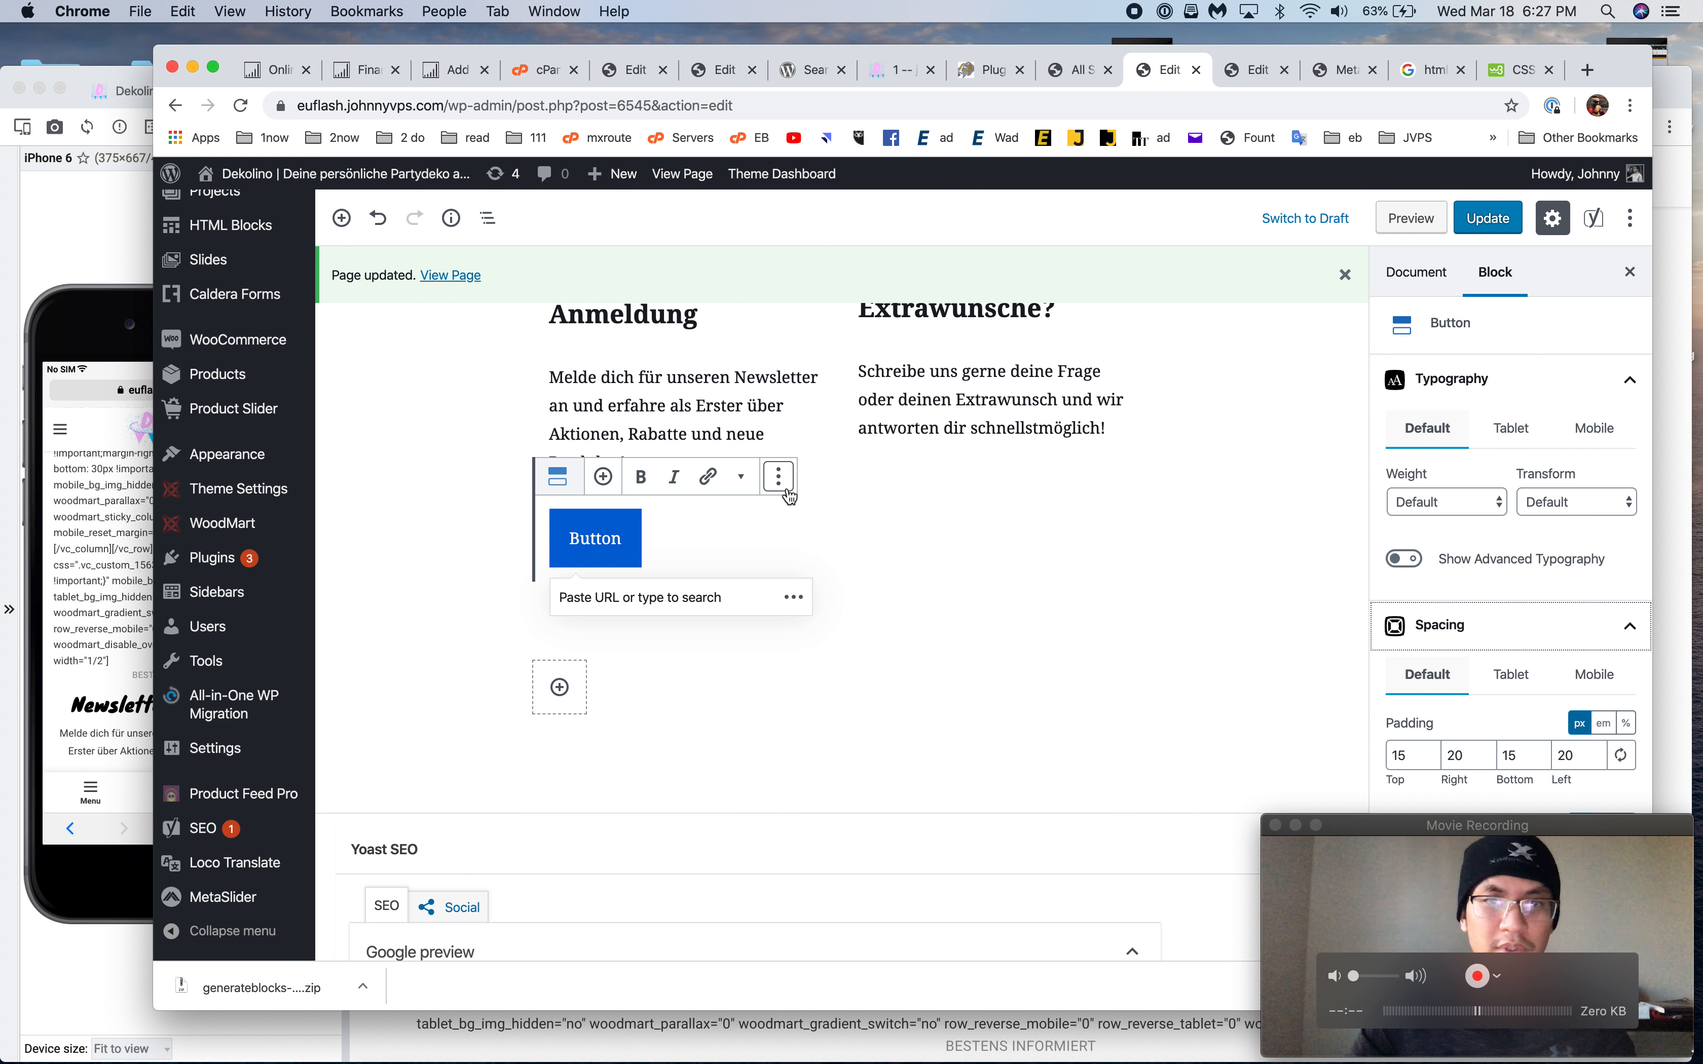
# Switch to Blisk, inspect the live site's "Jetzt profitieren" button in the developer tools, and copy its border colour #e9e9e9
pyautogui.click(132, 91)
pyautogui.click(1660, 157)
pyautogui.click(1635, 197)
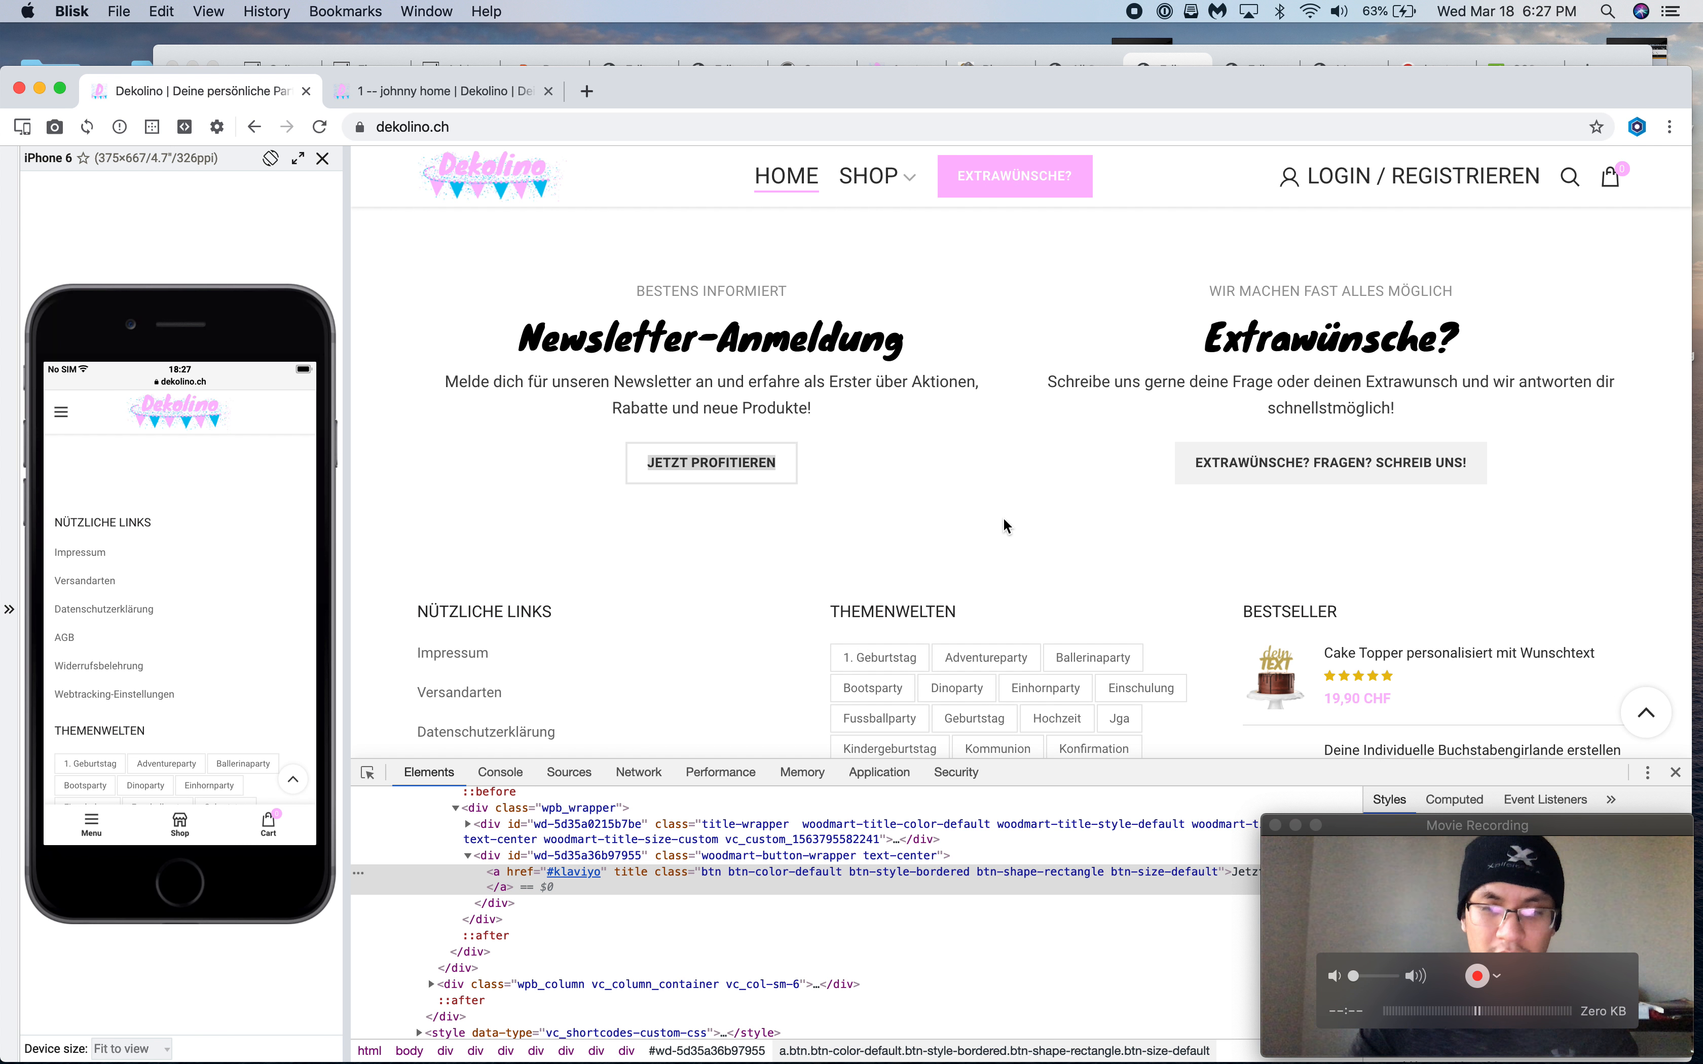
pyautogui.scroll(-5, 1005, 526)
pyautogui.moveTo(1230, 765); pyautogui.dragTo(1230, 328)
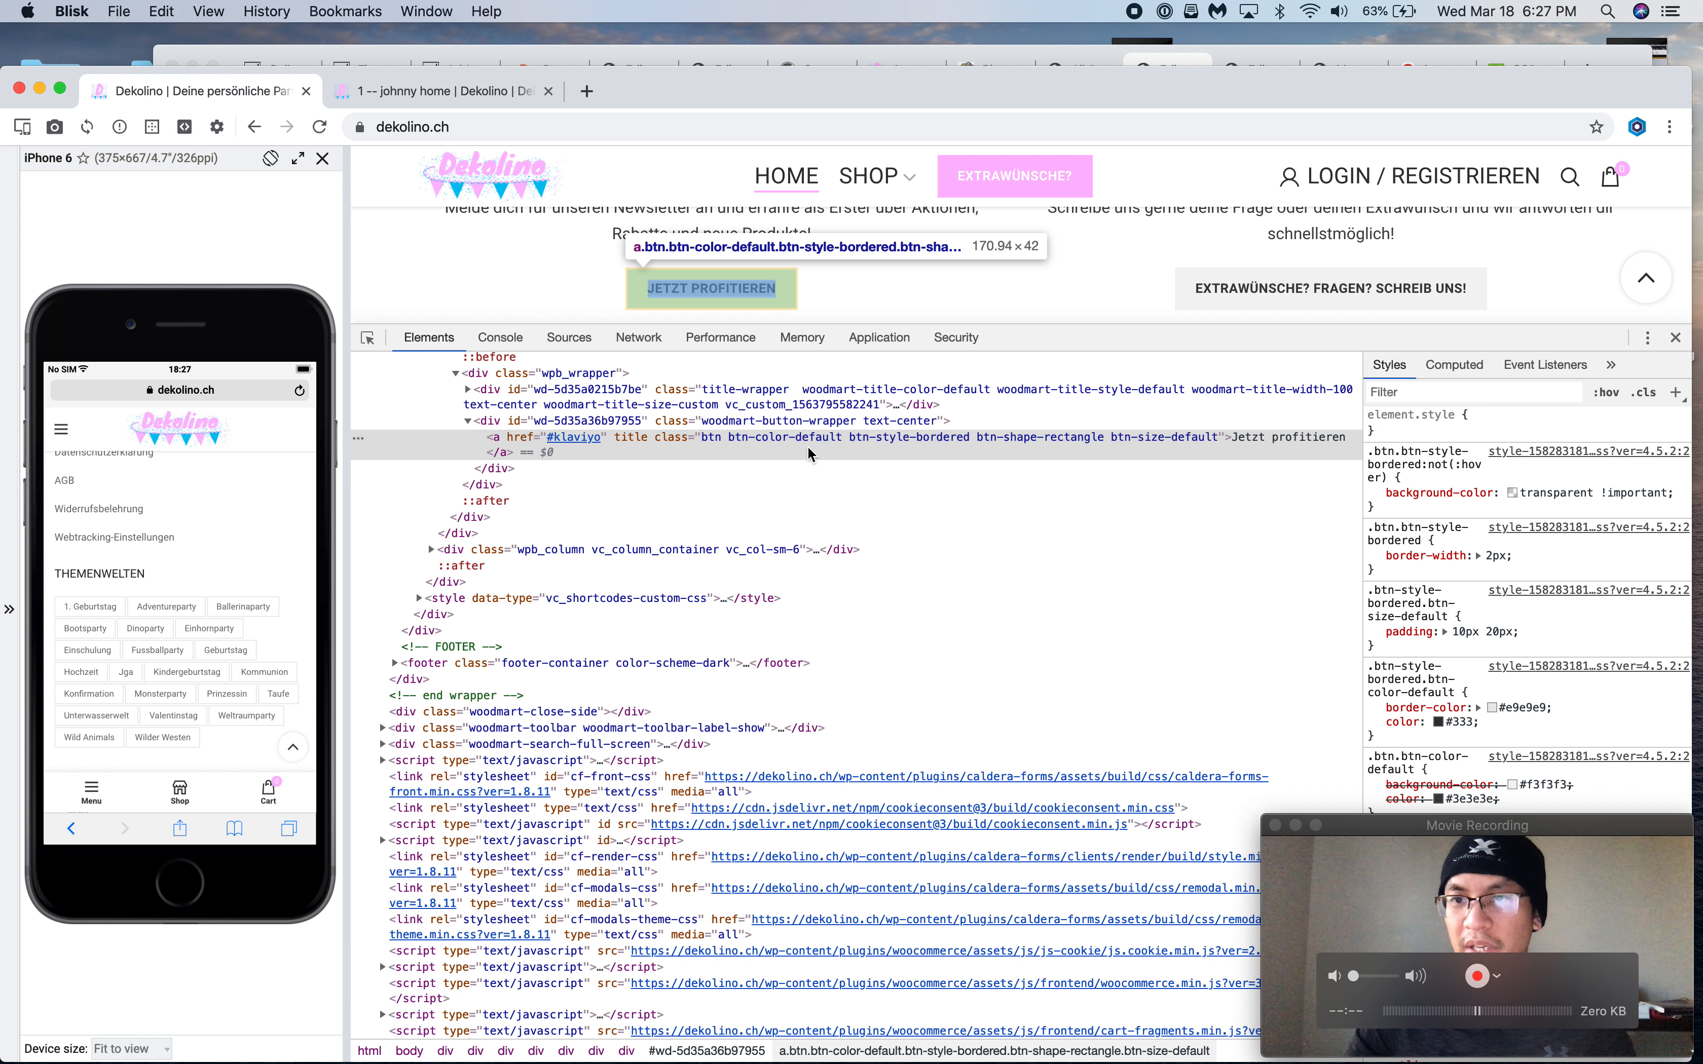
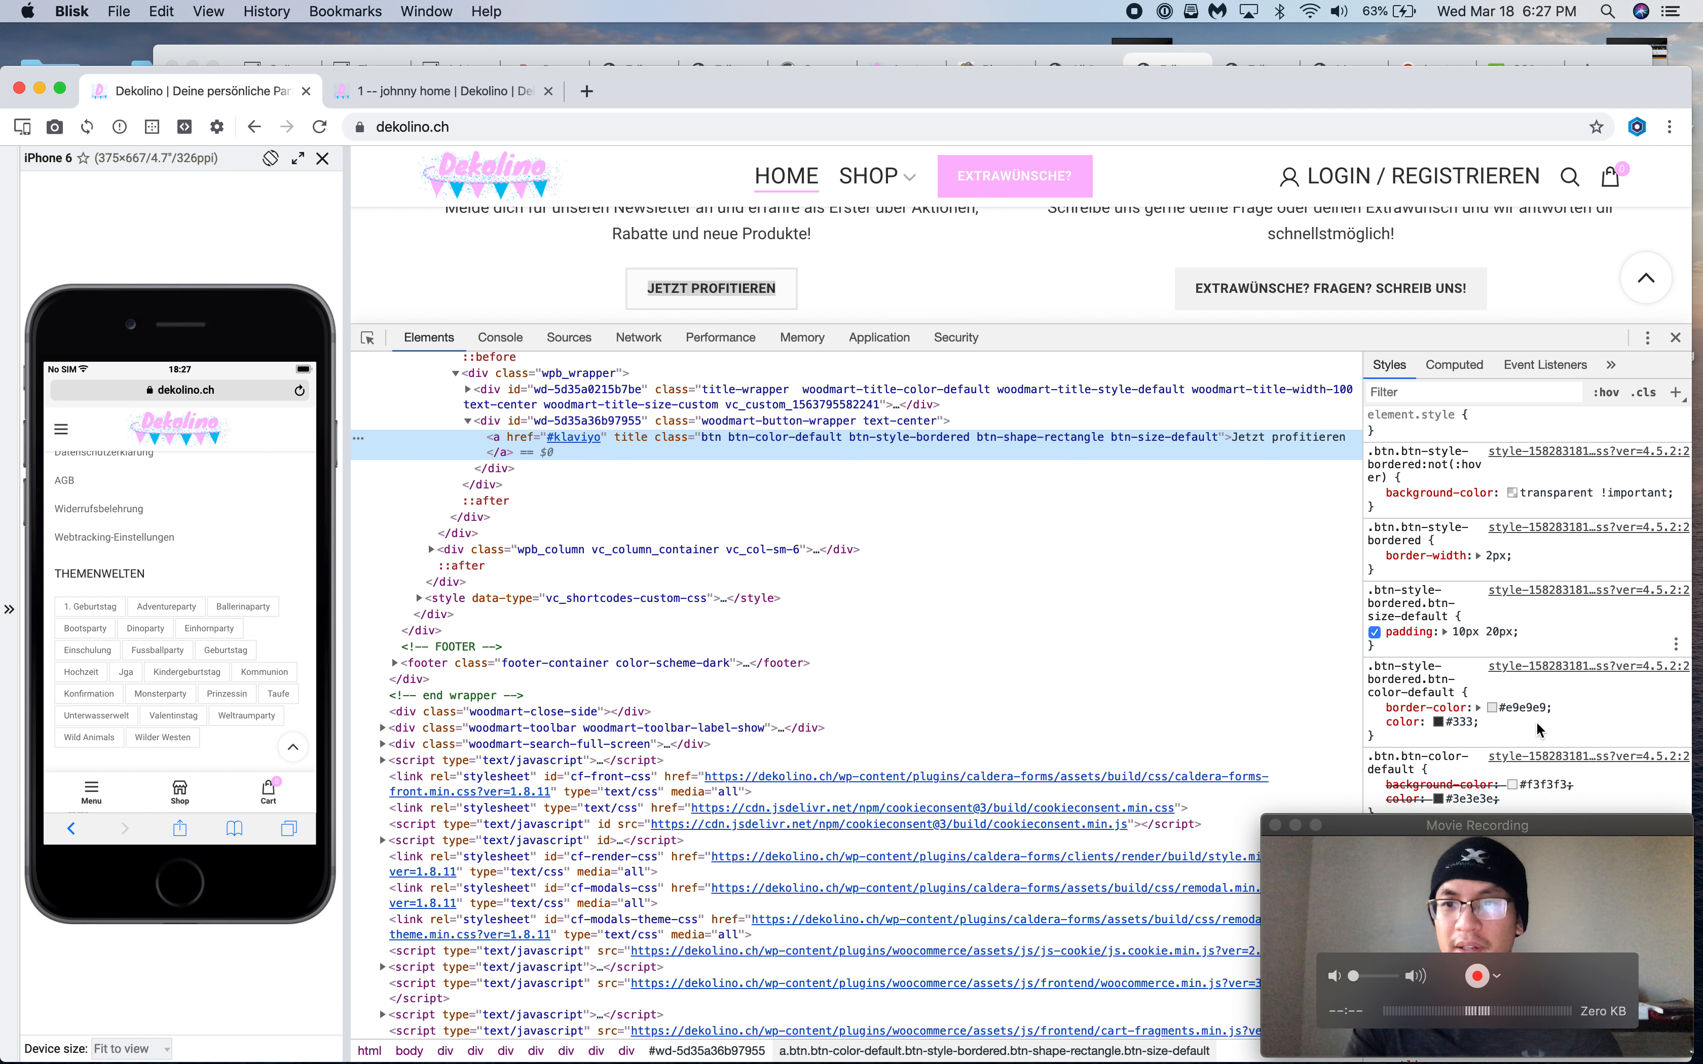
pyautogui.click(1514, 708)
pyautogui.press('super+c')
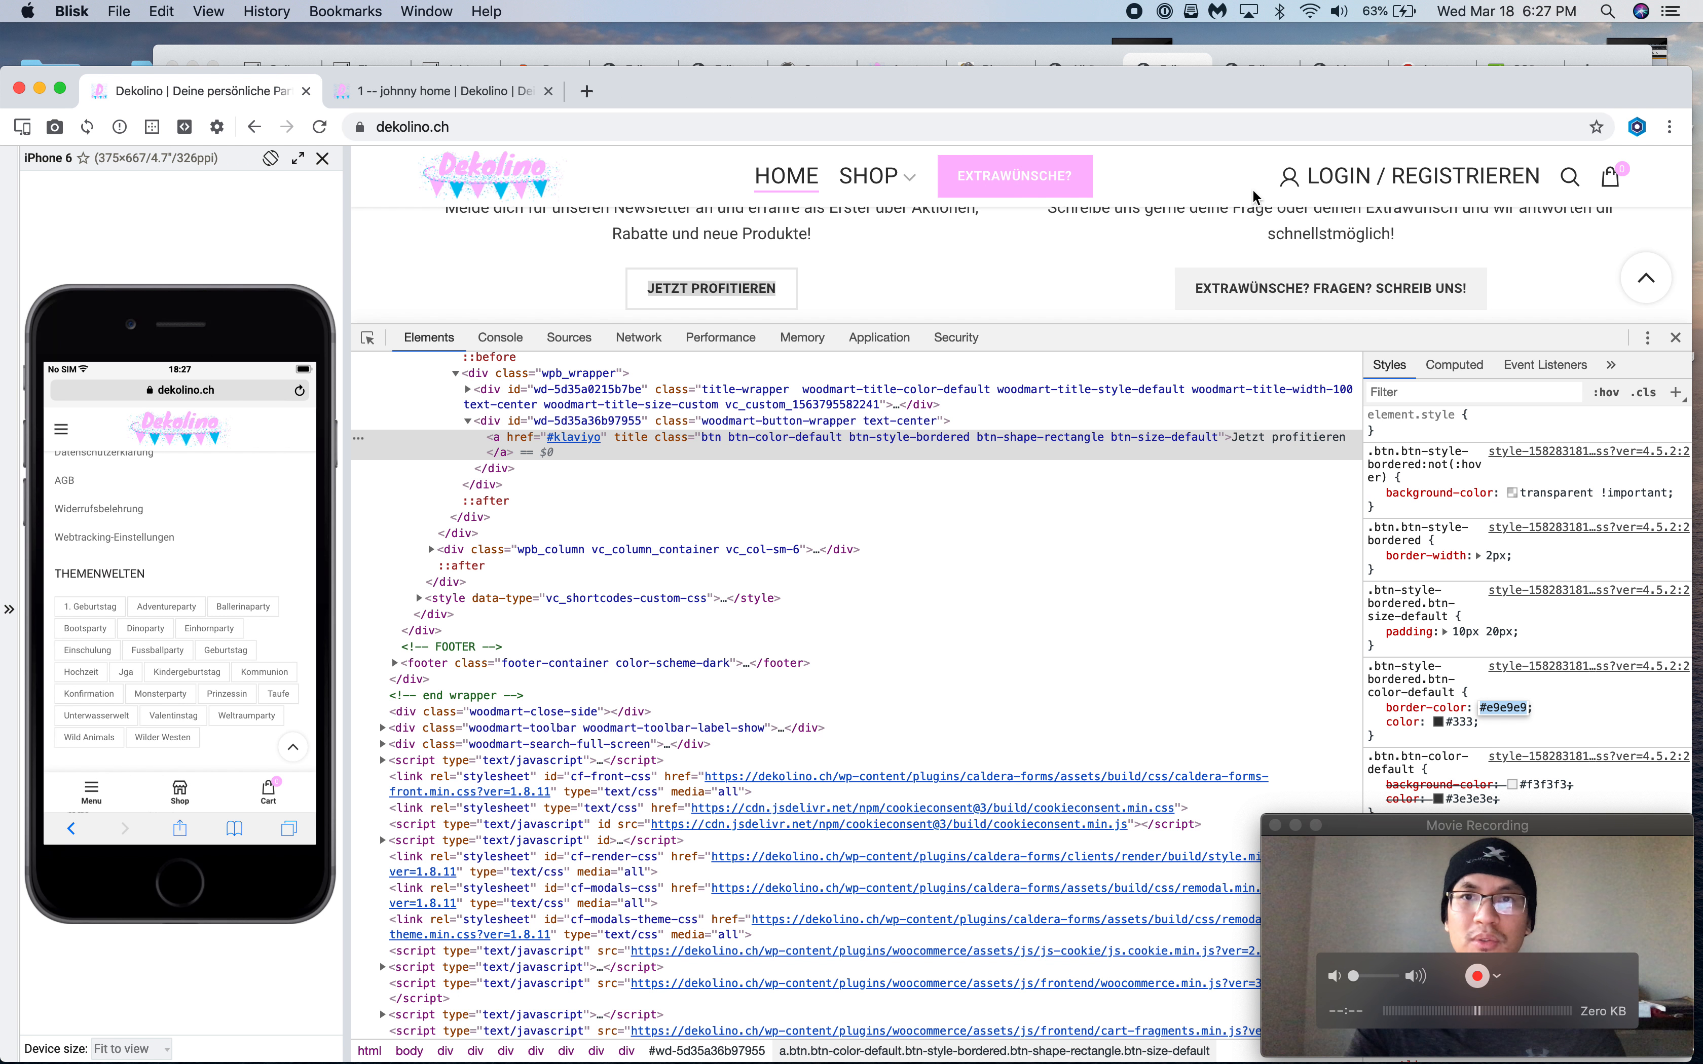
# Back in the Chrome editor, set the button's border size to 2 px top, right and bottom and 0 left, consulting the live button's styles
pyautogui.click(1165, 64)
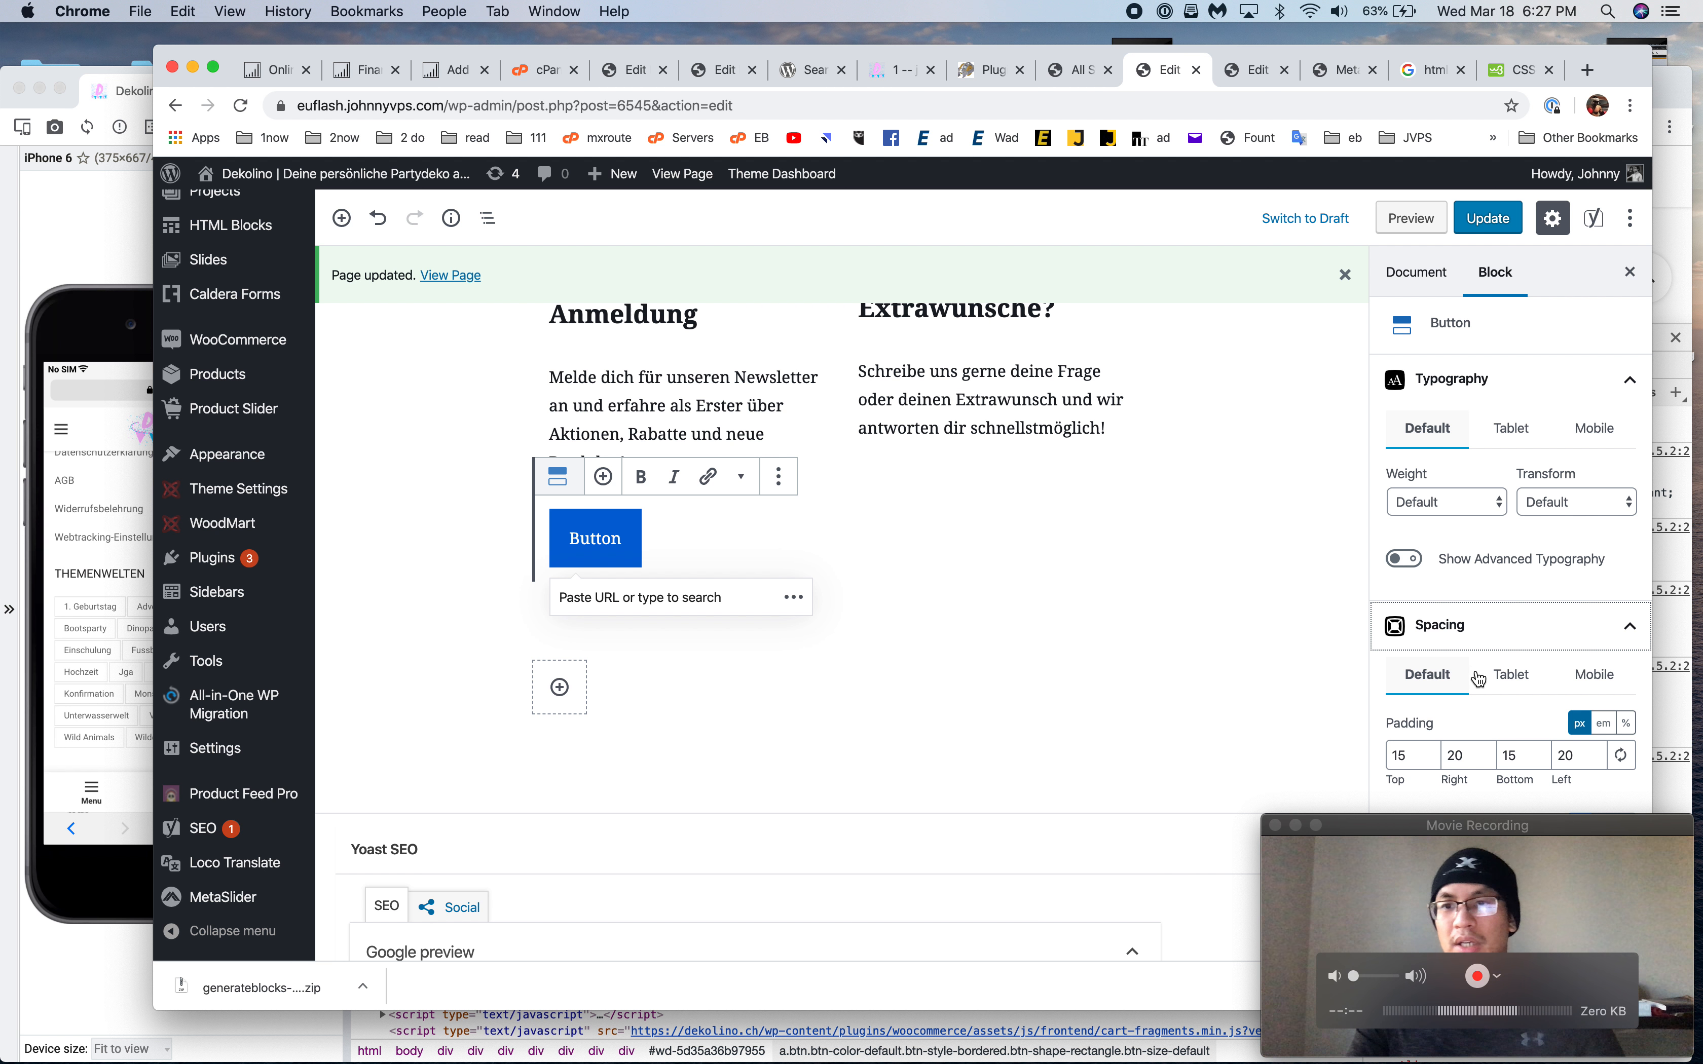
pyautogui.scroll(-3, 1429, 554)
pyautogui.scroll(-6, 1428, 554)
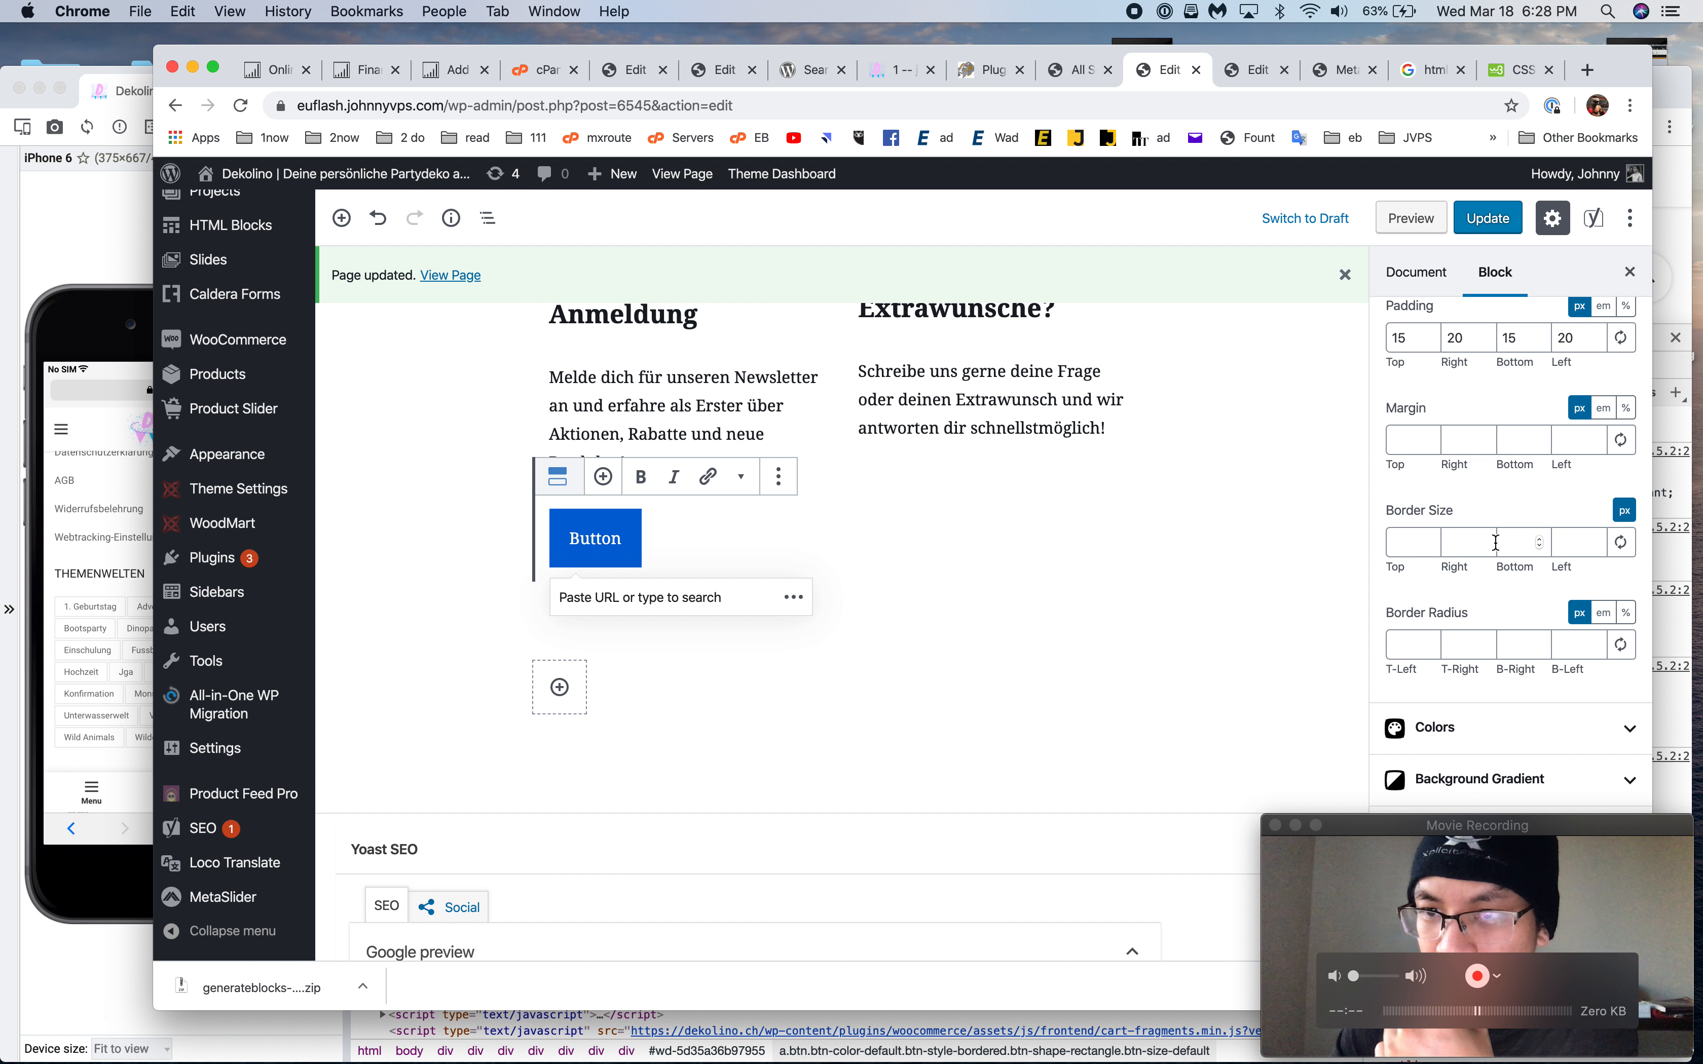
pyautogui.click(1422, 547)
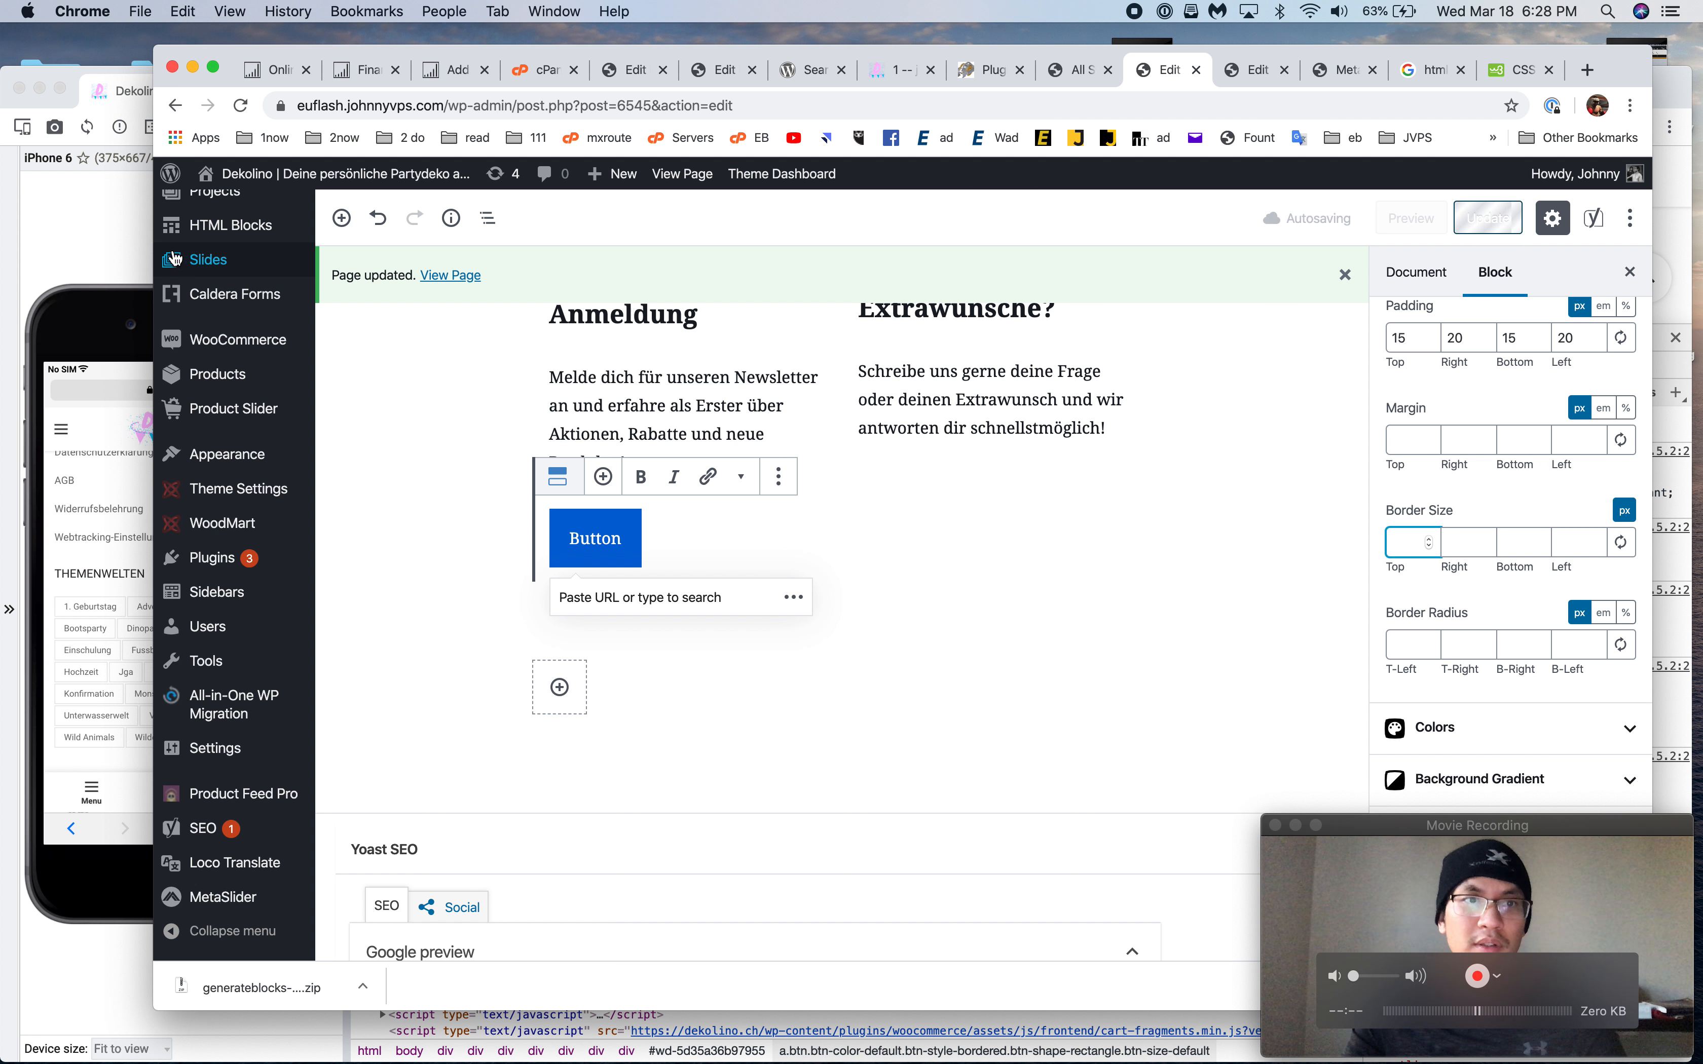
pyautogui.press('super+Tab')
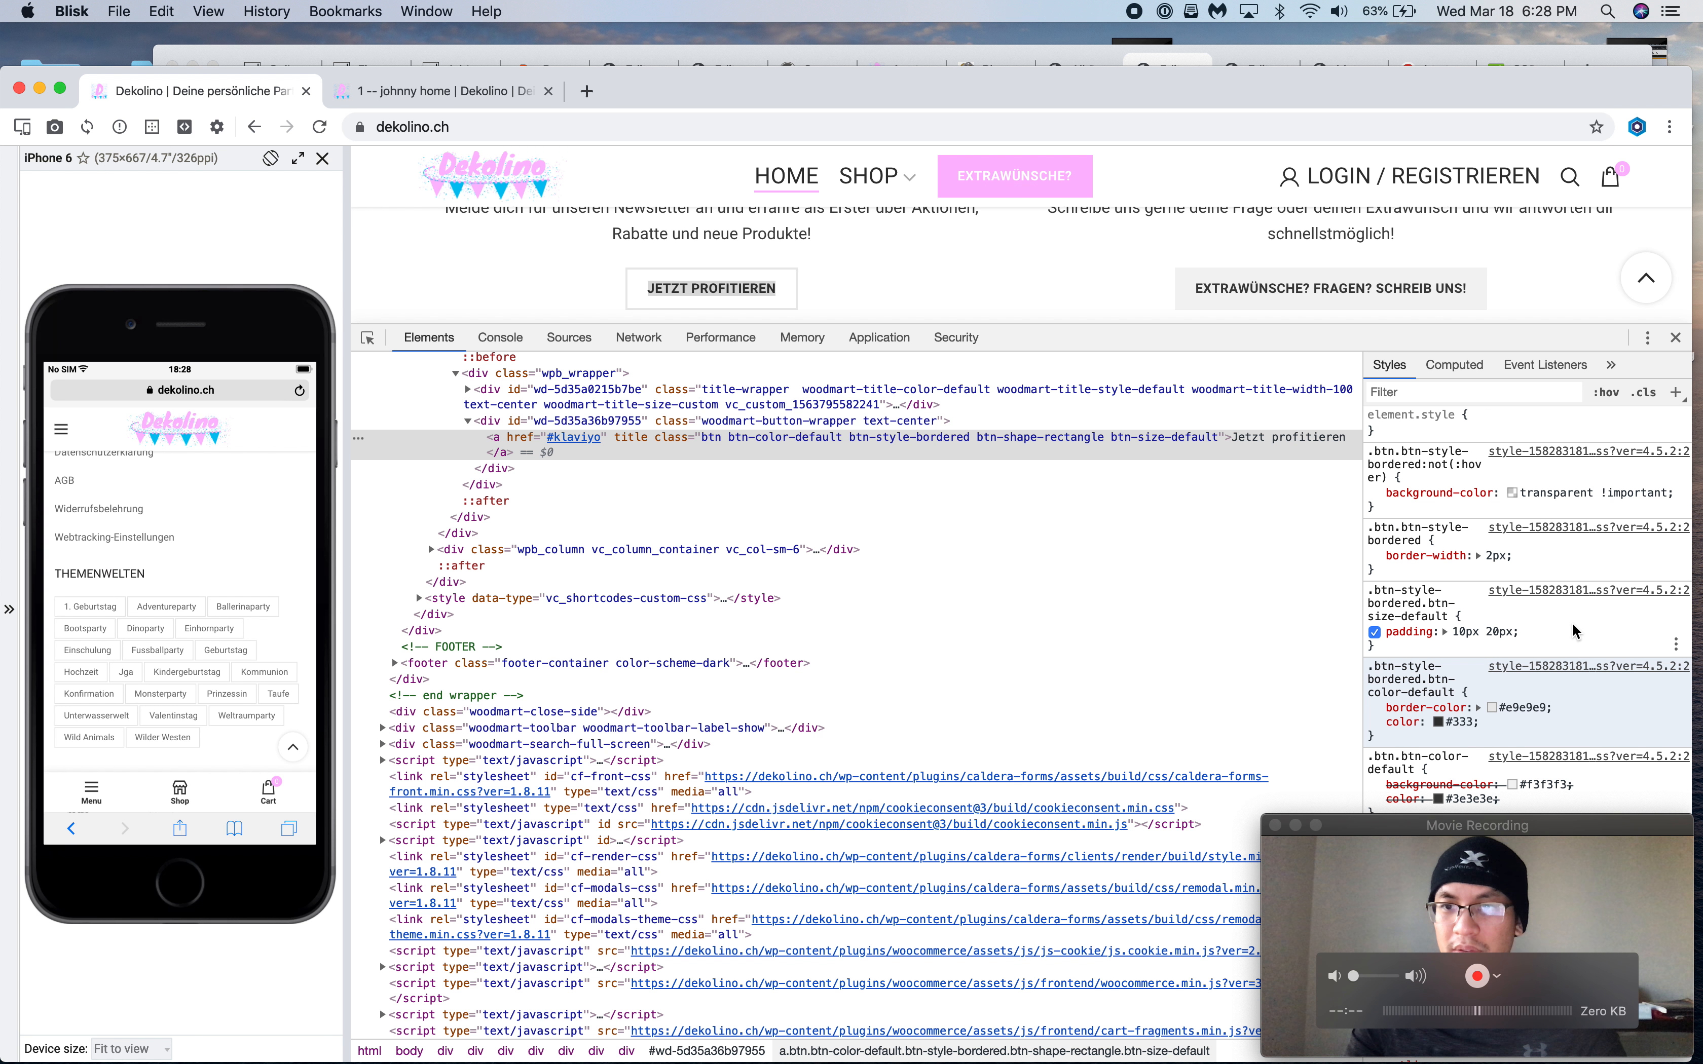
pyautogui.press('super+Tab')
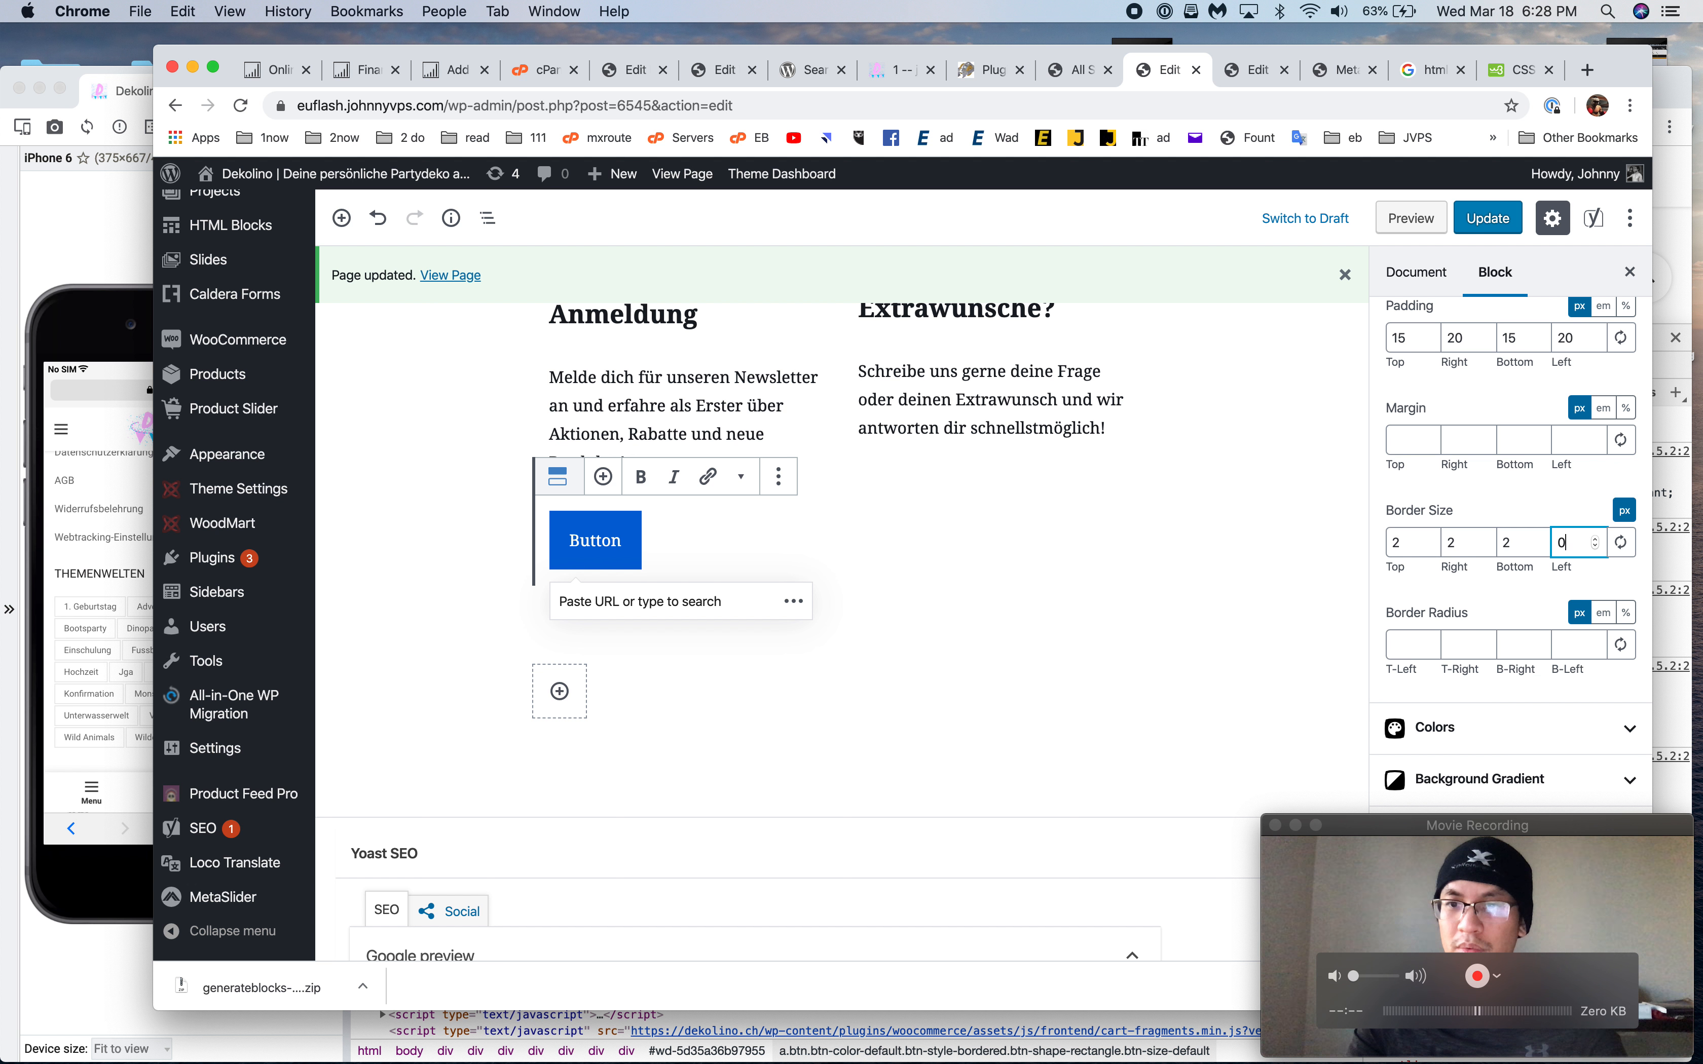
# Set the button's border colour to the copied value #e9e9e9
pyautogui.click(1482, 727)
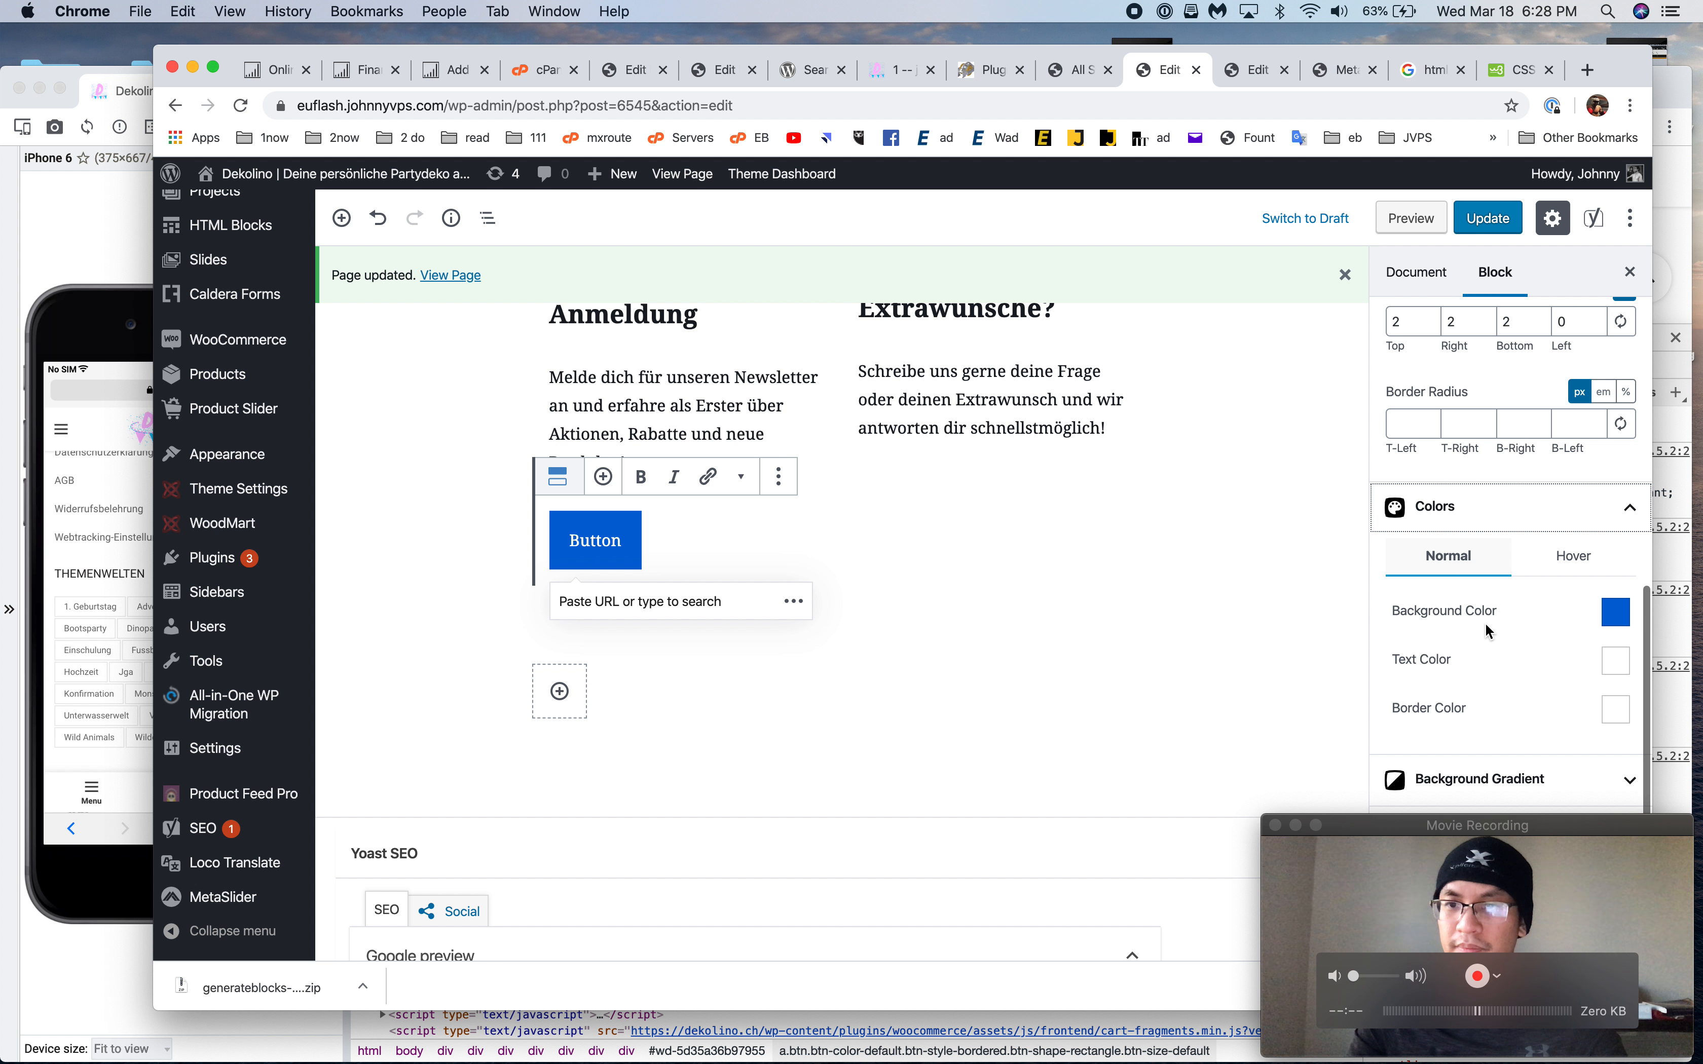
pyautogui.click(1614, 709)
pyautogui.scroll(-5, 1552, 722)
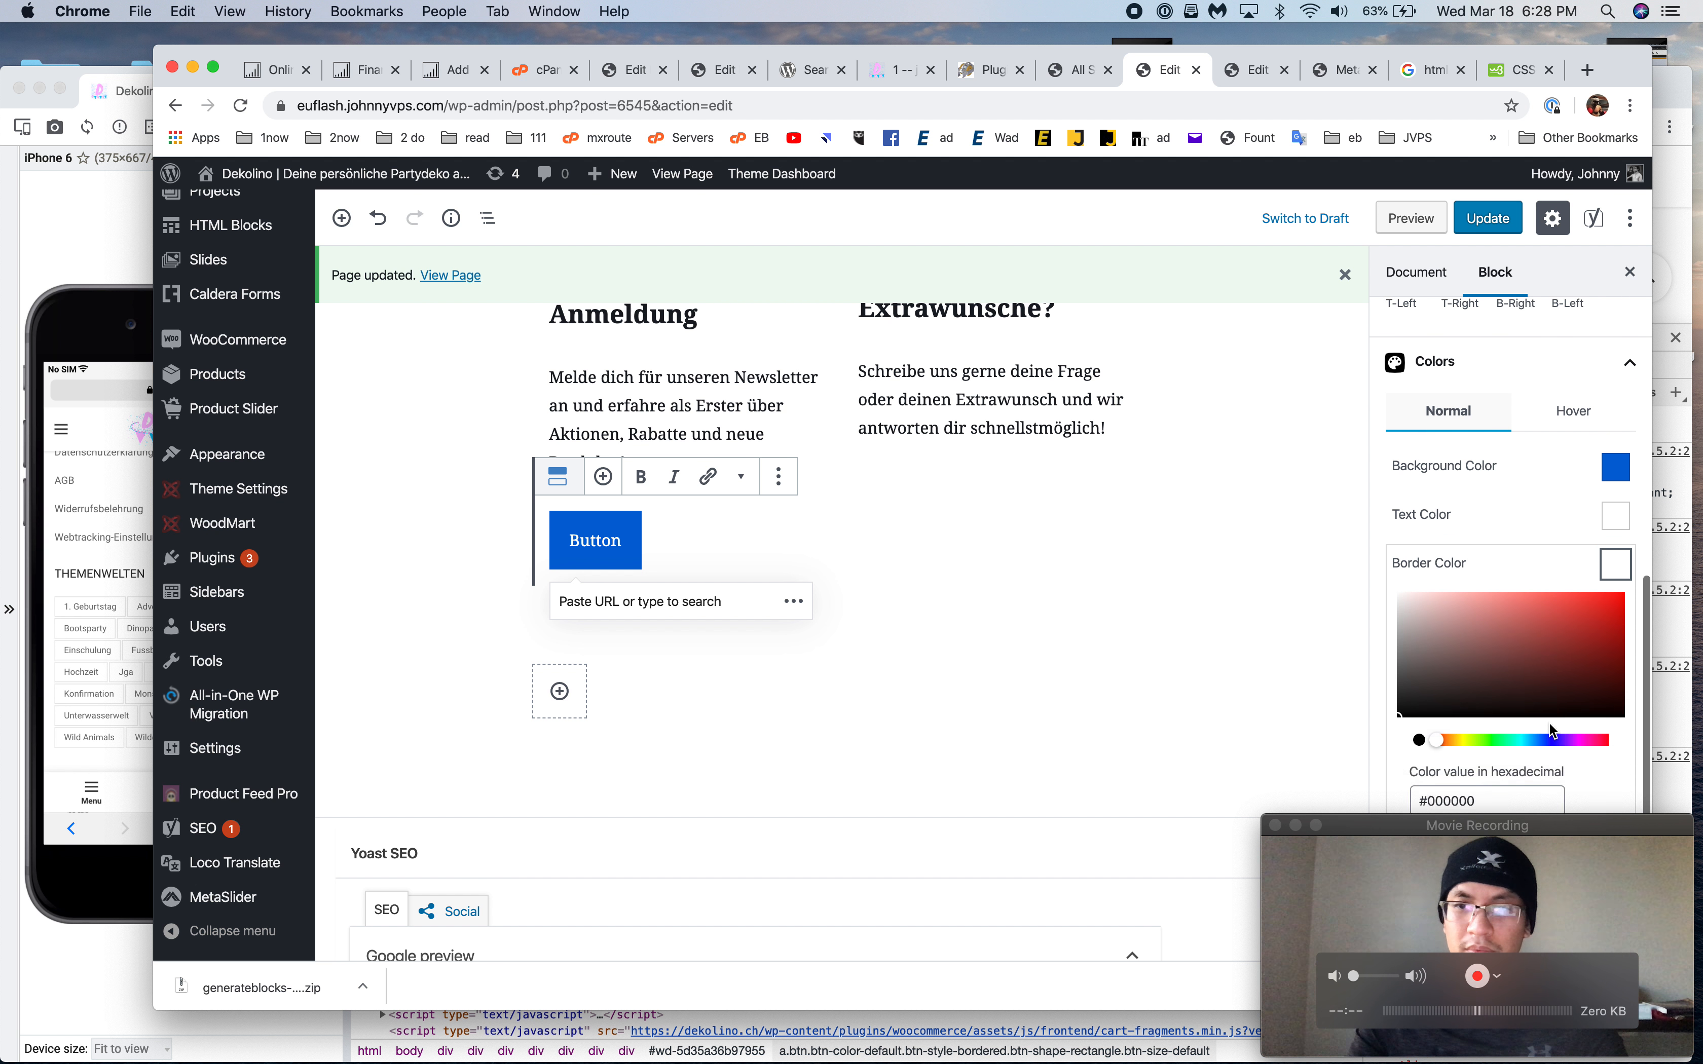
pyautogui.click(1485, 648)
pyautogui.press('super+a')
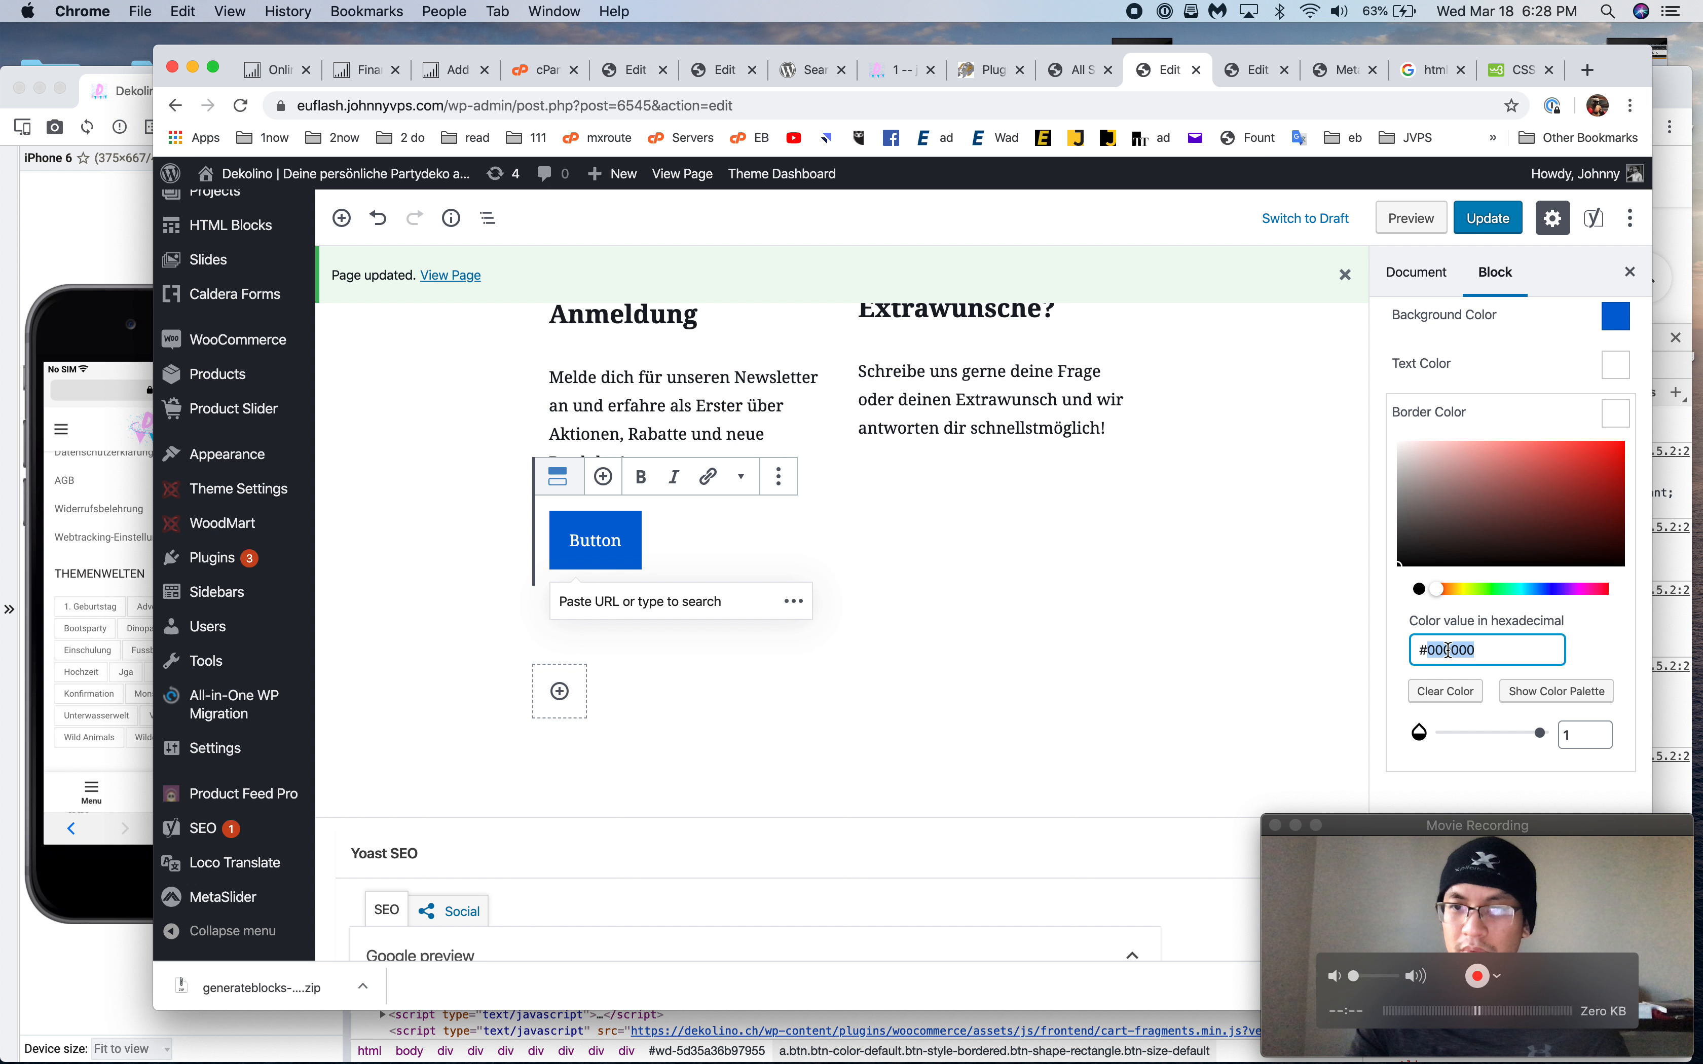
pyautogui.press('super+v')
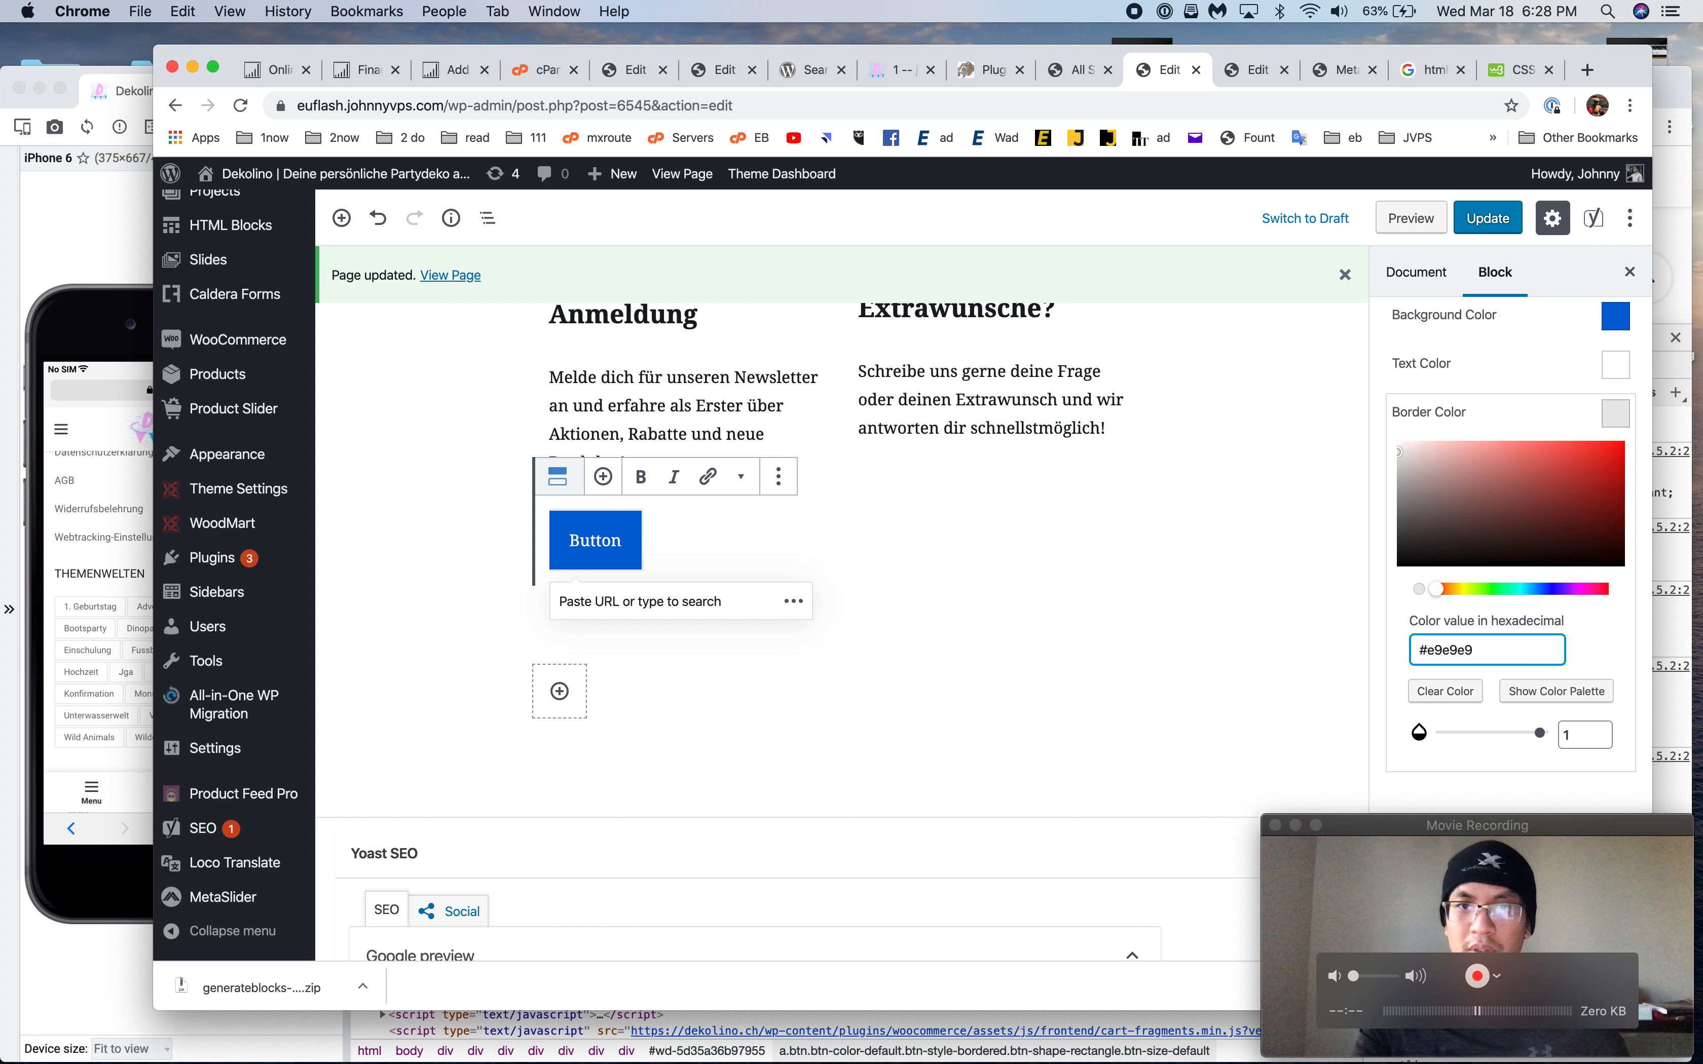
# Check the live button's background style in Blisk and set the new button's background colour opacity to 0 in the editor
pyautogui.click(1621, 325)
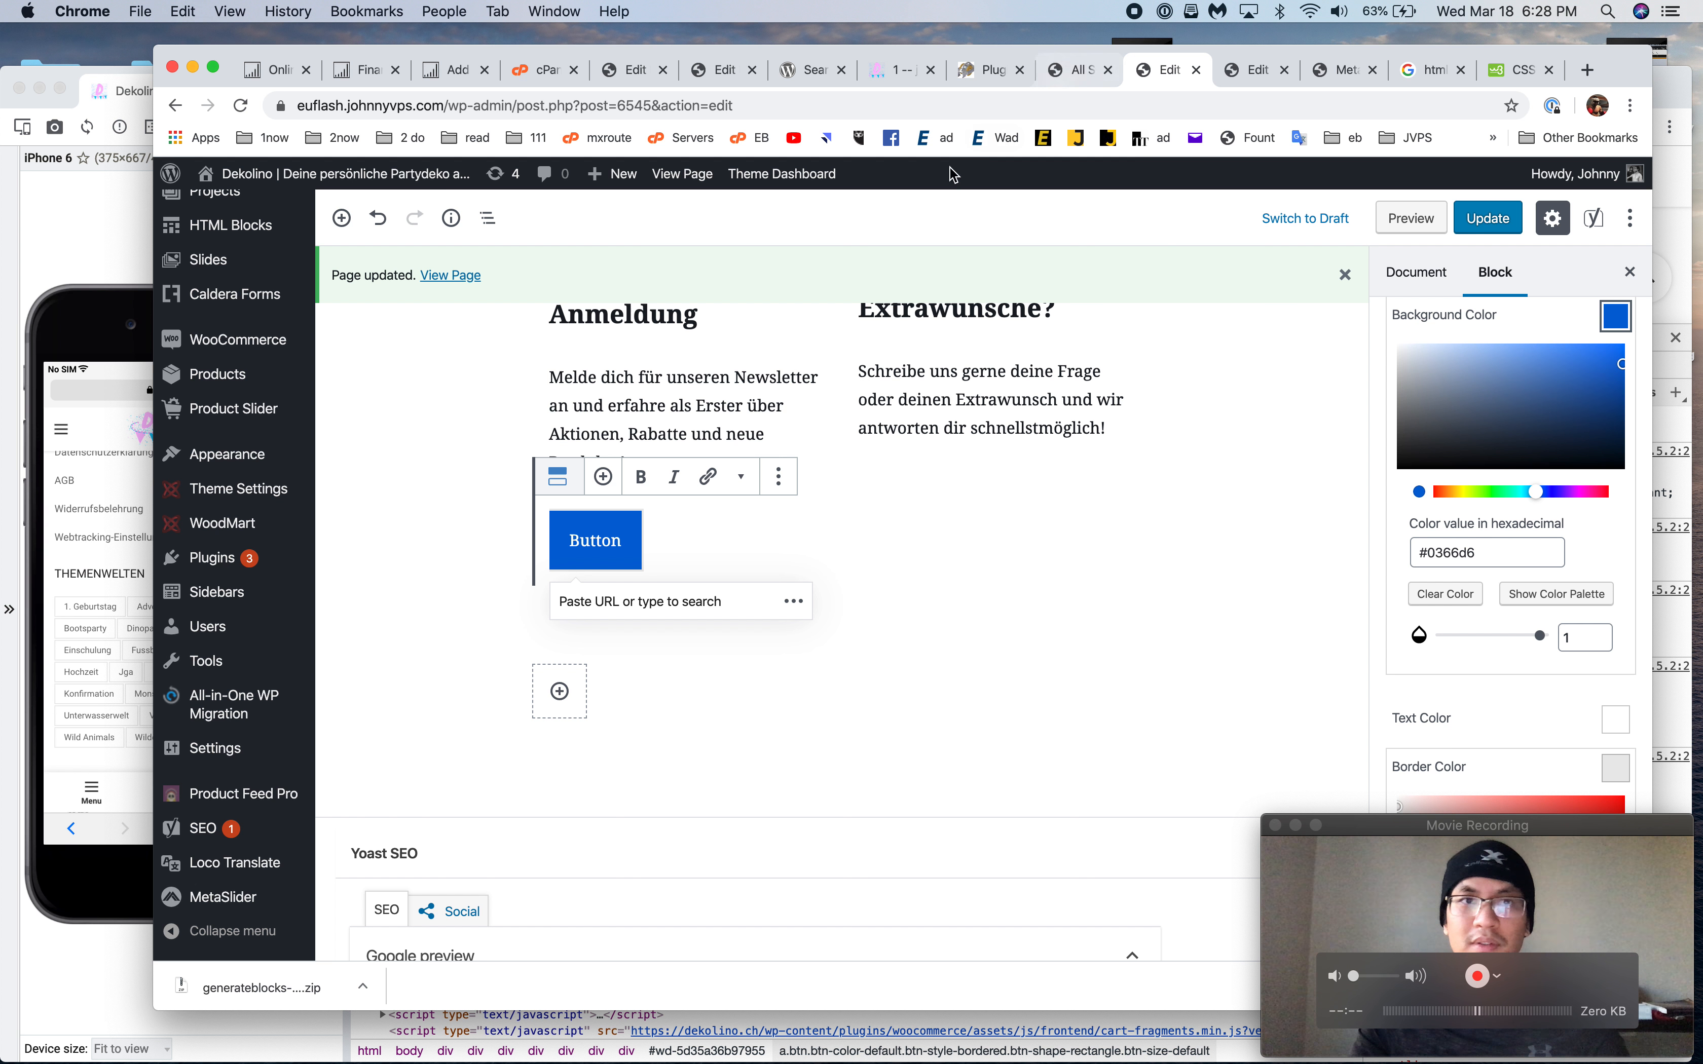
pyautogui.click(132, 183)
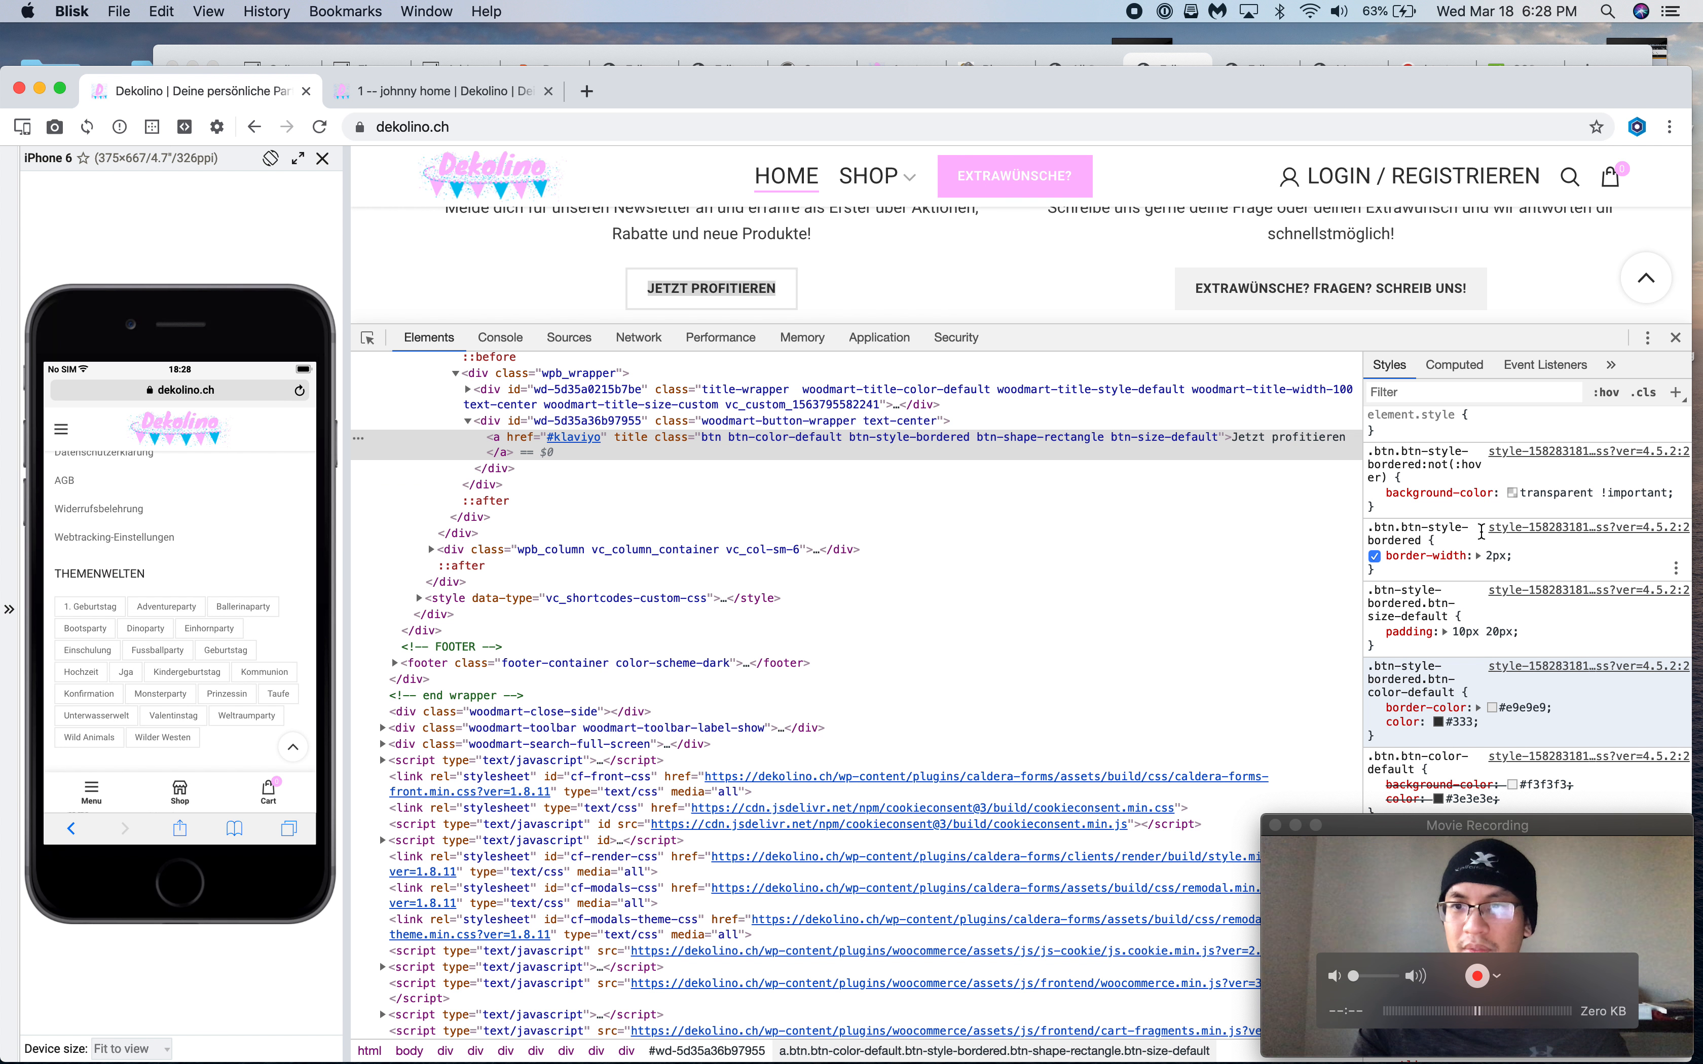
pyautogui.click(1174, 55)
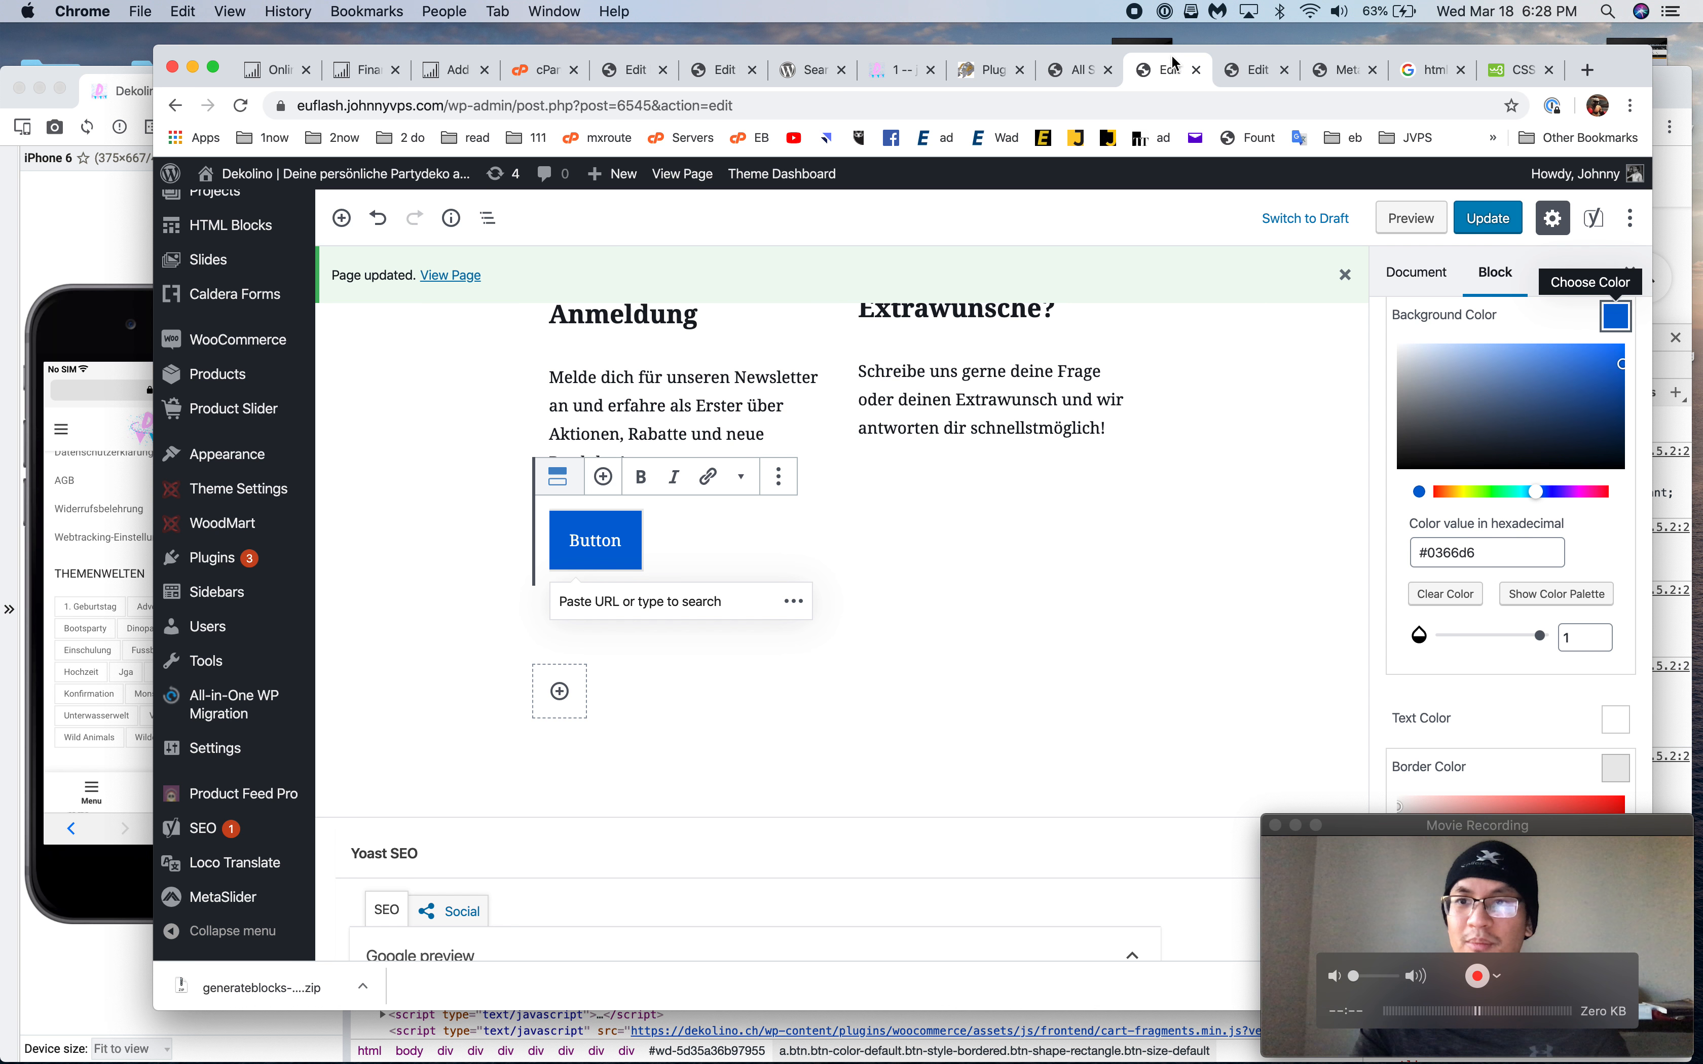
pyautogui.moveTo(1540, 635); pyautogui.dragTo(1444, 636)
# Set the button's text colour to #333, using the live button's styles in Blisk as reference, and update the page
pyautogui.click(1616, 720)
pyautogui.scroll(-2, 1519, 662)
pyautogui.click(132, 184)
pyautogui.click(1161, 59)
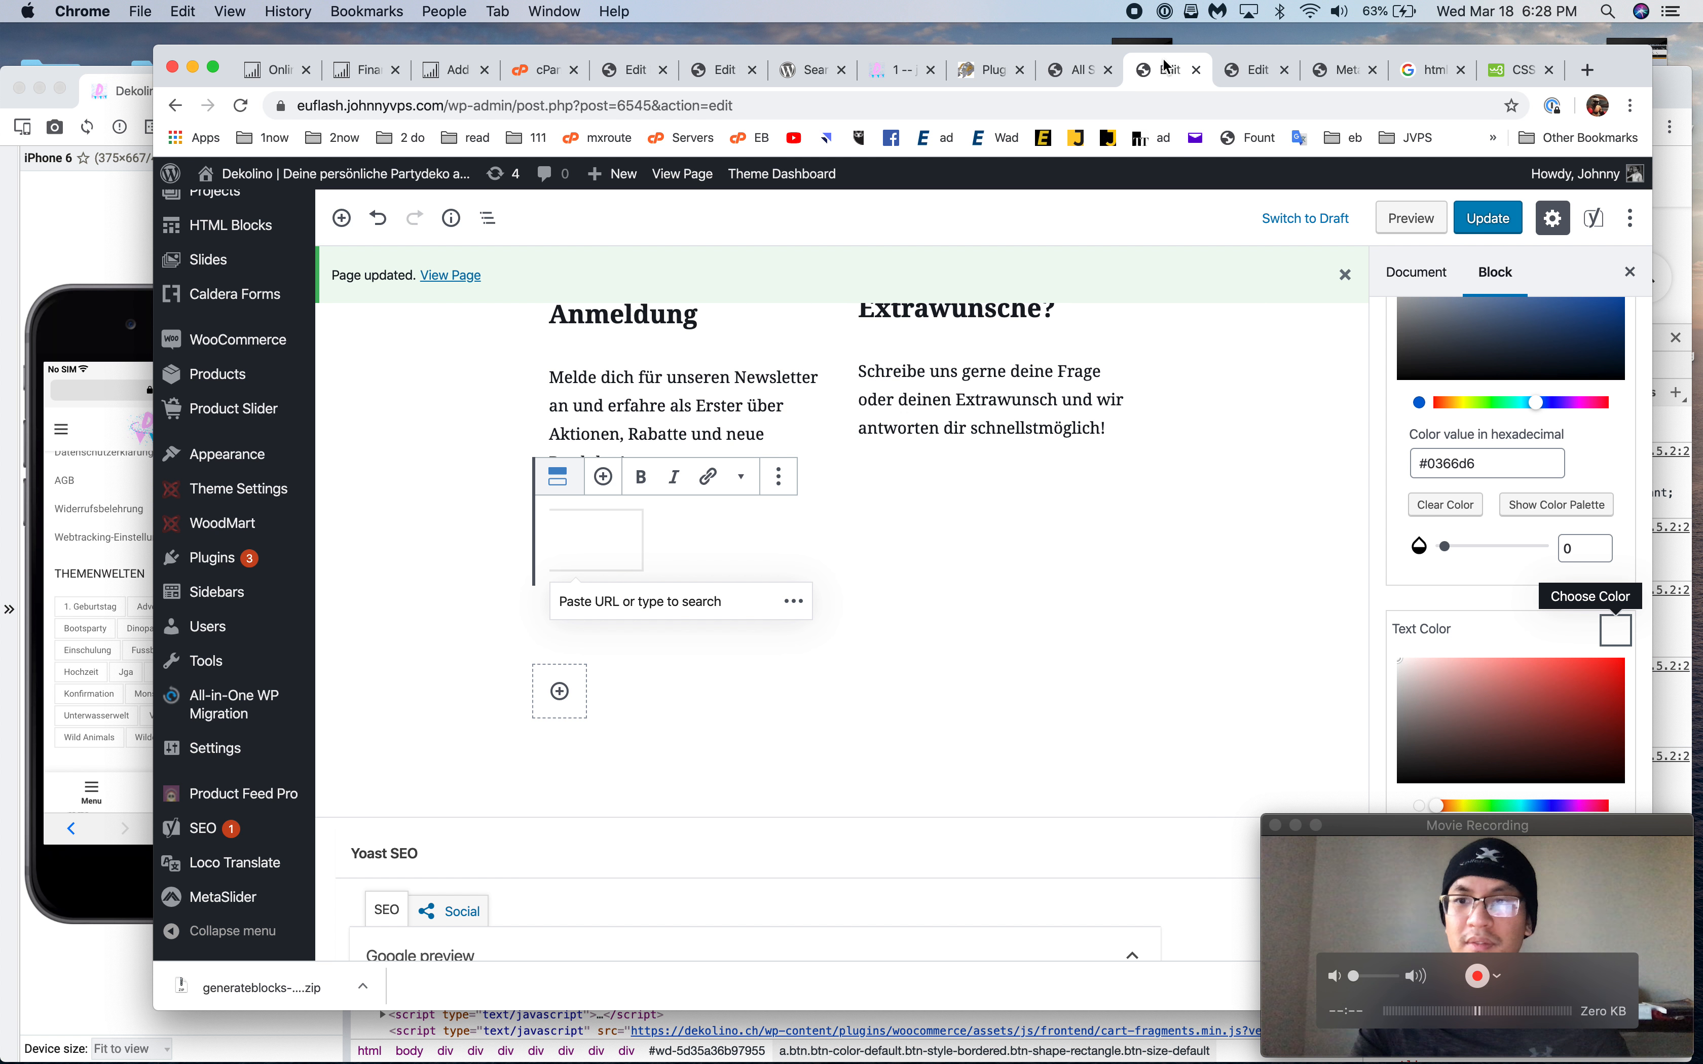
pyautogui.scroll(-3, 1555, 642)
pyautogui.scroll(-3, 1554, 640)
pyautogui.doubleClick(1492, 482)
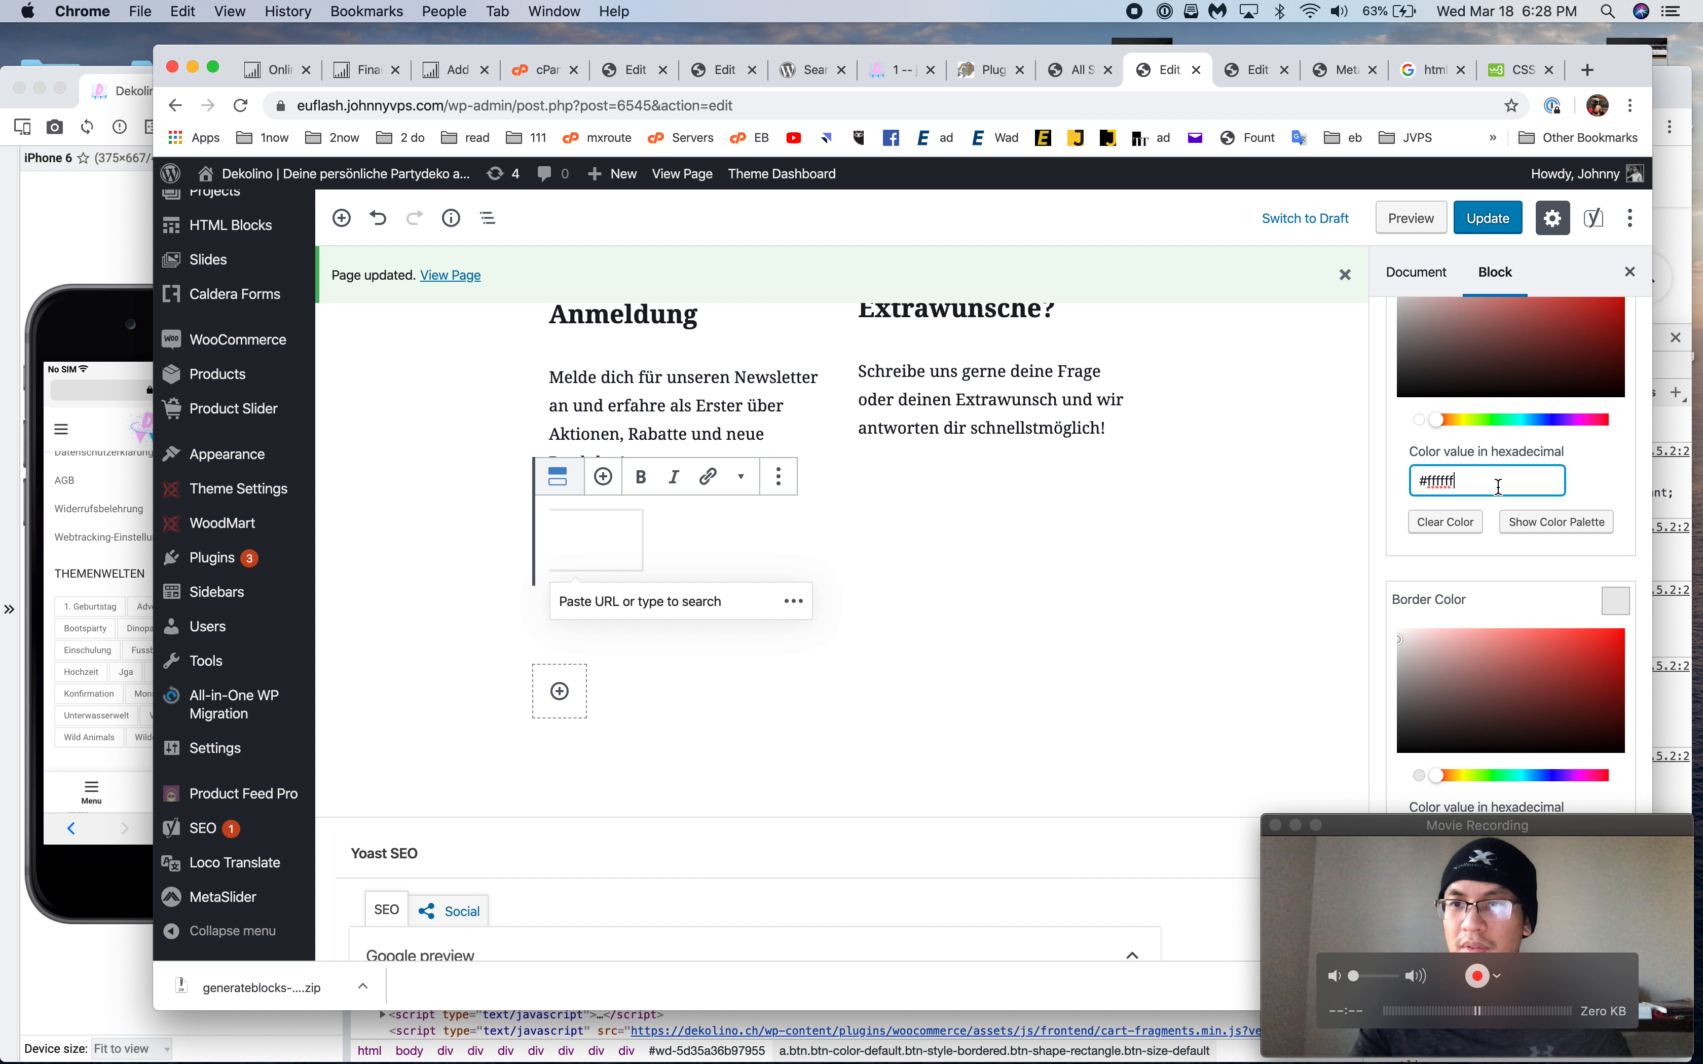
pyautogui.write('333')
pyautogui.click(1226, 513)
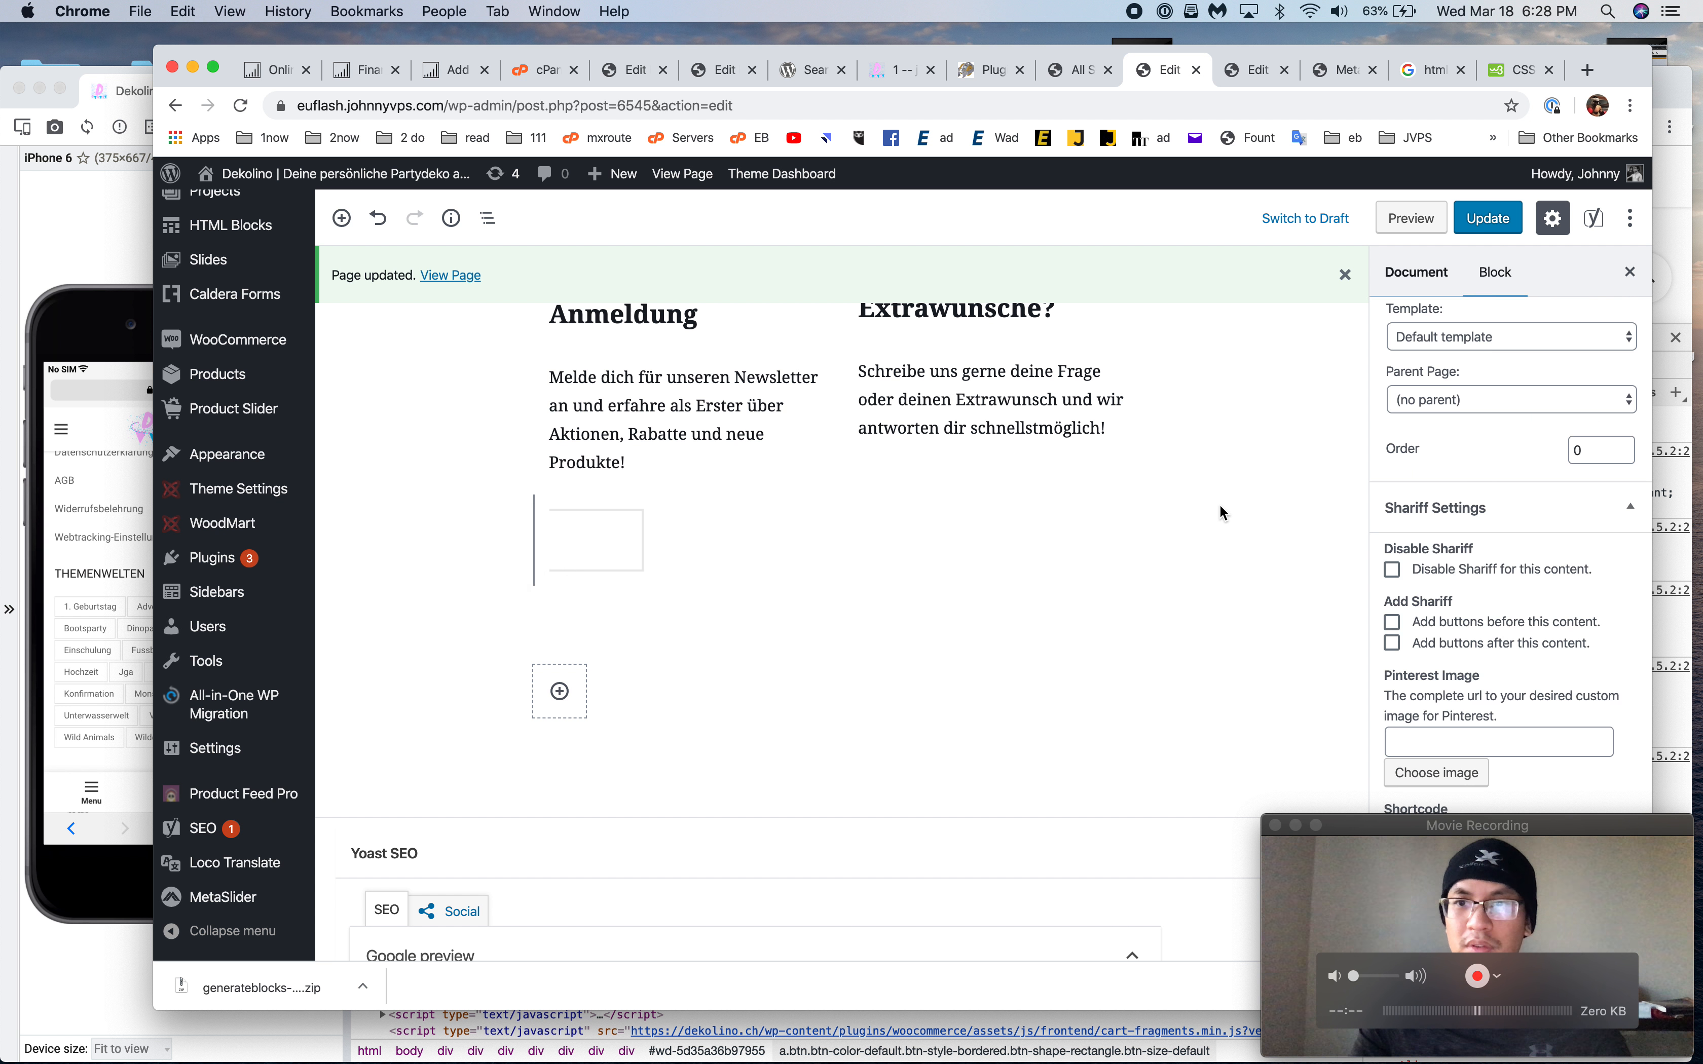
pyautogui.click(1487, 218)
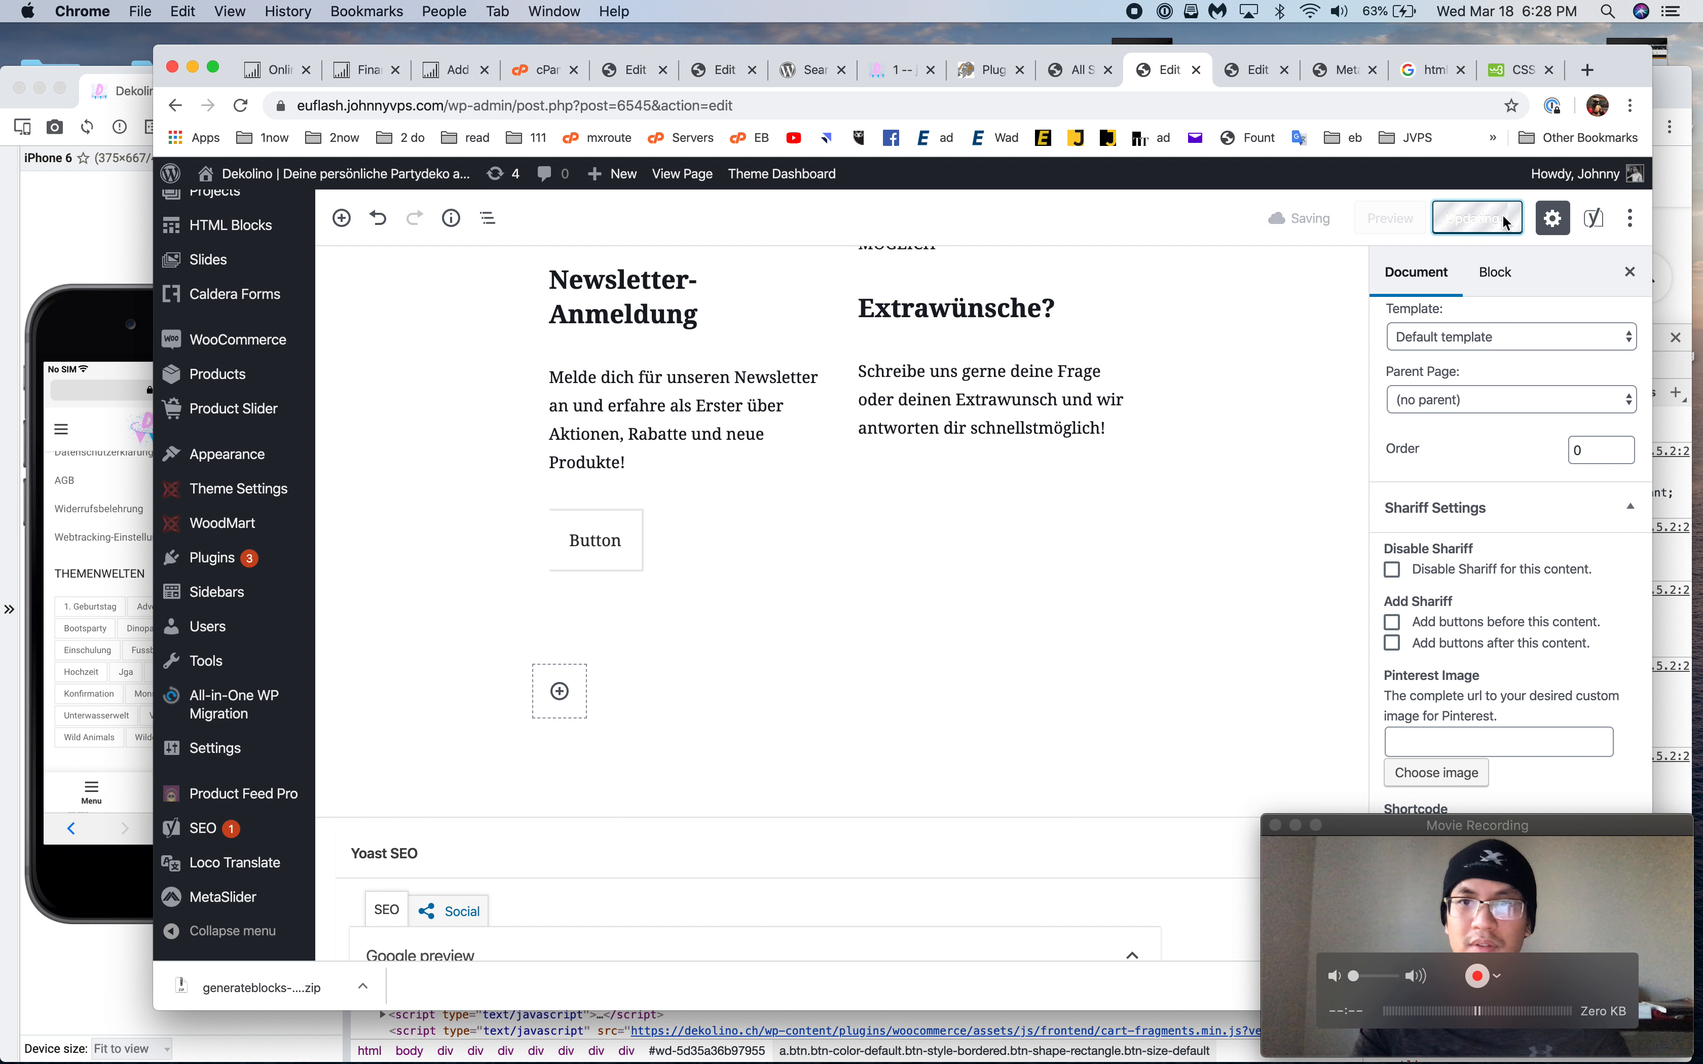
# Select the new button's placeholder text for replacement and copy the "JETZT PROFITIEREN" label from the live button on dekolino.ch in Blisk
pyautogui.doubleClick(590, 540)
pyautogui.write('#e9e9e9')
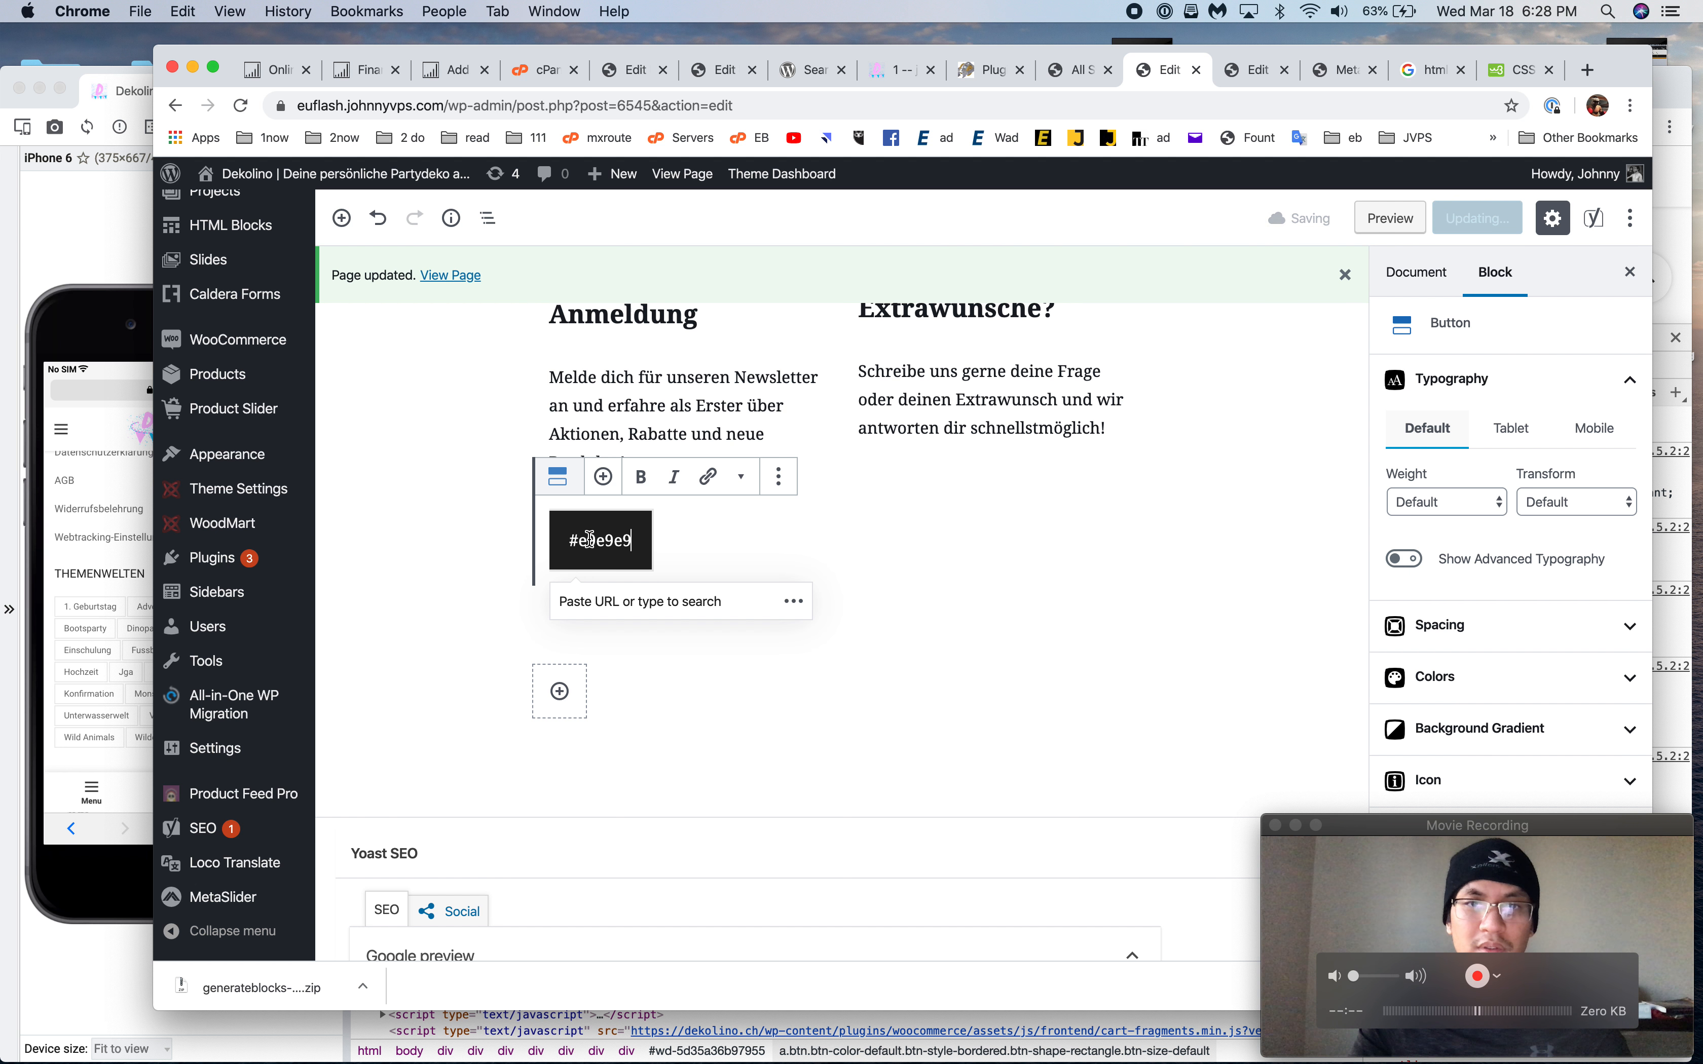
pyautogui.click(105, 282)
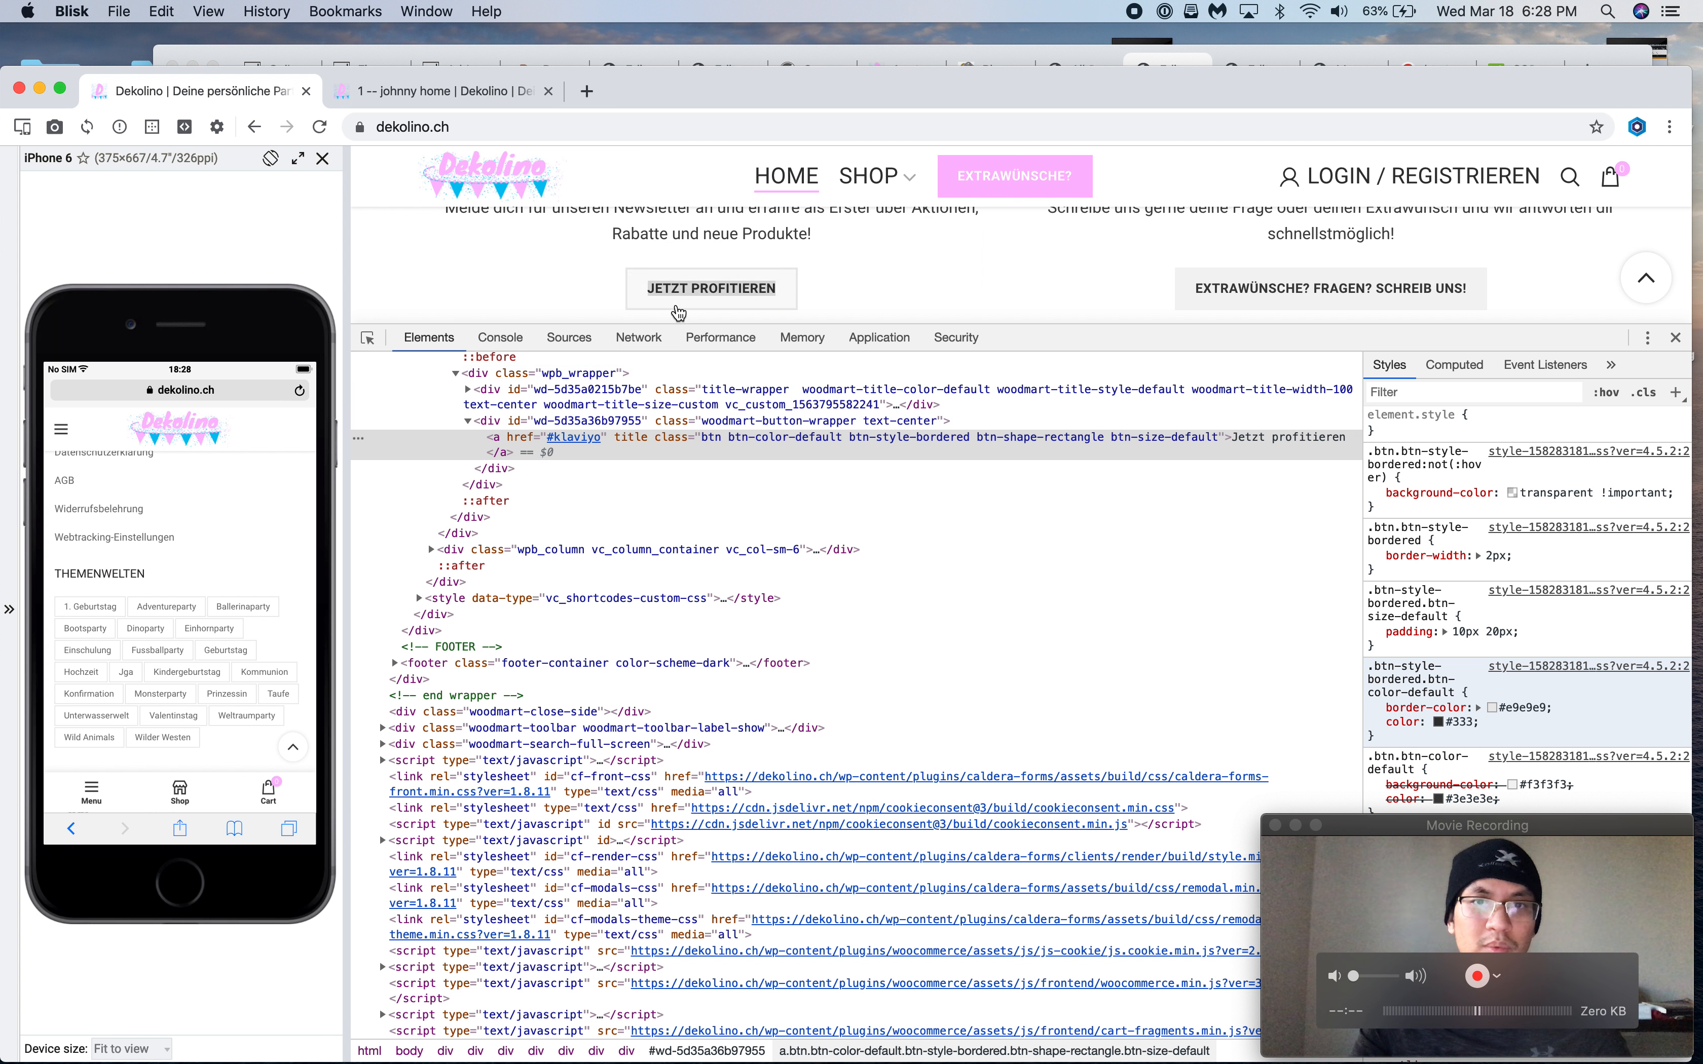
pyautogui.tripleClick(785, 299)
pyautogui.press('super+c')
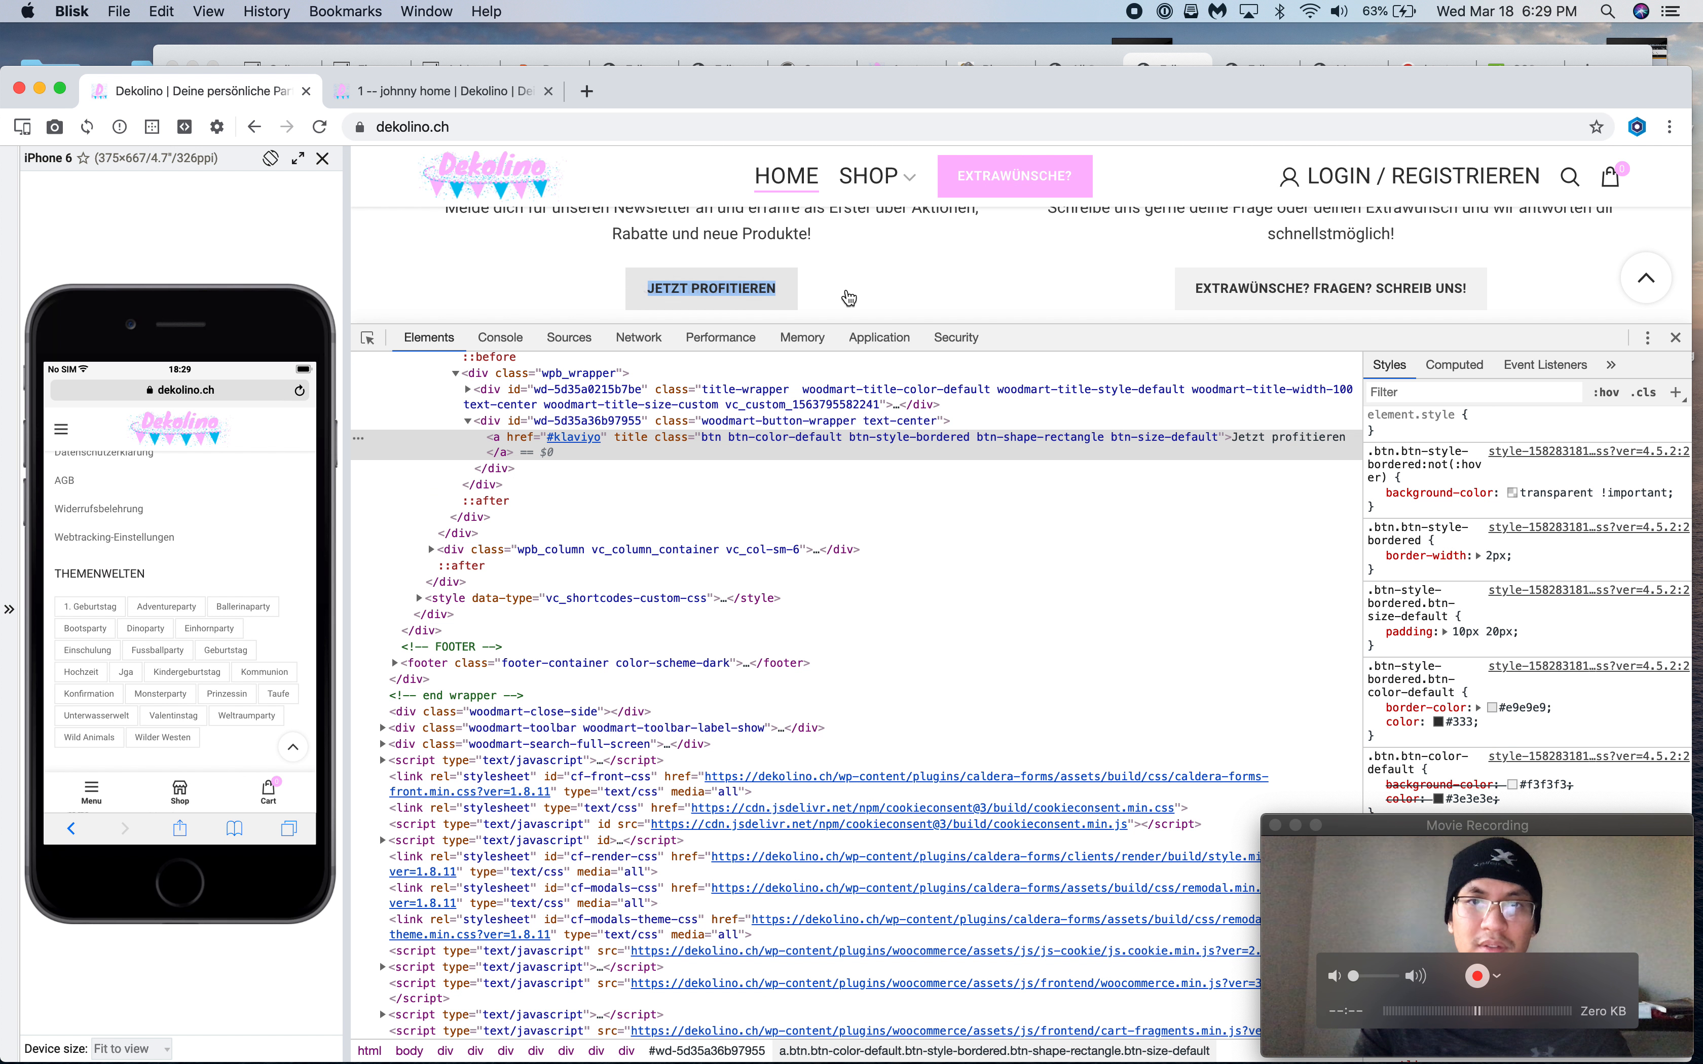
pyautogui.moveTo(830, 286); pyautogui.dragTo(654, 285)
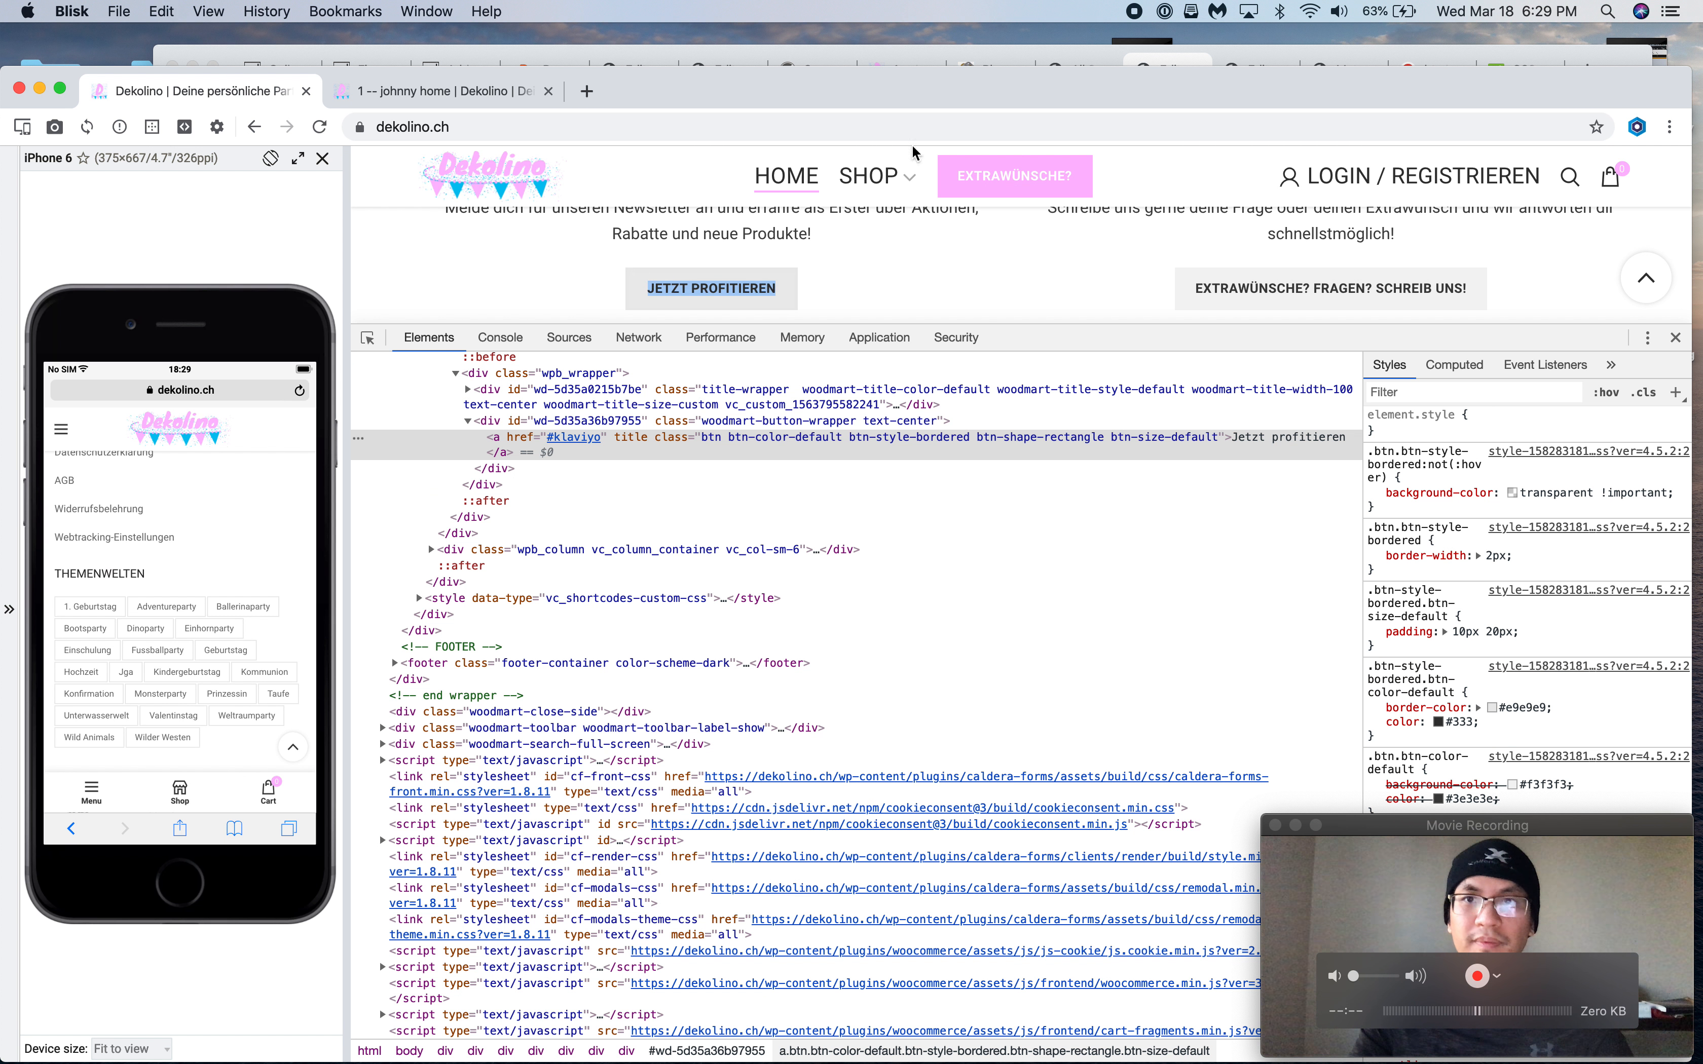
# Back in the Chrome editor, replace the button's text with the copied "JETZT PROFITIEREN" label
pyautogui.press('super+Tab')
pyautogui.press('super+a')
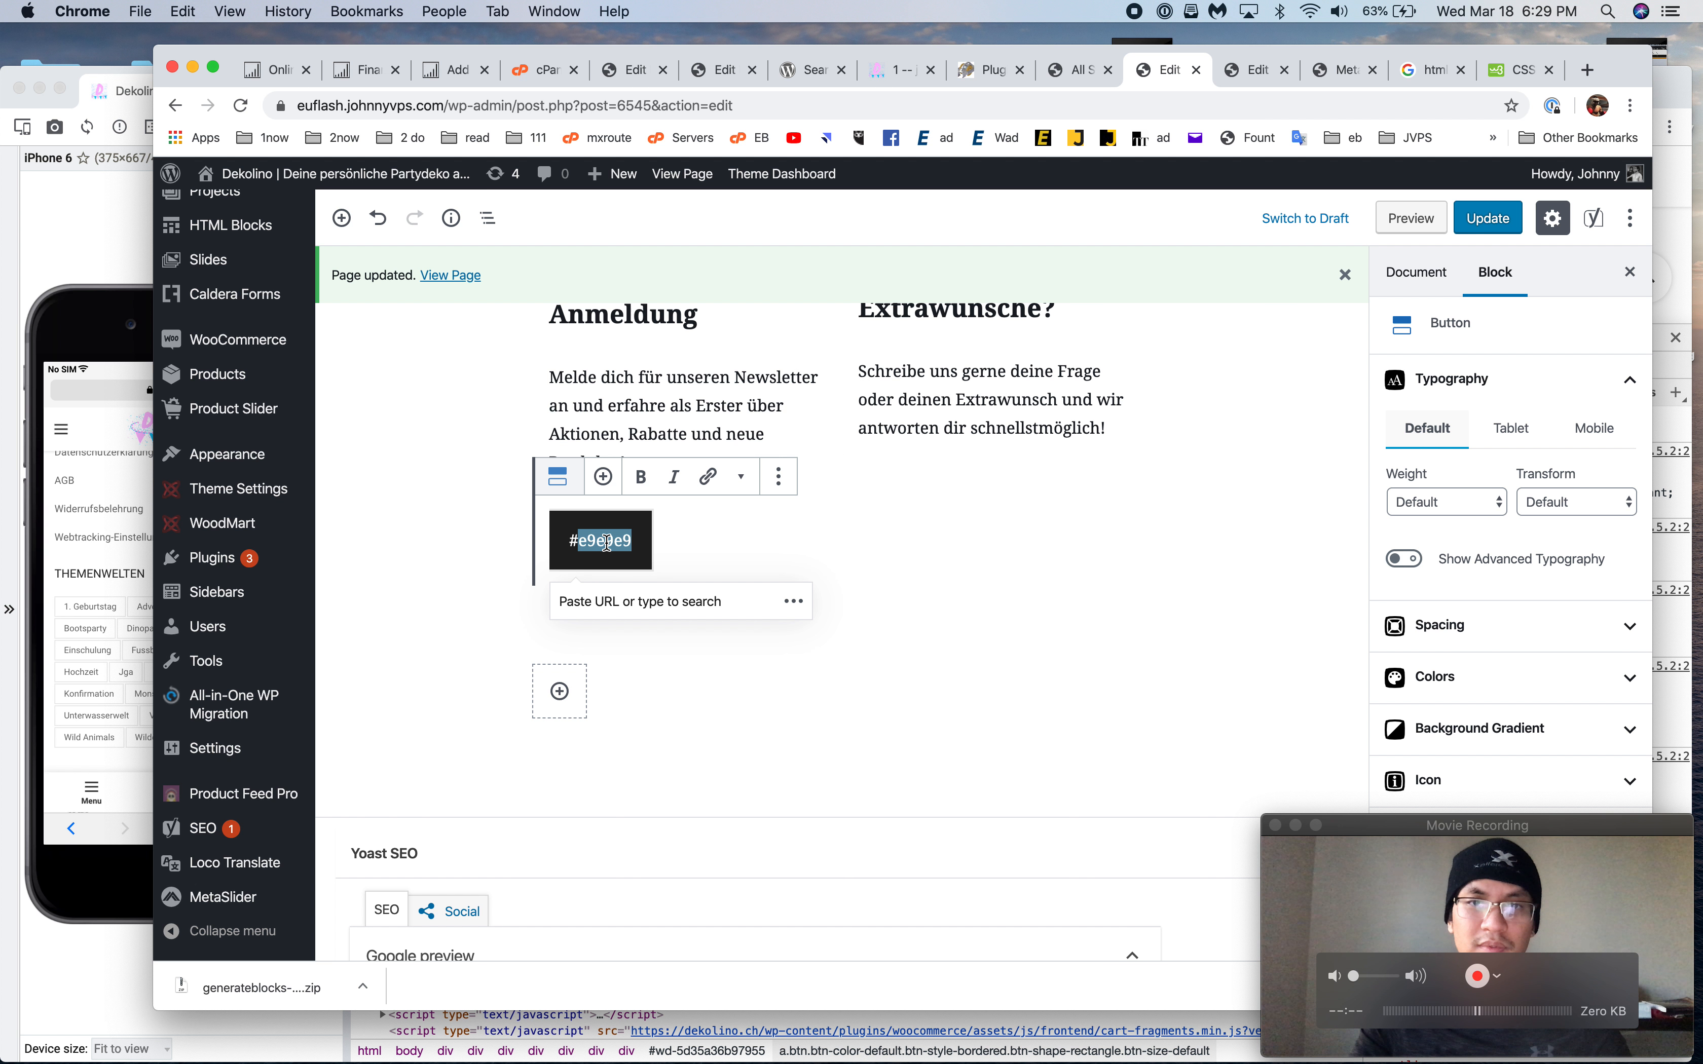
pyautogui.write('#')
pyautogui.press('BackSpace')
pyautogui.press('super+v')
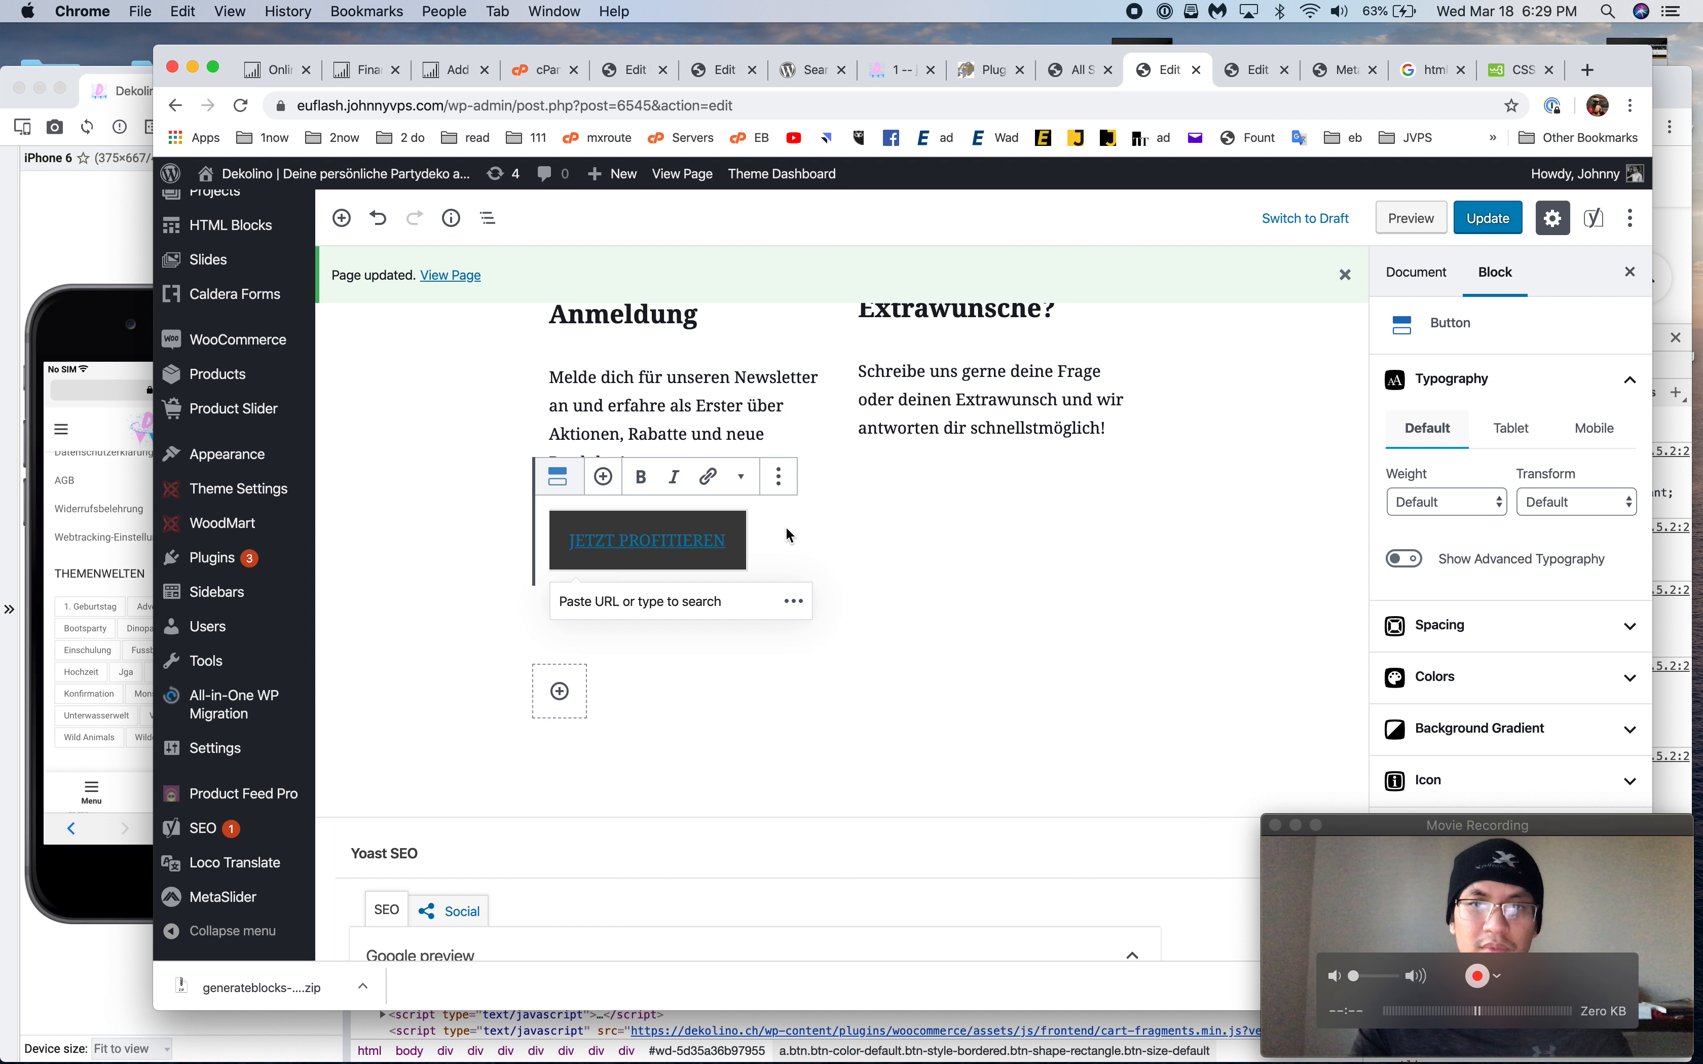
# Remove the dekolino.ch/#klaviyo link from the "JETZT PROFITIEREN" button text and update the page
pyautogui.click(790, 527)
pyautogui.click(674, 545)
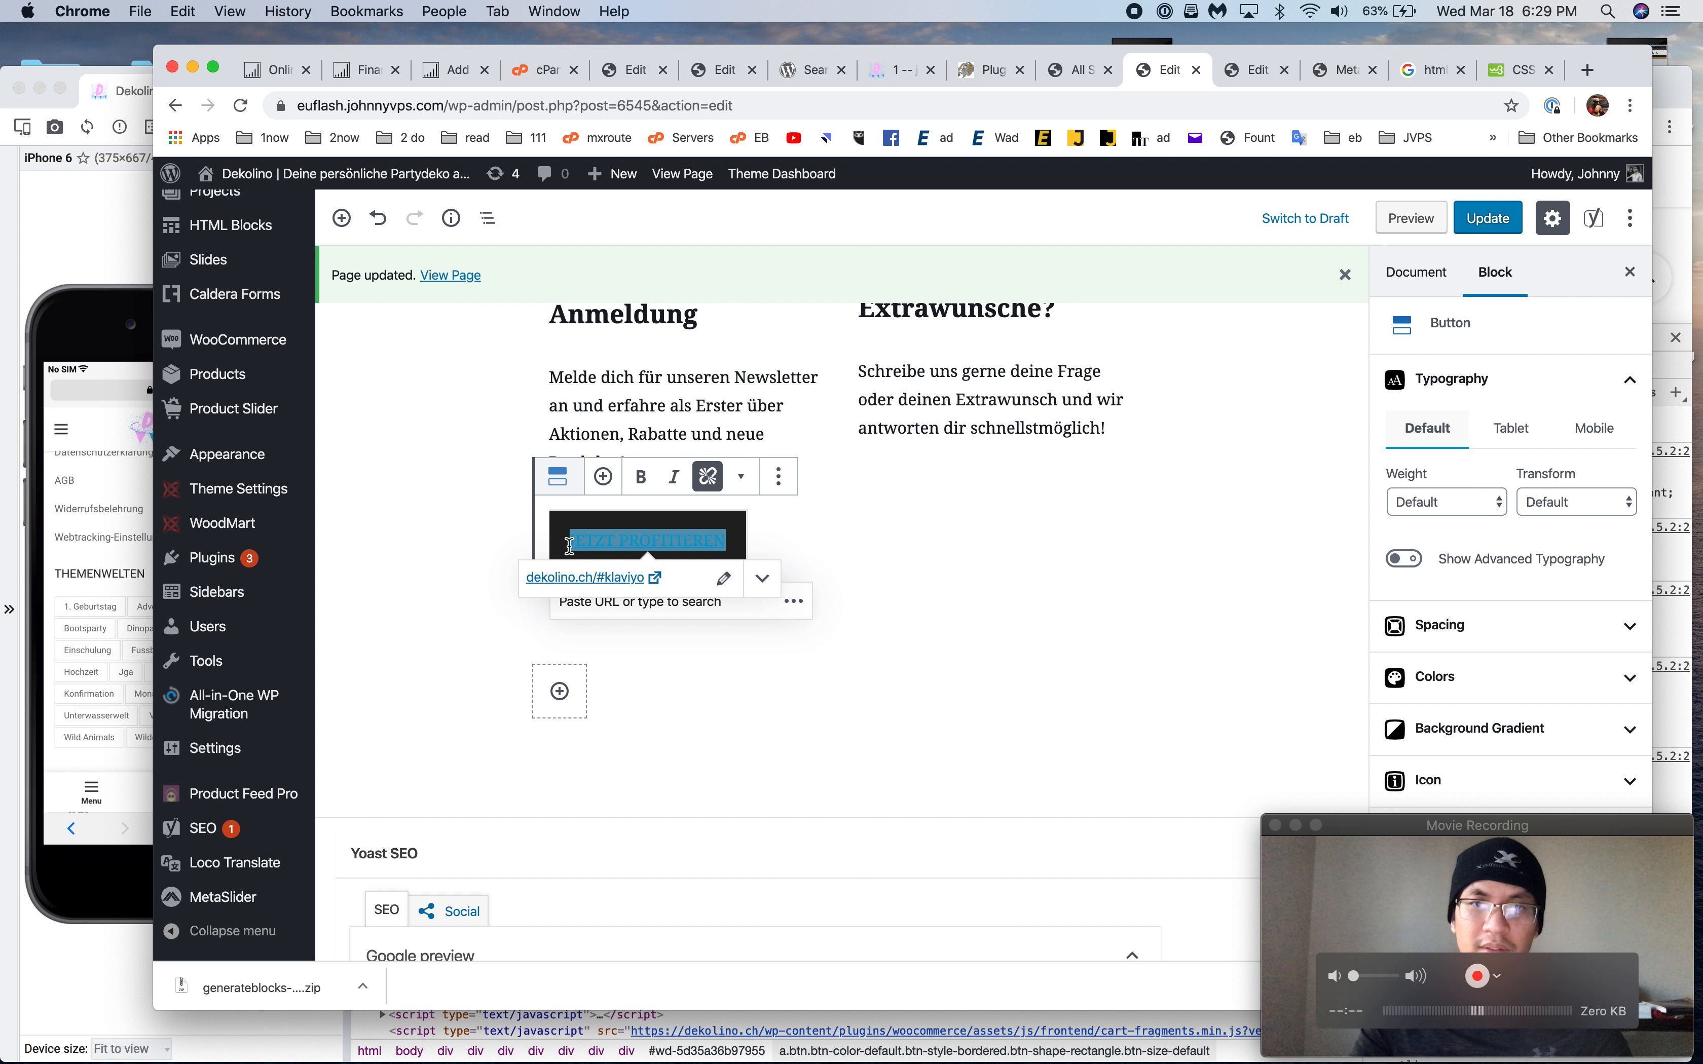
pyautogui.click(707, 478)
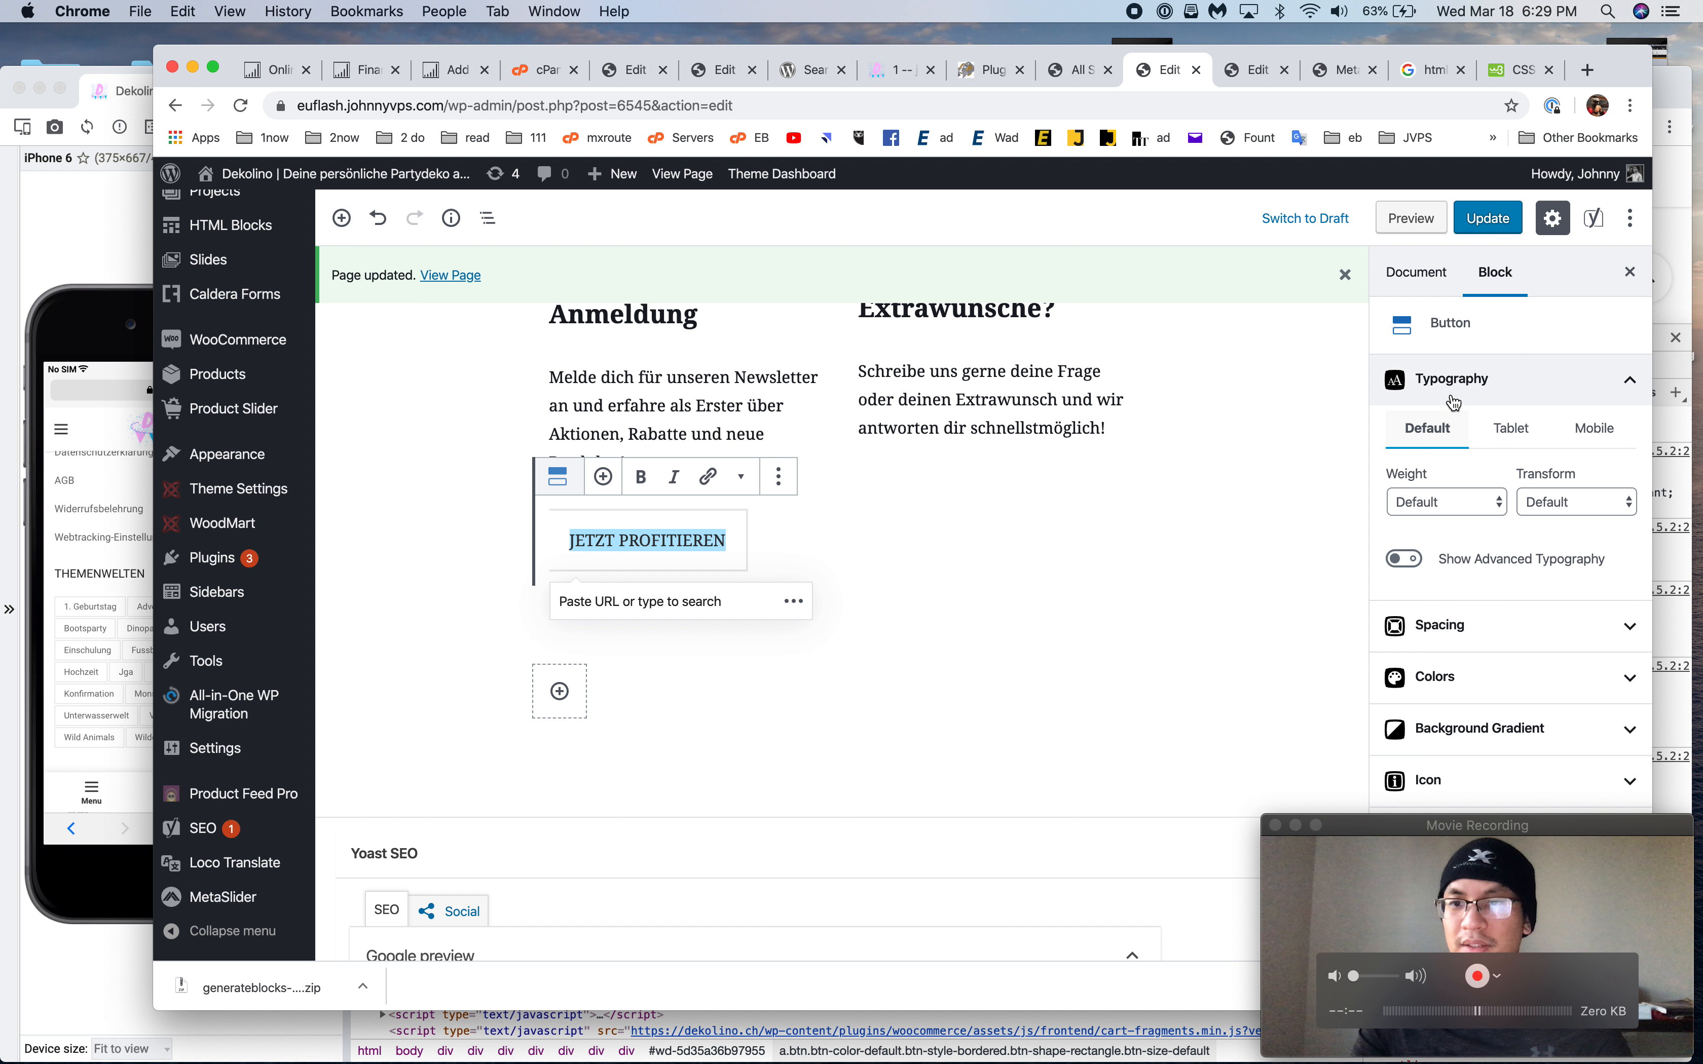
pyautogui.scroll(-1, 1453, 402)
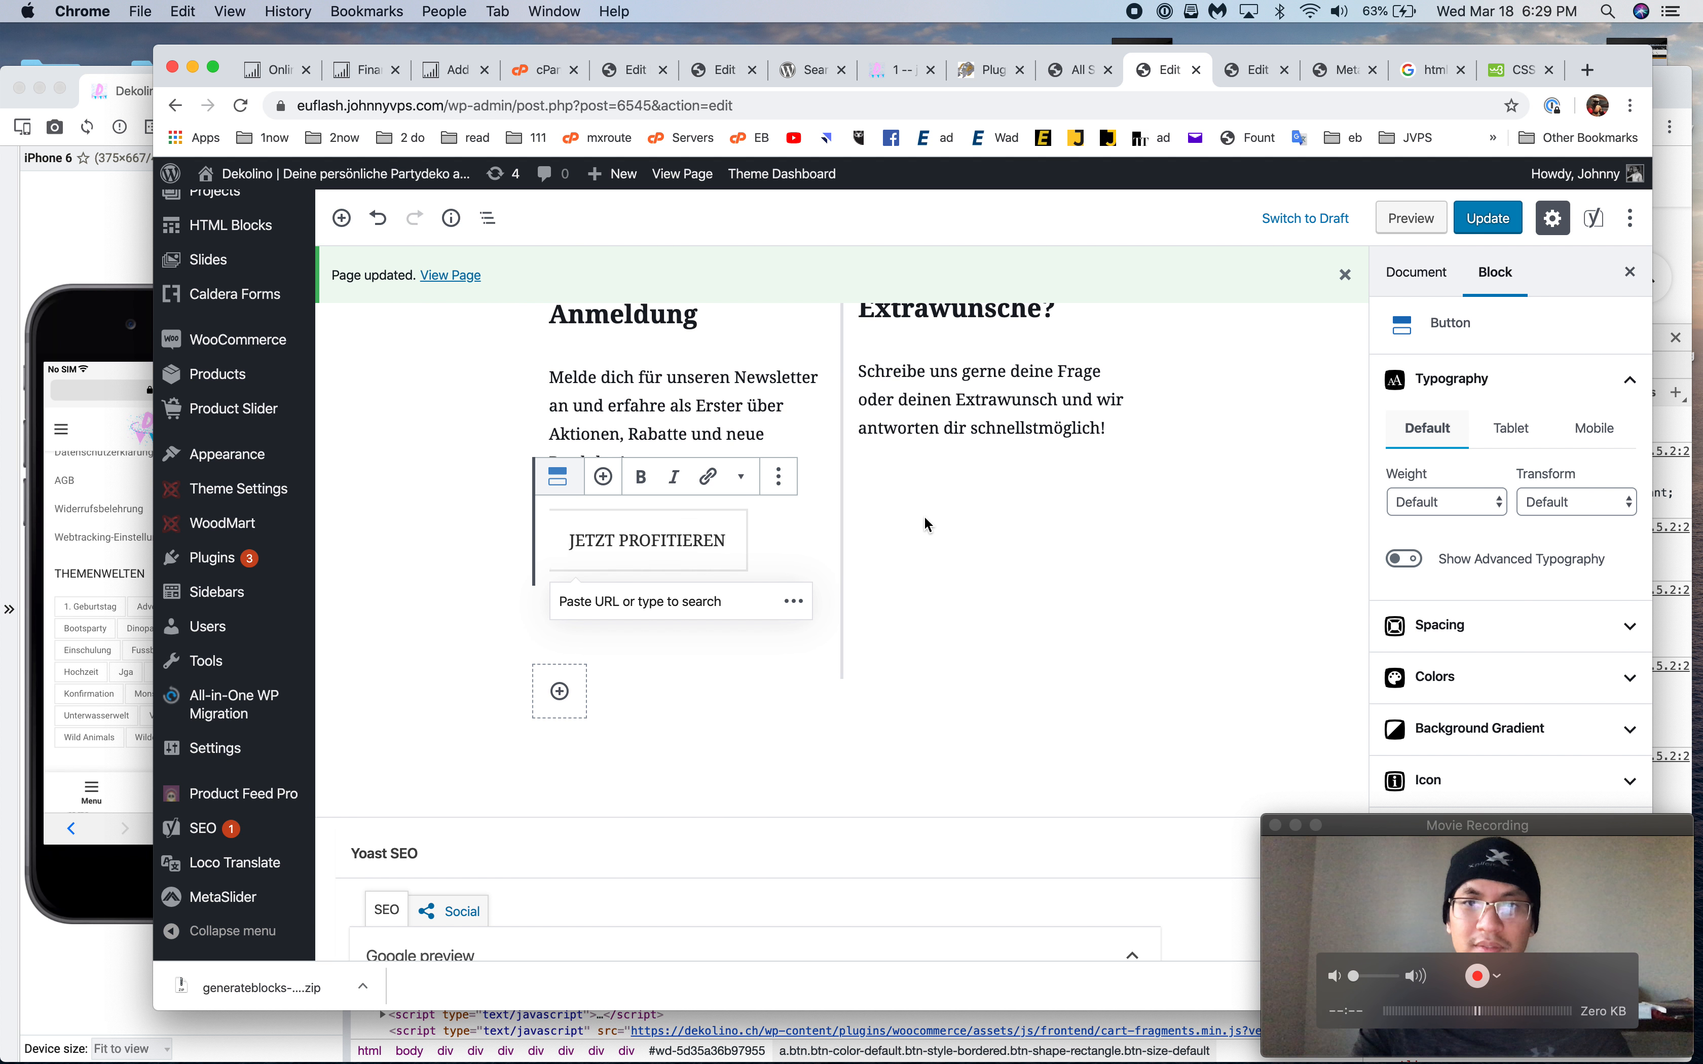
pyautogui.click(1488, 218)
# Check the "JETZT PROFITIEREN" button and its hover style on the johnny home page in Blisk
pyautogui.press('super+Tab')
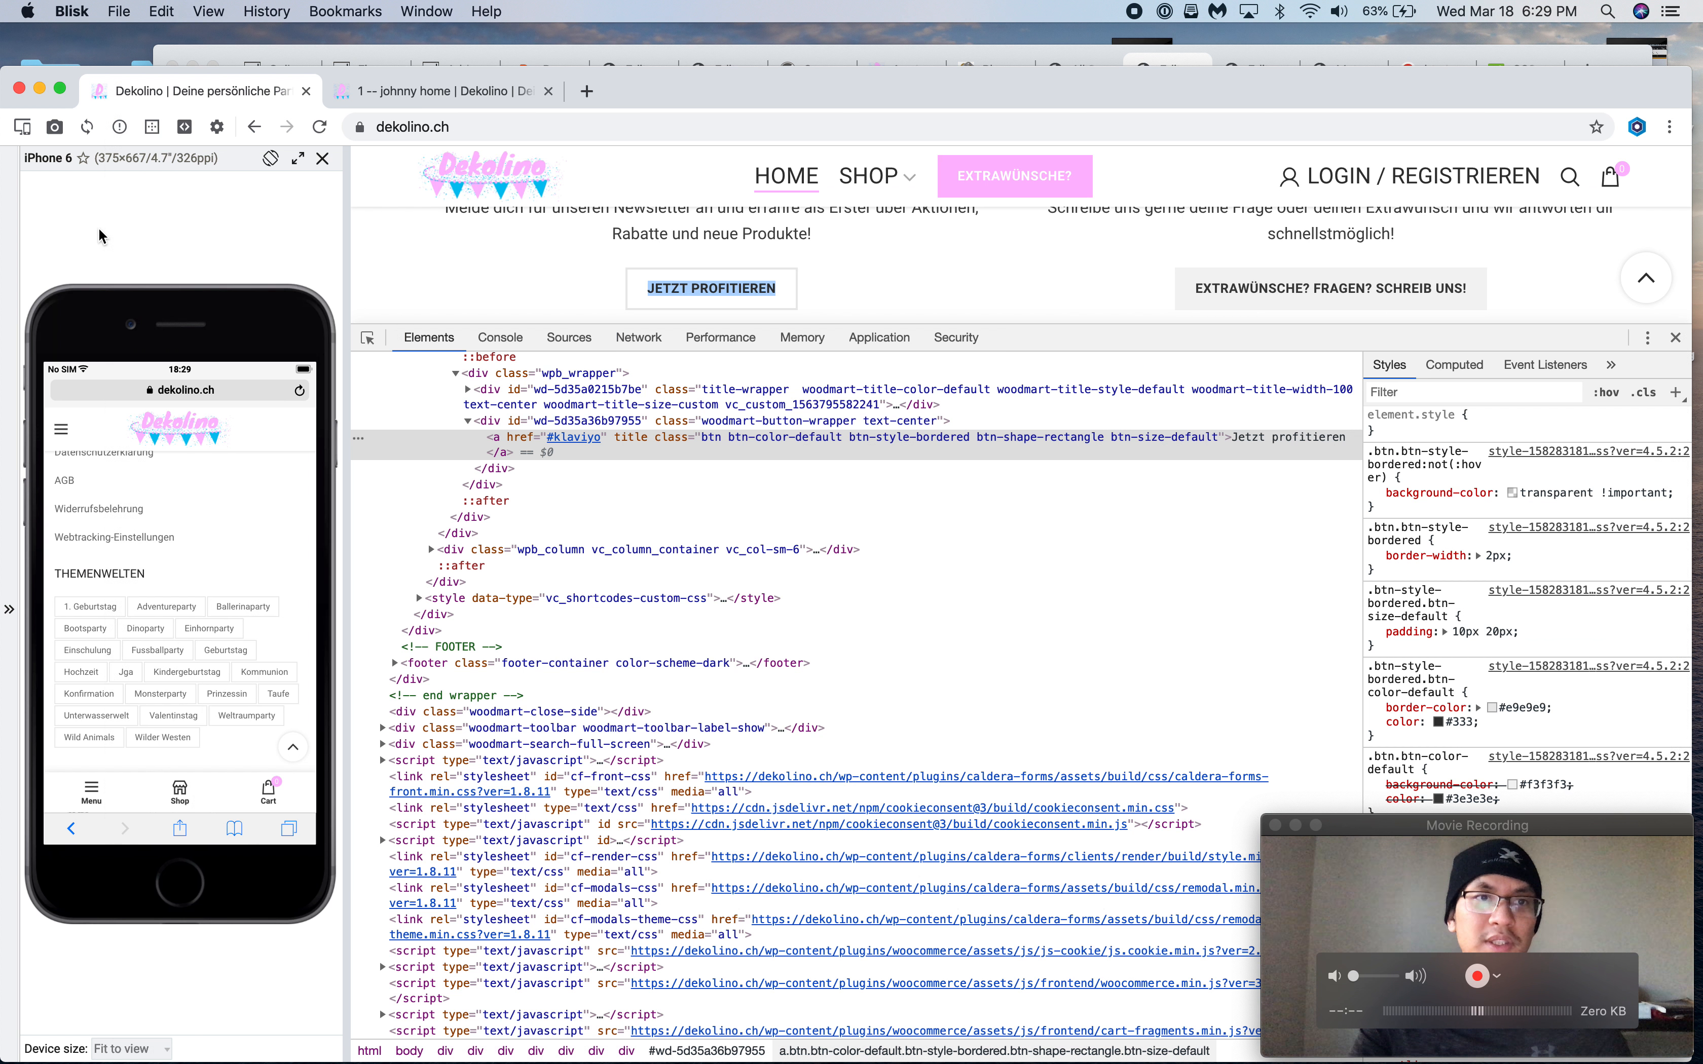
pyautogui.click(510, 90)
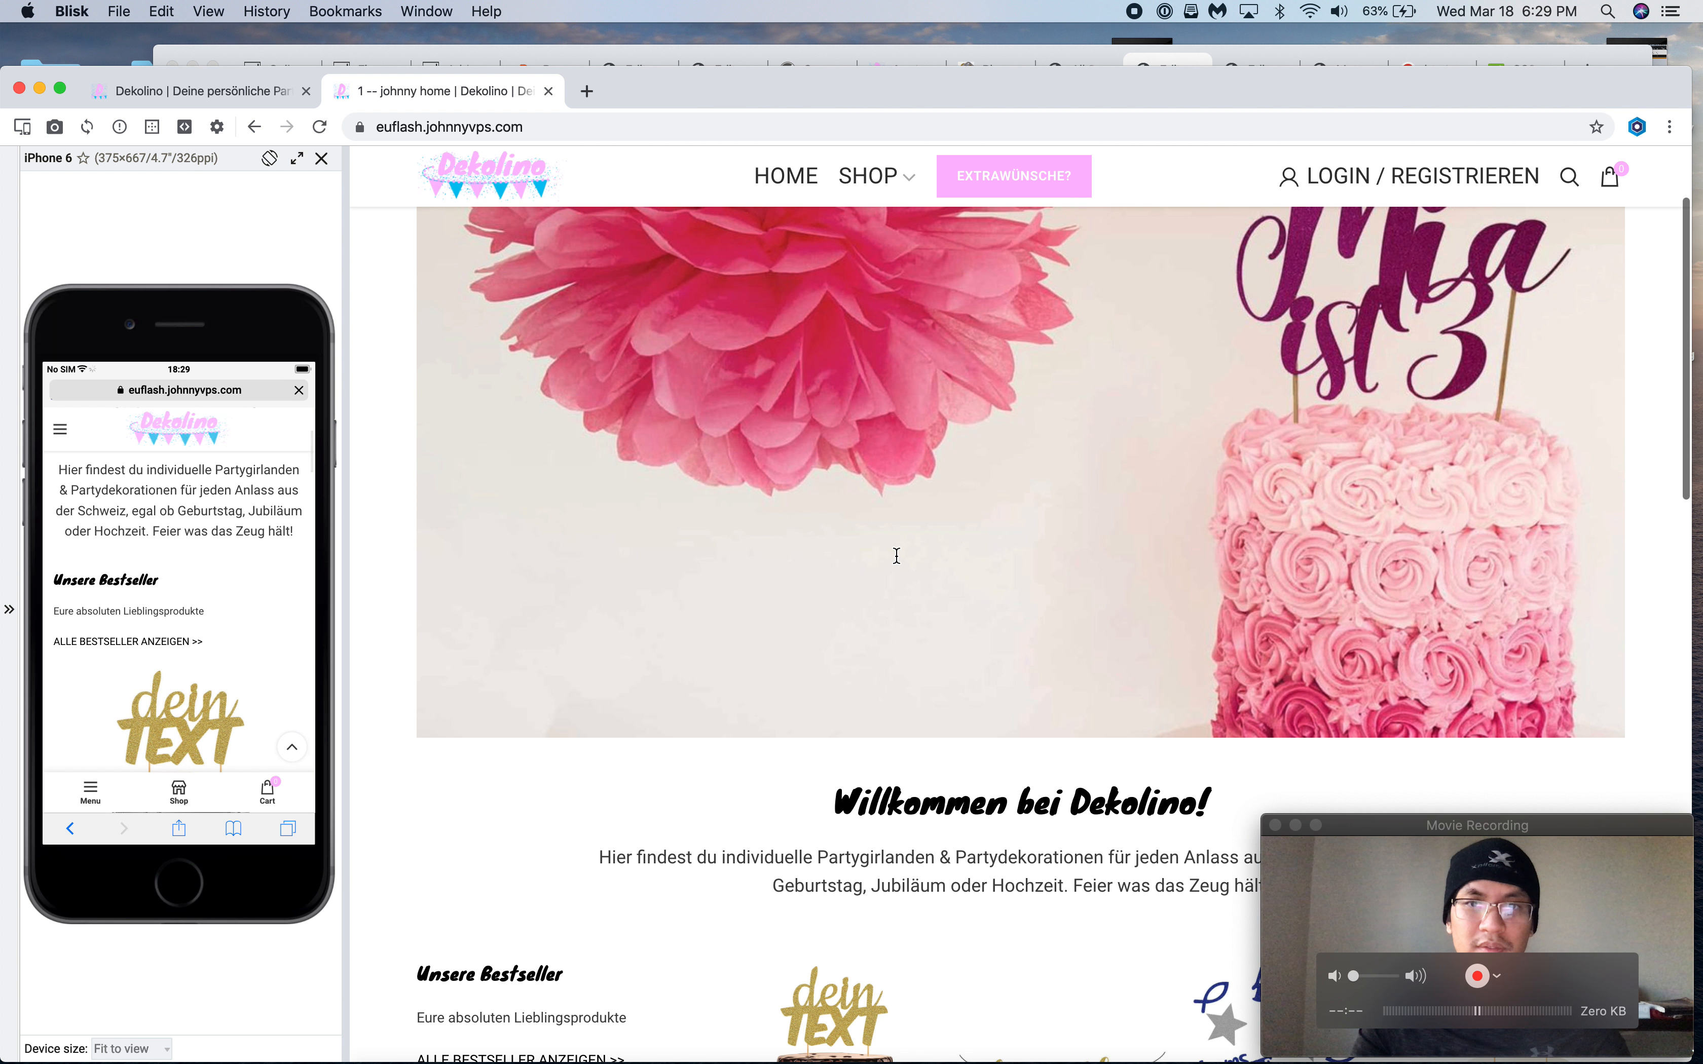
pyautogui.scroll(-4, 895, 556)
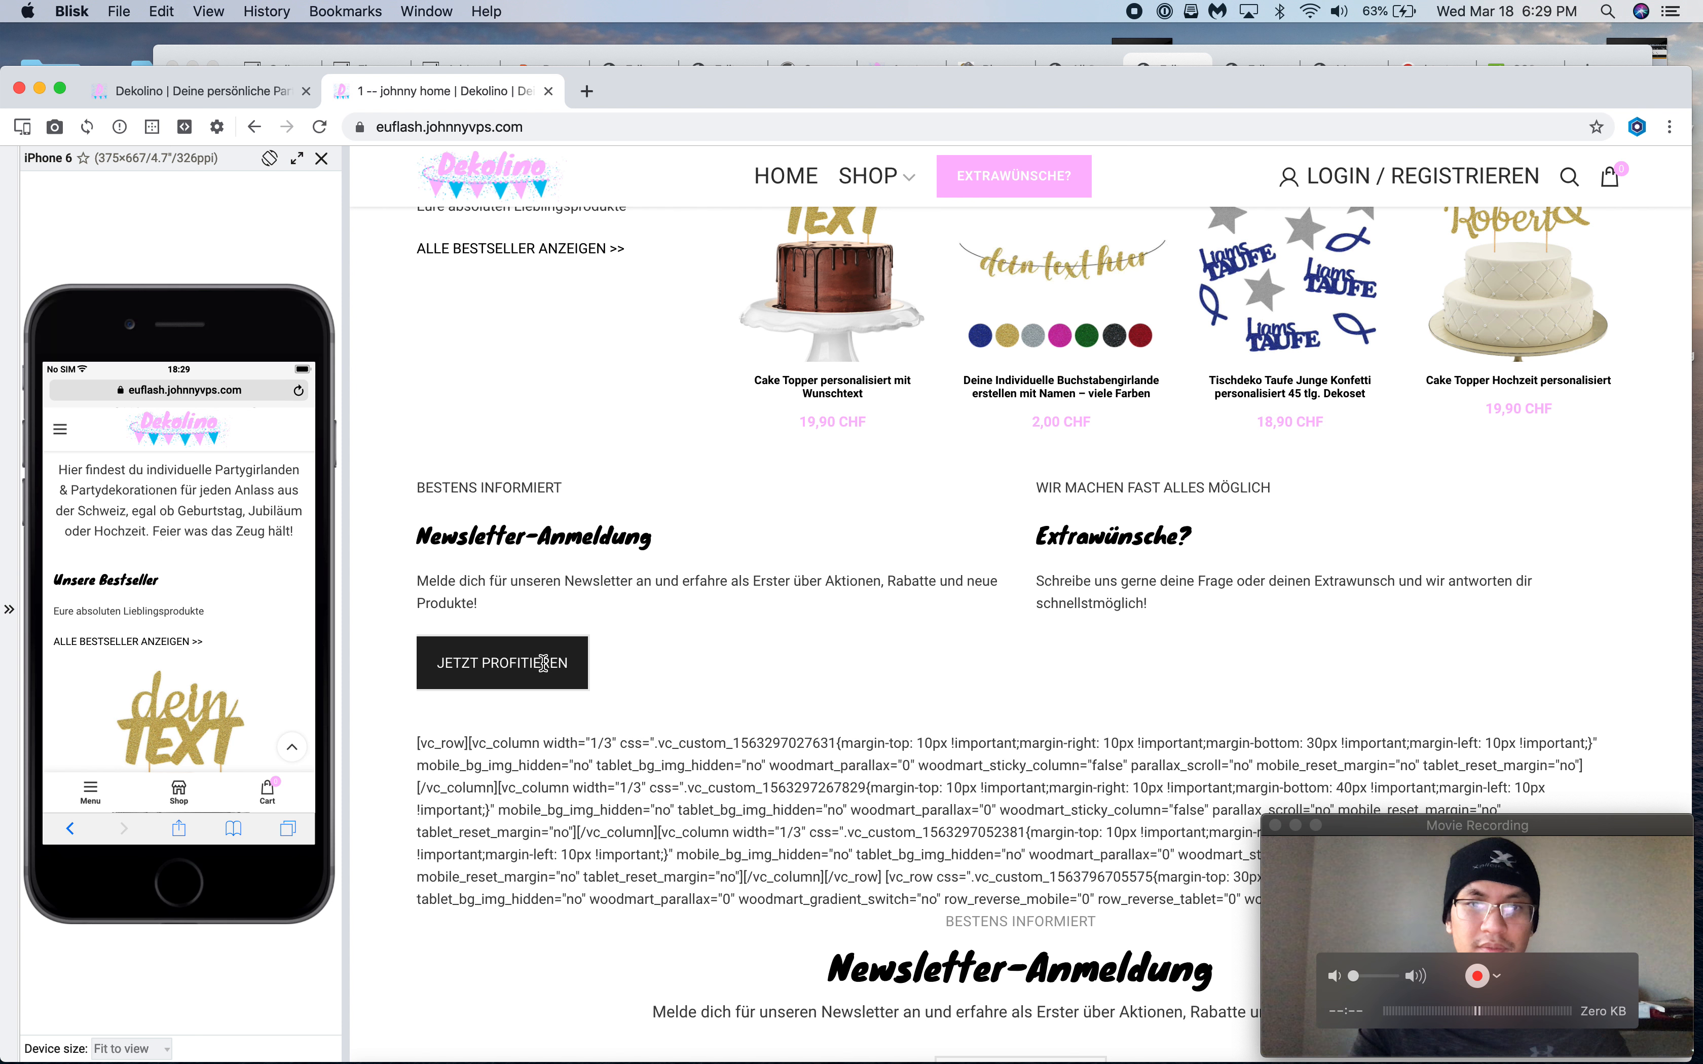
# In the Chrome editor, set the button's hover background colour to #e9e9e9, consulting the live button in Blisk
pyautogui.click(1169, 60)
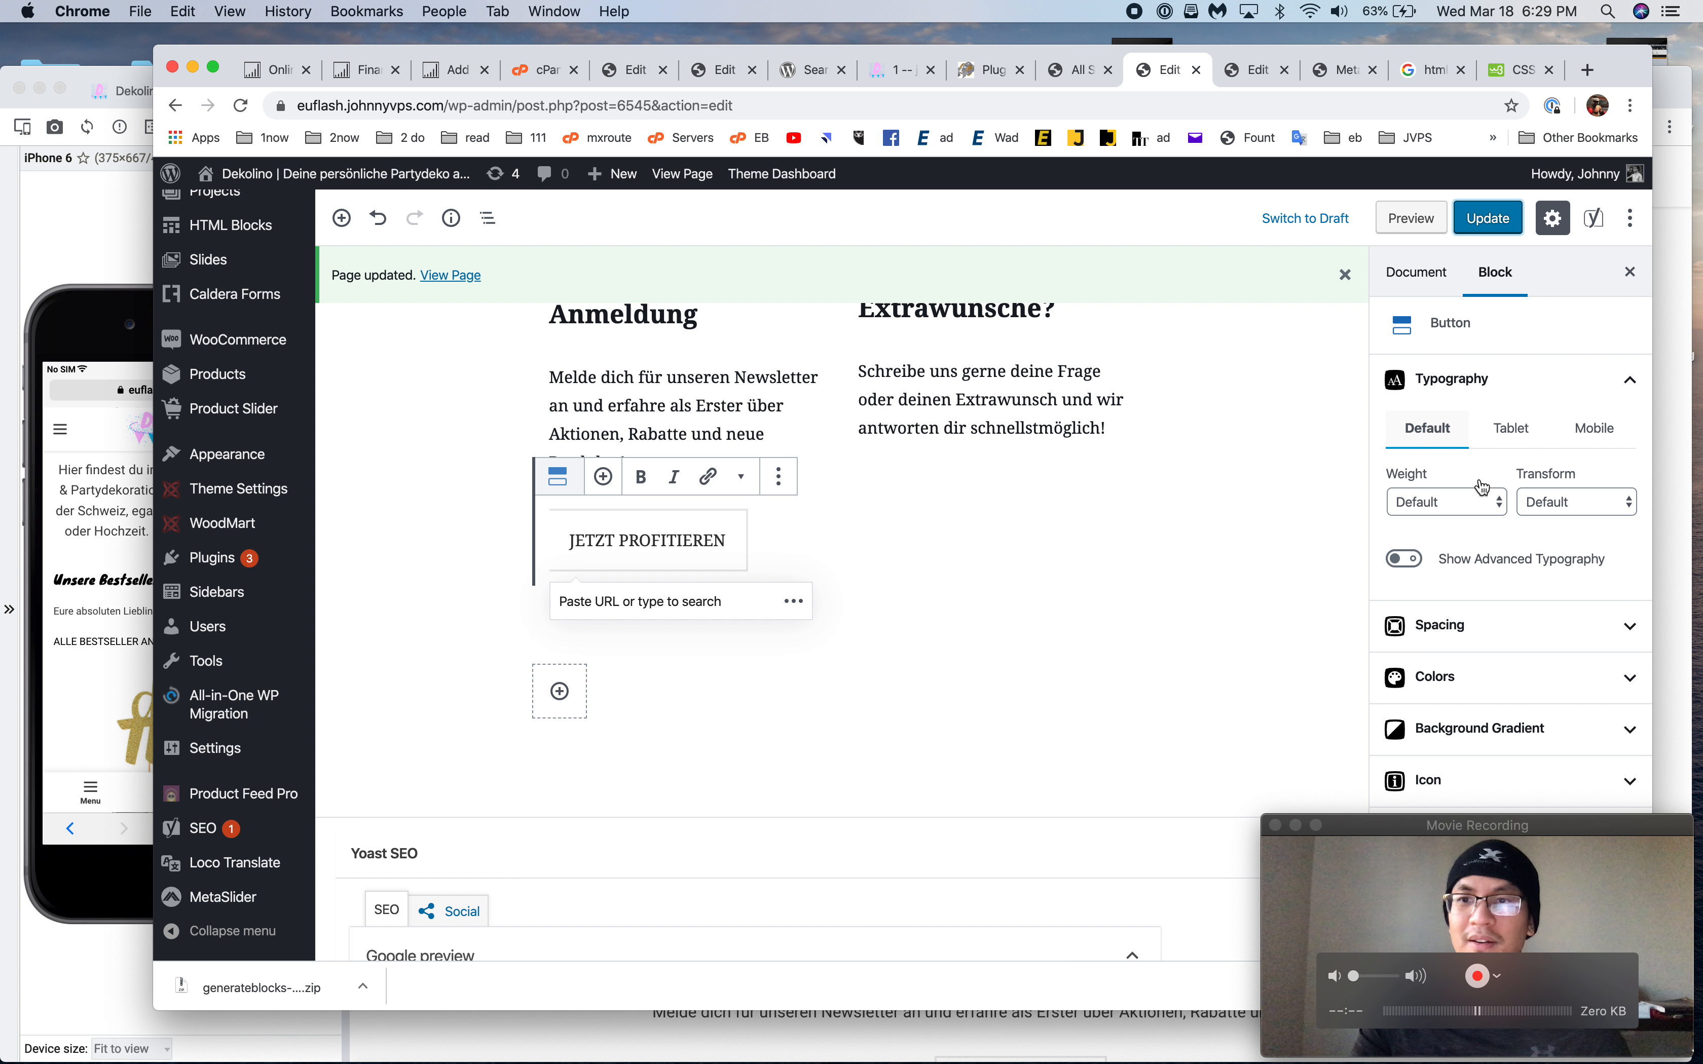
pyautogui.click(1461, 675)
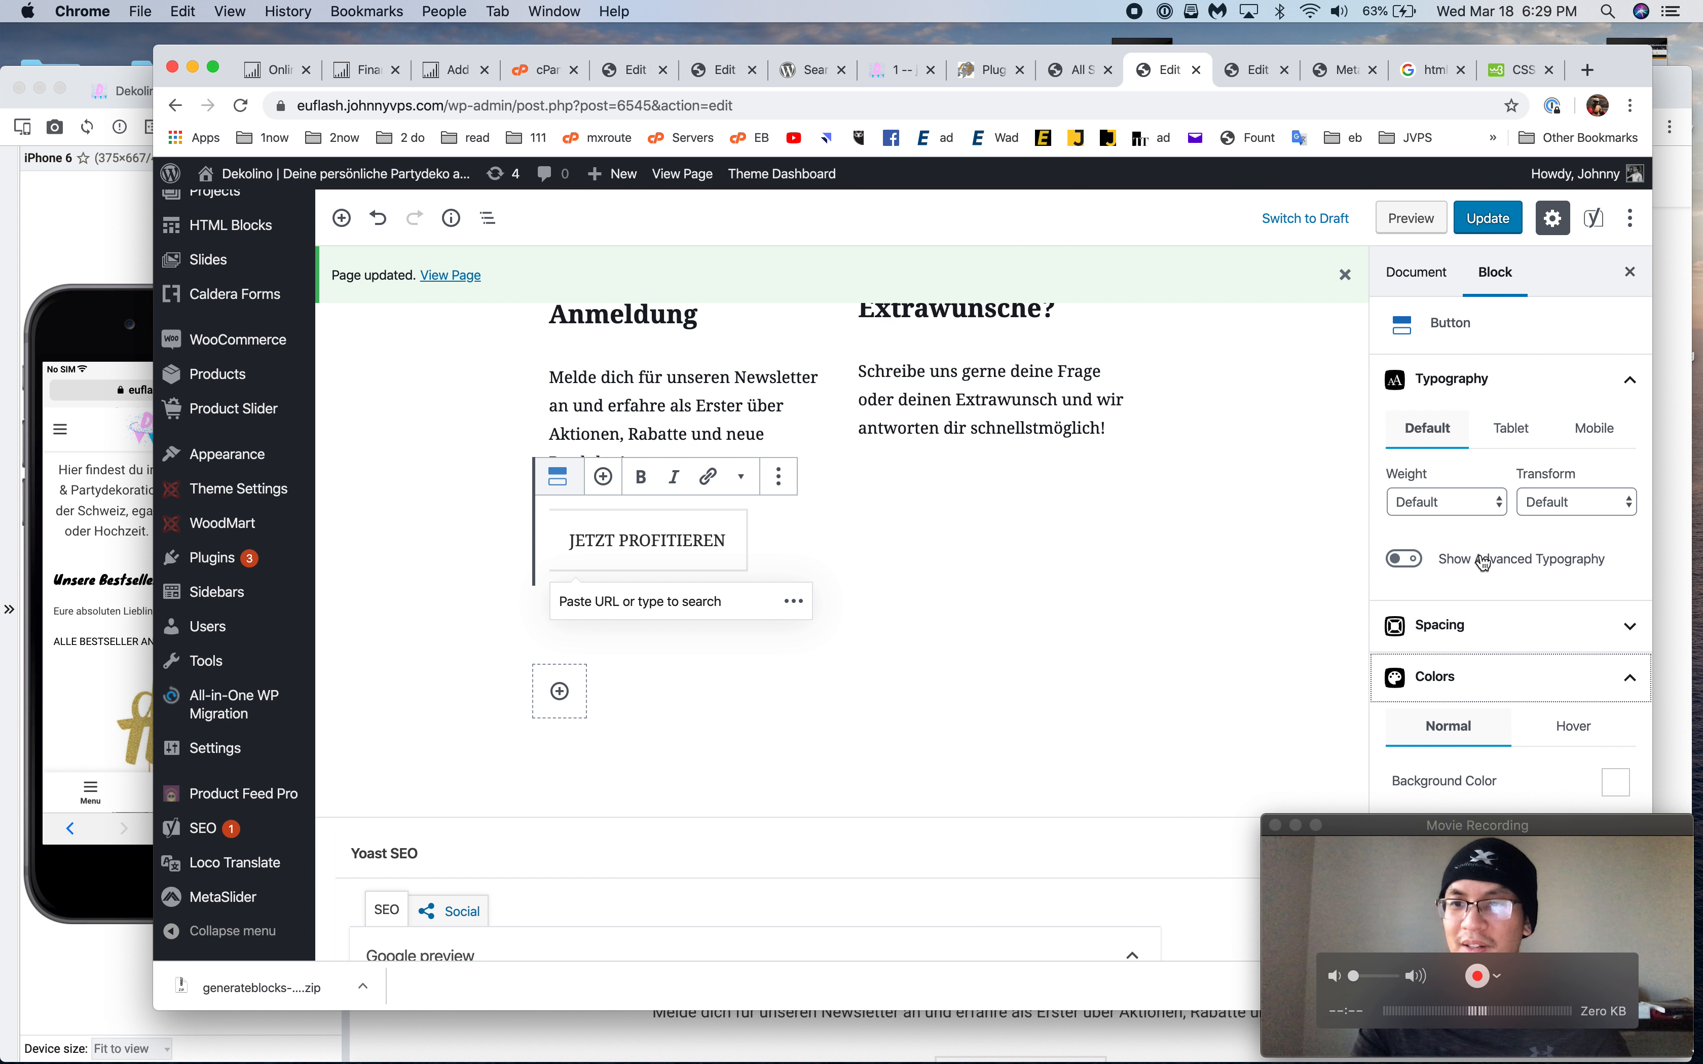
pyautogui.scroll(-3, 1482, 563)
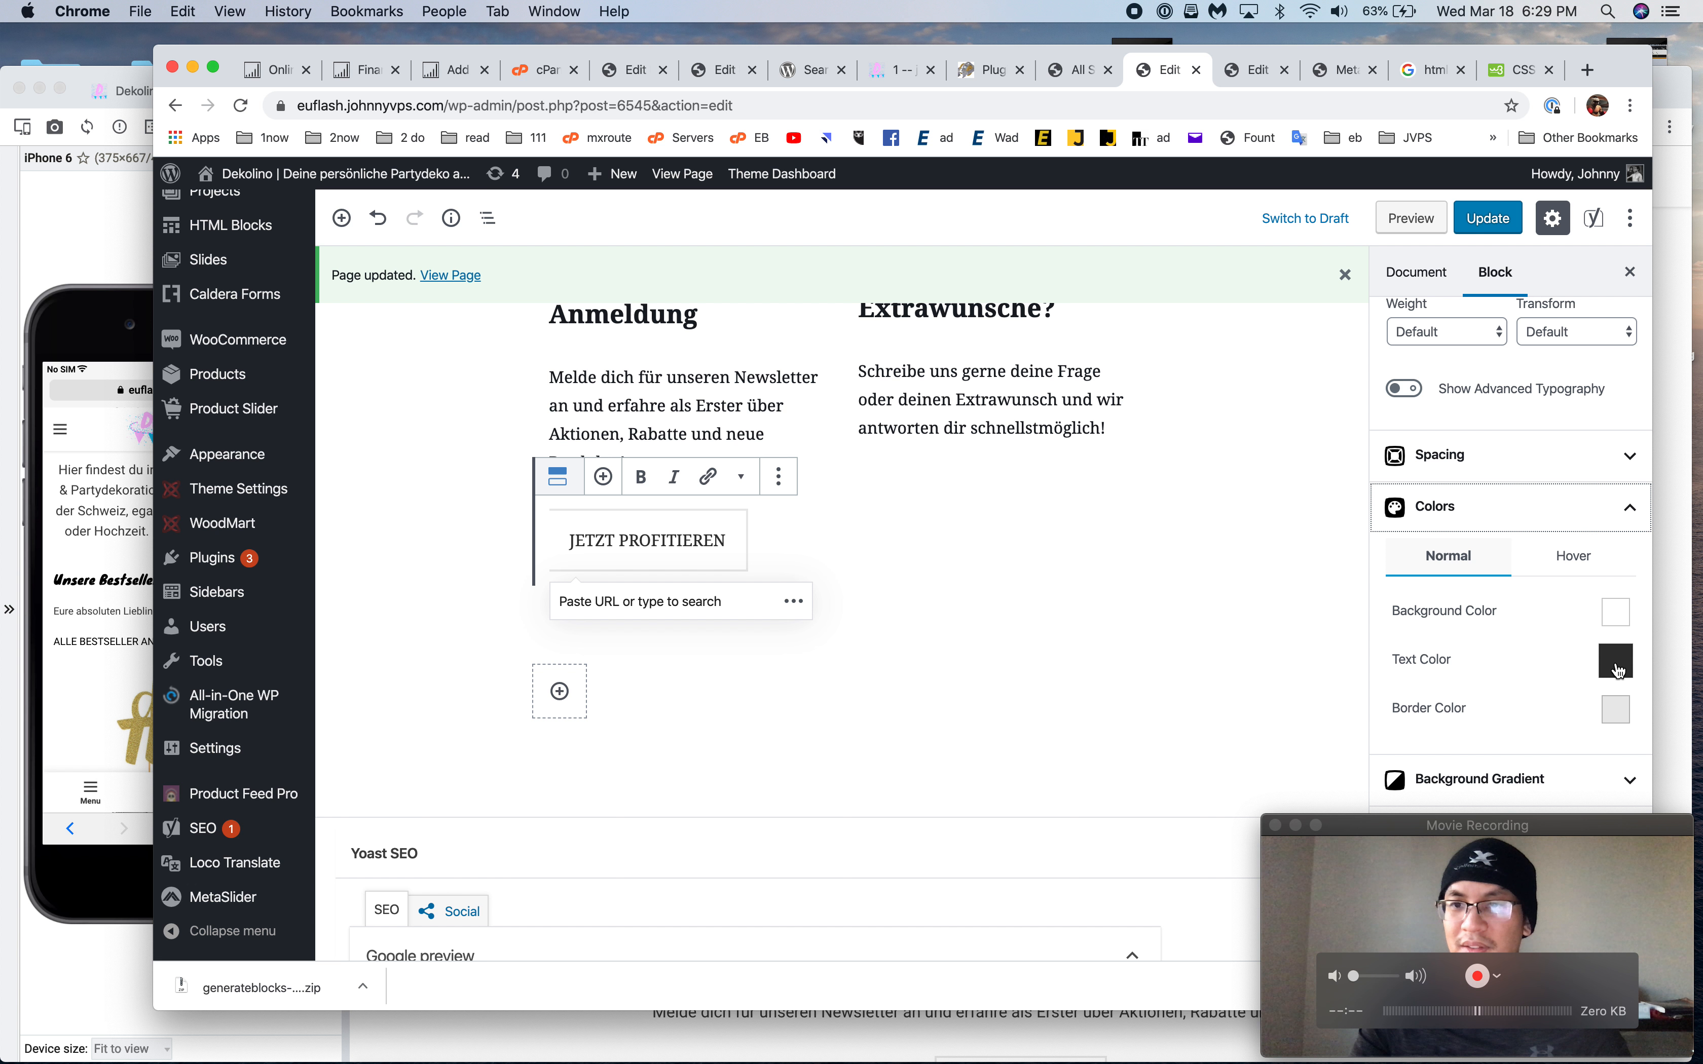
pyautogui.click(1587, 561)
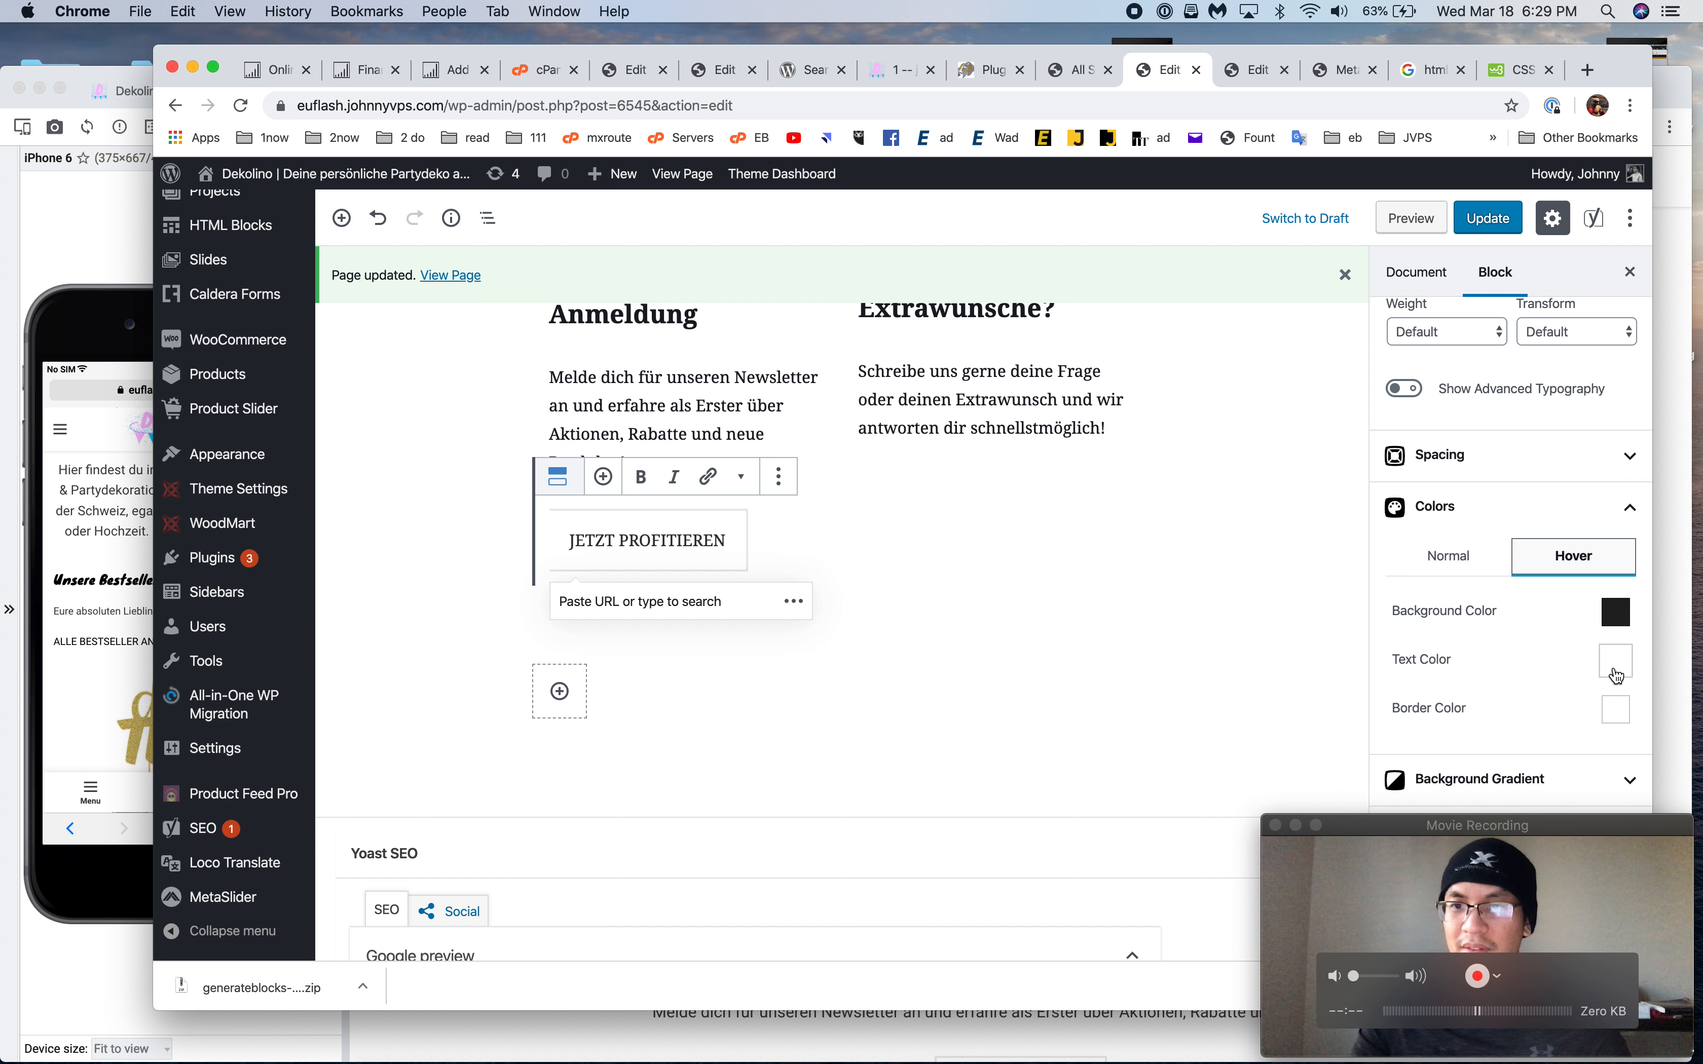
pyautogui.click(1614, 612)
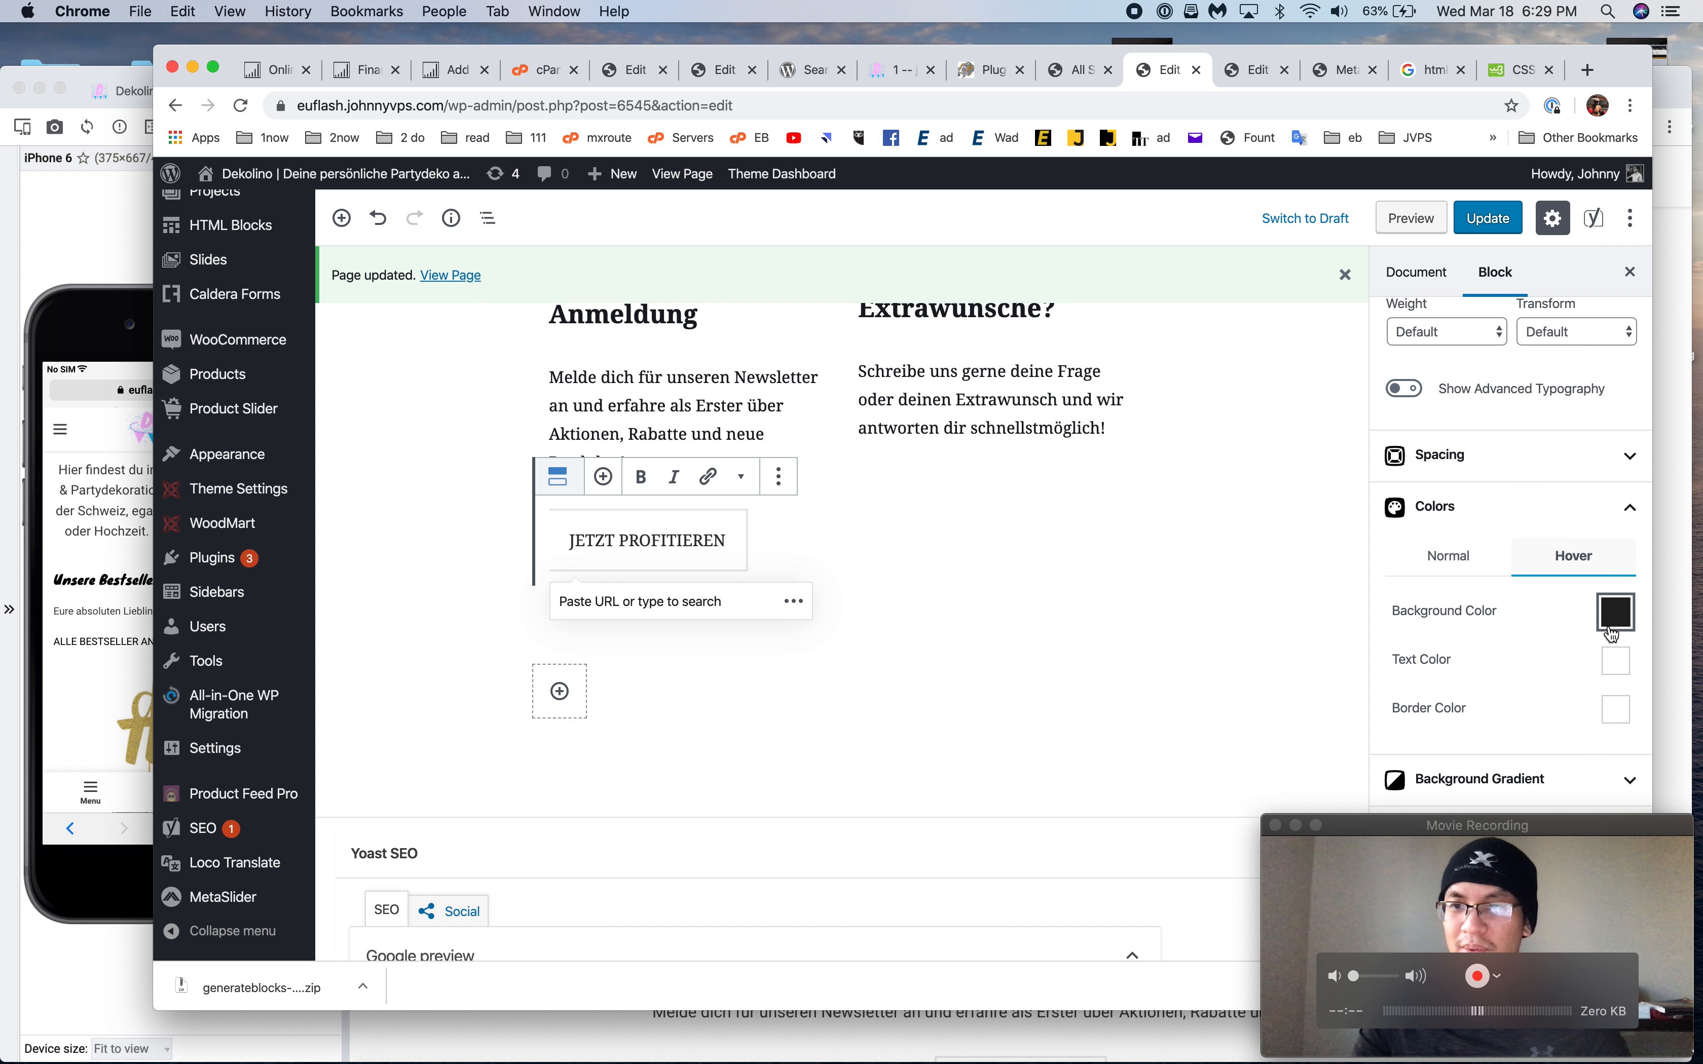
pyautogui.click(127, 90)
pyautogui.press('super+grave')
pyautogui.moveTo(1437, 494); pyautogui.dragTo(1496, 495)
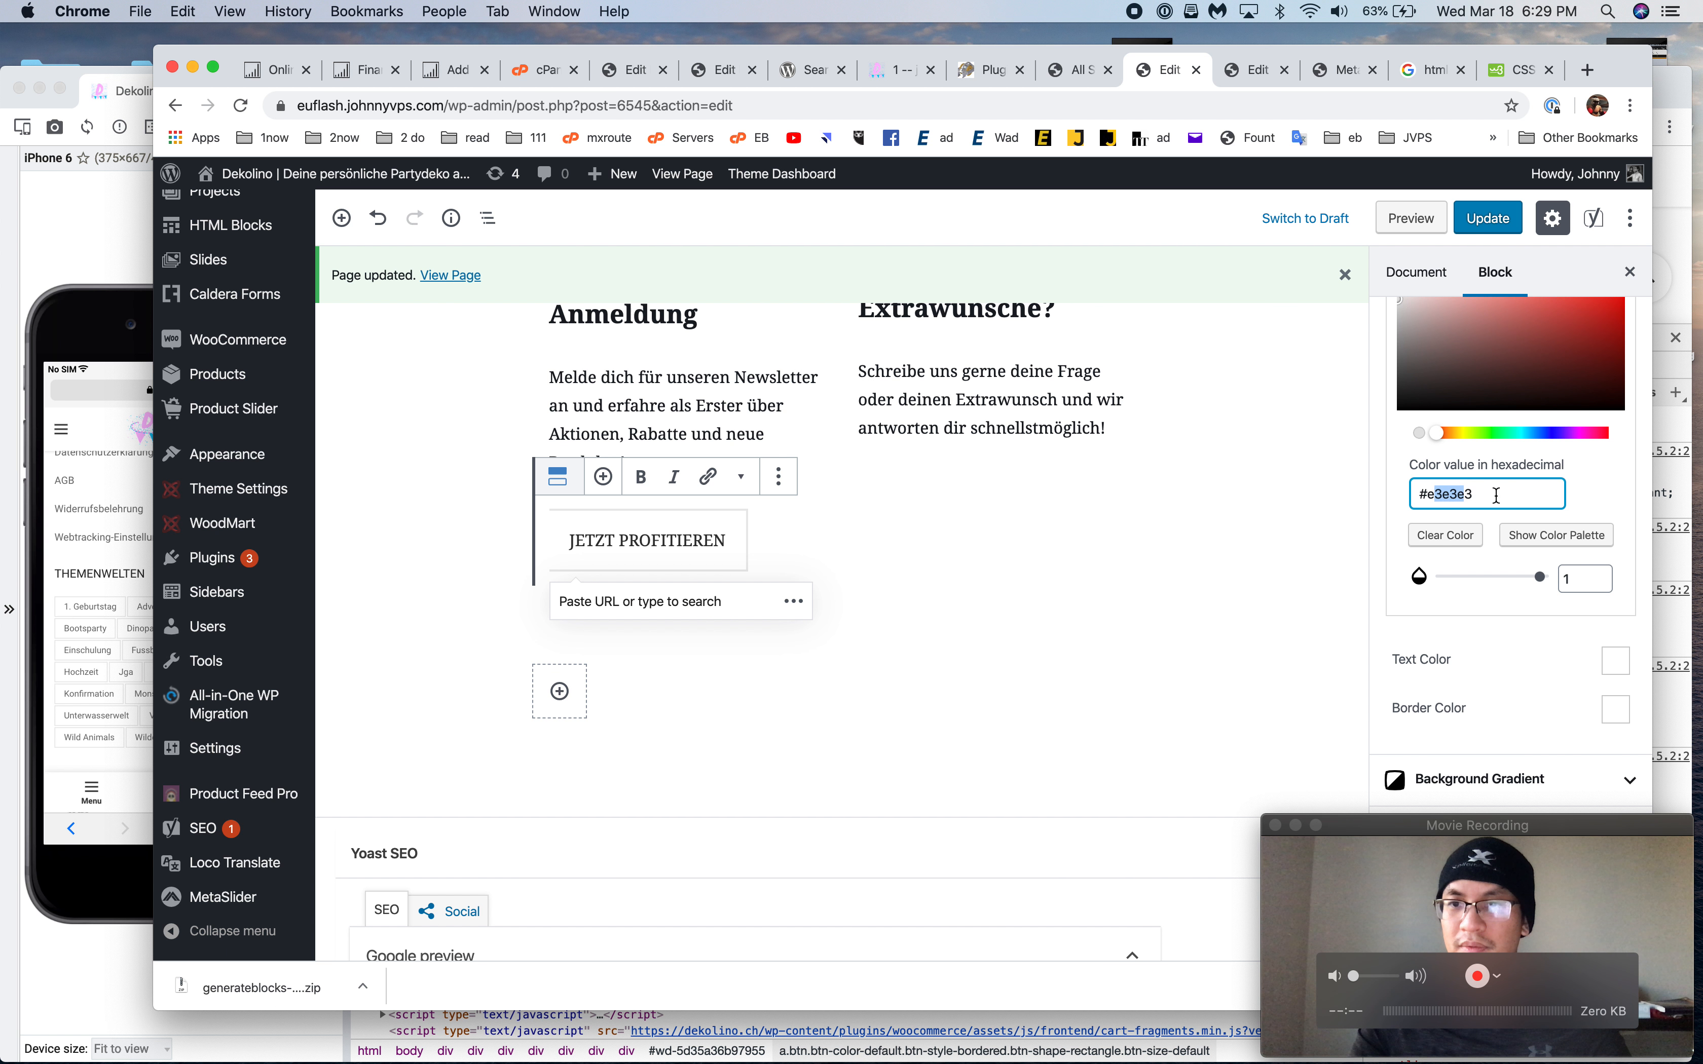
pyautogui.write('9e9e9')
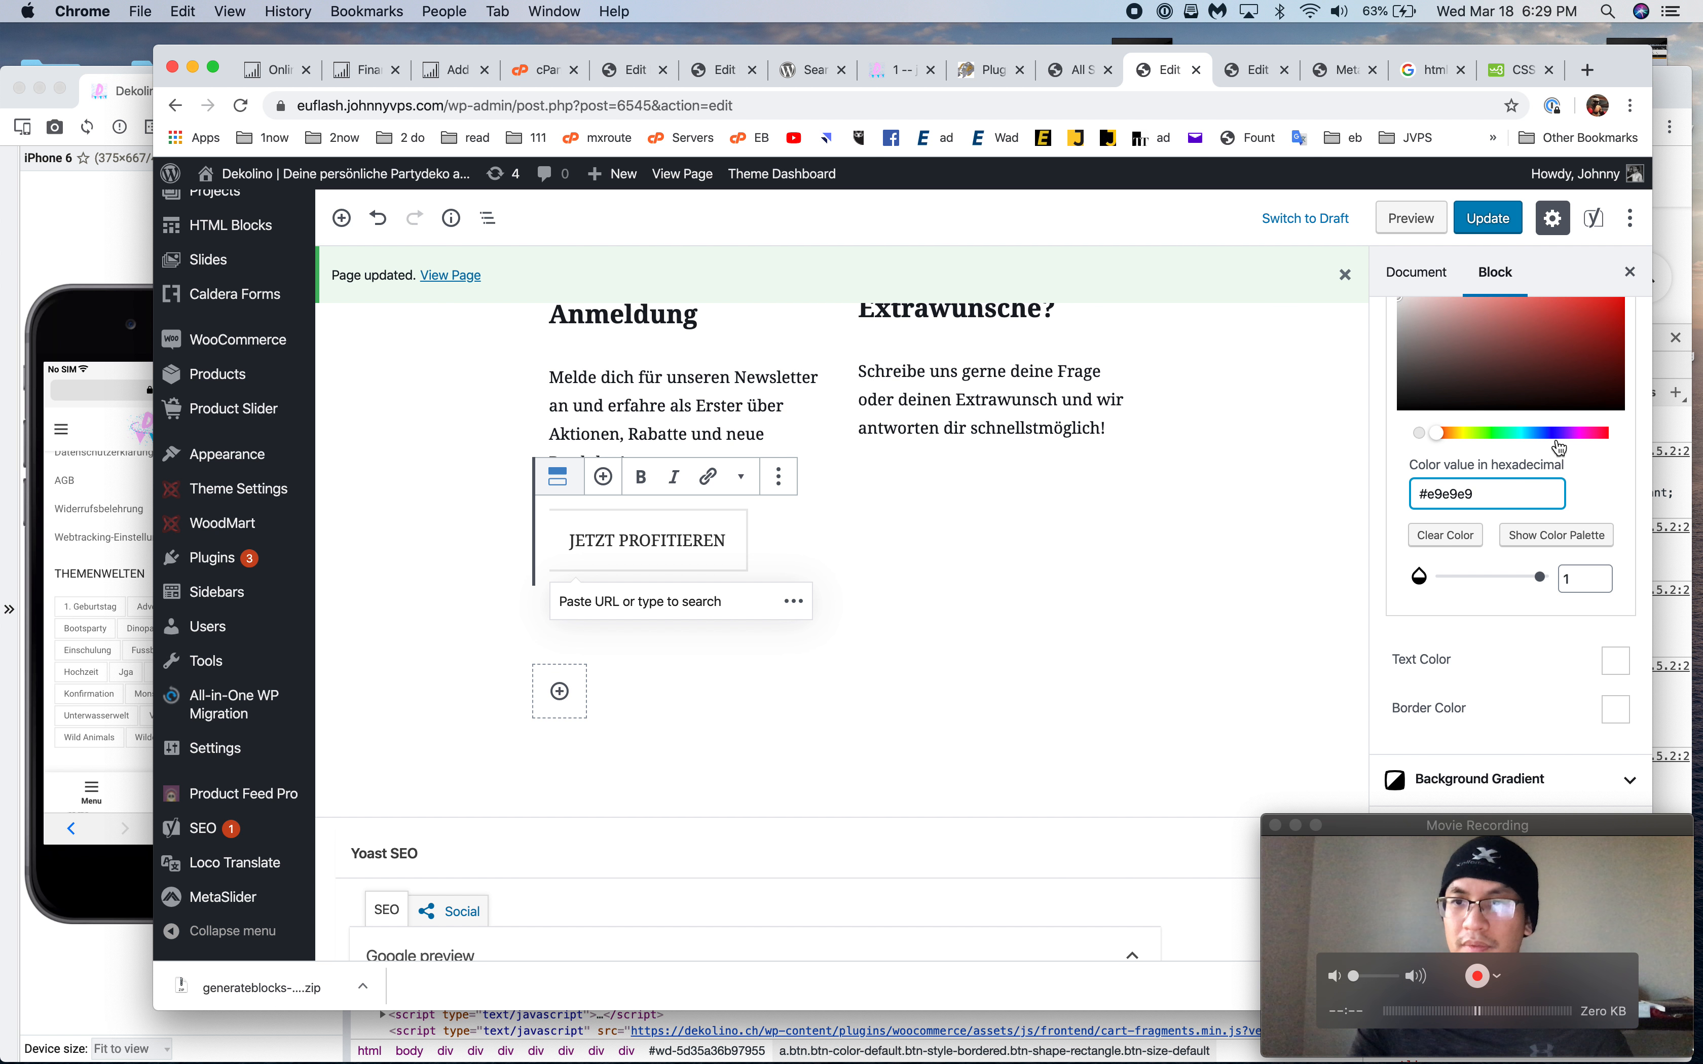
pyautogui.scroll(3, 1543, 443)
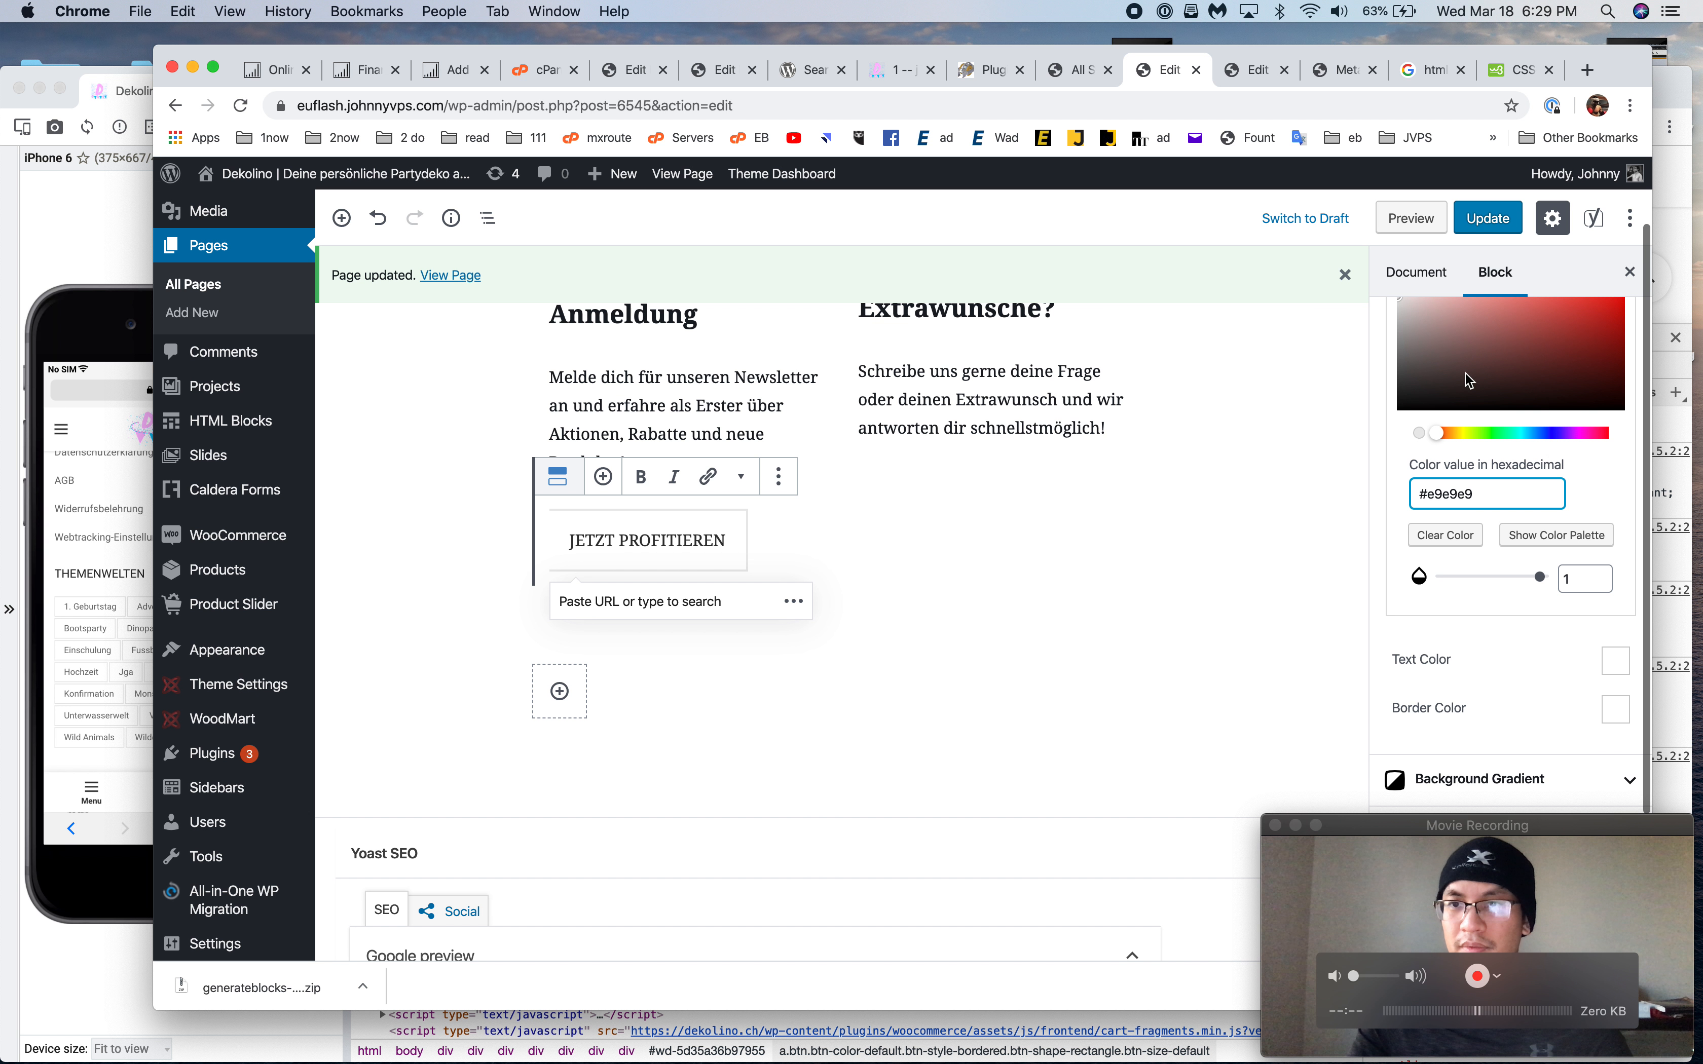
pyautogui.scroll(3, 1483, 373)
pyautogui.scroll(-1, 1538, 485)
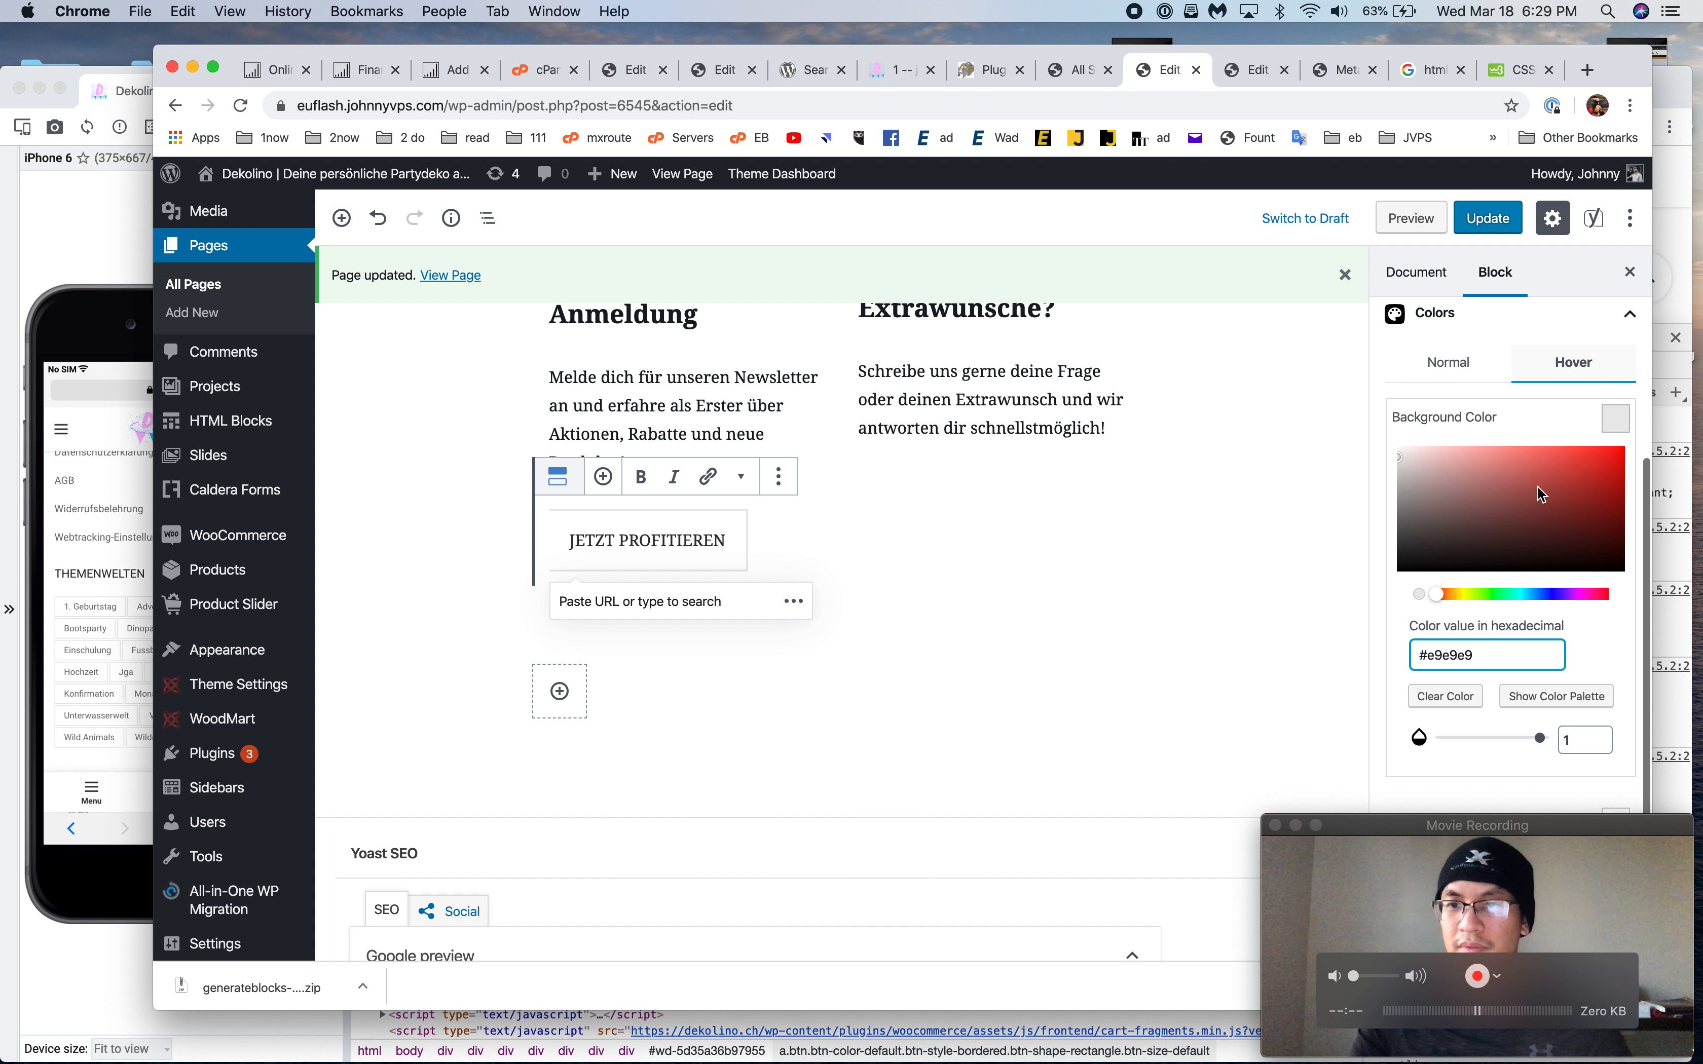
pyautogui.scroll(-3, 1500, 528)
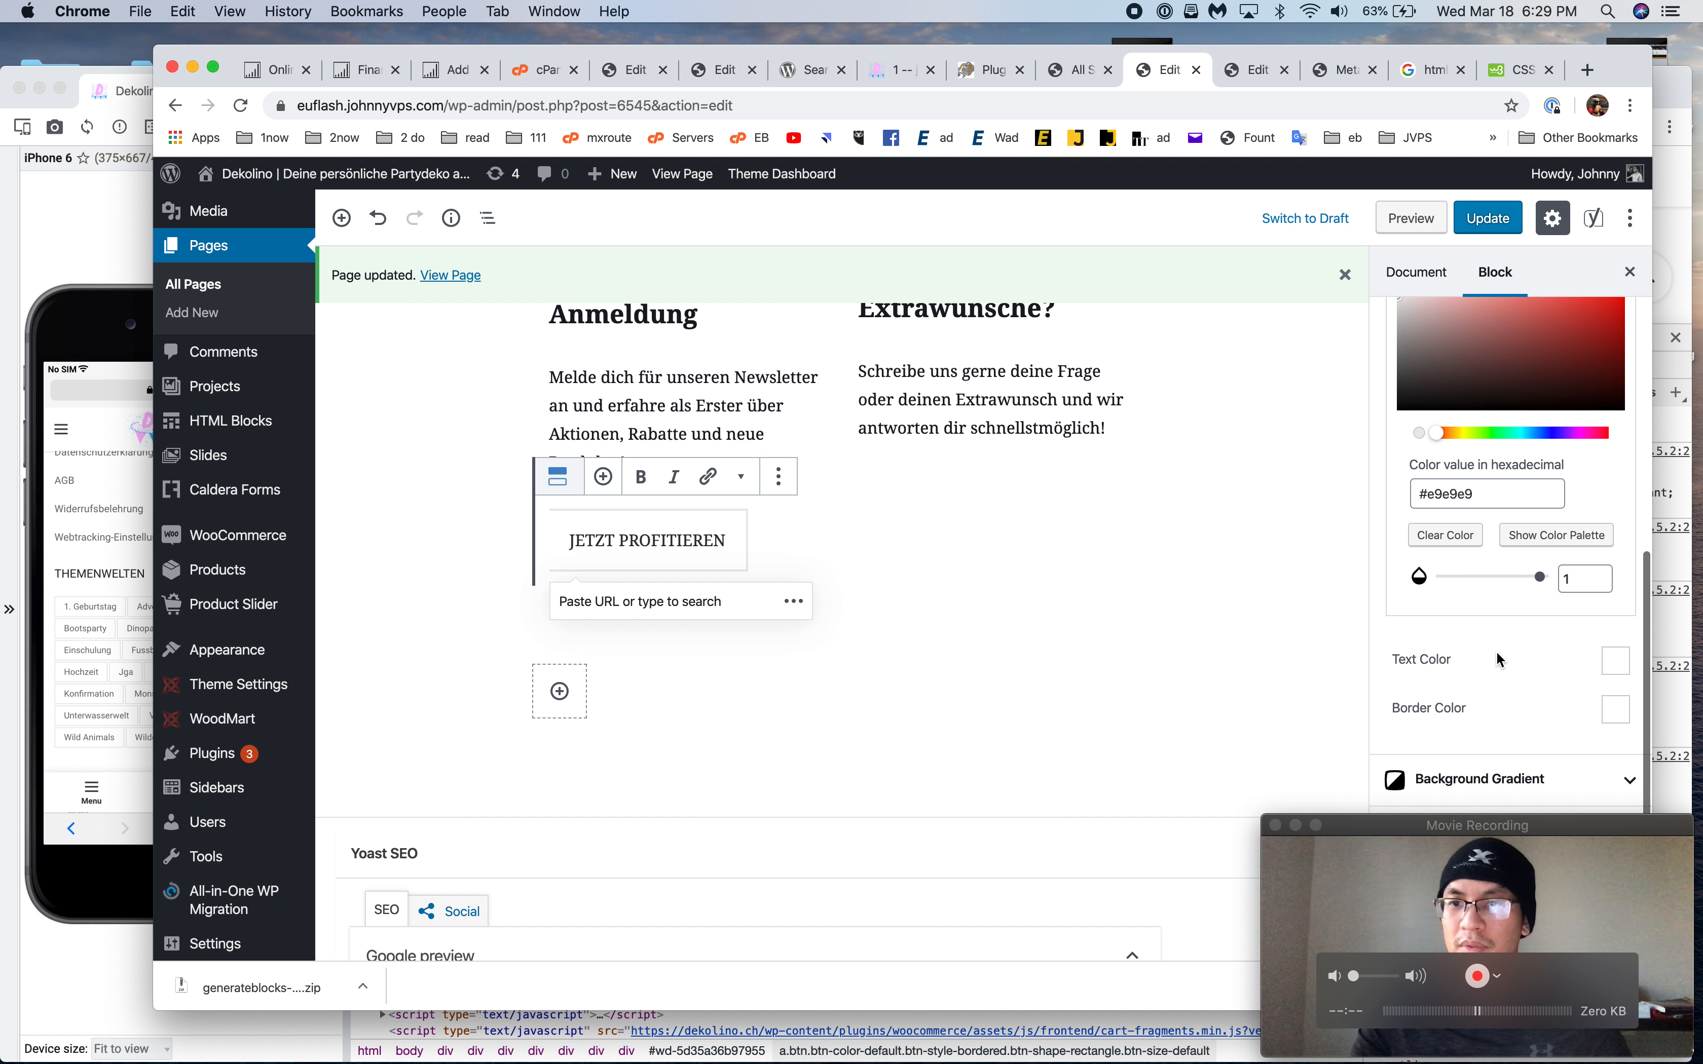
# Set the button's hover text colour to #333333 and open the hover border colour's hexadecimal value for editing
pyautogui.click(1616, 661)
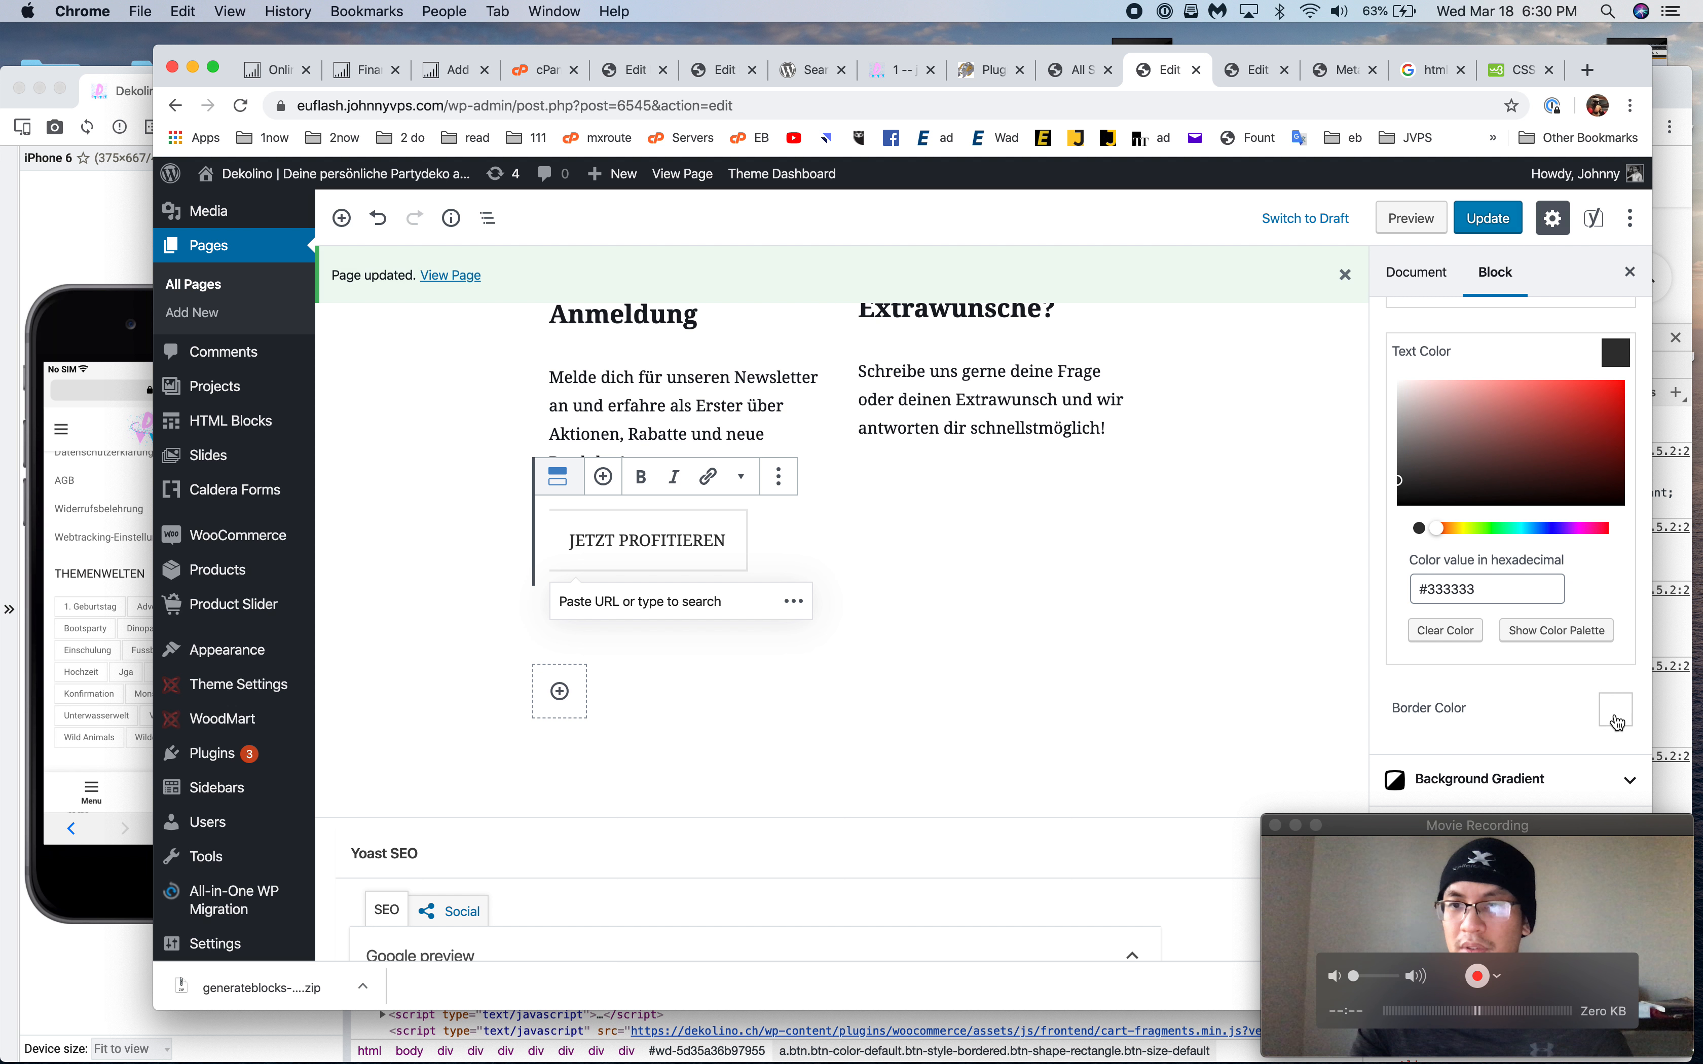
pyautogui.click(1453, 591)
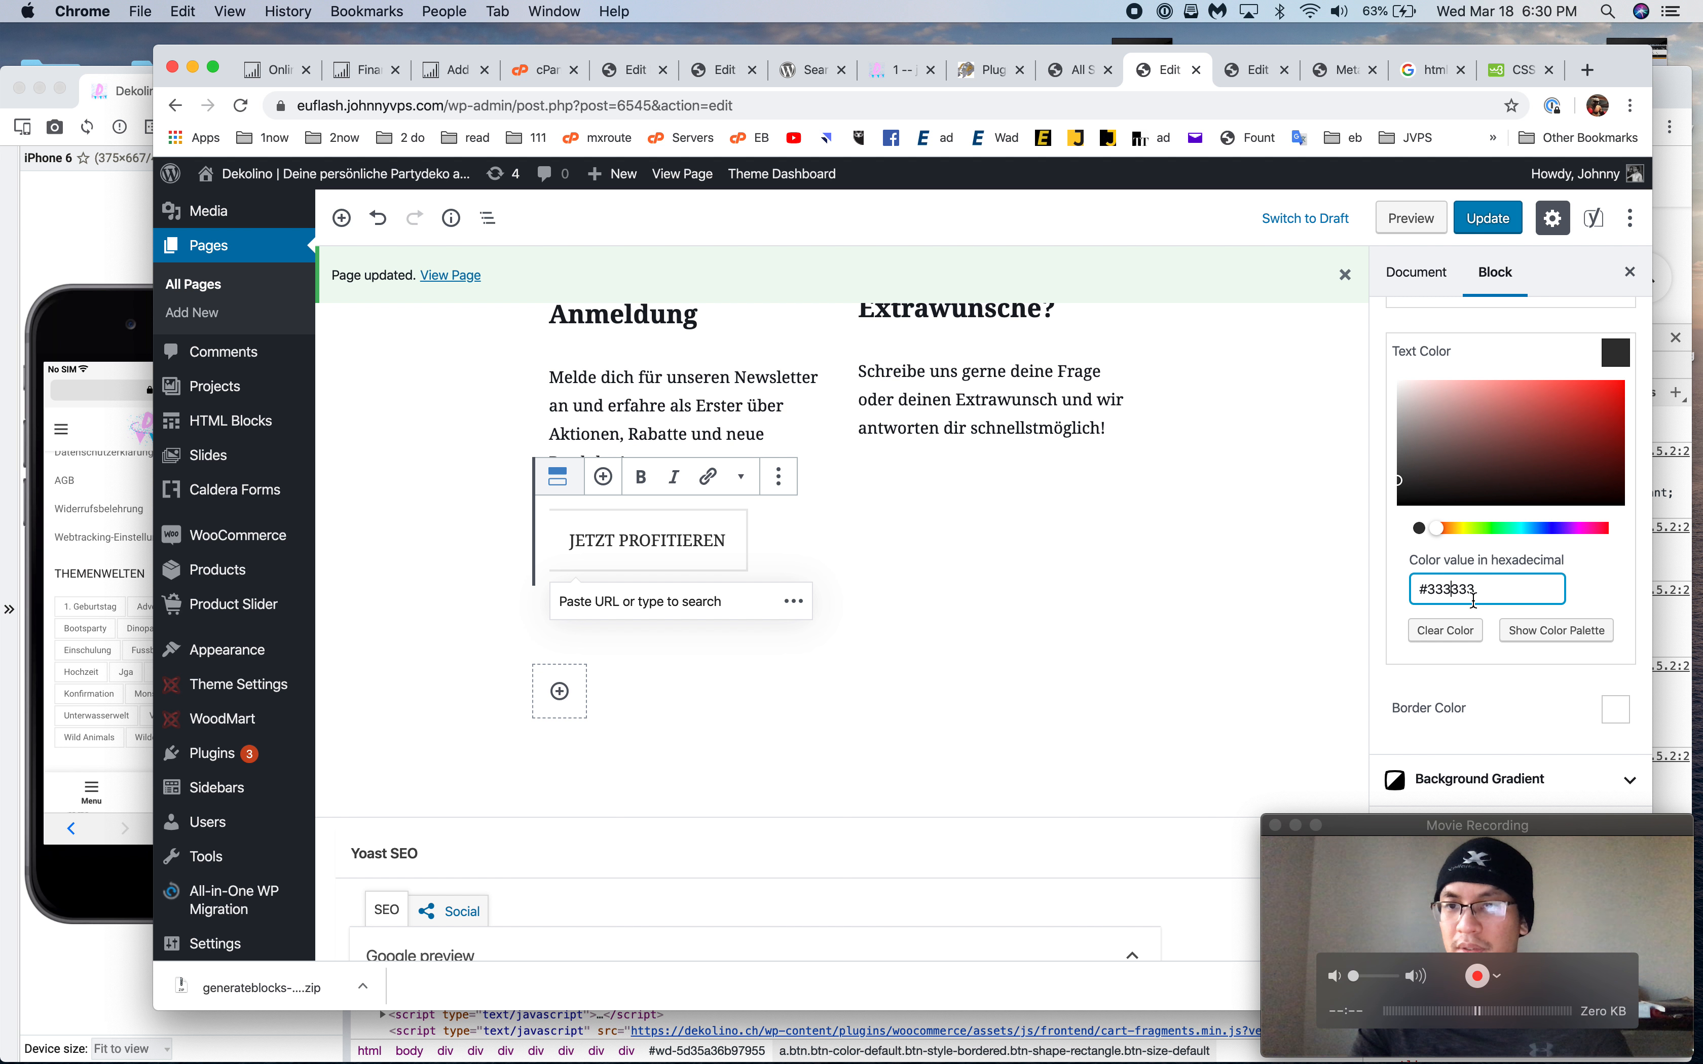
pyautogui.click(1616, 709)
pyautogui.doubleClick(1433, 591)
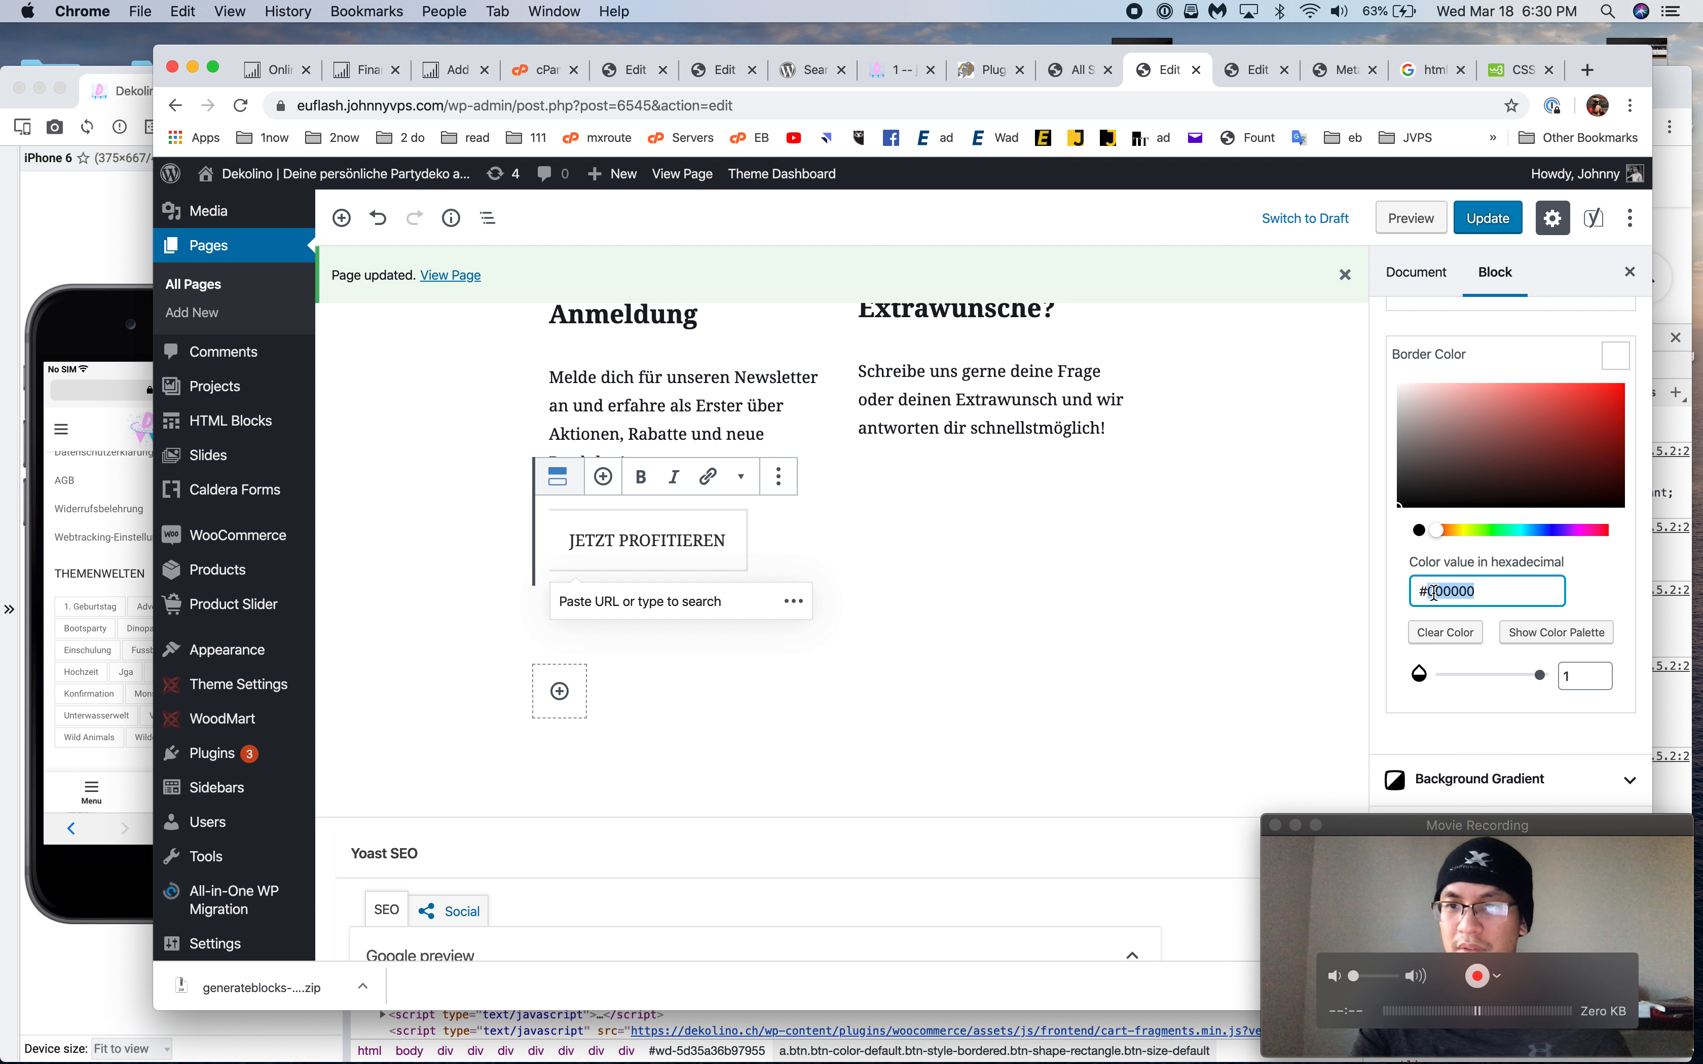
# Reload the johnny home page in Blisk and check the "JETZT PROFITIEREN" button's normal and hover appearance
pyautogui.press('super+Tab')
pyautogui.click(445, 90)
pyautogui.press('super+r')
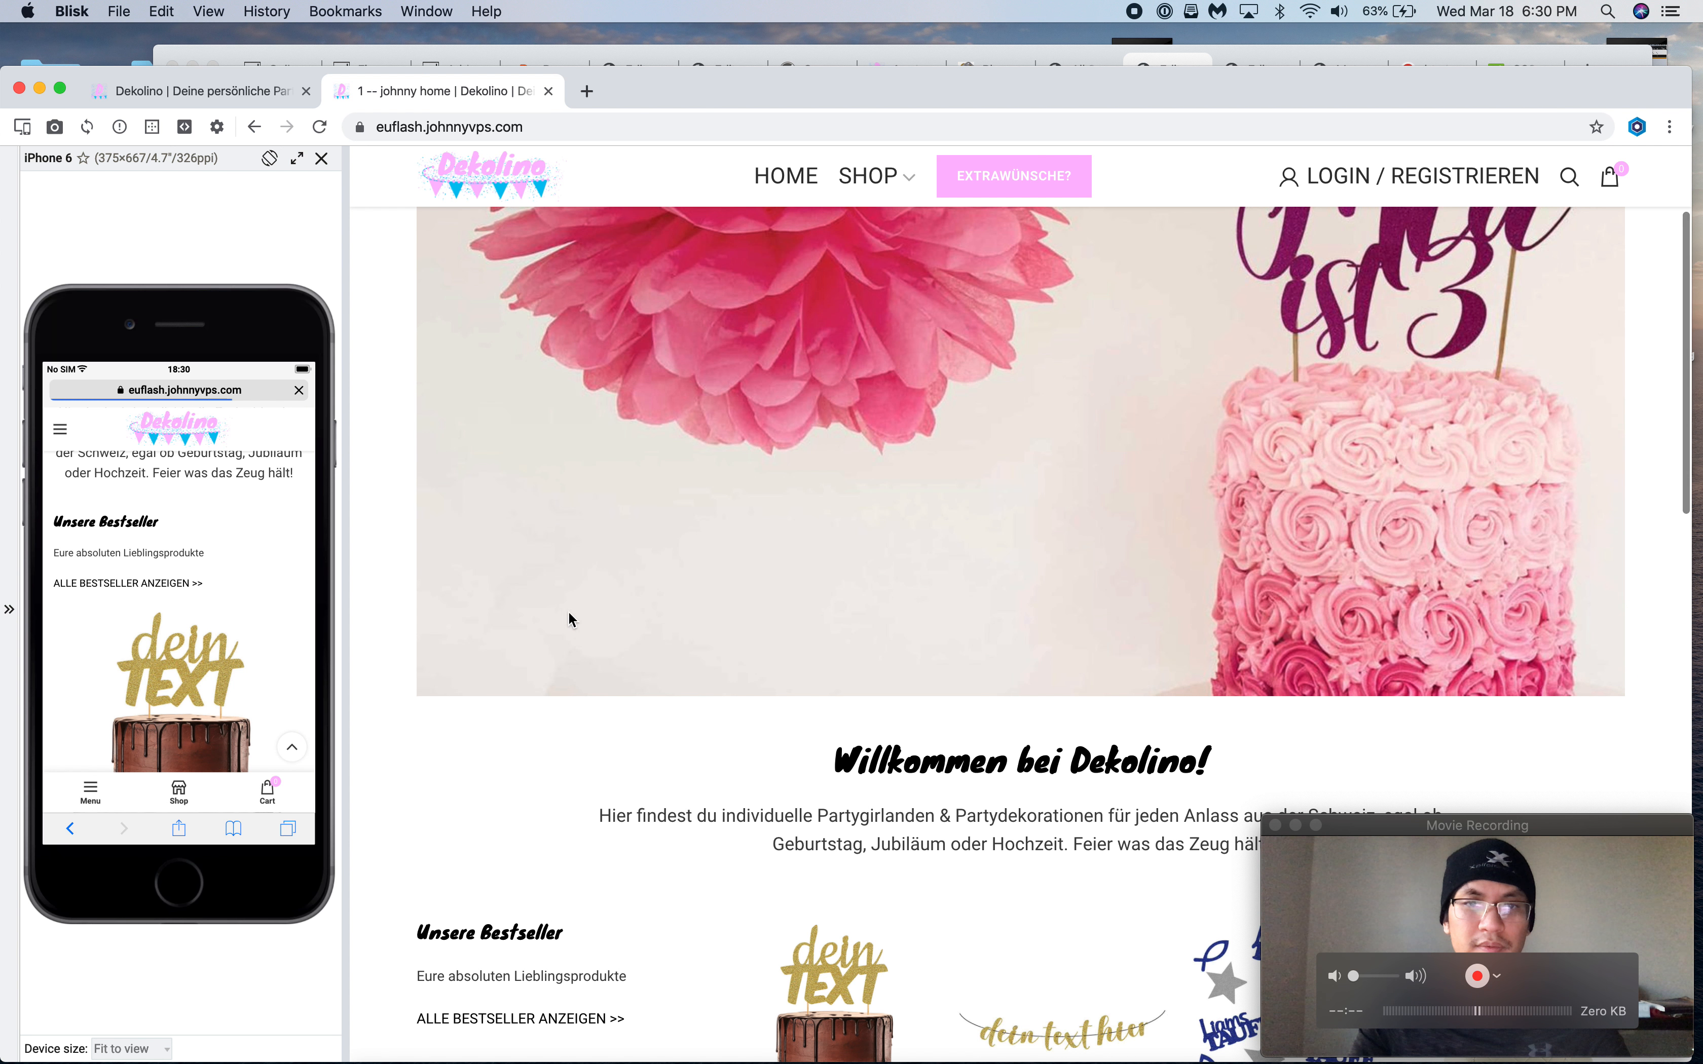
pyautogui.scroll(-5, 630, 581)
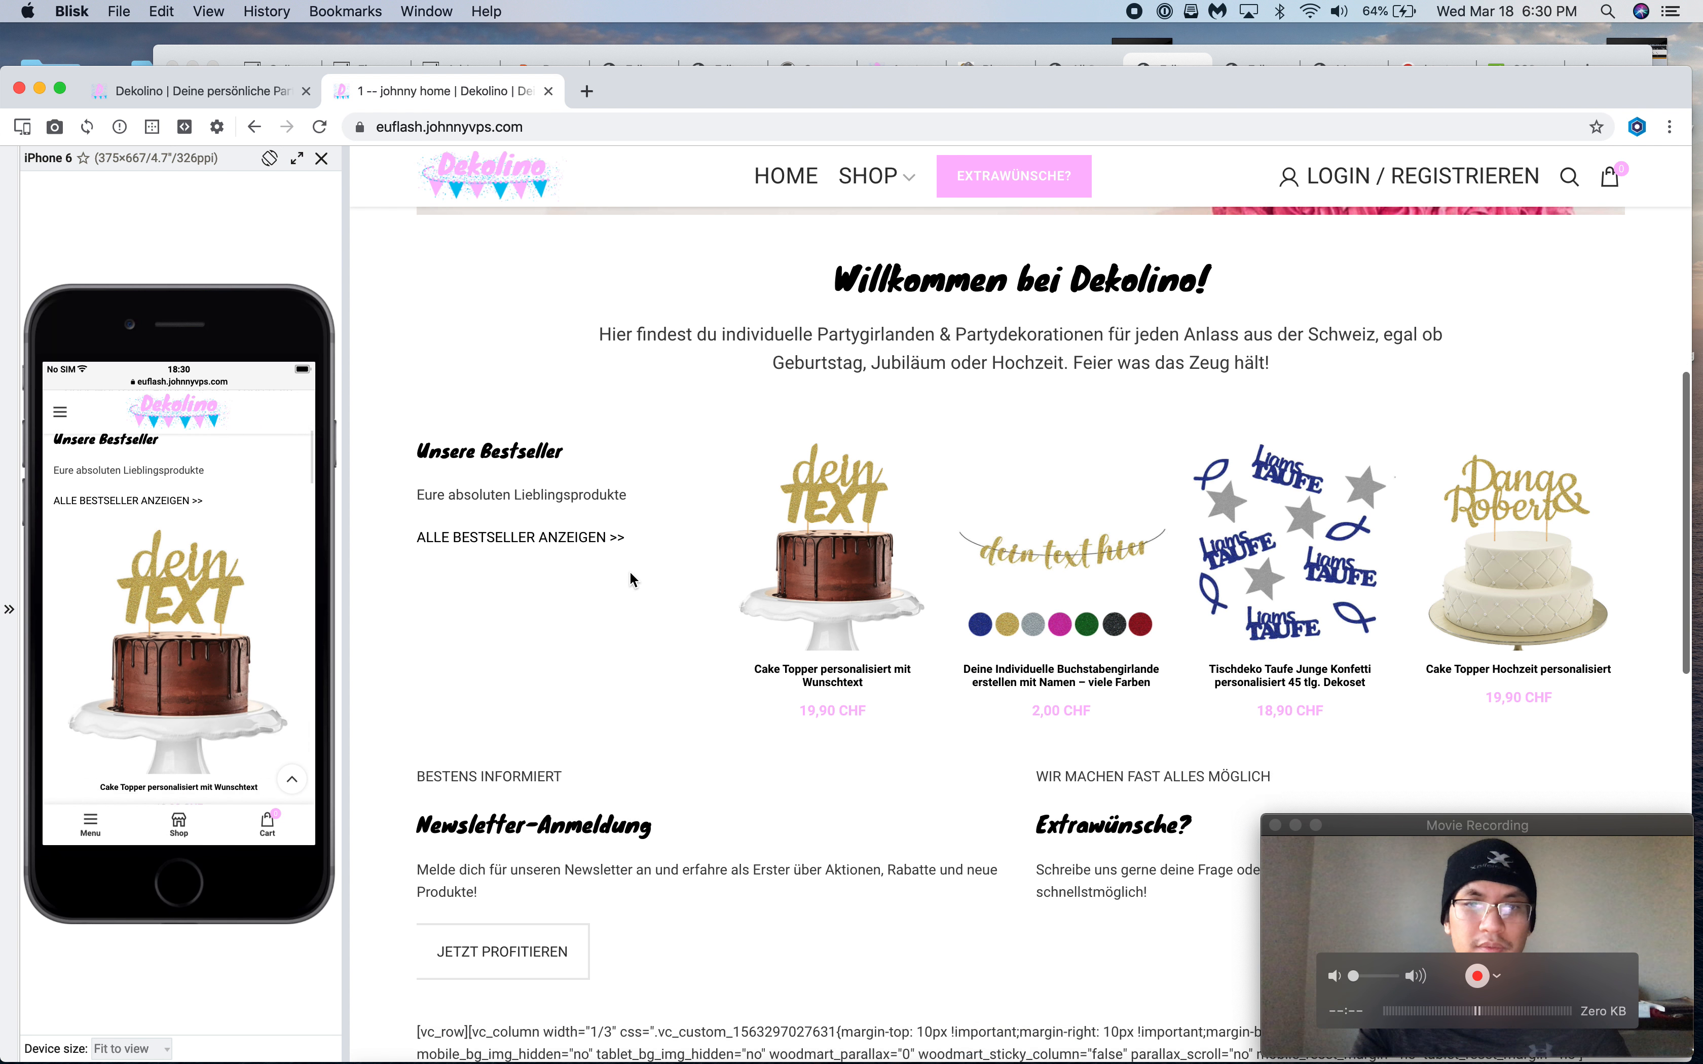
pyautogui.scroll(-4, 563, 700)
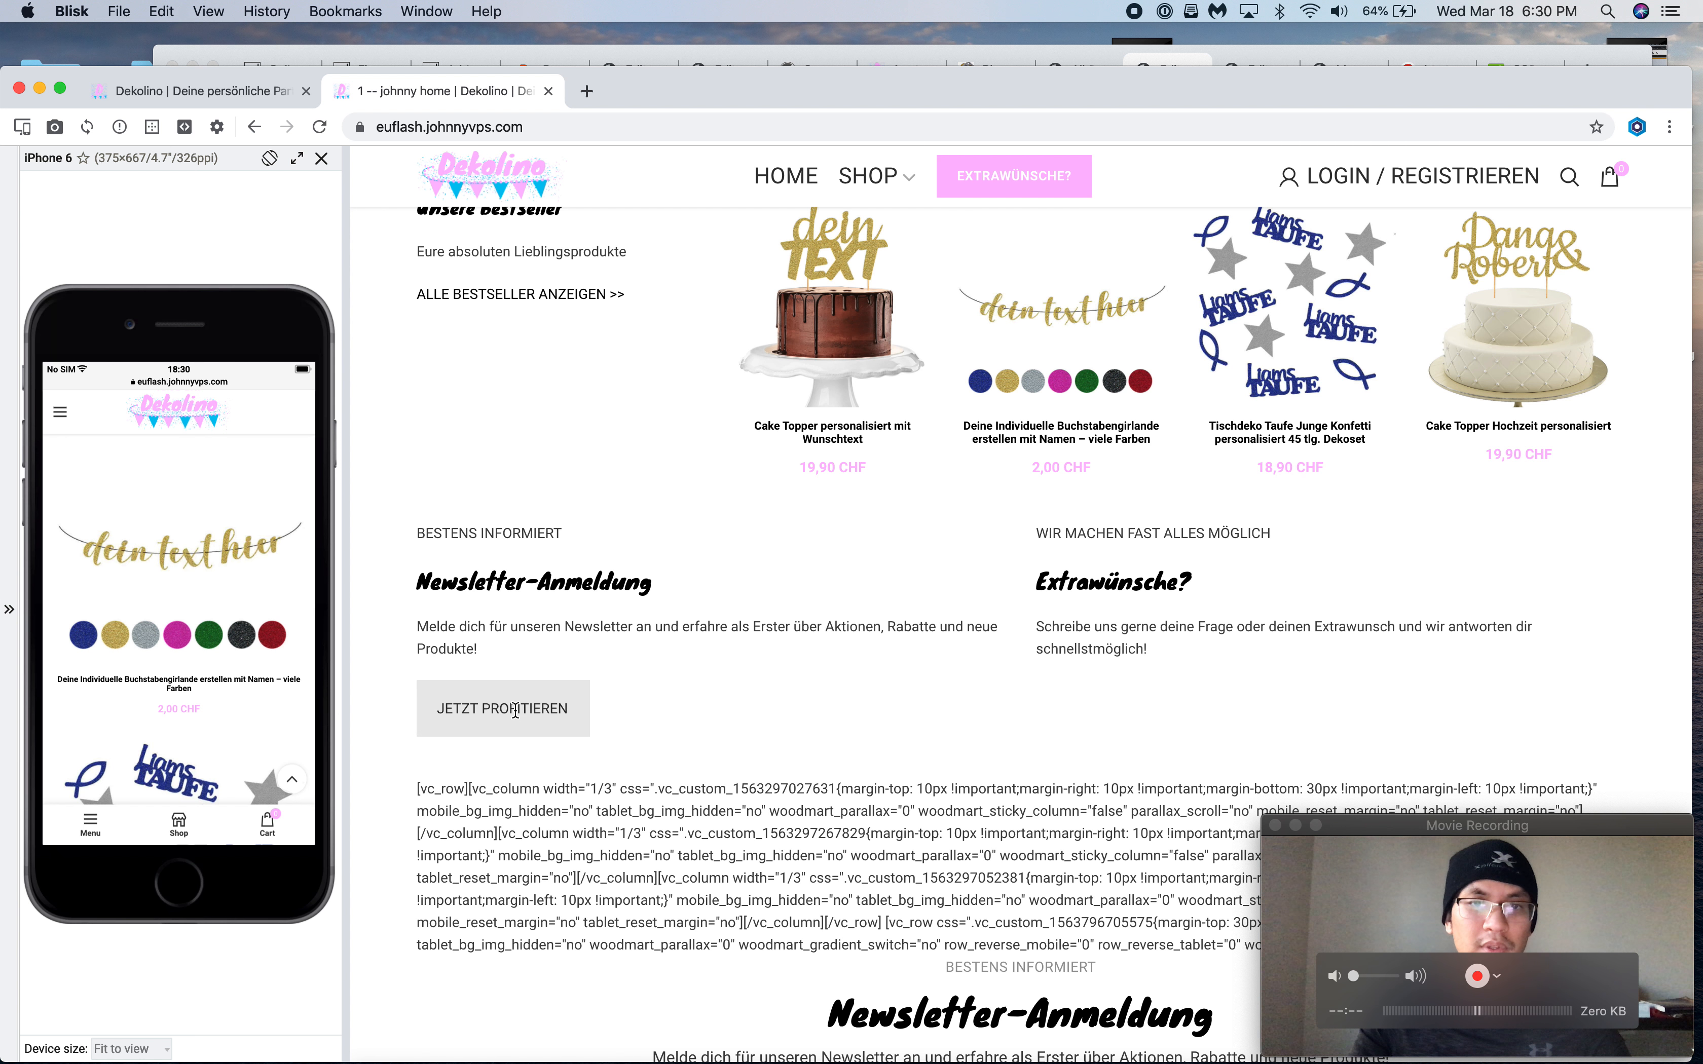
# Compare with the live newsletter button on dekolino.ch, closing the Dictionary window and shrinking the developer tools
pyautogui.click(231, 102)
pyautogui.scroll(6, 422, 395)
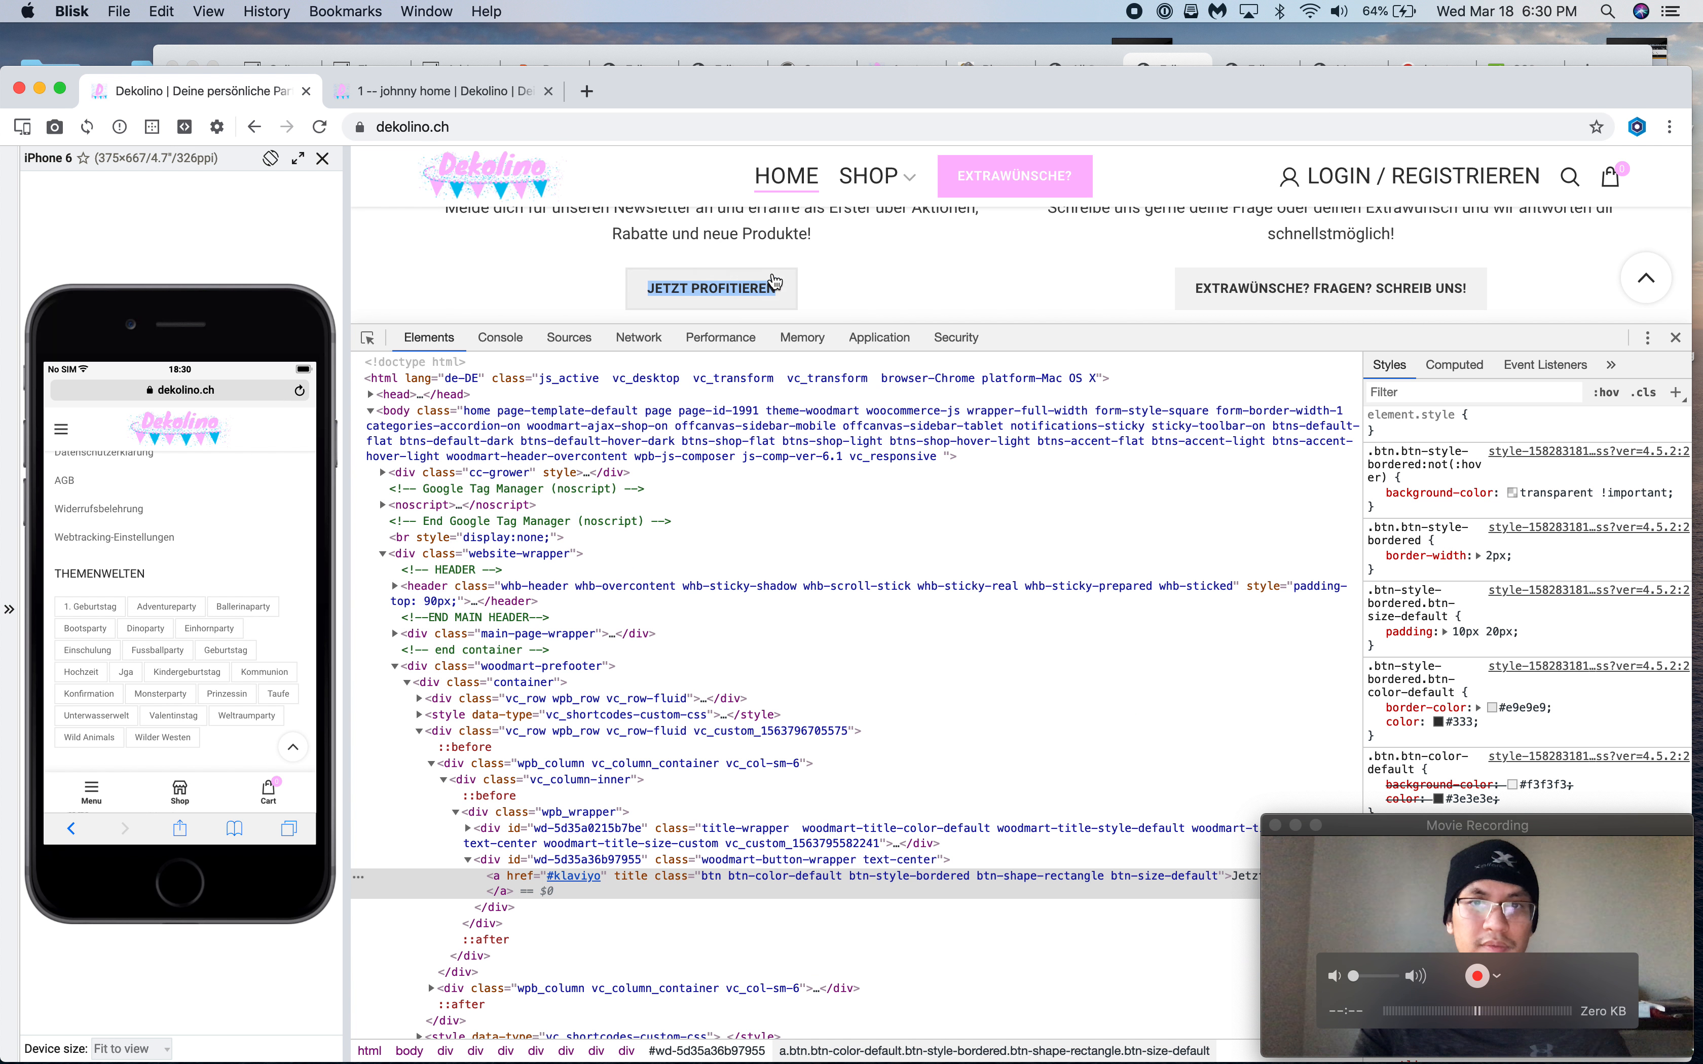
pyautogui.click(879, 337)
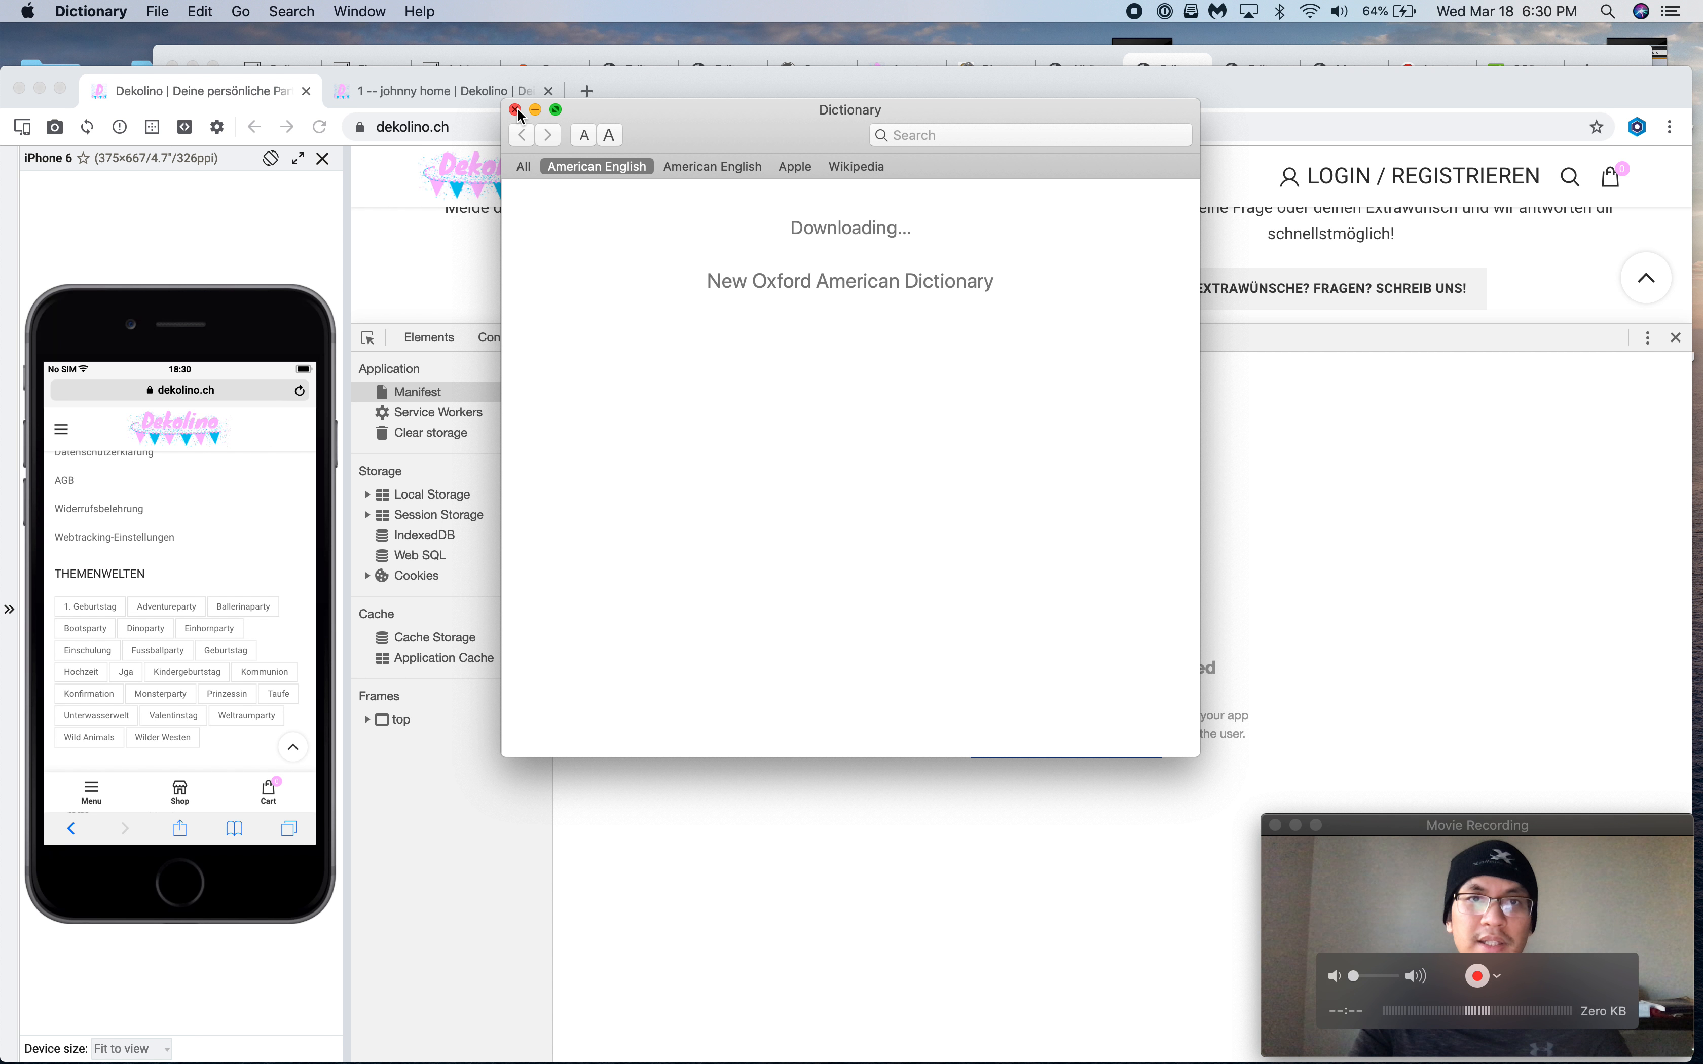
pyautogui.click(515, 110)
pyautogui.moveTo(1106, 326); pyautogui.dragTo(1102, 686)
pyautogui.click(1003, 368)
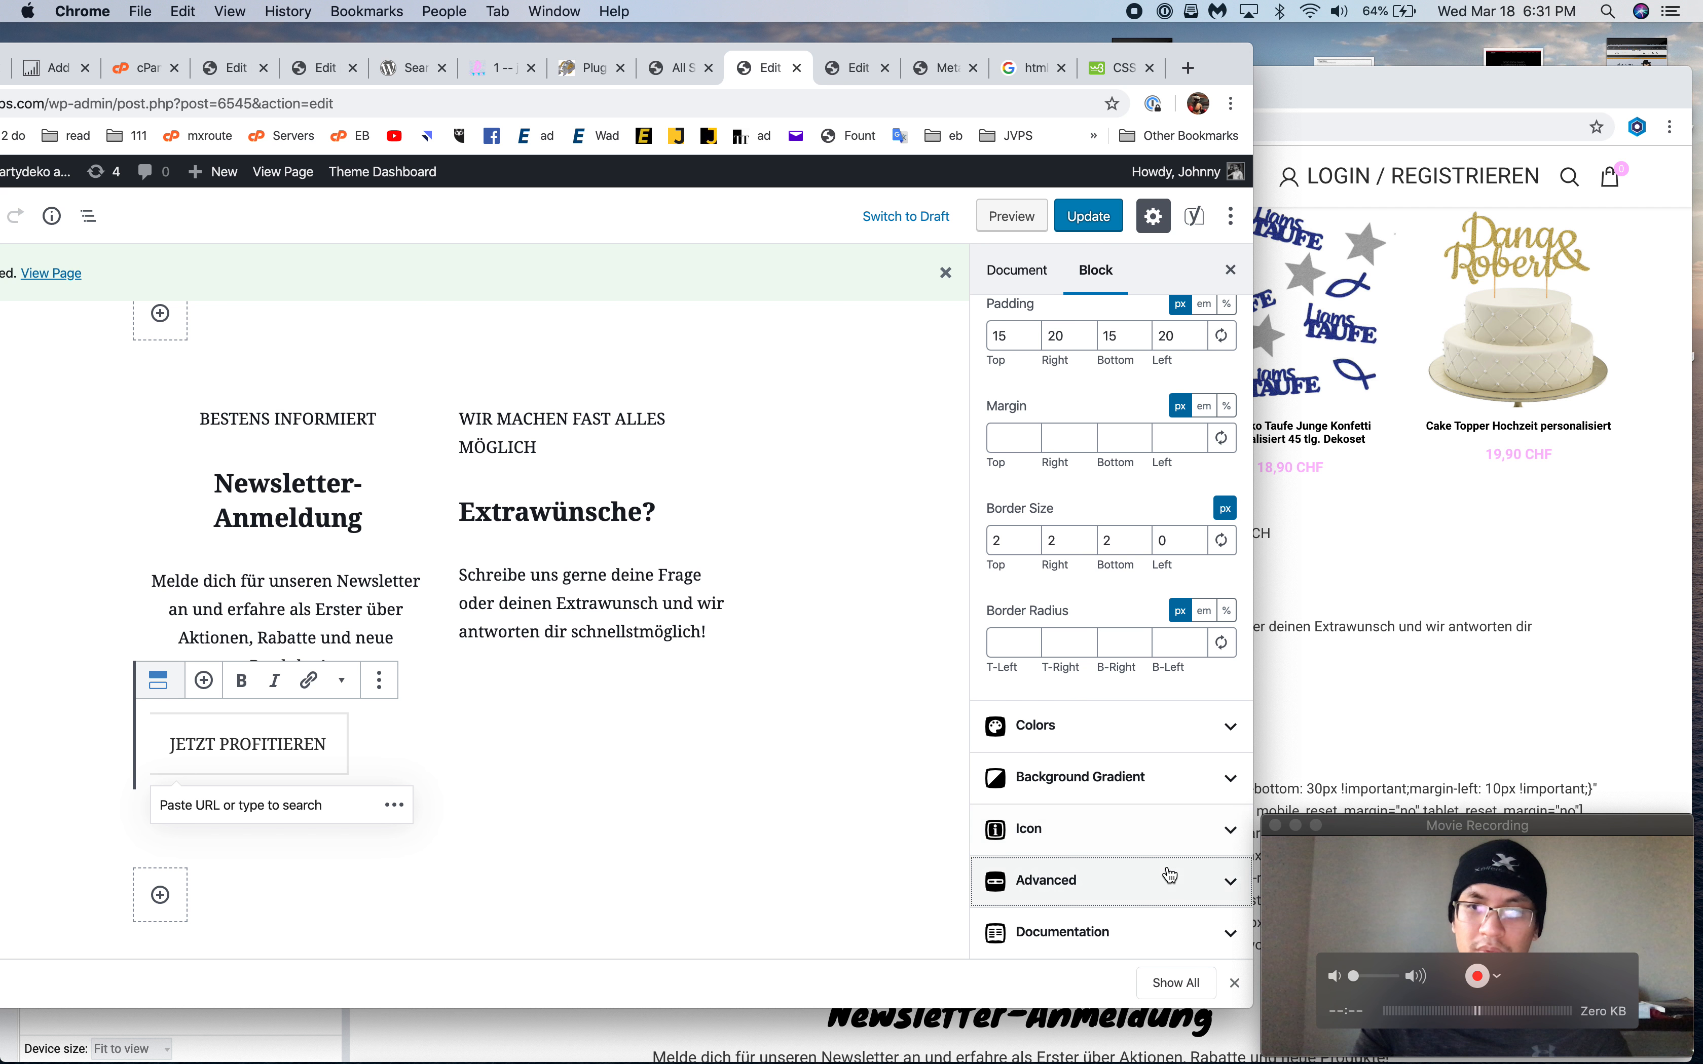
# In the Chrome editor, look through the button block's Advanced, Icon and Spacing settings
pyautogui.click(1162, 877)
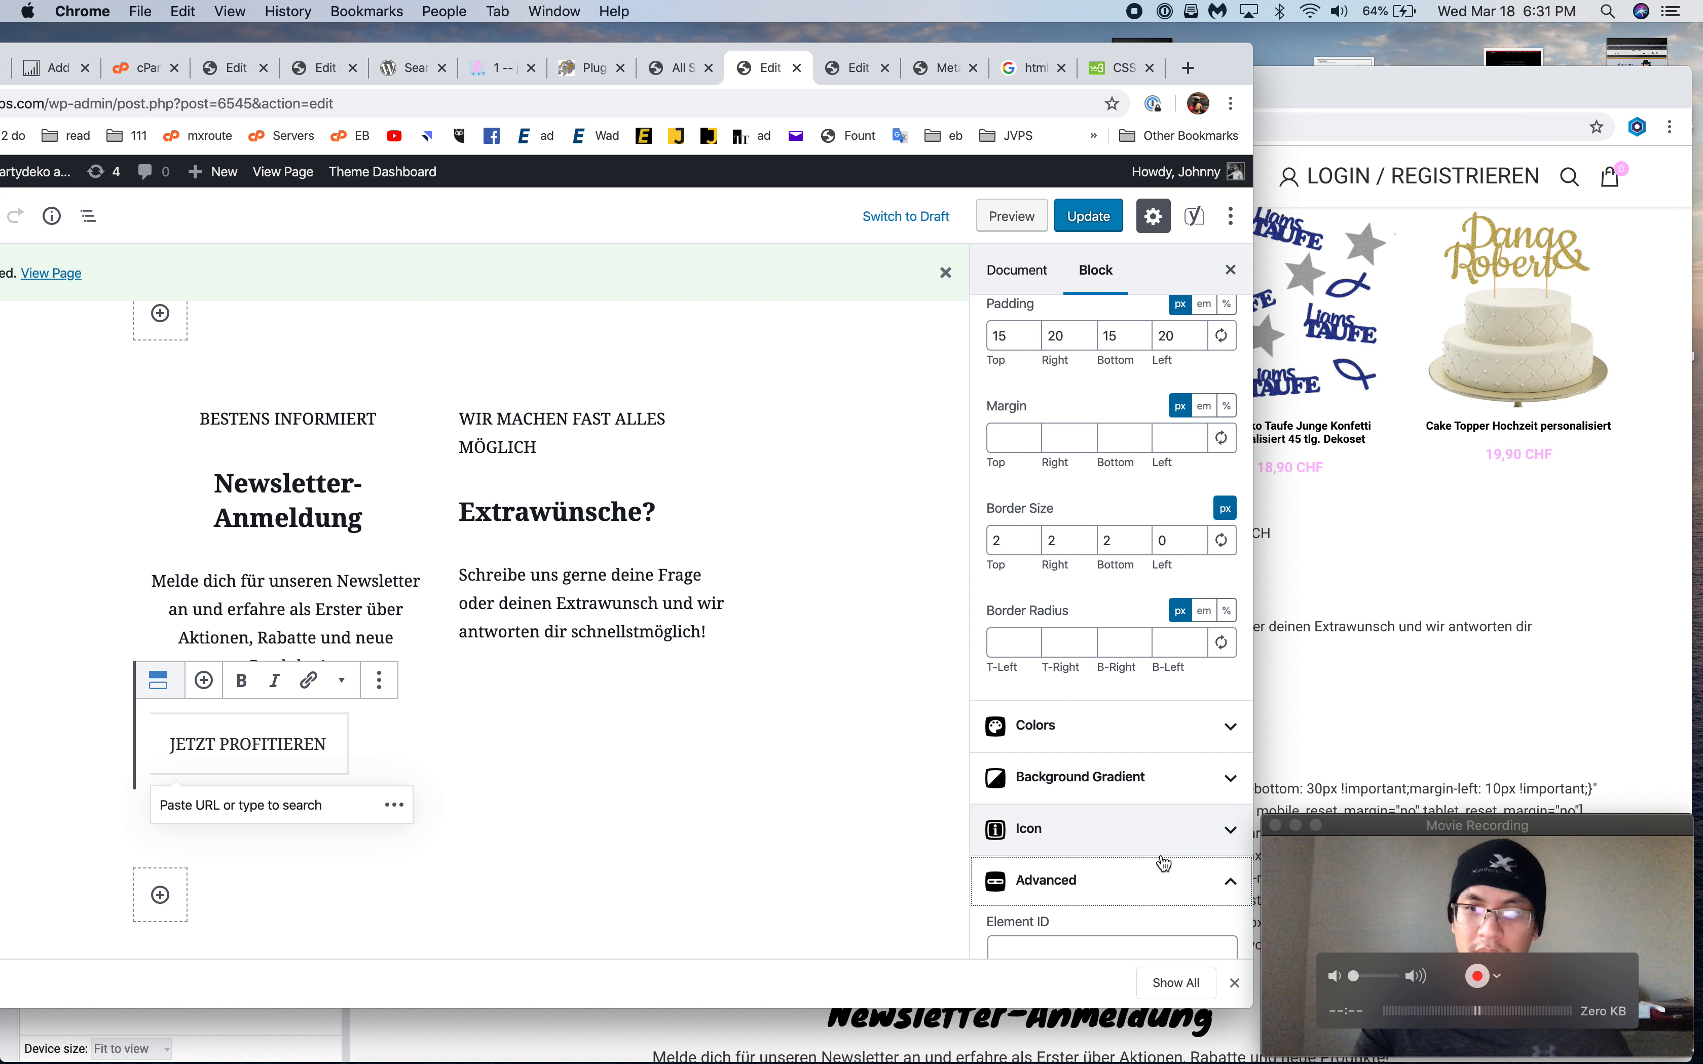
pyautogui.click(1131, 686)
pyautogui.scroll(-5, 1131, 686)
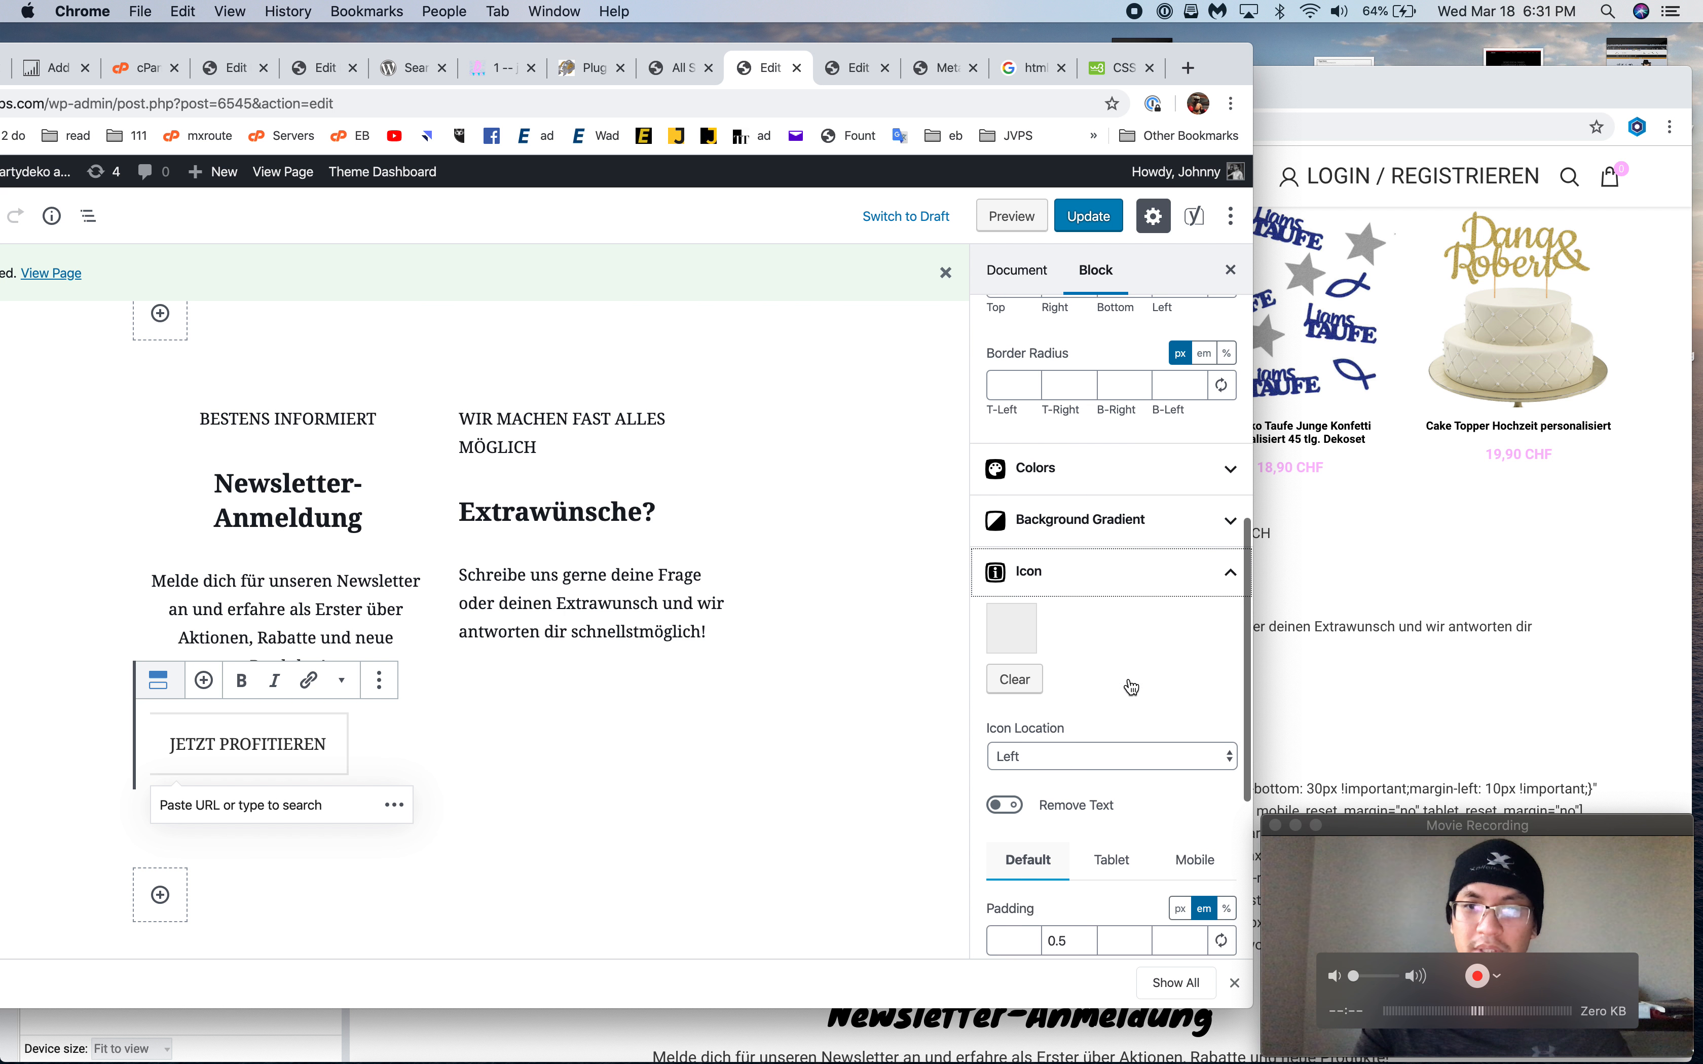
pyautogui.scroll(7, 1128, 681)
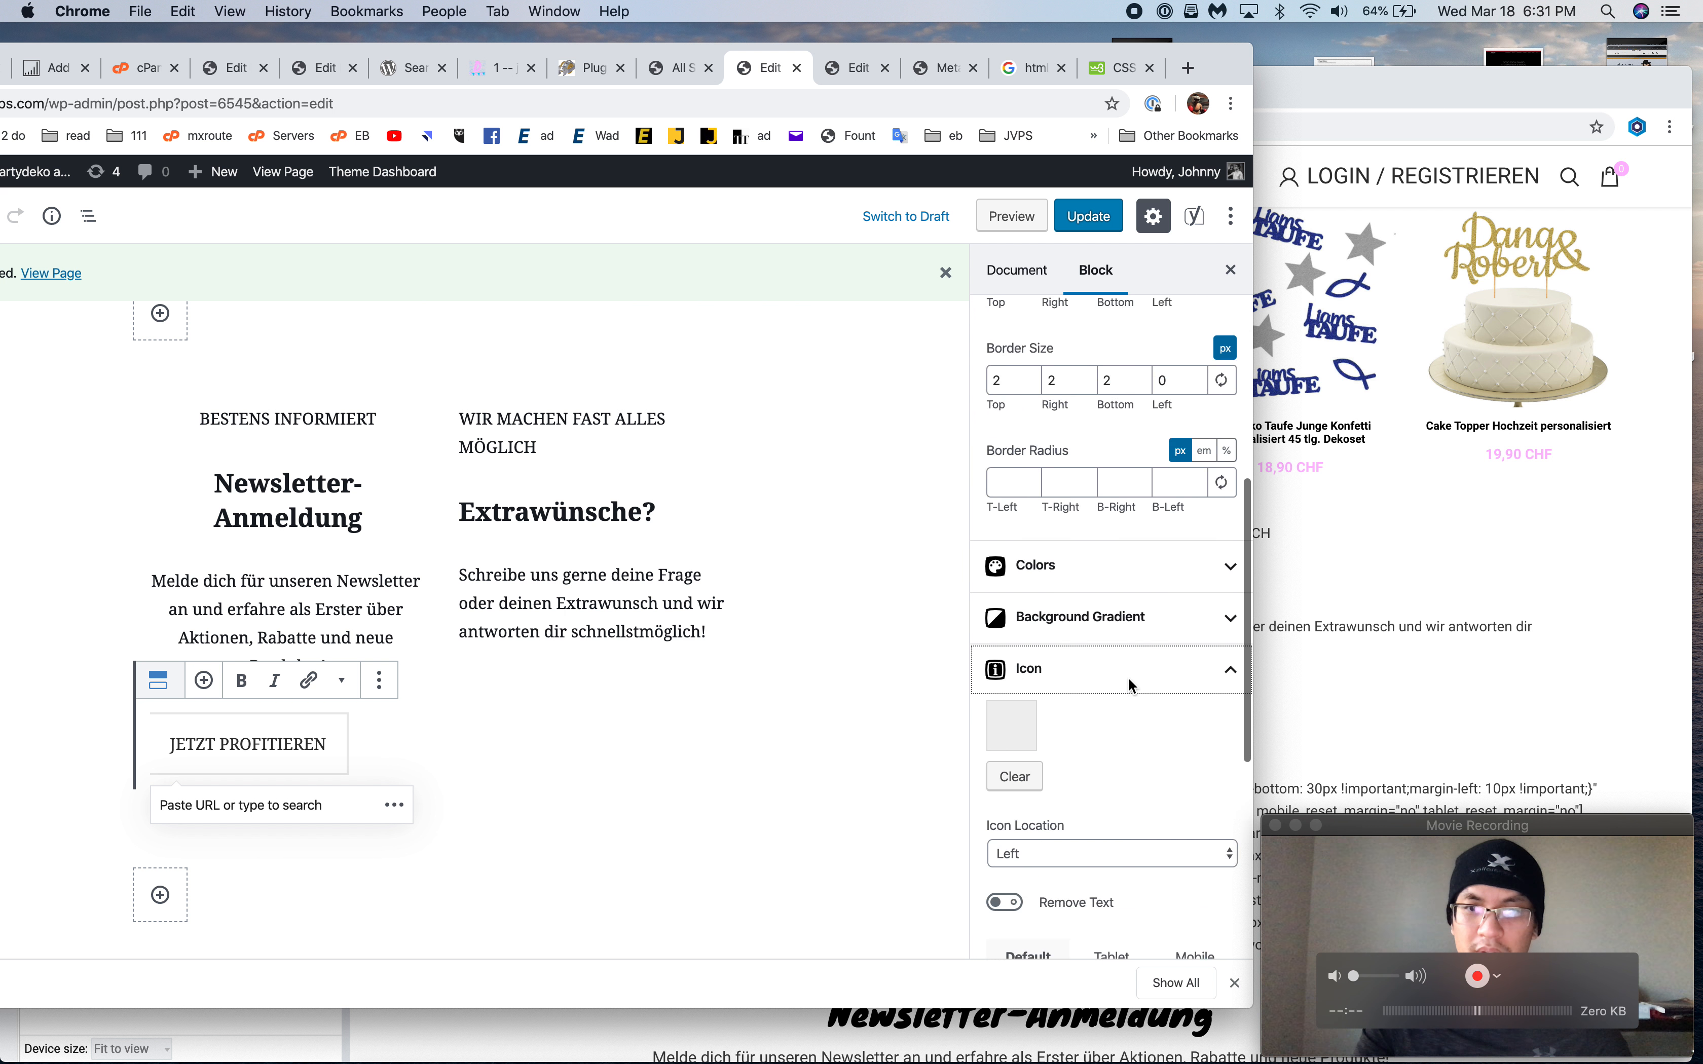
pyautogui.moveTo(1228, 65); pyautogui.dragTo(1638, 64)
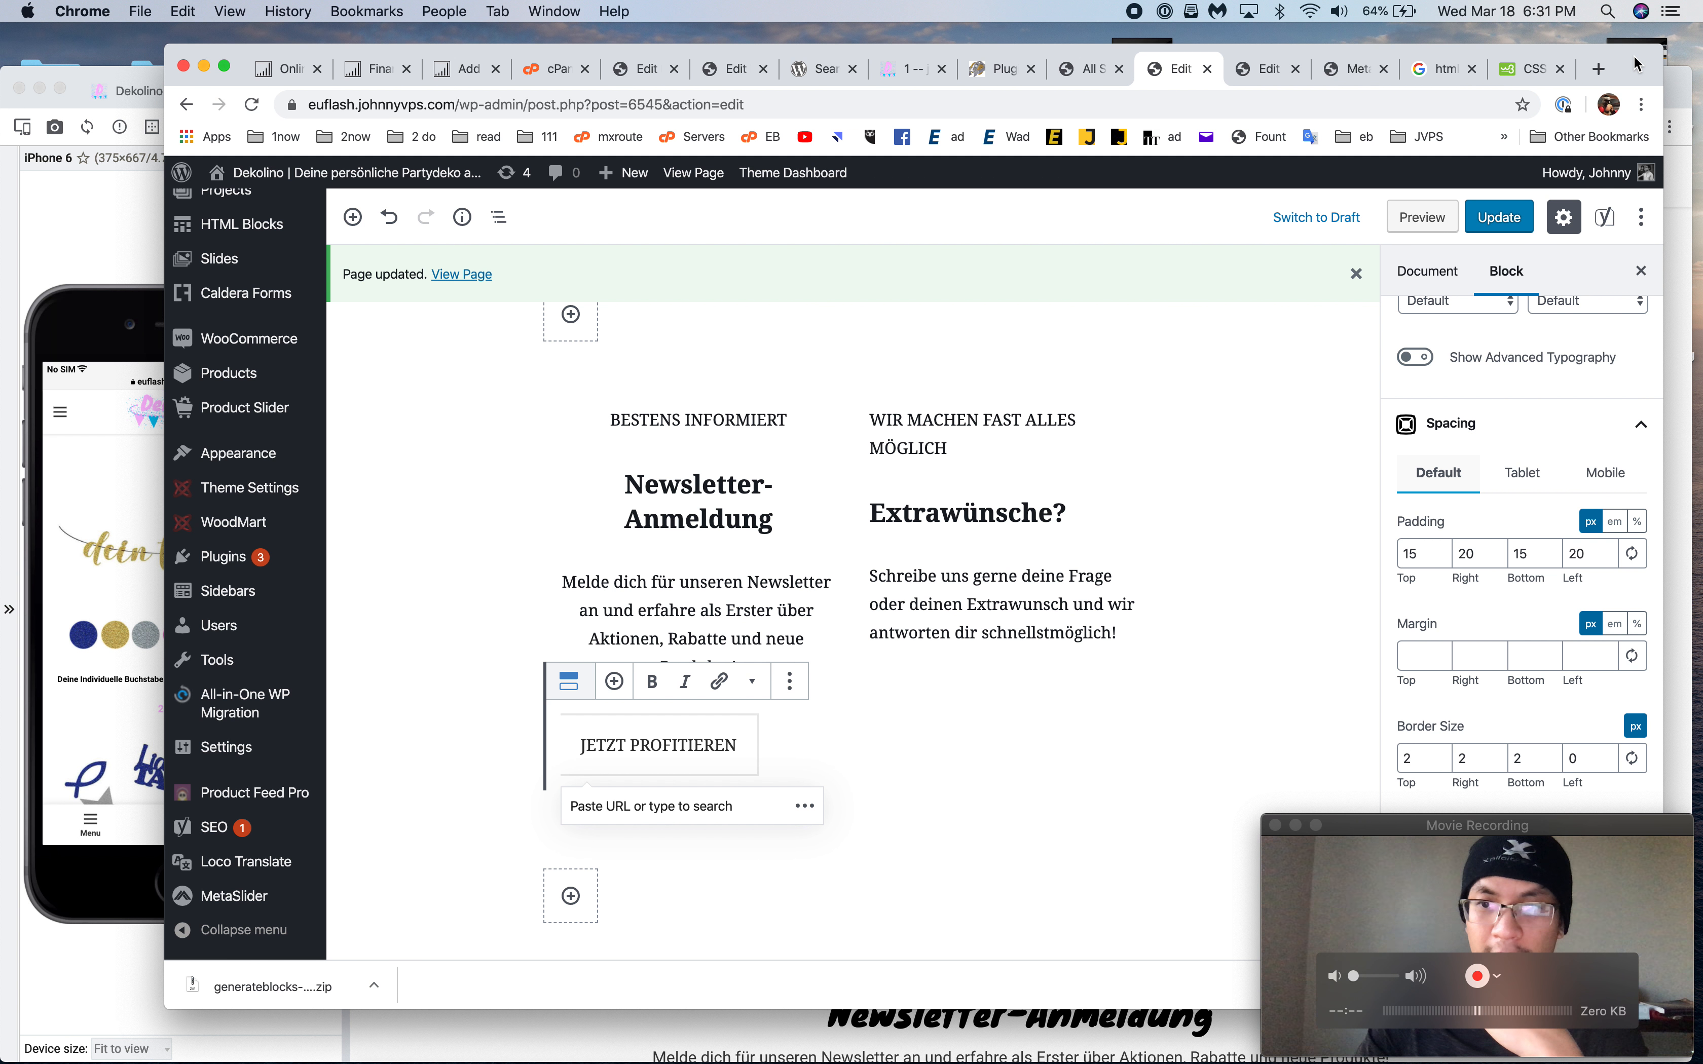
pyautogui.moveTo(1638, 65); pyautogui.dragTo(1639, 65)
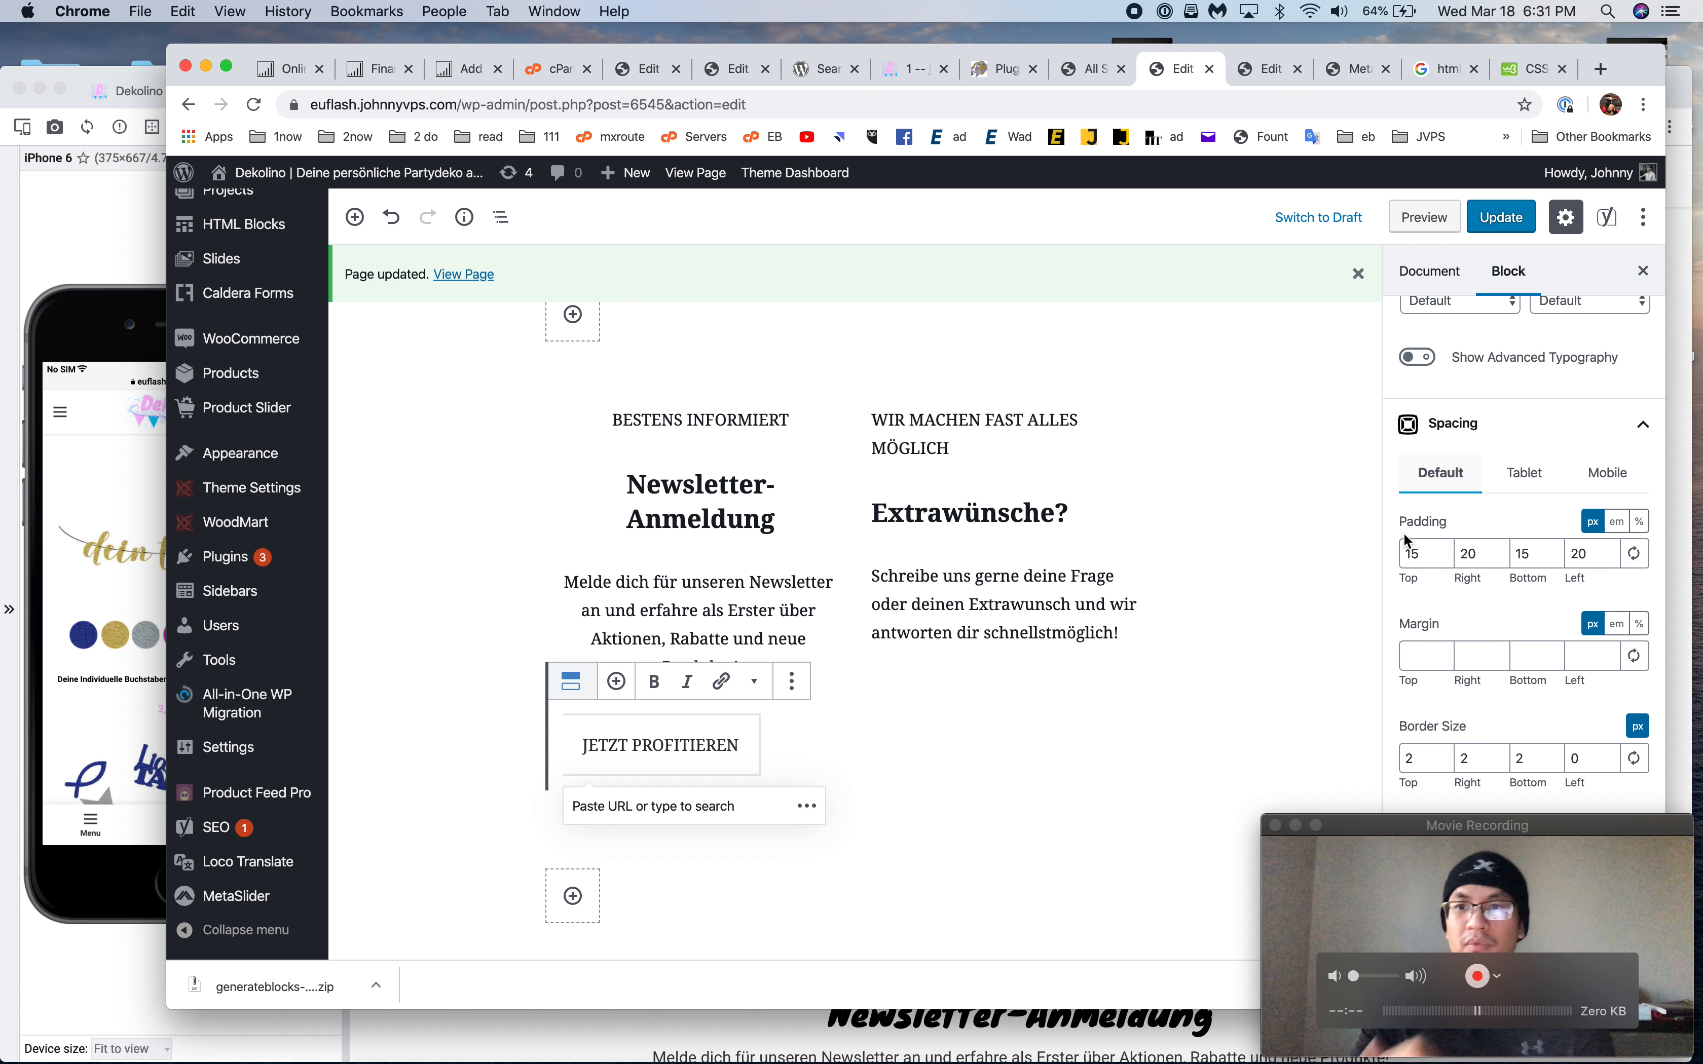
pyautogui.click(1431, 655)
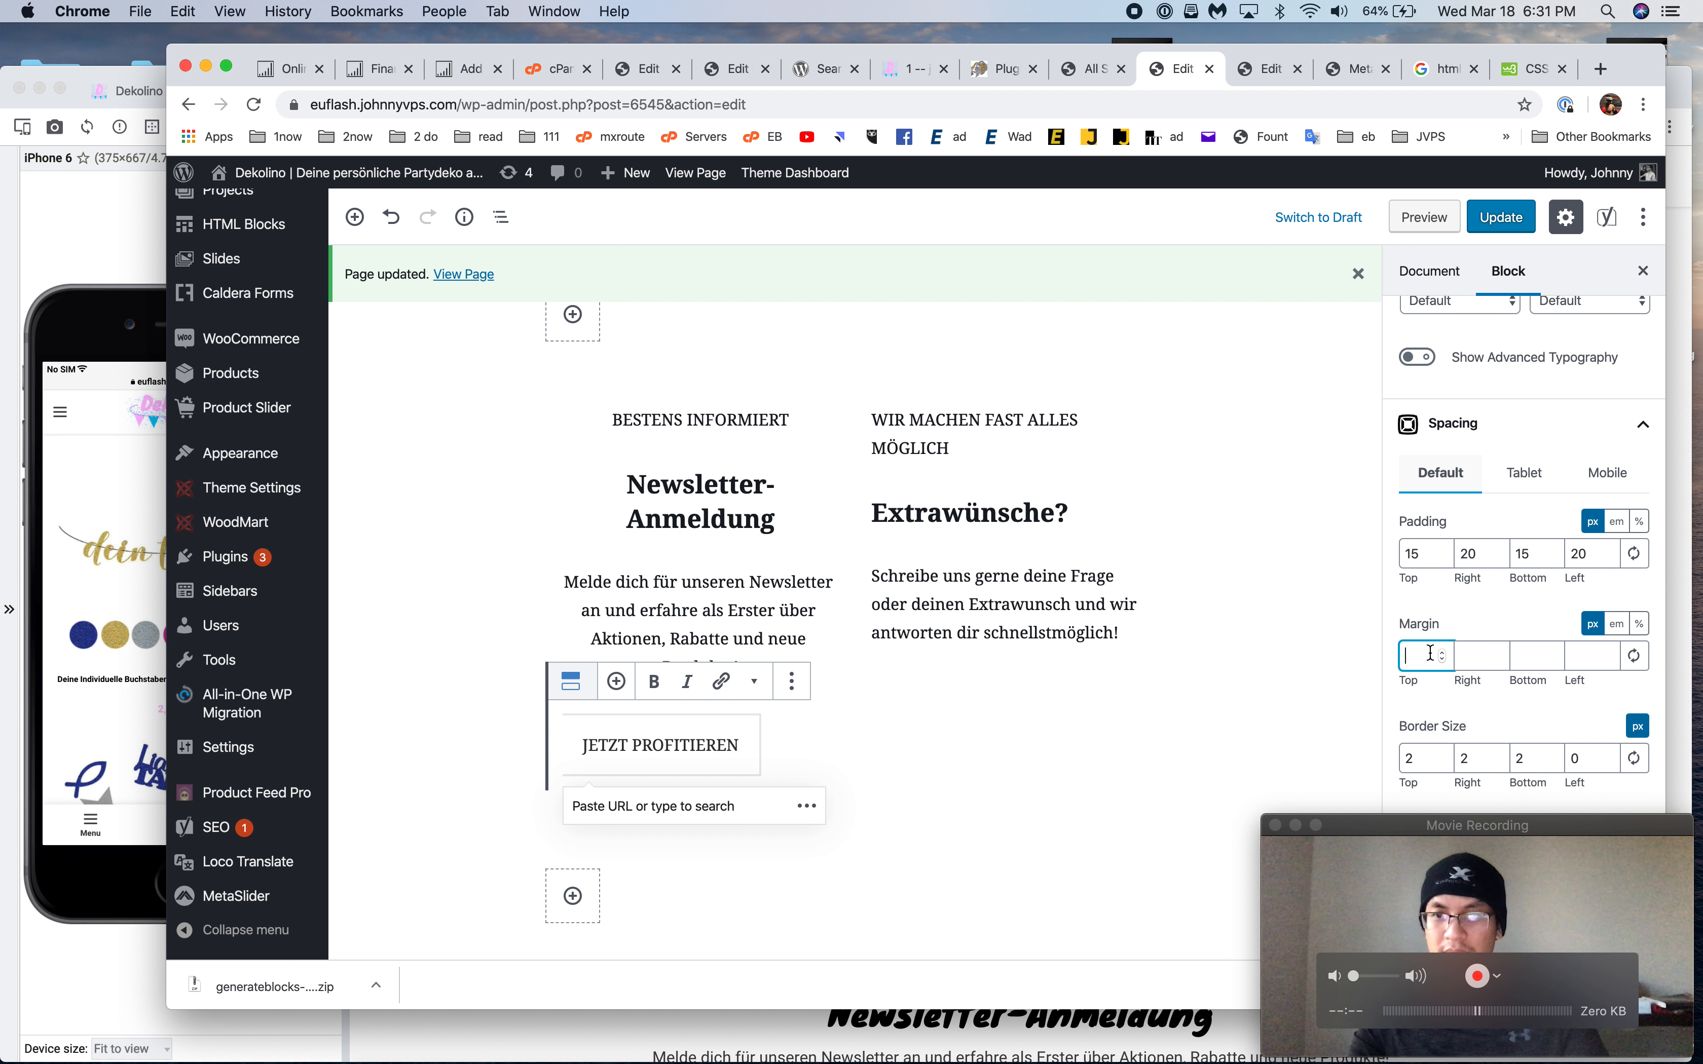
pyautogui.click(1478, 657)
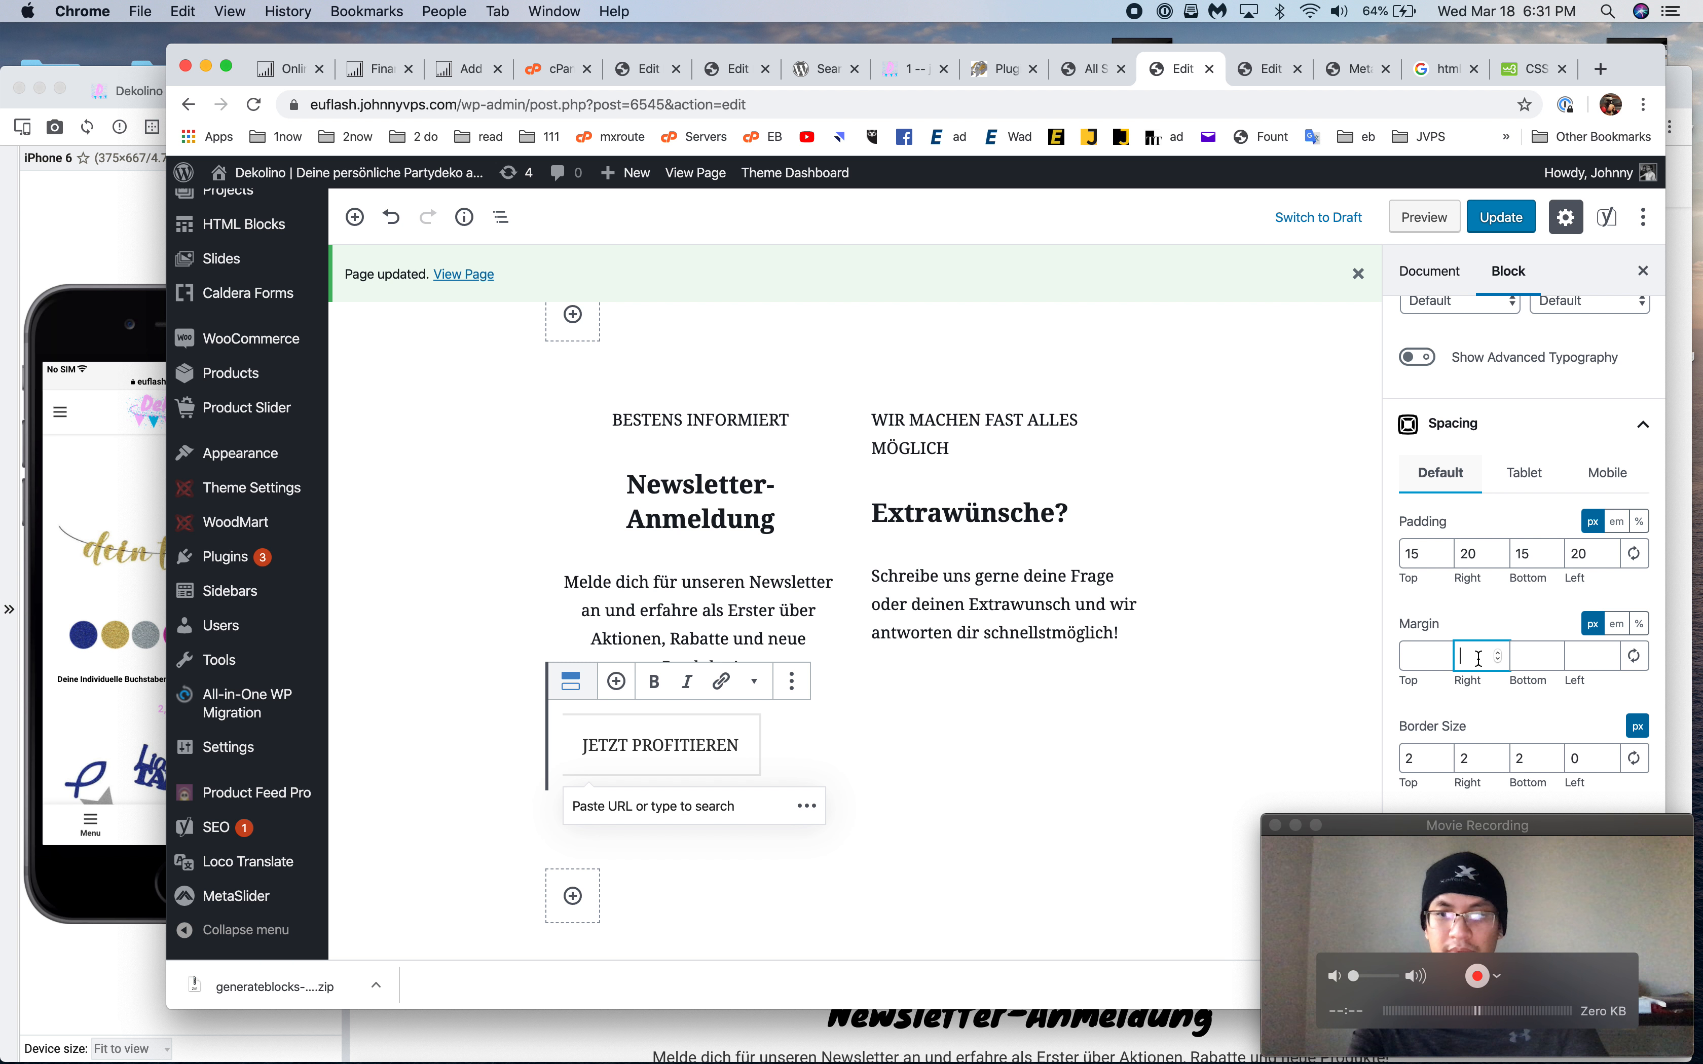
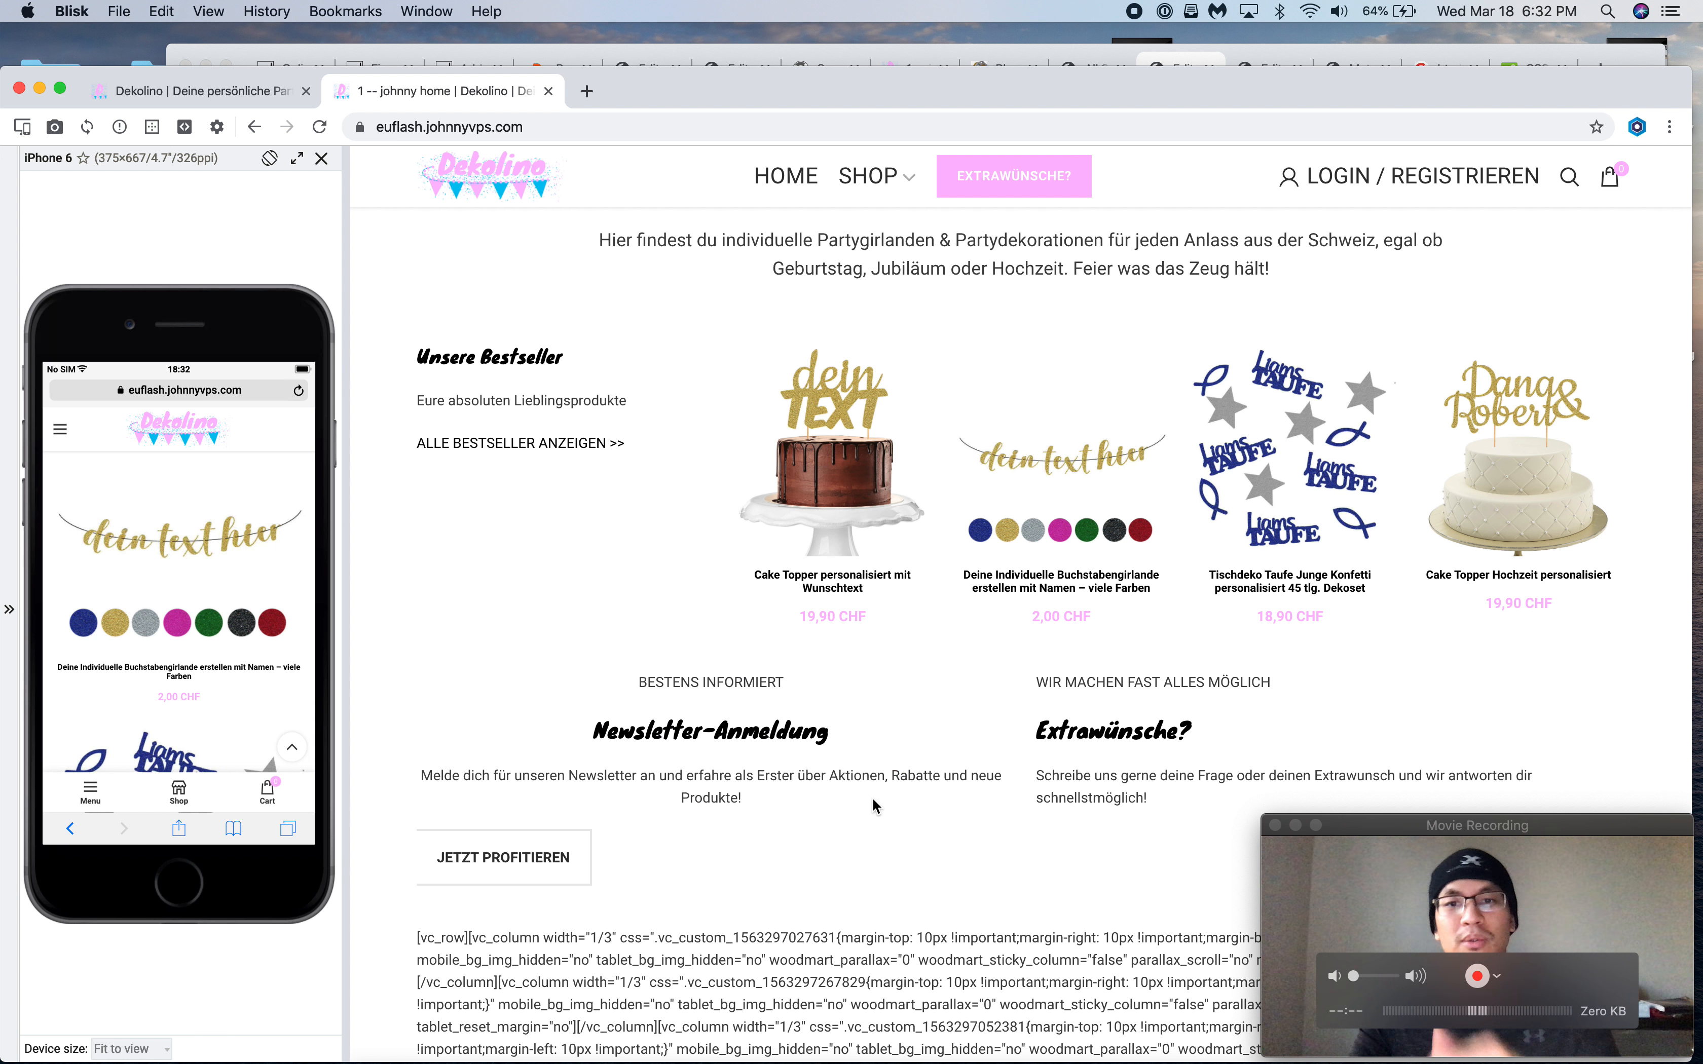
# In Blisk, compare the johnny home page's newsletter and "Extrawünsche?" sections with live dekolino.ch and return to the Chrome editor
pyautogui.scroll(-3, 874, 798)
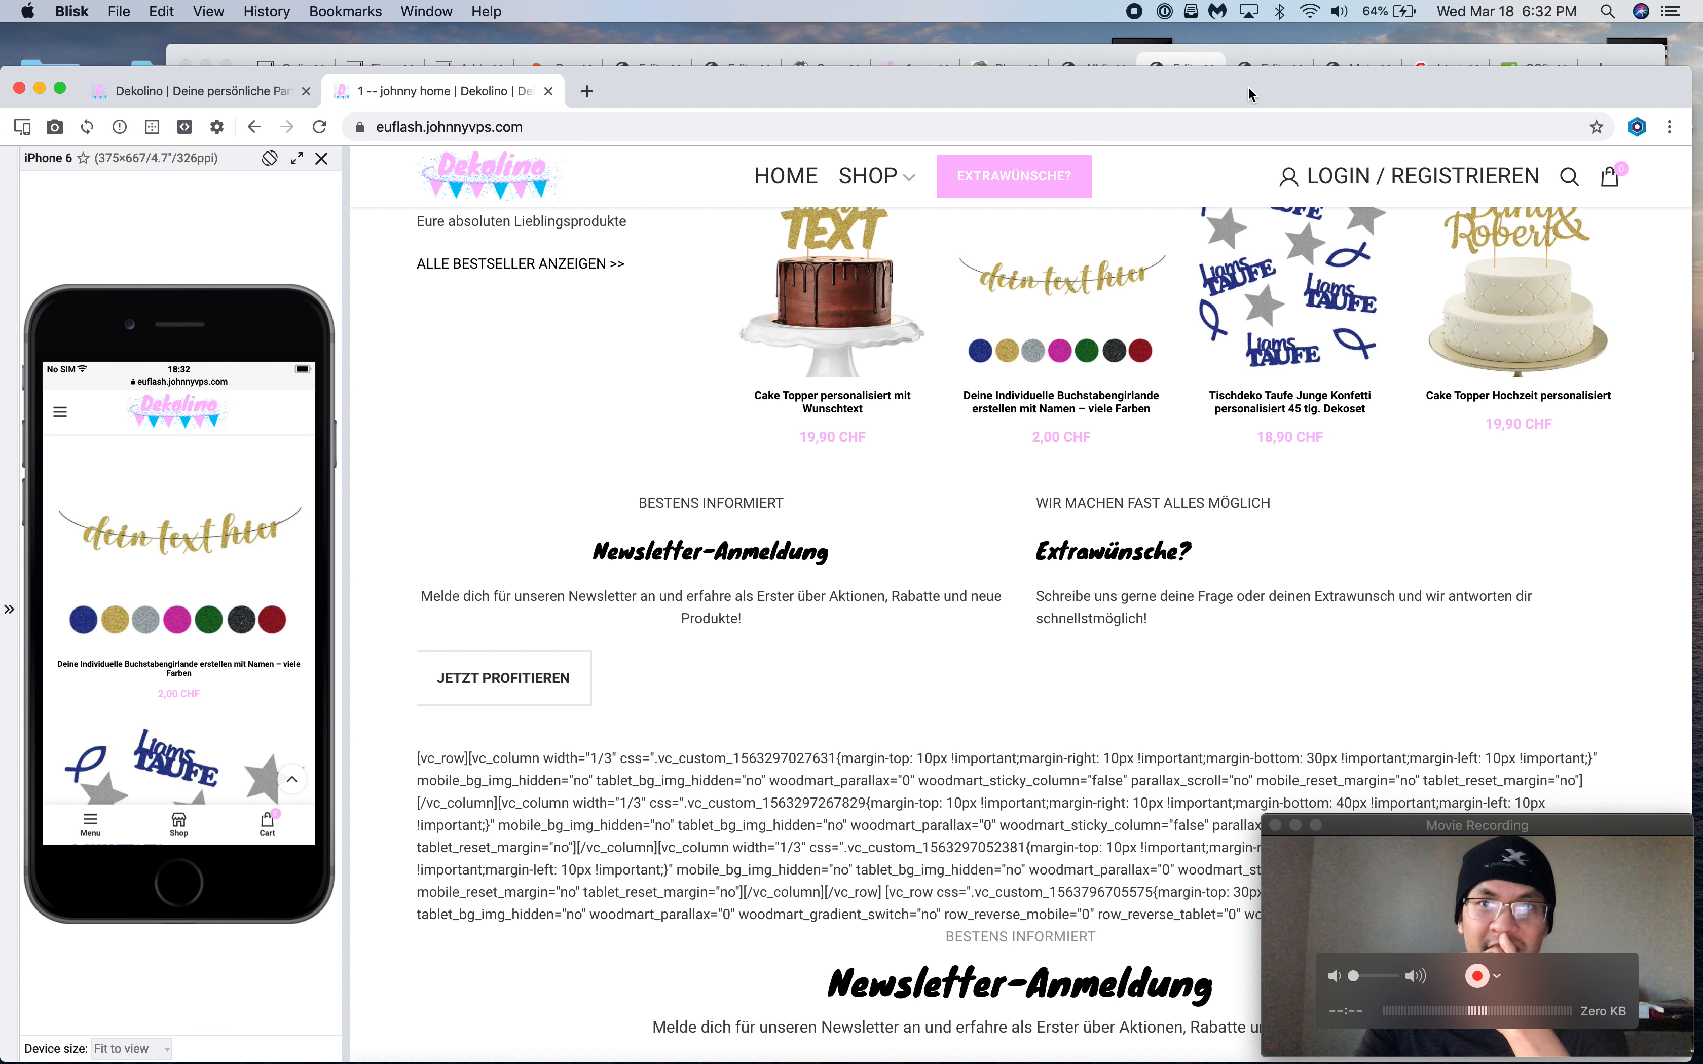
pyautogui.click(250, 95)
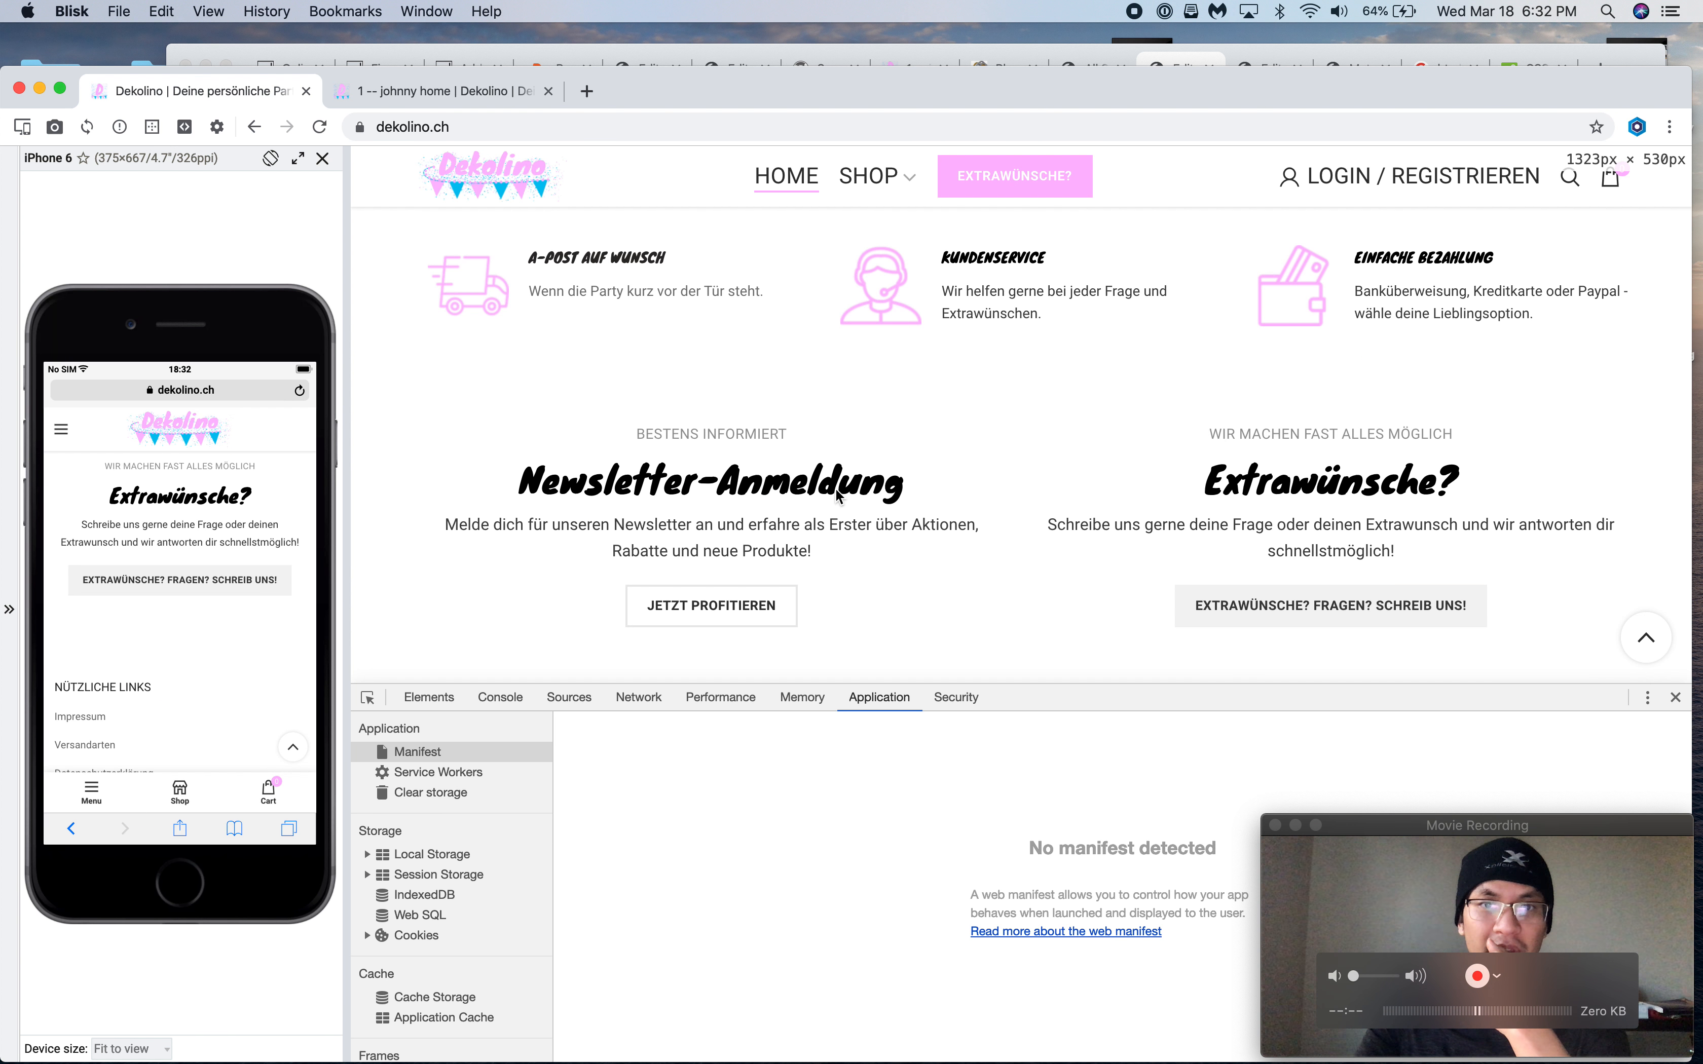
pyautogui.click(1061, 56)
# Set the font size of the paragraphs under the "Newsletter-Anmeldung" and "Extrawünsche?" headings to 18
pyautogui.moveTo(1548, 479); pyautogui.dragTo(1520, 482)
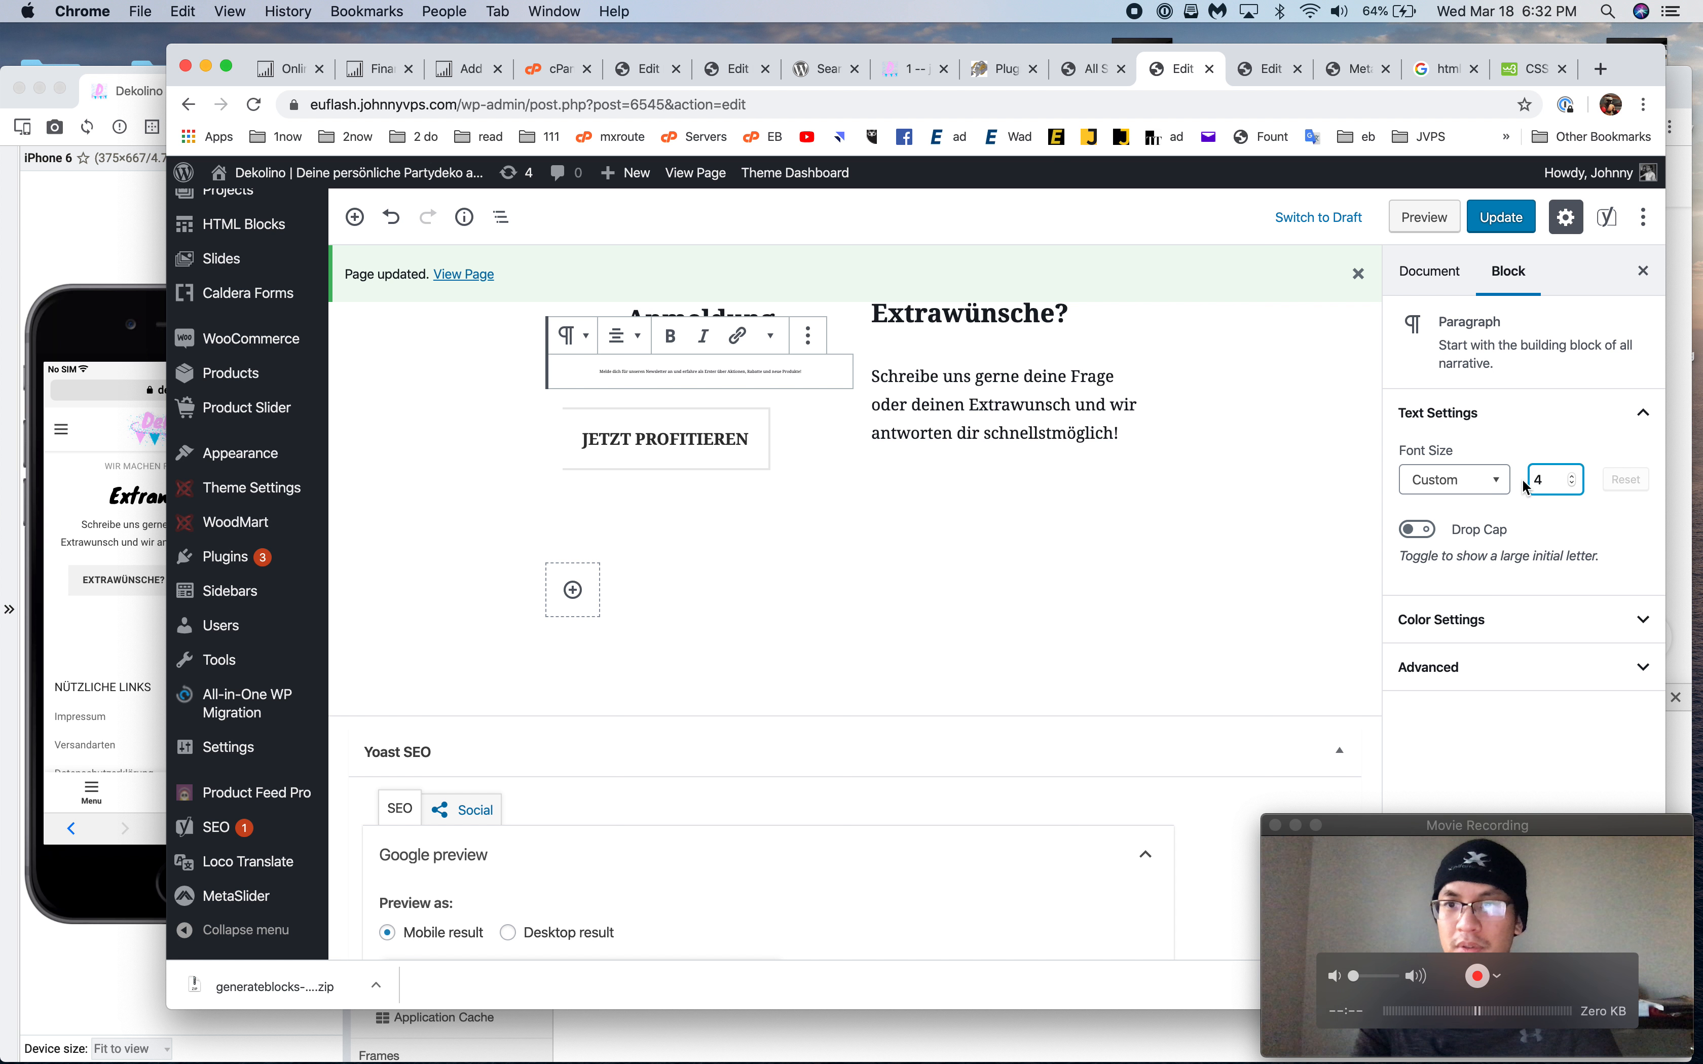
pyautogui.write('1')
pyautogui.press('BackSpace')
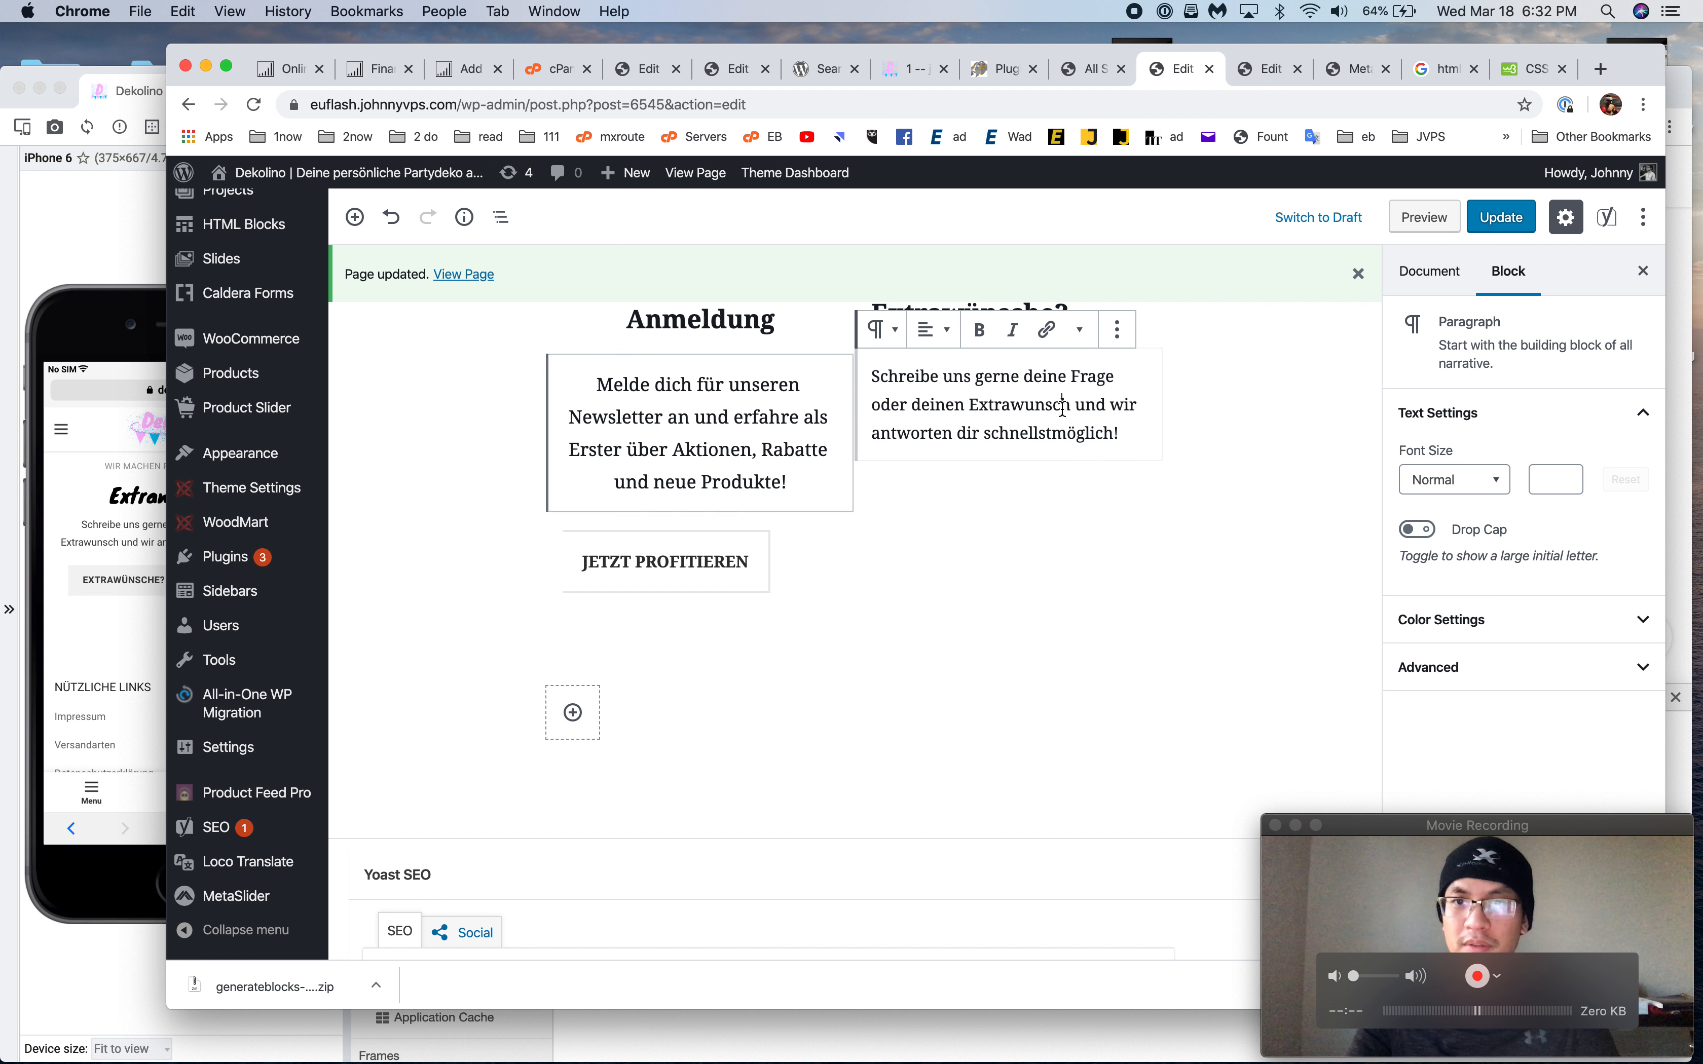
pyautogui.write('18')
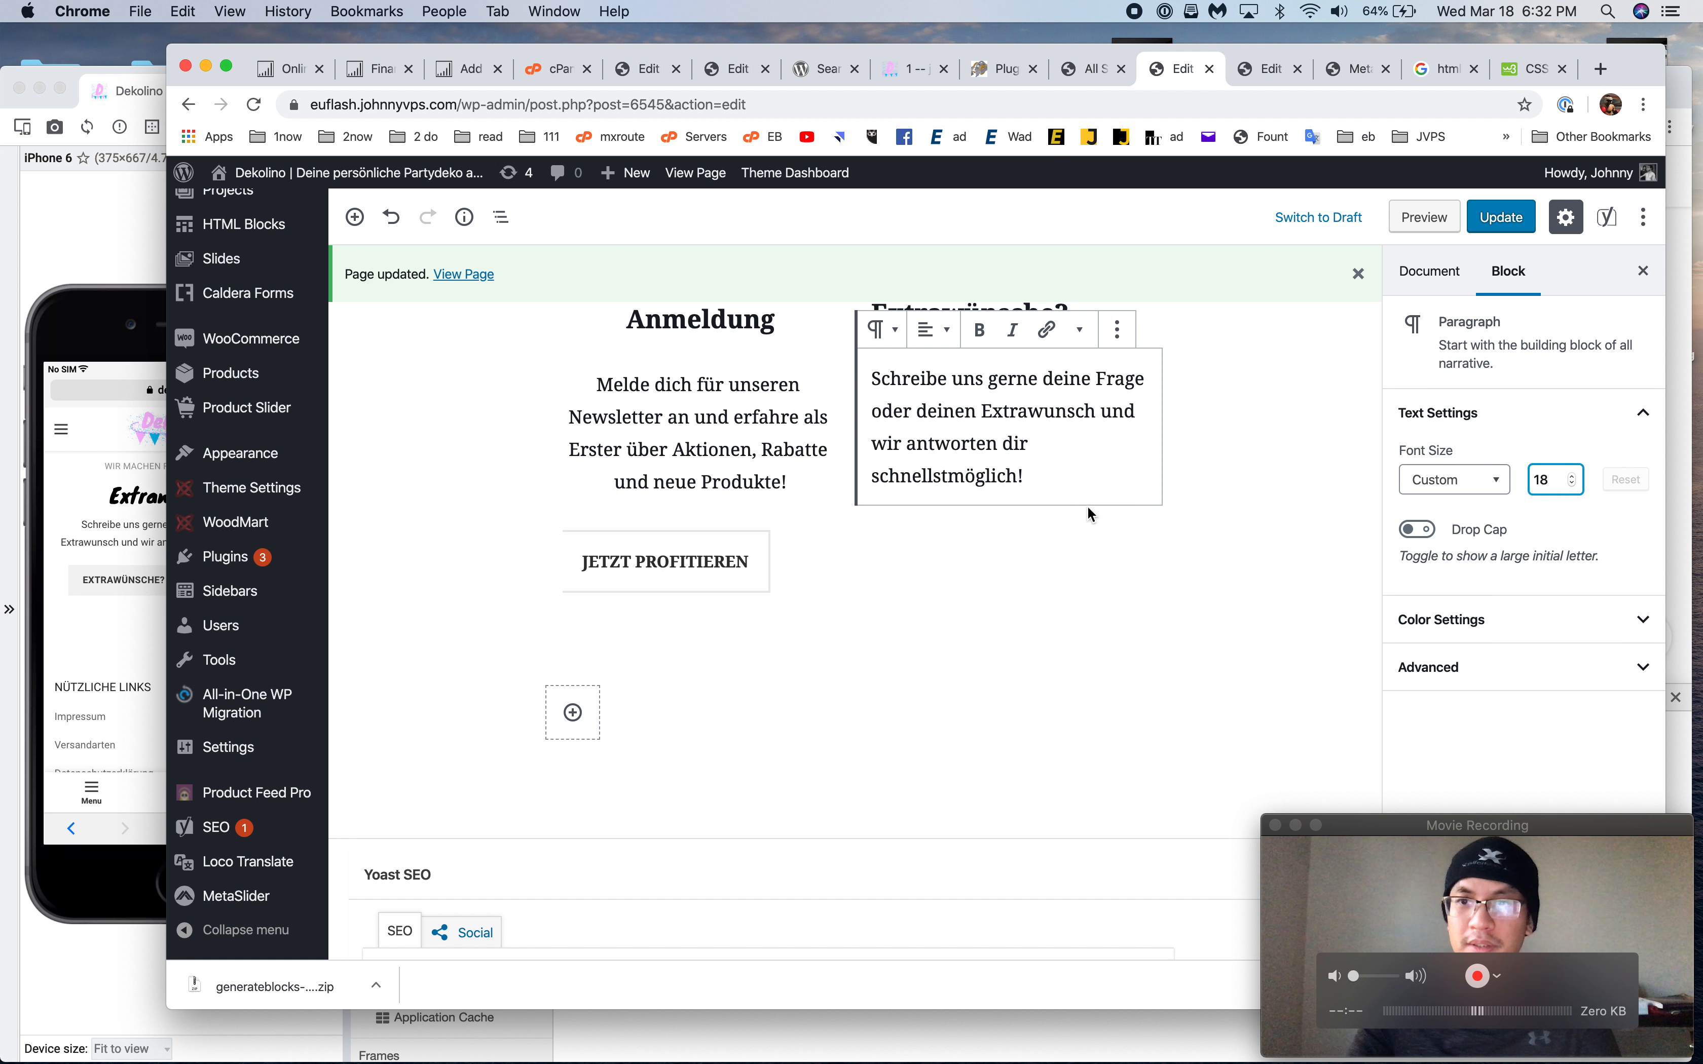
pyautogui.click(742, 422)
pyautogui.click(929, 443)
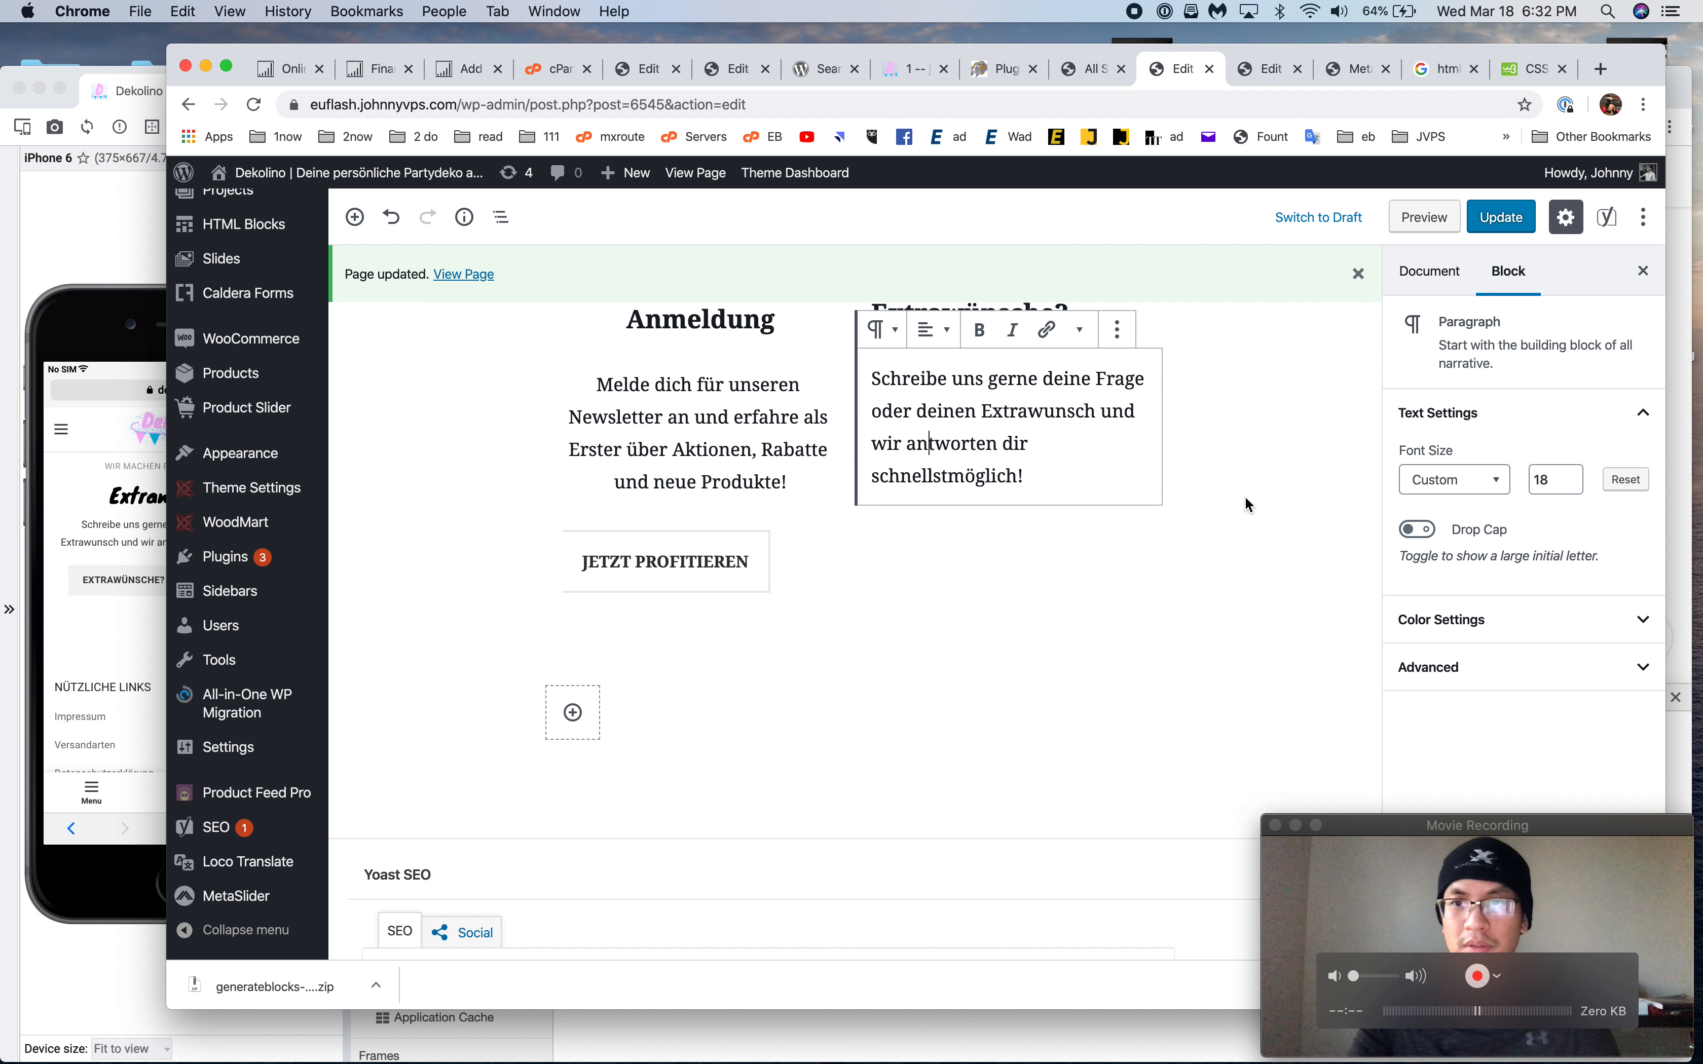
# Centre the "Extrawünsche?" column's body paragraph, its "WIR MACHEN FAST ALLES MÖGLICH" line and its heading
pyautogui.scroll(5, 1246, 497)
pyautogui.click(933, 668)
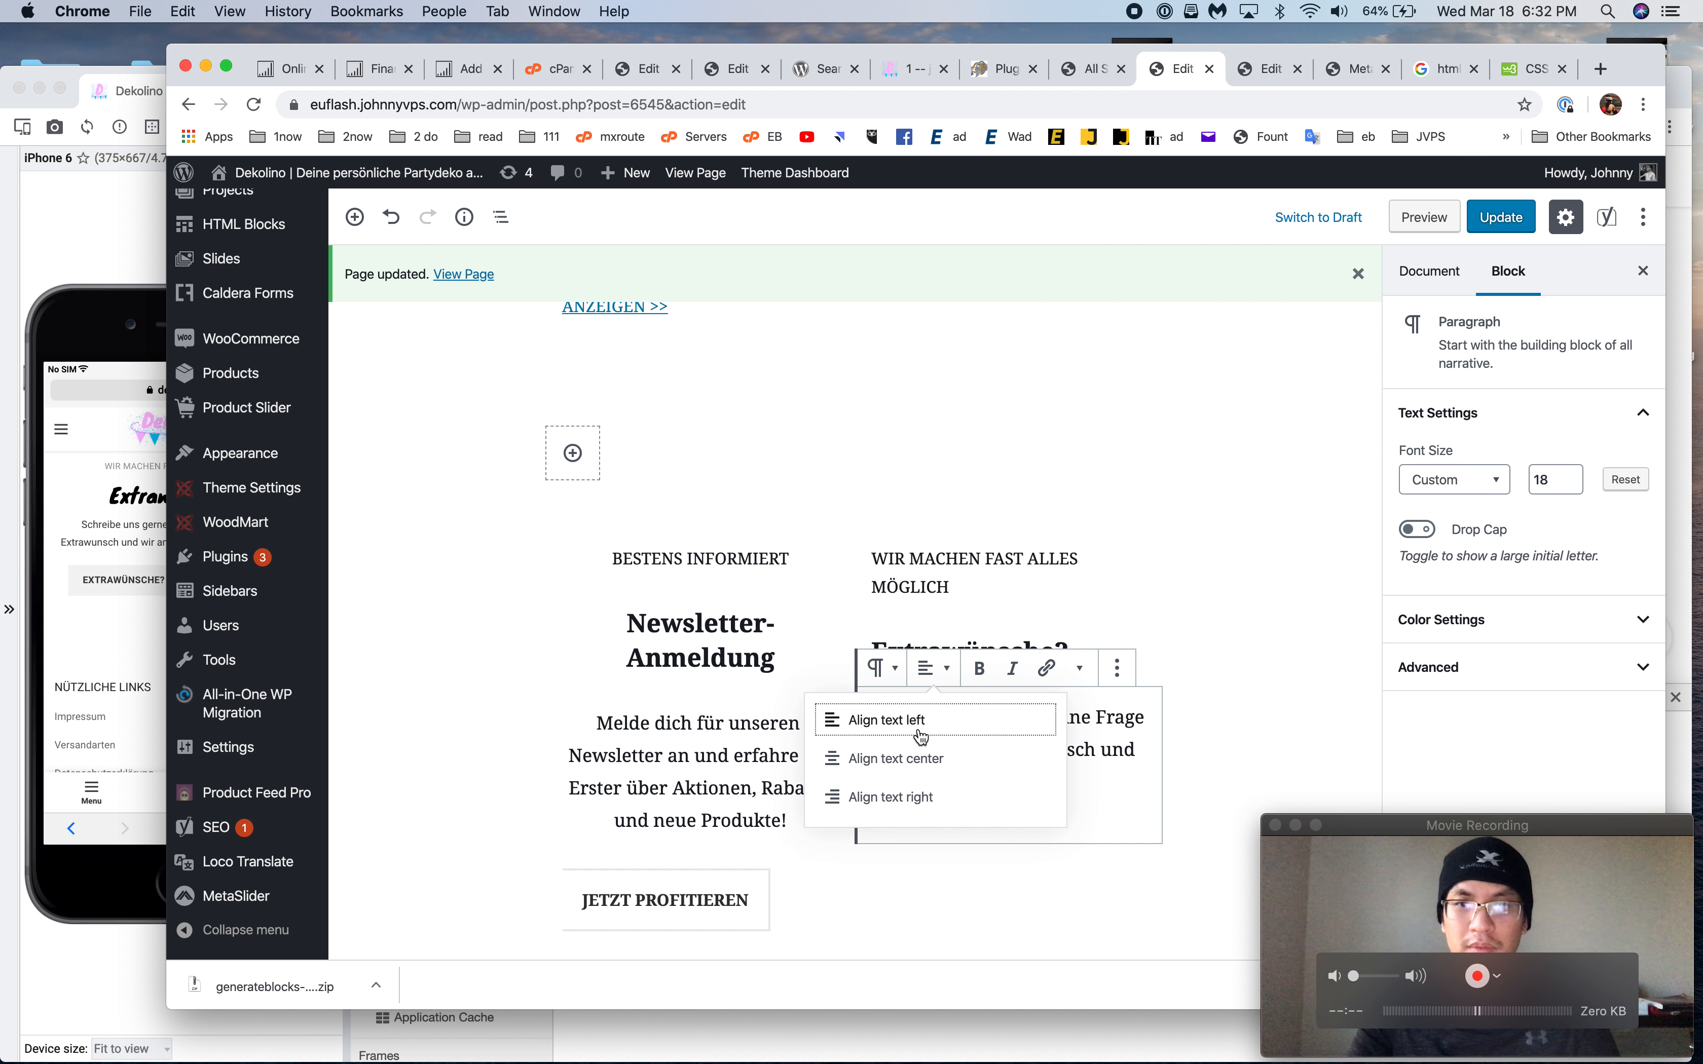
pyautogui.click(890, 757)
pyautogui.click(937, 587)
pyautogui.click(935, 526)
pyautogui.click(894, 614)
pyautogui.click(965, 651)
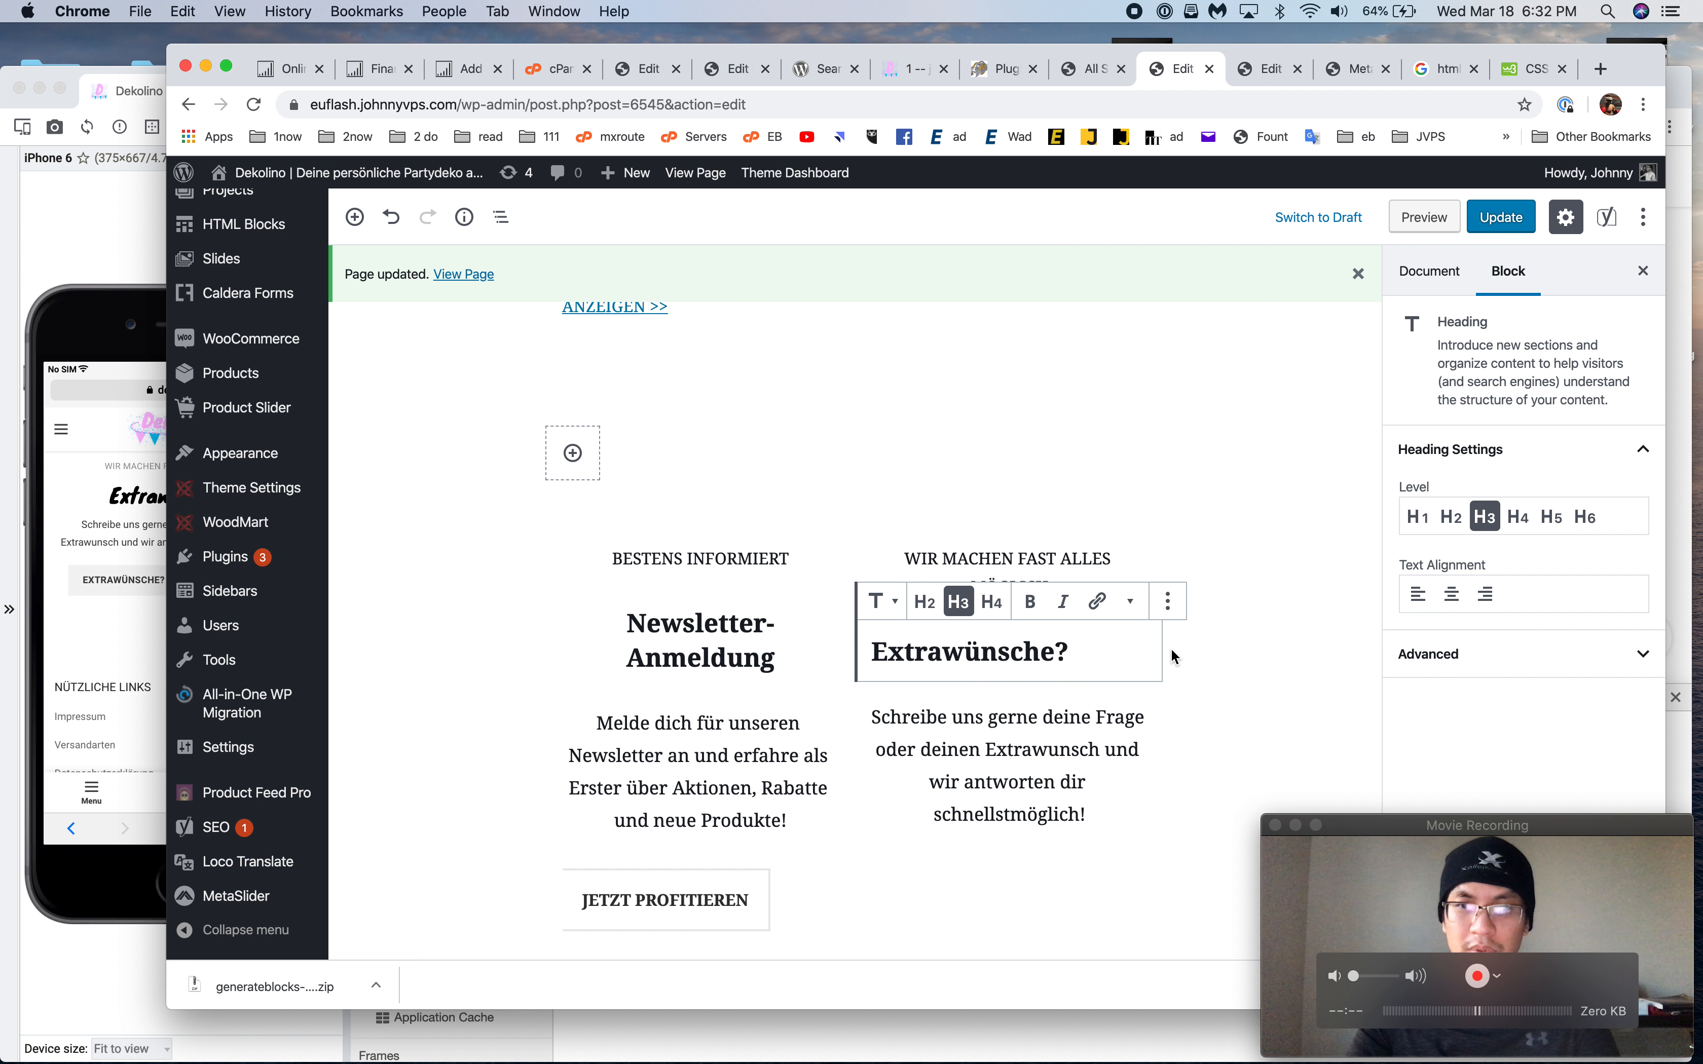
pyautogui.click(1450, 595)
pyautogui.scroll(-3, 915, 619)
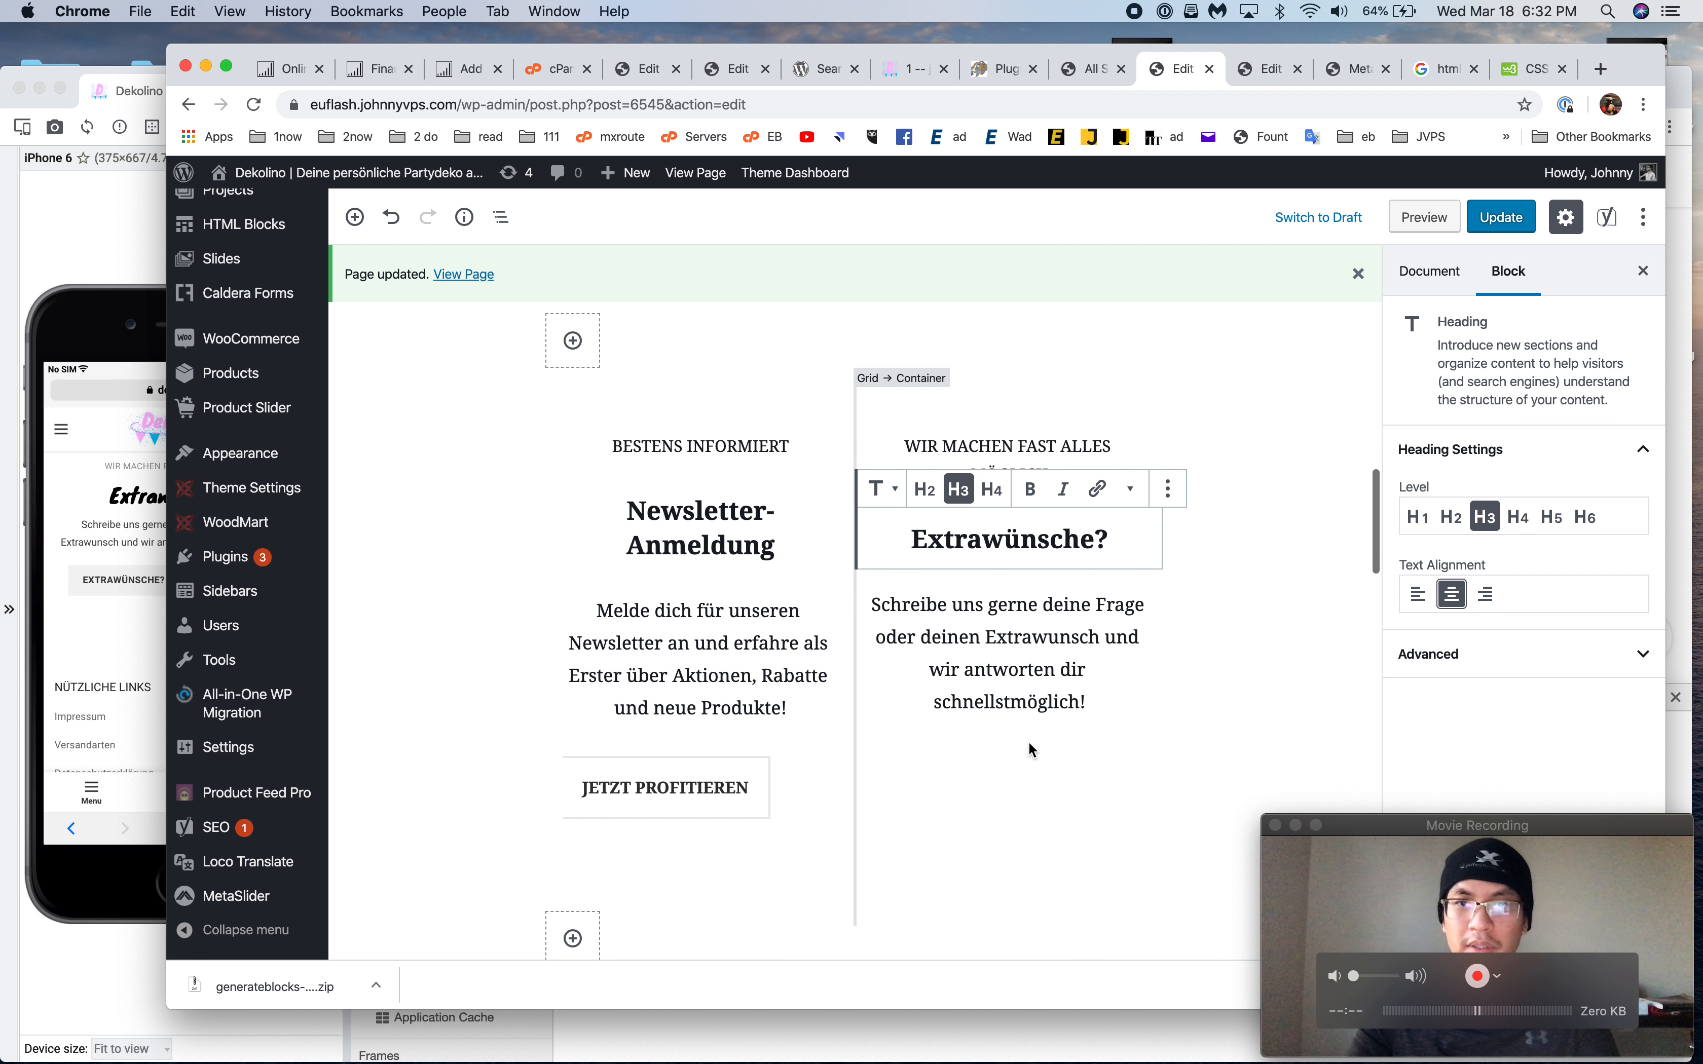
# Select the newsletter column's grid container and look through its responsive layout settings
pyautogui.click(739, 624)
pyautogui.click(581, 500)
pyautogui.click(549, 407)
pyautogui.scroll(4, 549, 416)
pyautogui.click(1607, 383)
pyautogui.click(1444, 389)
pyautogui.scroll(-2, 1448, 556)
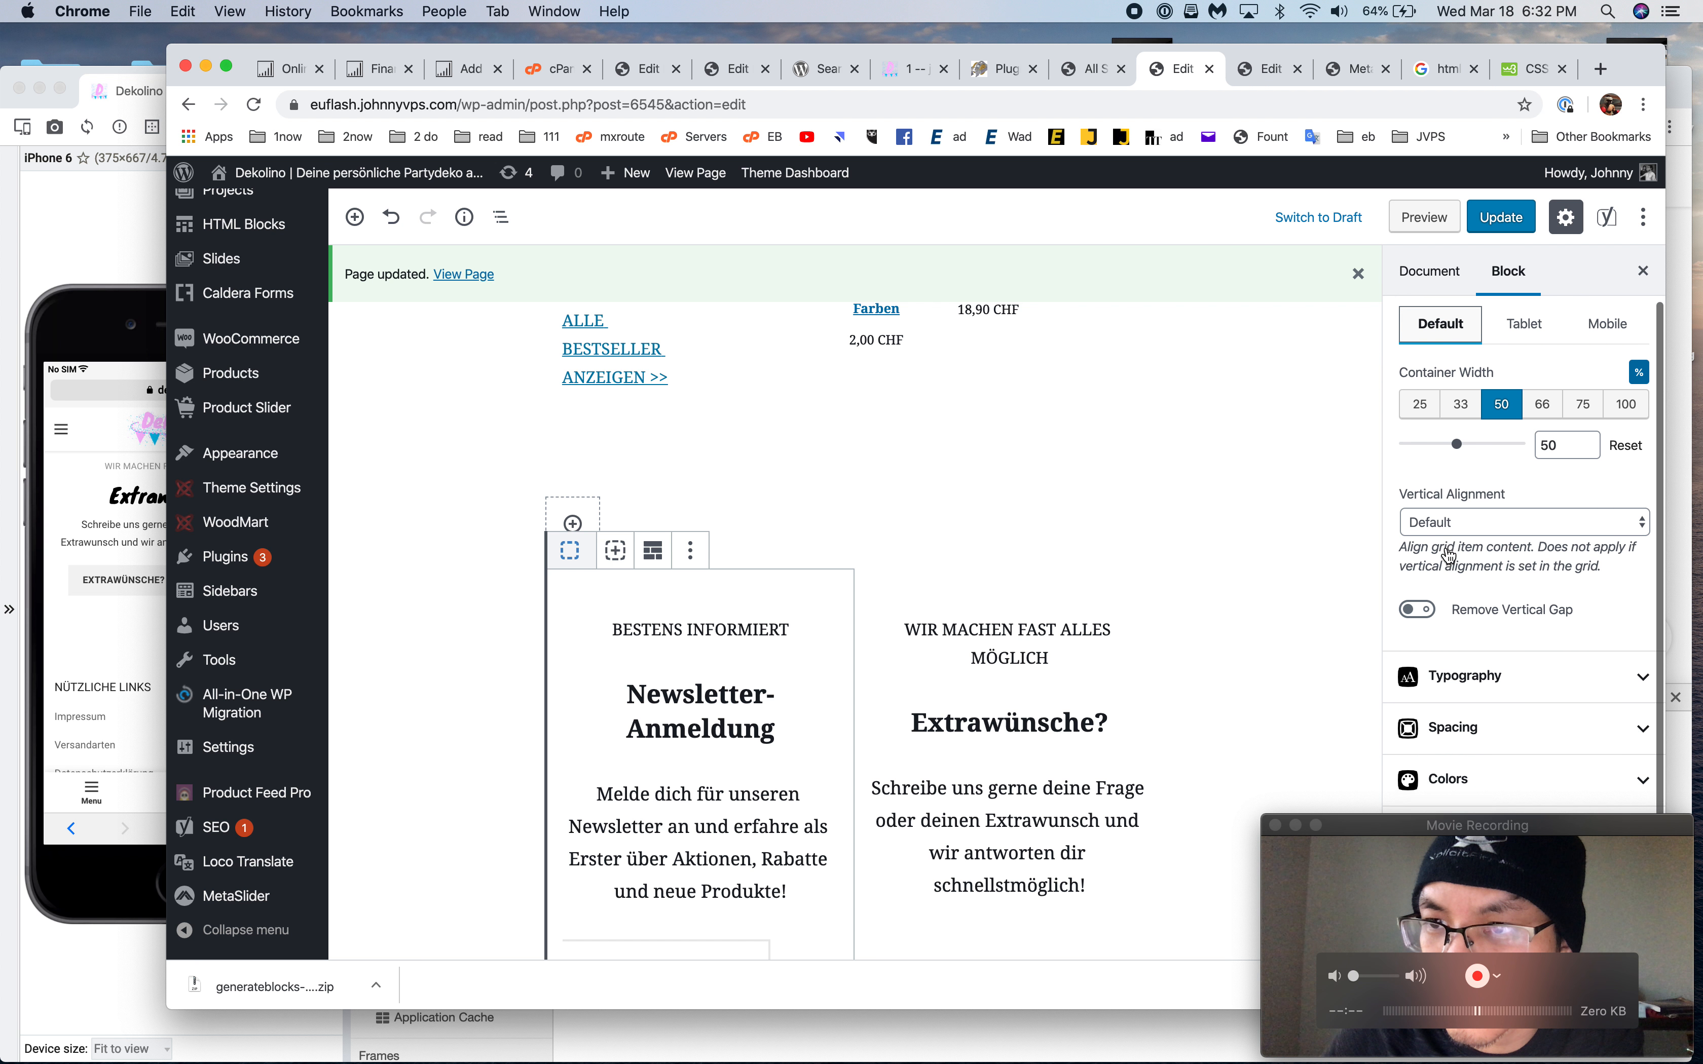
pyautogui.scroll(1, 1448, 556)
pyautogui.scroll(-2, 1448, 556)
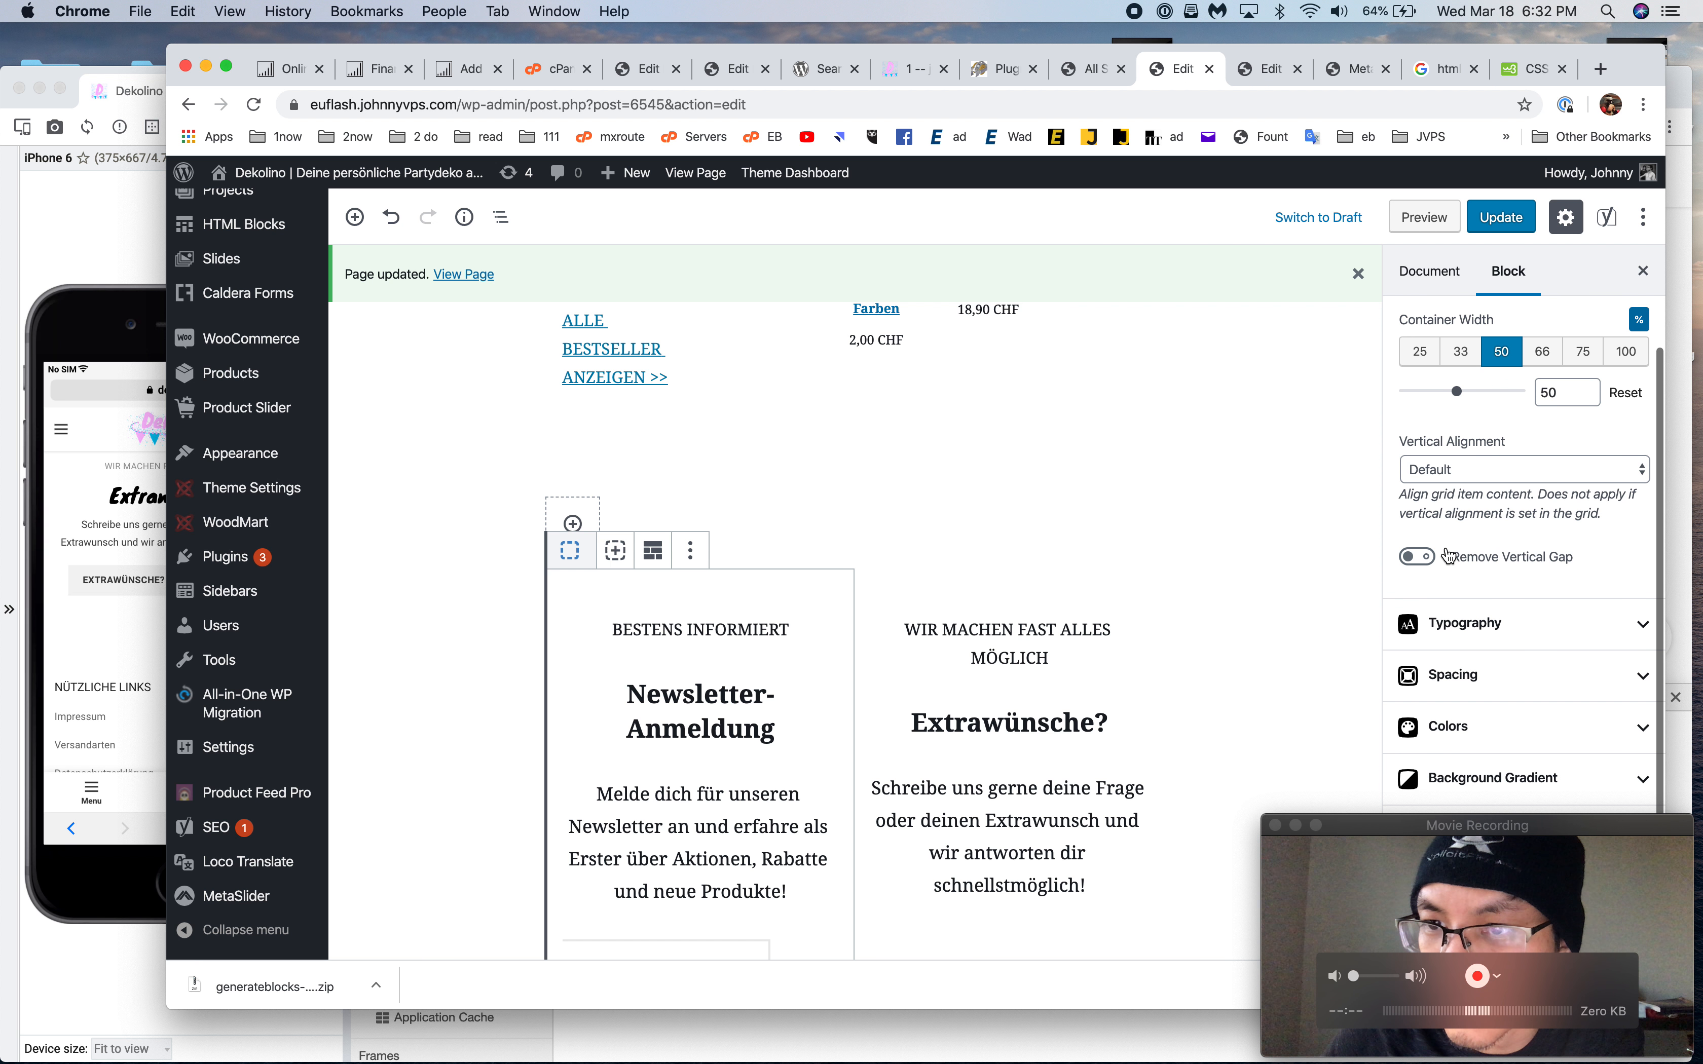
# Set the newsletter container's right and left padding to 10 px
pyautogui.click(1486, 672)
pyautogui.scroll(-5, 1491, 665)
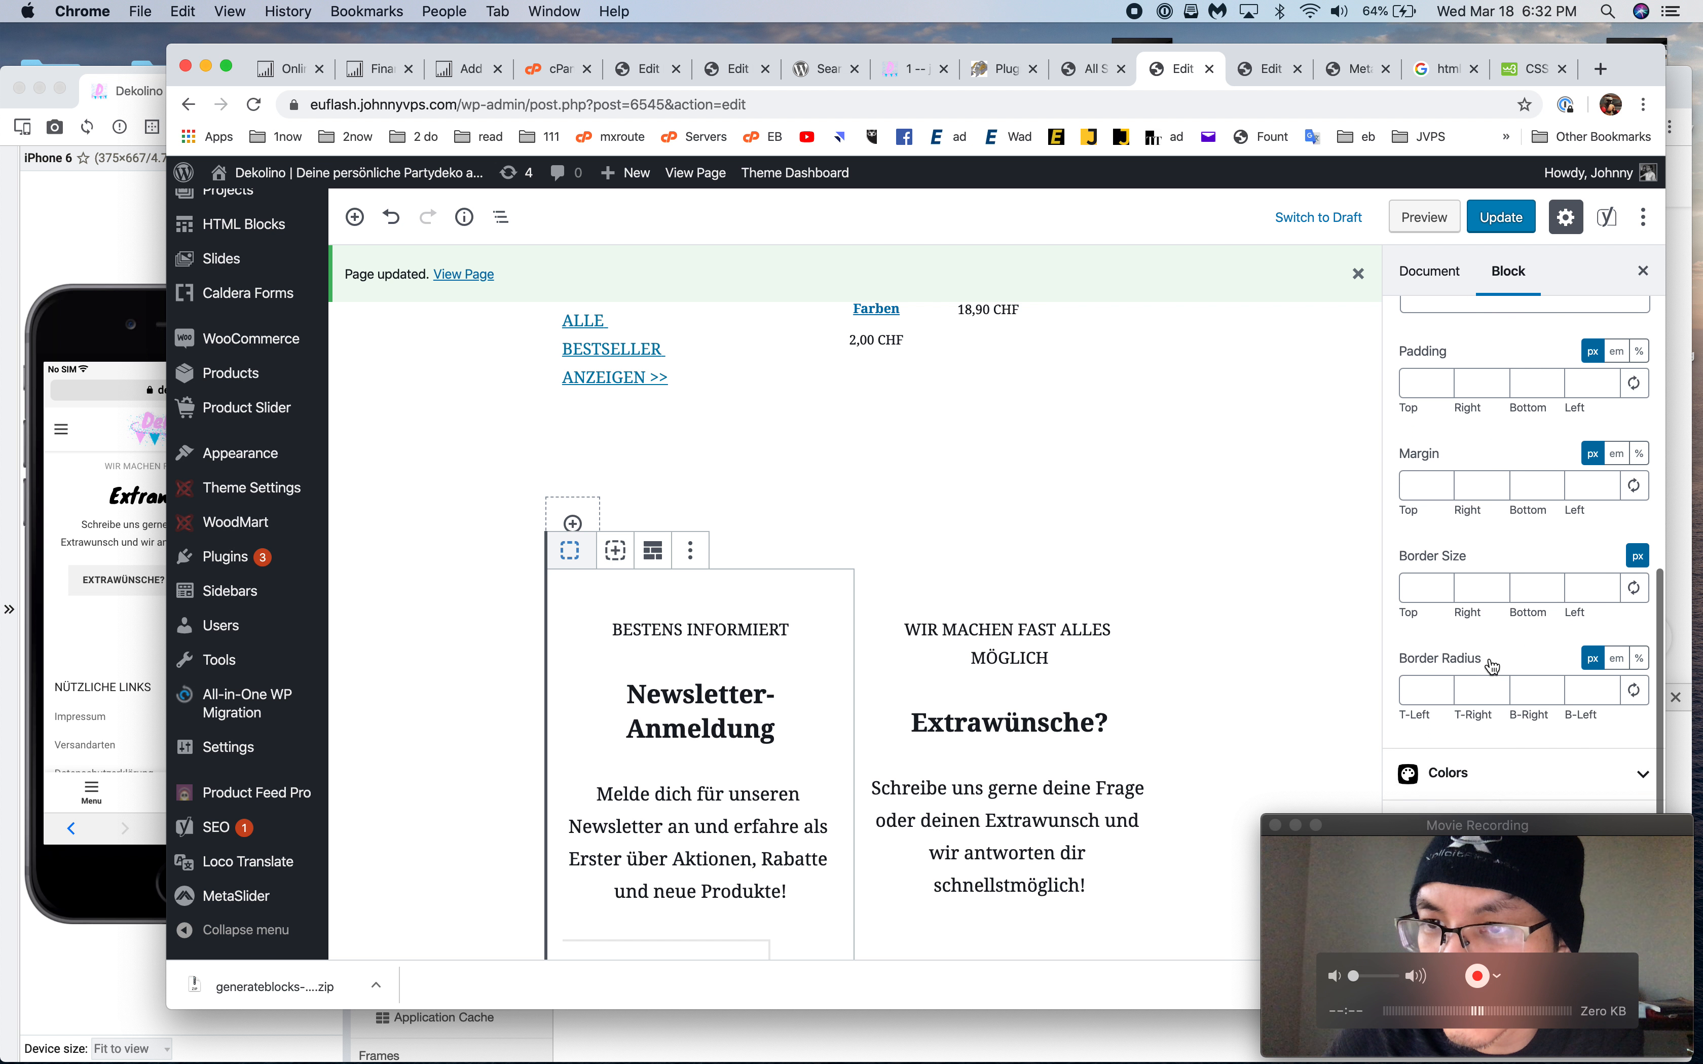
pyautogui.scroll(1, 1490, 664)
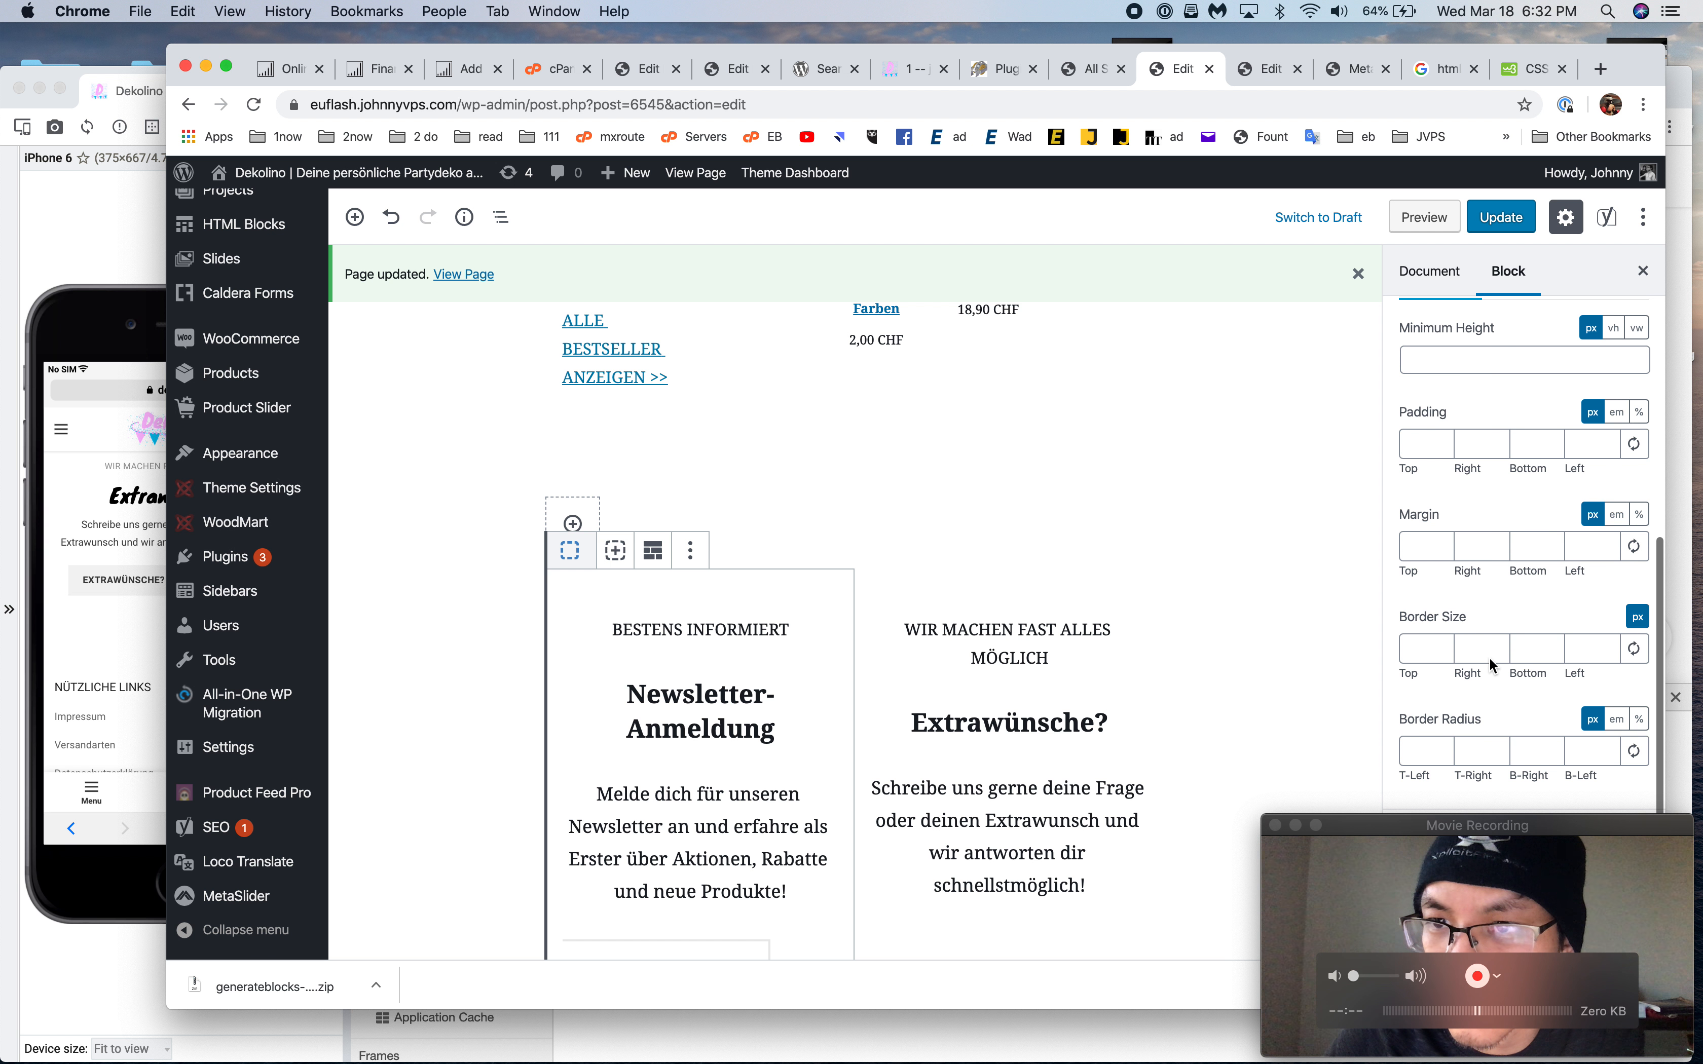
pyautogui.scroll(-1, 1489, 659)
pyautogui.click(1466, 438)
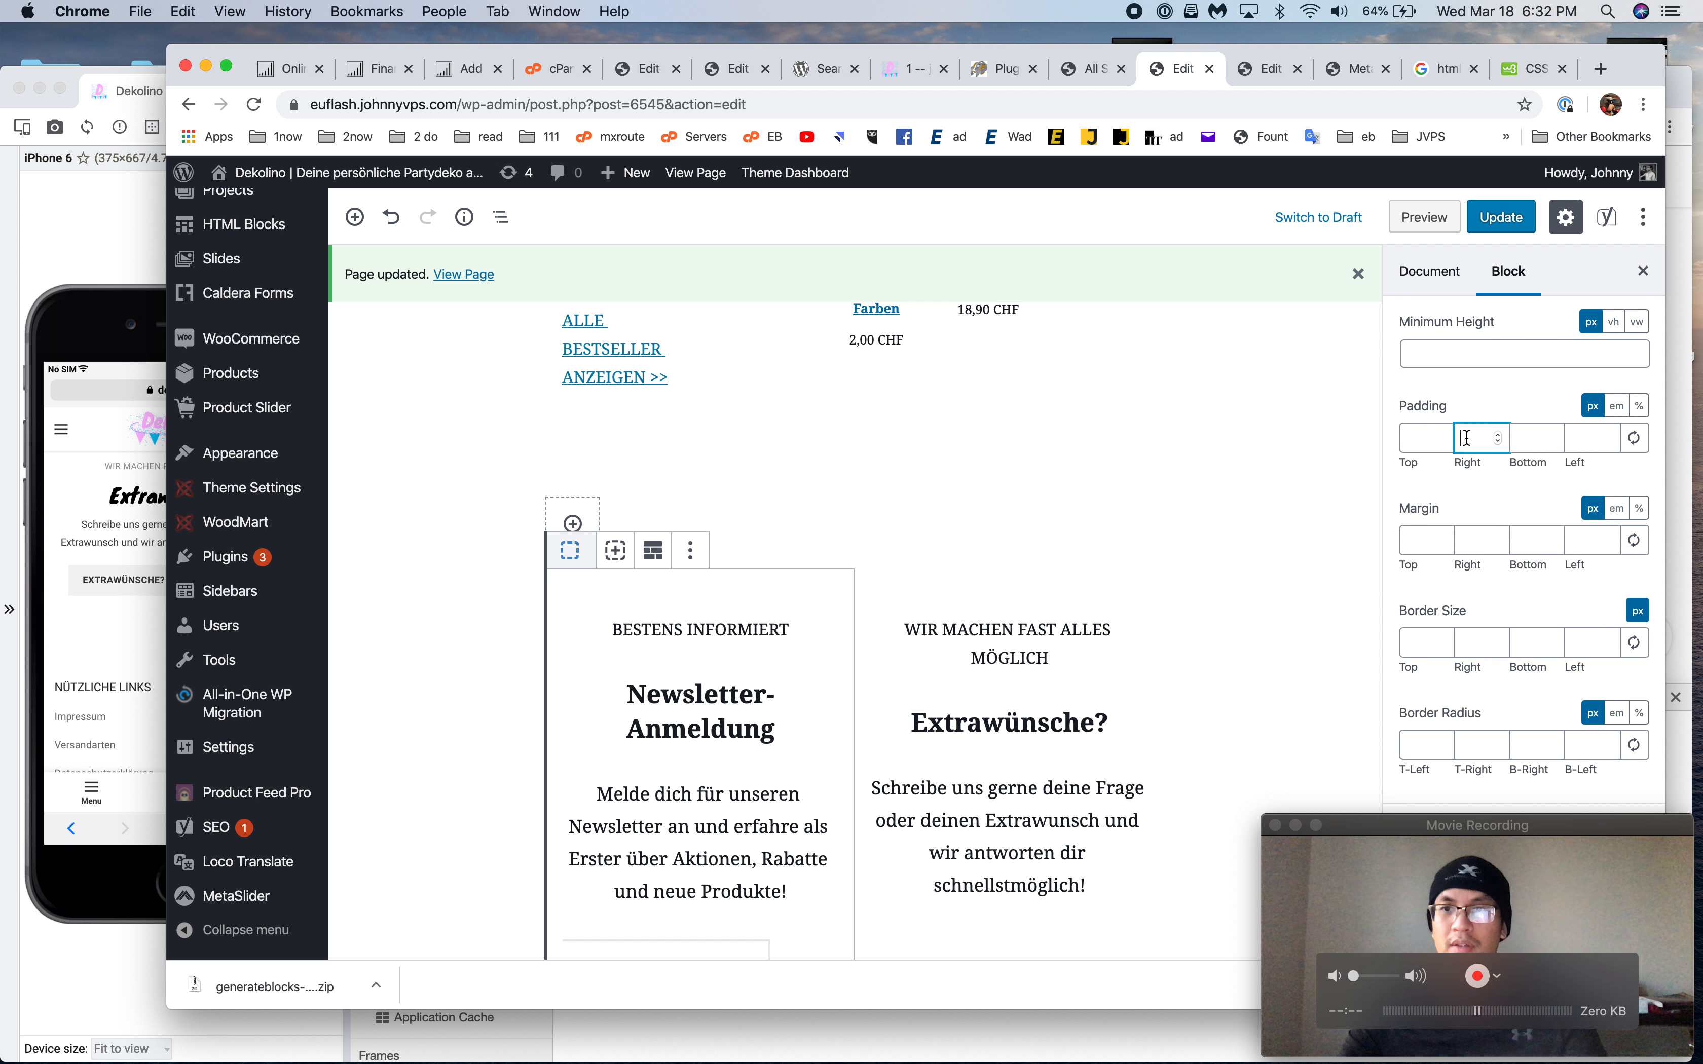
pyautogui.write('10')
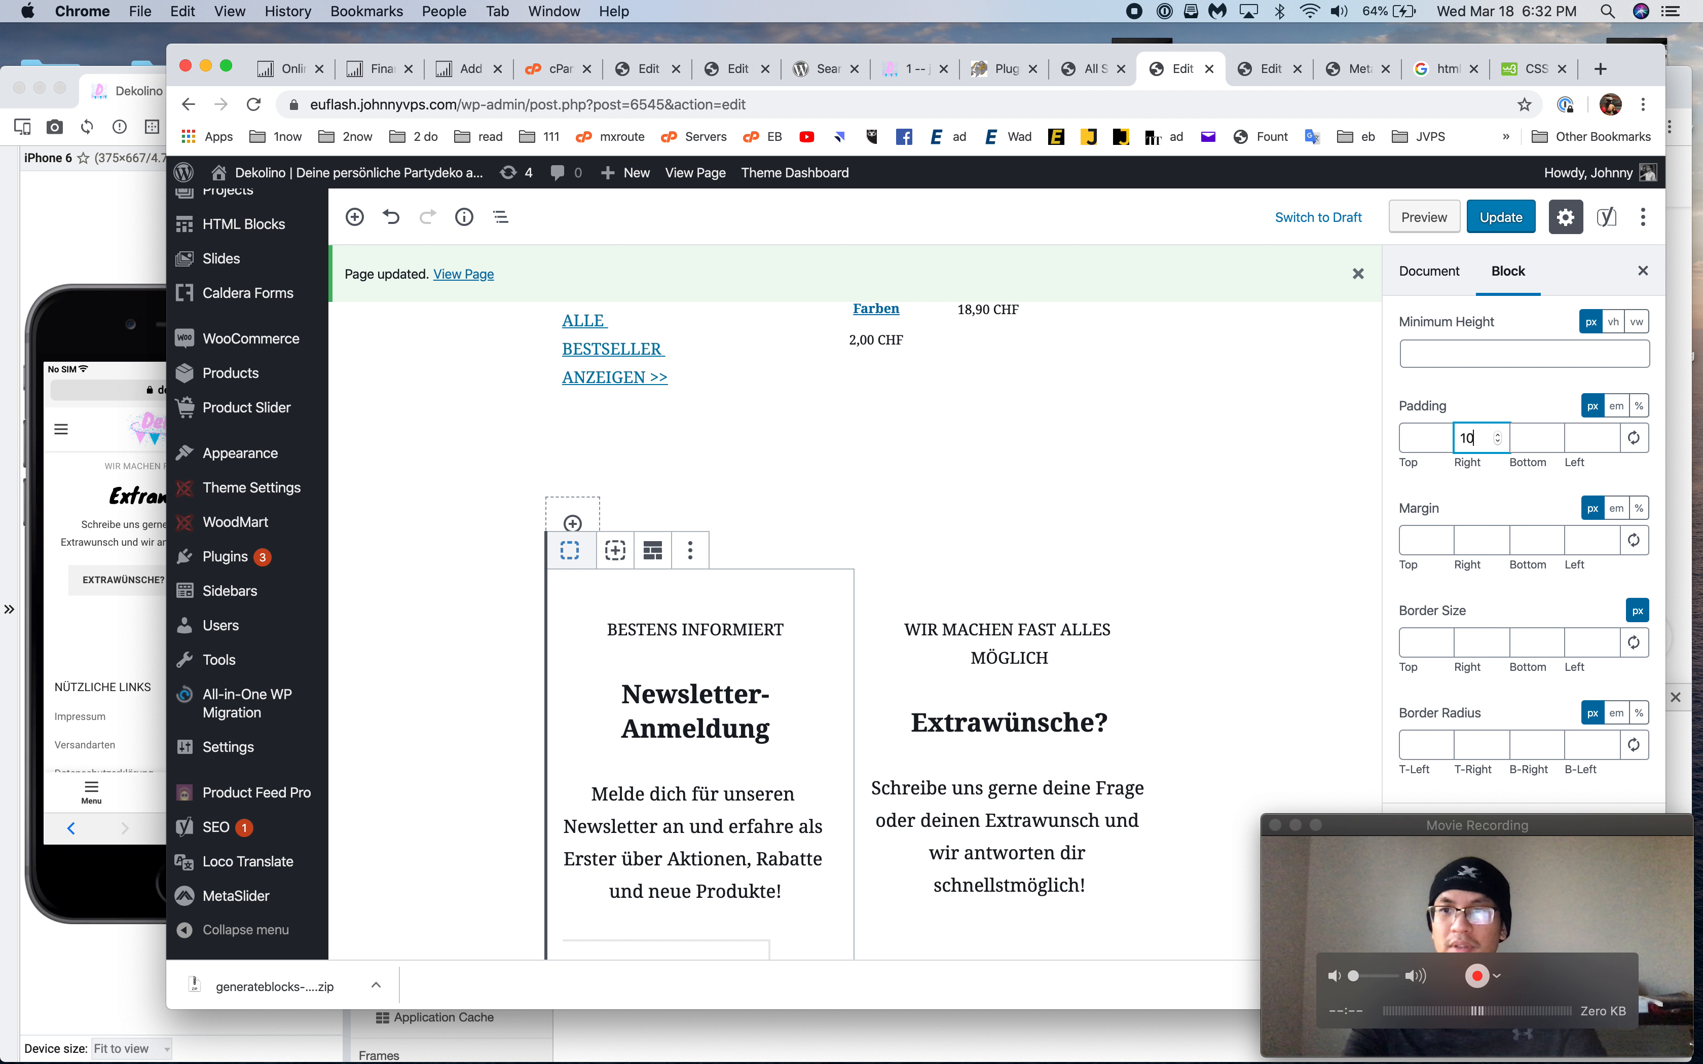
pyautogui.click(1579, 440)
pyautogui.write('10')
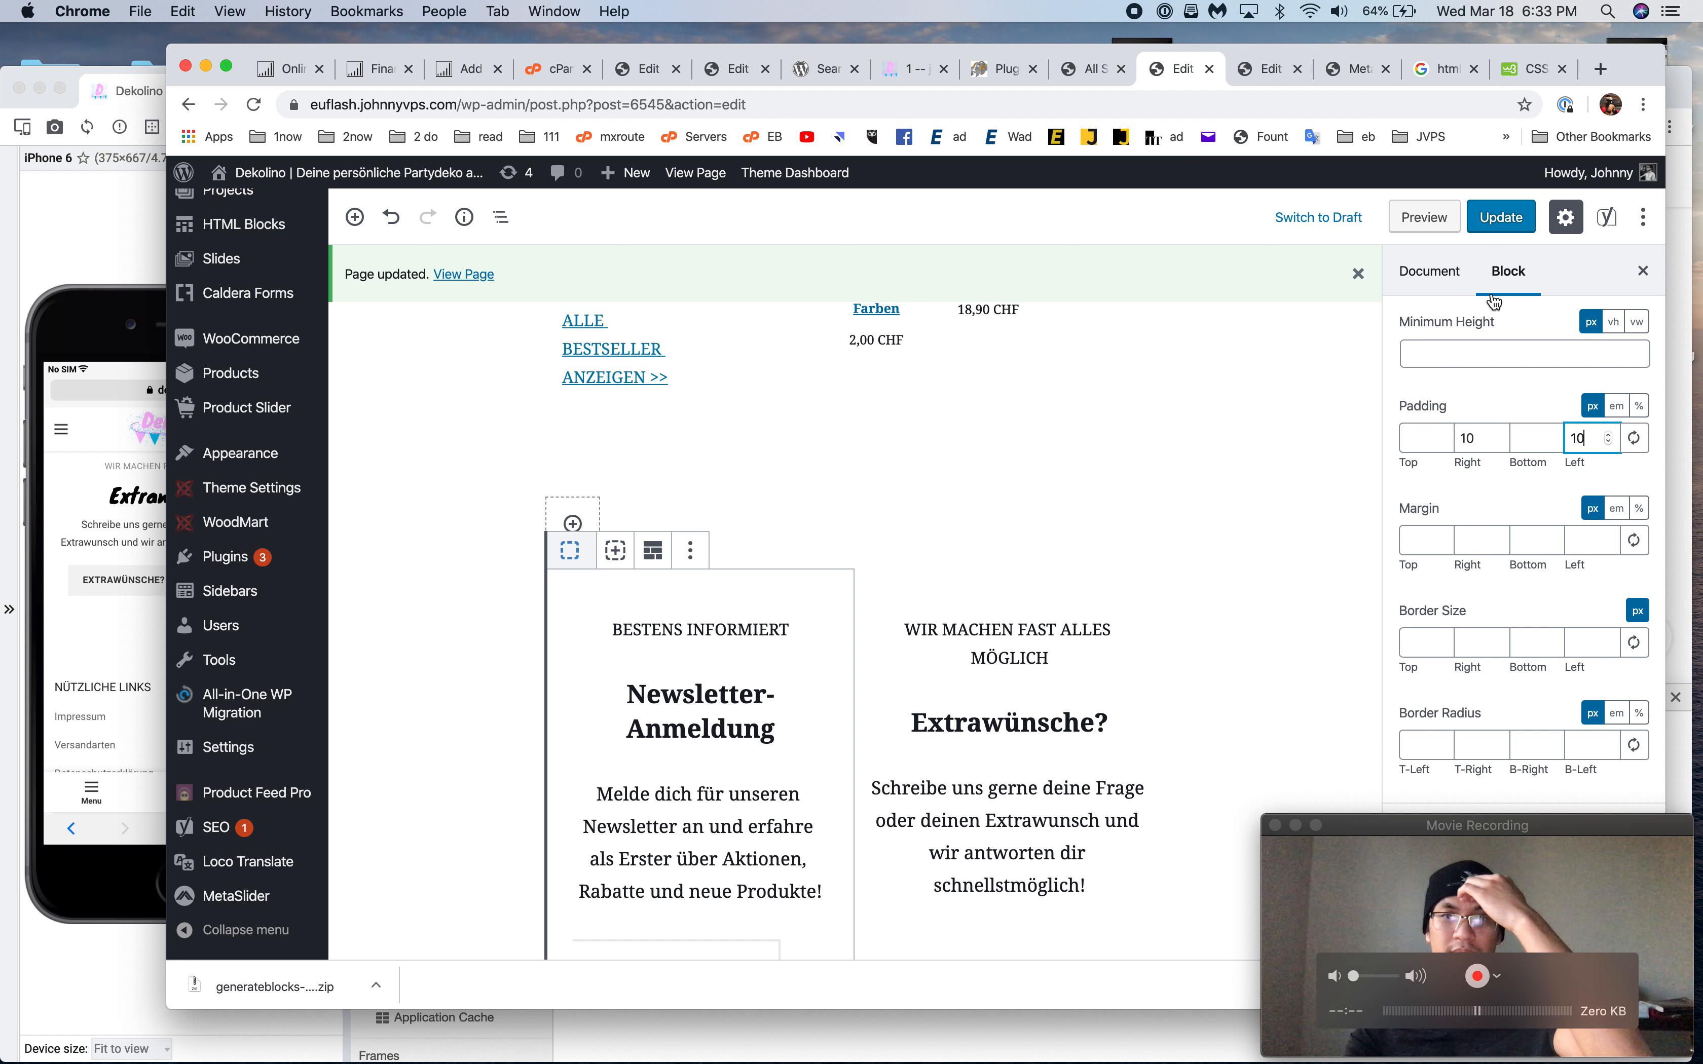
# Update the page and bring up the johnny home page in Blisk
pyautogui.click(1501, 217)
pyautogui.click(91, 246)
pyautogui.click(456, 90)
# In the Chrome editor, open the "JETZT PROFITIEREN" button's spacing settings and switch its margin unit to %
pyautogui.click(1189, 59)
pyautogui.scroll(-3, 822, 675)
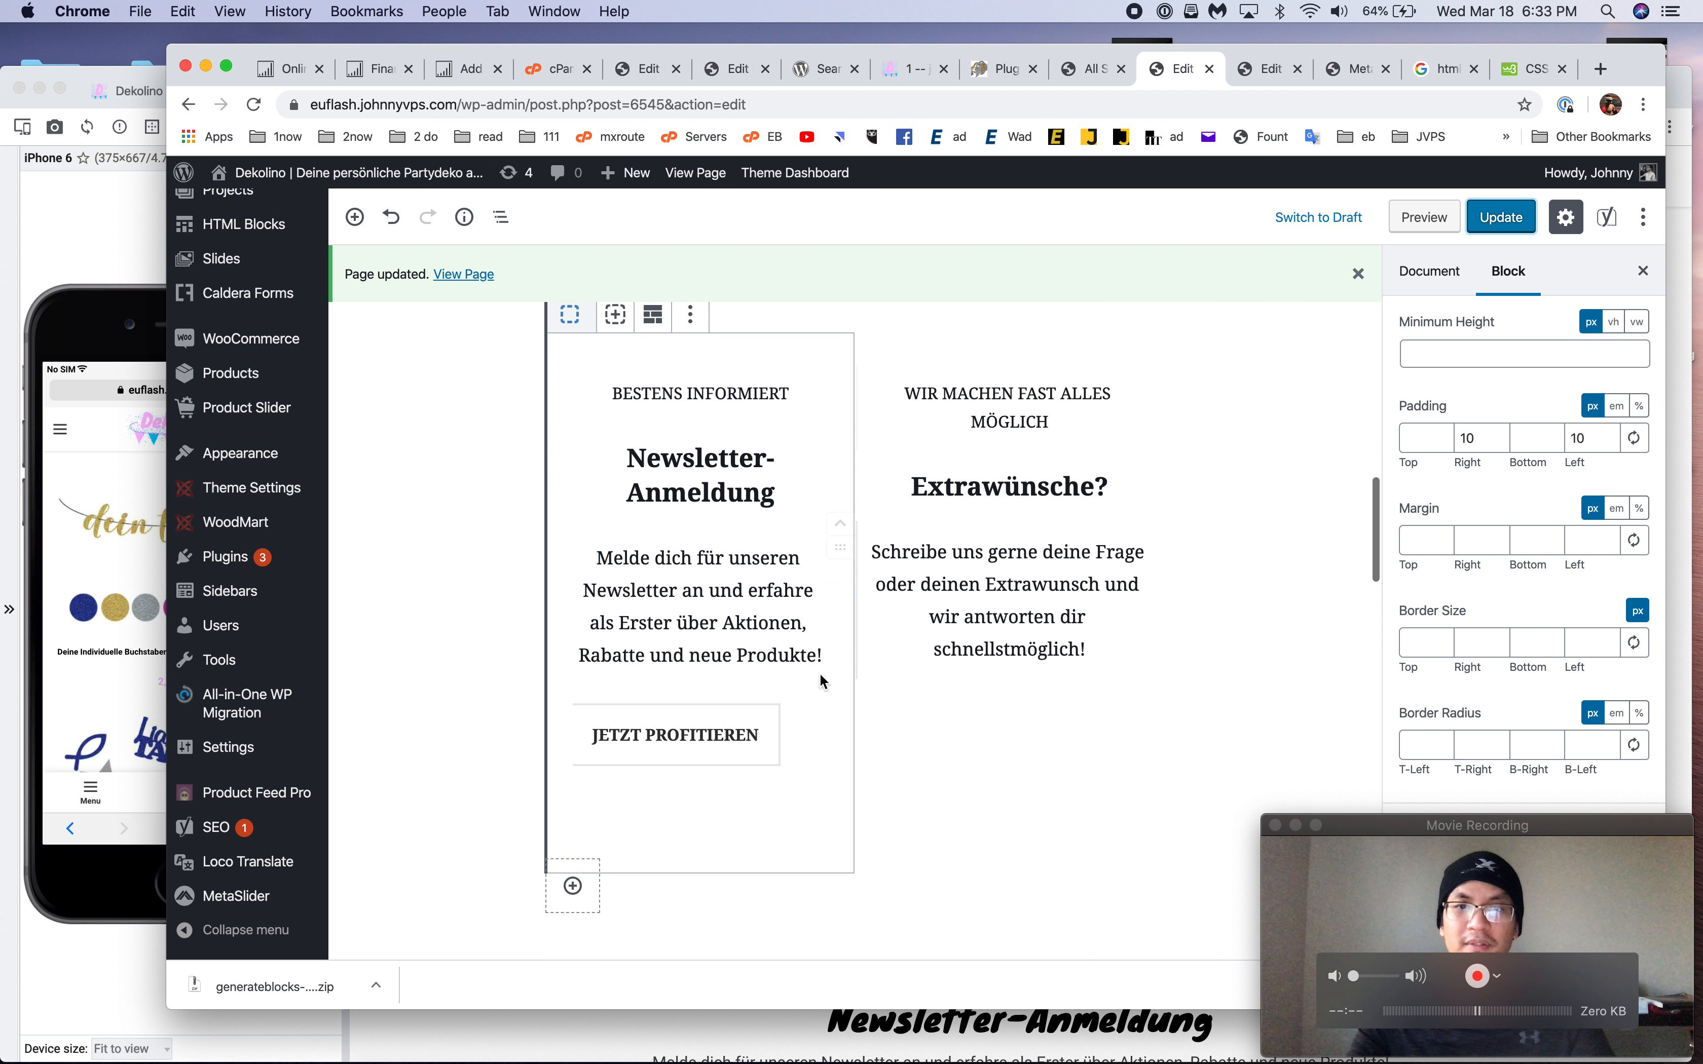
pyautogui.click(746, 734)
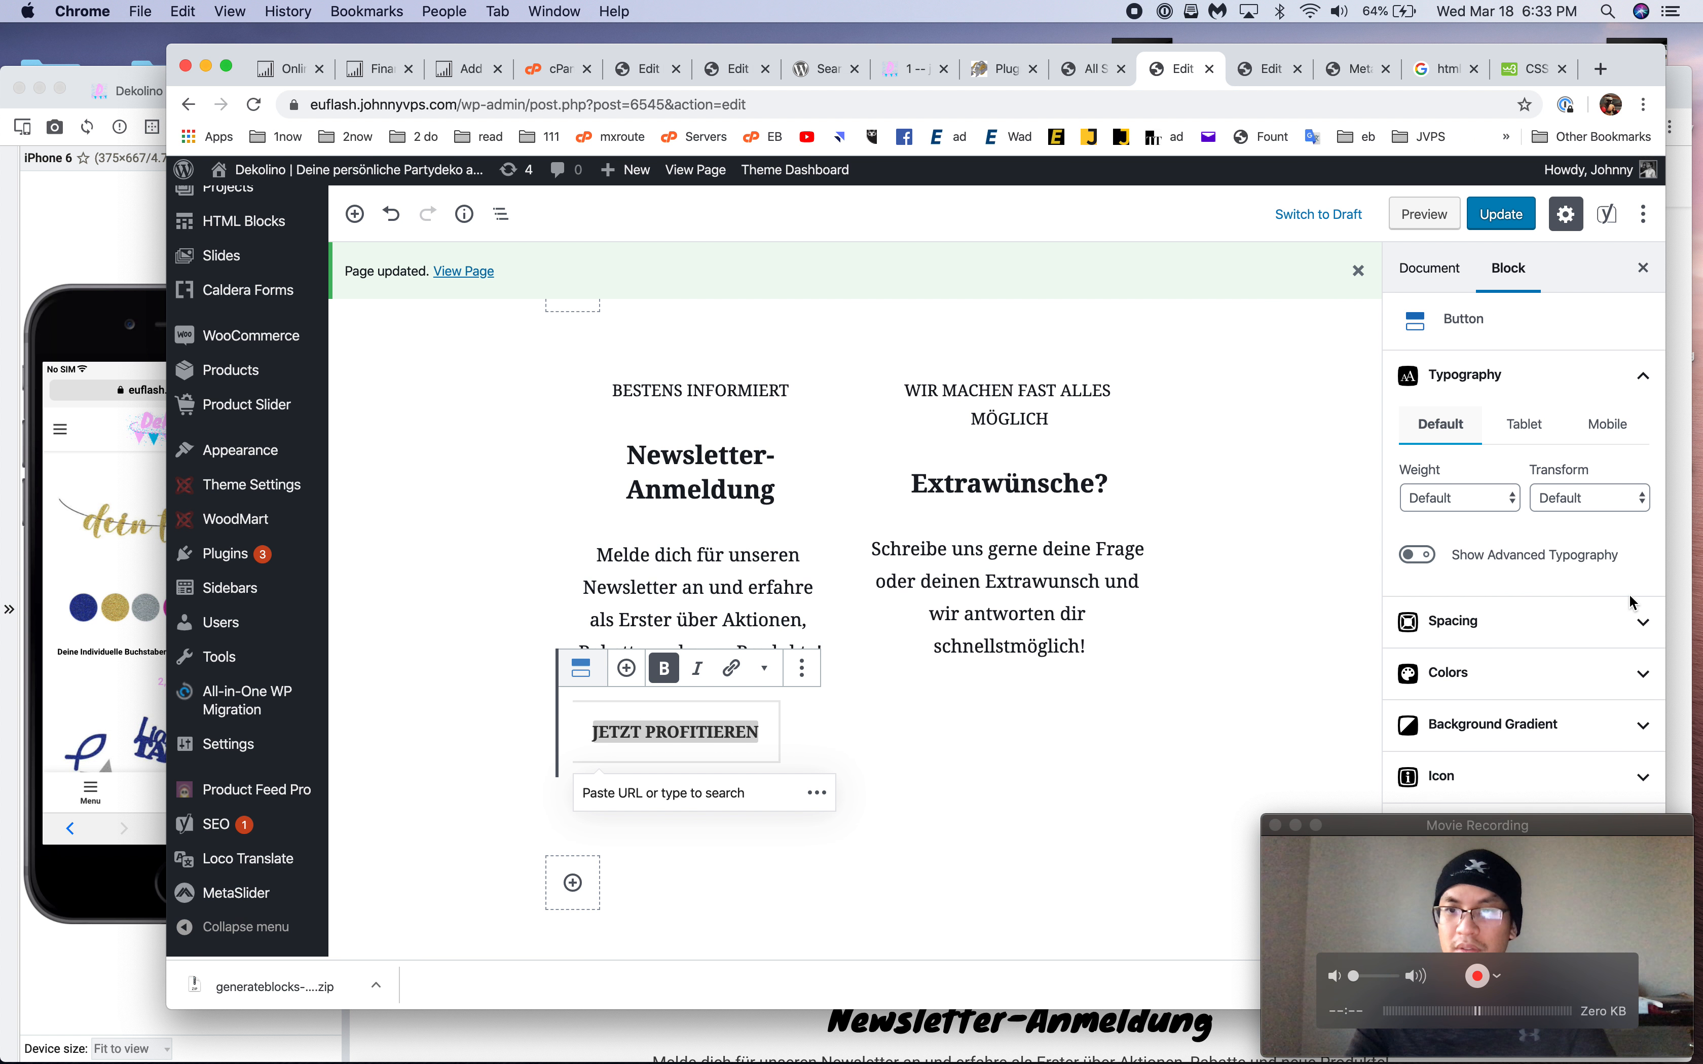
pyautogui.click(1507, 627)
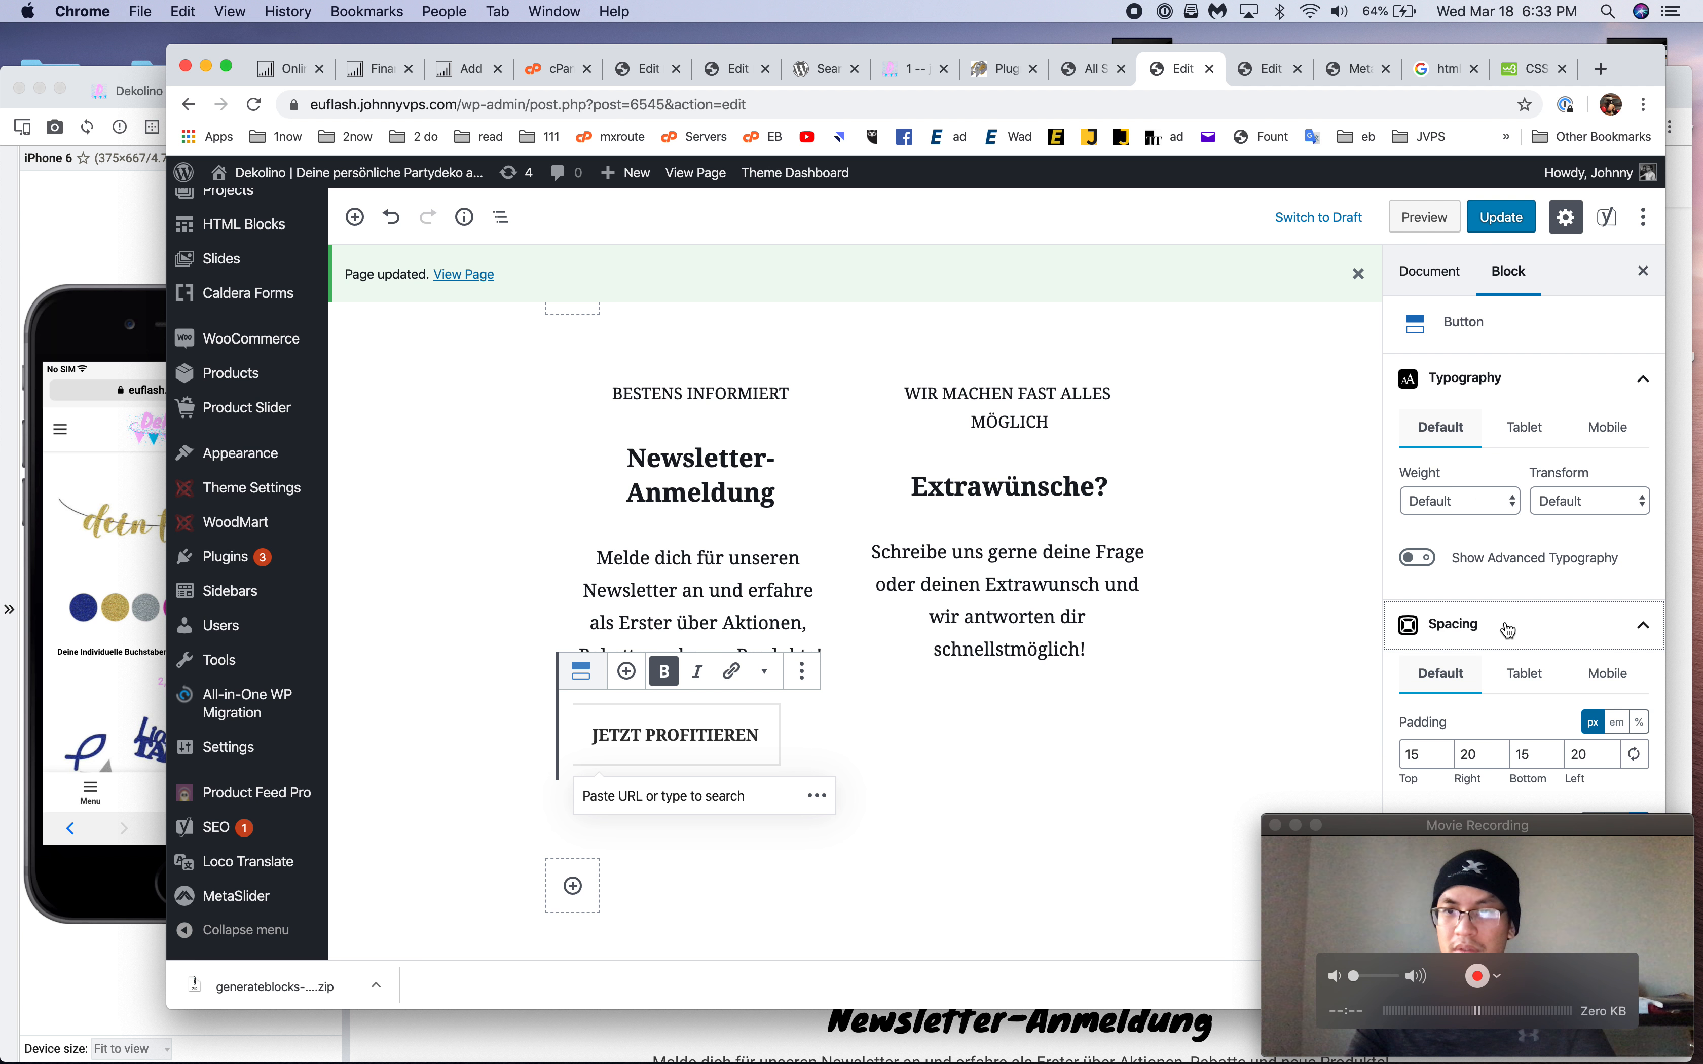
pyautogui.scroll(-5, 1508, 629)
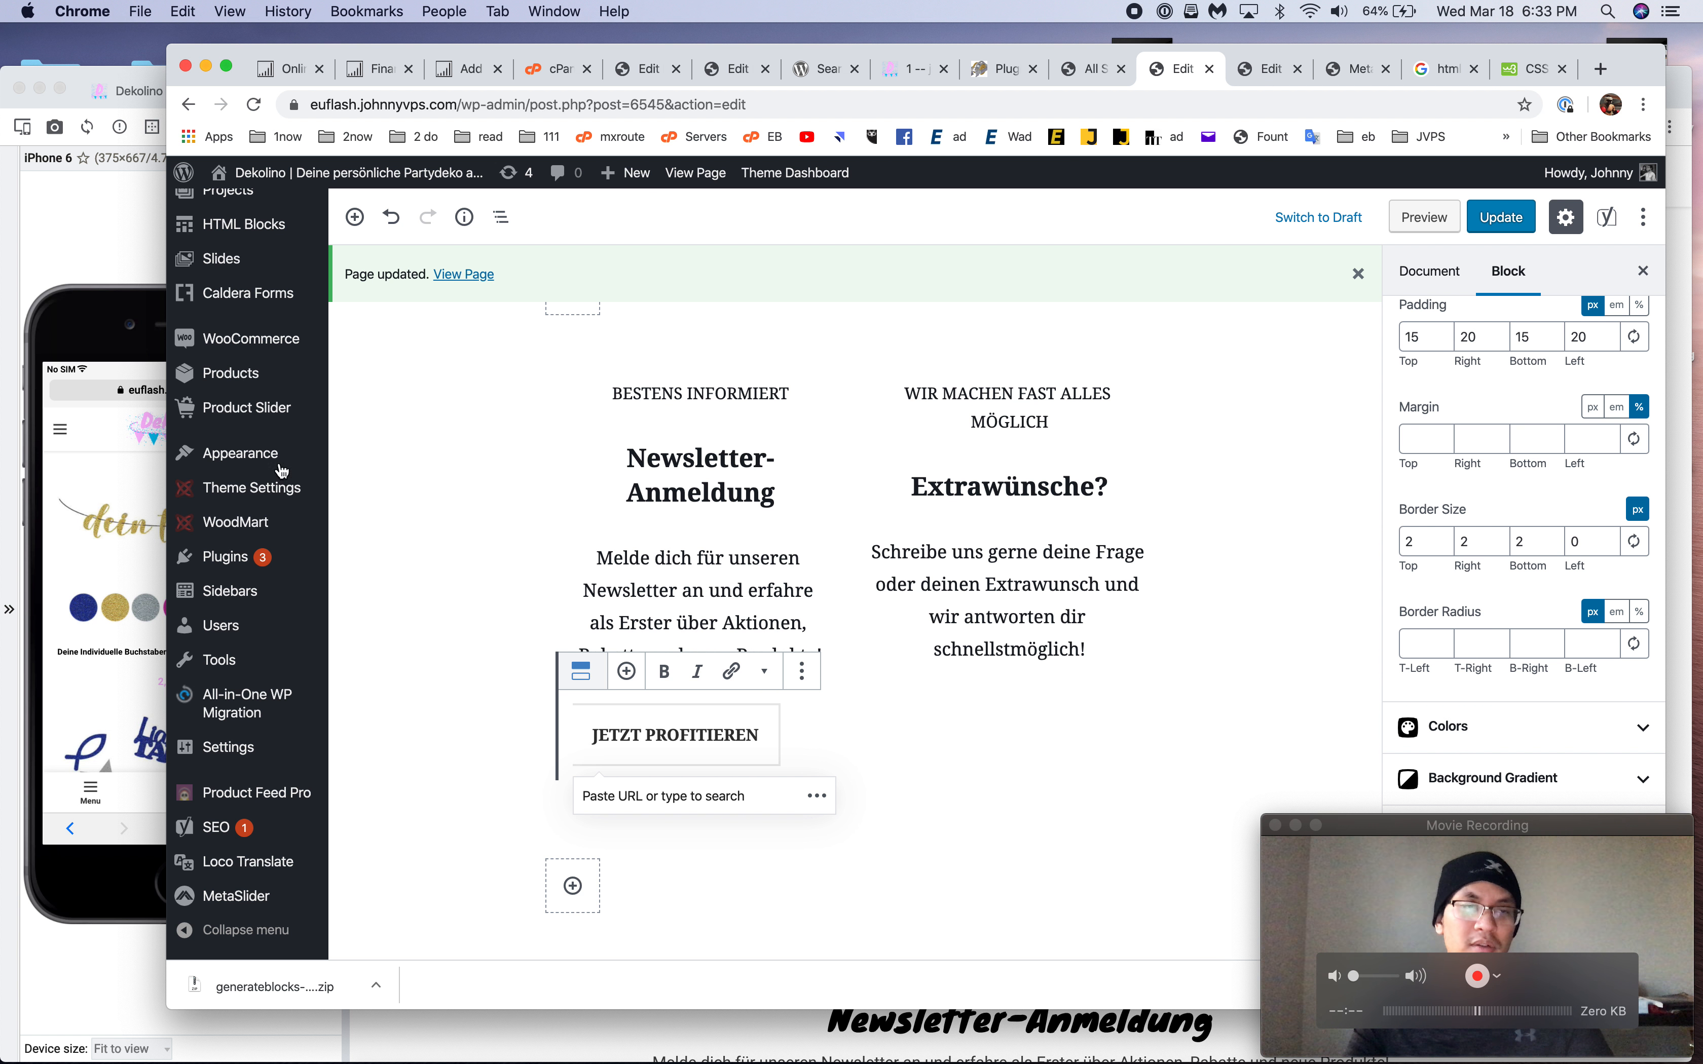
# In Blisk, compare the button area and footer of the johnny home page with live dekolino.ch, shrinking the developer tools
pyautogui.click(84, 287)
pyautogui.scroll(-6, 608, 435)
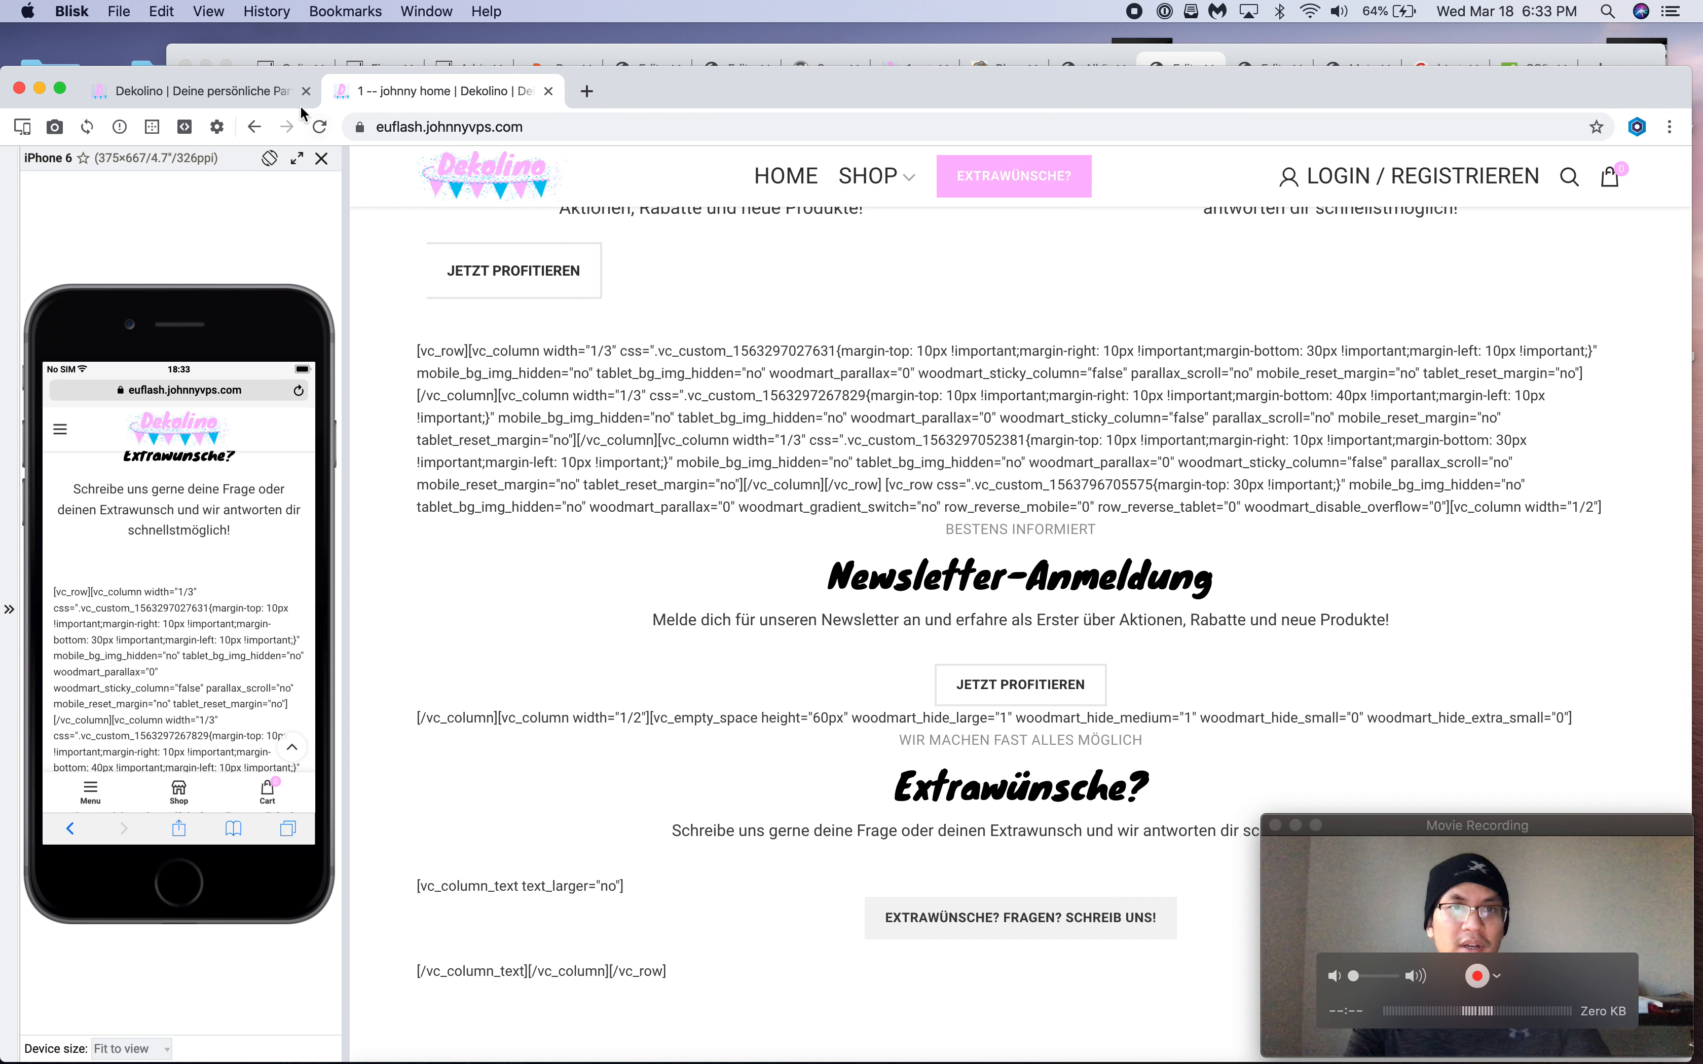
pyautogui.click(300, 105)
pyautogui.scroll(-3, 847, 648)
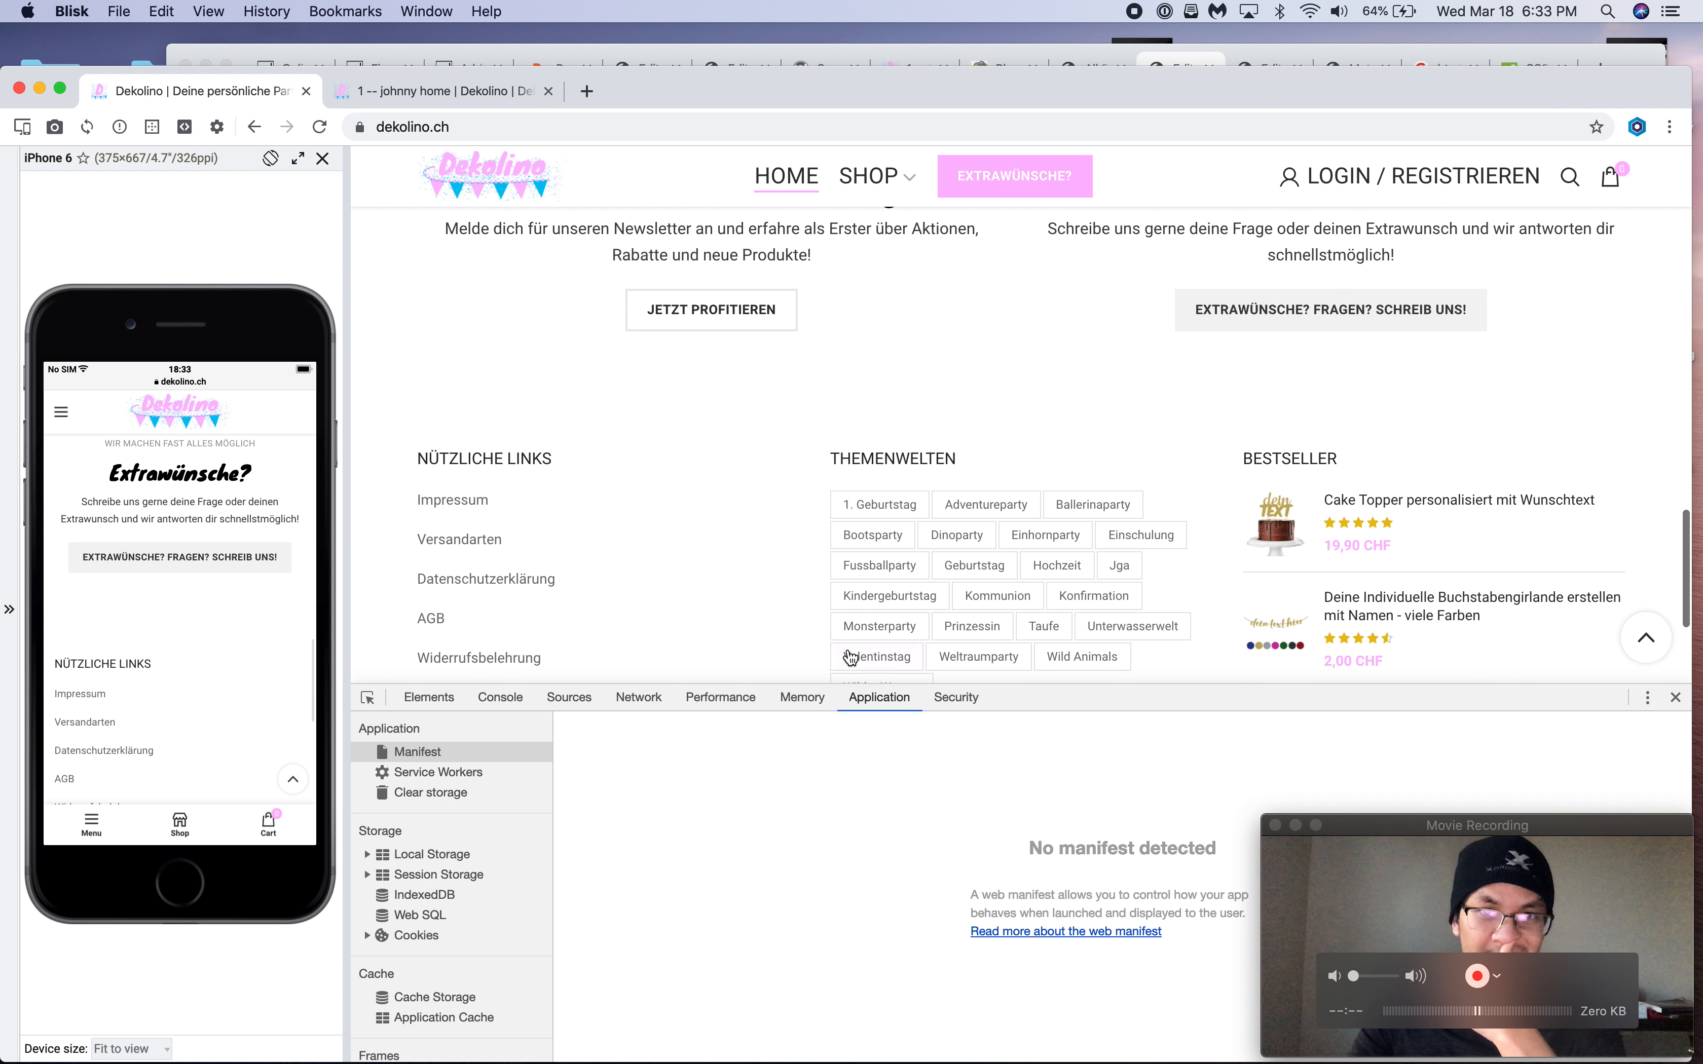
pyautogui.scroll(3, 847, 649)
pyautogui.scroll(-6, 848, 648)
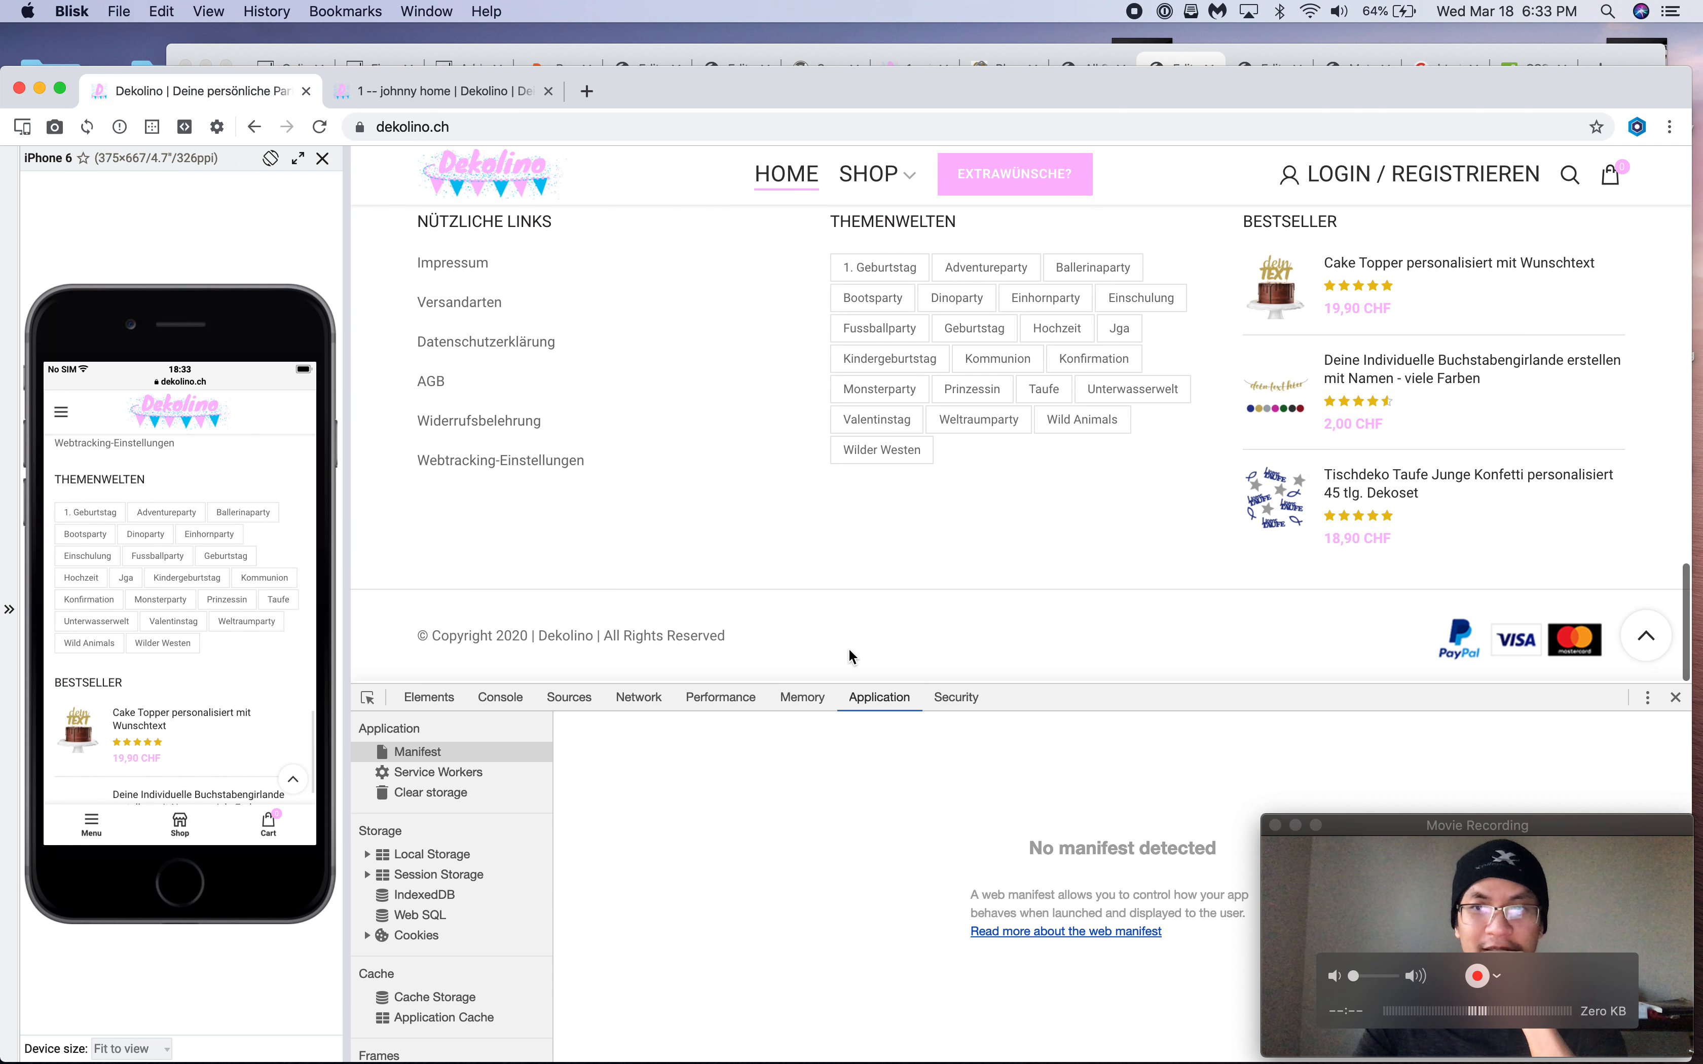
pyautogui.moveTo(1000, 683); pyautogui.dragTo(996, 822)
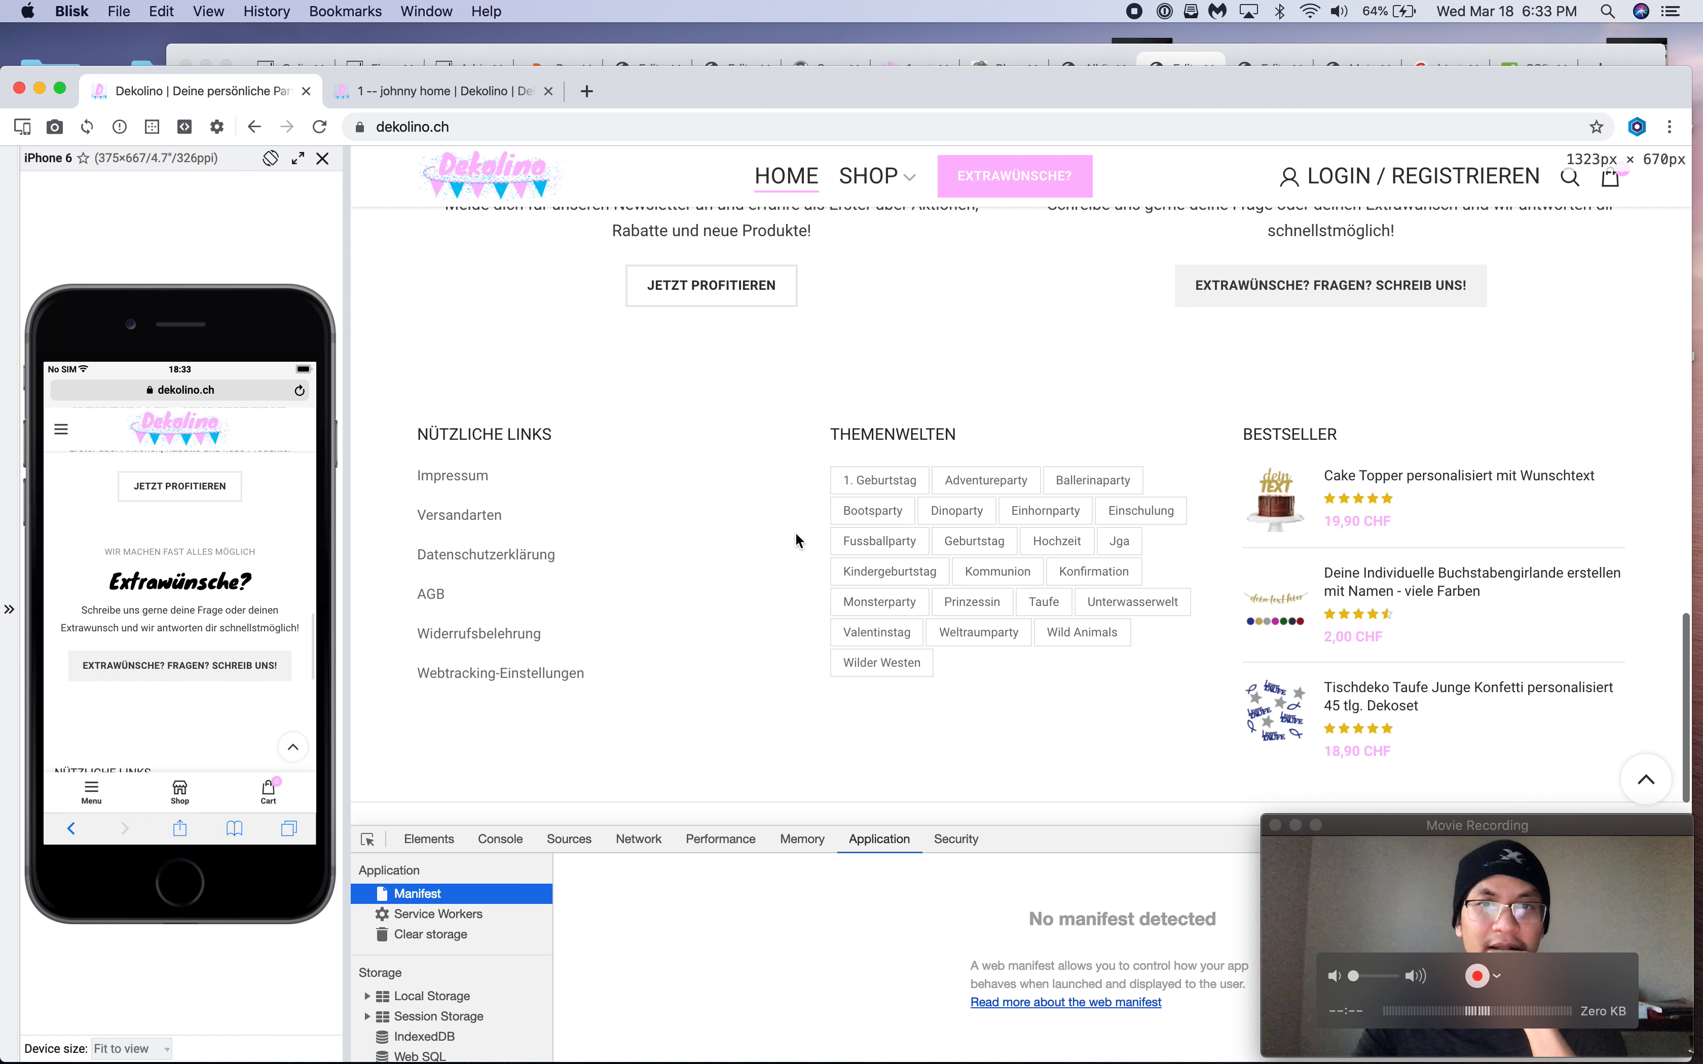
pyautogui.click(456, 92)
pyautogui.scroll(-6, 744, 545)
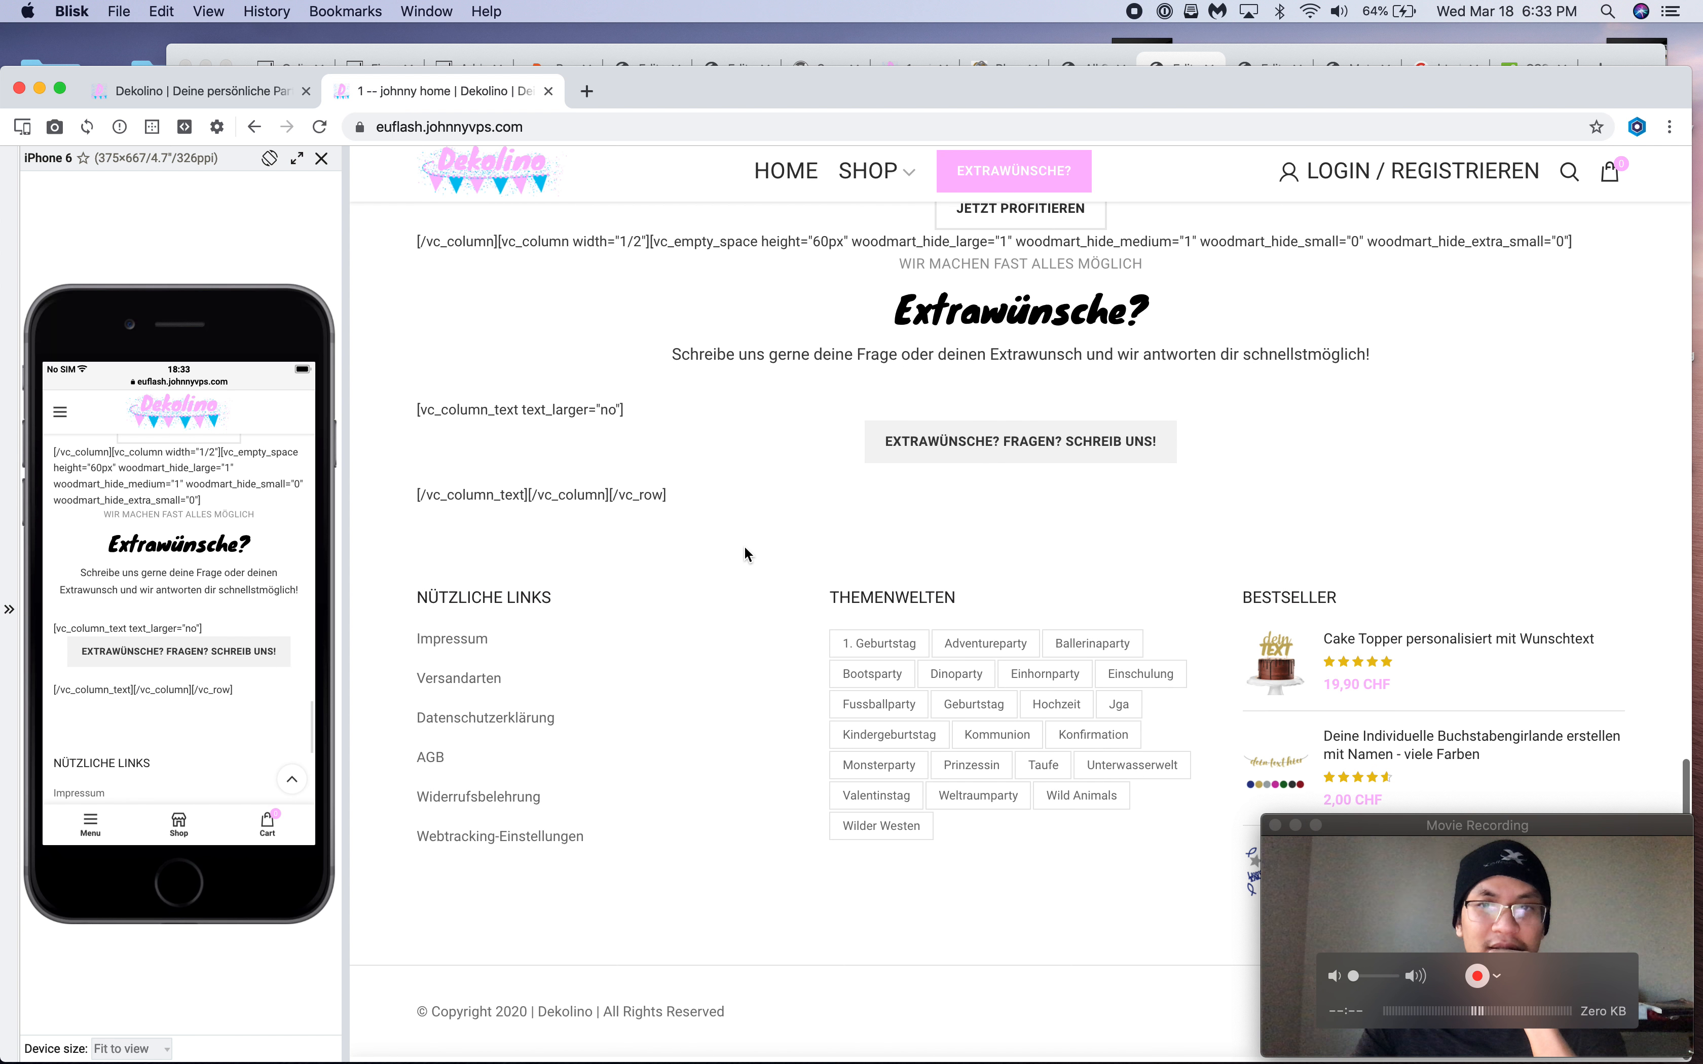
pyautogui.scroll(10, 748, 554)
pyautogui.scroll(-5, 748, 555)
# Back in Chrome, open the WordPress Widgets administration page in a new tab and switch to it
pyautogui.click(866, 53)
pyautogui.scroll(-5, 247, 563)
pyautogui.moveTo(252, 466)
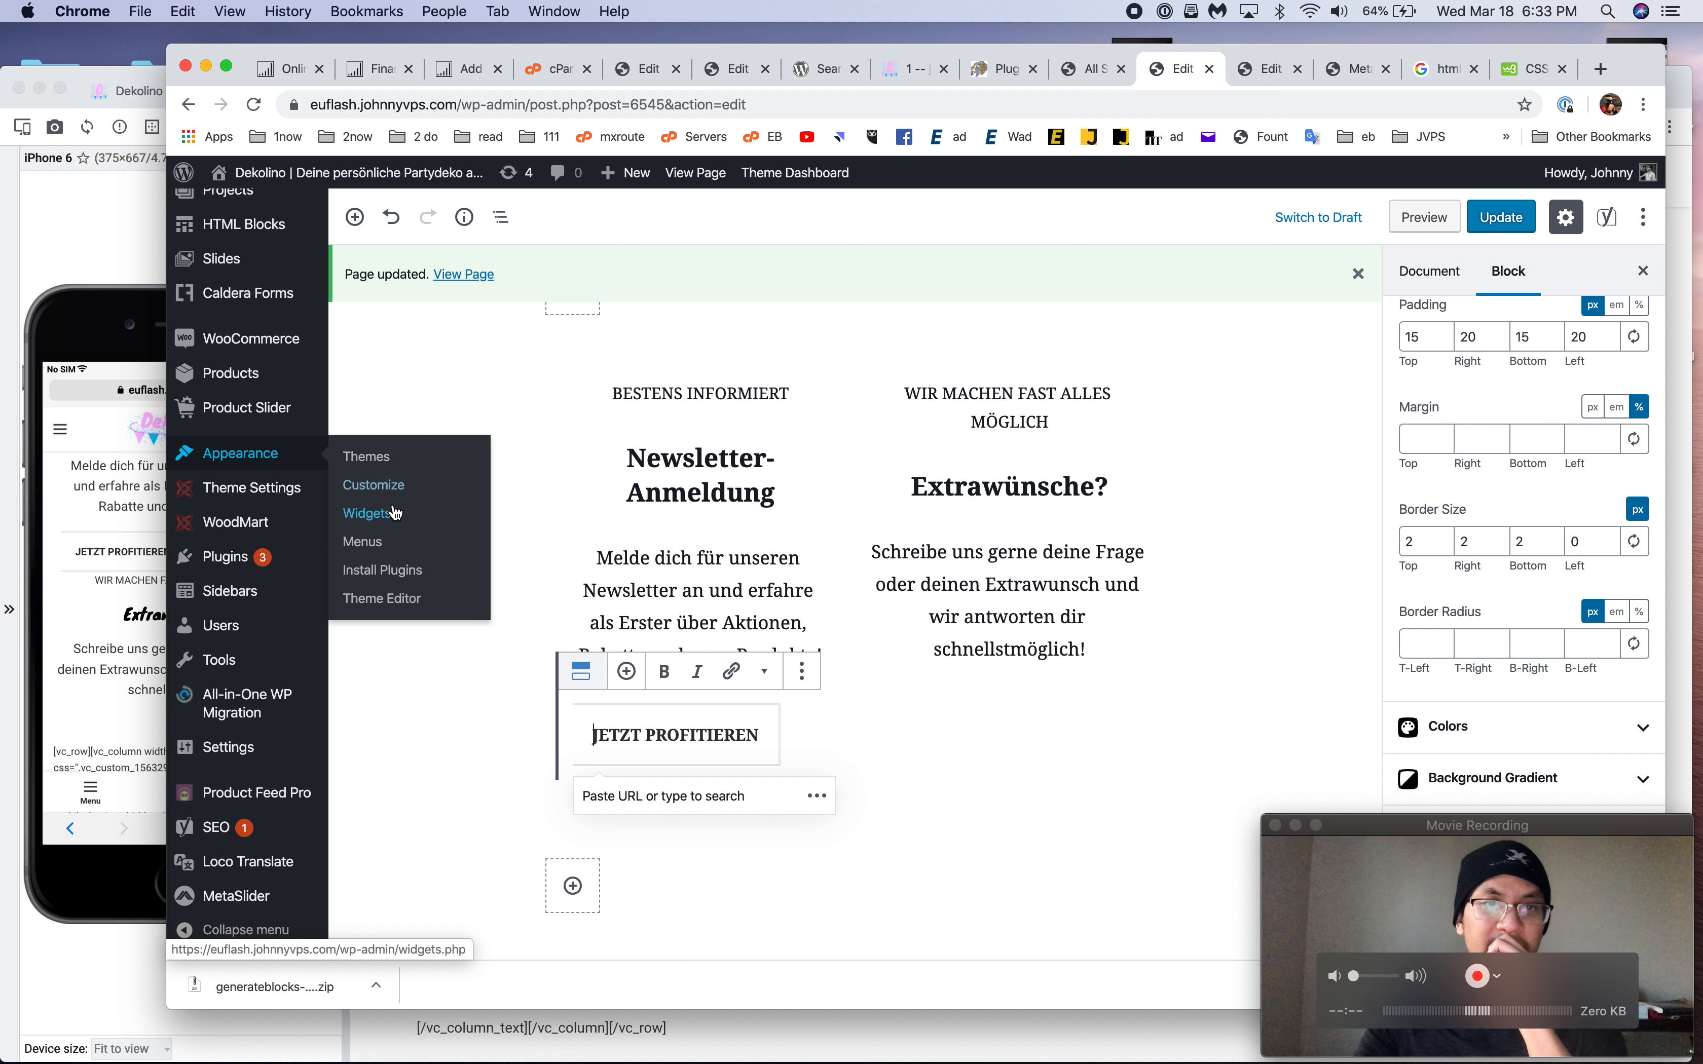
pyautogui.keyDown('super'); pyautogui.click(396, 529); pyautogui.keyUp('super')
pyautogui.click(1288, 69)
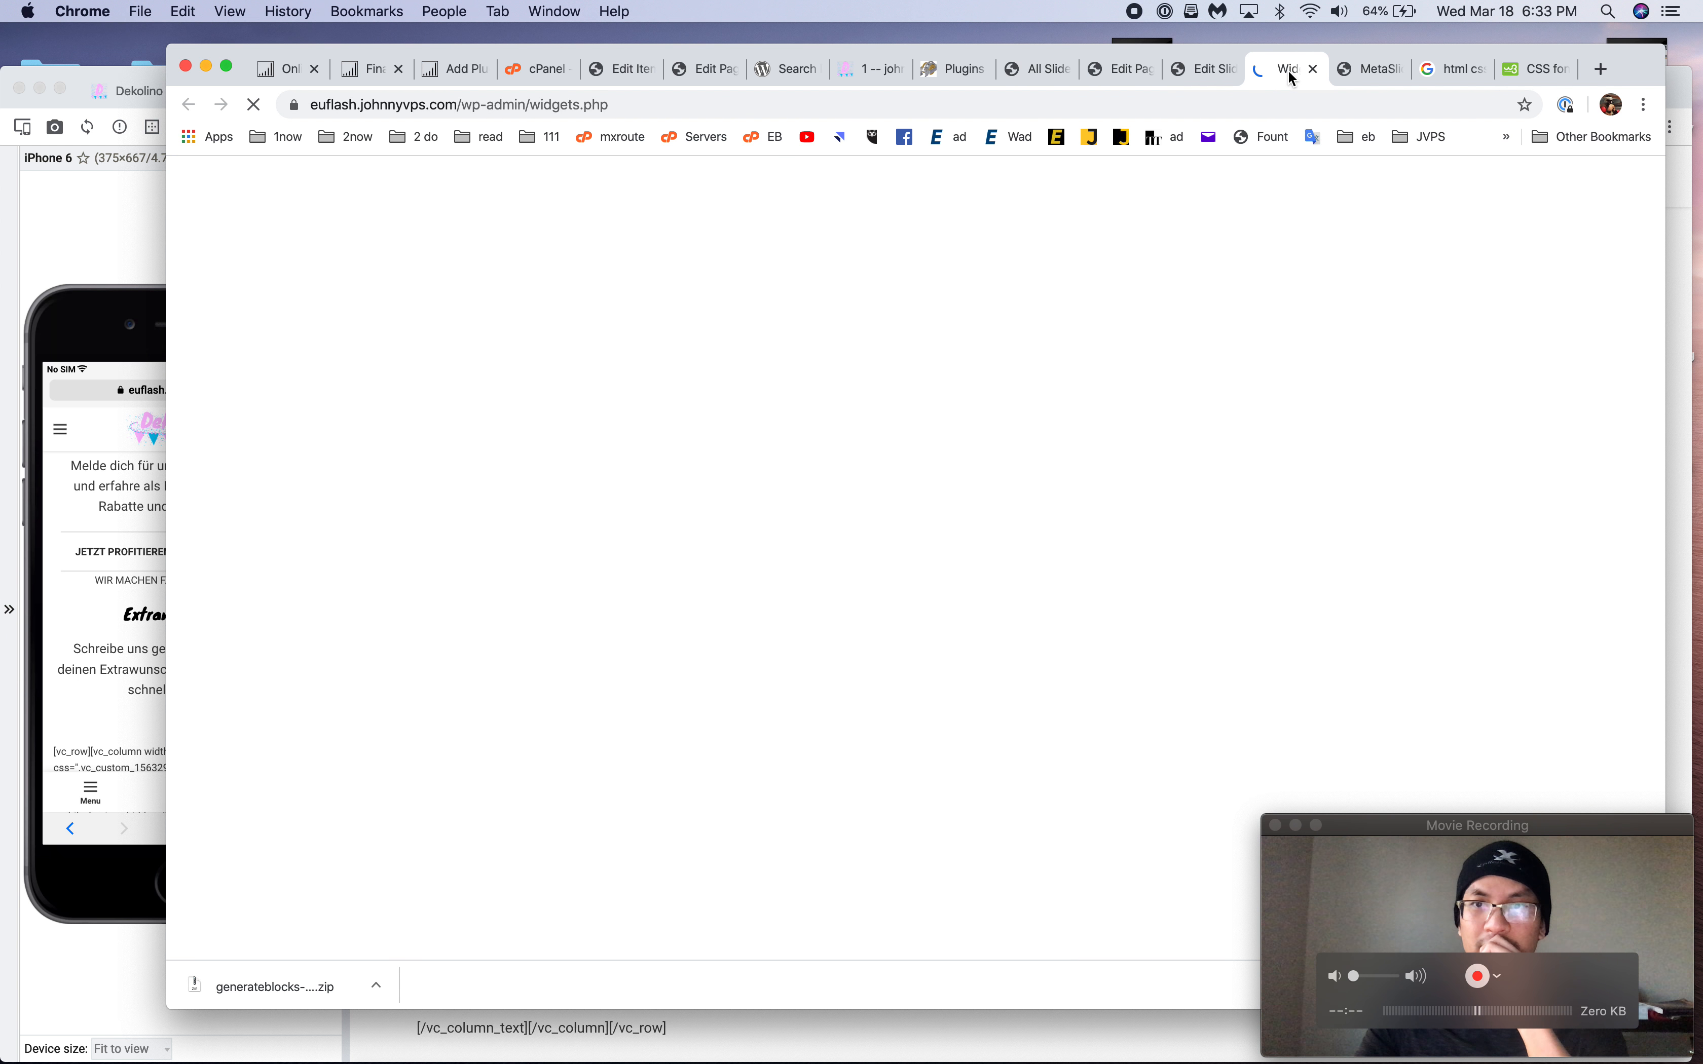
# Examine the widgets in Footer Column 1 and Footer Column 2 and the "Bestseller" products widget's settings in the Main Widget Area
pyautogui.scroll(-5, 1283, 600)
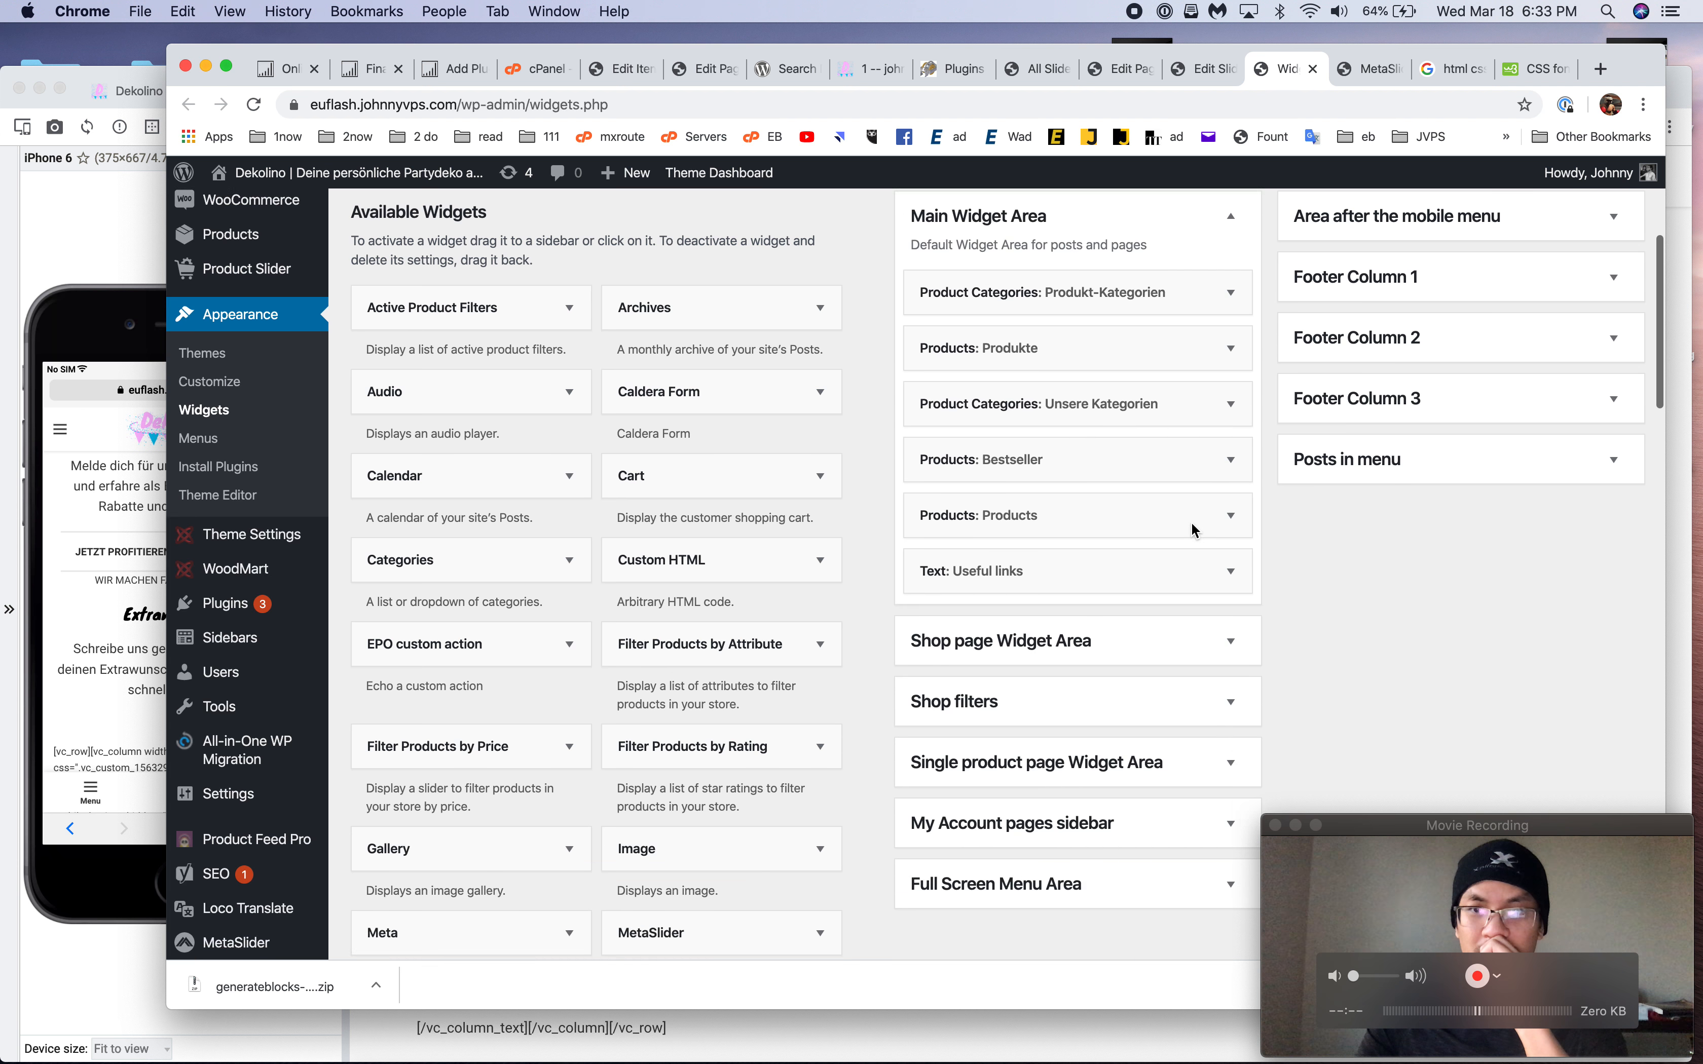
pyautogui.scroll(3, 1429, 578)
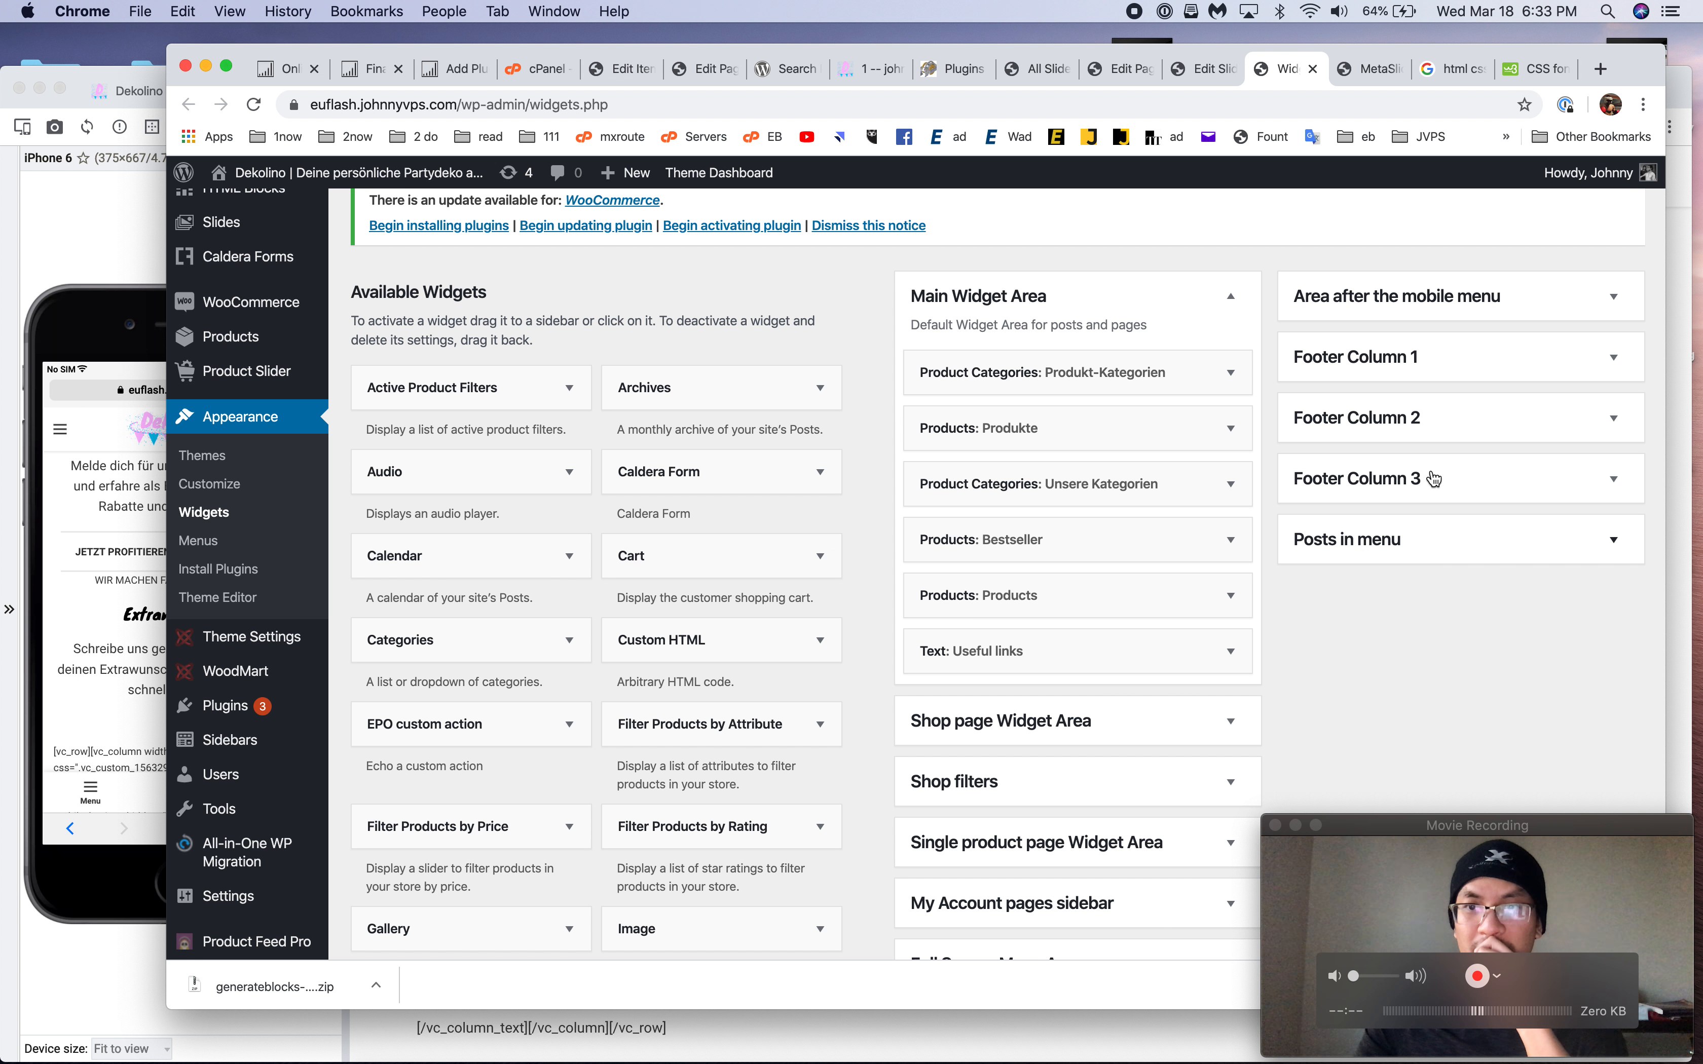
pyautogui.click(1429, 363)
pyautogui.click(1429, 367)
pyautogui.click(1429, 420)
pyautogui.click(1109, 543)
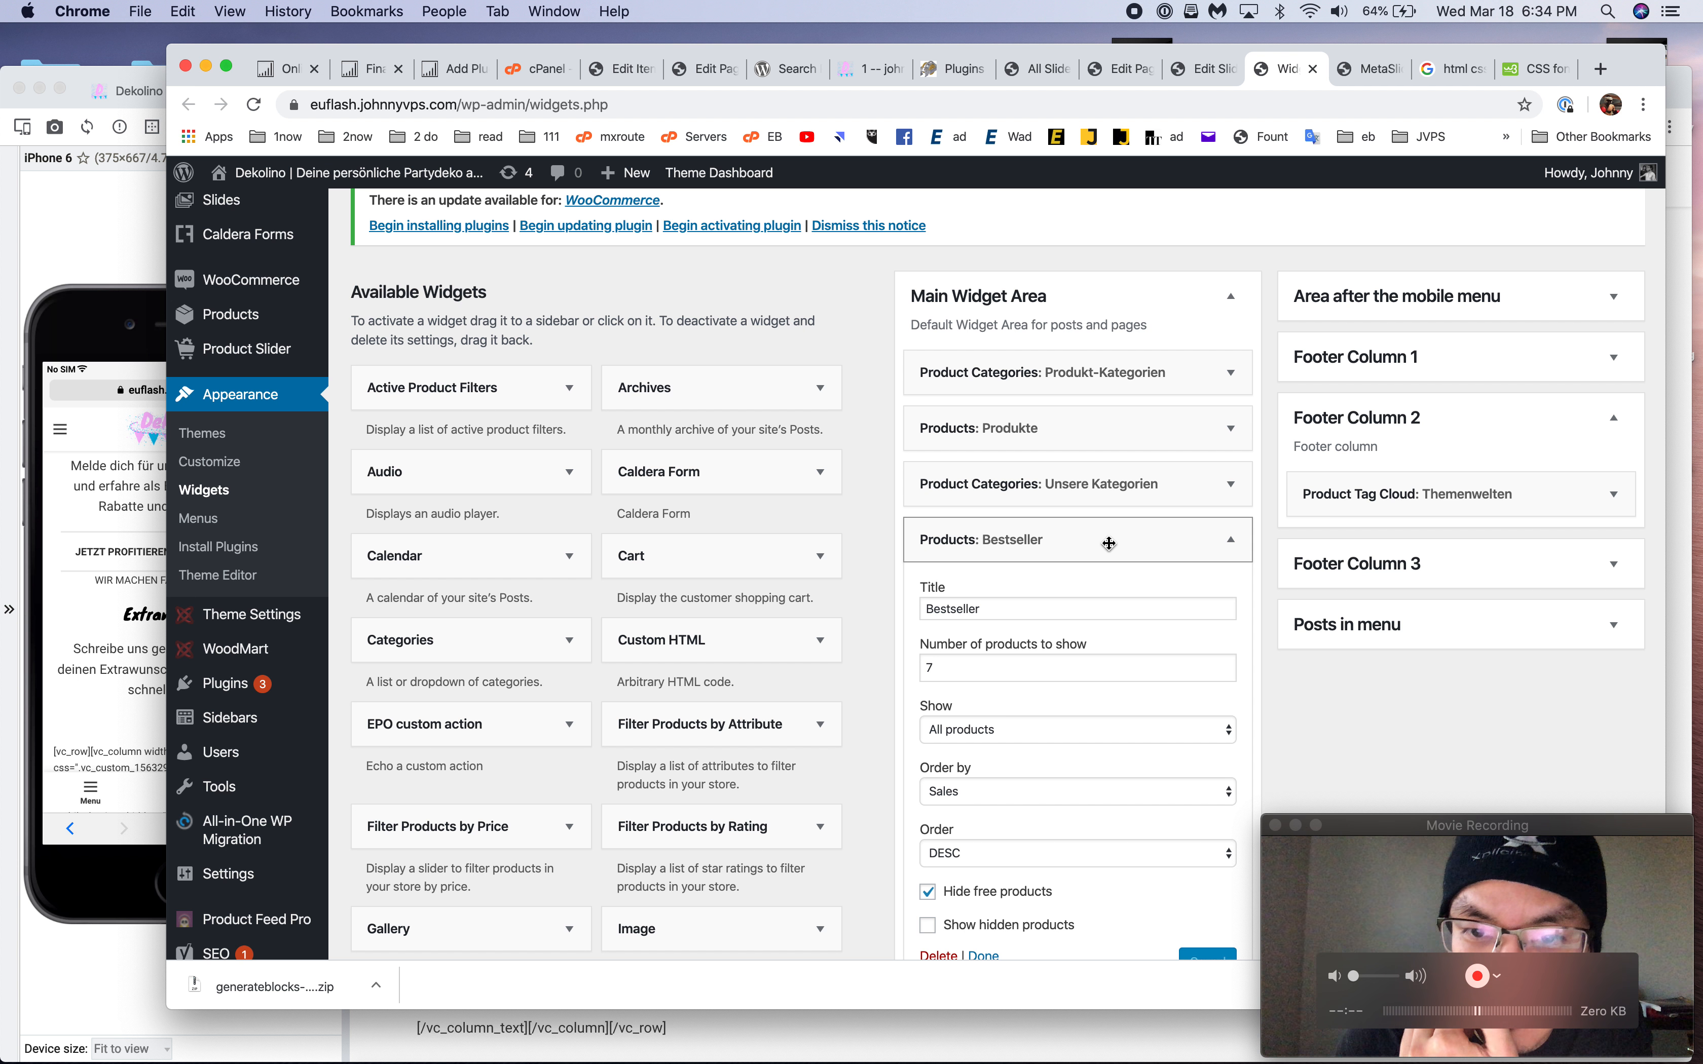
pyautogui.click(1109, 544)
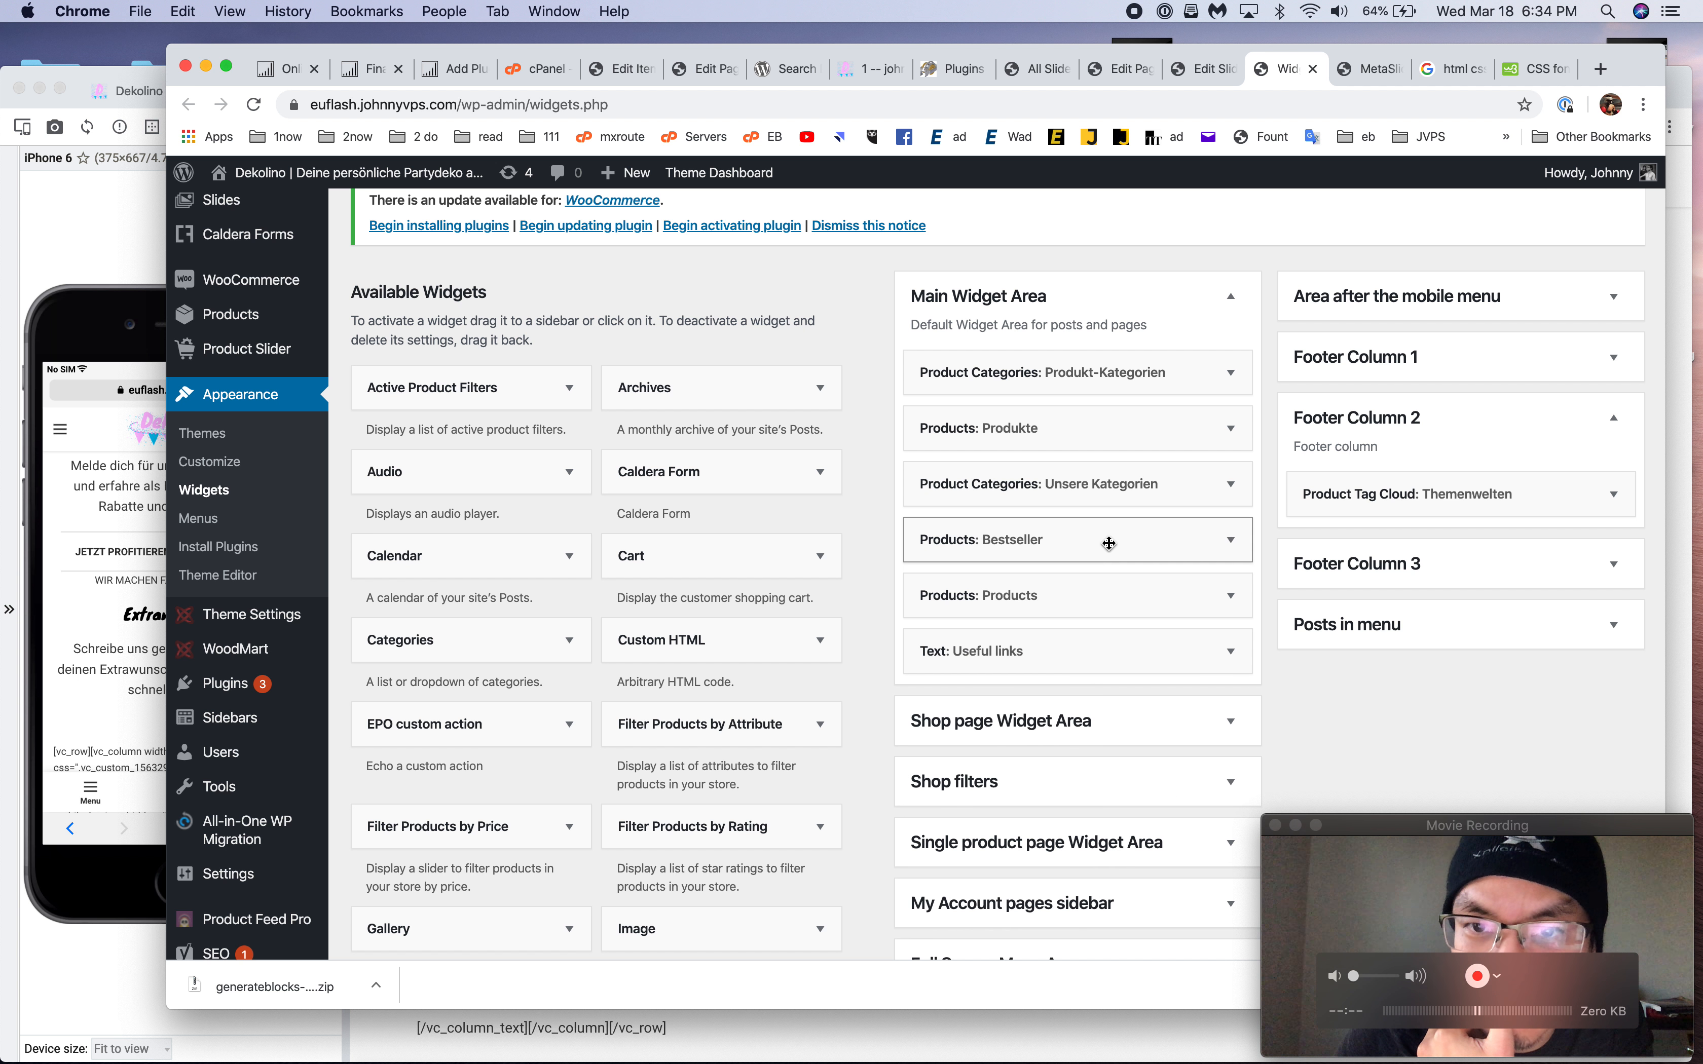
# Examine the widgets in the Full Screen Menu Area, My Account pages sidebar, Single product page Widget Area and Shop filters
pyautogui.click(1112, 655)
pyautogui.click(1112, 662)
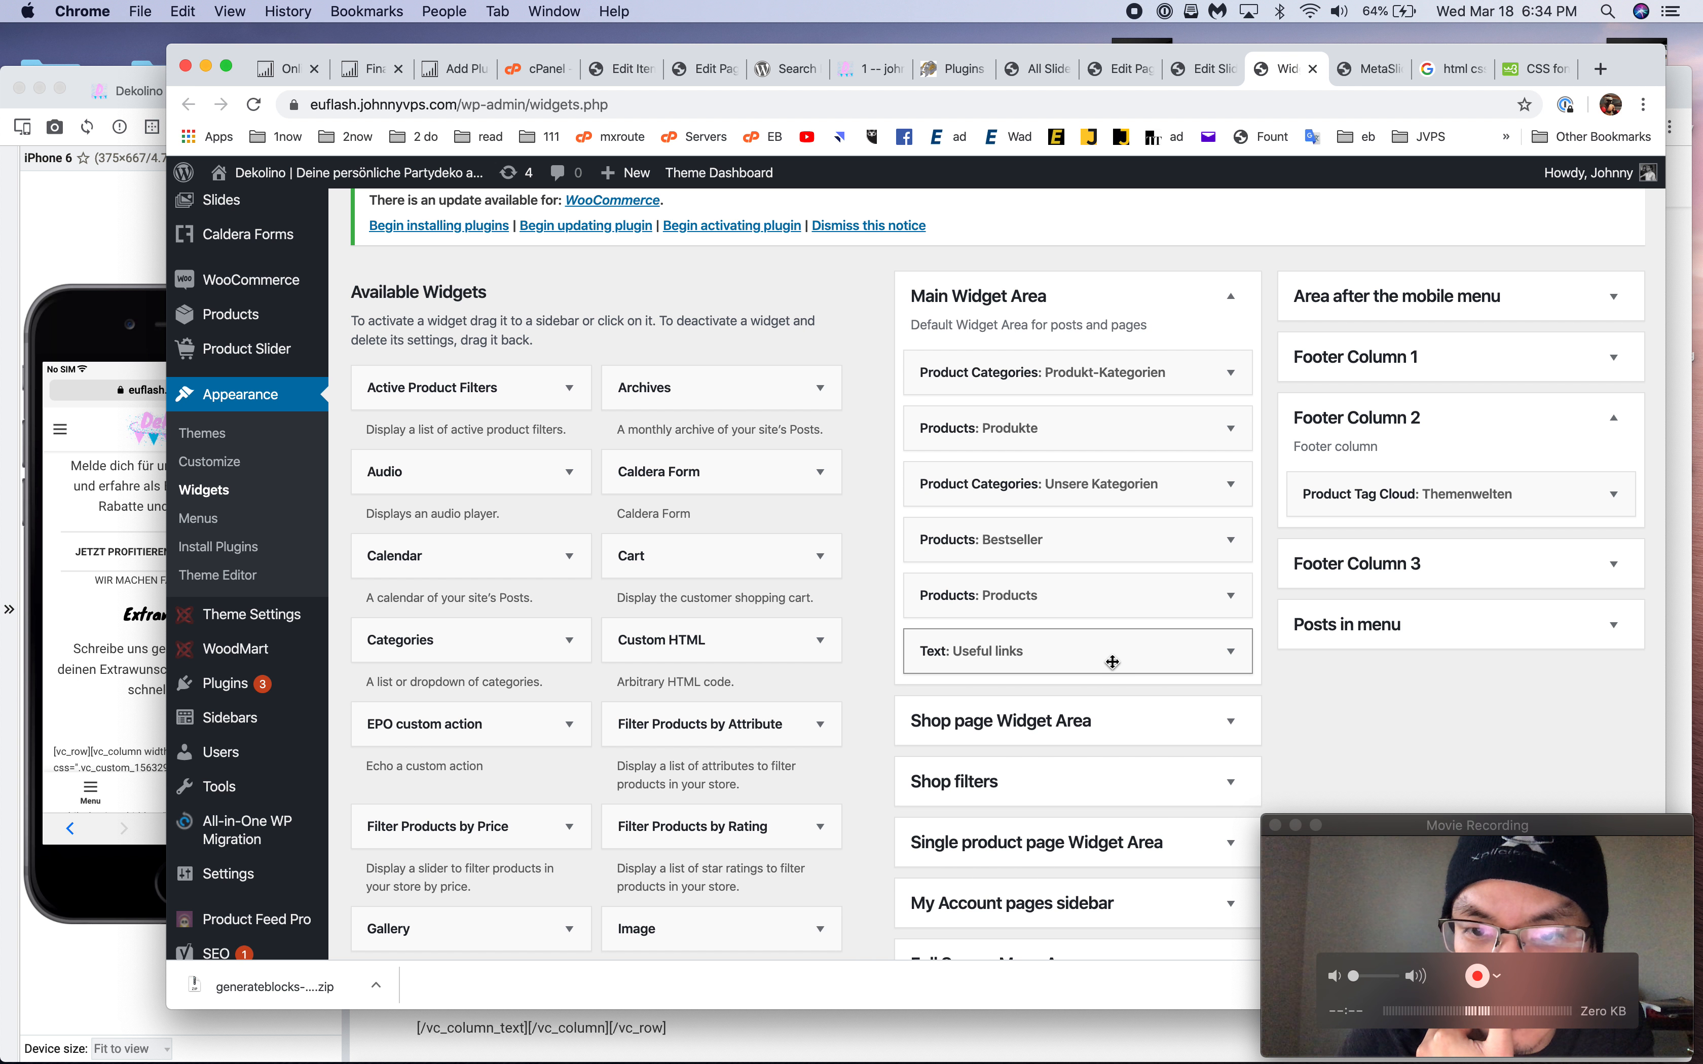
pyautogui.scroll(-5, 1112, 662)
pyautogui.click(1087, 655)
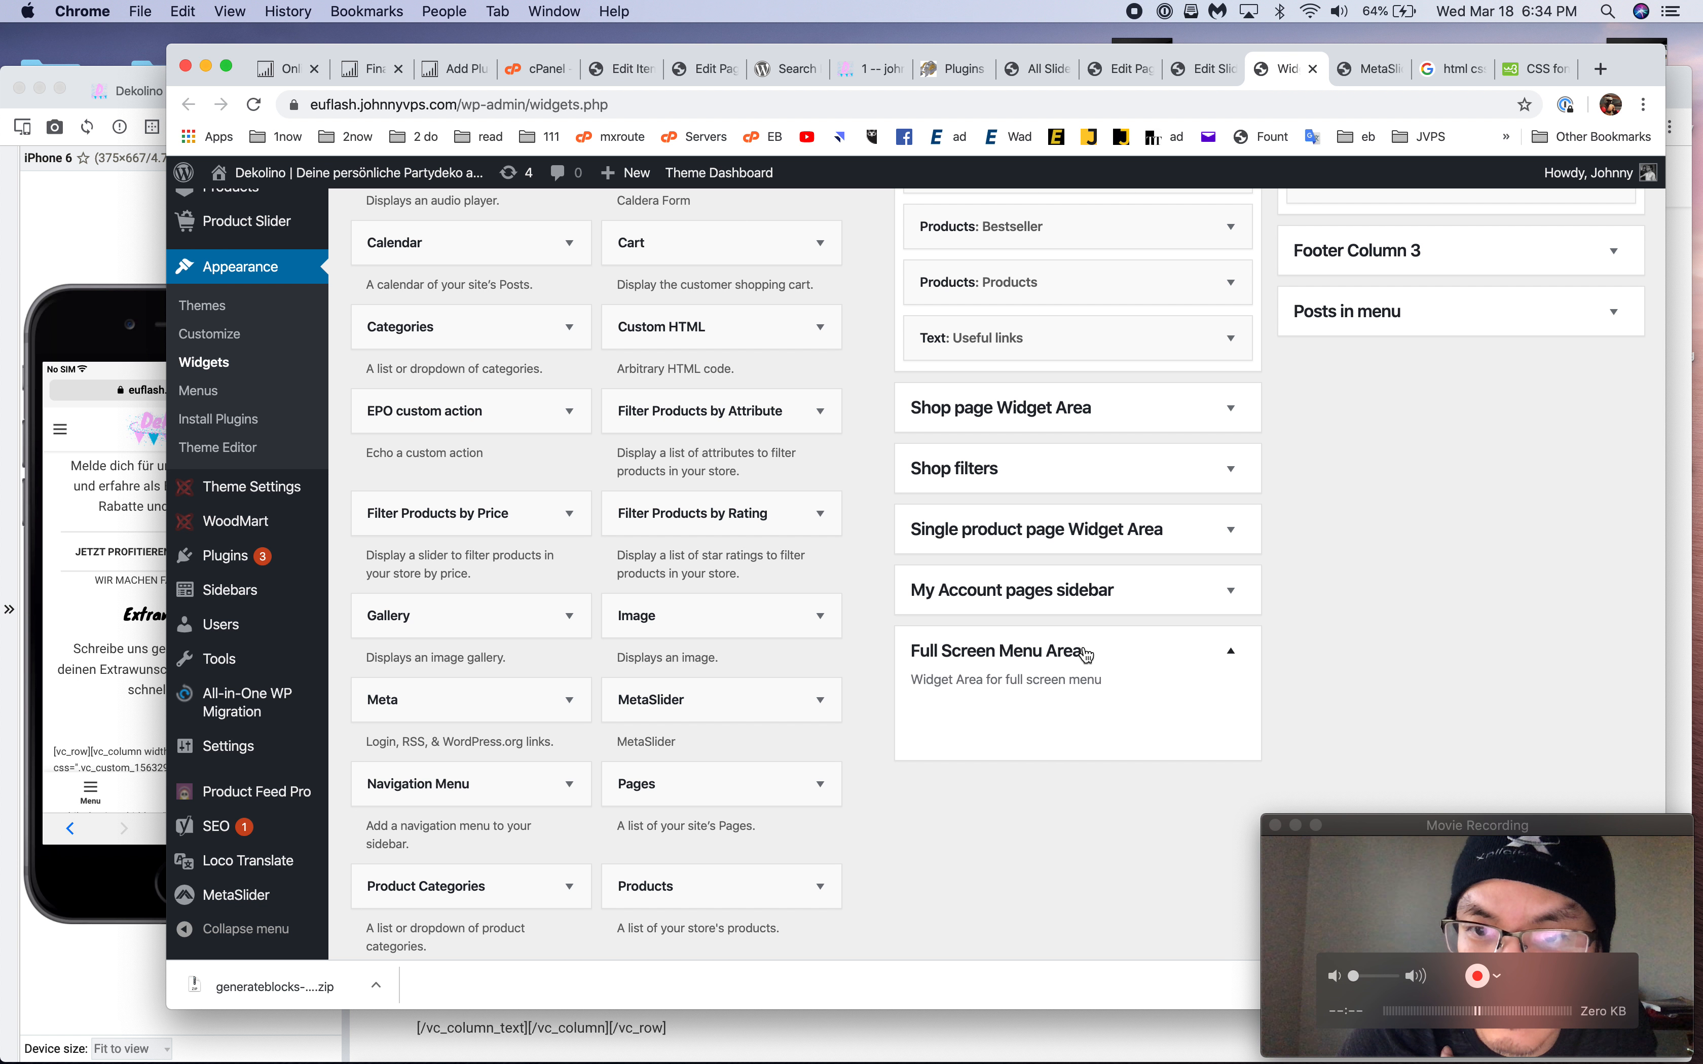
pyautogui.click(1085, 653)
pyautogui.click(1090, 589)
pyautogui.click(1102, 584)
pyautogui.click(1111, 538)
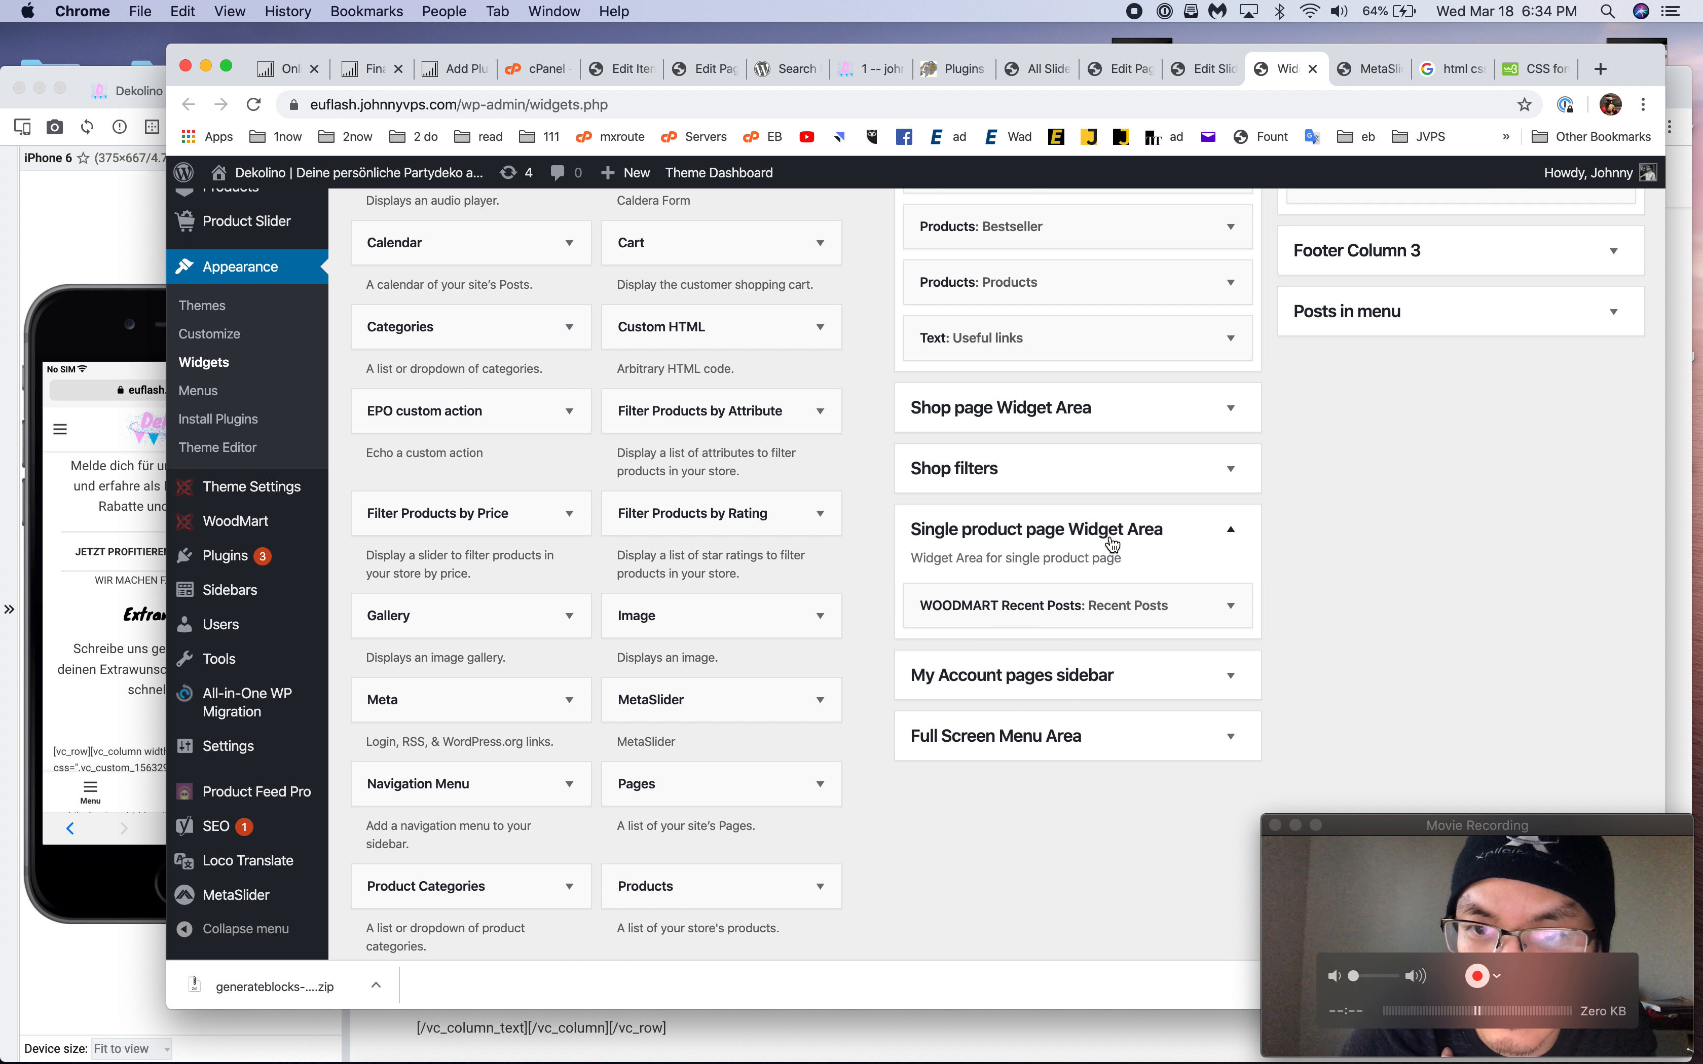
pyautogui.click(1111, 538)
pyautogui.click(1116, 466)
# Examine the "Recent Posts" and "Footer Menu" widgets in the Posts in menu area
pyautogui.scroll(2, 1122, 470)
pyautogui.click(1469, 456)
pyautogui.click(1468, 501)
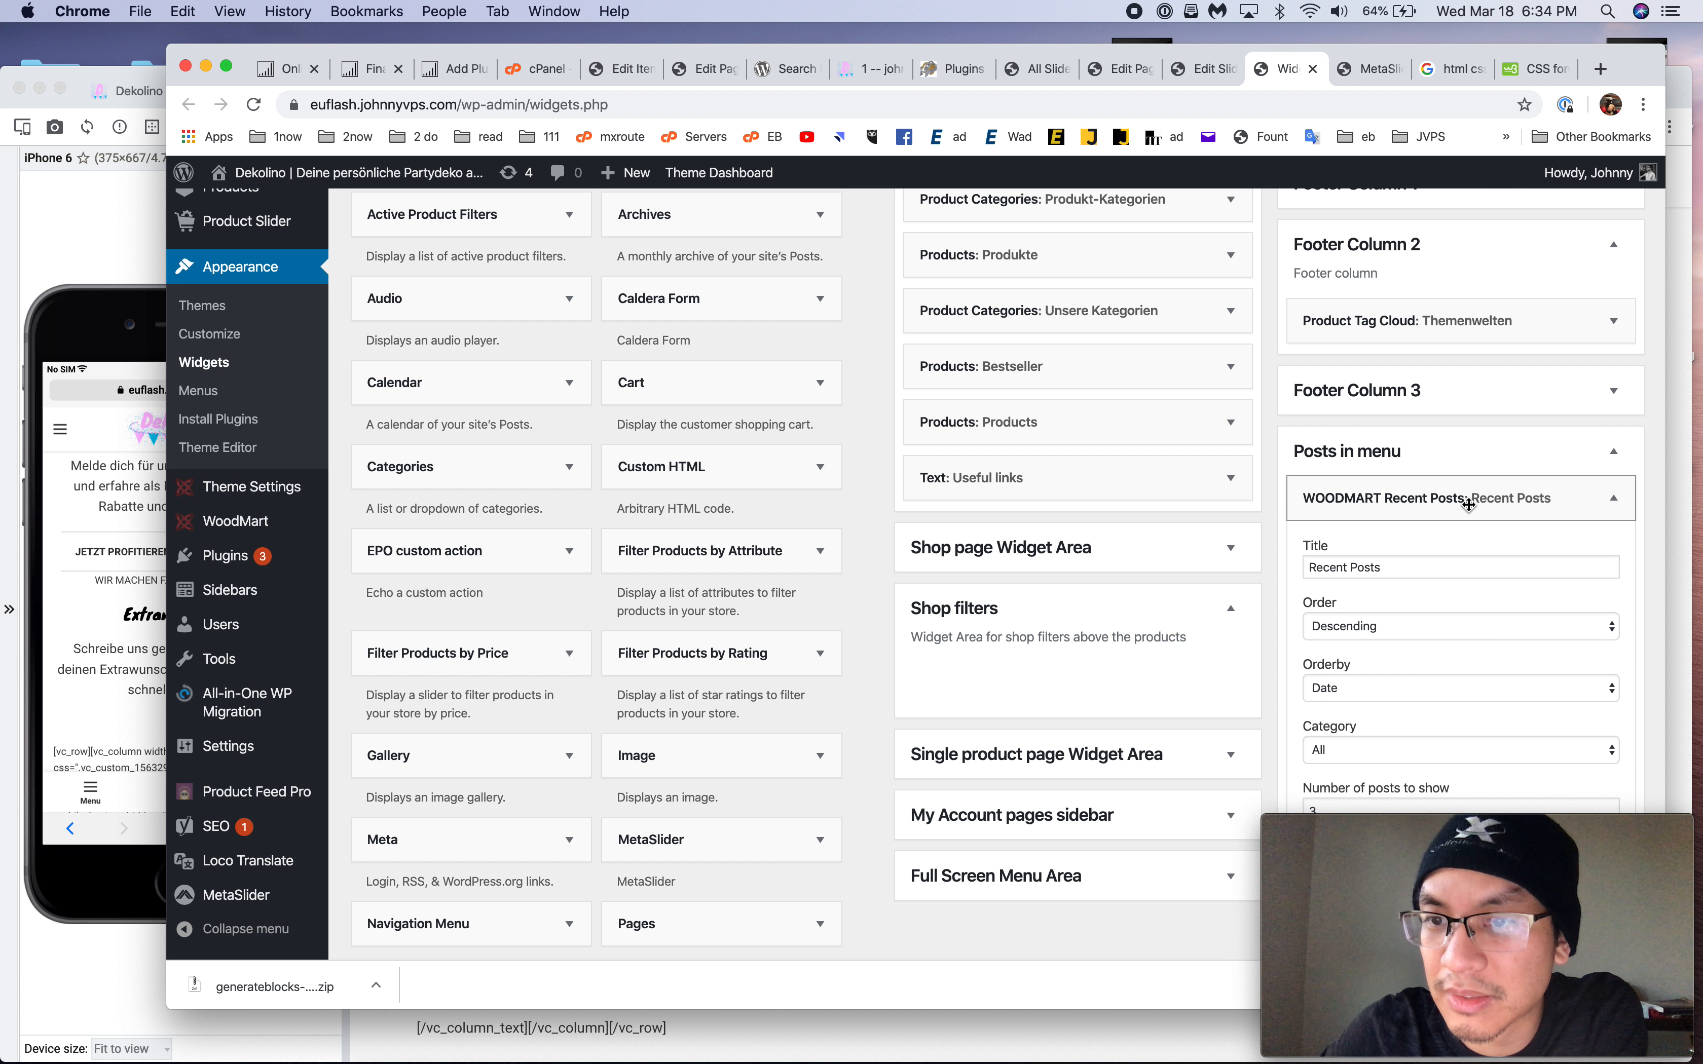
pyautogui.click(1469, 501)
pyautogui.click(1456, 554)
pyautogui.click(1456, 554)
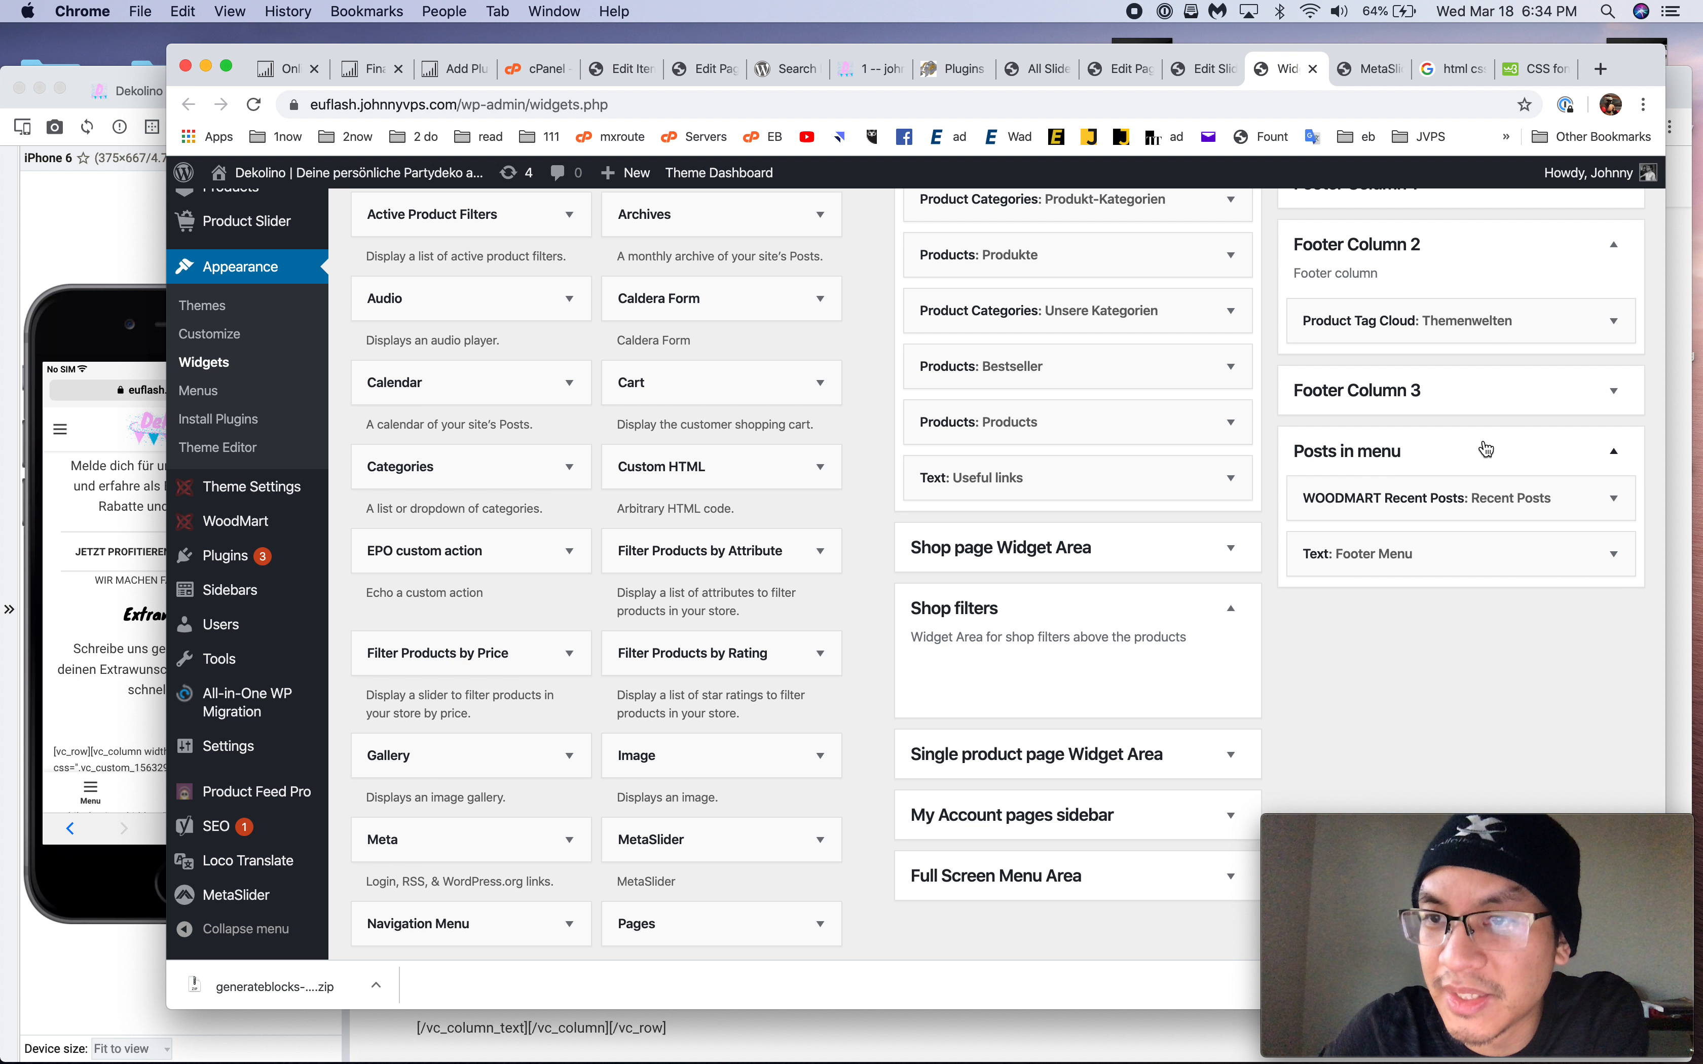
pyautogui.click(1485, 449)
# Check Footer Column 1 and Area after the mobile menu, including the Recent Viewed Products widget's settings
pyautogui.scroll(3, 1485, 422)
pyautogui.click(1486, 391)
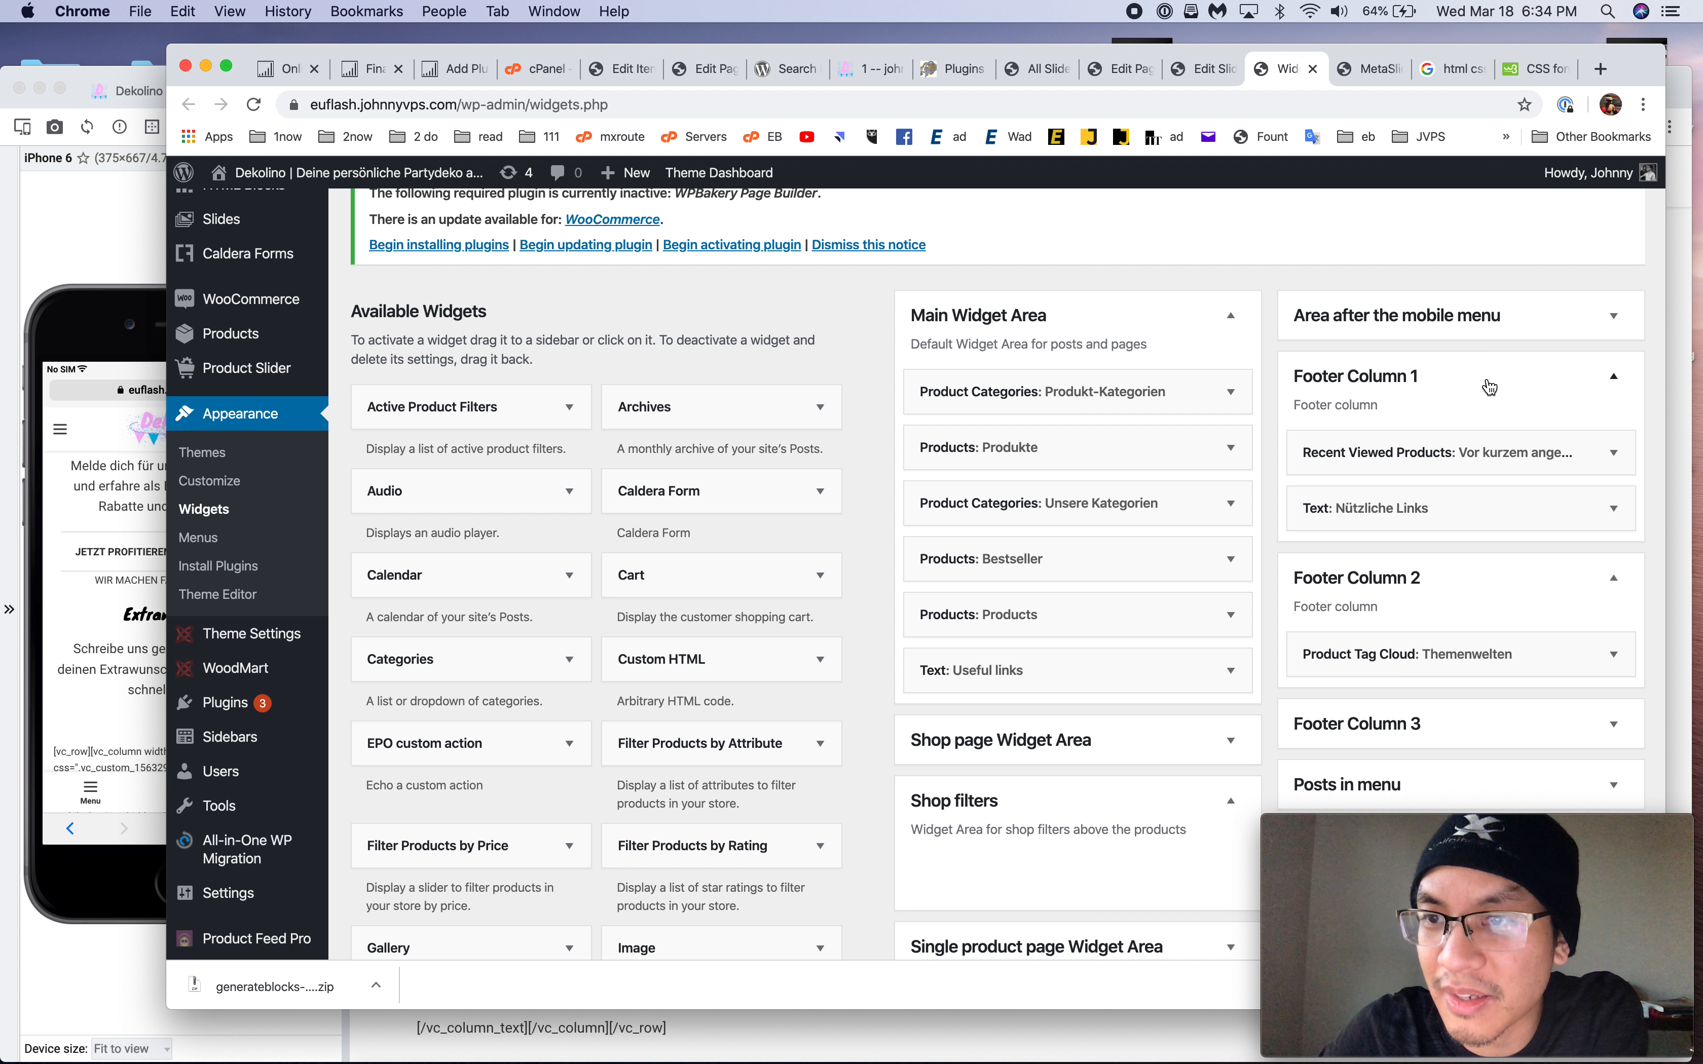
pyautogui.click(1490, 388)
pyautogui.click(1488, 332)
pyautogui.click(1489, 332)
pyautogui.click(1465, 399)
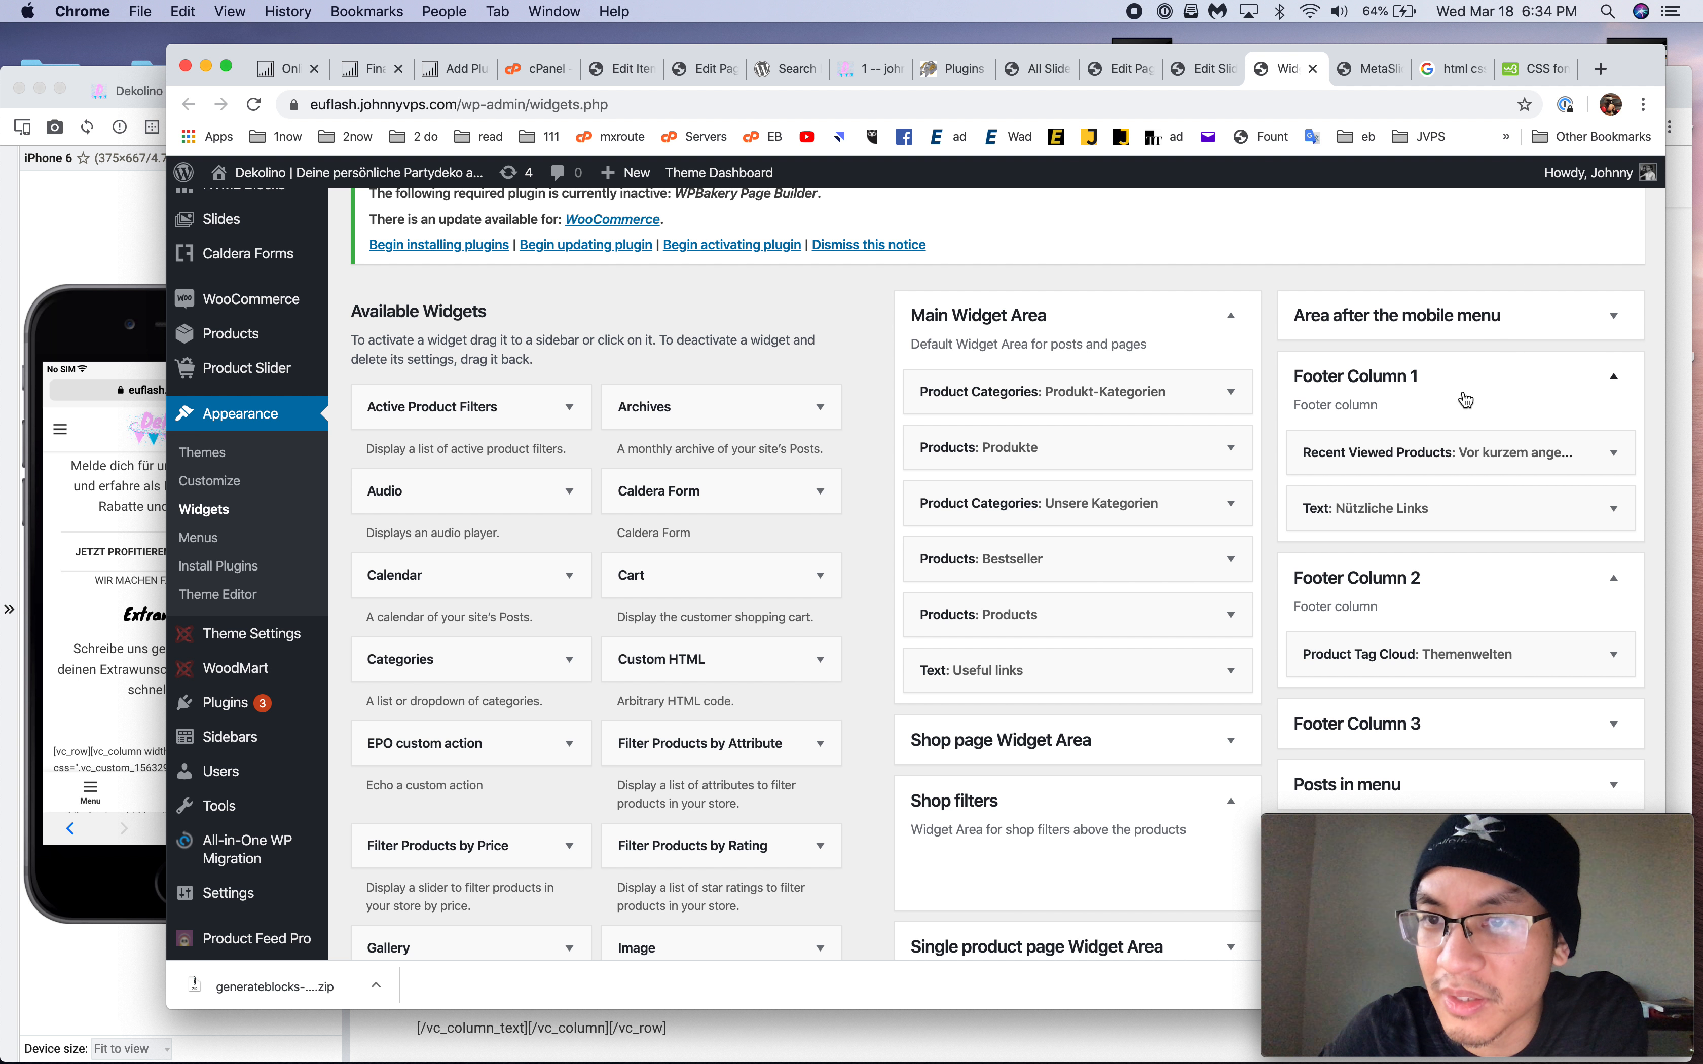
pyautogui.click(1453, 452)
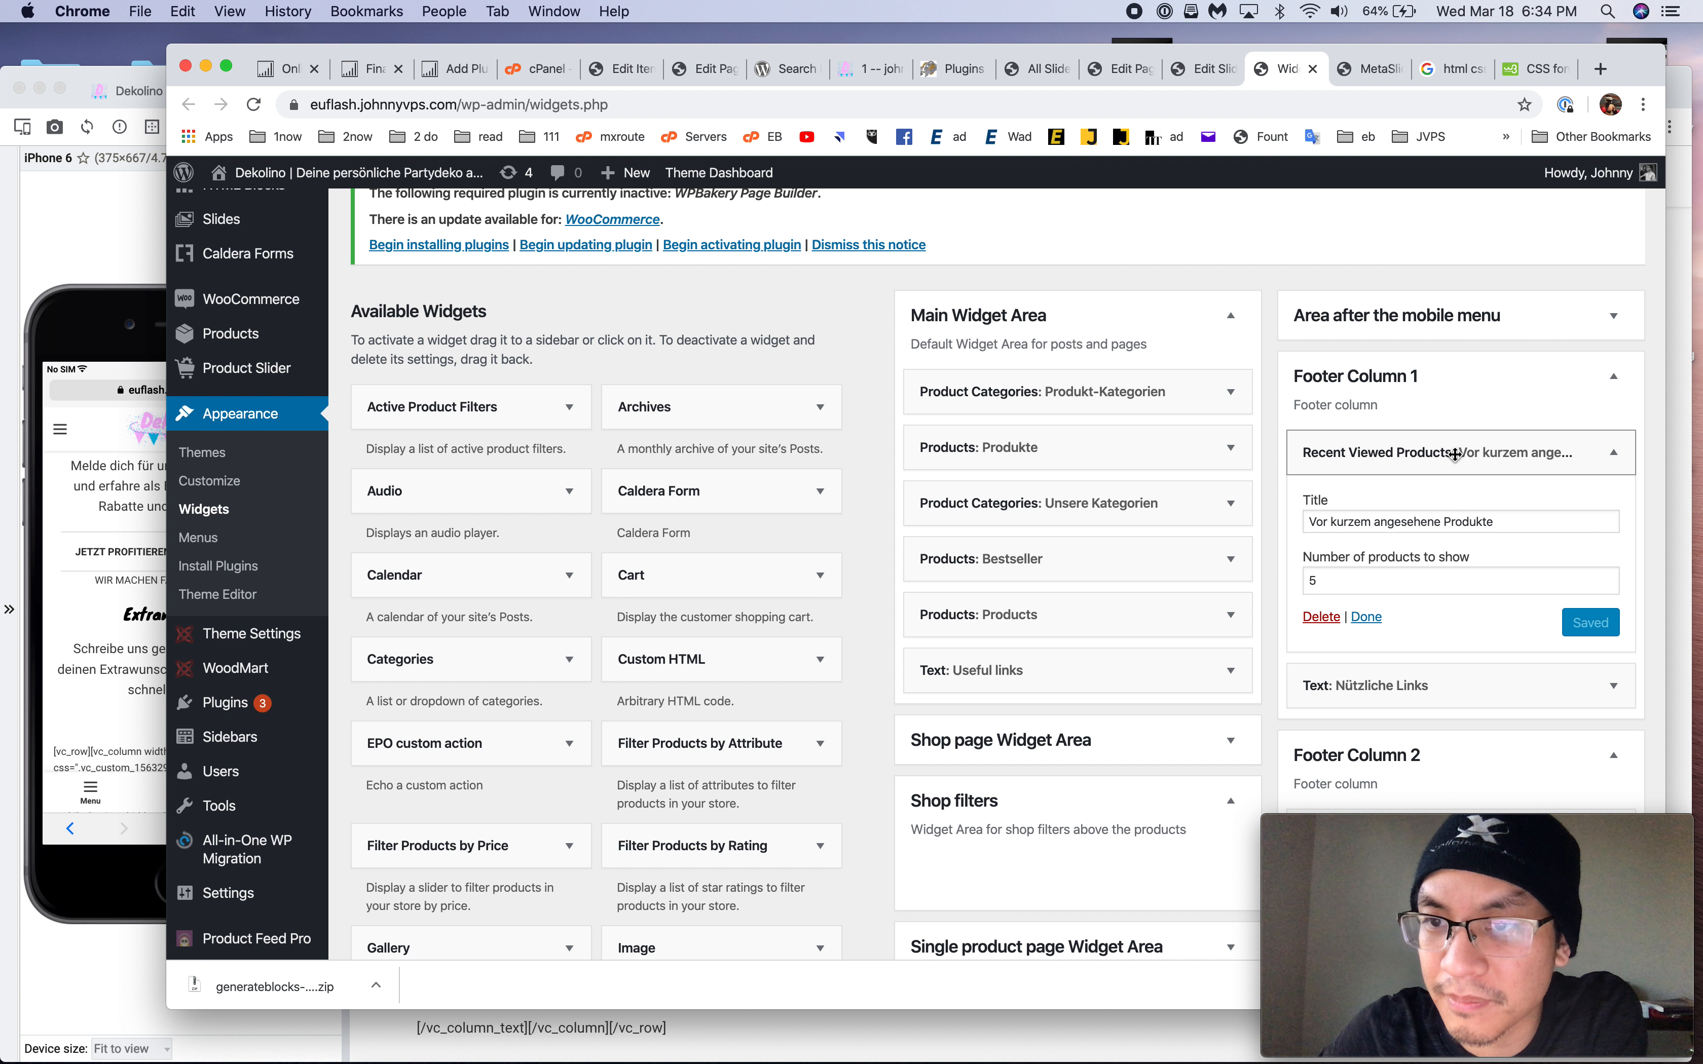
pyautogui.click(1454, 455)
# In the johnny home page editor, set the page template to Maintenance and update the page
pyautogui.click(1120, 69)
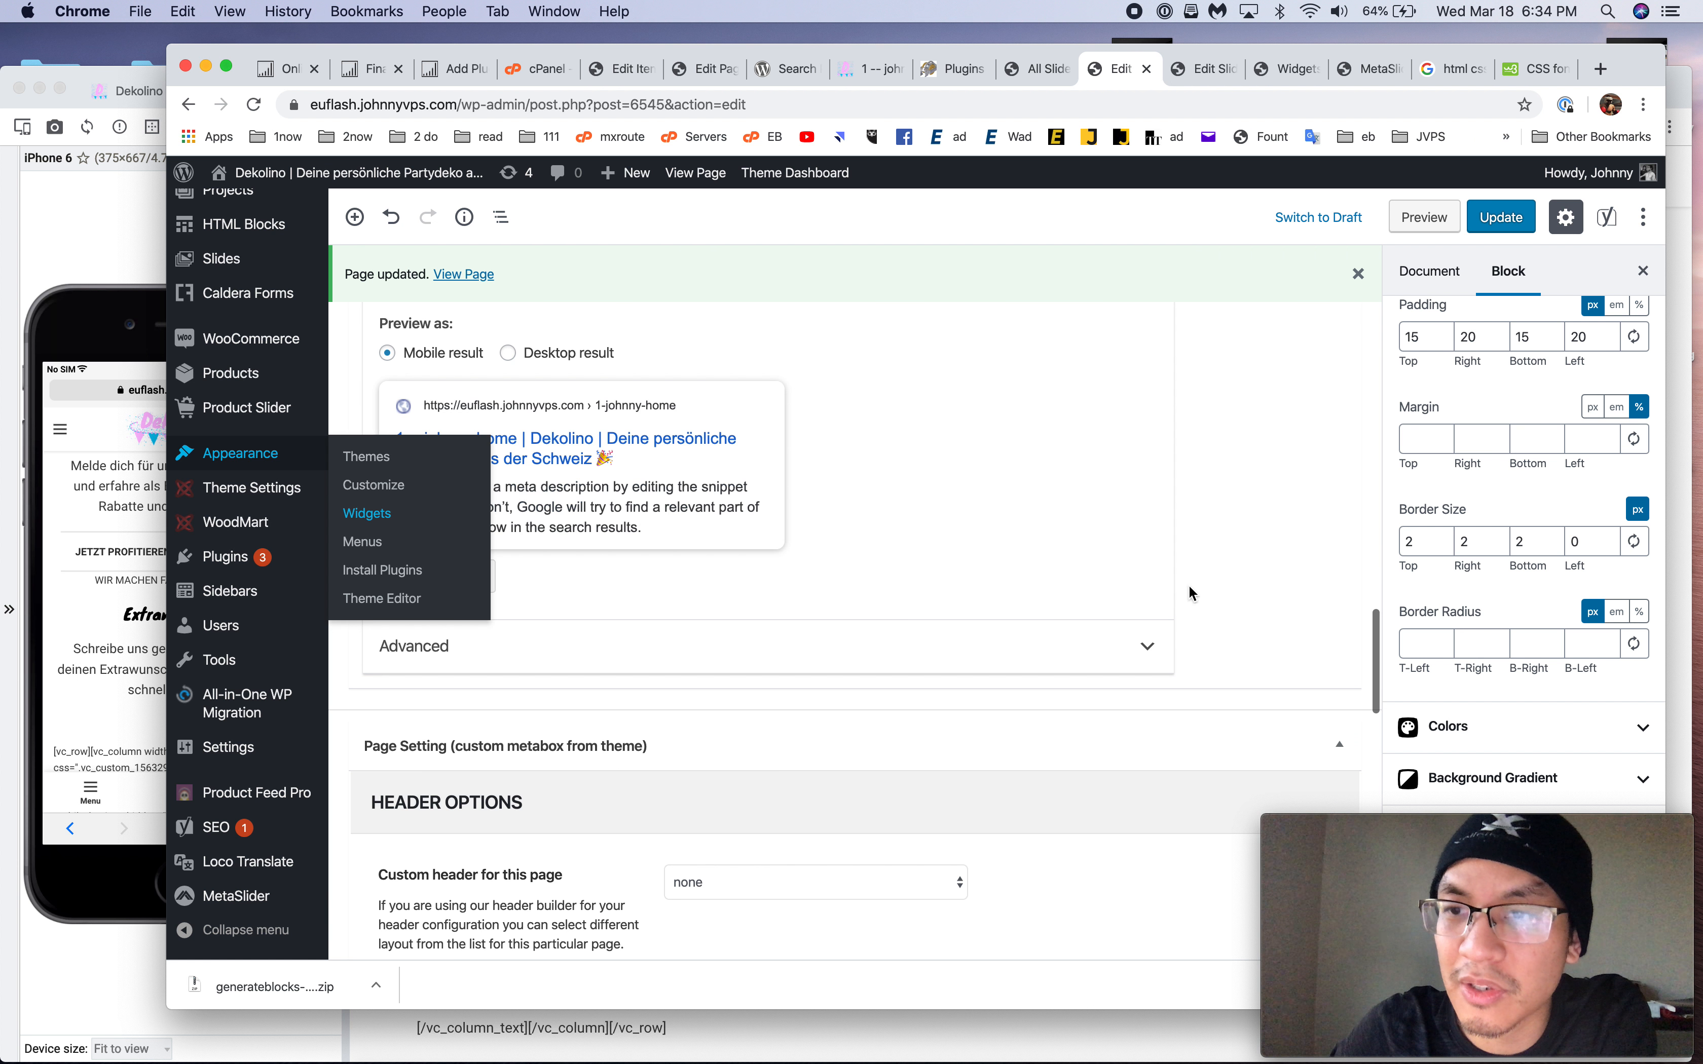
pyautogui.click(1453, 259)
pyautogui.scroll(-3, 1450, 493)
pyautogui.scroll(2, 1471, 479)
pyautogui.click(1478, 447)
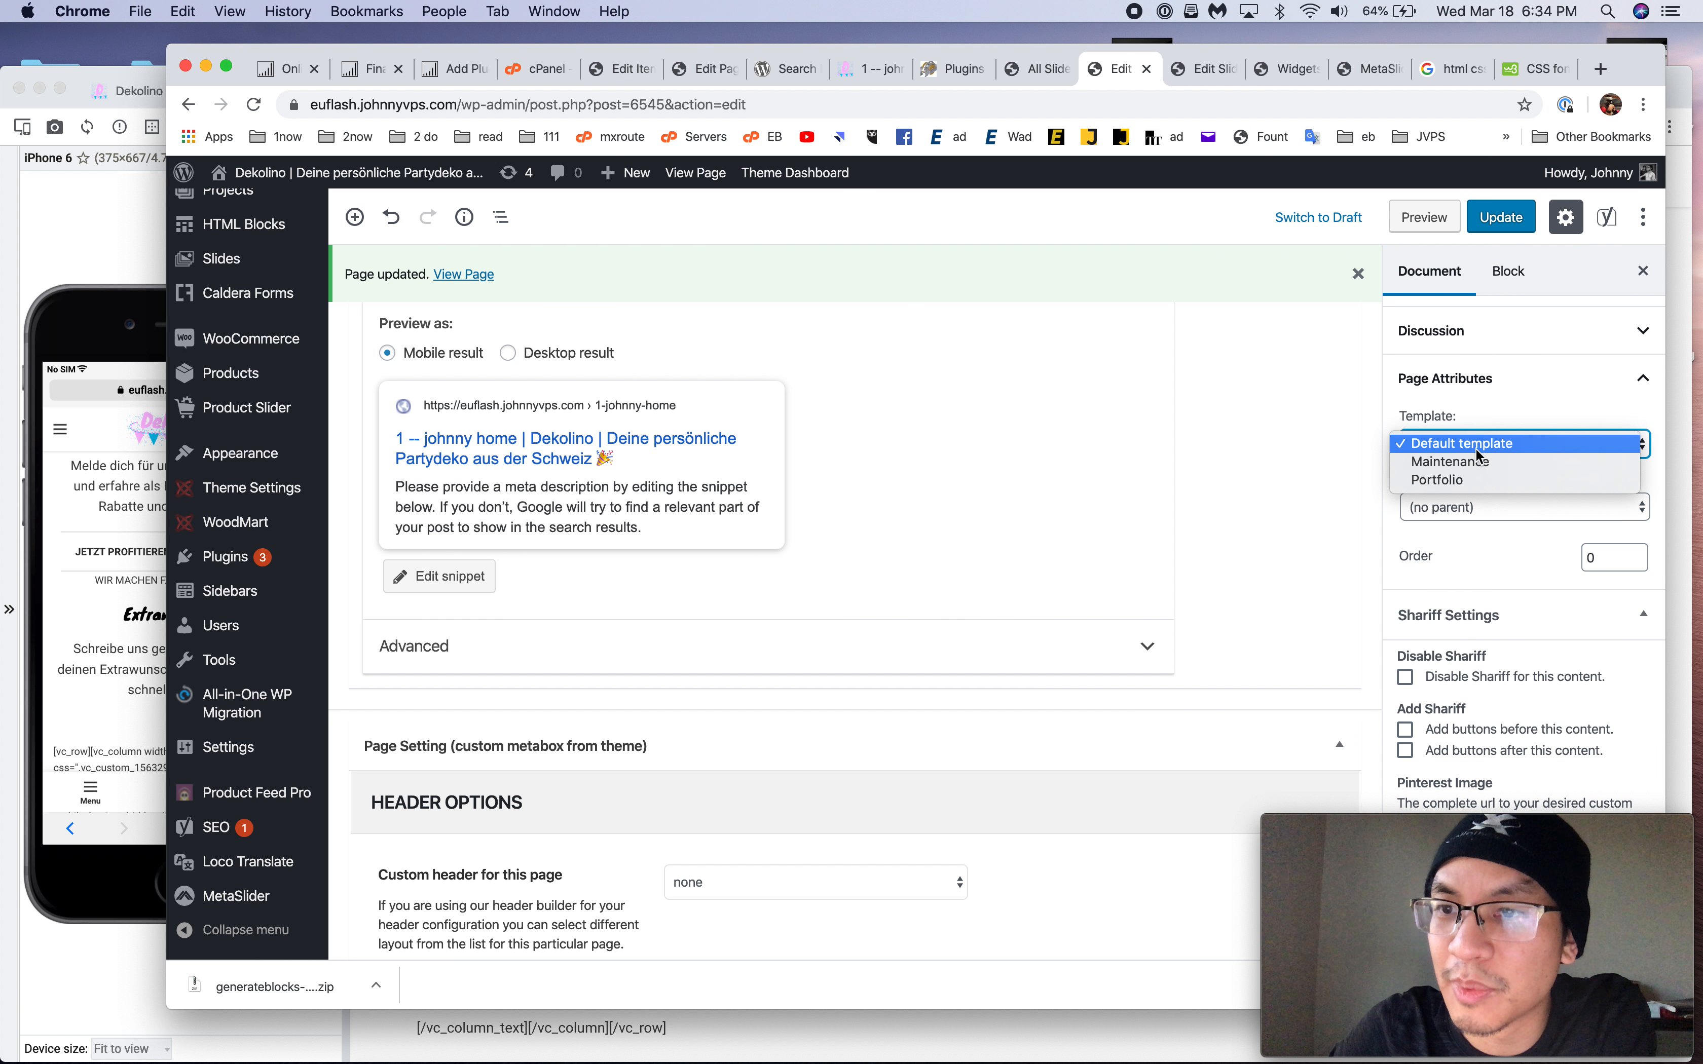
pyautogui.click(1478, 461)
pyautogui.click(1495, 222)
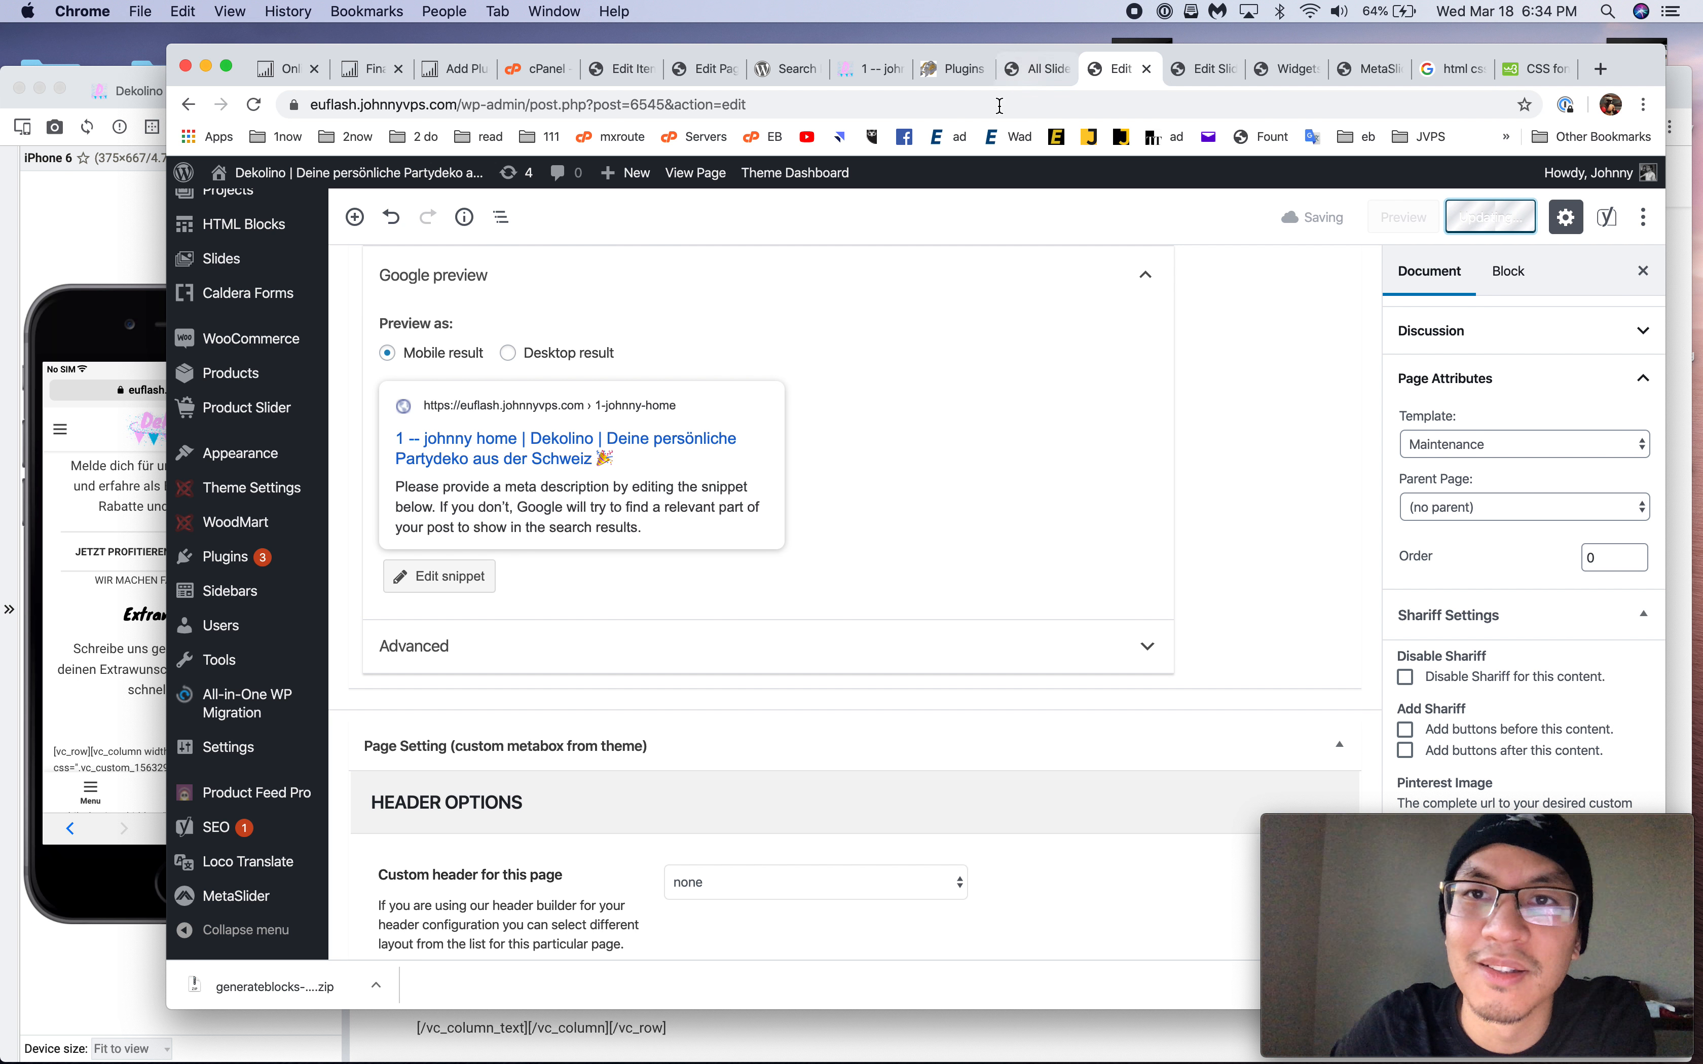
# Reload the johnny home page in Blisk and inspect how it renders with the Maintenance template
pyautogui.click(131, 236)
pyautogui.press('super+r')
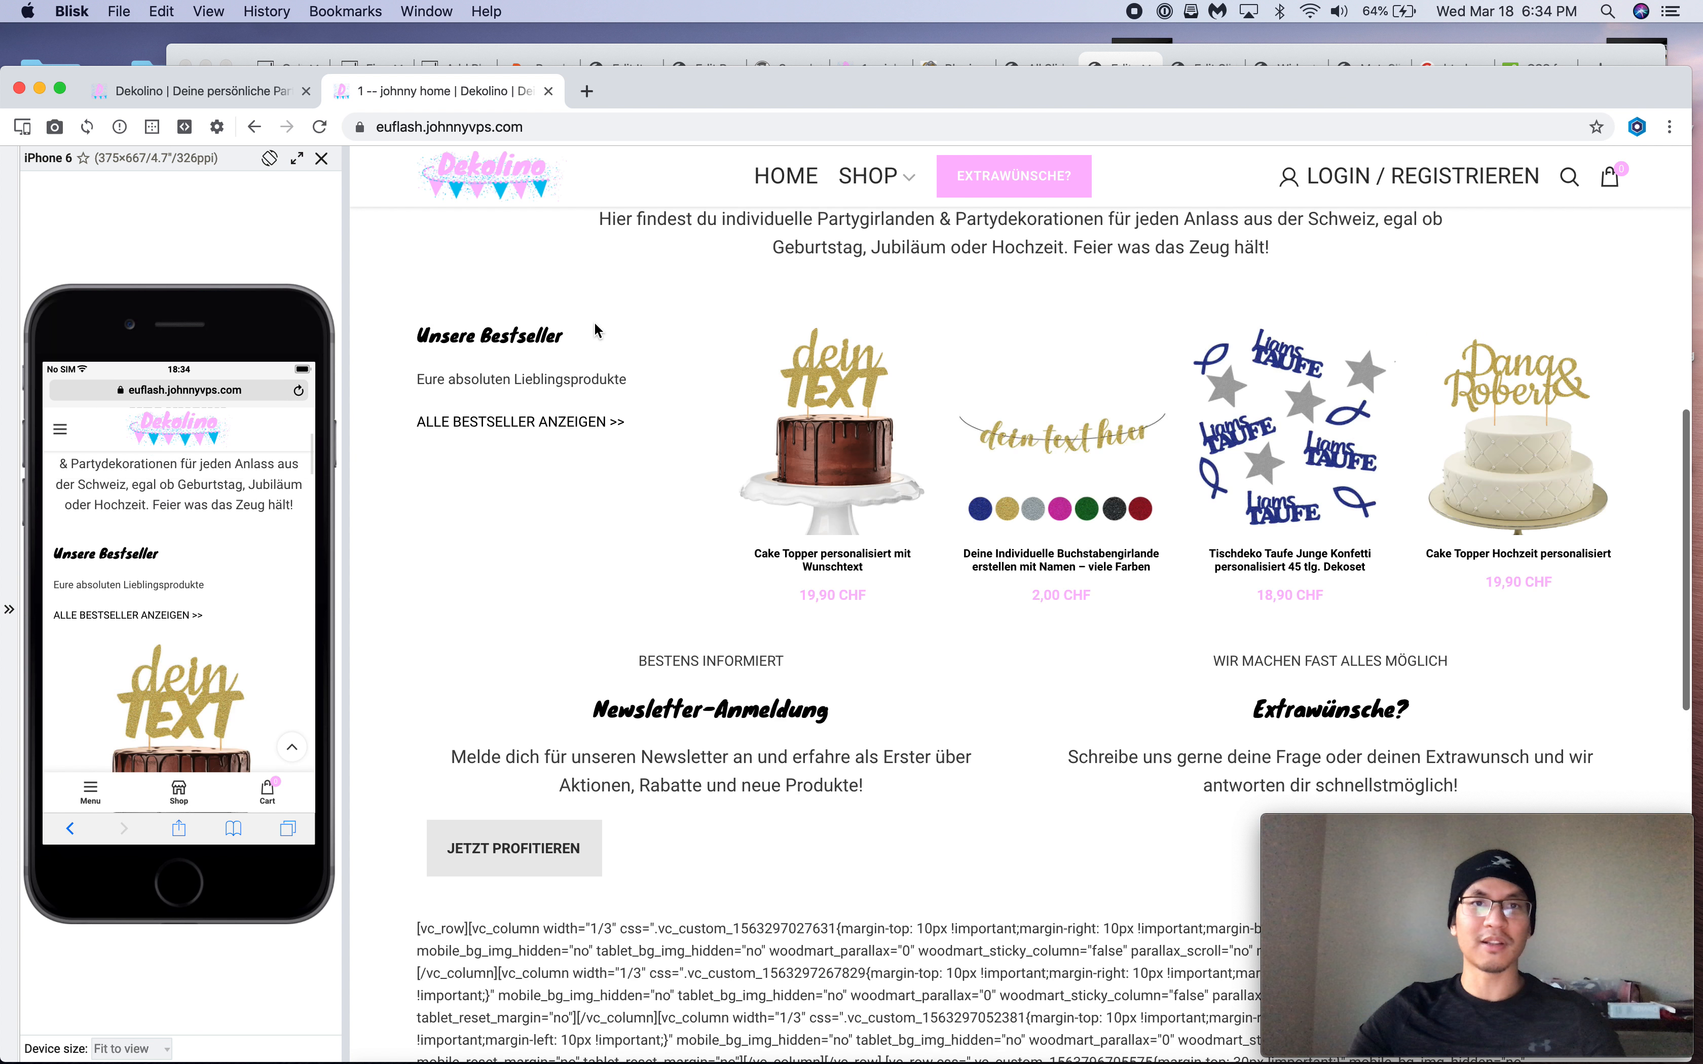
pyautogui.scroll(-8, 851, 456)
pyautogui.scroll(8, 852, 456)
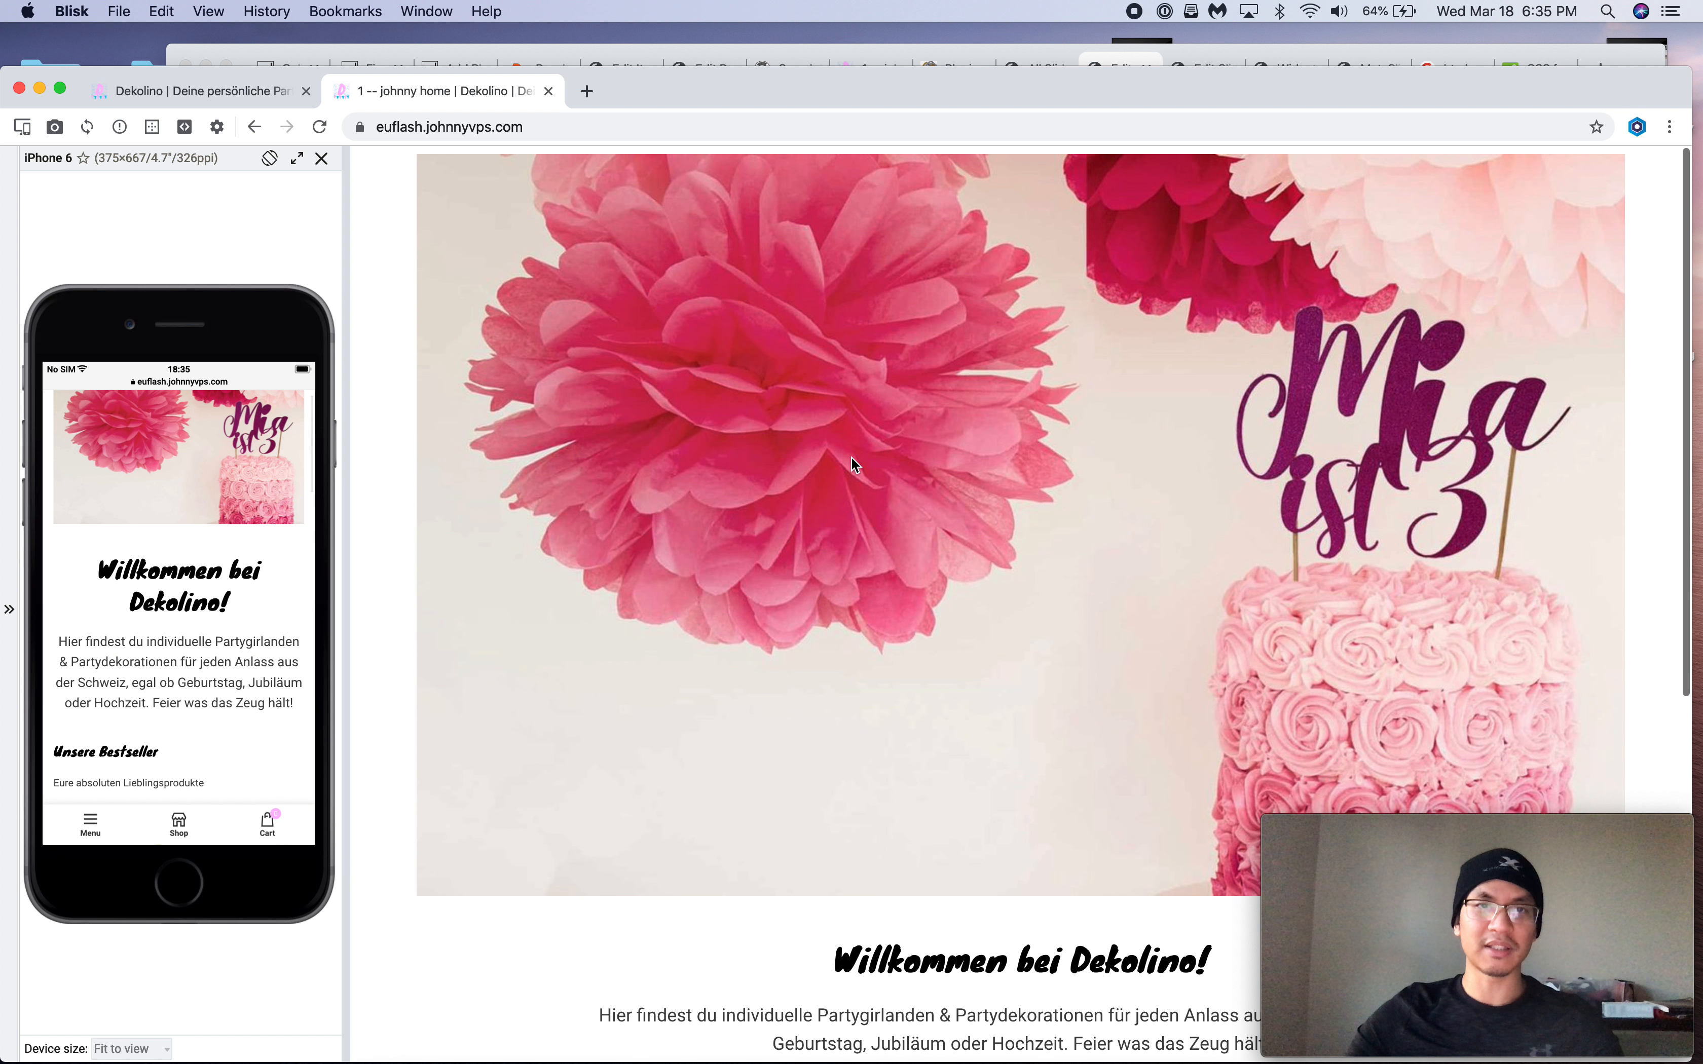
# Back in the Chrome editor, set the page template to Portfolio and update the page
pyautogui.click(1123, 57)
pyautogui.click(1511, 445)
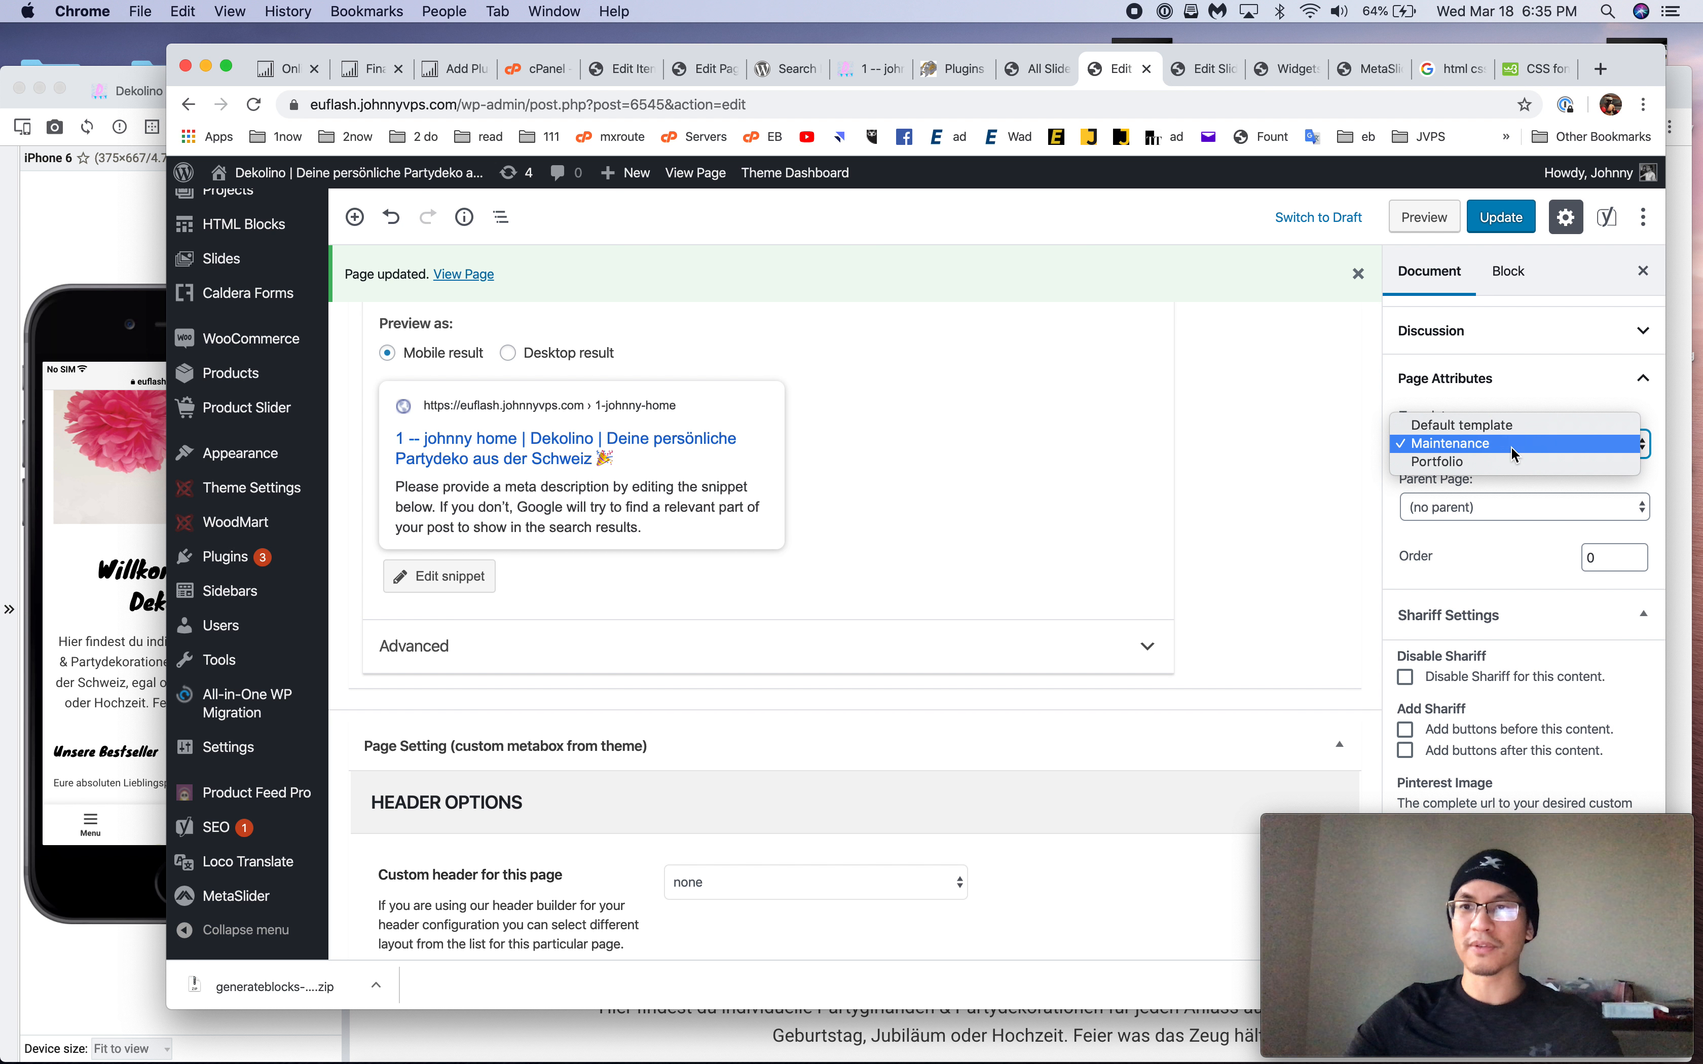
pyautogui.click(1511, 463)
pyautogui.click(1502, 217)
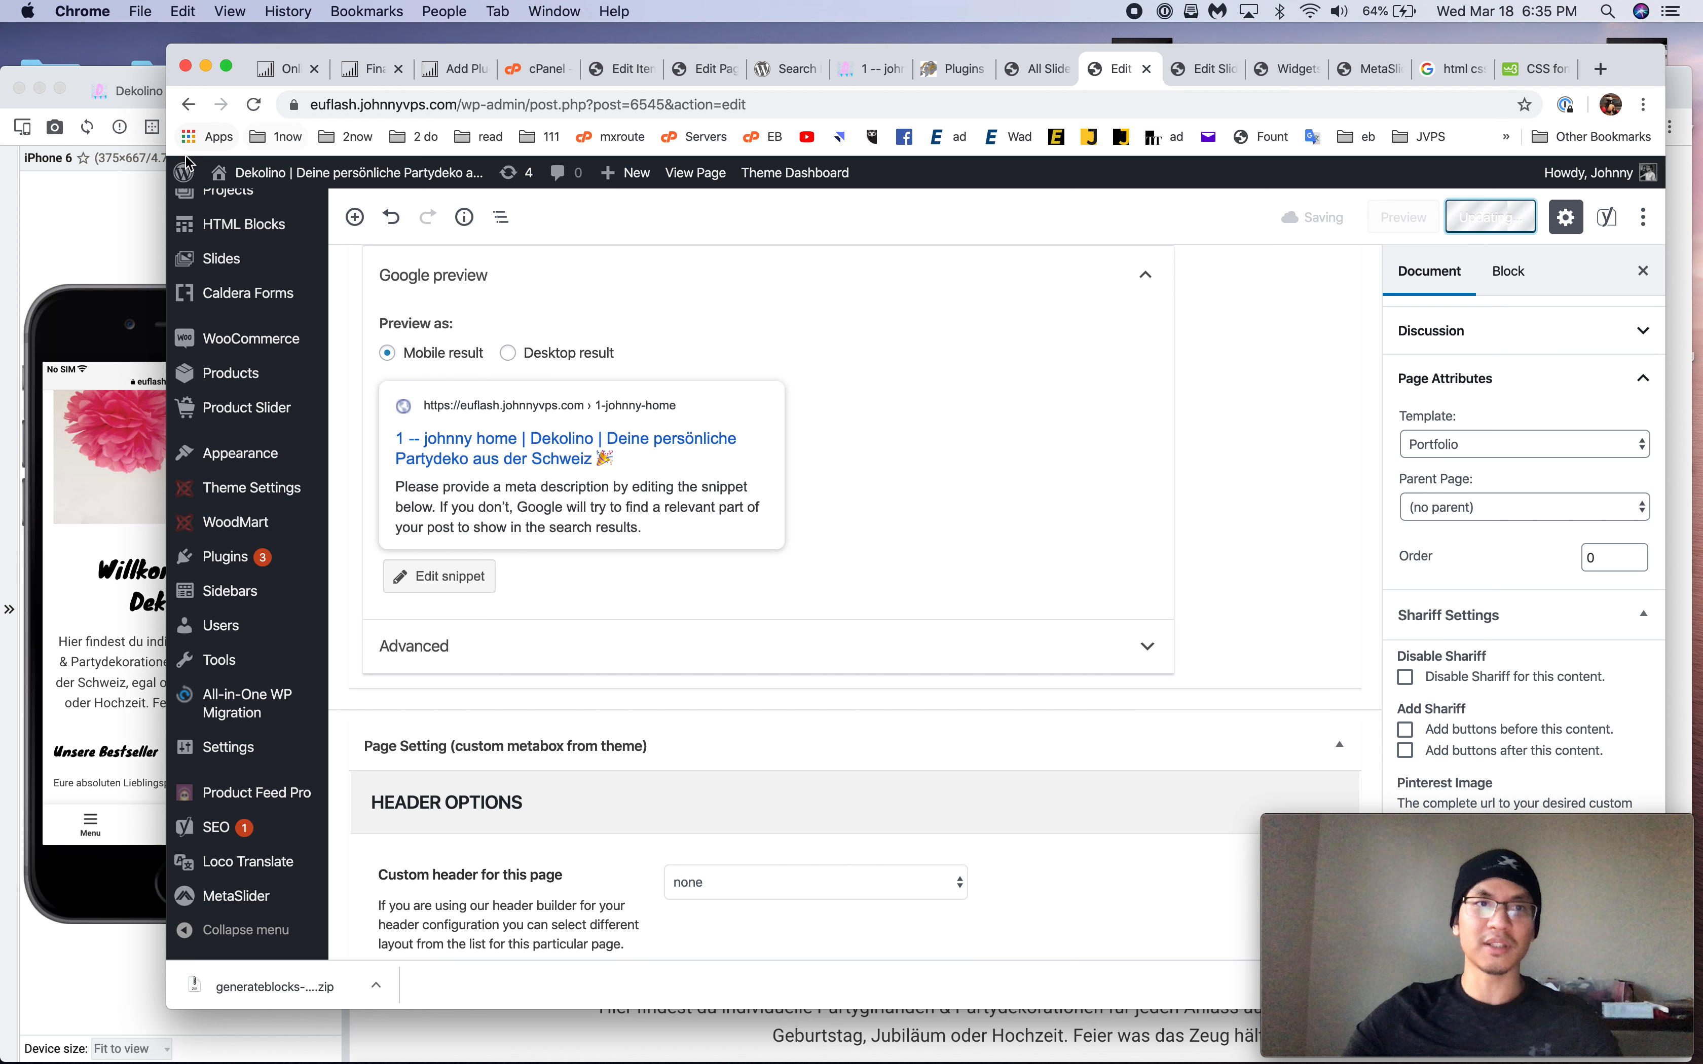
# Reload the johnny home page in Blisk and inspect the Portfolio template's rendering down to the footer
pyautogui.click(155, 219)
pyautogui.press('super+r')
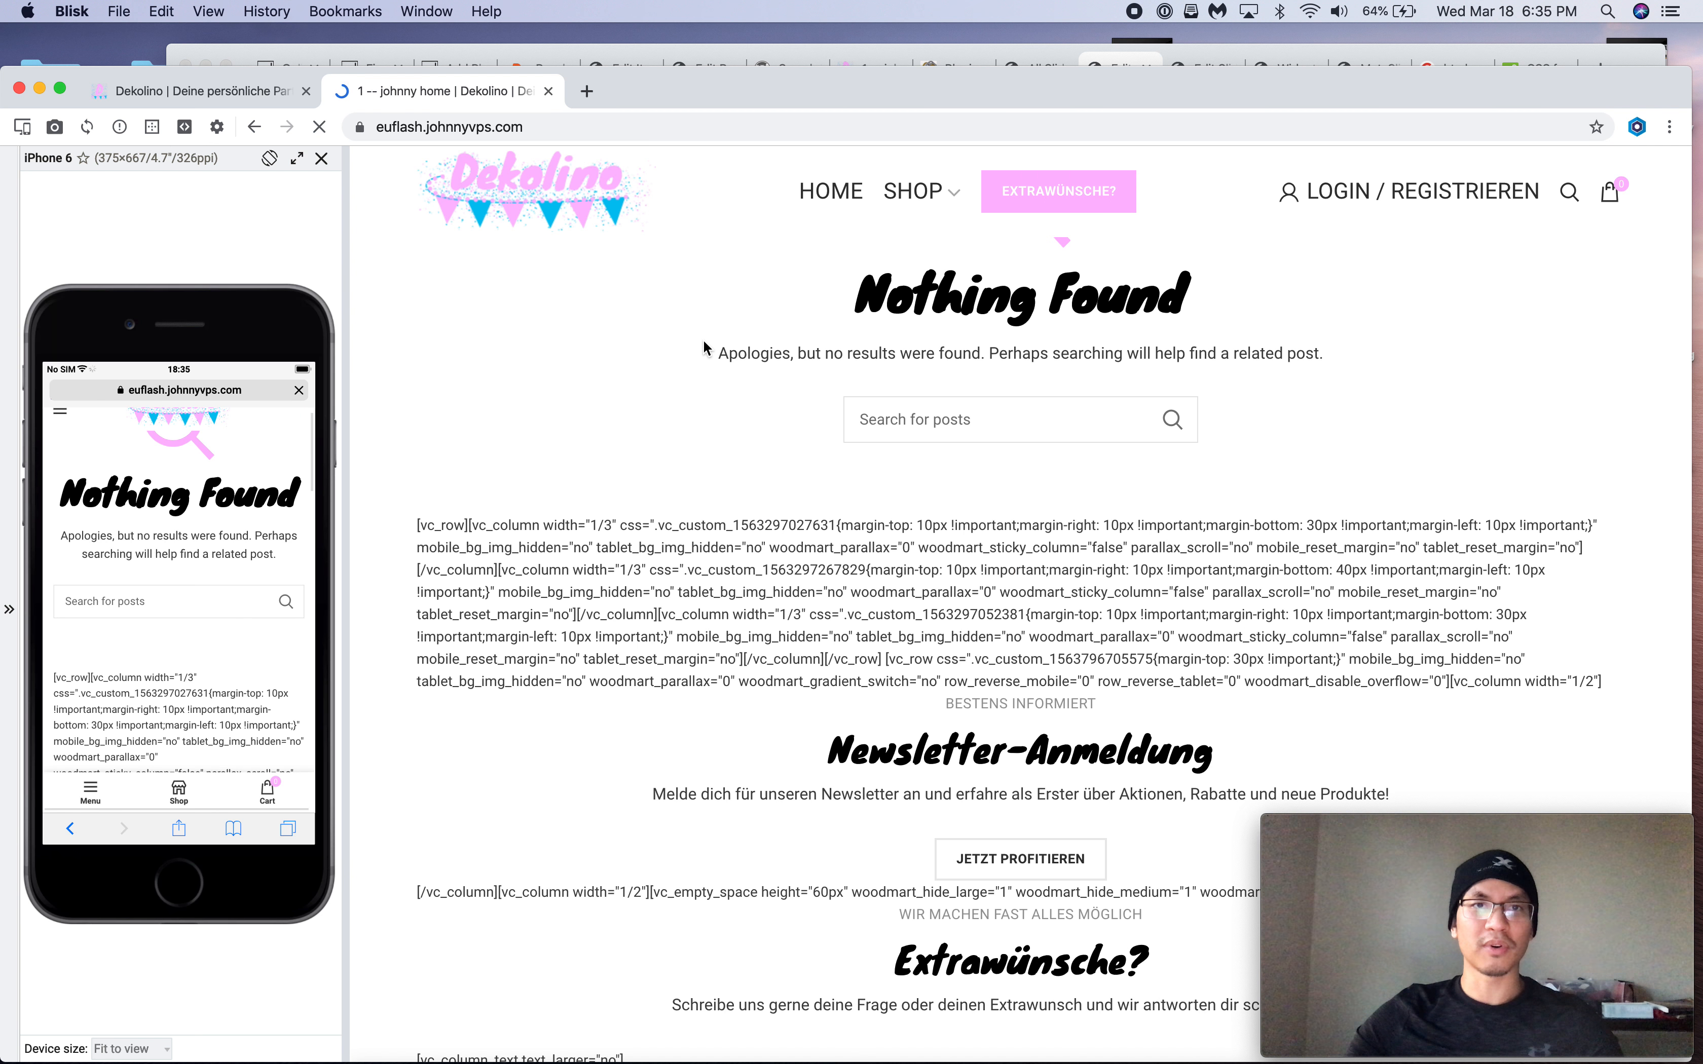
pyautogui.scroll(-10, 704, 346)
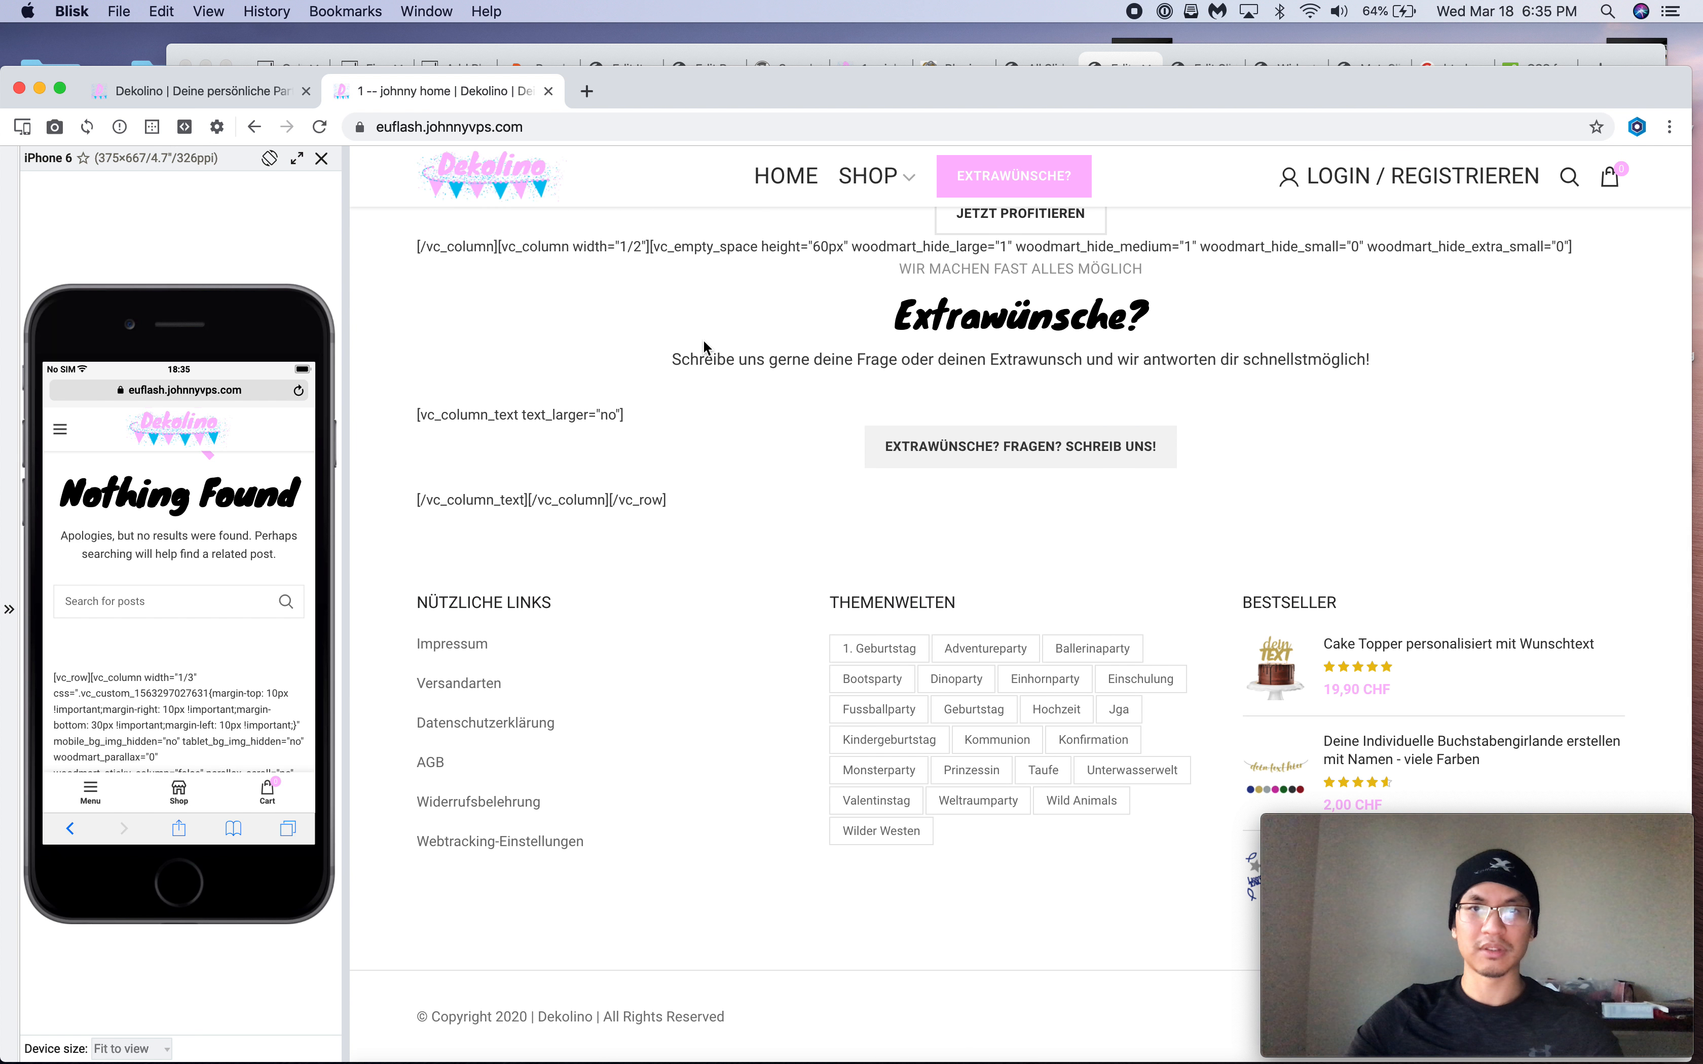
# Examine the header and slider of the live dekolino.ch homepage for comparison
pyautogui.click(242, 92)
pyautogui.scroll(20, 246, 541)
pyautogui.scroll(-3, 247, 541)
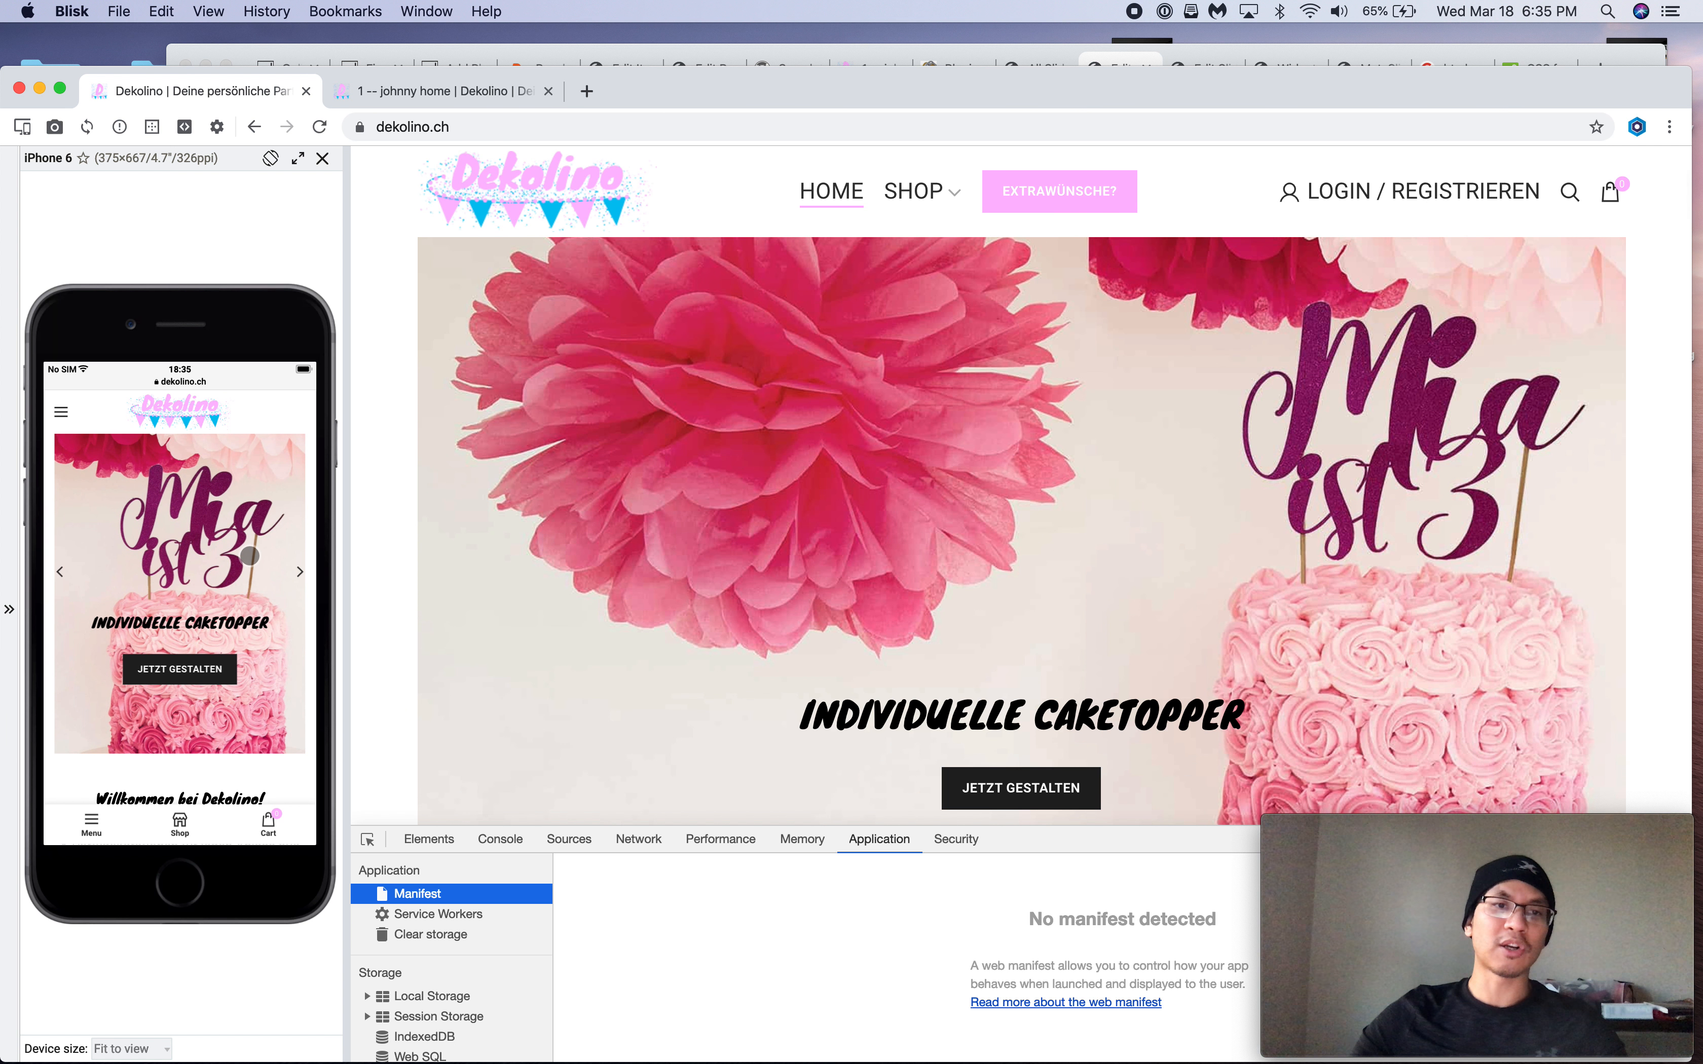
pyautogui.scroll(2, 250, 555)
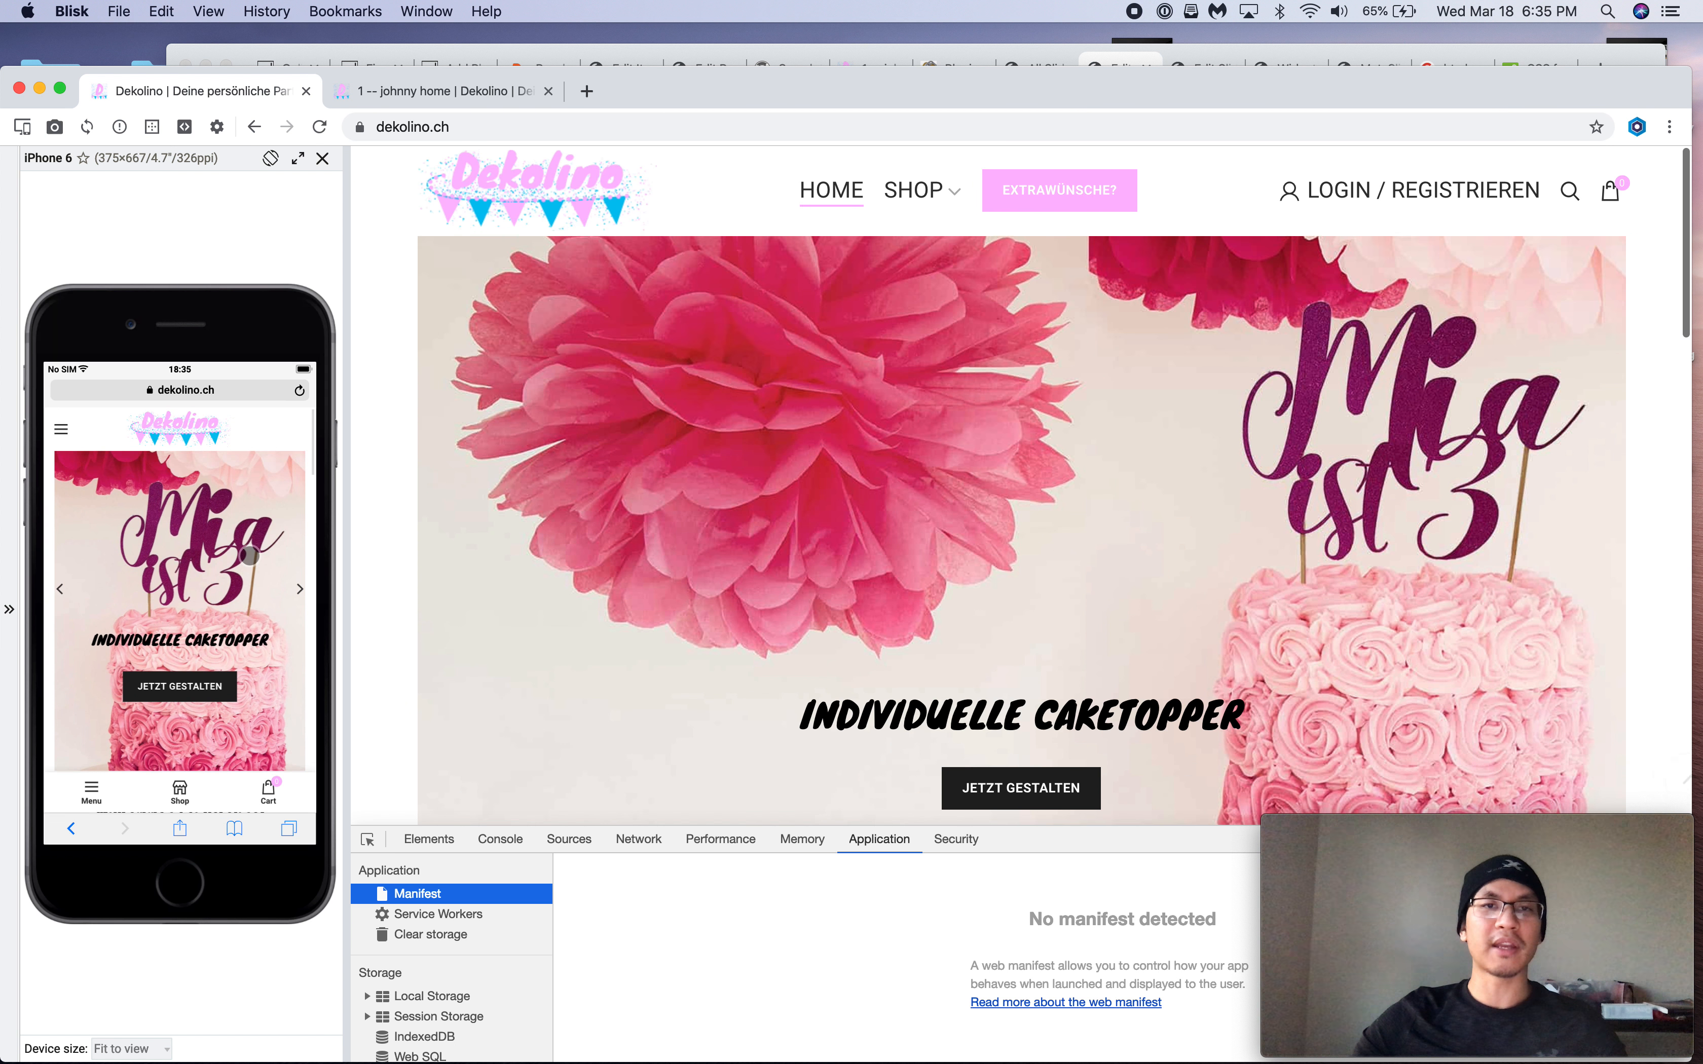
# Review the johnny home page in Blisk, from the welcome text and bestsellers to the newsletter, "Extrawünsche?" and footer sections
pyautogui.click(445, 91)
pyautogui.scroll(-10, 235, 540)
pyautogui.scroll(2, 236, 540)
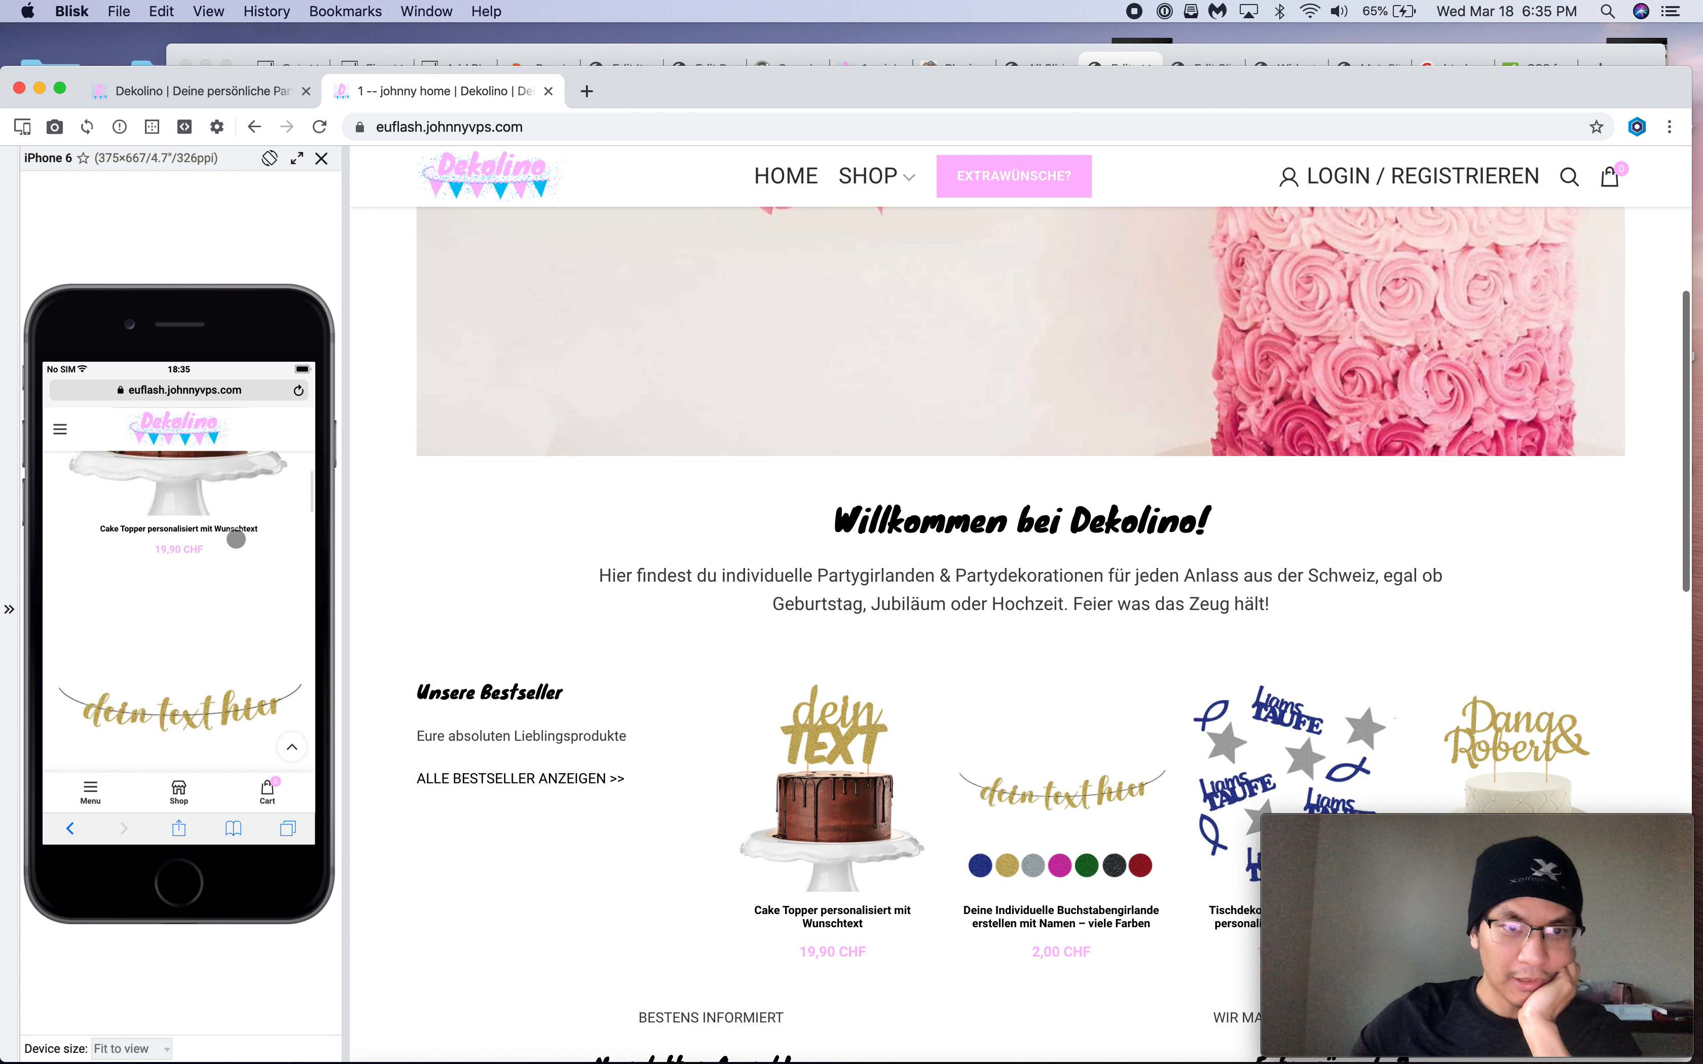
pyautogui.scroll(-4, 236, 539)
pyautogui.scroll(3, 232, 563)
pyautogui.scroll(-2, 229, 583)
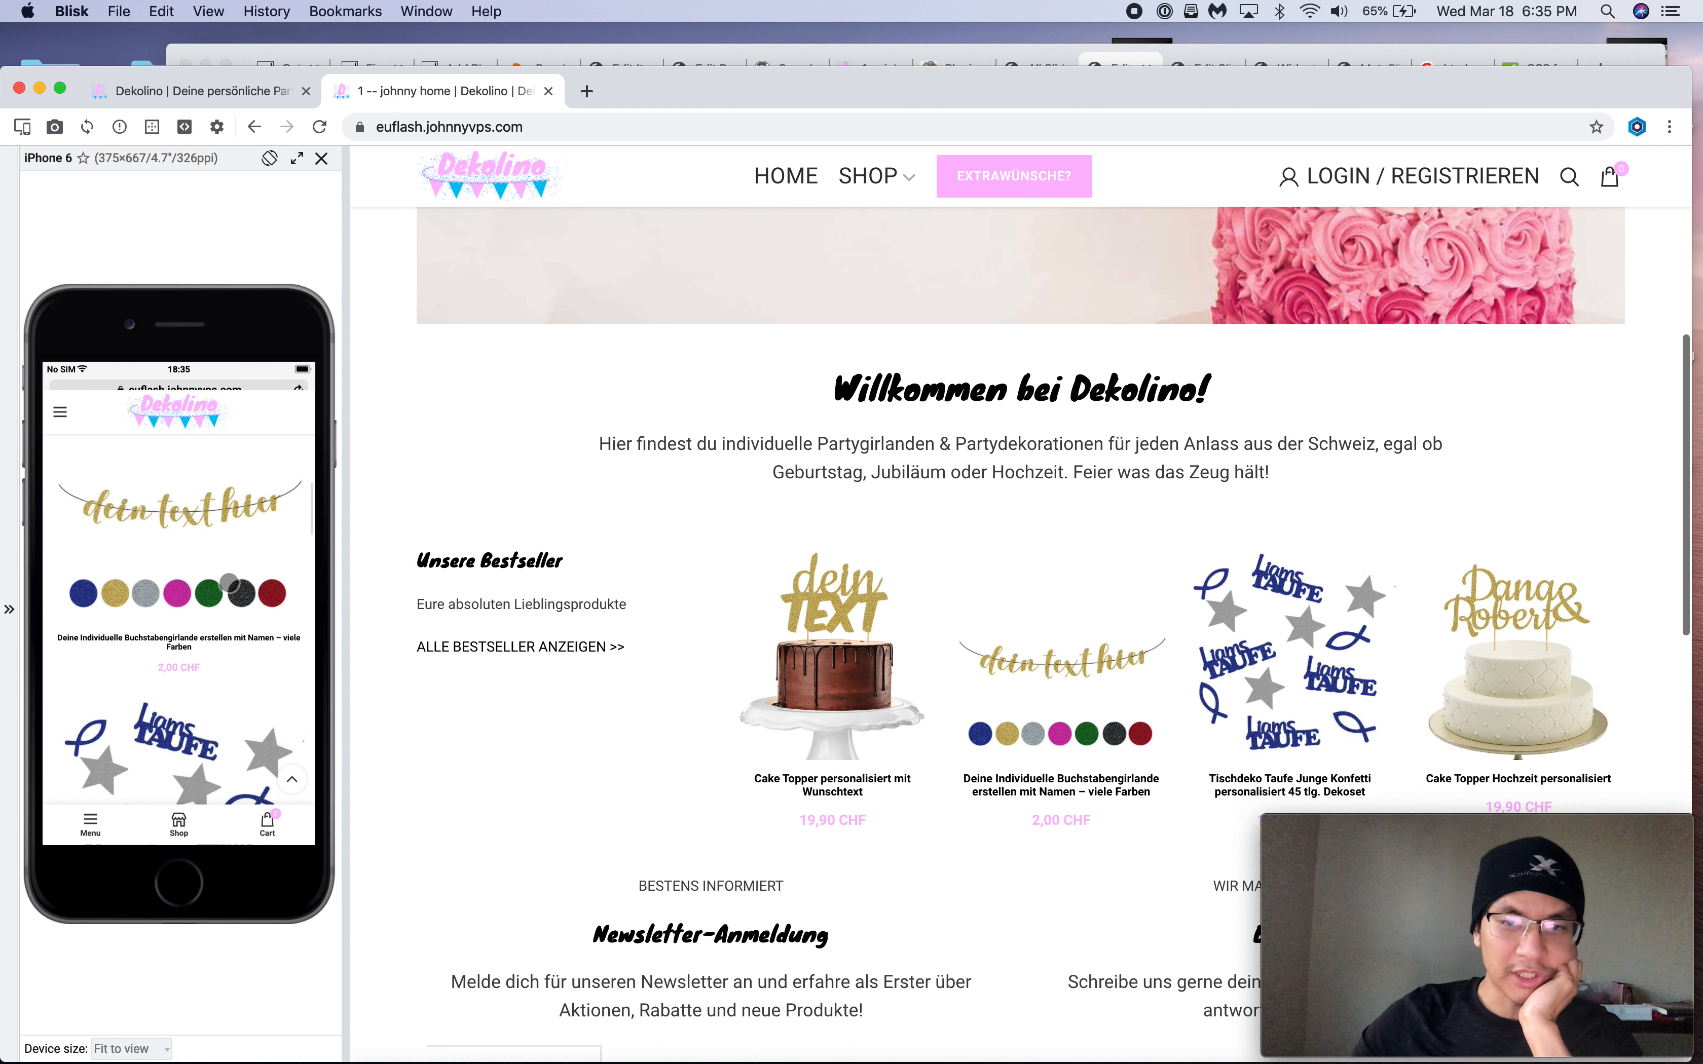
pyautogui.scroll(-10, 229, 581)
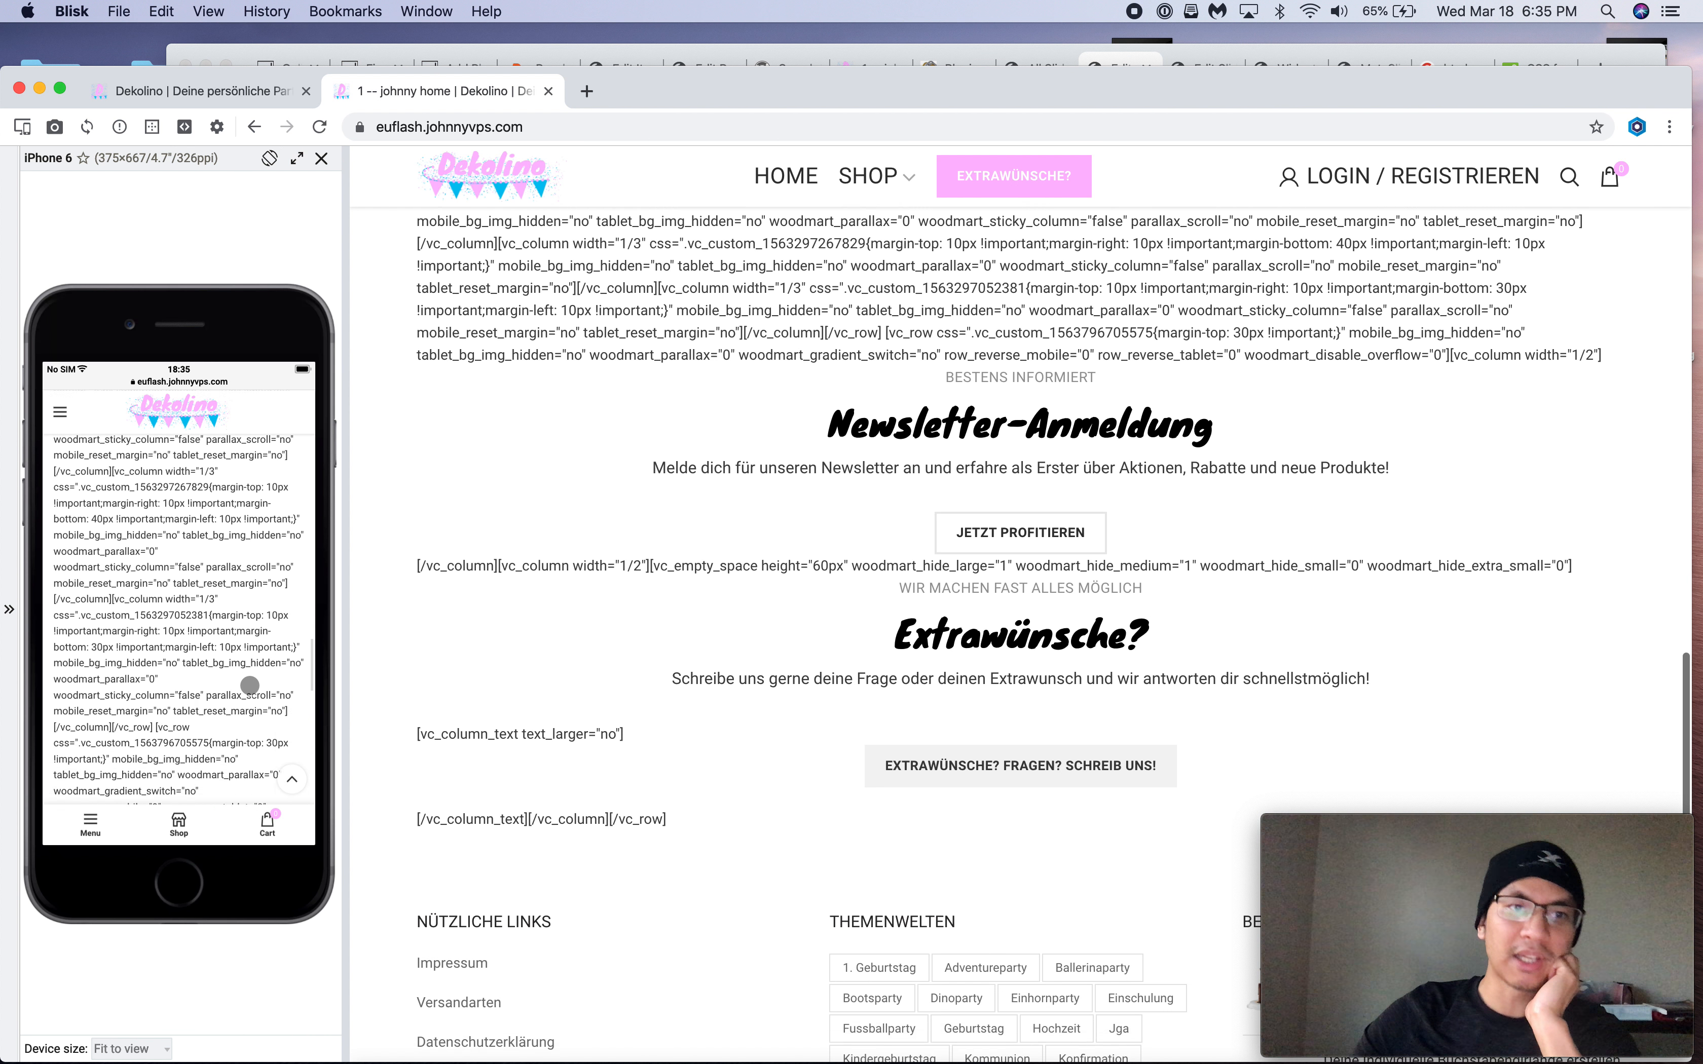
pyautogui.scroll(-3, 250, 685)
pyautogui.scroll(6, 607, 601)
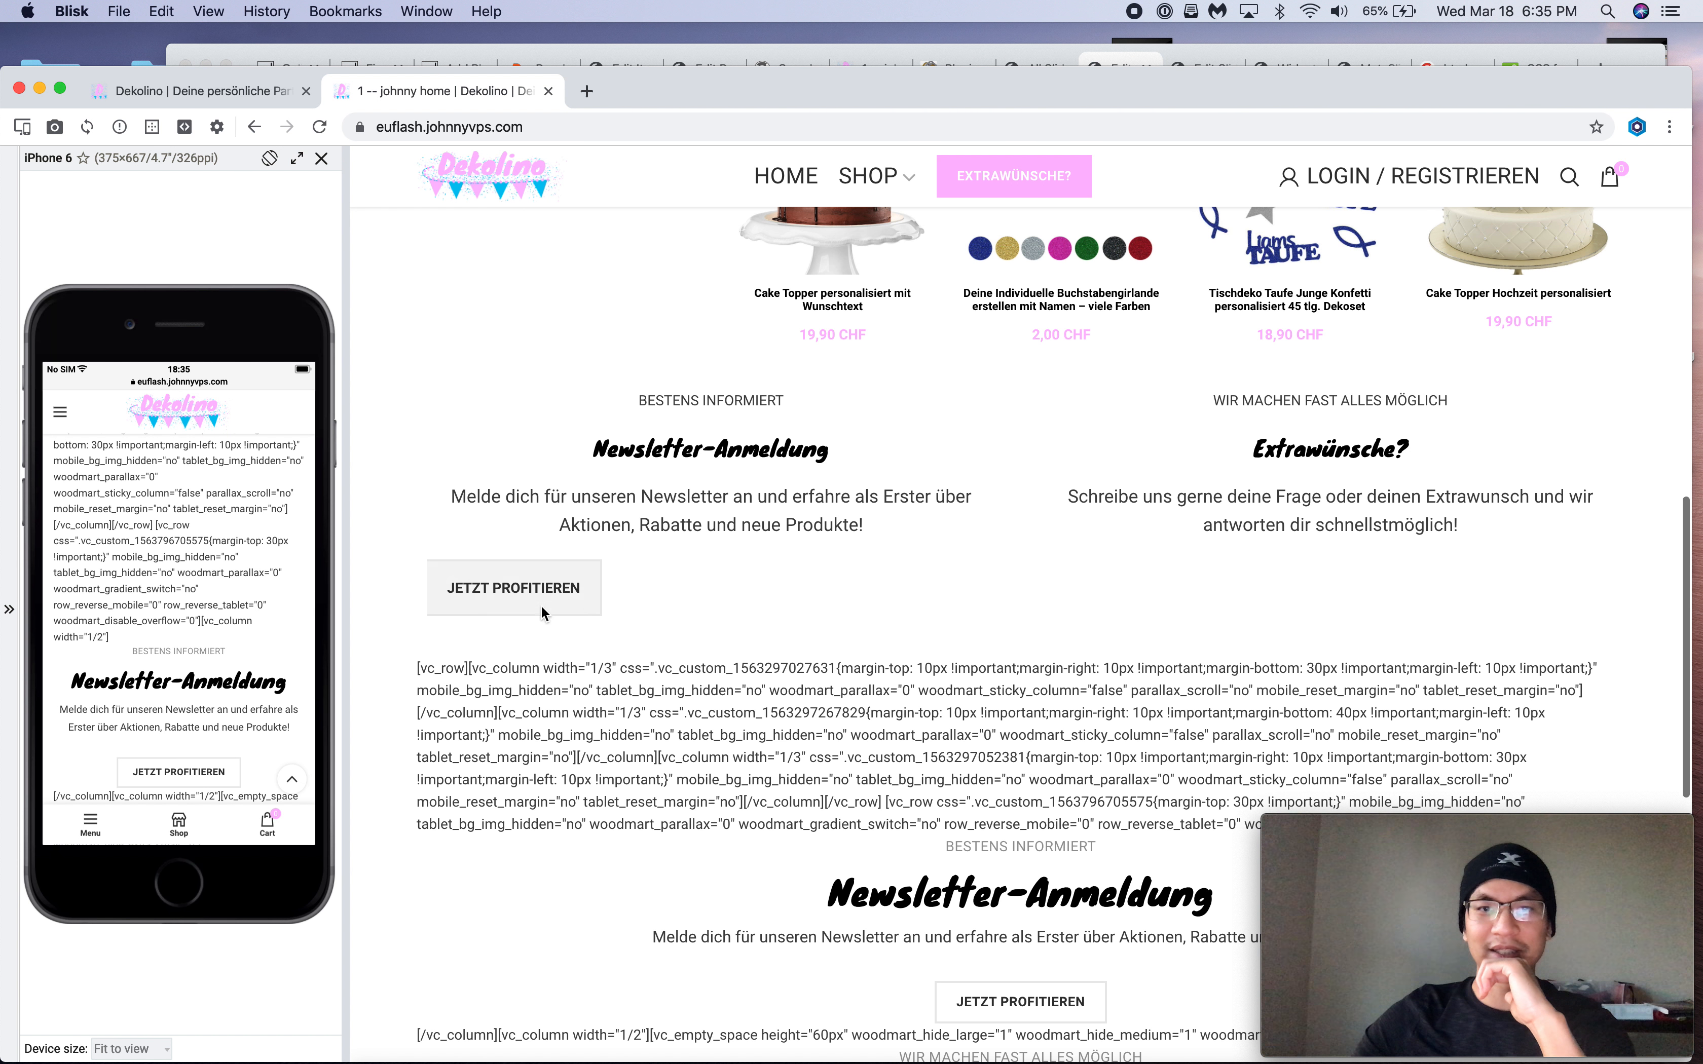
# Highlight the vc_row shortcode content below the rebuilt newsletter section, and open the page linked from the top slider image
pyautogui.scroll(-4, 466, 634)
pyautogui.moveTo(426, 420); pyautogui.dragTo(766, 903)
pyautogui.scroll(-7, 767, 904)
pyautogui.scroll(9, 702, 583)
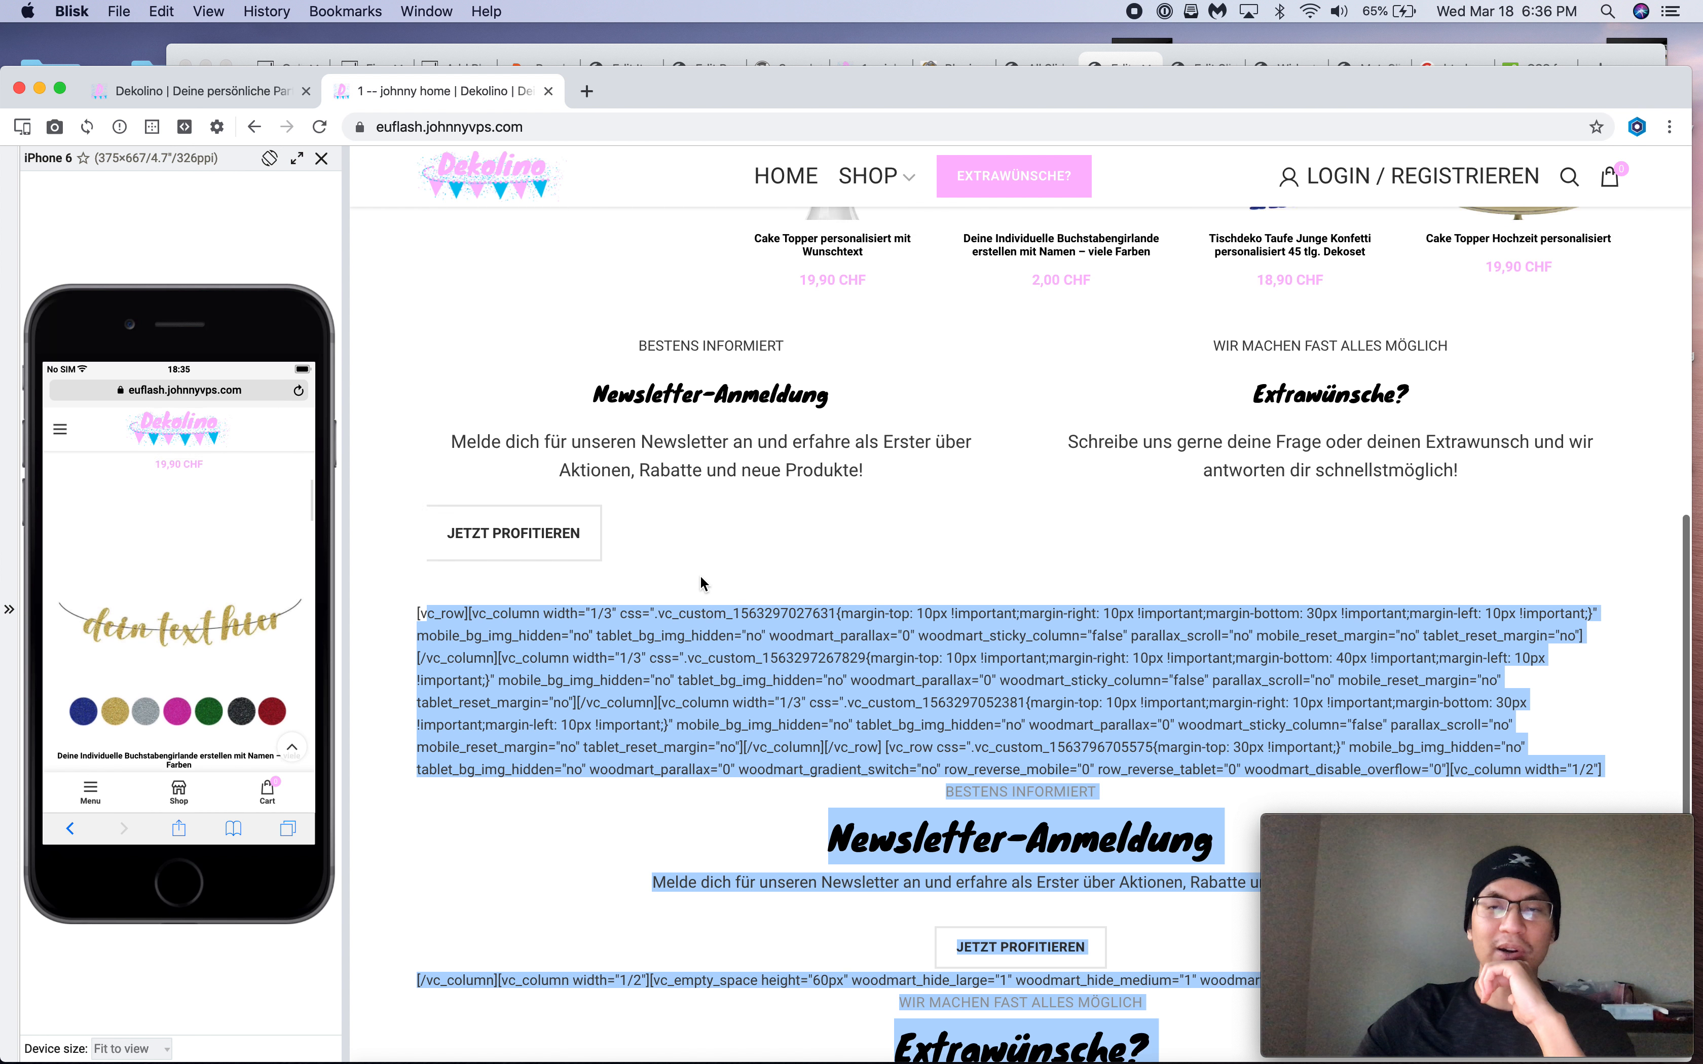
pyautogui.scroll(15, 701, 578)
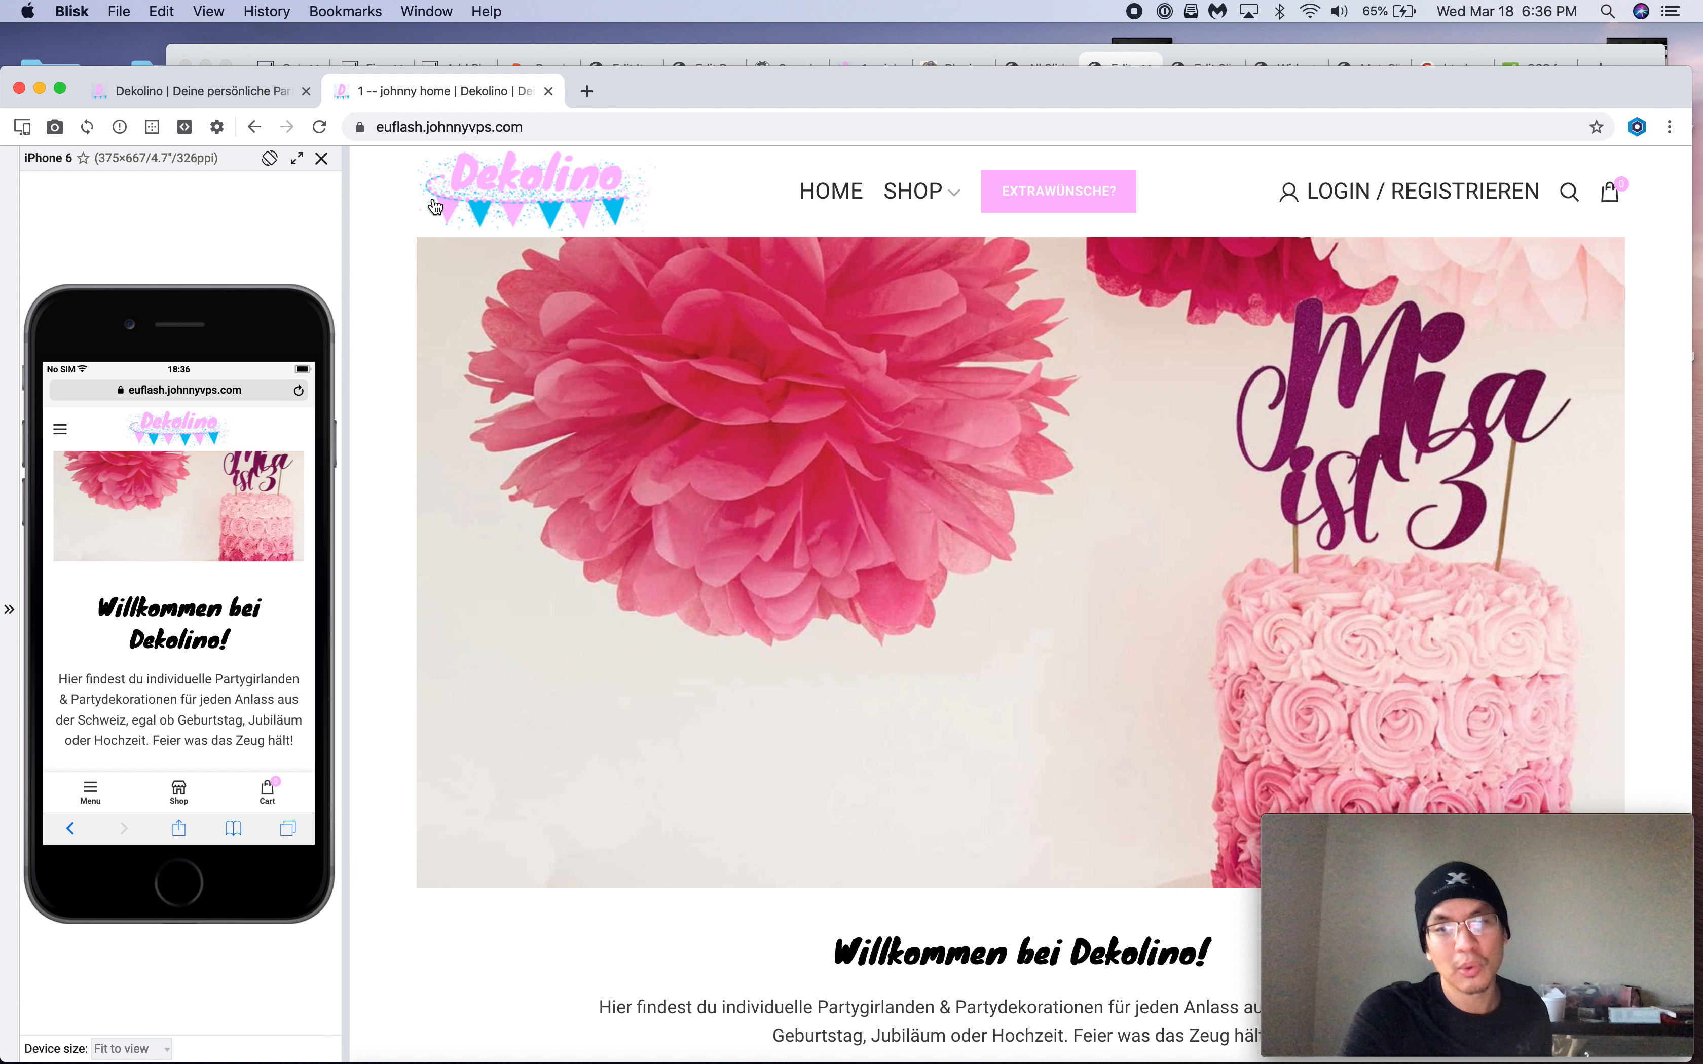
pyautogui.click(850, 470)
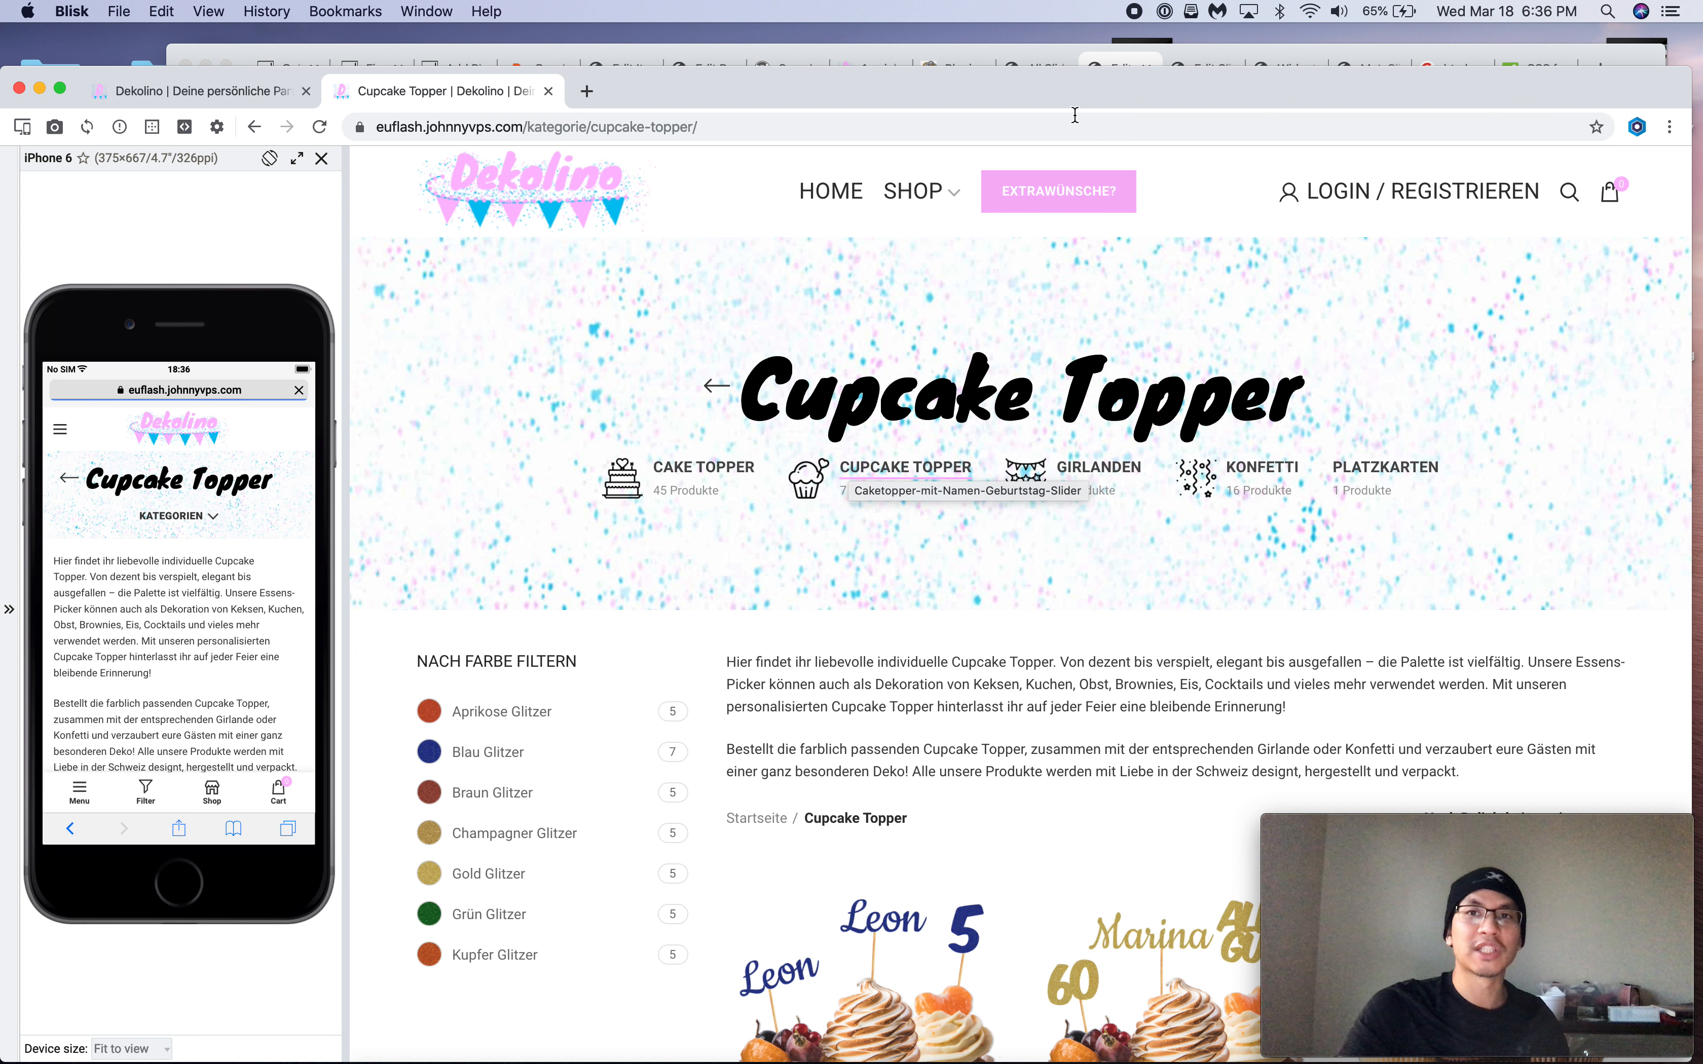
# Return to the Chrome page editor, review the rebuilt blocks and select the "Eure absoluten Lieblingsprodukte" paragraph
pyautogui.click(1113, 65)
pyautogui.scroll(15, 1044, 428)
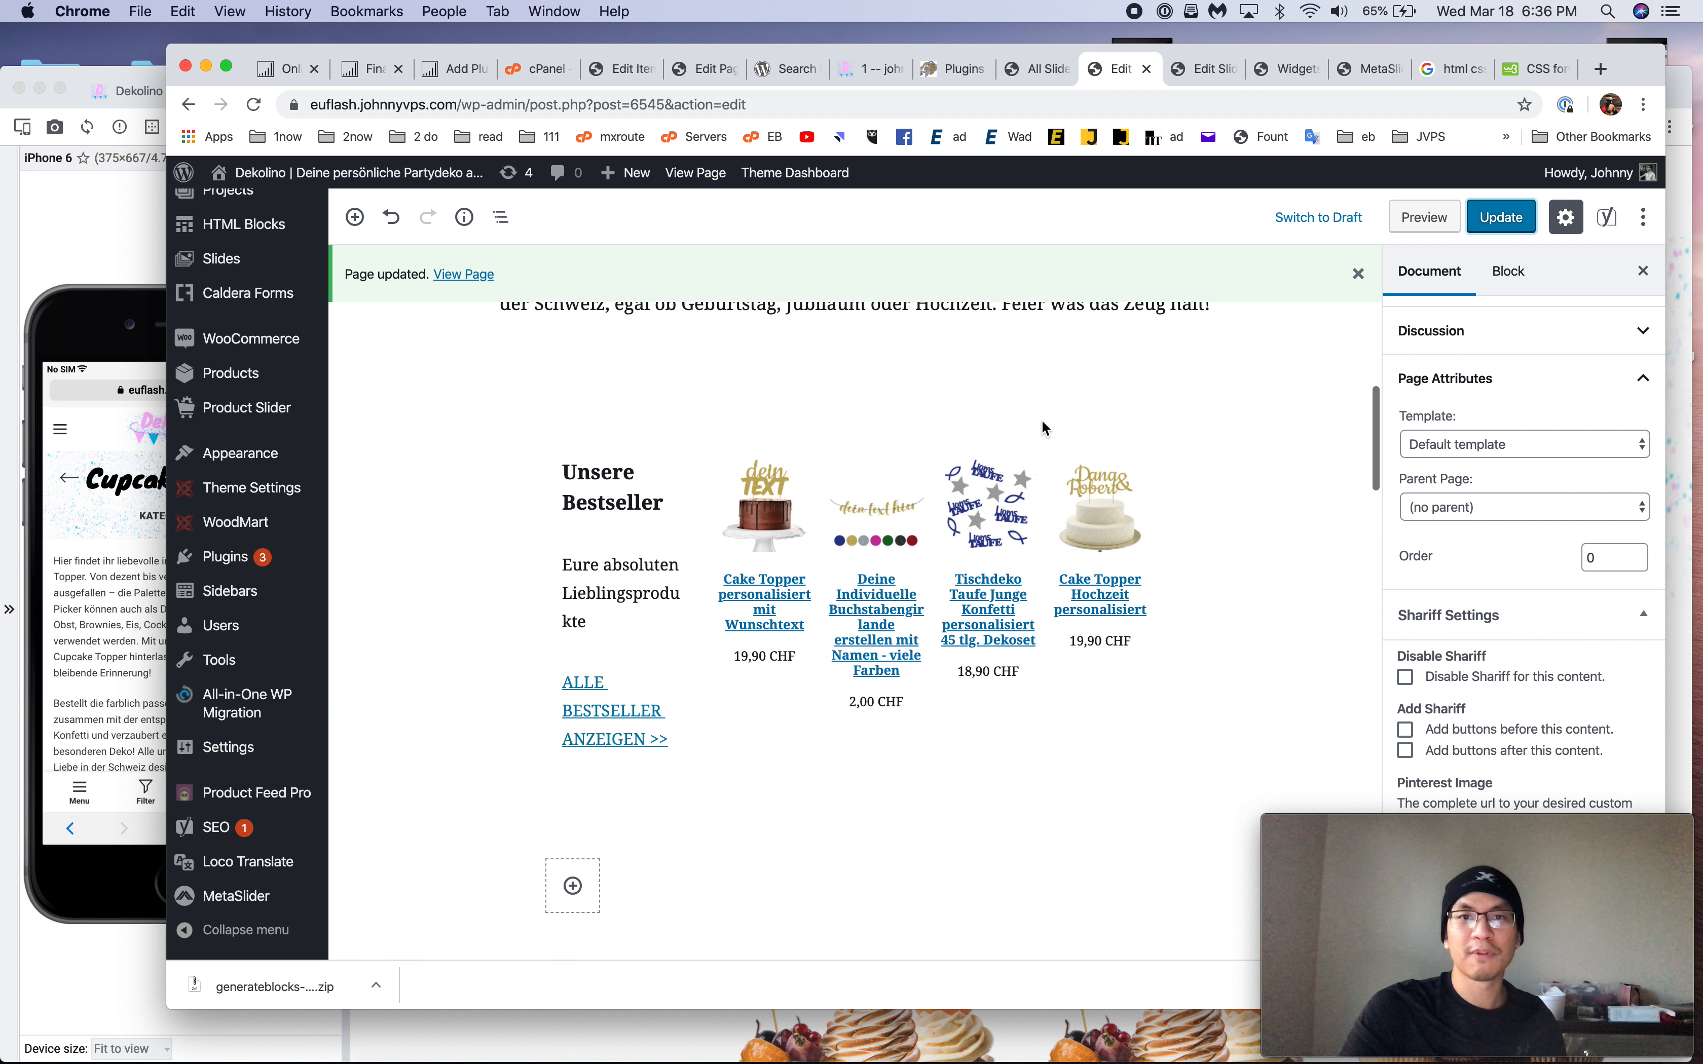
pyautogui.scroll(-10, 797, 675)
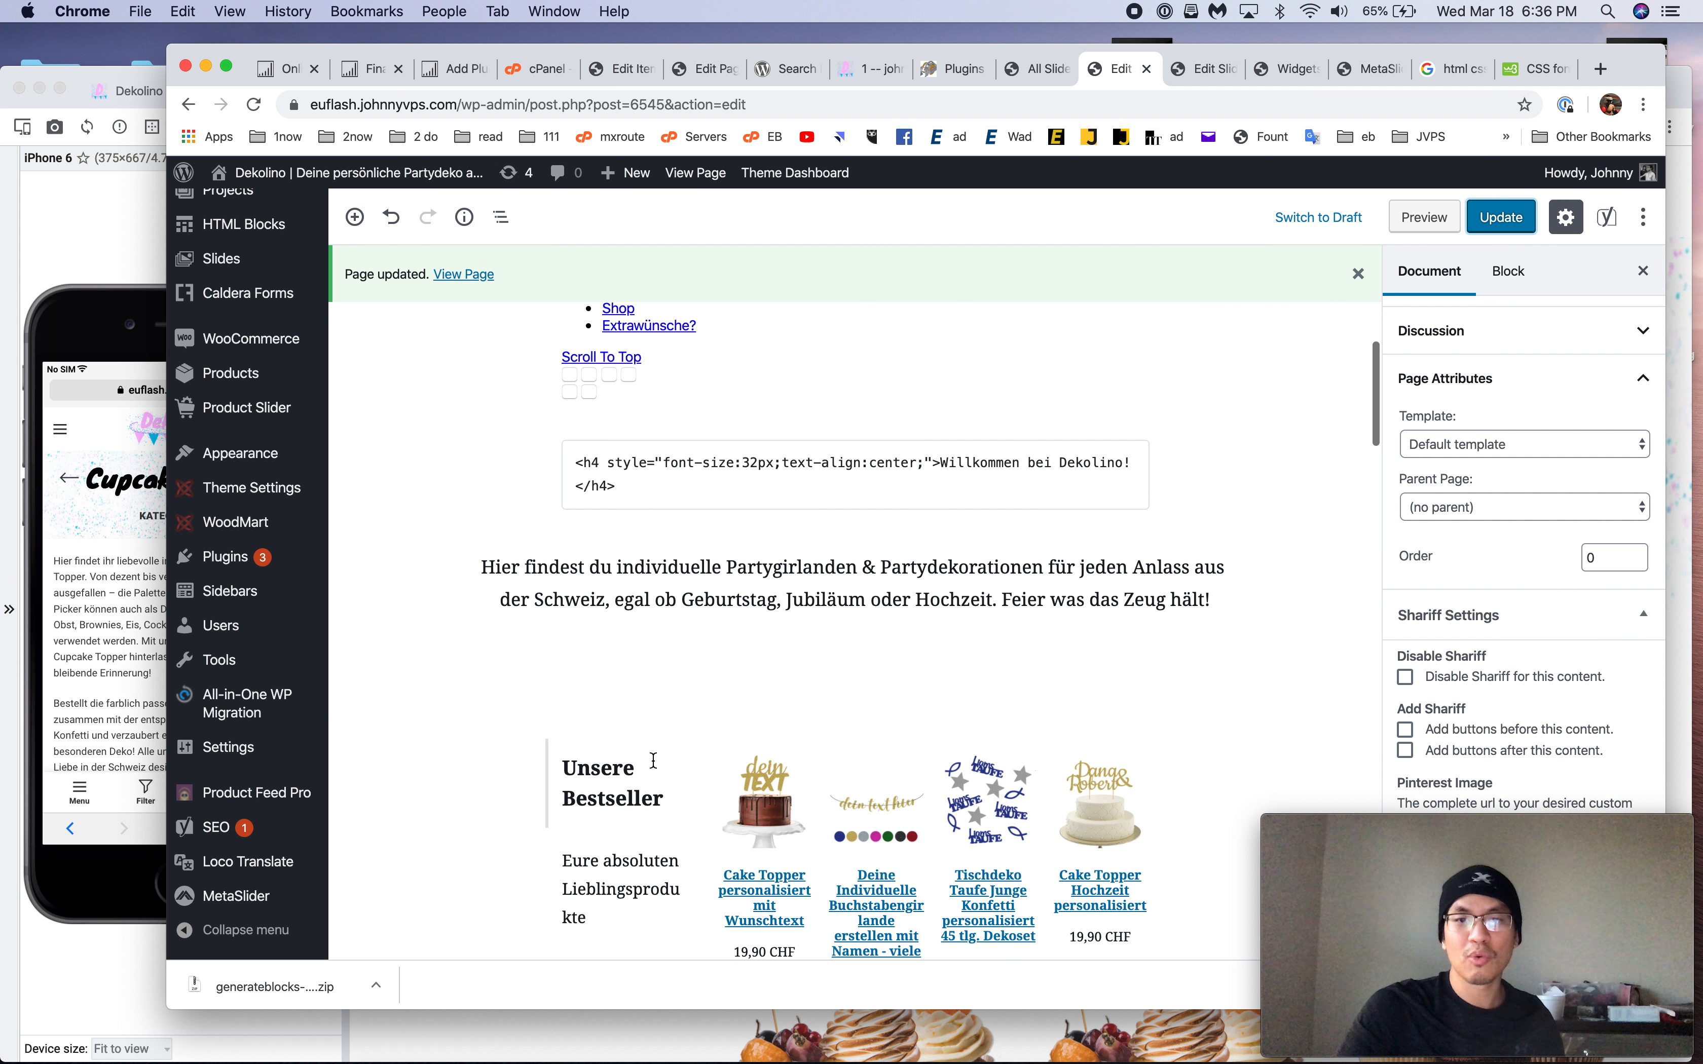
pyautogui.click(635, 607)
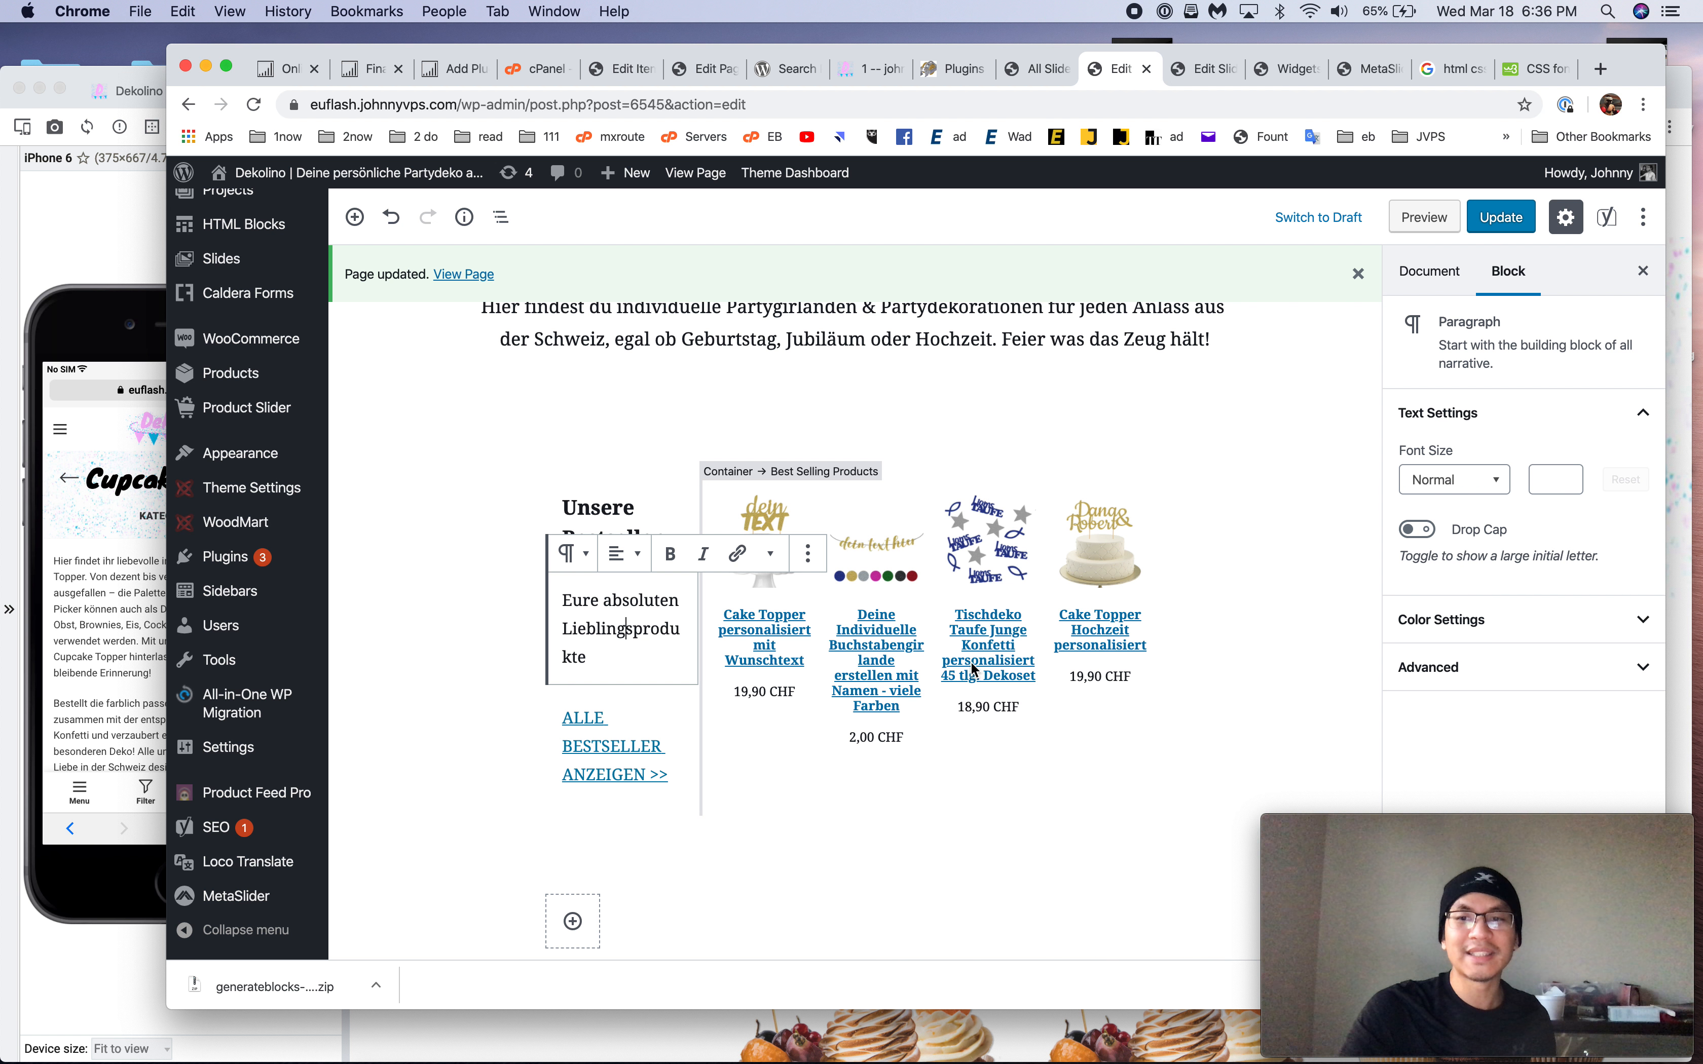
# Review the Plugins page, the johnny home page and the live homepage's WPBakery Page Builder layout, and return to the johnny home editor
pyautogui.click(932, 70)
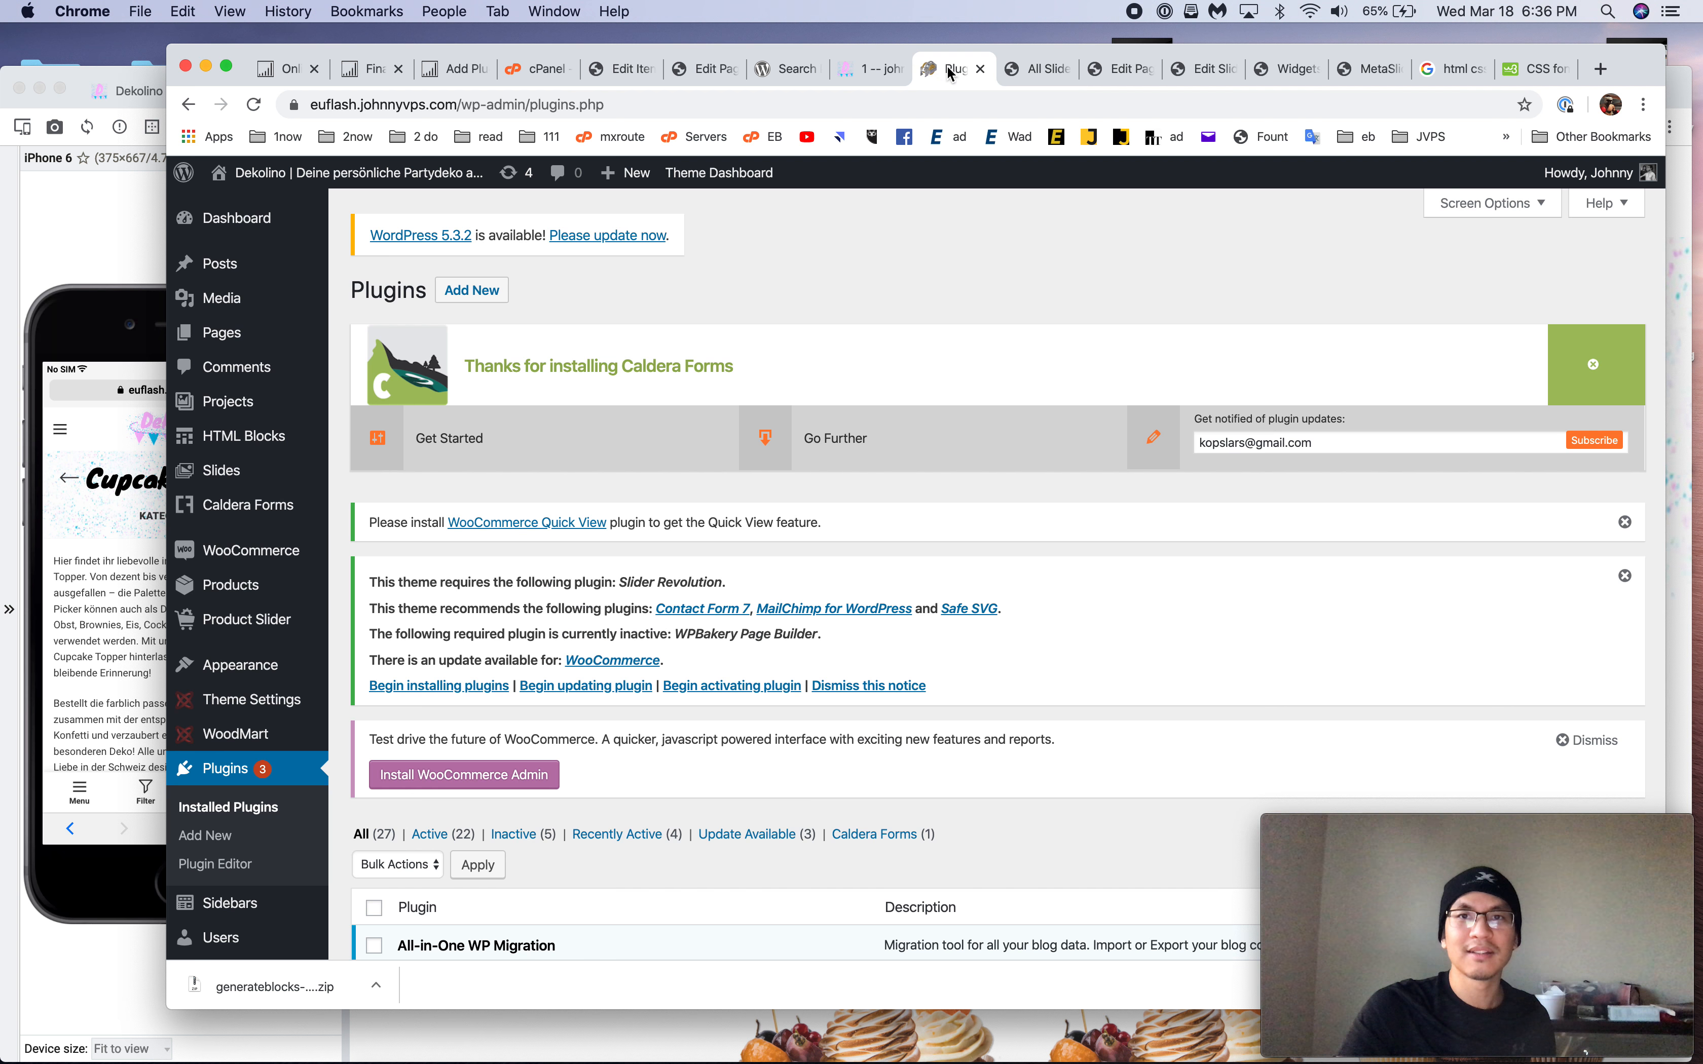
pyautogui.click(887, 74)
pyautogui.moveTo(873, 181)
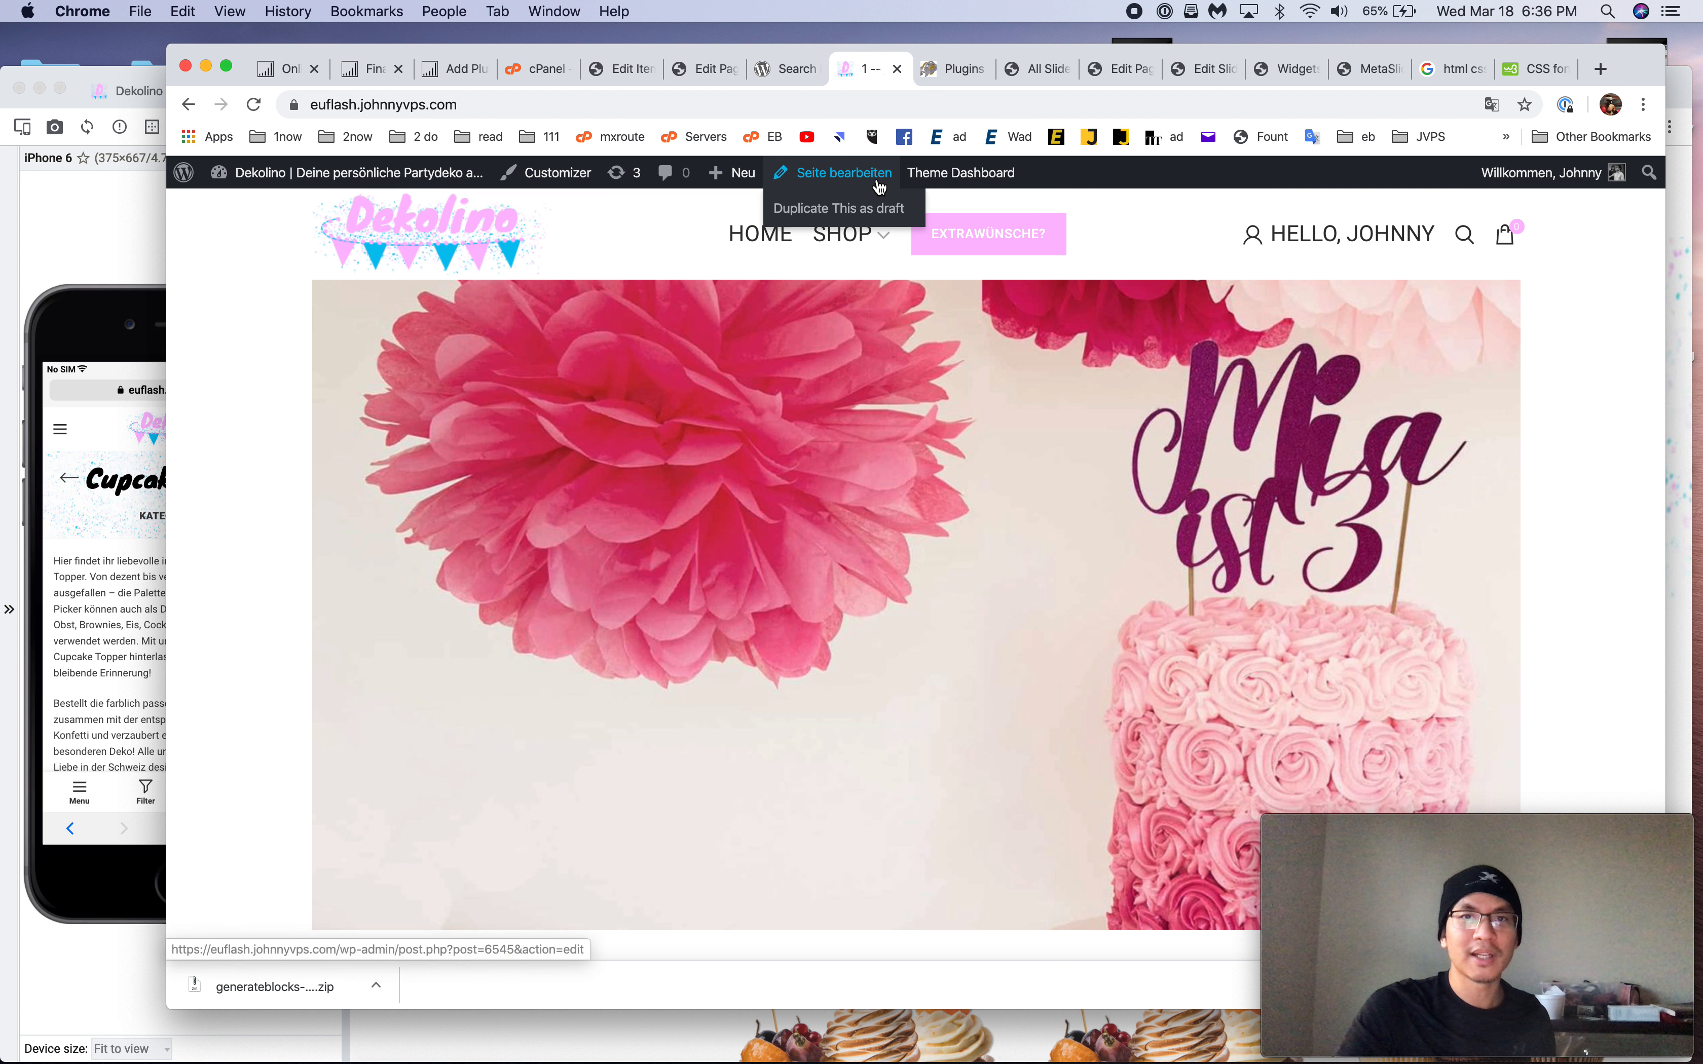
pyautogui.click(699, 69)
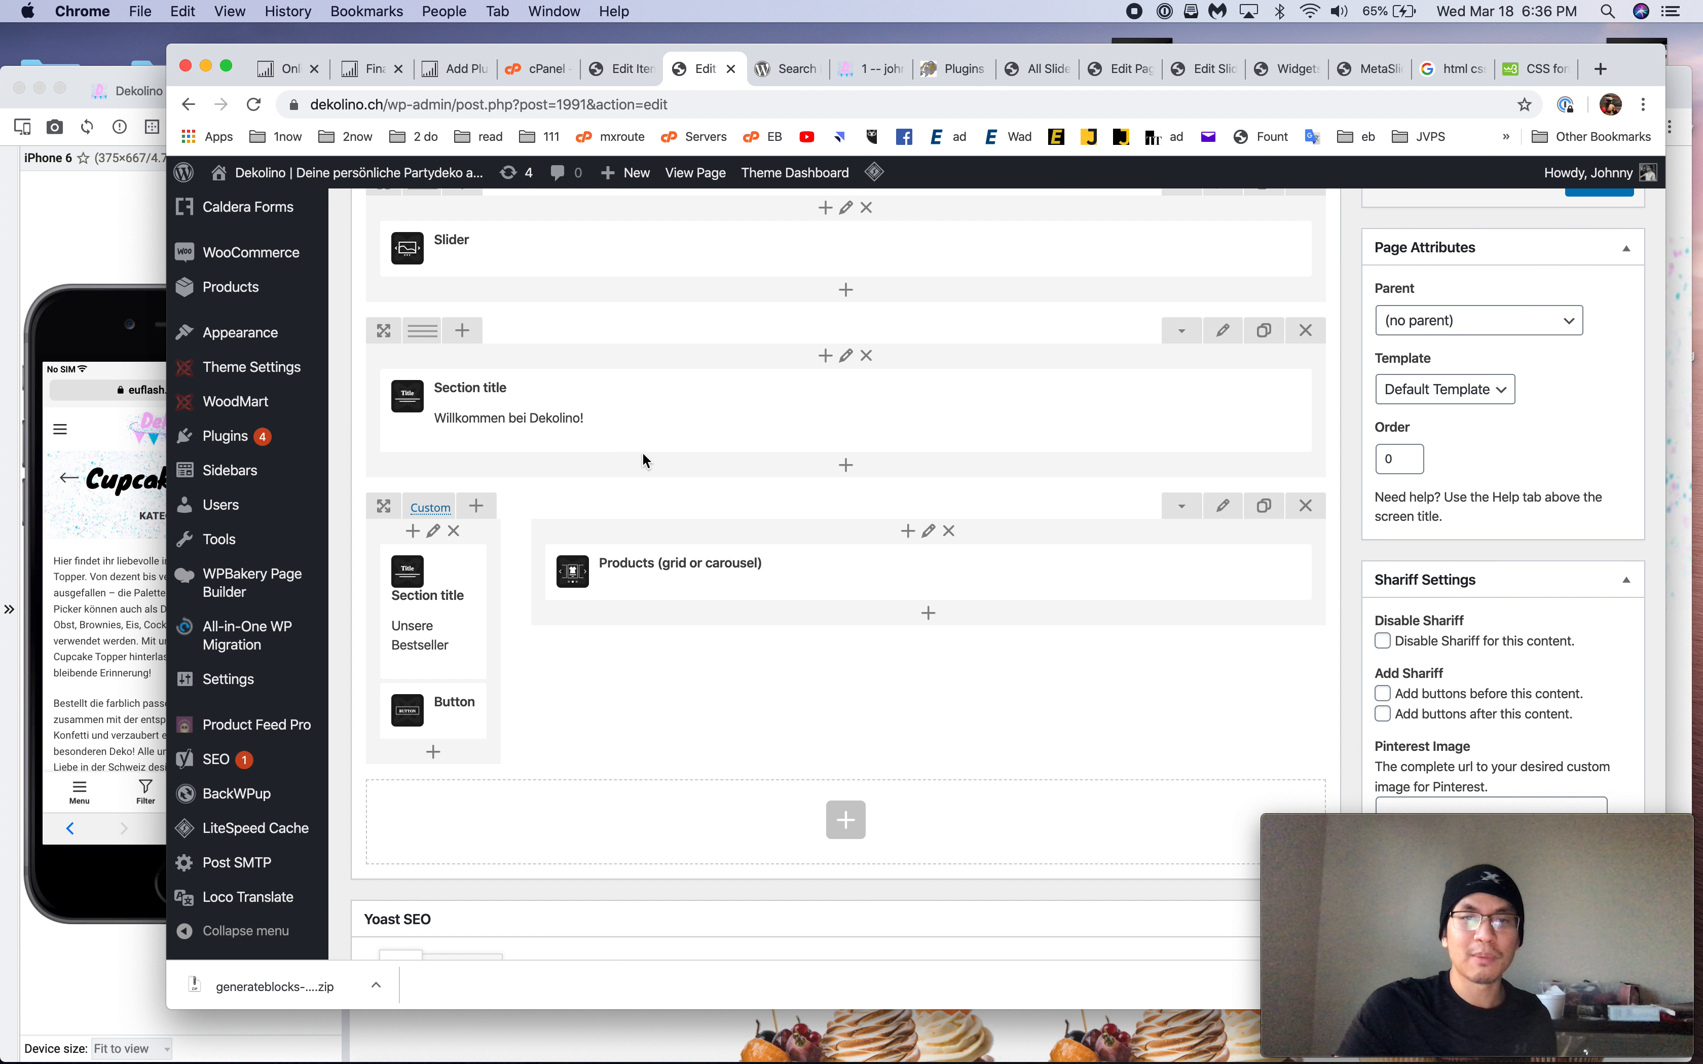
pyautogui.scroll(5, 690, 599)
pyautogui.scroll(-4, 844, 570)
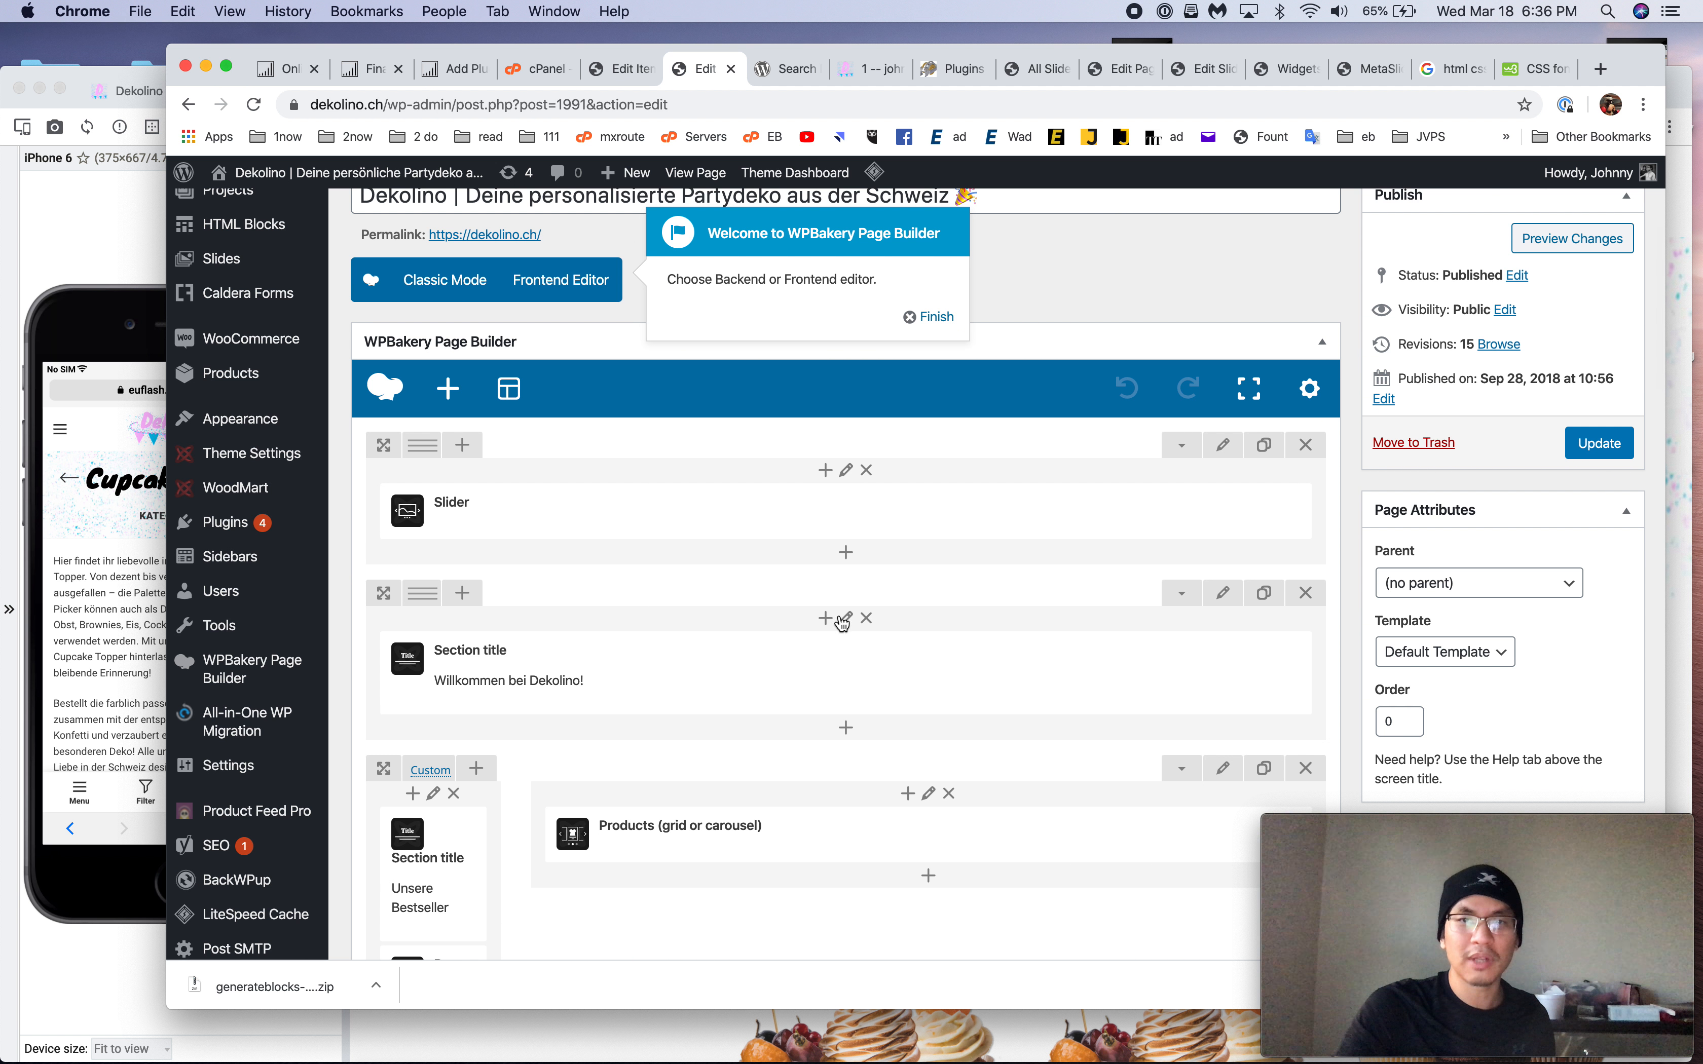
pyautogui.scroll(5, 857, 685)
pyautogui.click(925, 649)
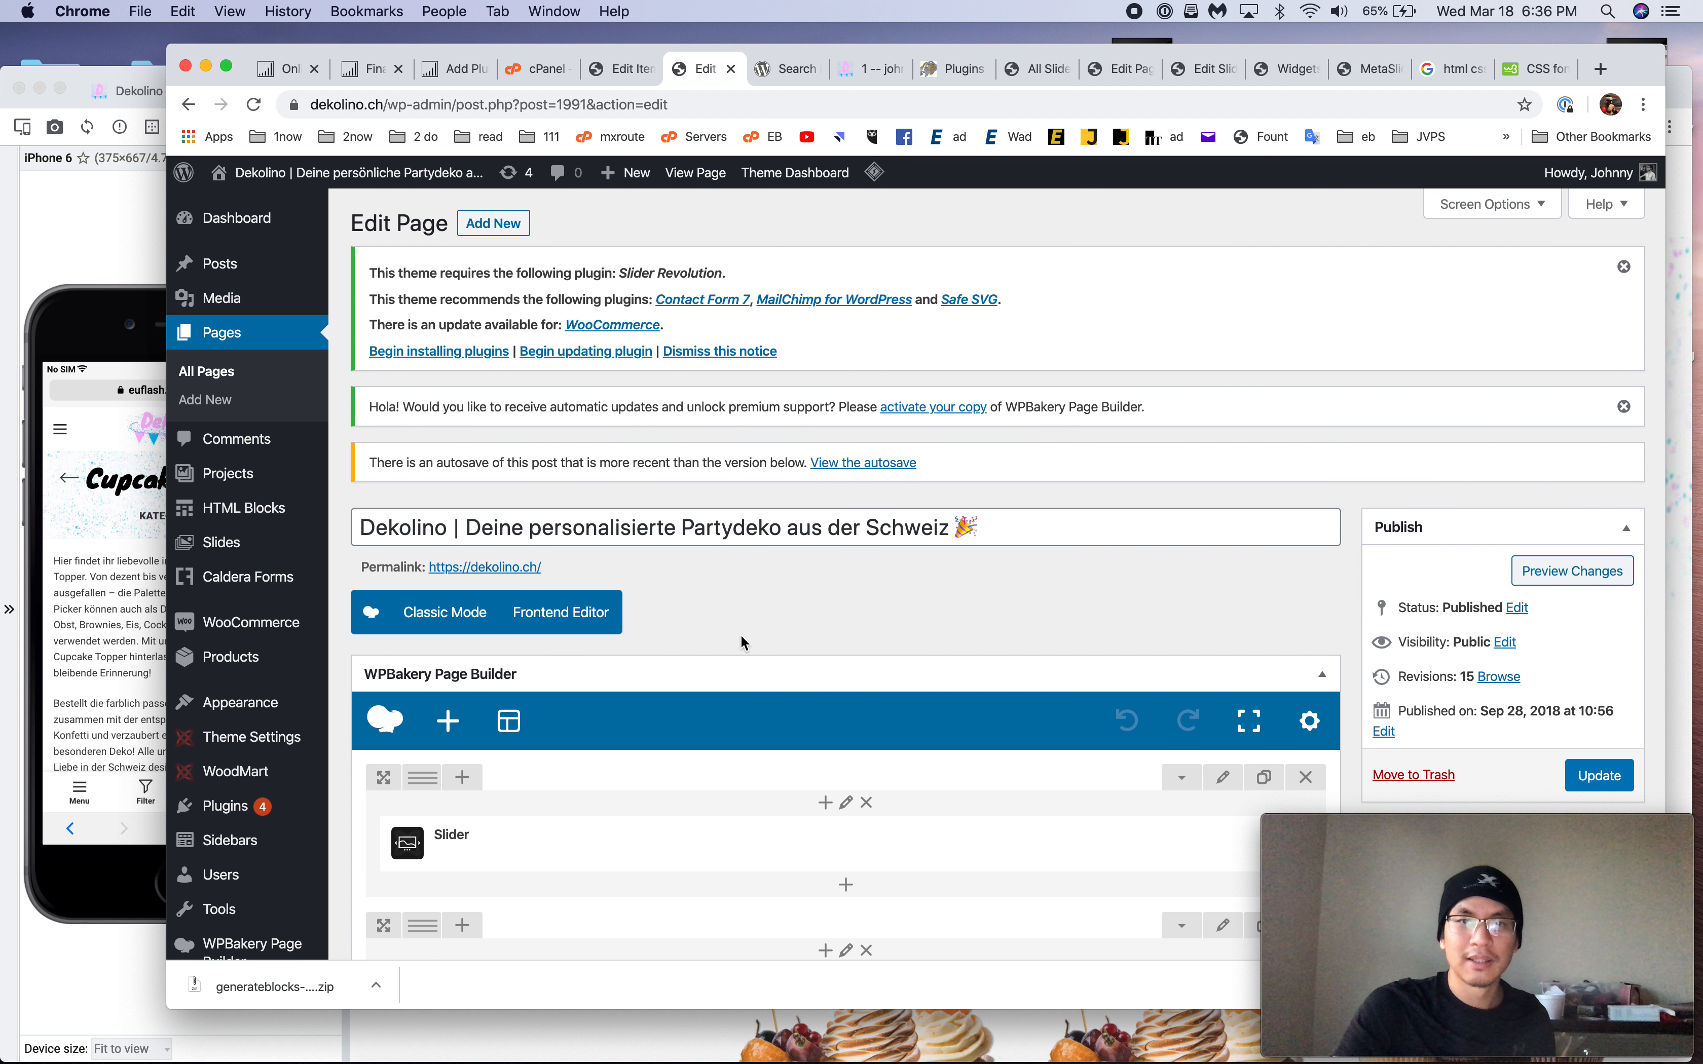
pyautogui.click(575, 627)
pyautogui.click(1120, 69)
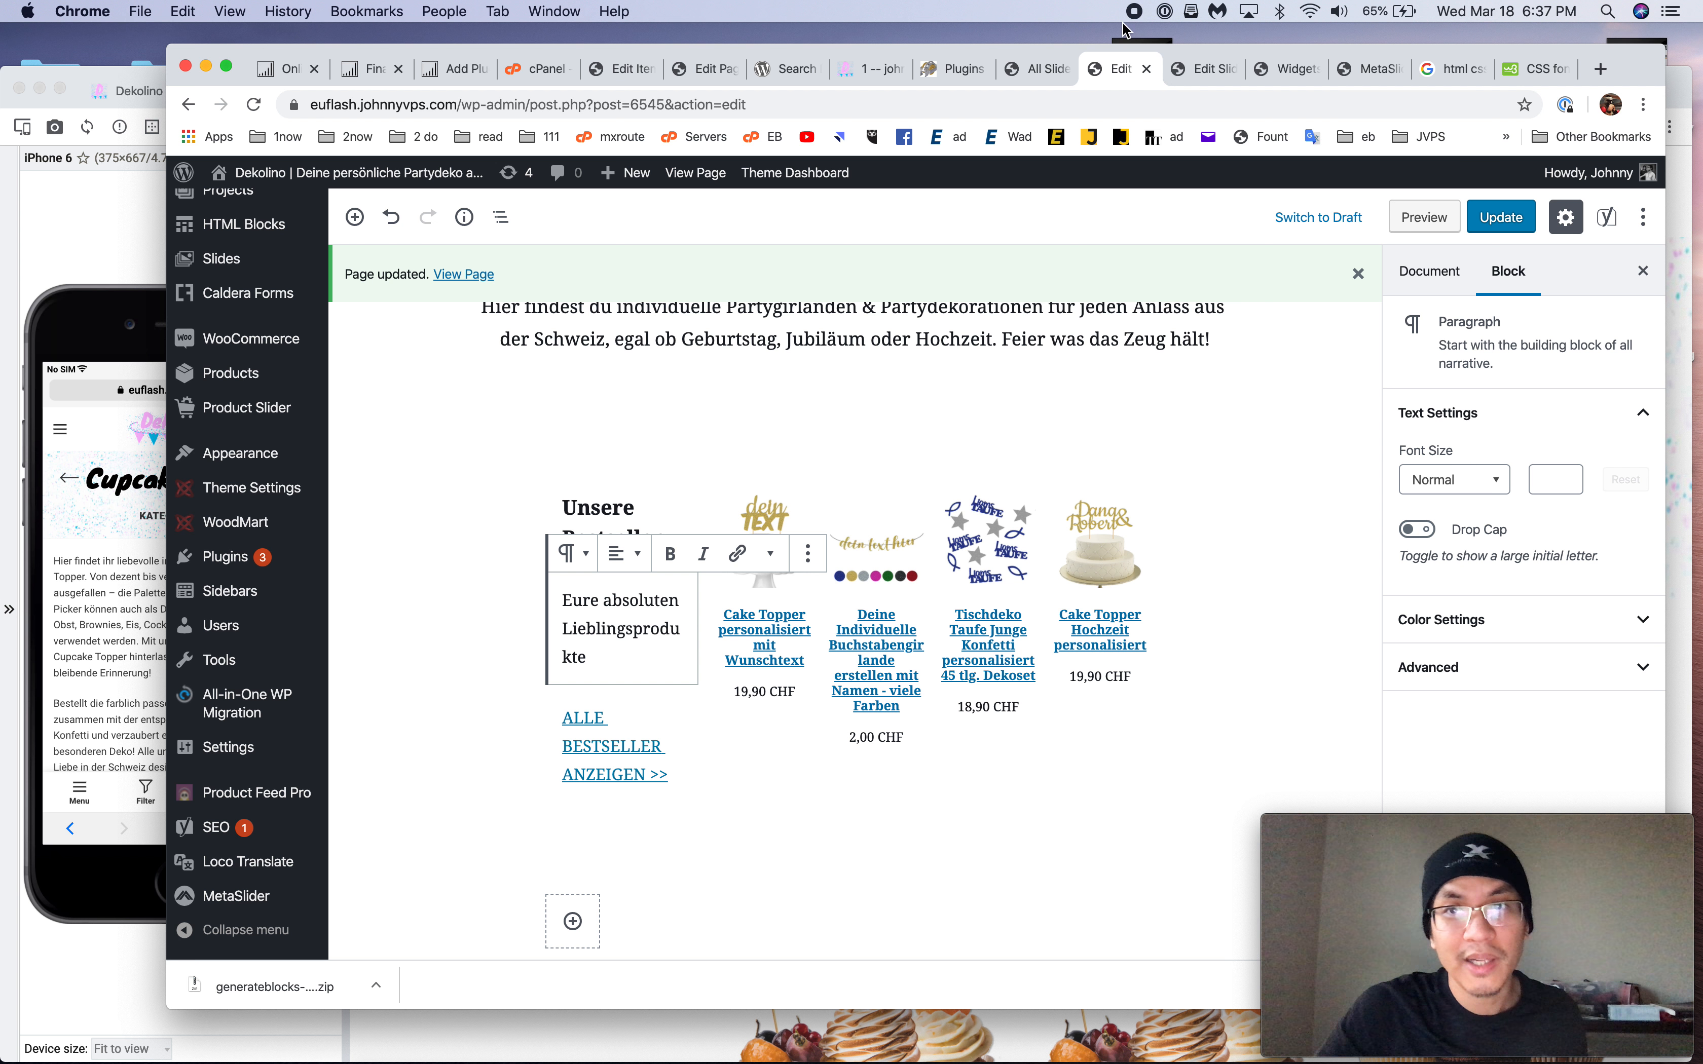